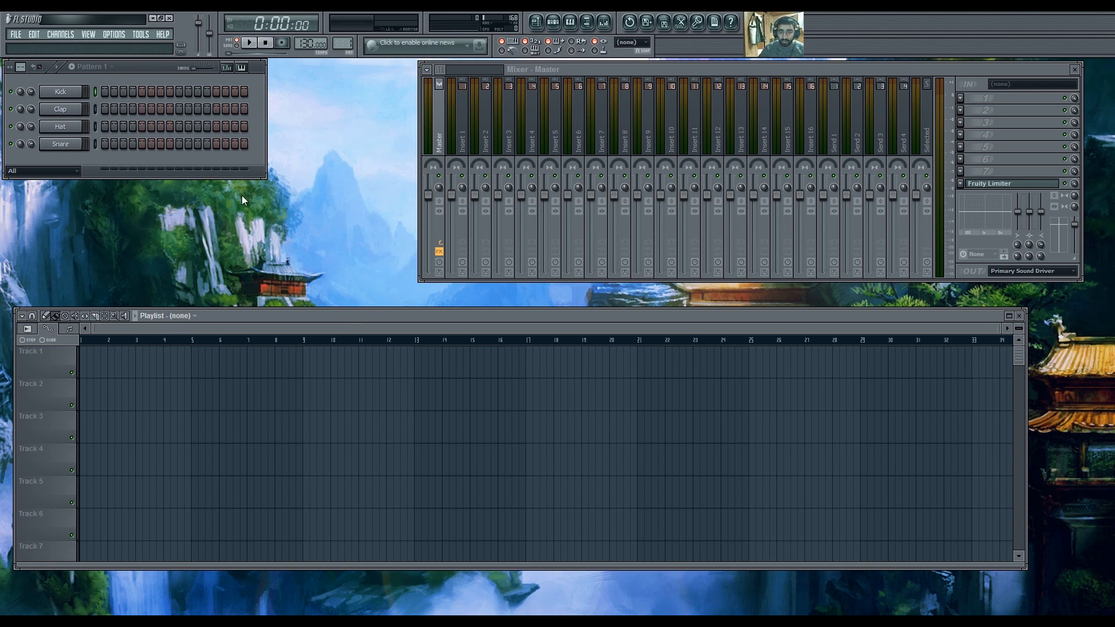
Nudge the channel rack window slightly and start a new project.
mouse_move(150, 72)
mouse_down()
mouse_move(144, 80)
mouse_move(151, 73)
mouse_up()
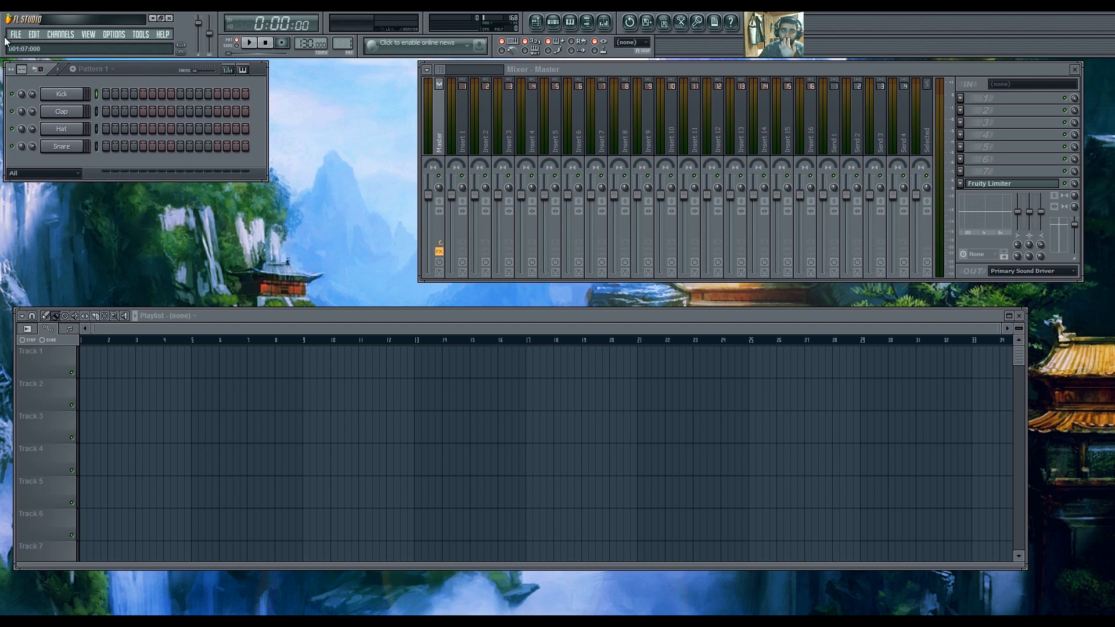
click(20, 33)
click(27, 44)
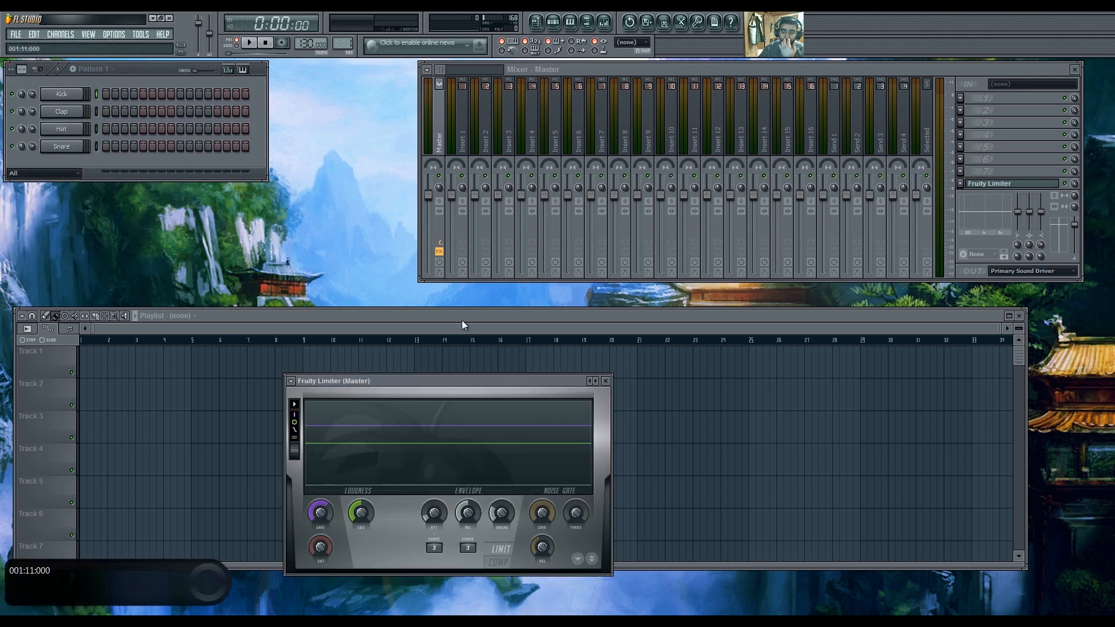
Check the Fruity Limiter on the Master mixer track and close its plugin window.
drag(471, 382, 303, 197)
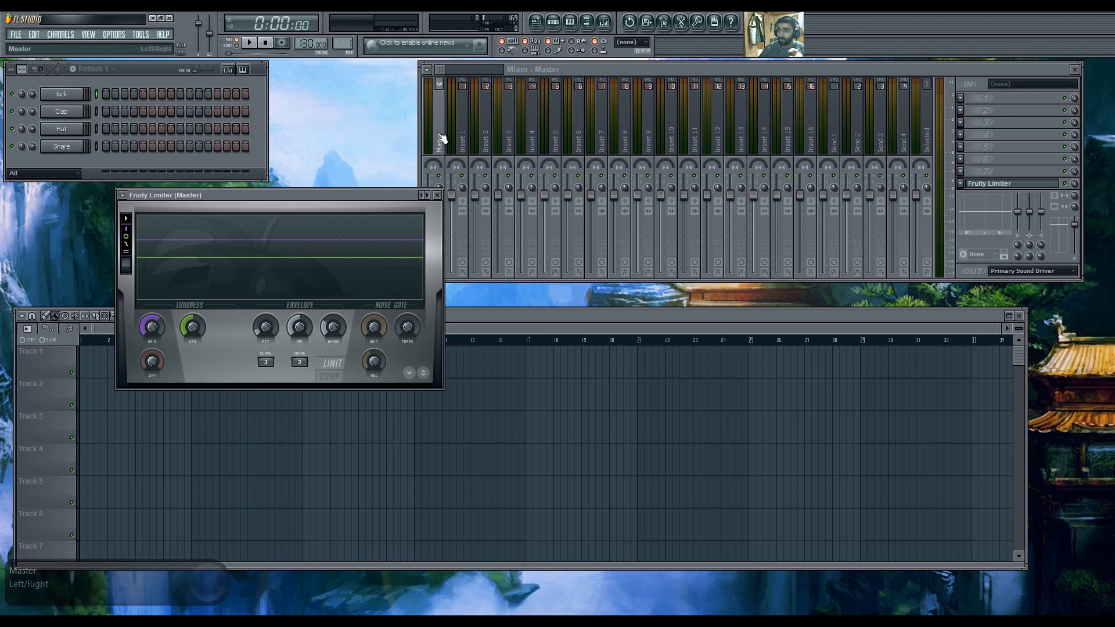
click(447, 106)
click(1065, 184)
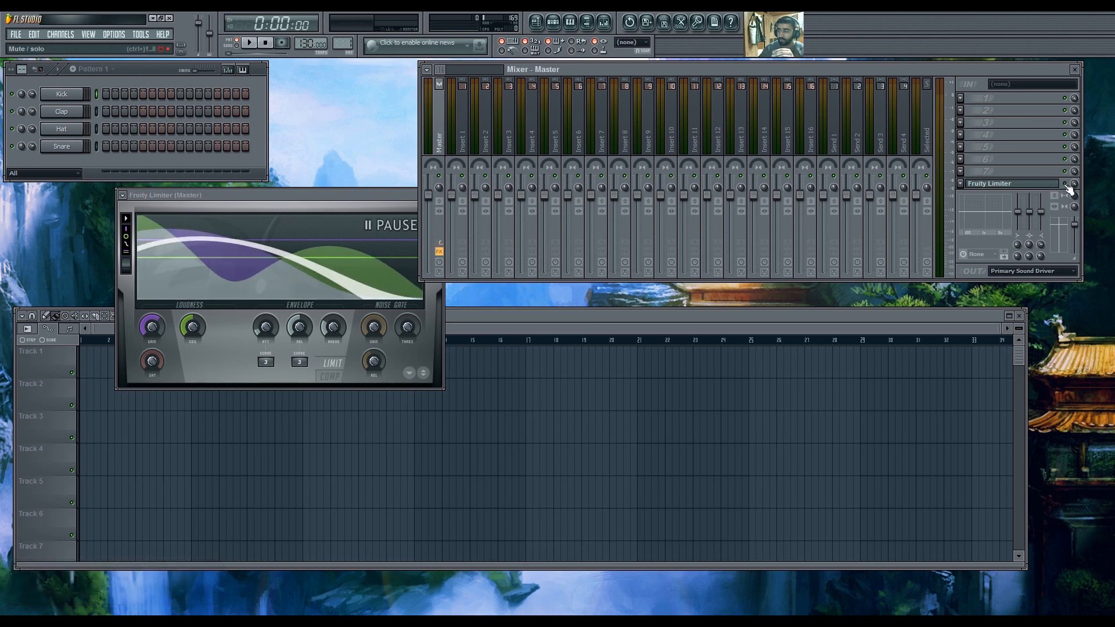
click(362, 201)
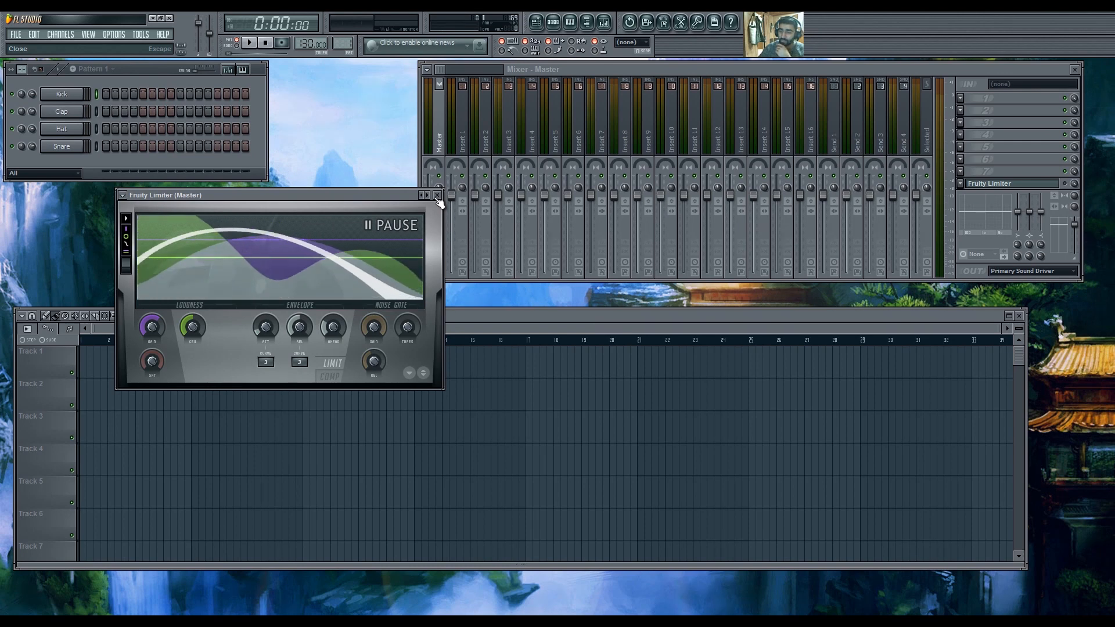
click(437, 196)
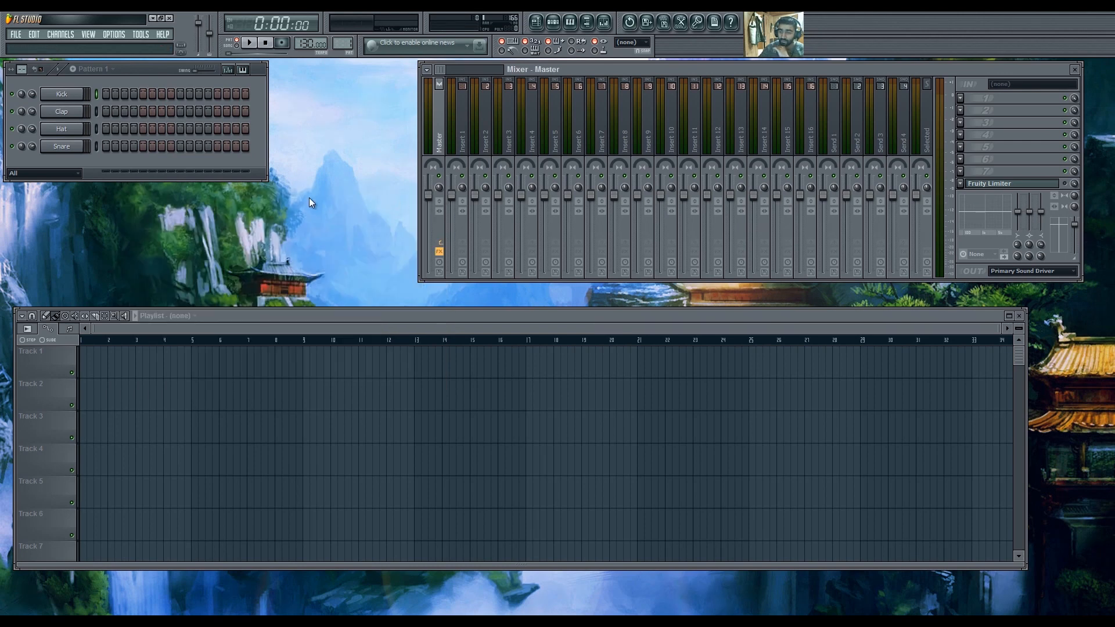
Move the mixer window closer to the channel rack and raise the project tempo.
drag(545, 69, 490, 68)
drag(312, 44, 312, 32)
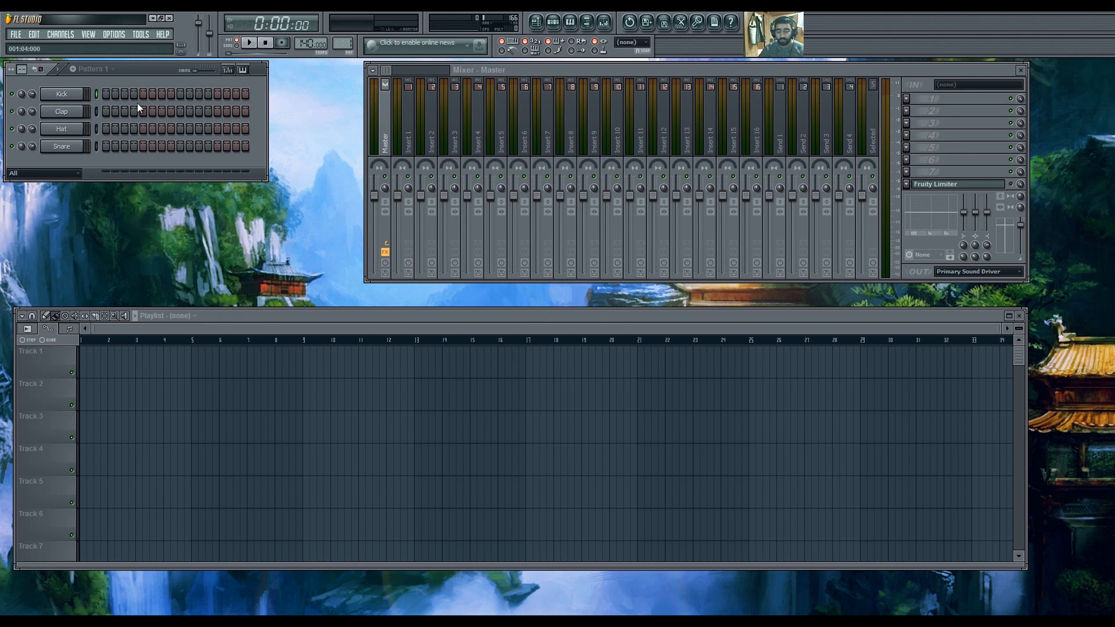
Show the sample browser and collapse the expanded Vengeance pack folders.
key(alt+F8)
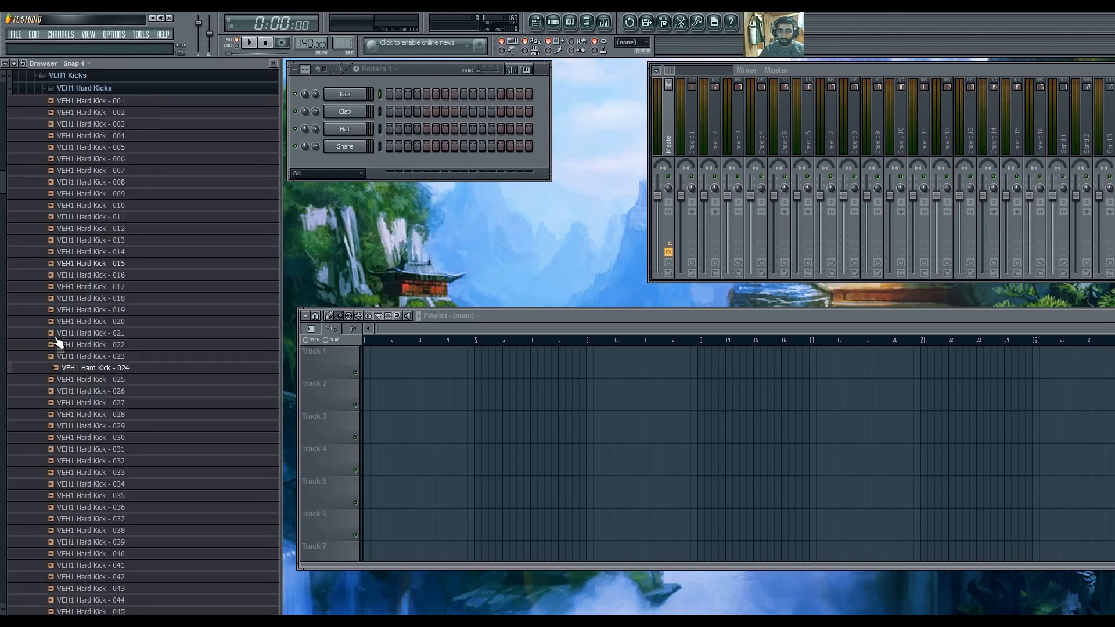
scroll(99, 156, up, 10)
scroll(110, 233, down, 5)
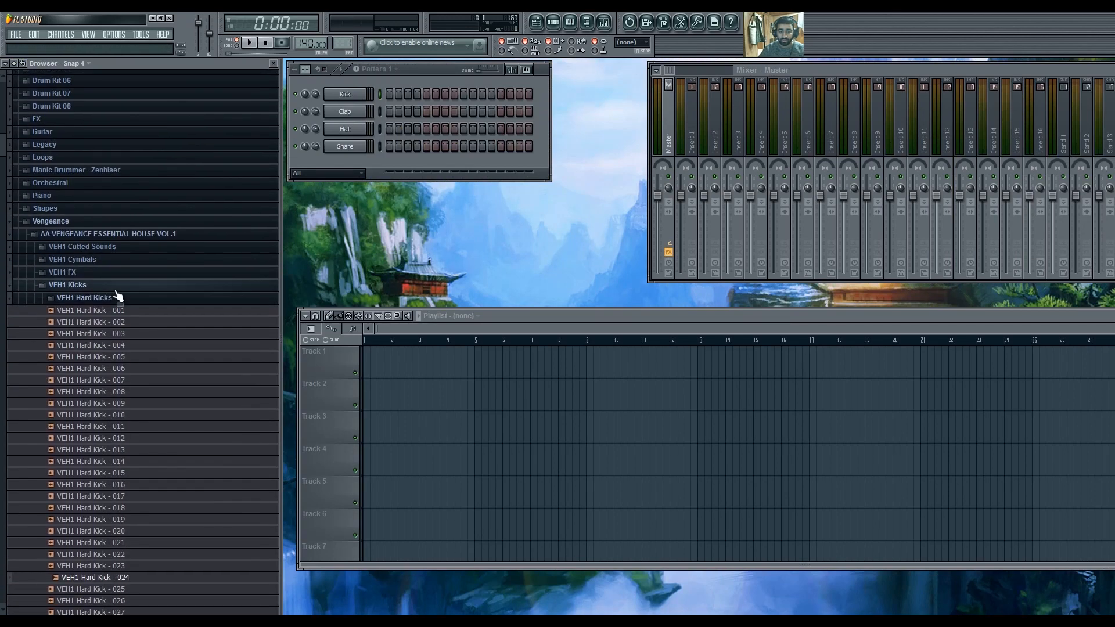
click(117, 295)
click(78, 235)
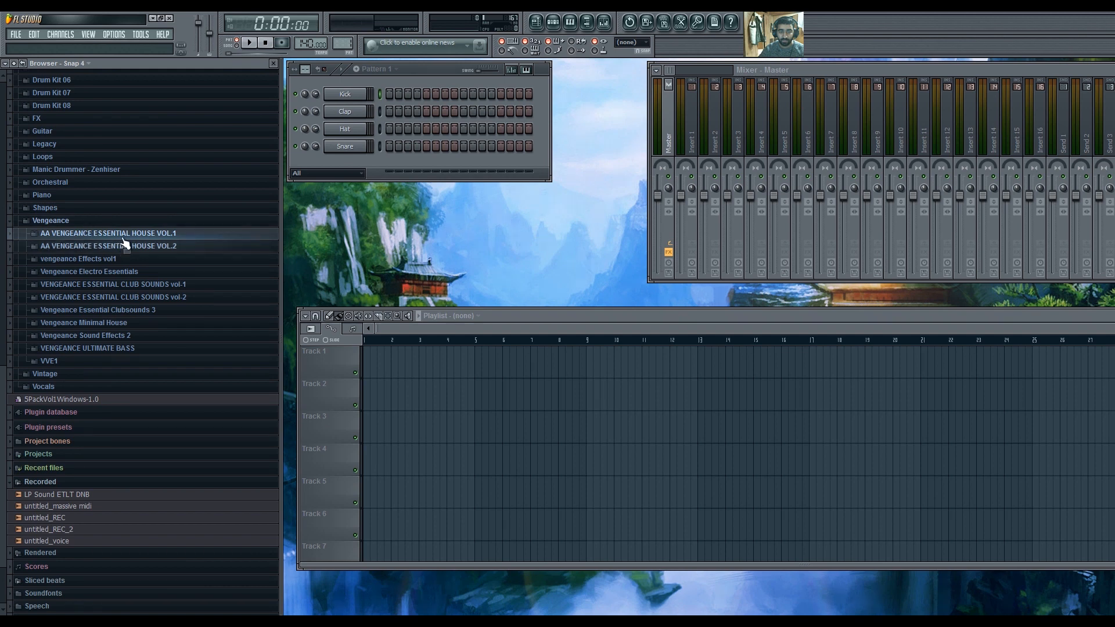
click(35, 222)
scroll(104, 267, up, 4)
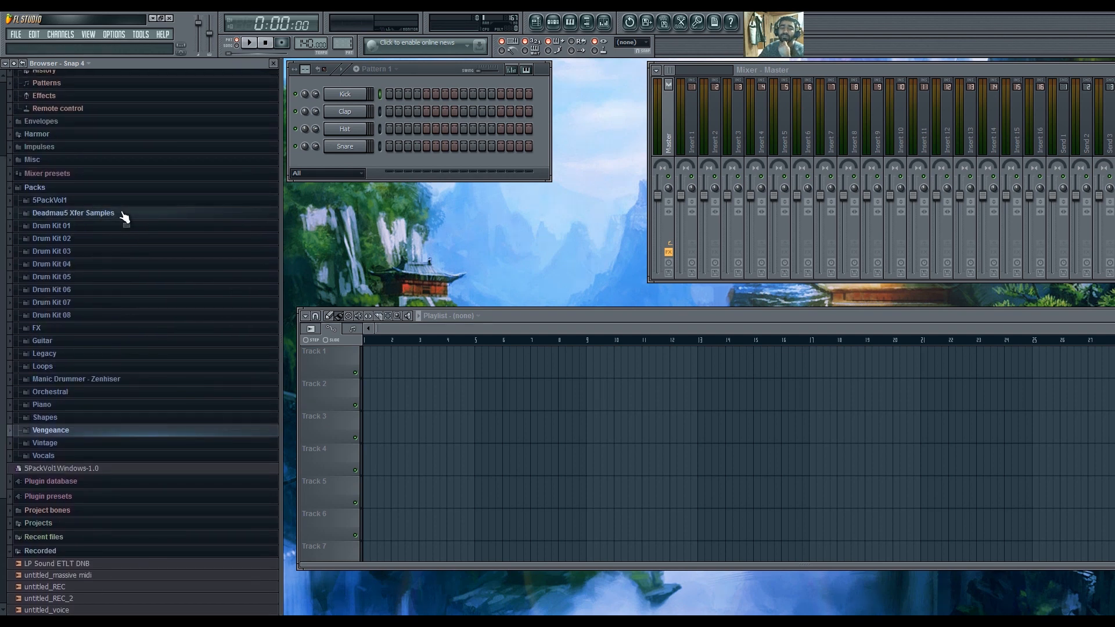
Expand the Deadmau5 Xfer Samples pack and leave only its Deadmau5 Xfer Sample CD2 folder open, with Claps collapsed.
click(87, 214)
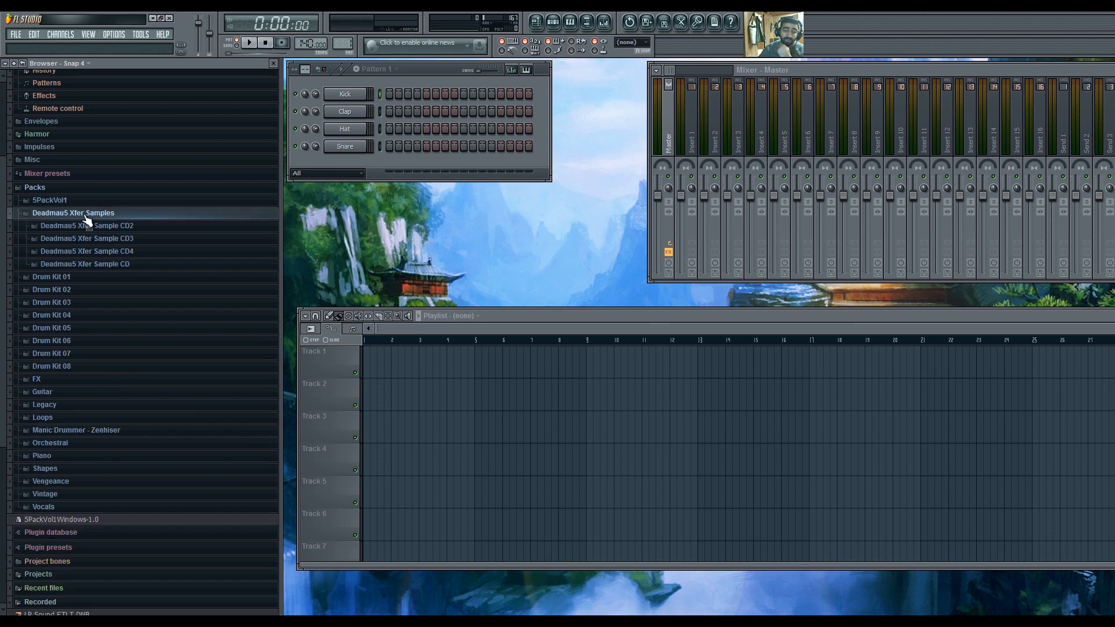
click(96, 225)
click(96, 225)
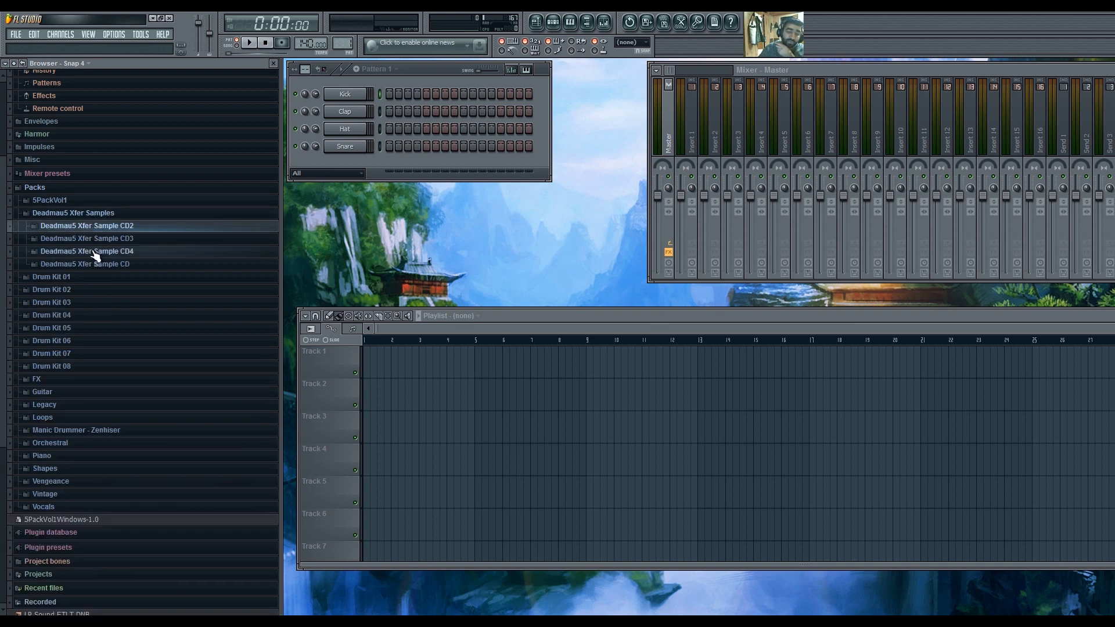
click(139, 240)
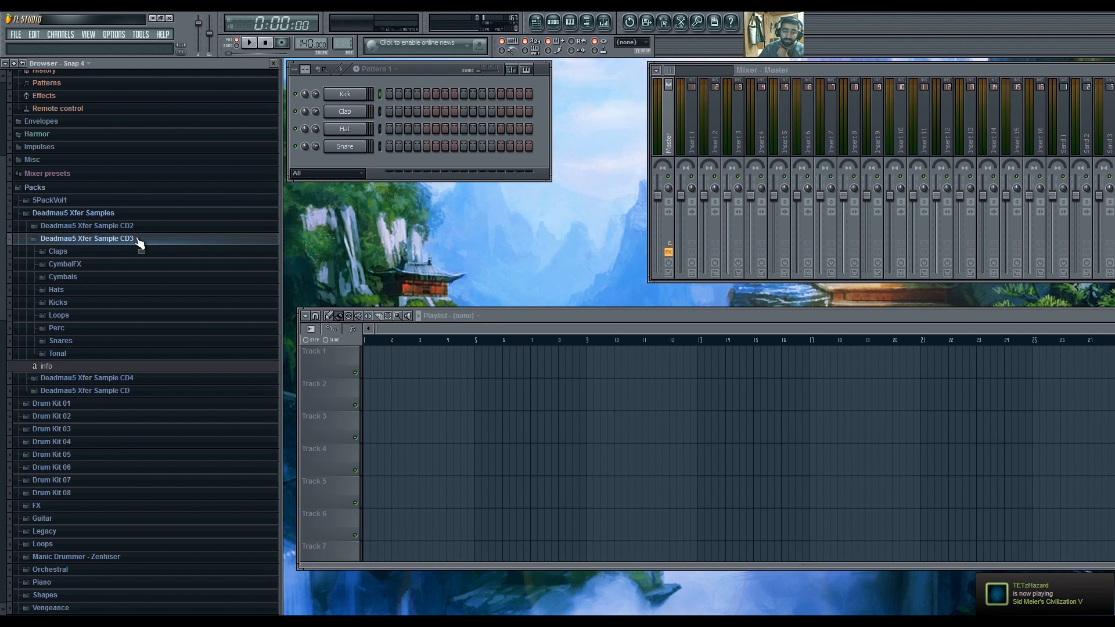
click(141, 225)
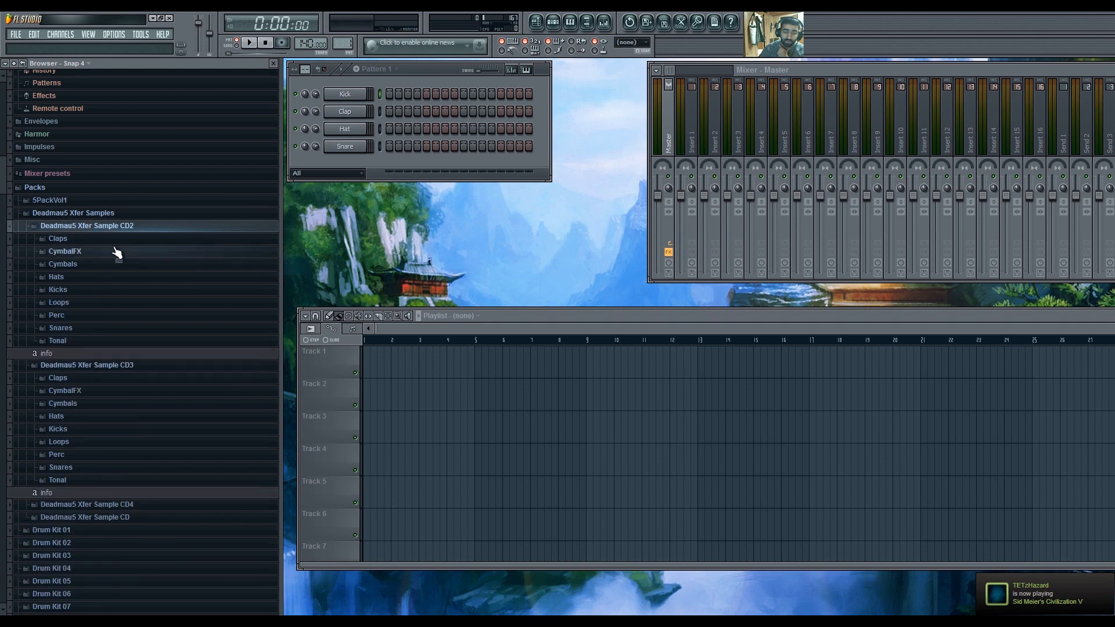
click(118, 240)
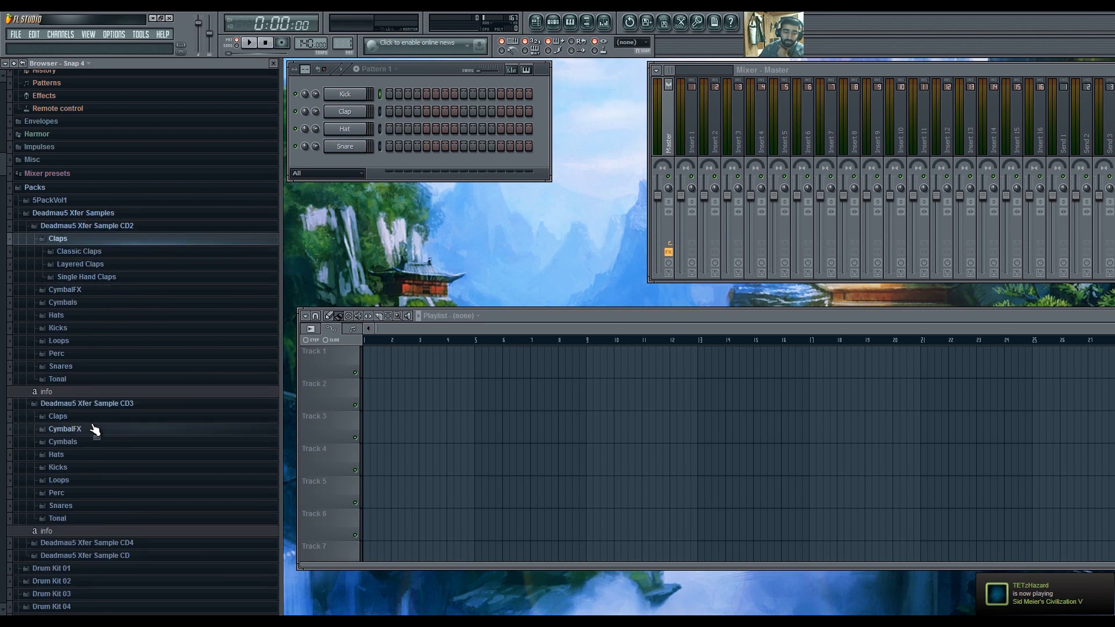
click(99, 405)
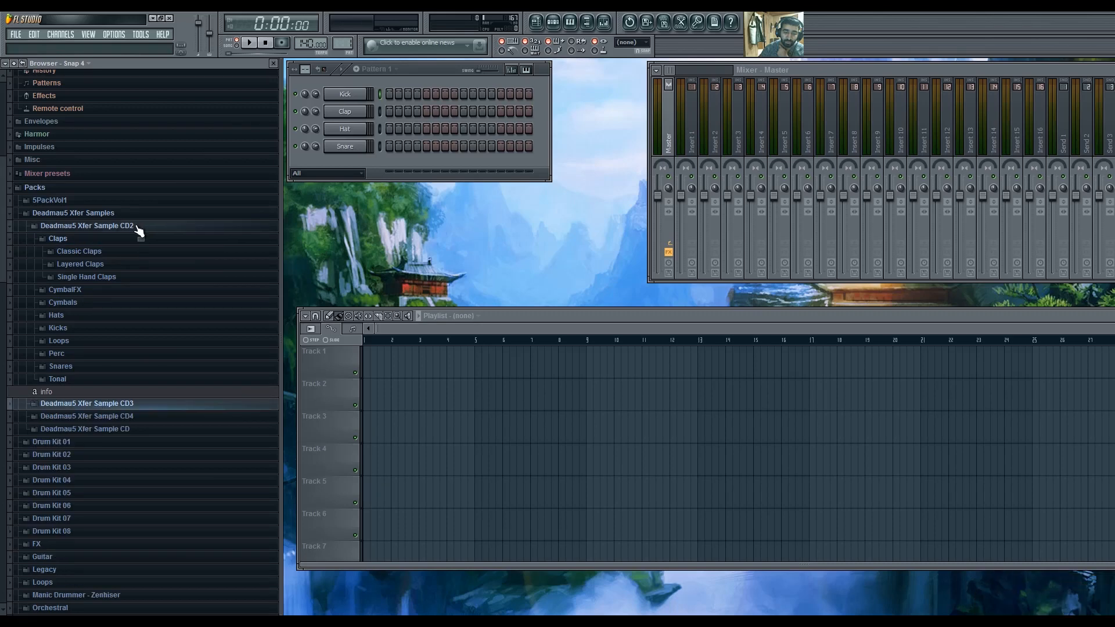
click(139, 227)
click(142, 227)
click(58, 240)
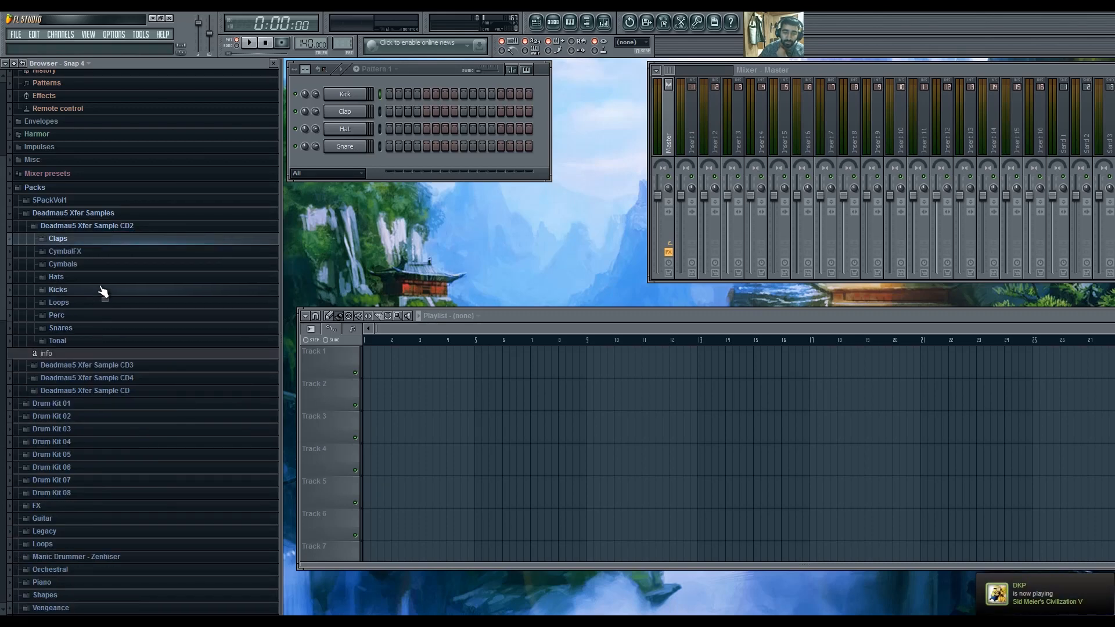
Audition the Analog Kicks in Sample CD2 and load XF_Kick_A_017 into the Kick channel.
click(104, 289)
click(95, 303)
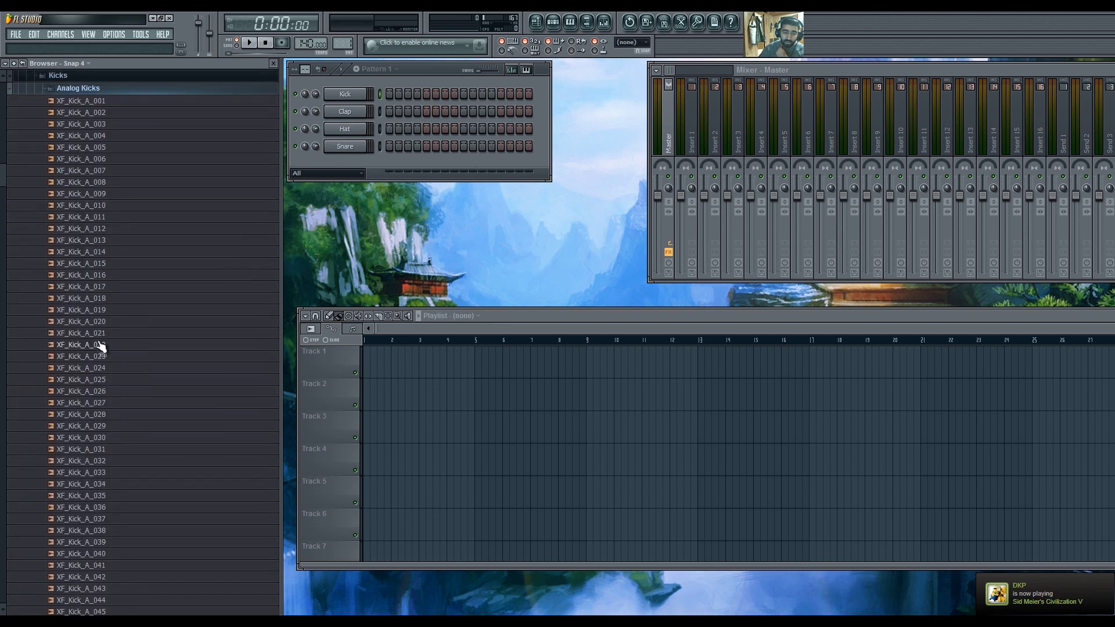
click(98, 276)
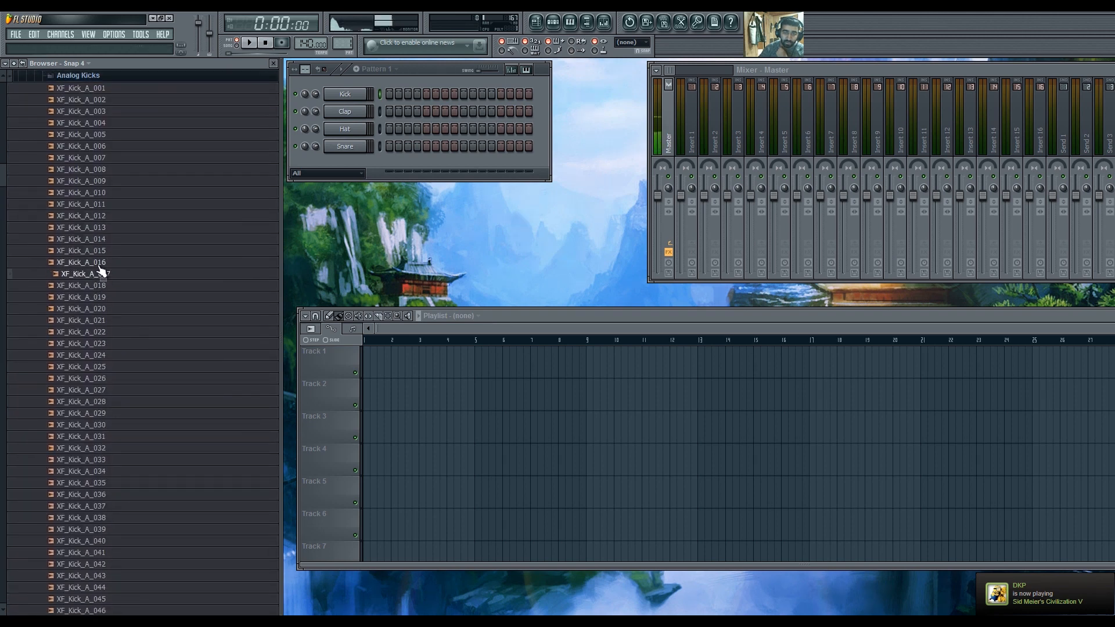
drag(94, 277, 353, 90)
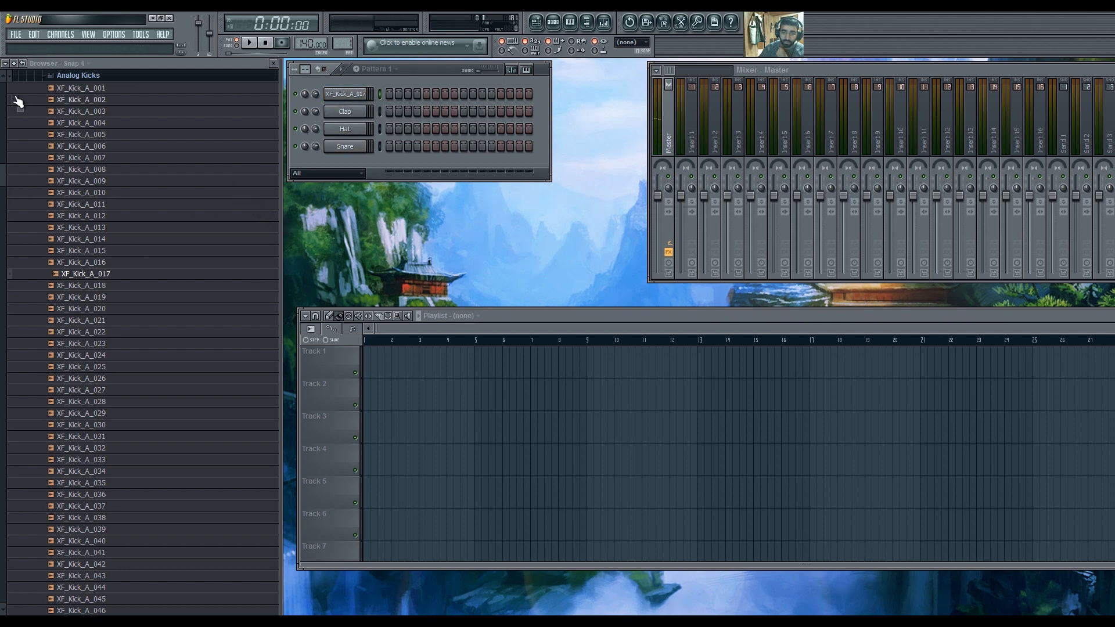
Collapse the kick folders and open the Classic snares folder of Sample CD2.
click(85, 75)
click(101, 128)
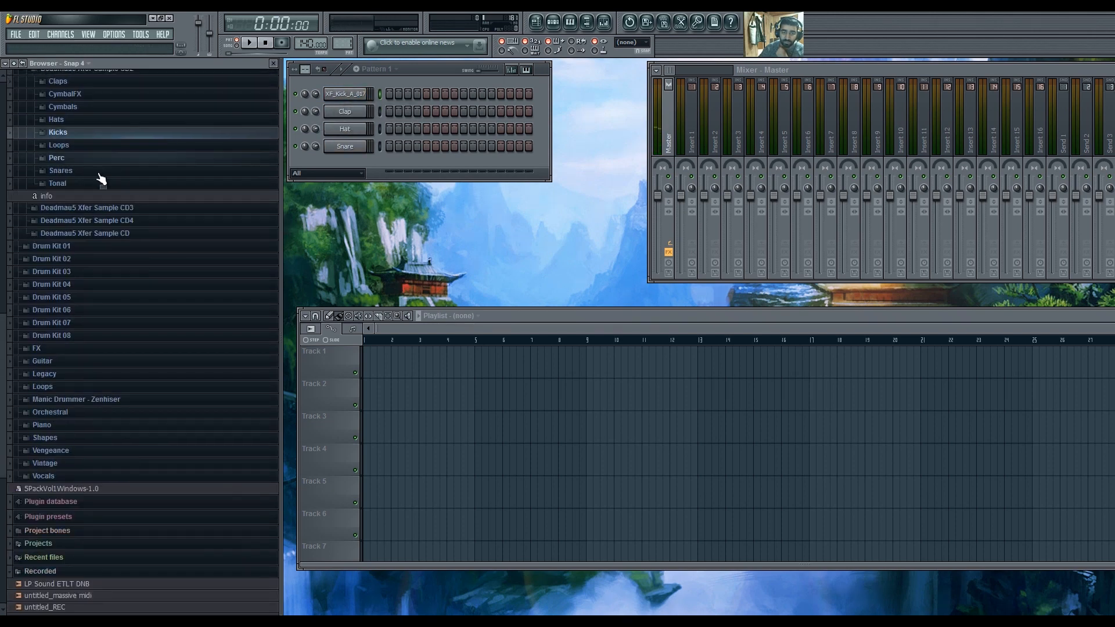
click(99, 172)
click(109, 185)
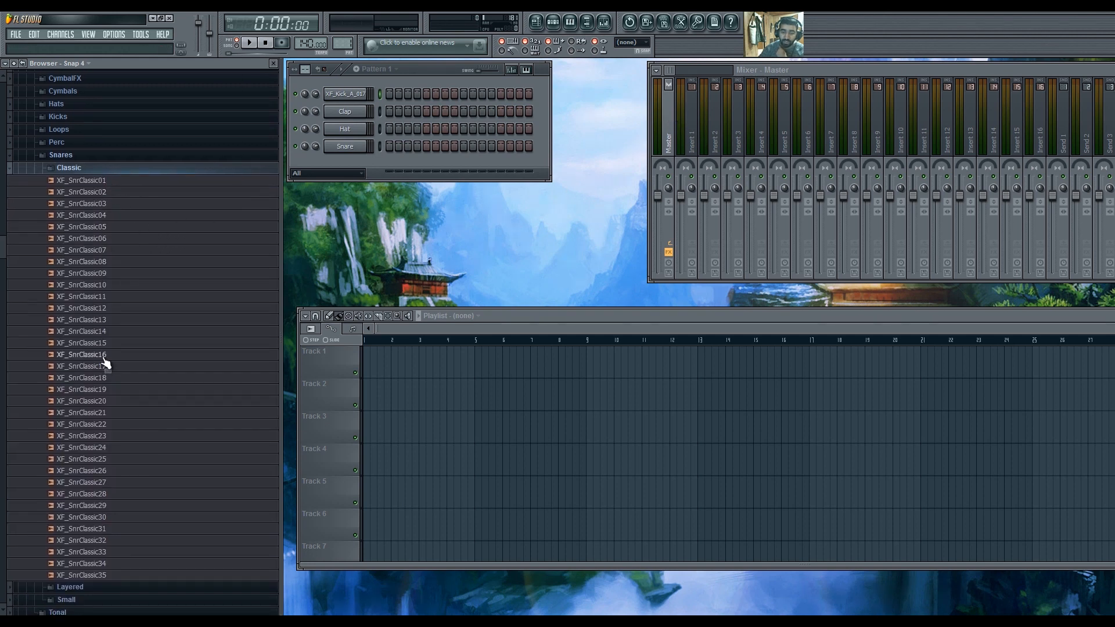
Audition the Classic snares and load XF_SnrClassic11 into the Clap channel.
scroll(99, 335, down, 5)
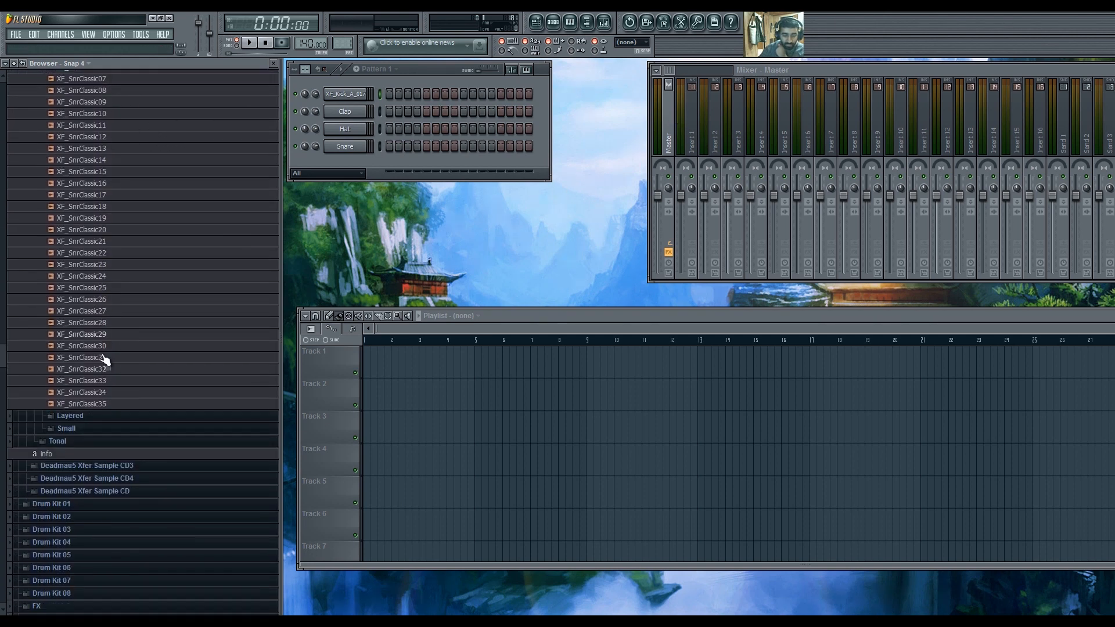
scroll(93, 509, down, 5)
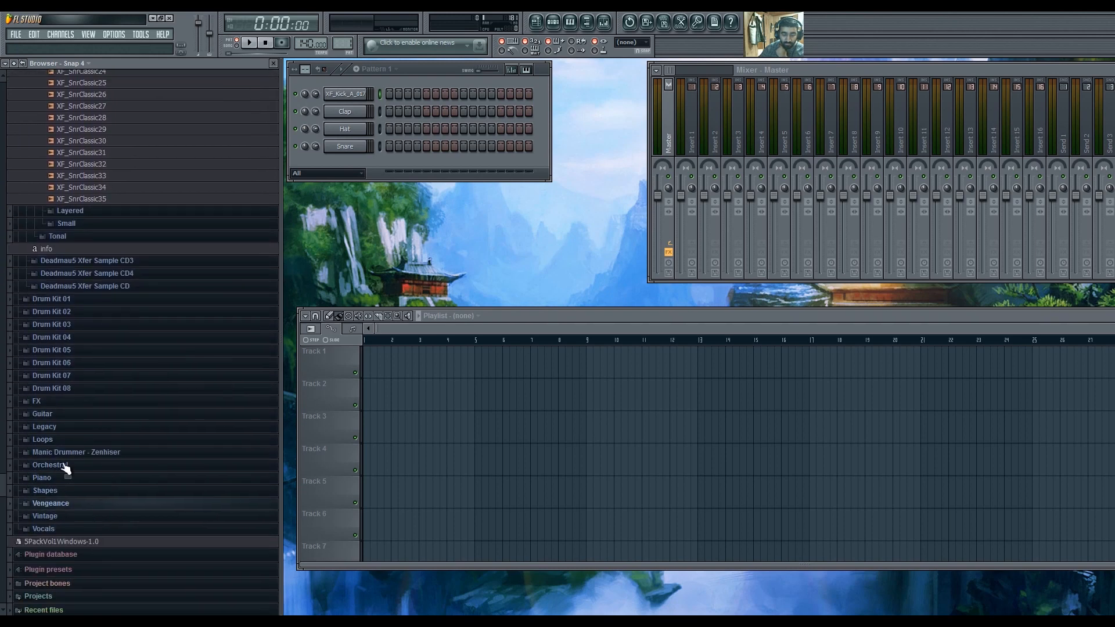
scroll(140, 459, up, 8)
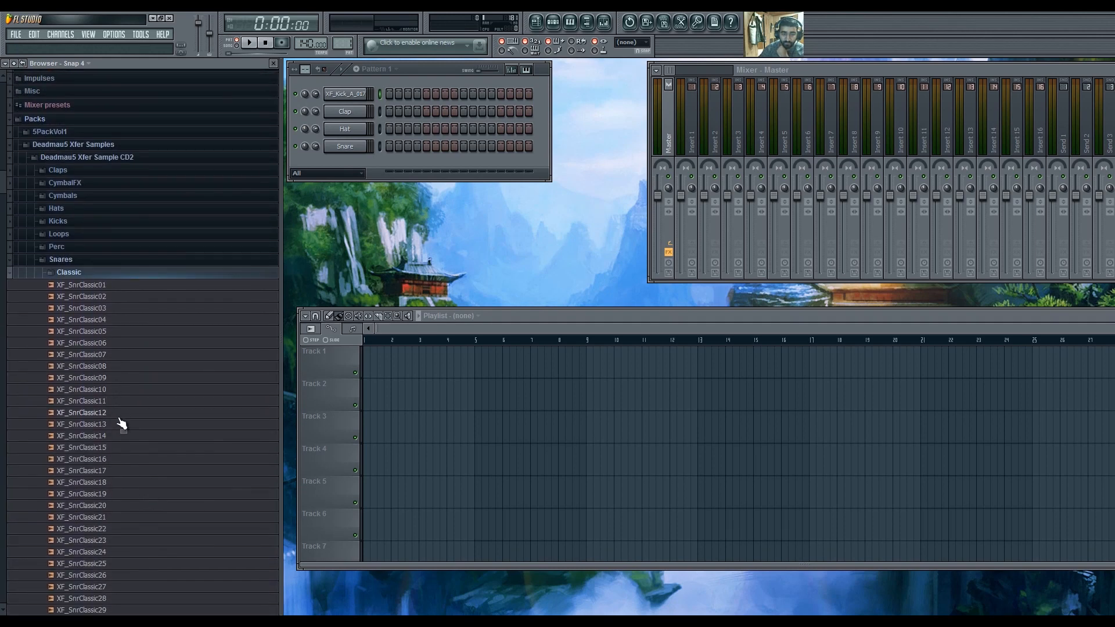
scroll(116, 308, down, 5)
click(107, 275)
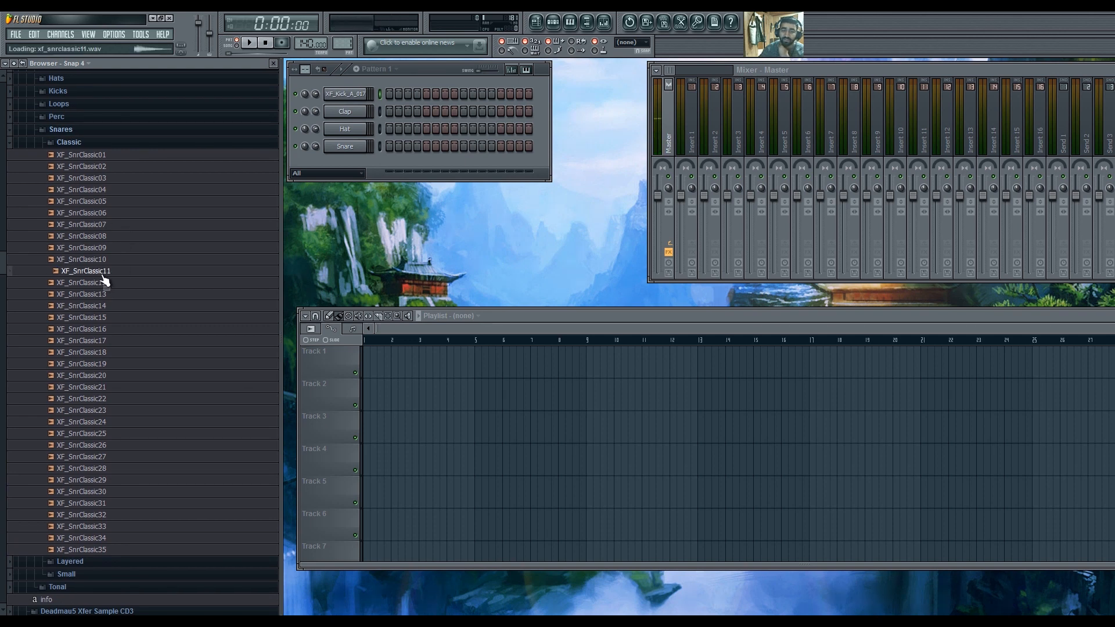
click(97, 214)
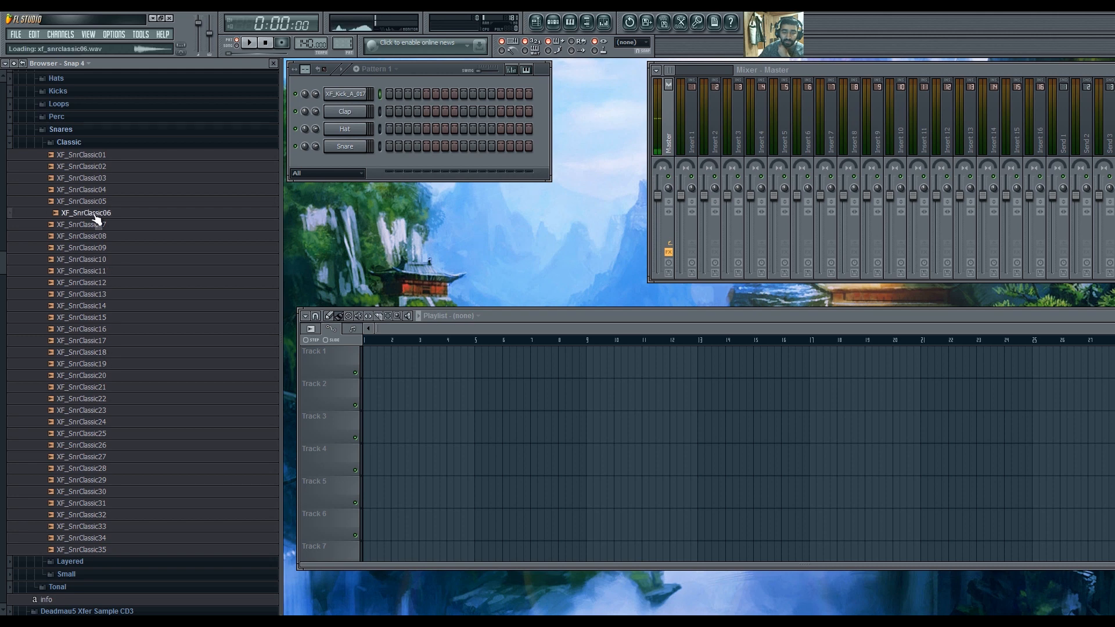
drag(101, 270, 350, 114)
Collapse the snare folders and load XF_HatAmp014 from the Amped hats into the Hat channel.
click(128, 143)
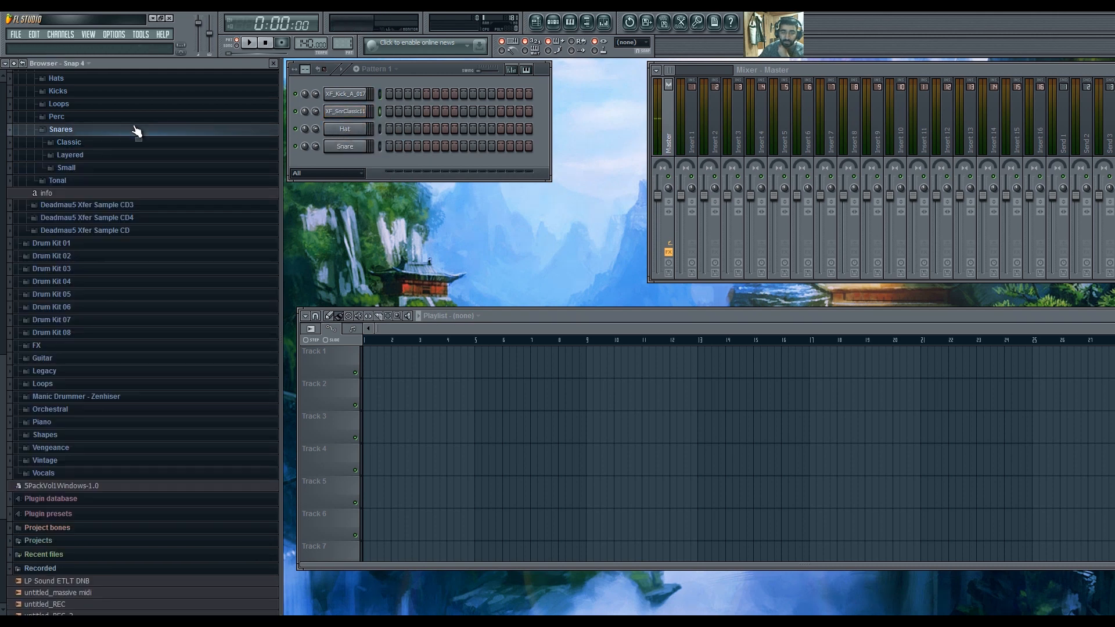
click(133, 129)
click(67, 182)
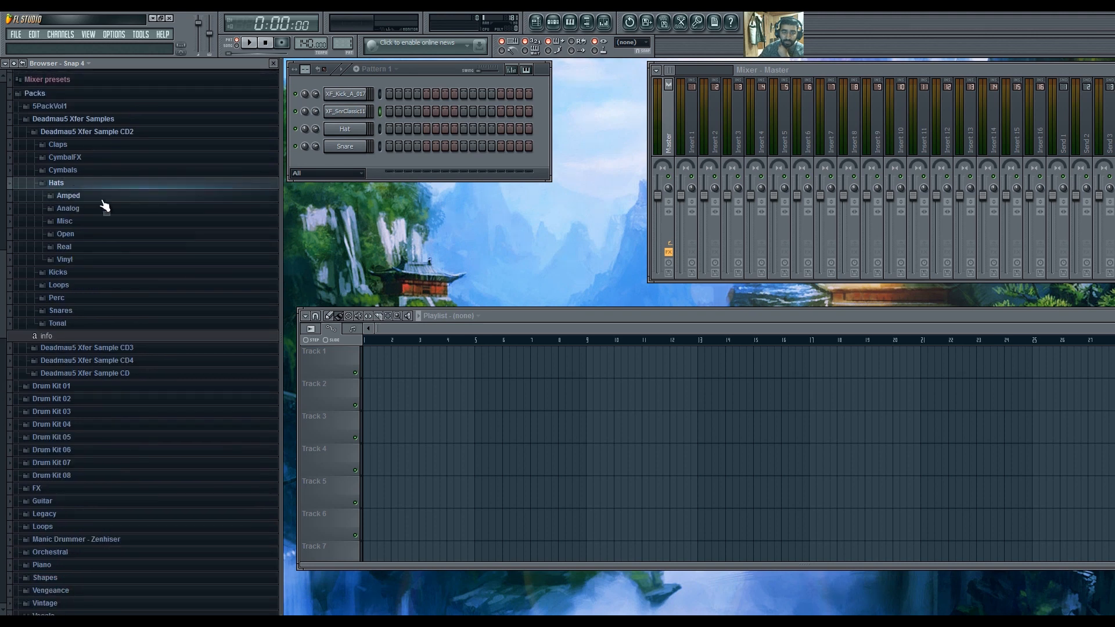
click(100, 197)
click(115, 182)
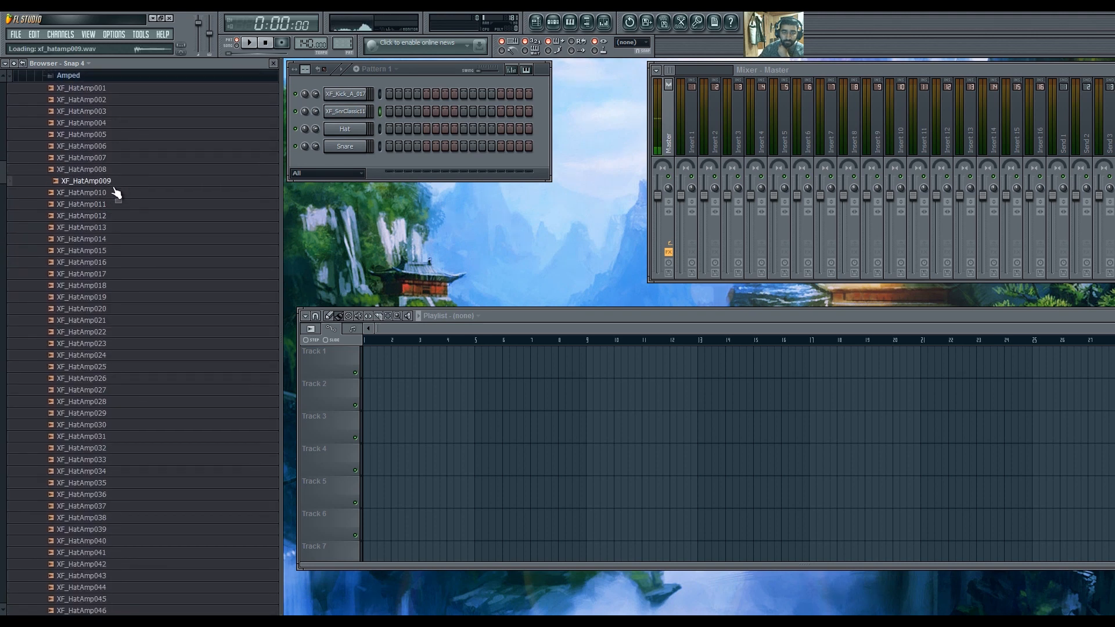
click(94, 230)
drag(96, 241, 346, 135)
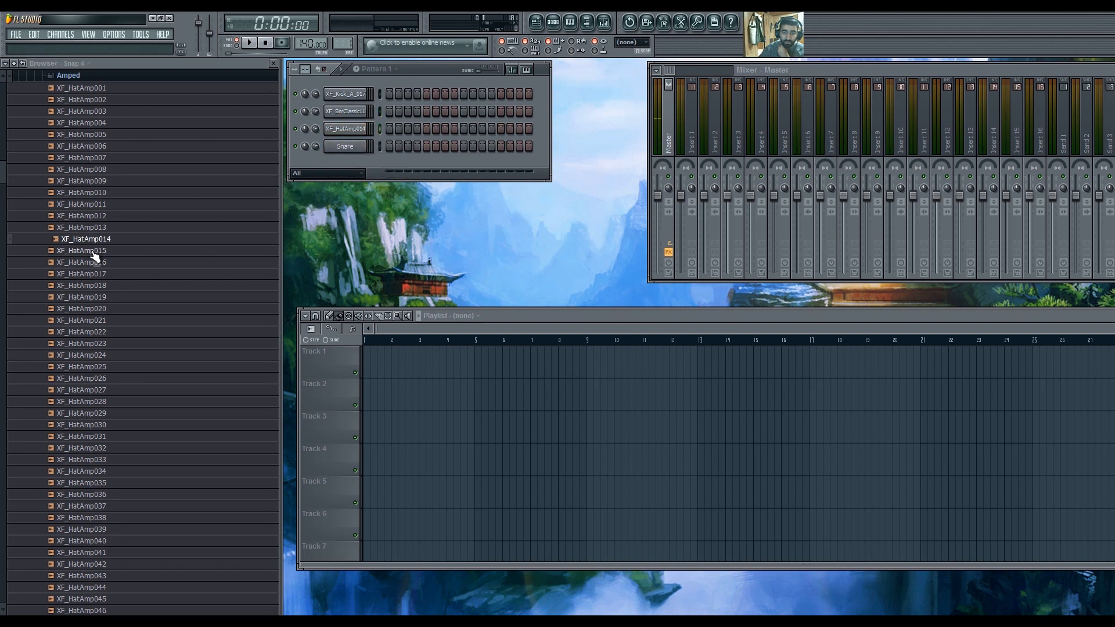
Audition more Amped hats and load XF_HatAmp016 into the Snare channel.
click(95, 250)
click(93, 262)
click(91, 274)
click(91, 262)
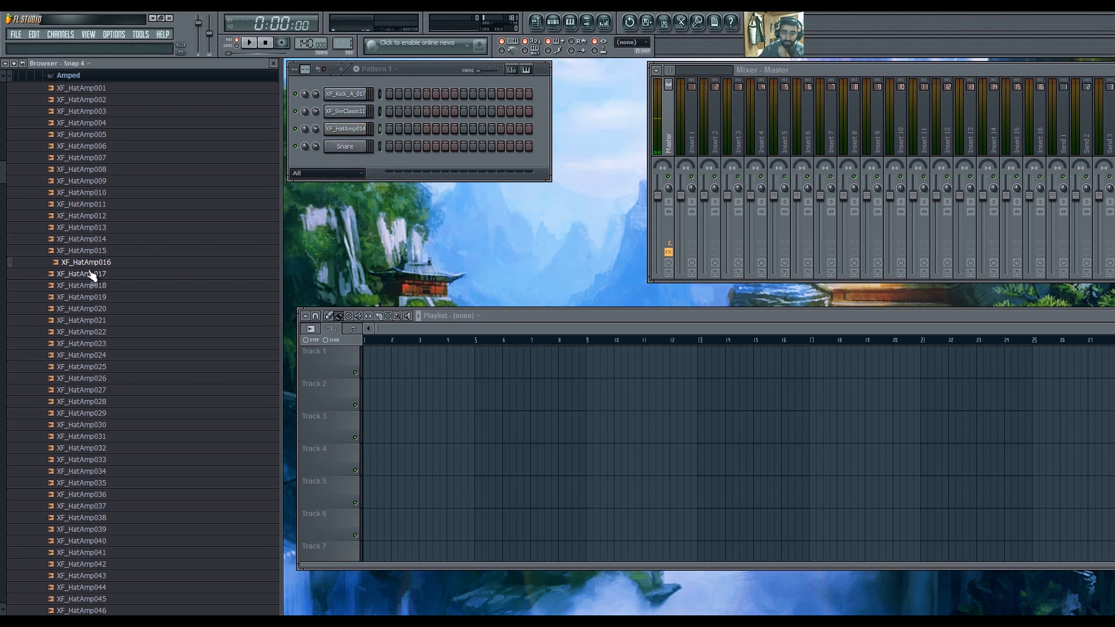
drag(87, 259, 347, 135)
Audition XF_HatAmp017, collapse the Amped hats and open the Open folder within Hats.
click(82, 275)
scroll(87, 256, up, 3)
scroll(93, 232, up, 2)
click(101, 209)
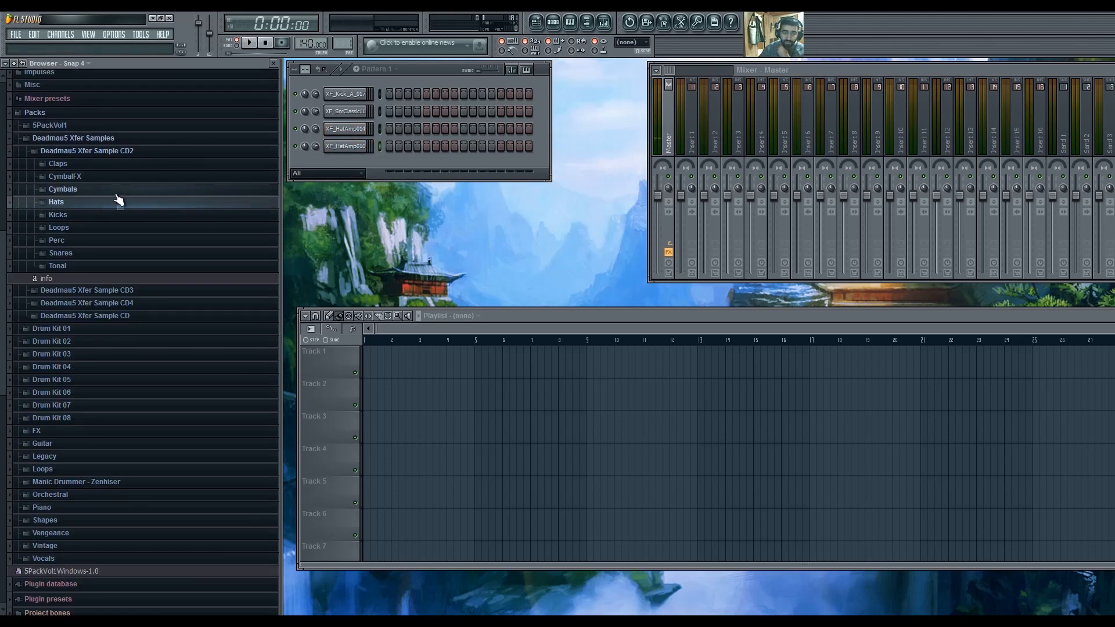
click(110, 189)
scroll(110, 192, up, 4)
click(110, 218)
click(103, 237)
click(73, 90)
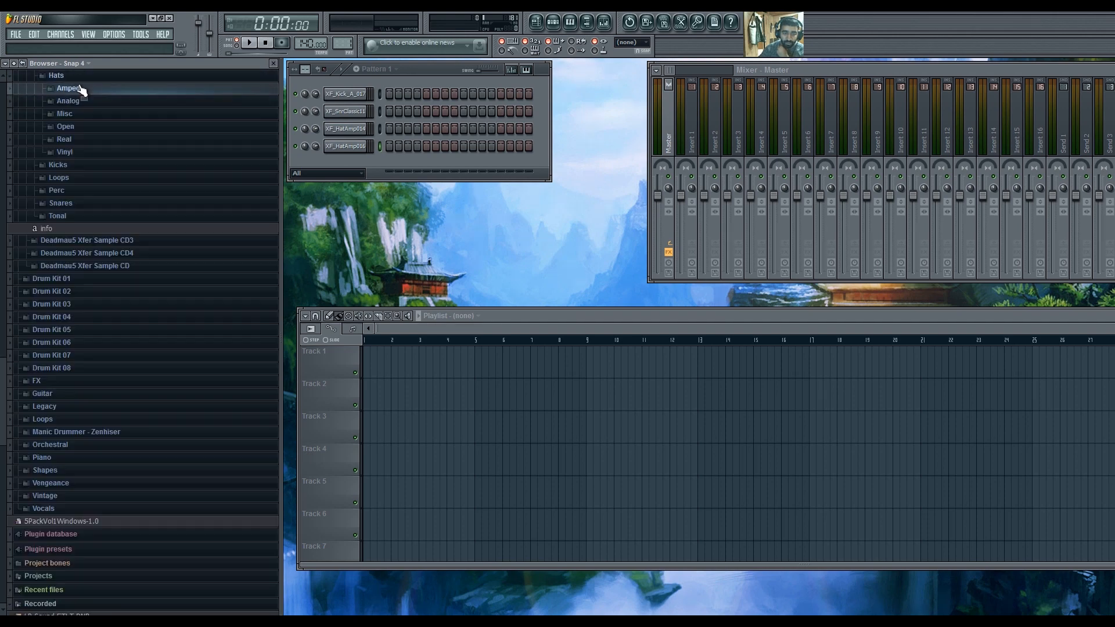
click(96, 127)
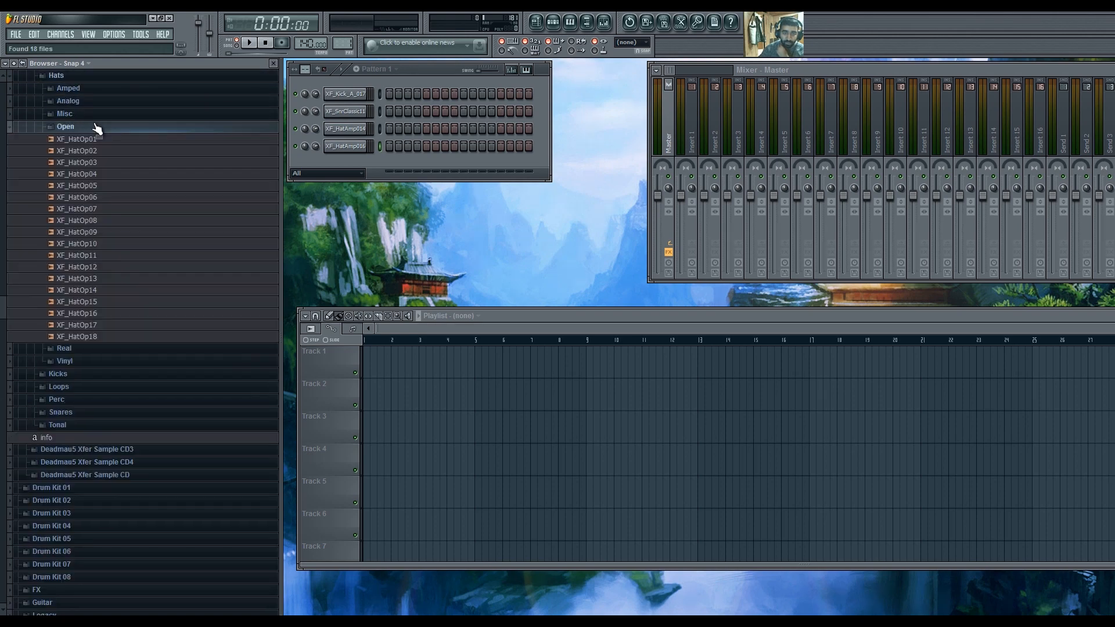
Audition the open hats and add XF_HatOp05 as a new channel below XF_HatAmp016.
click(105, 193)
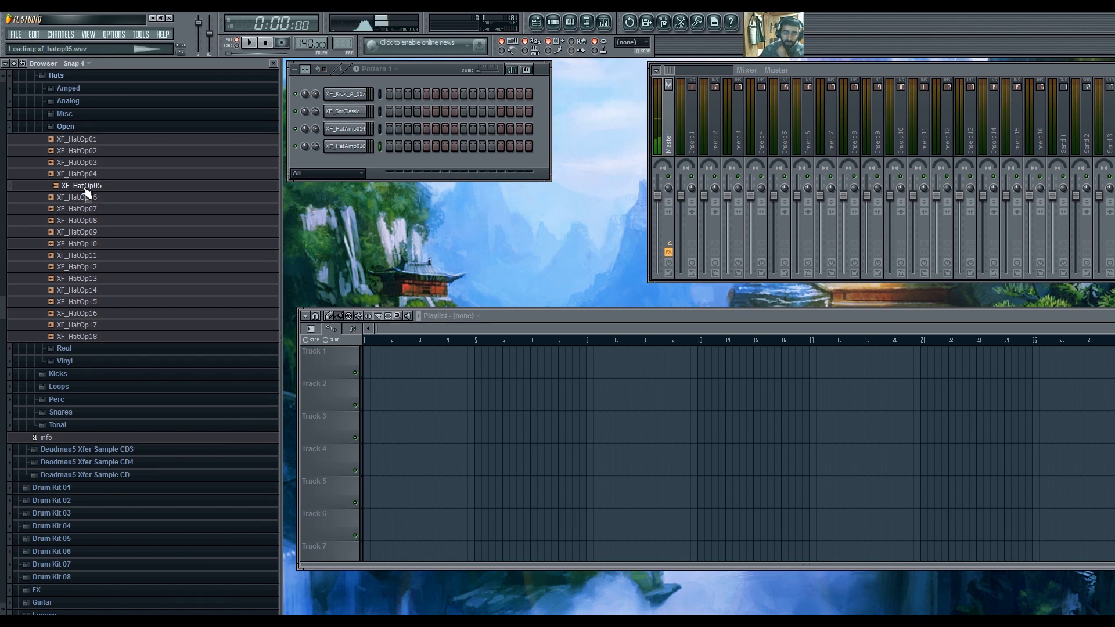
click(79, 199)
drag(77, 186, 348, 165)
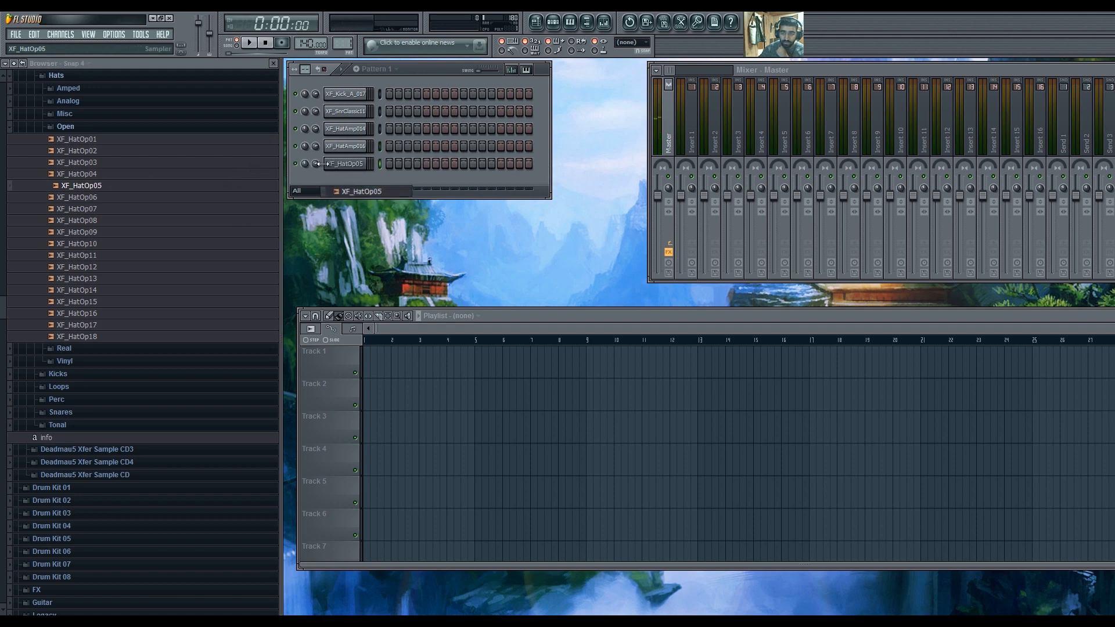
Collapse the Open and Hats folders in the Sample CD2 pack.
click(123, 119)
scroll(116, 116, up, 3)
click(82, 179)
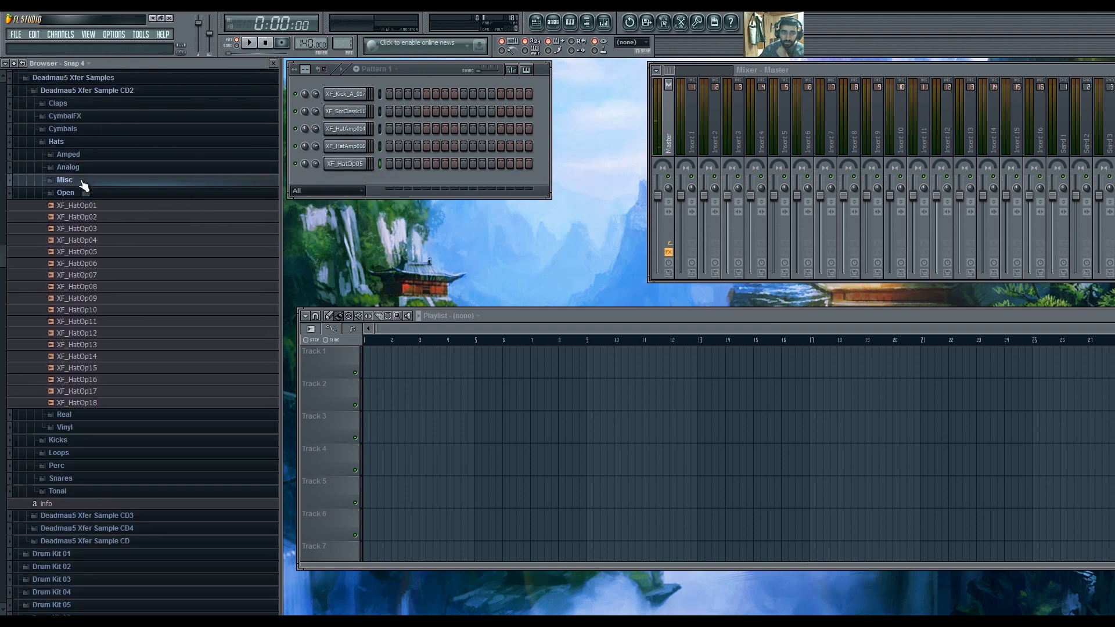
click(81, 192)
click(79, 142)
Link the kick, snare and XF_HatAmp014 channels to consecutive mixer tracks starting from Insert 1.
drag(763, 70, 688, 72)
drag(378, 92, 379, 148)
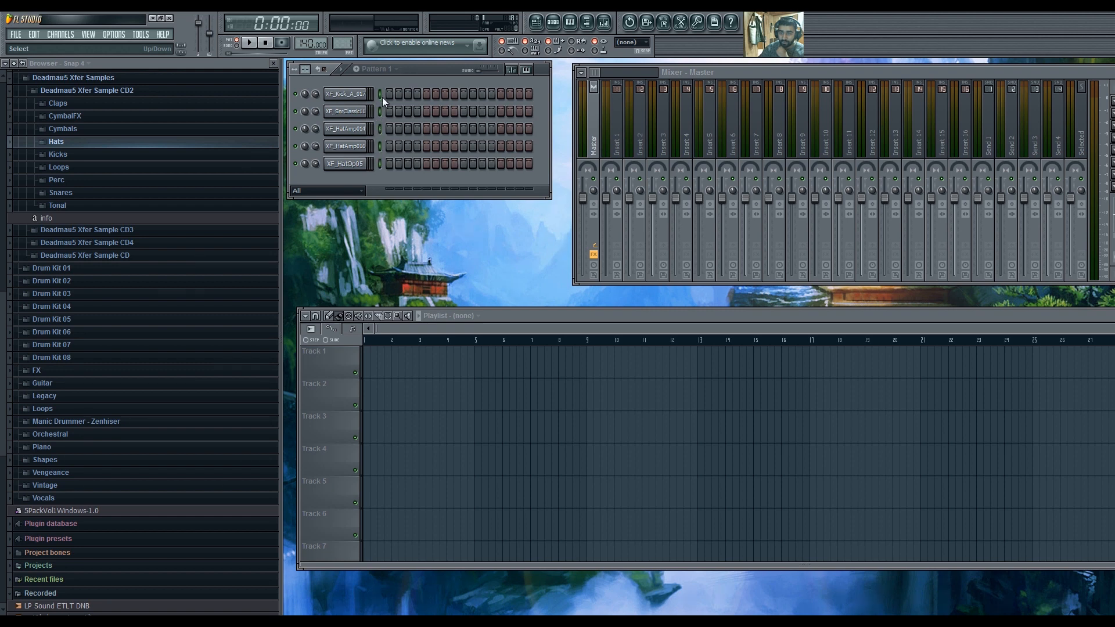
right_click(619, 129)
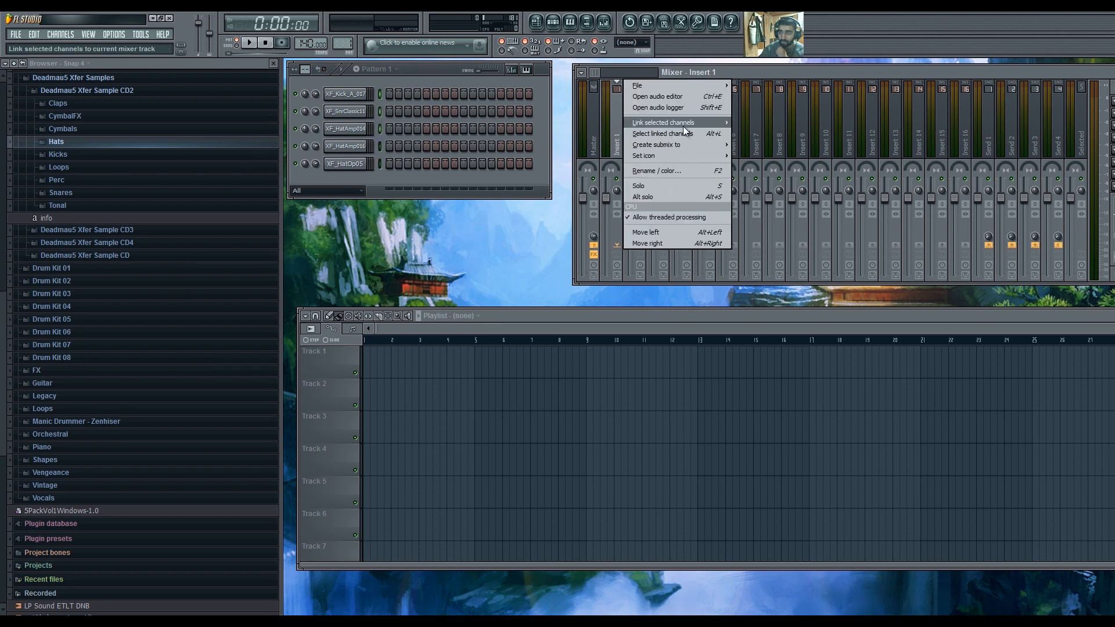
mouse_move(684, 123)
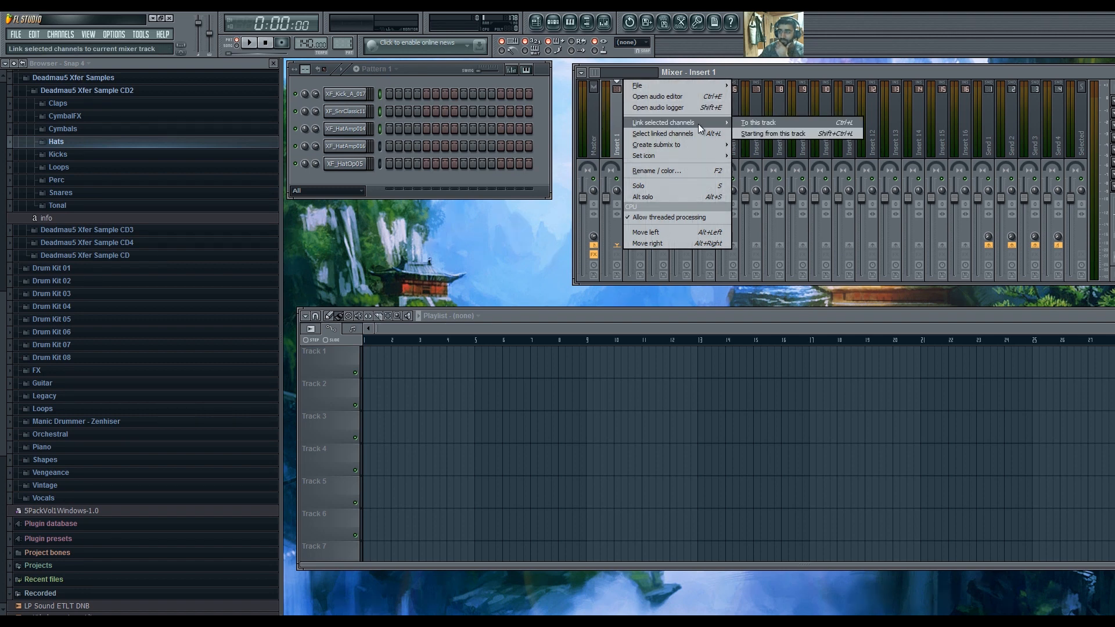
click(762, 132)
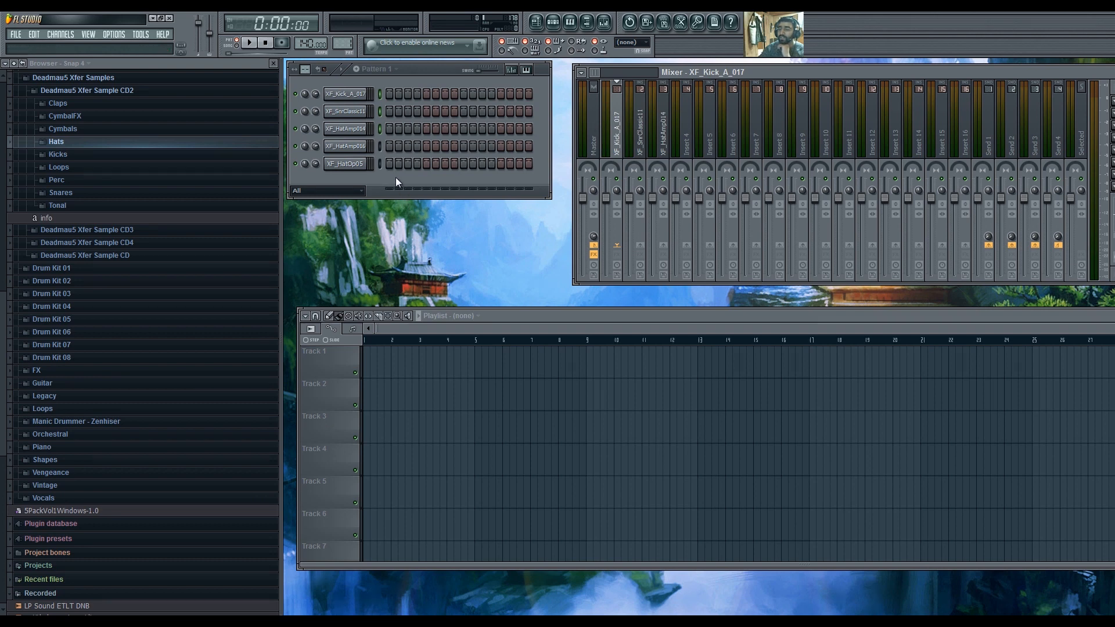
Link the XF_HatOp05 channel to mixer track Insert 4.
click(379, 164)
click(690, 127)
right_click(689, 126)
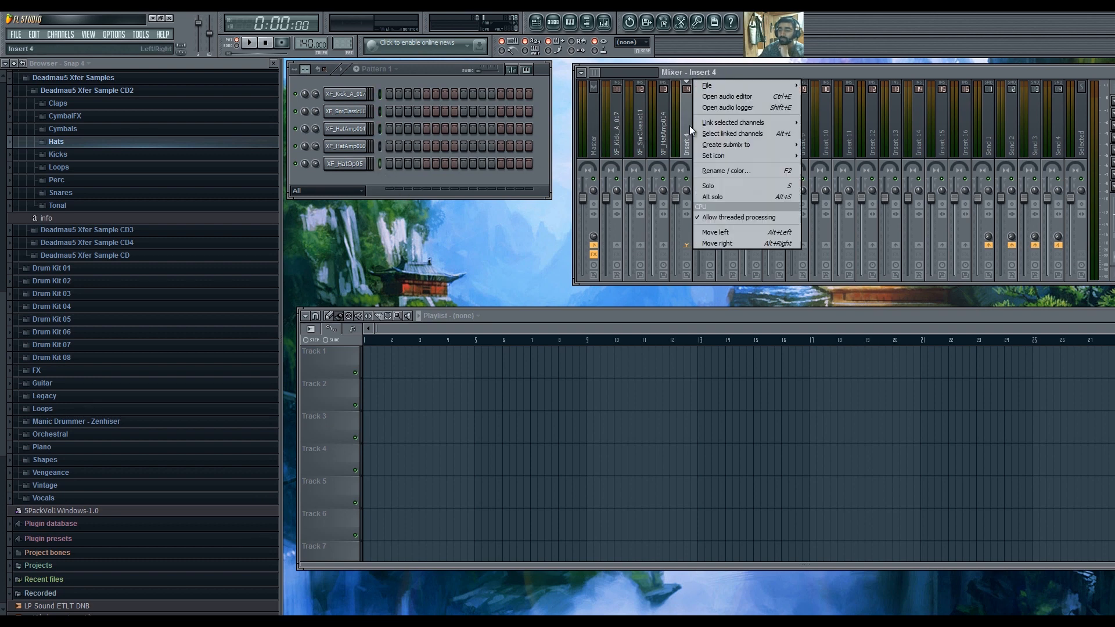
mouse_move(734, 125)
click(818, 123)
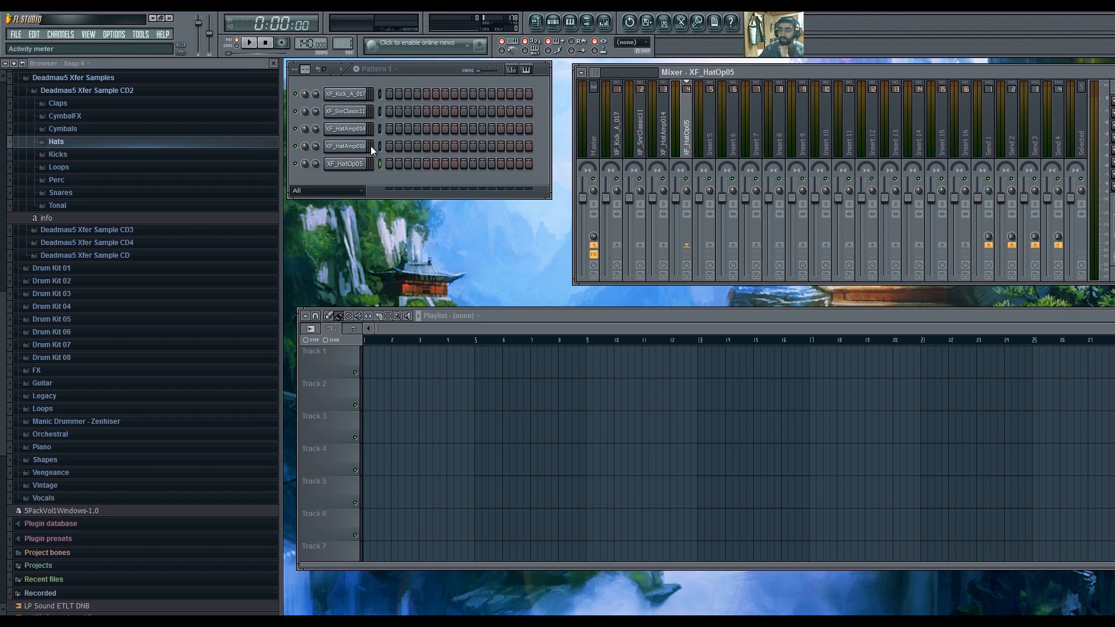
Link the XF_HatAmp016 channel to the same mixer track as XF_HatAmp014.
click(379, 146)
click(664, 122)
right_click(664, 122)
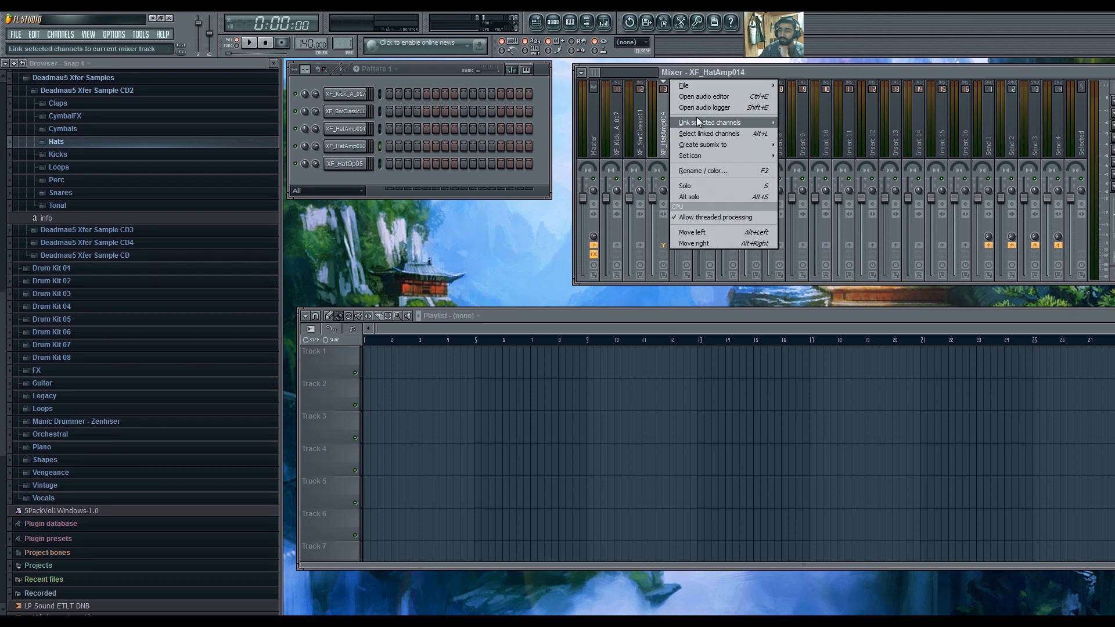
mouse_move(696, 119)
click(821, 124)
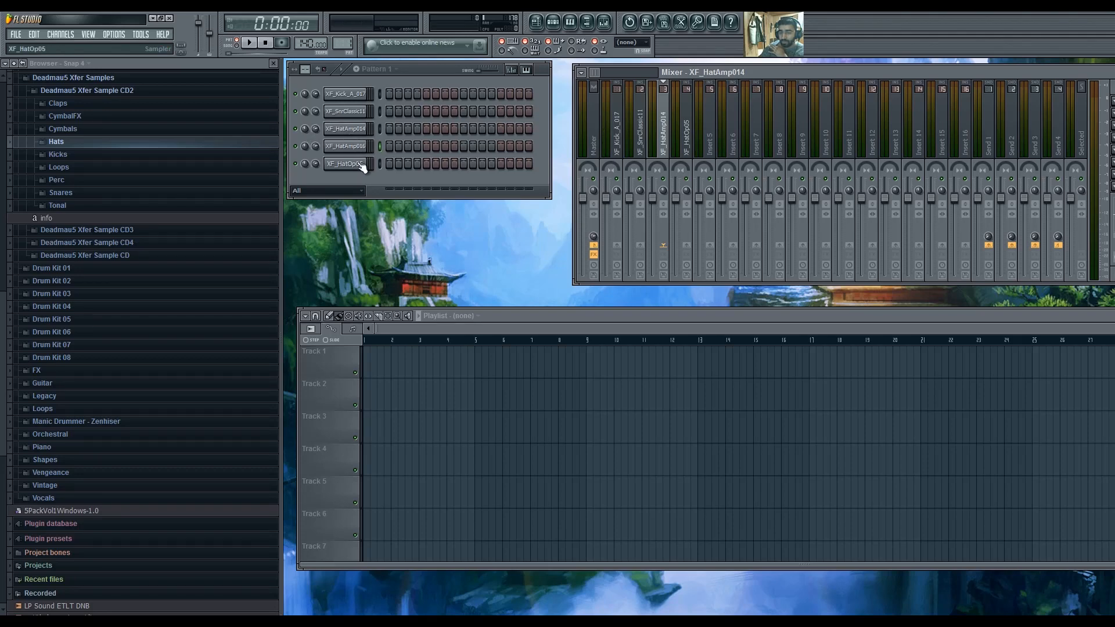
Place a kick on step 1 and extend Pattern 1 to 32 steps.
drag(692, 72, 675, 71)
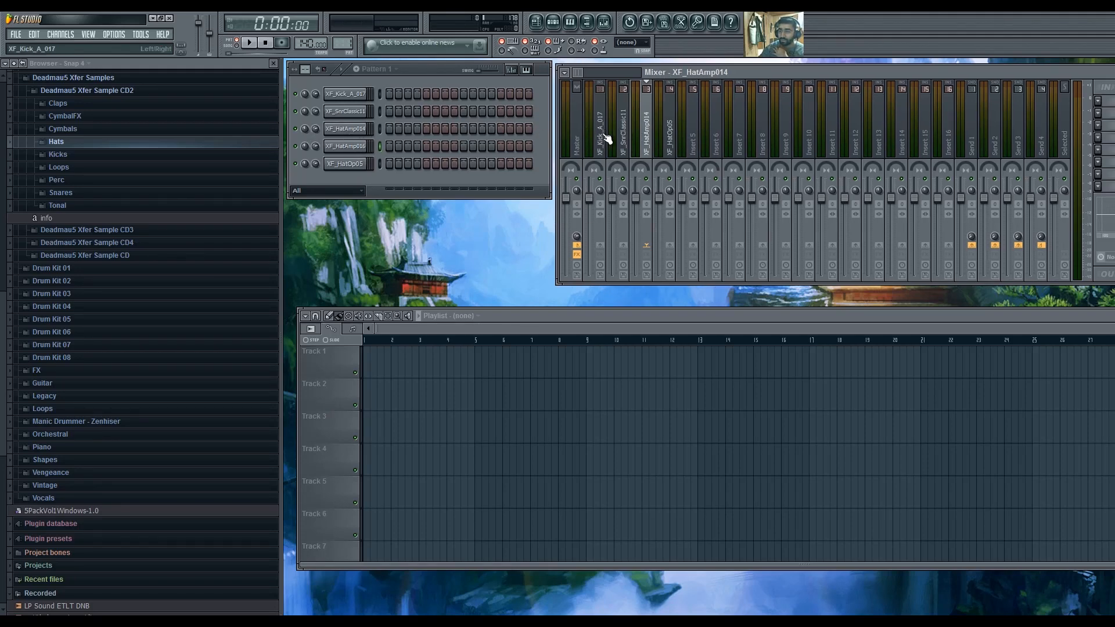
click(390, 94)
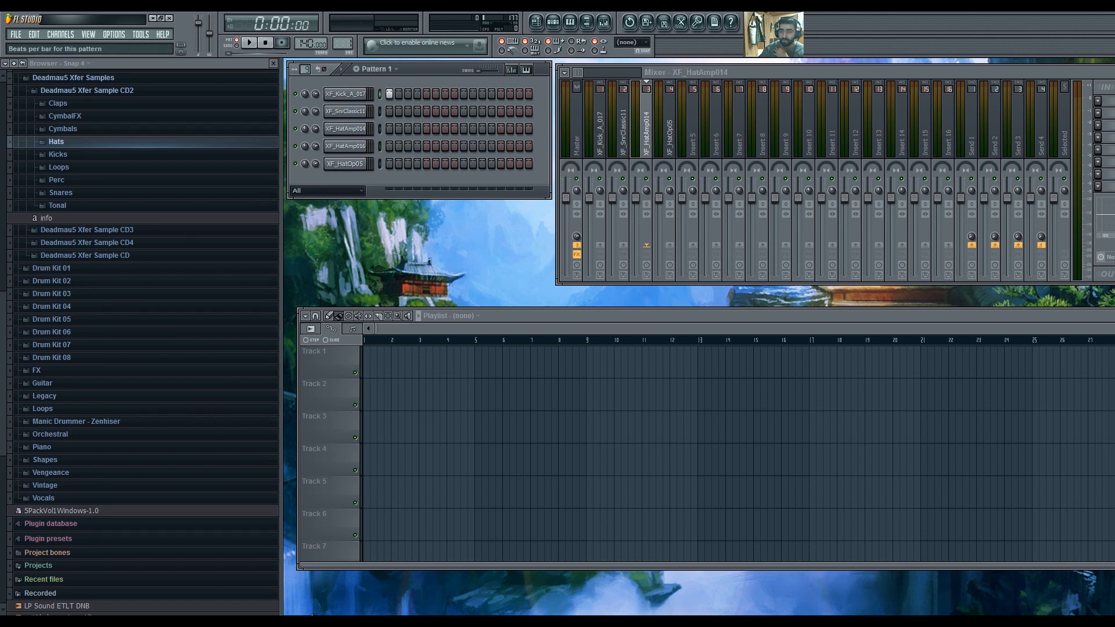
scroll(312, 31, up, 4)
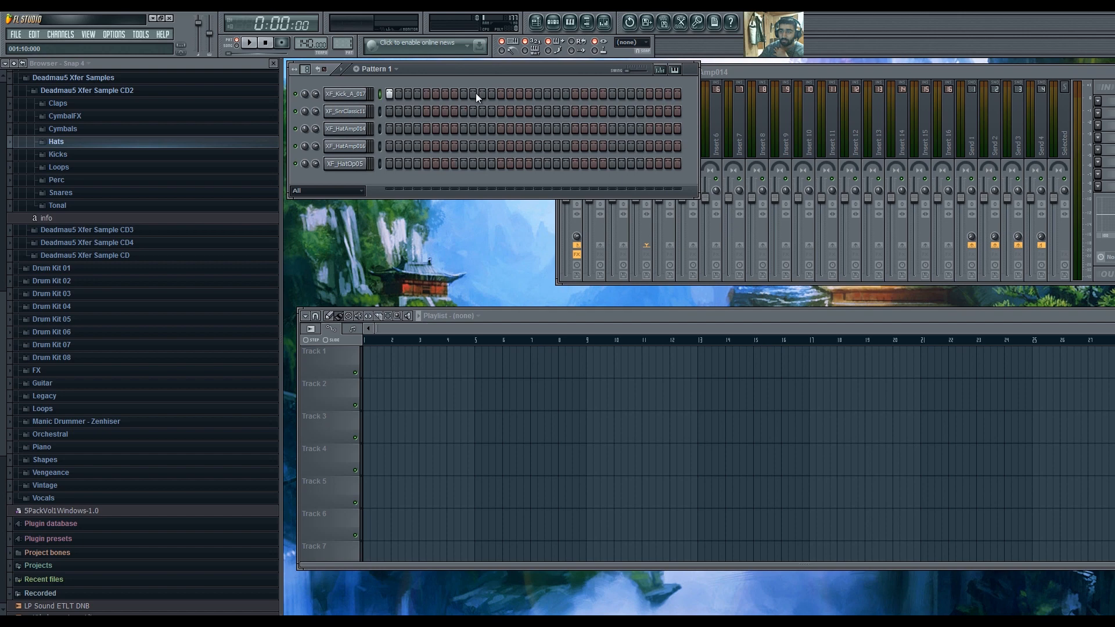
Close the browser and move the mixer beside the channel rack so both are fully visible.
click(272, 64)
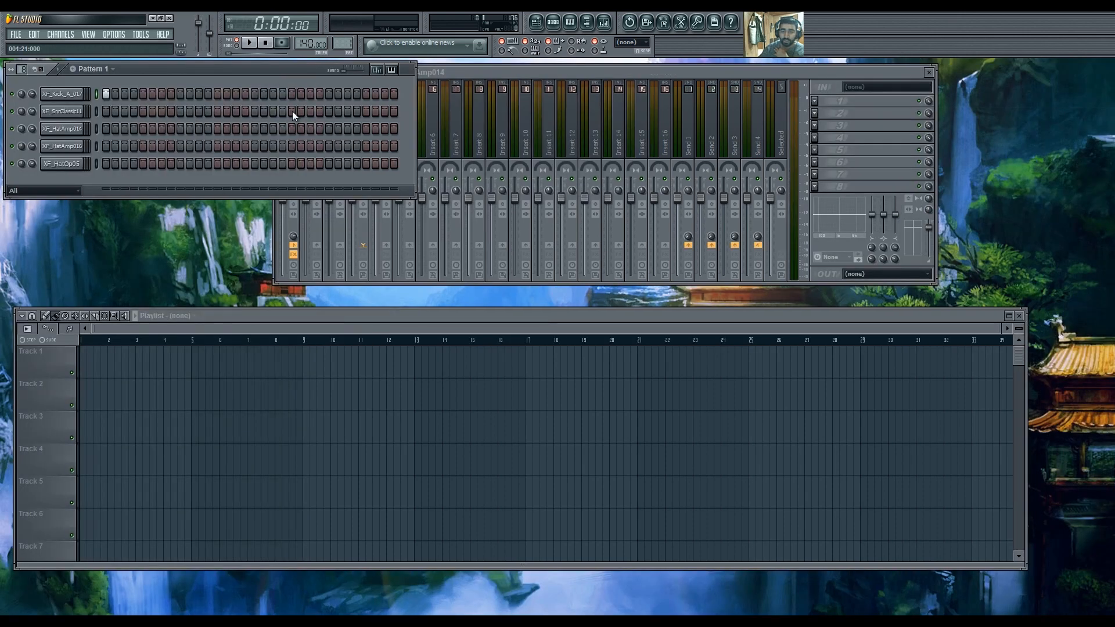
drag(478, 72, 628, 70)
drag(628, 74, 625, 69)
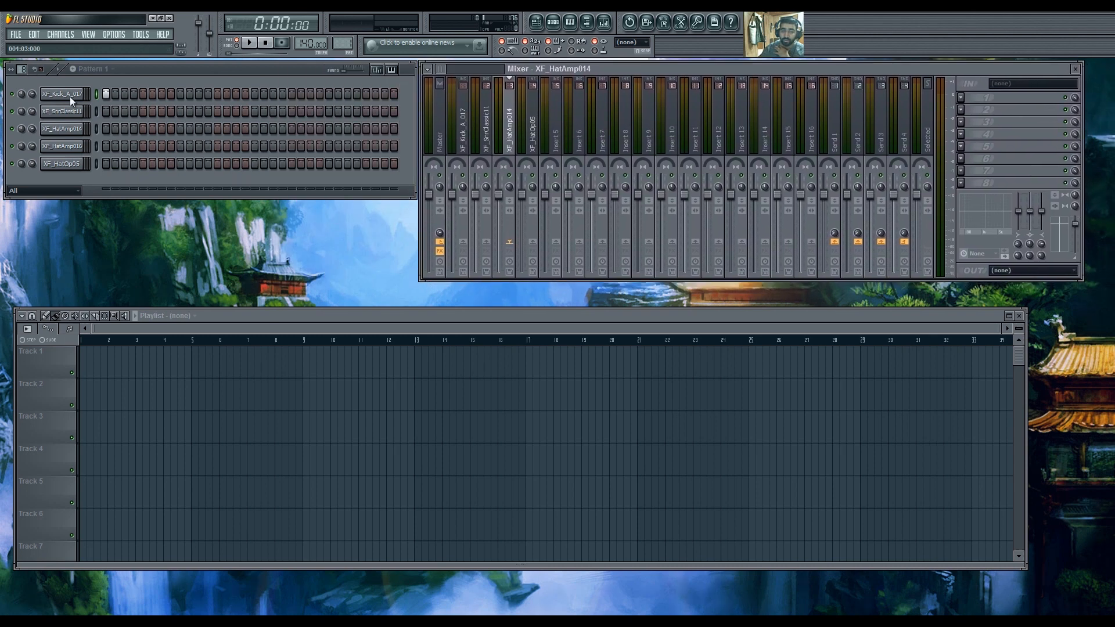
Keep Pattern 1 at 32 steps with a kick on step 17 and snares on steps 9 and 25, and play it back.
drag(22, 70, 27, 37)
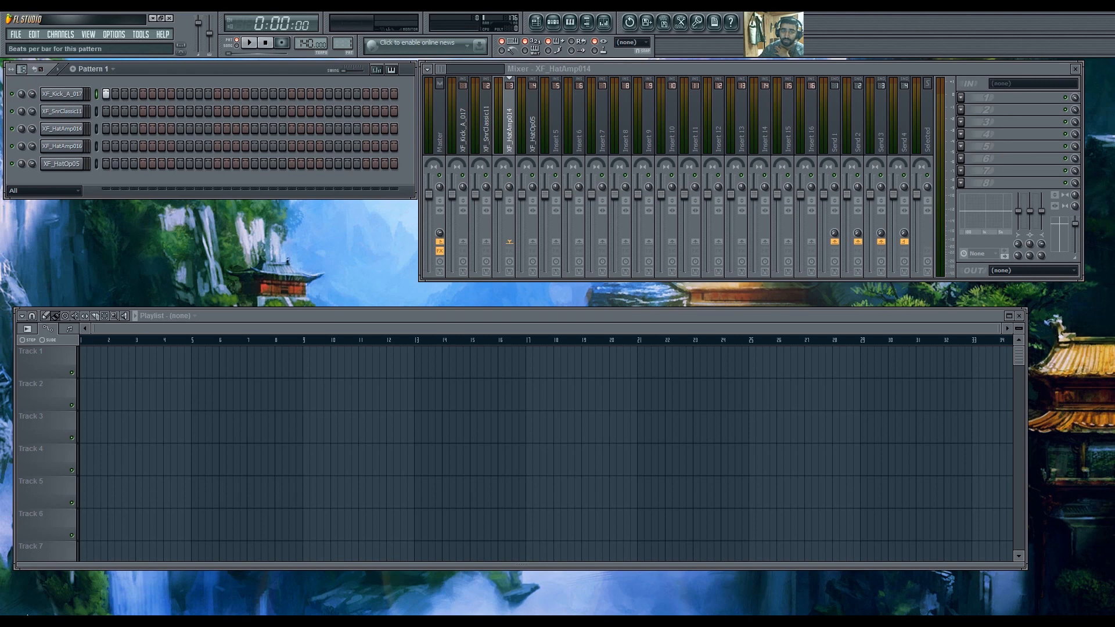
drag(27, 615, 27, 614)
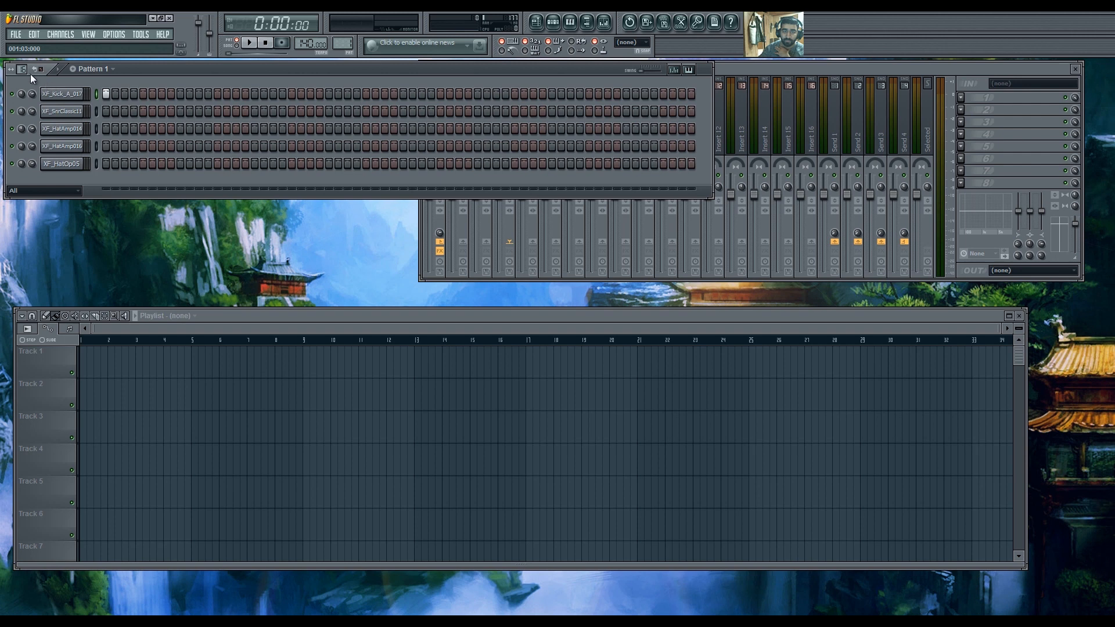
drag(25, 70, 35, 104)
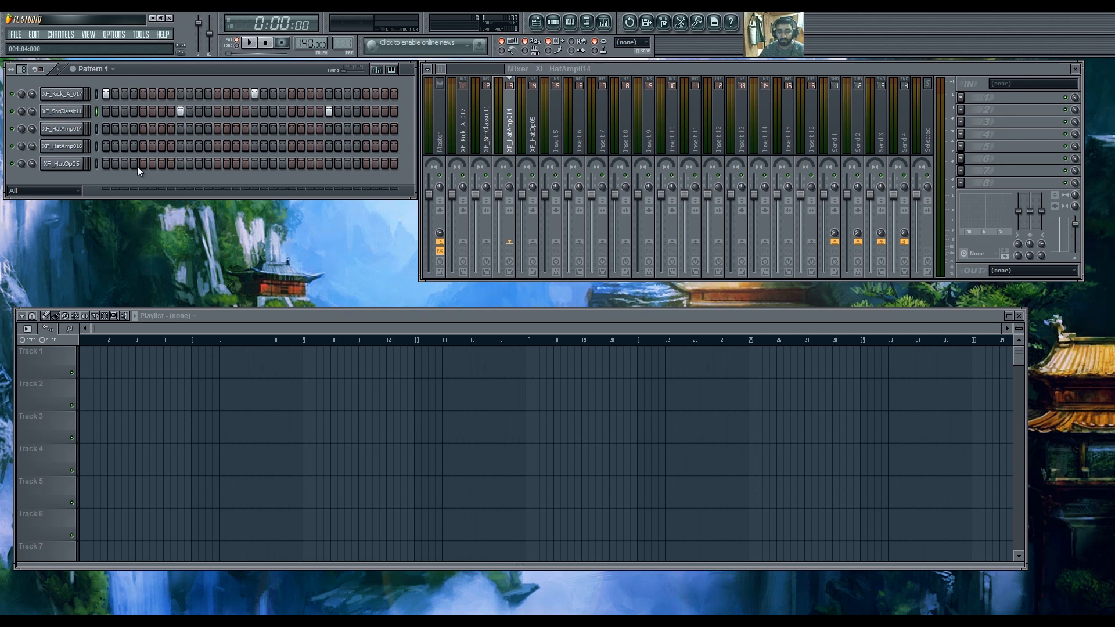
key(space)
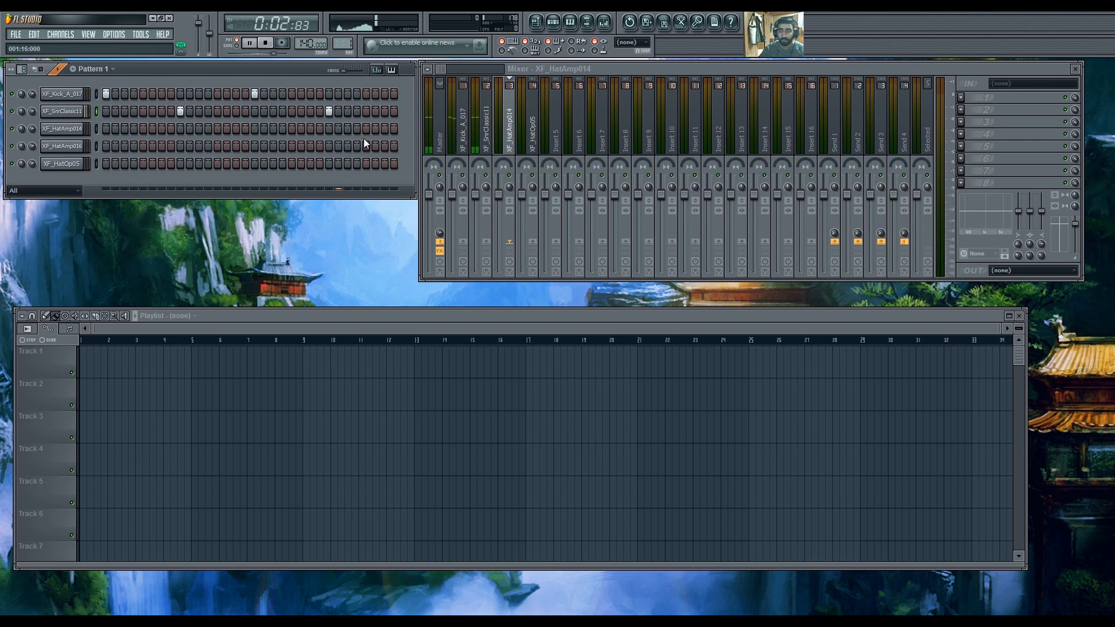
key(space)
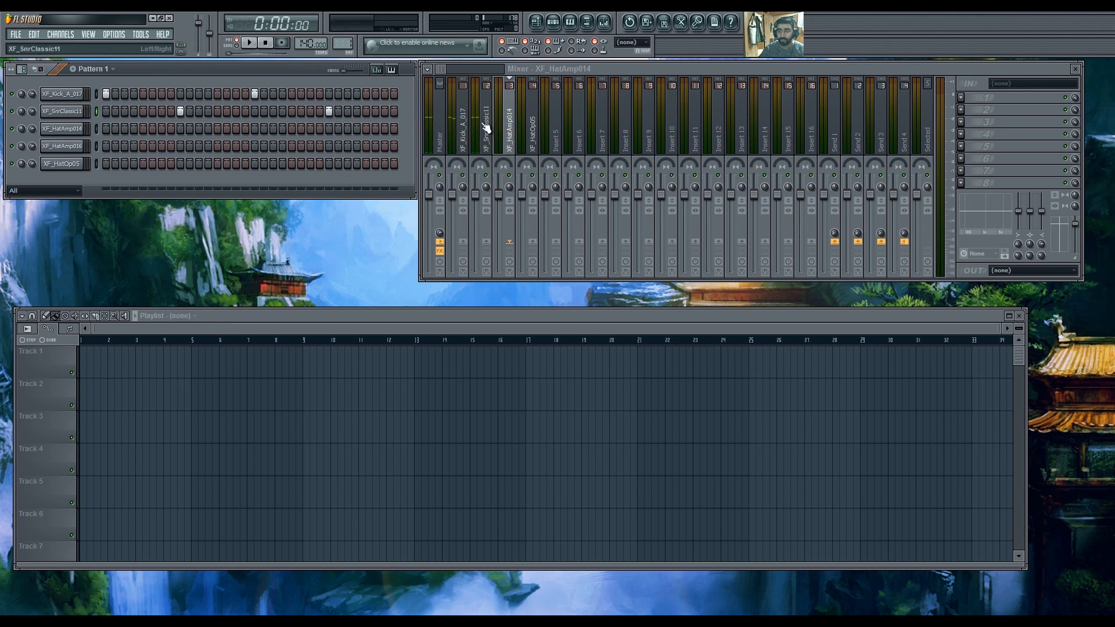
Load RoughRider into the first effect slot of the XF_SnrClassic11 mixer track and position its window below the channel rack.
click(487, 127)
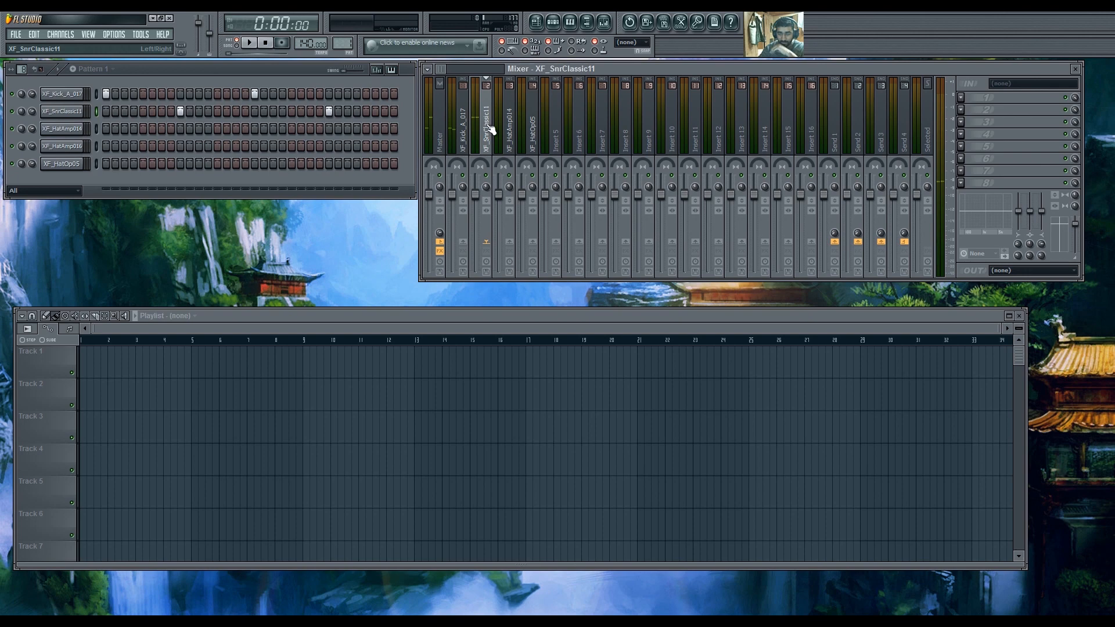
click(963, 97)
click(791, 283)
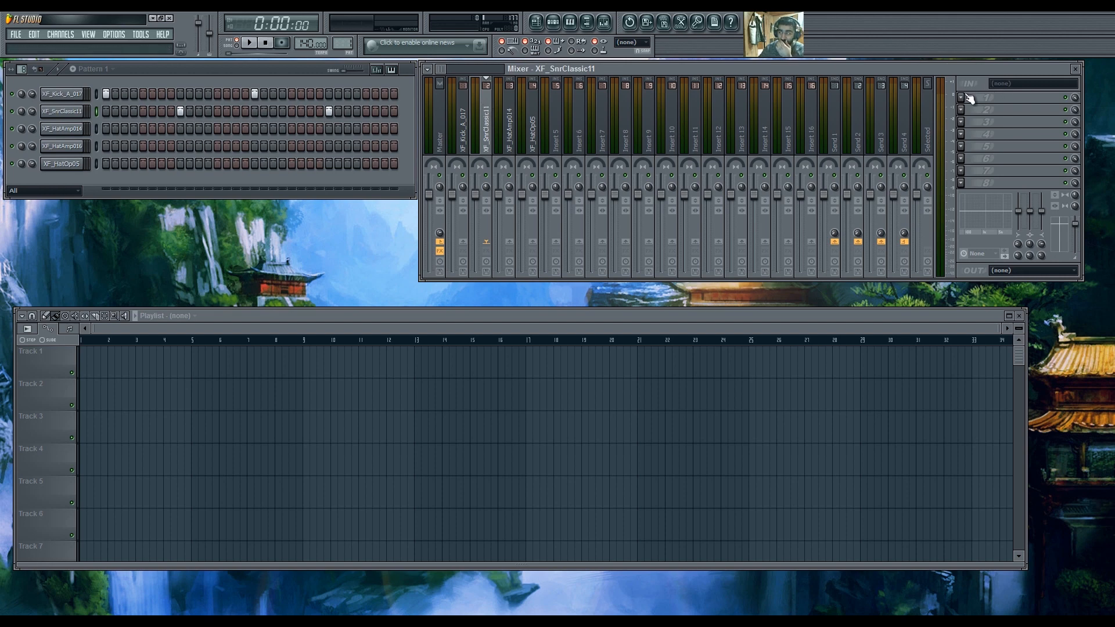
click(961, 97)
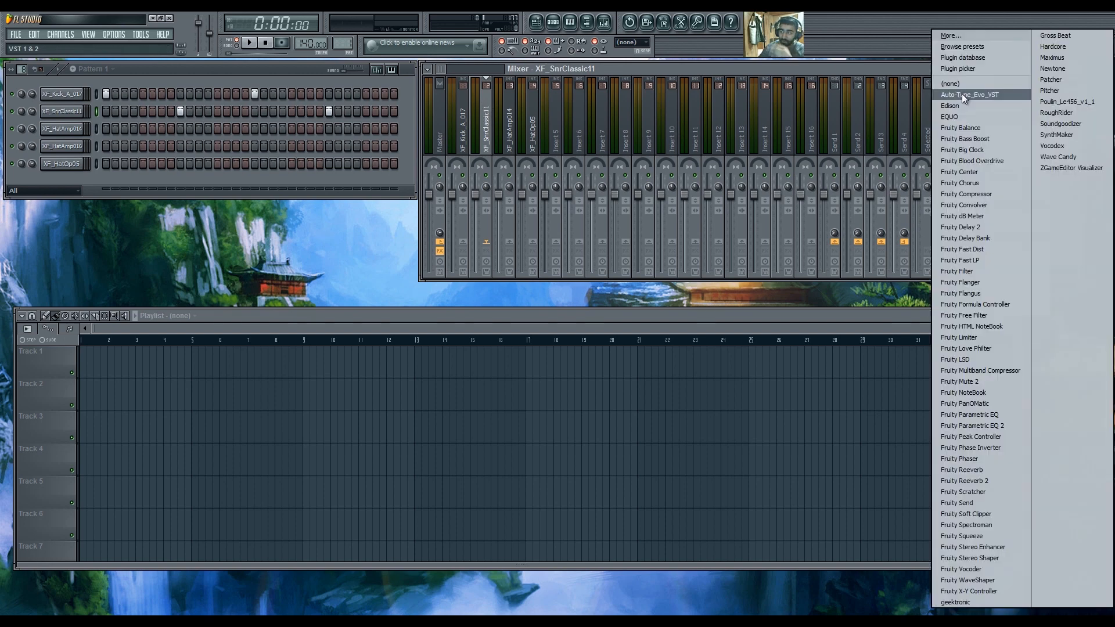
click(1075, 117)
drag(259, 169, 253, 210)
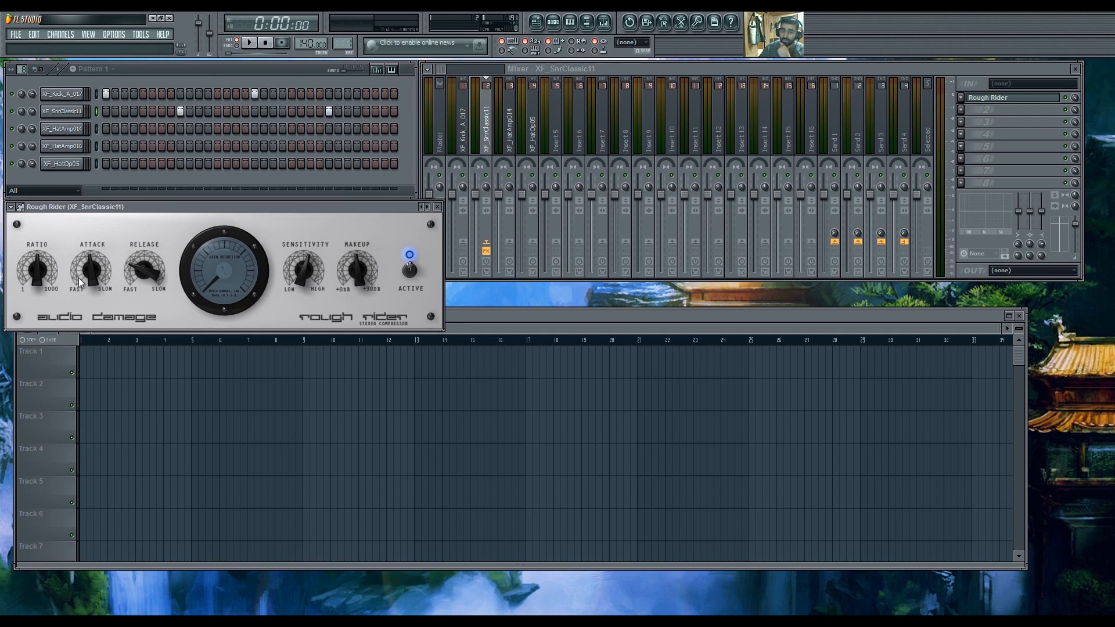
Try different attack and release settings on the Rough Rider compressor and look through its presets.
drag(98, 234, 112, 247)
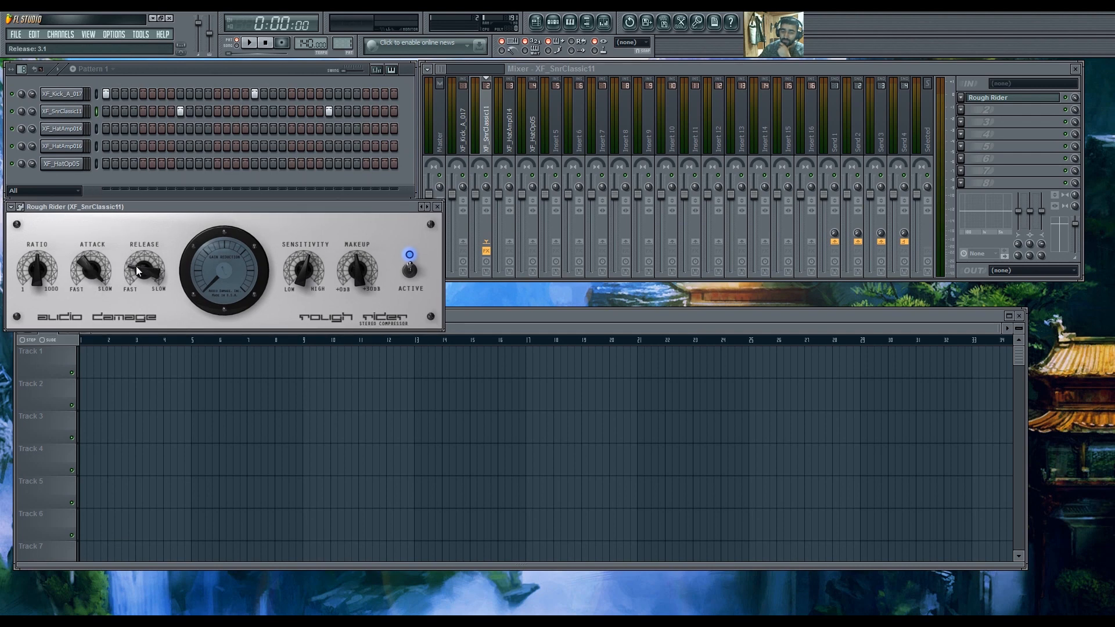
drag(137, 270, 152, 243)
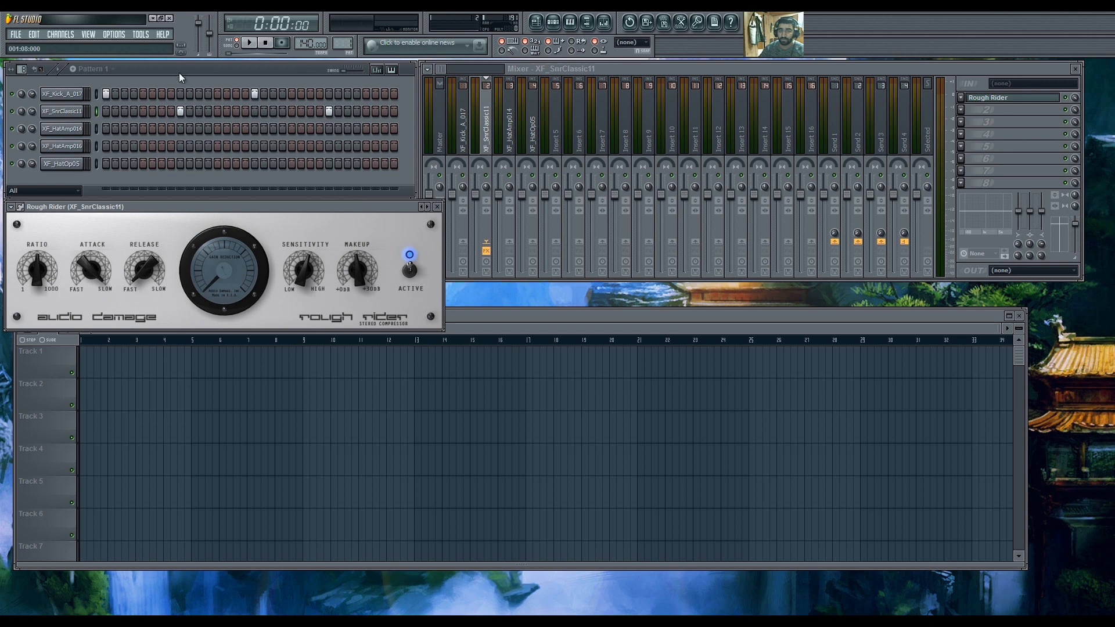
right_click(425, 207)
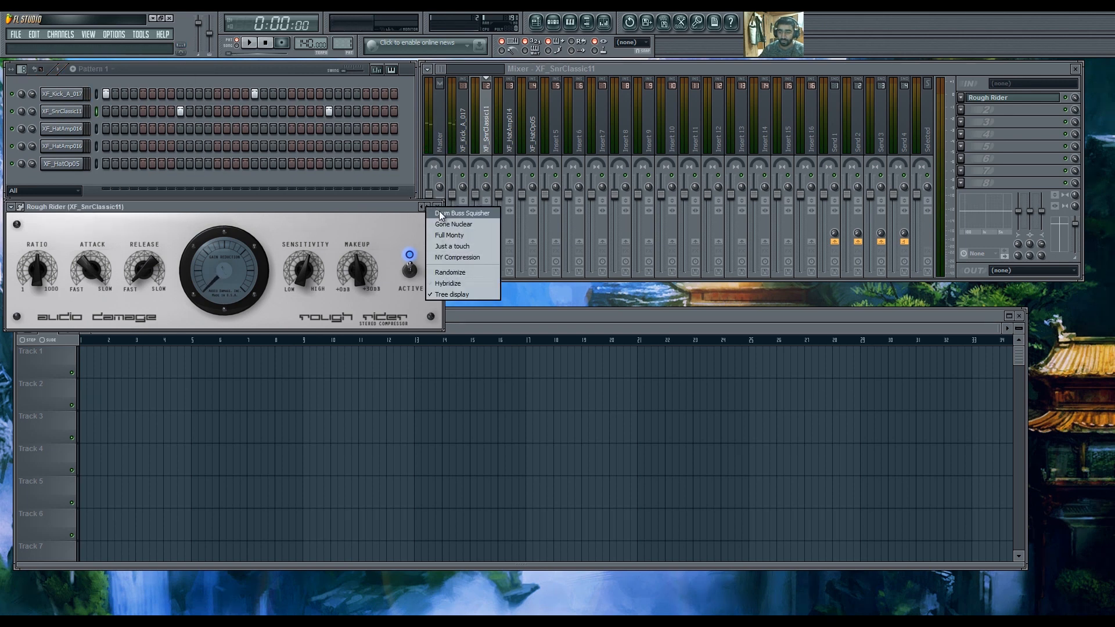
click(416, 209)
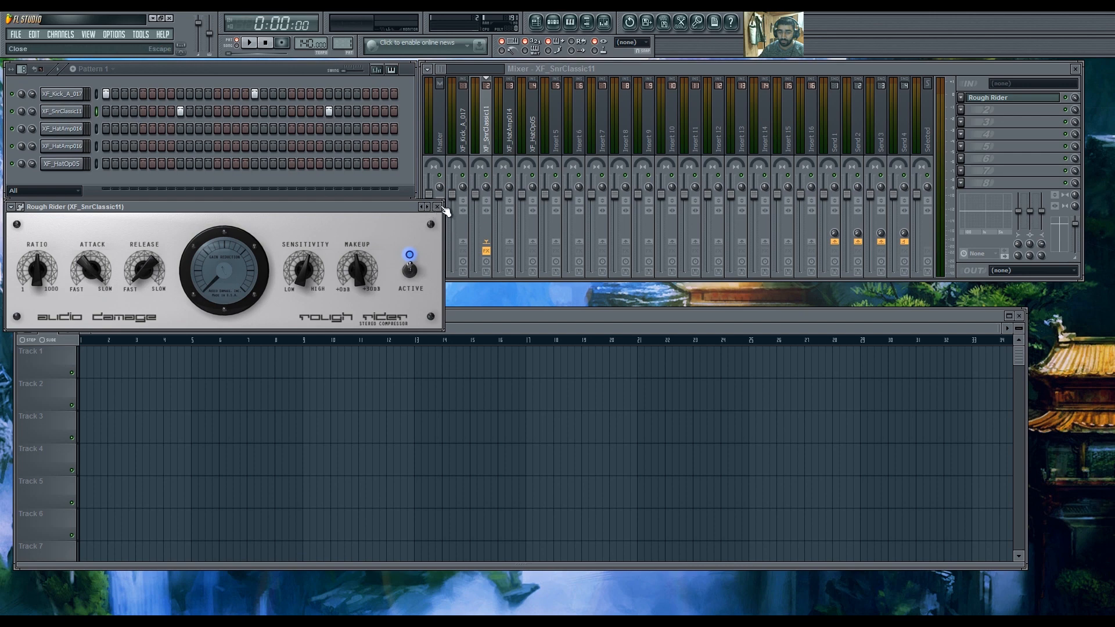
Close the compressor window and reload RoughRider in the snare track's first effect slot to restore its default settings.
click(437, 207)
right_click(1043, 103)
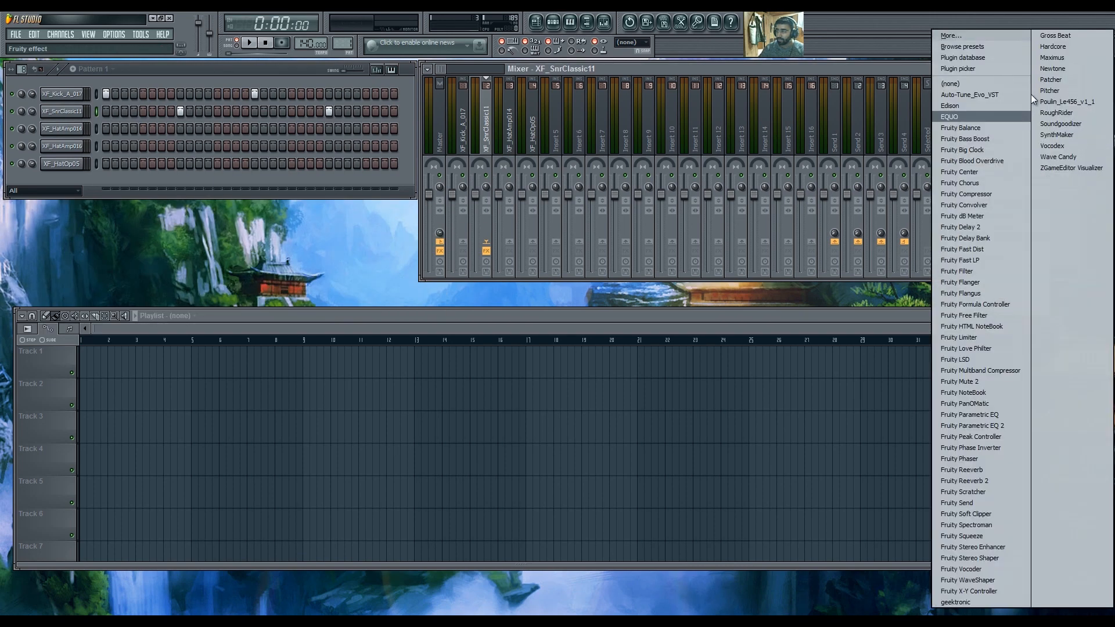
click(1046, 114)
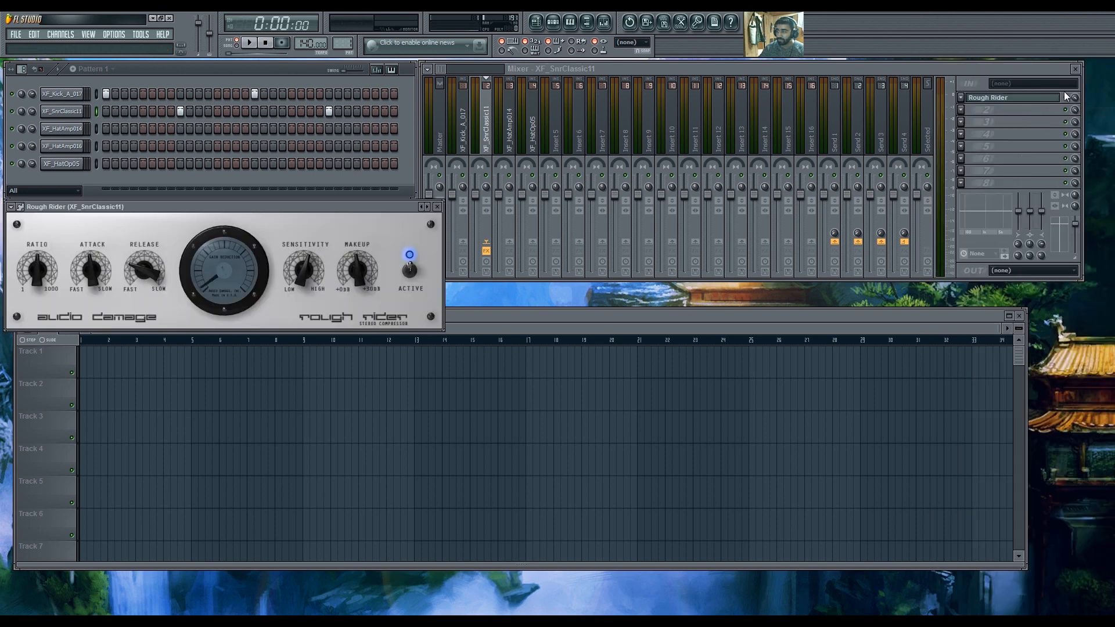
Toggle the Rough Rider effect on the snare track and play the pattern to compare the sound.
click(1066, 98)
key(space)
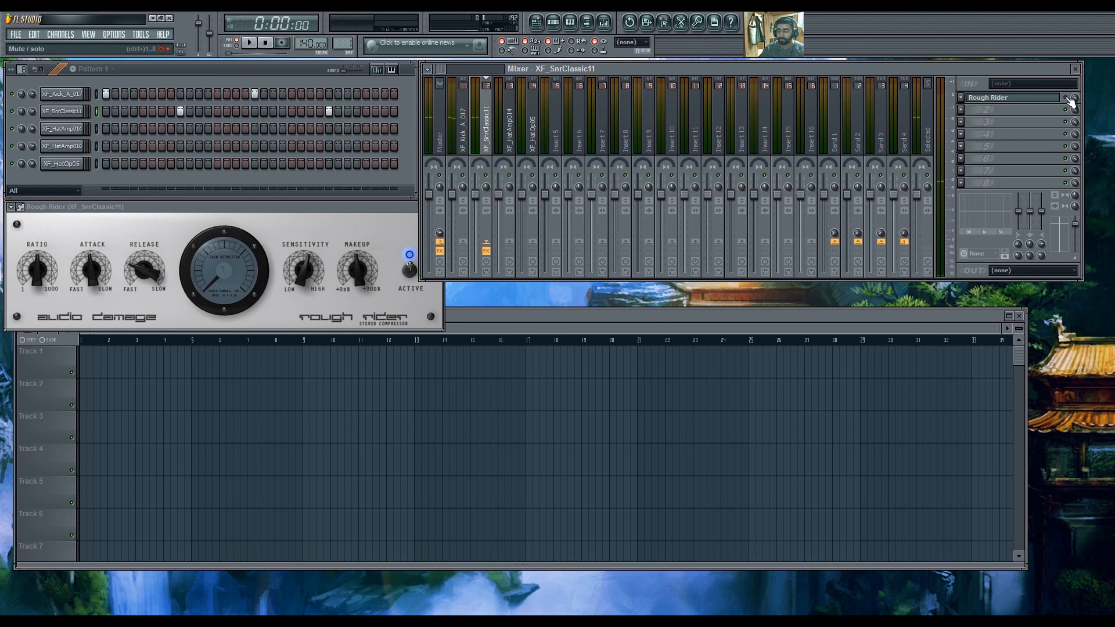
Adjust the snare's Rough Rider attack, set its release to 3.0 while auditioning the pattern, and close the compressor window.
key(space)
key(space)
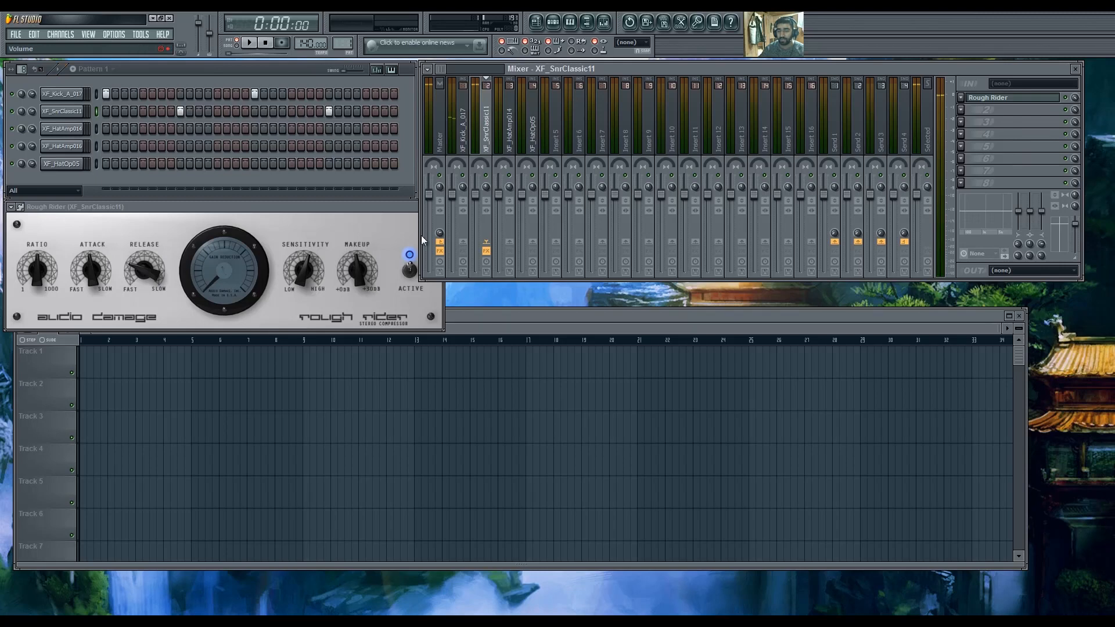
click(222, 206)
drag(92, 267, 109, 212)
key(space)
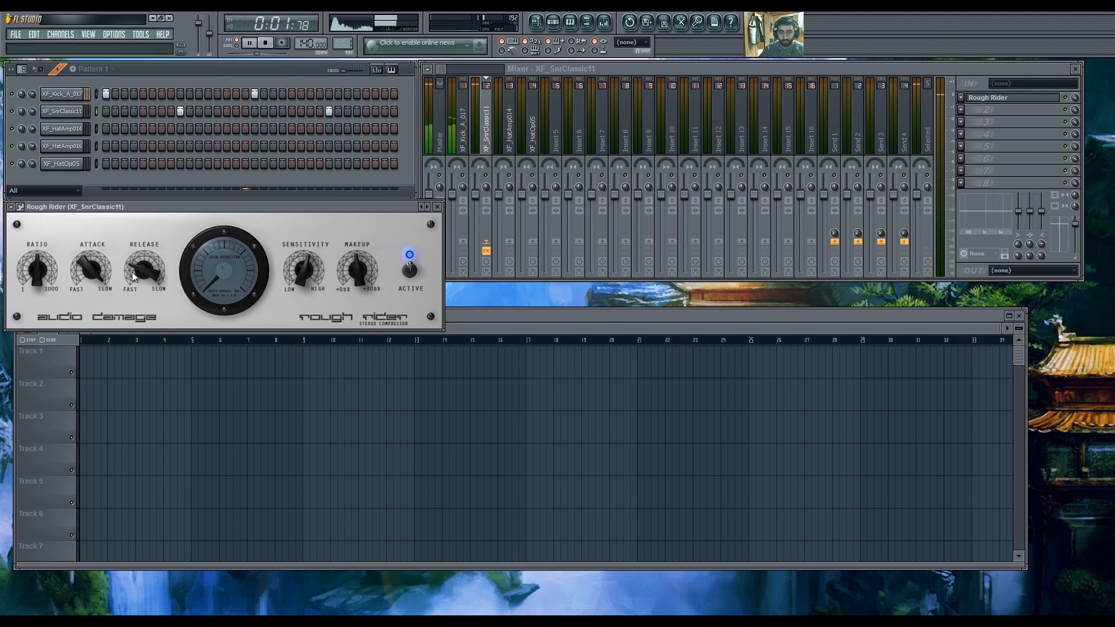
drag(140, 263, 149, 348)
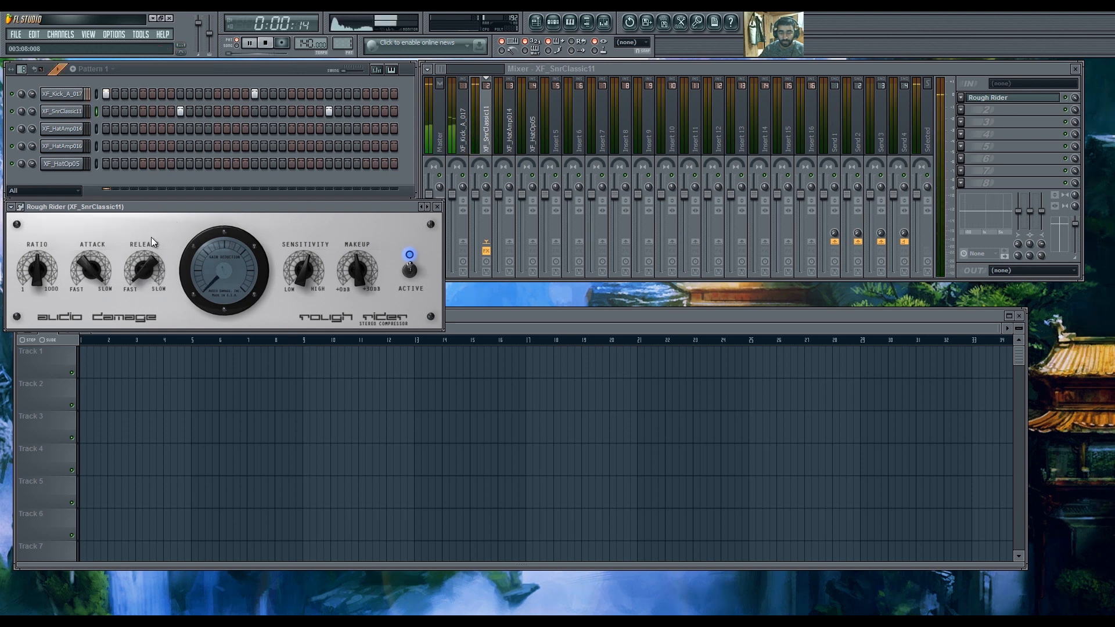
key(space)
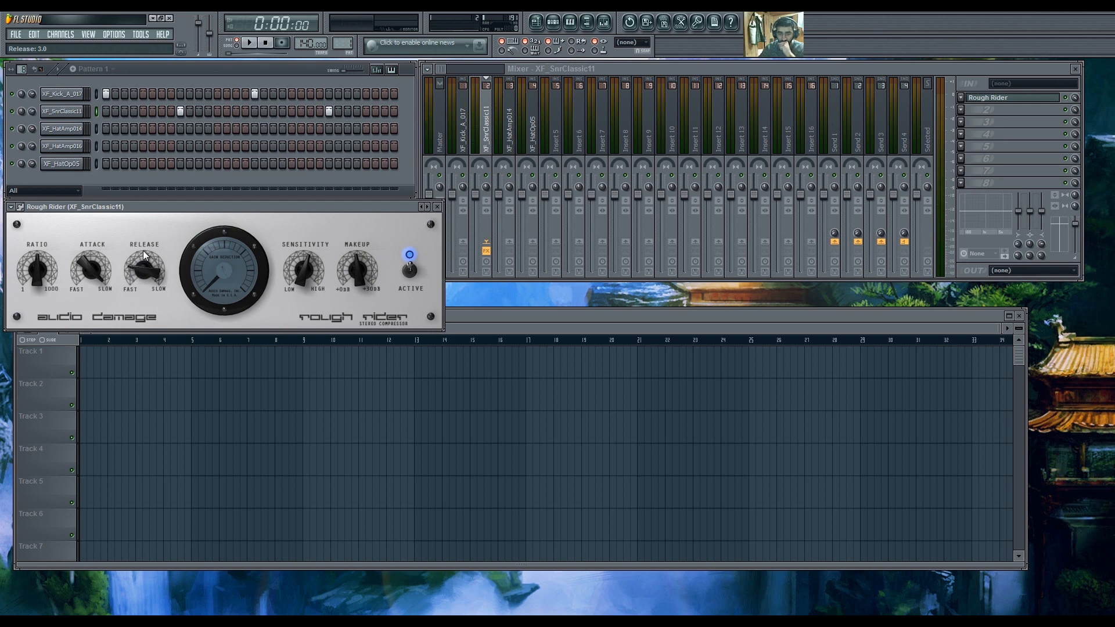
key(space)
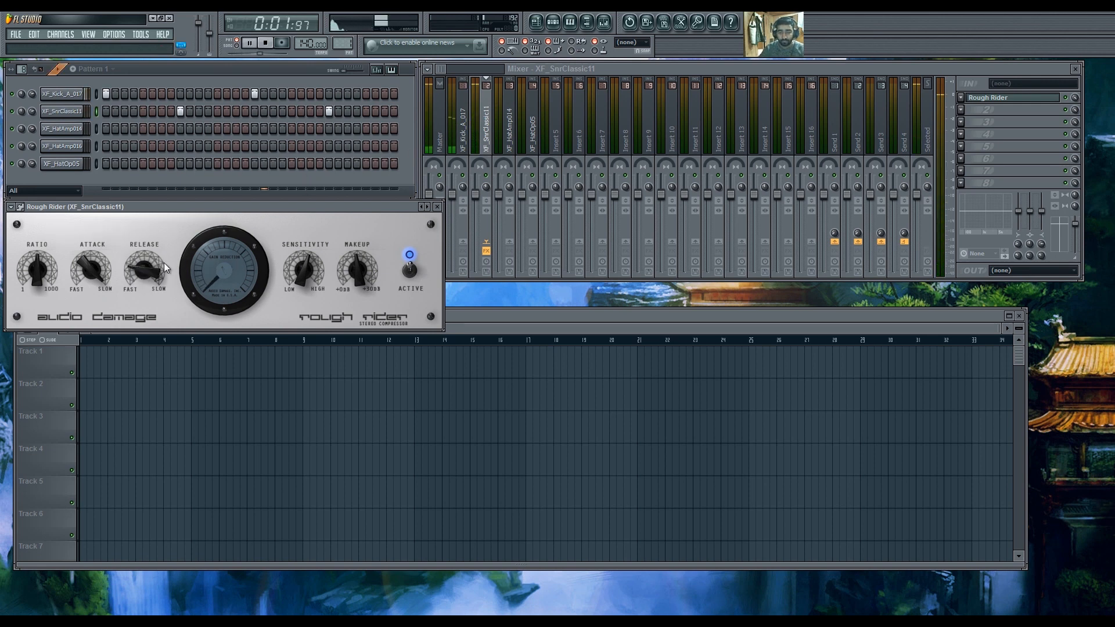
click(437, 207)
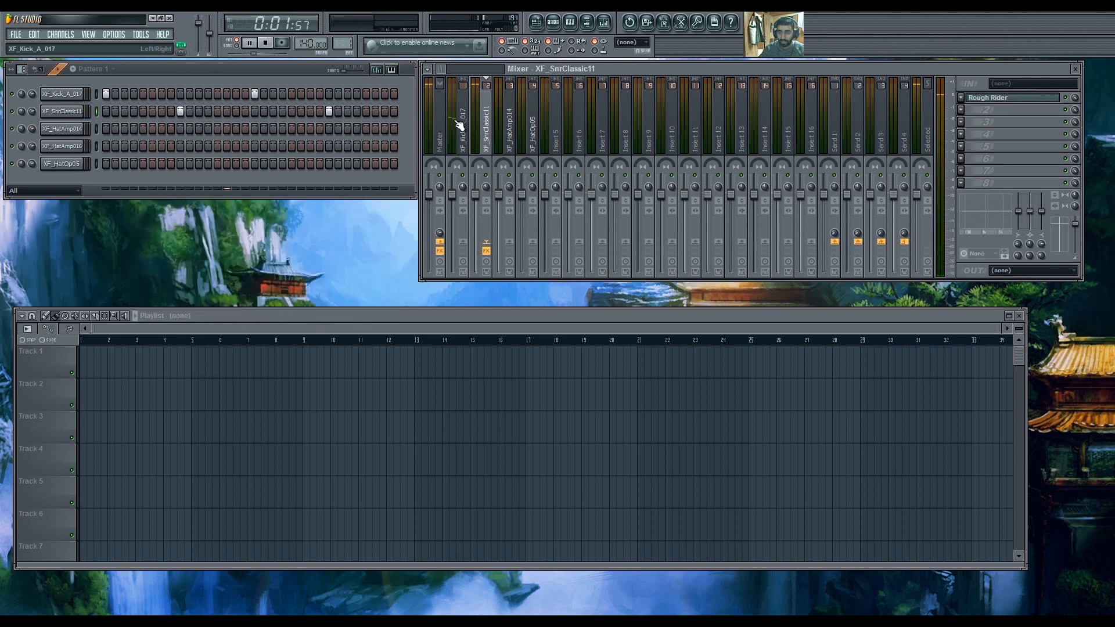
Lower the XF_SnrClassic11 mixer track's volume to about 73% (-6.5 dB) while playing the pattern.
key(space)
drag(475, 194, 489, 255)
key(space)
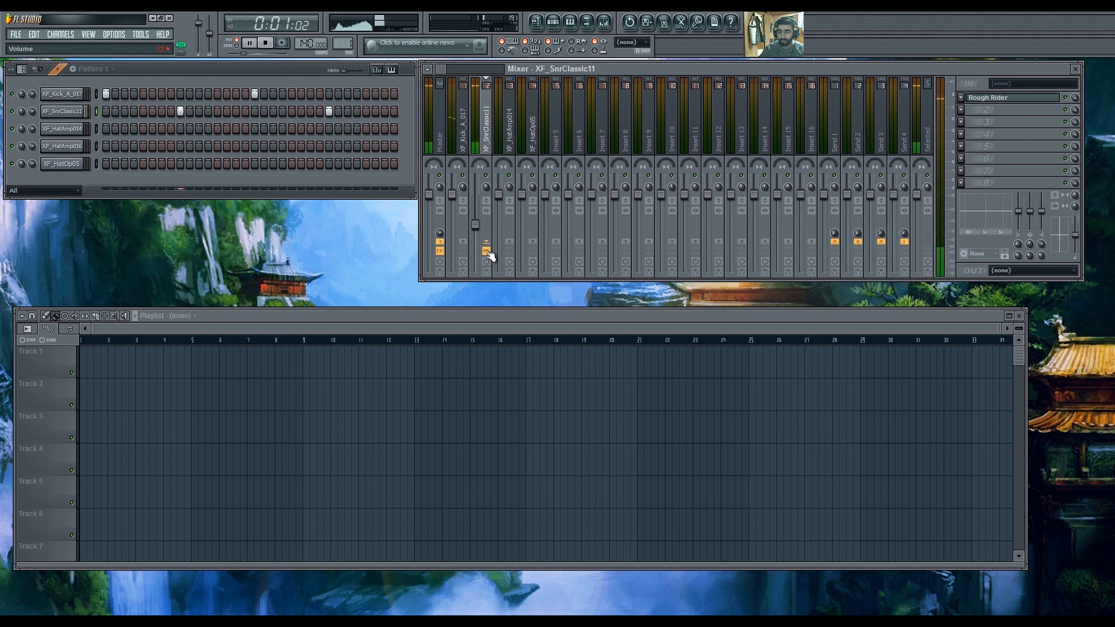
drag(477, 225, 480, 213)
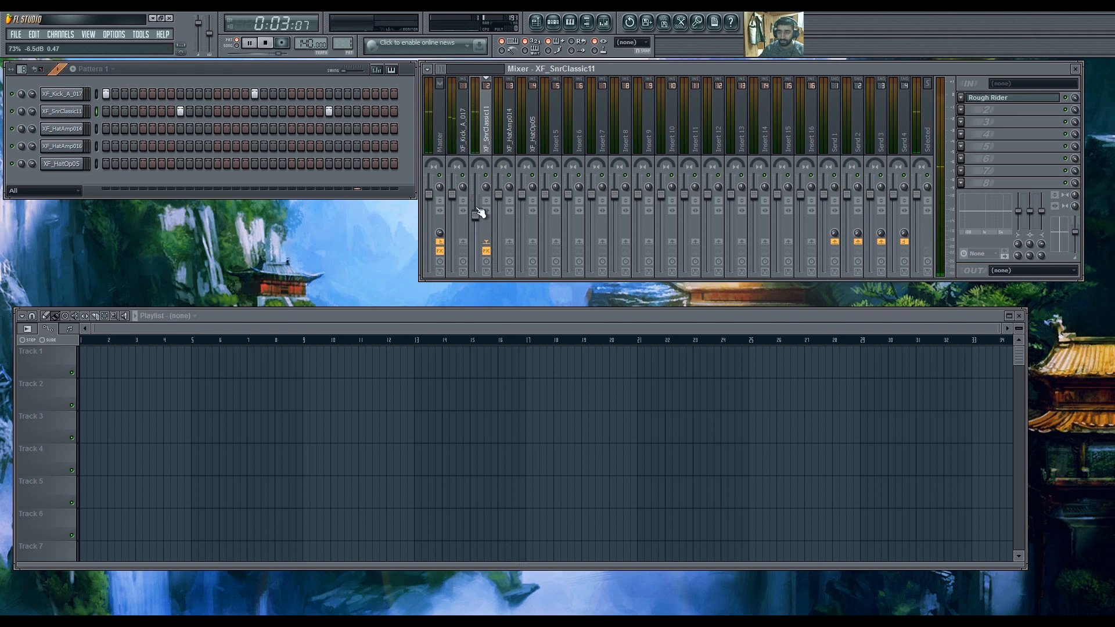
key(space)
Load Fruity Parametric EQ 2 into the first effect slot of the XF_Kick_A_017 mixer track and move its window below the channel rack.
click(457, 140)
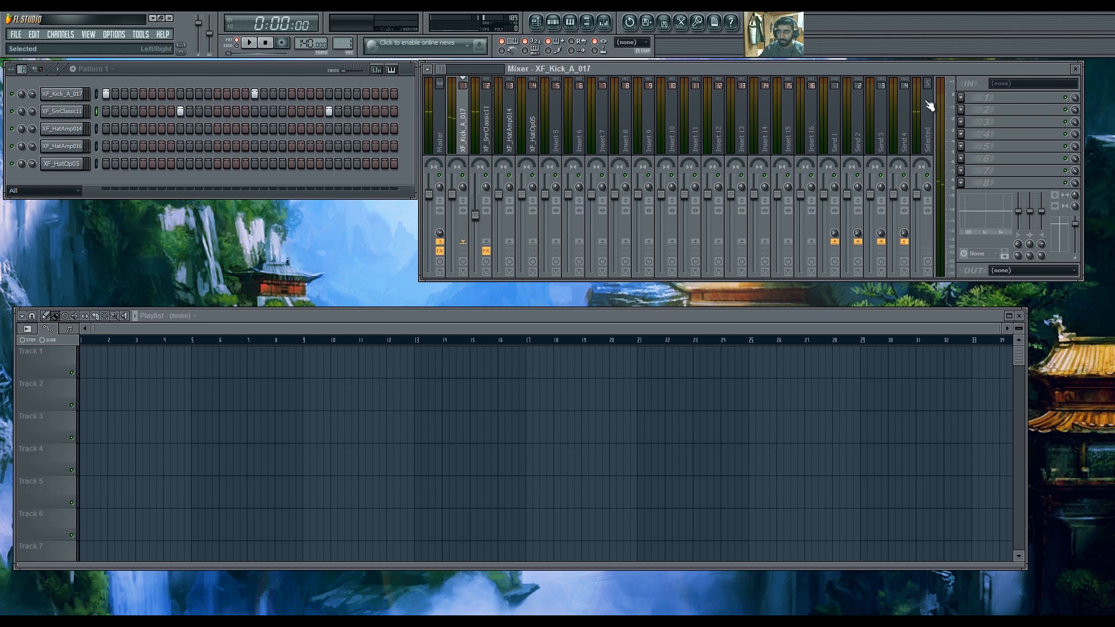
click(961, 100)
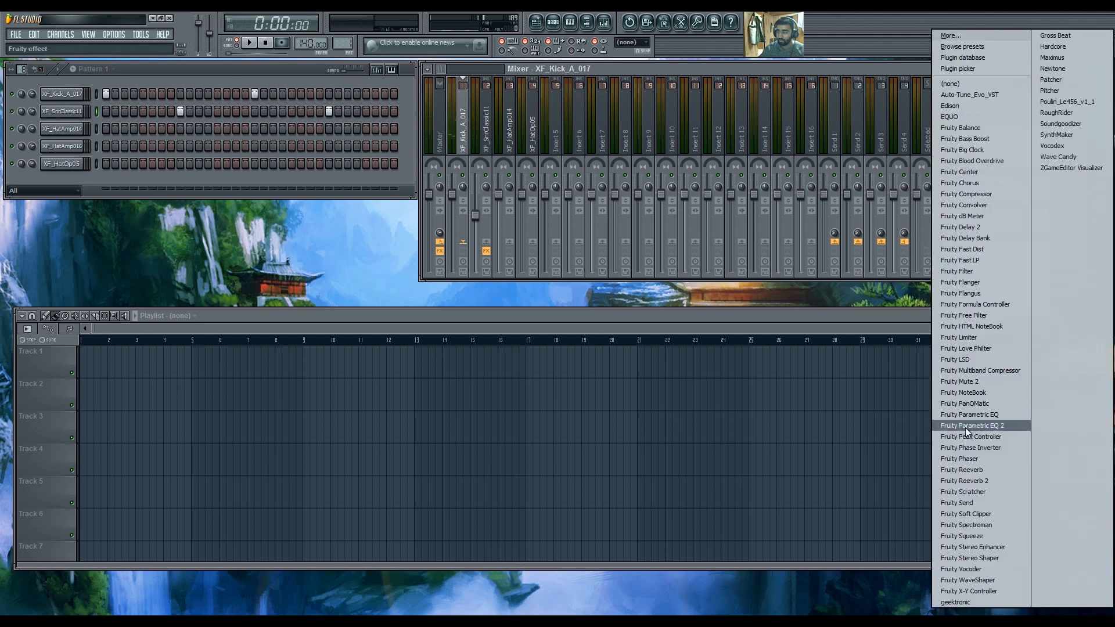
click(1000, 426)
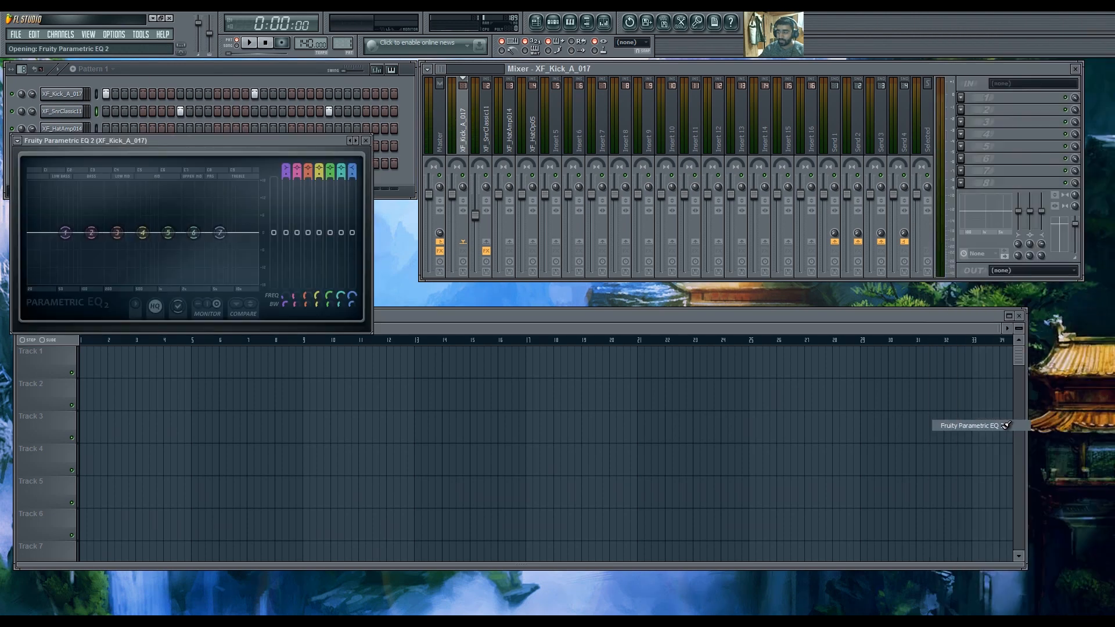
drag(151, 142, 310, 222)
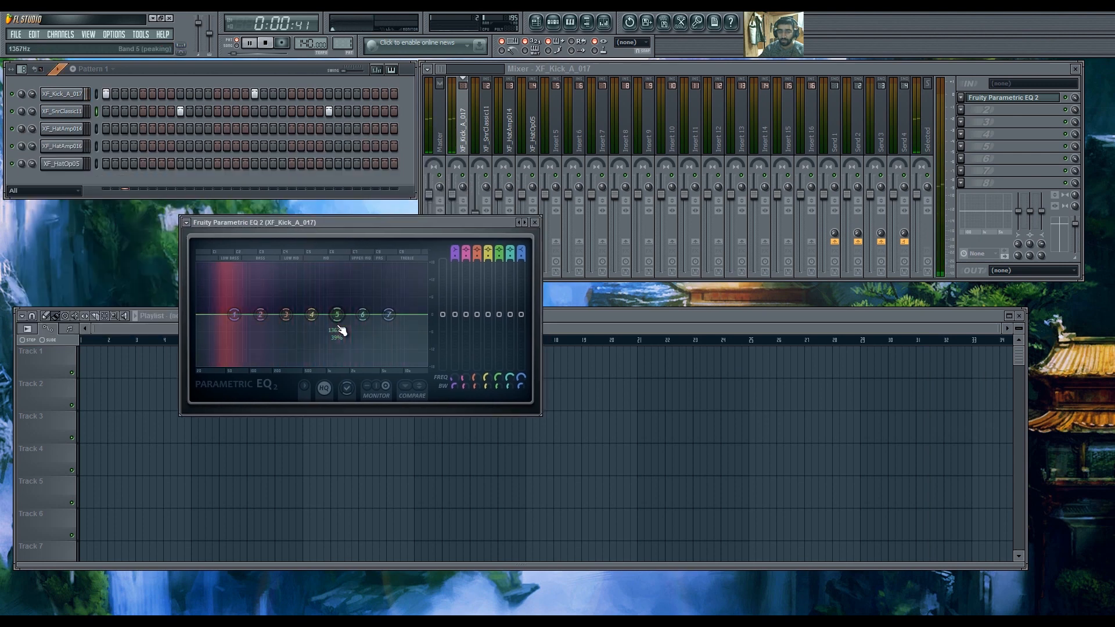
Shape the kick EQ: boost bands 2, 3, 5 and 6 (band 6 about 3.6 dB at 4058 Hz) and cut band 4 by 4.9 dB at 632 Hz.
drag(260, 314, 312, 350)
drag(363, 317, 374, 304)
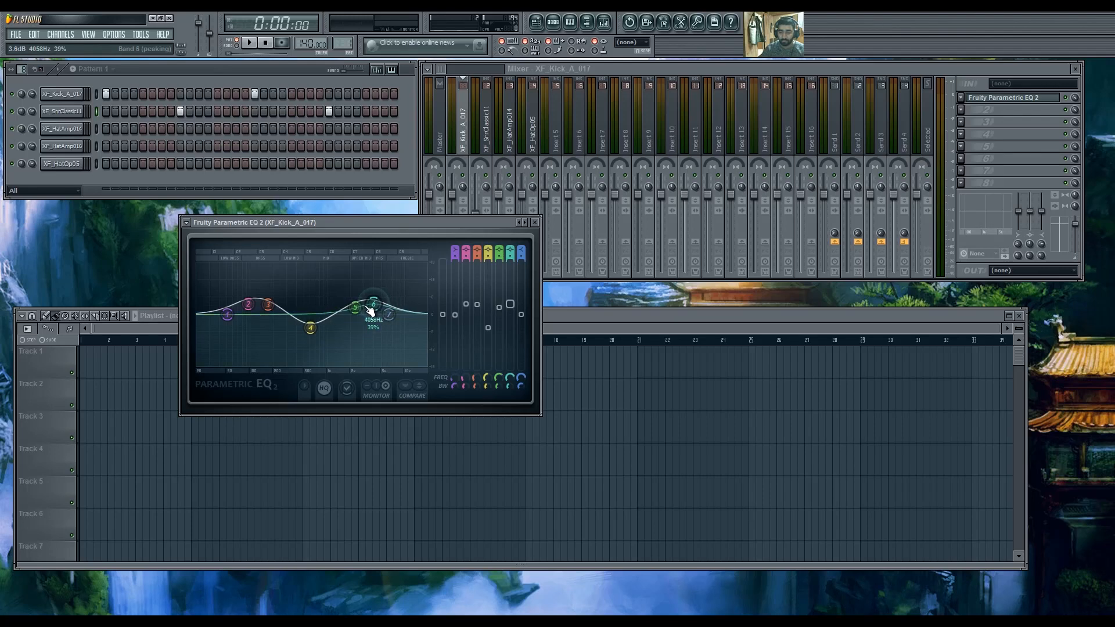
key(space)
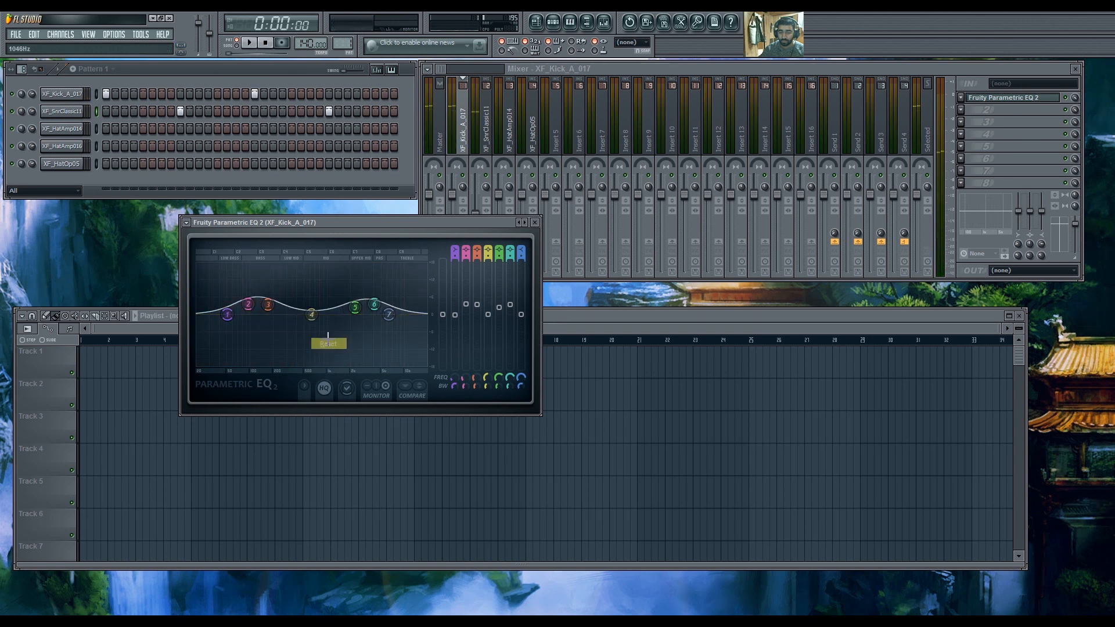
mouse_move(315, 333)
mouse_down()
mouse_move(312, 315)
mouse_move(311, 332)
mouse_up()
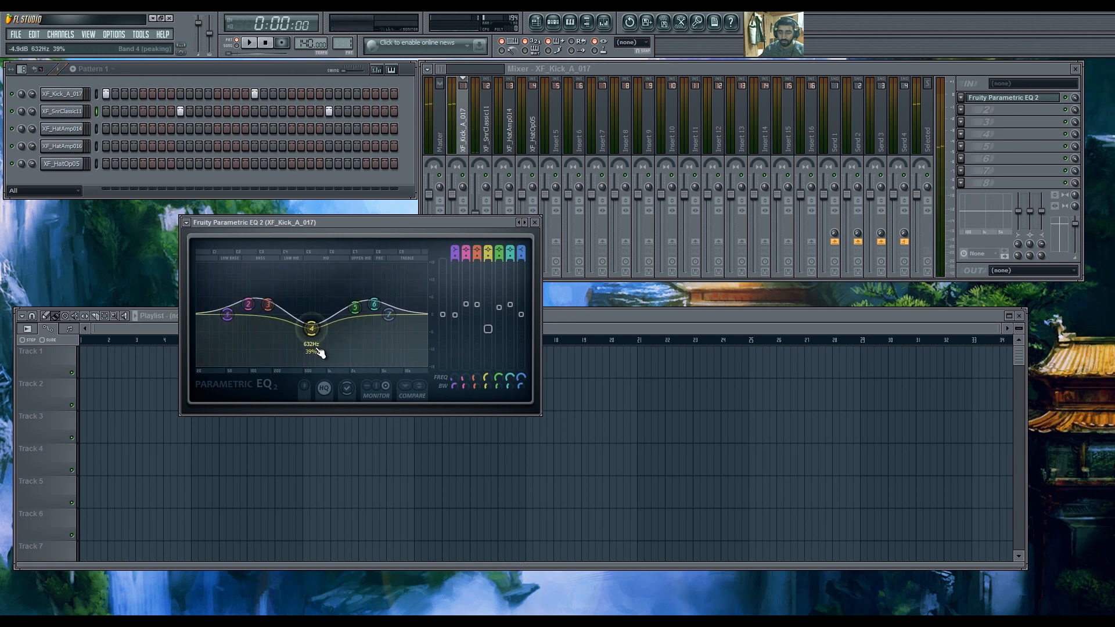
Shift the kick EQ's band 6 higher and bands 3 and 4 lower in frequency, fine-tune band 5 during playback, and close the EQ.
drag(375, 305, 389, 304)
mouse_move(268, 304)
mouse_down()
mouse_move(246, 305)
mouse_move(260, 309)
mouse_up()
key(space)
drag(319, 338, 290, 331)
key(space)
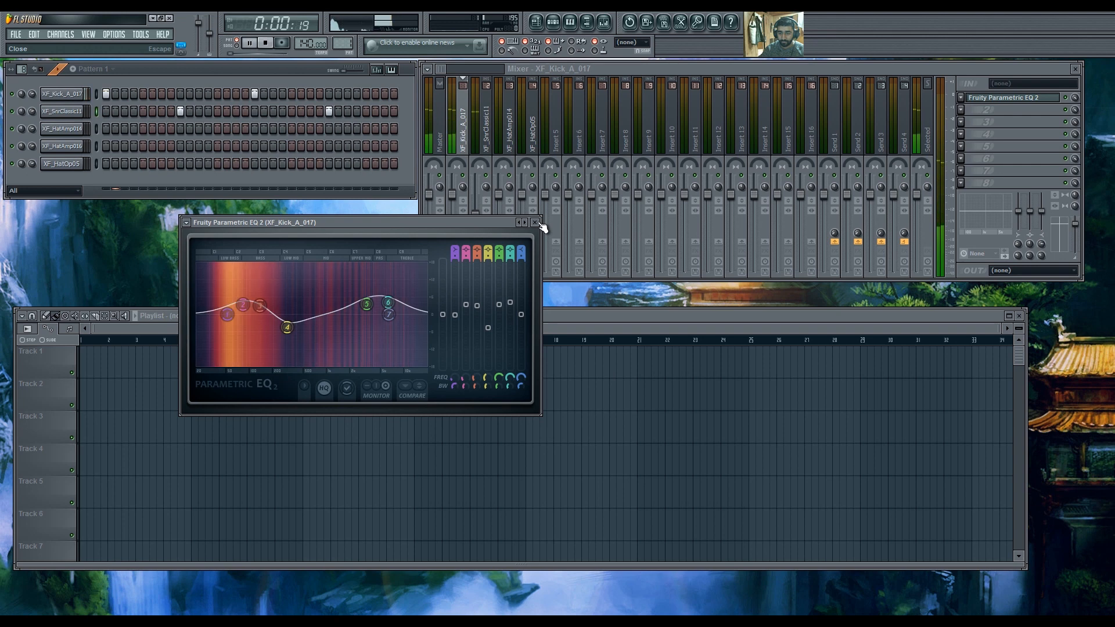
drag(367, 305, 384, 304)
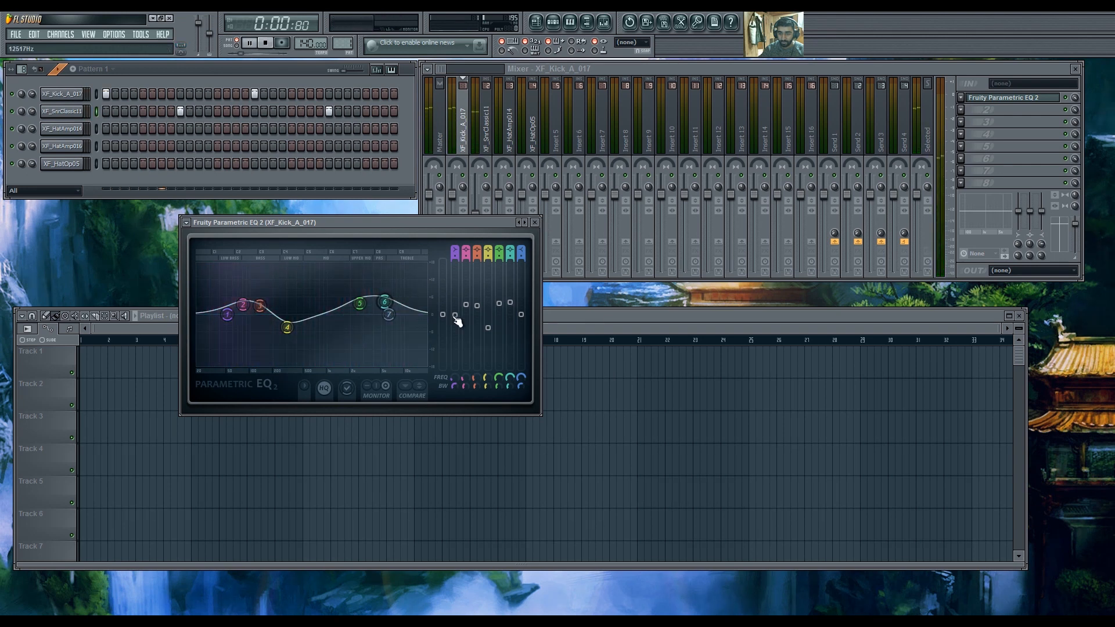
click(535, 223)
key(space)
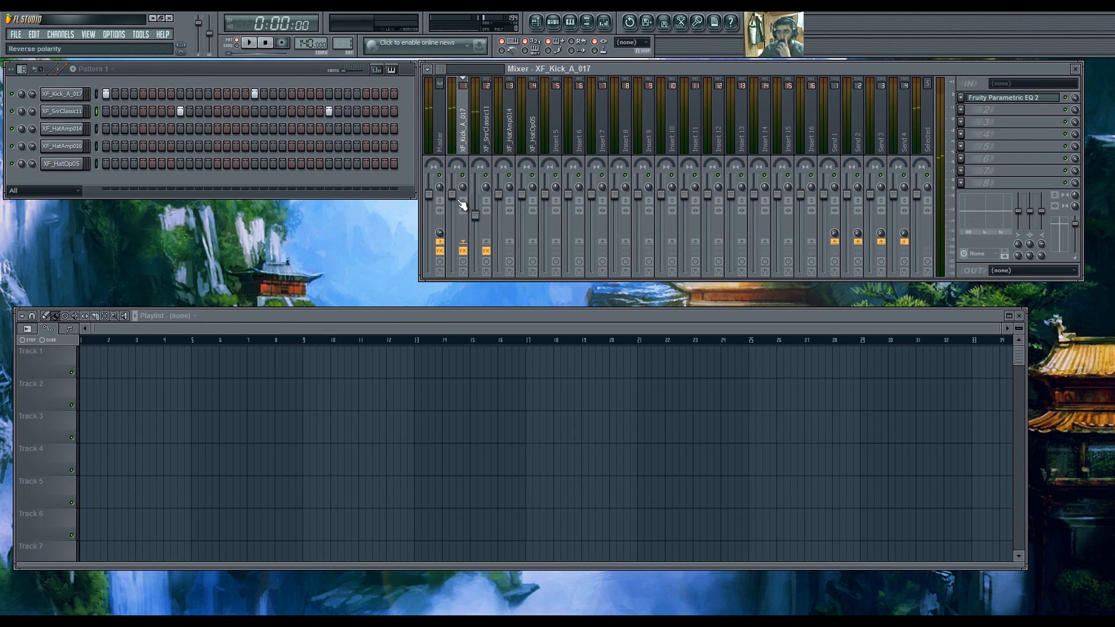
Try a lower volume on the XF_Kick_A_017 mixer track and reset its fader.
drag(459, 198, 460, 207)
right_click(455, 198)
click(467, 208)
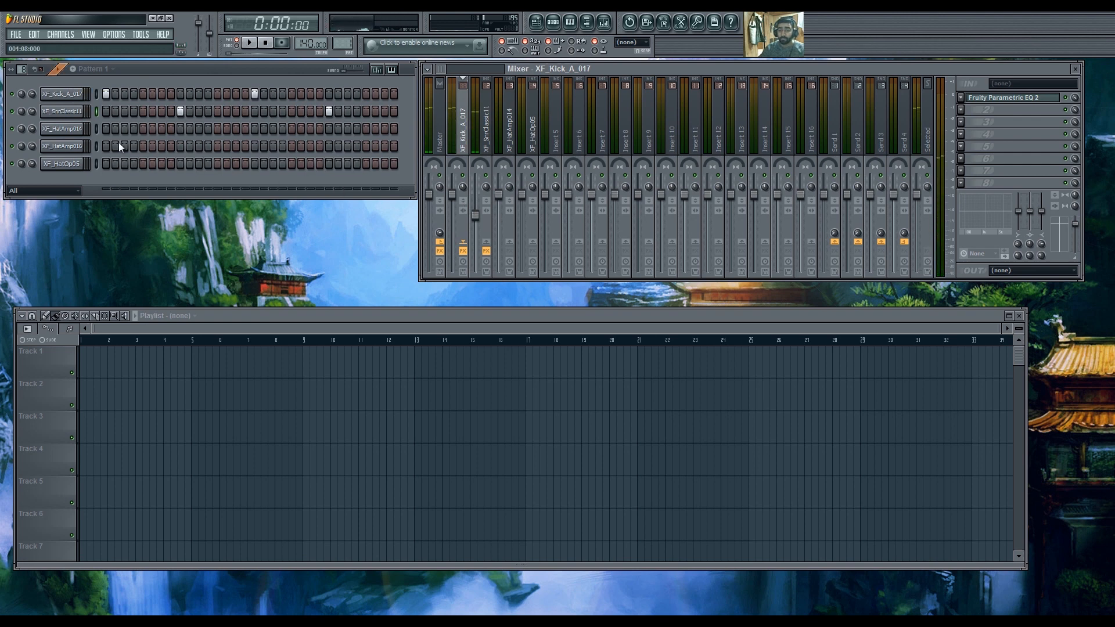
Audition XF_HatAmp014 and XF_HatAmp016 with a few trial steps in the pattern, and remove those steps.
click(133, 180)
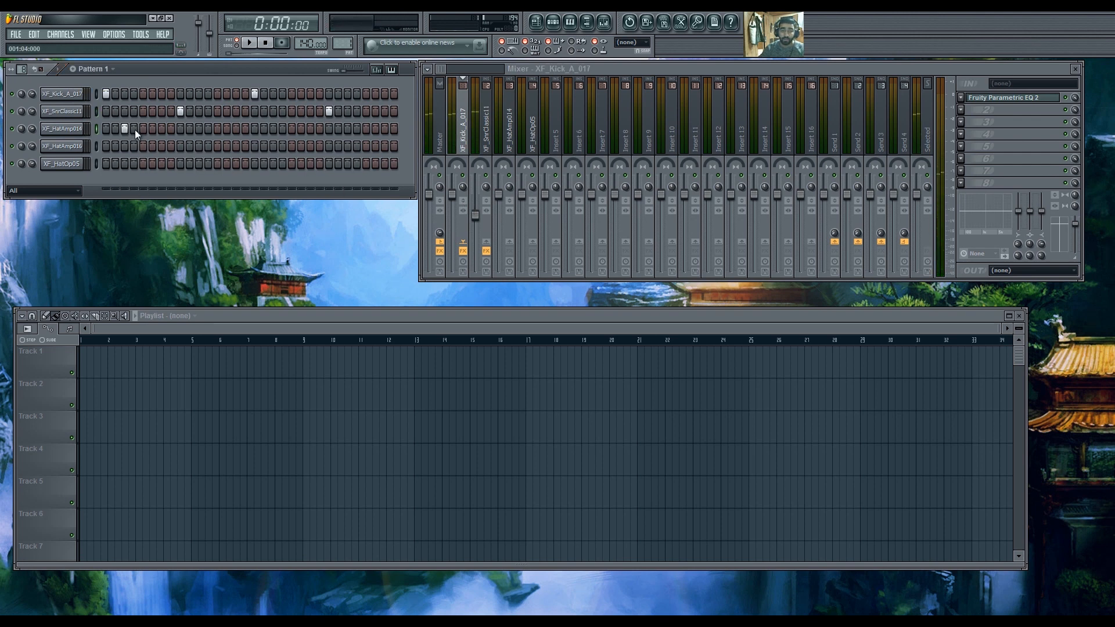
click(161, 129)
click(198, 128)
key(space)
right_click(199, 128)
right_click(161, 129)
right_click(124, 129)
click(127, 146)
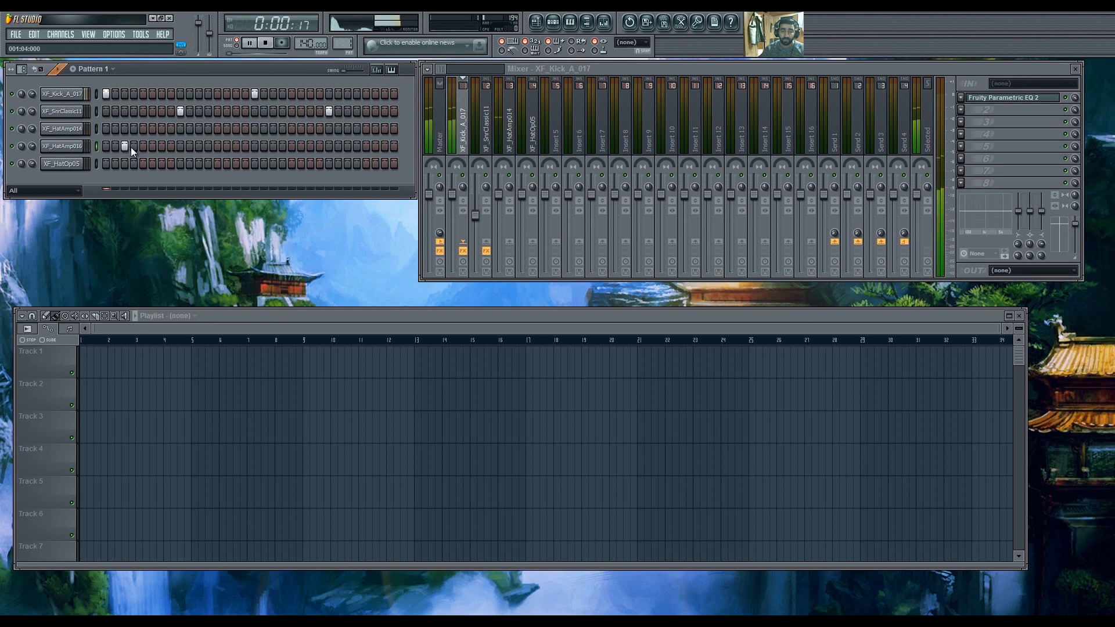
key(space)
right_click(125, 146)
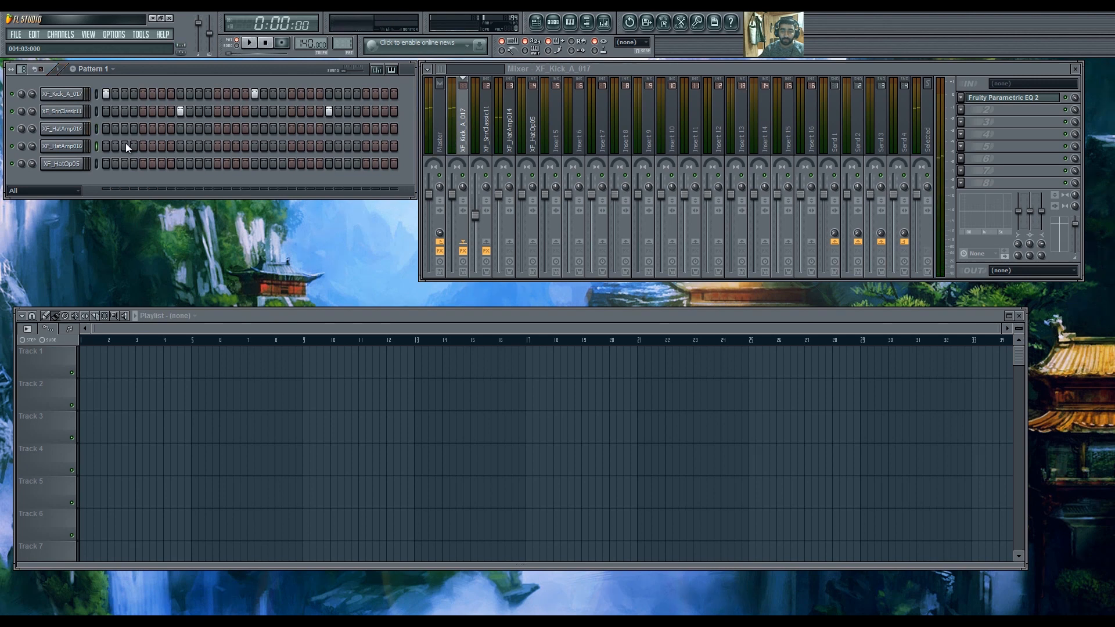
Select the XF_HatAmp014 mixer track and try a raised high-shelf level in its track EQ, resetting it.
click(495, 134)
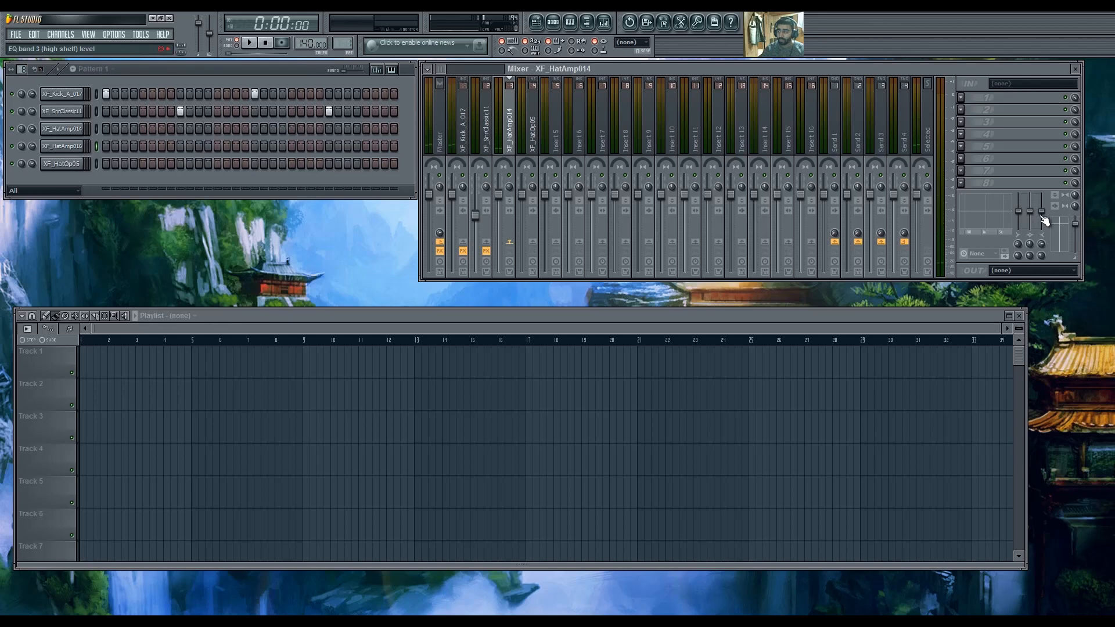
click(473, 127)
click(1000, 99)
click(999, 100)
click(498, 129)
drag(1045, 210, 1046, 199)
right_click(1043, 208)
click(1051, 215)
Fill each 2 steps of the XF_HatAmp014 channel and play the pattern.
right_click(85, 127)
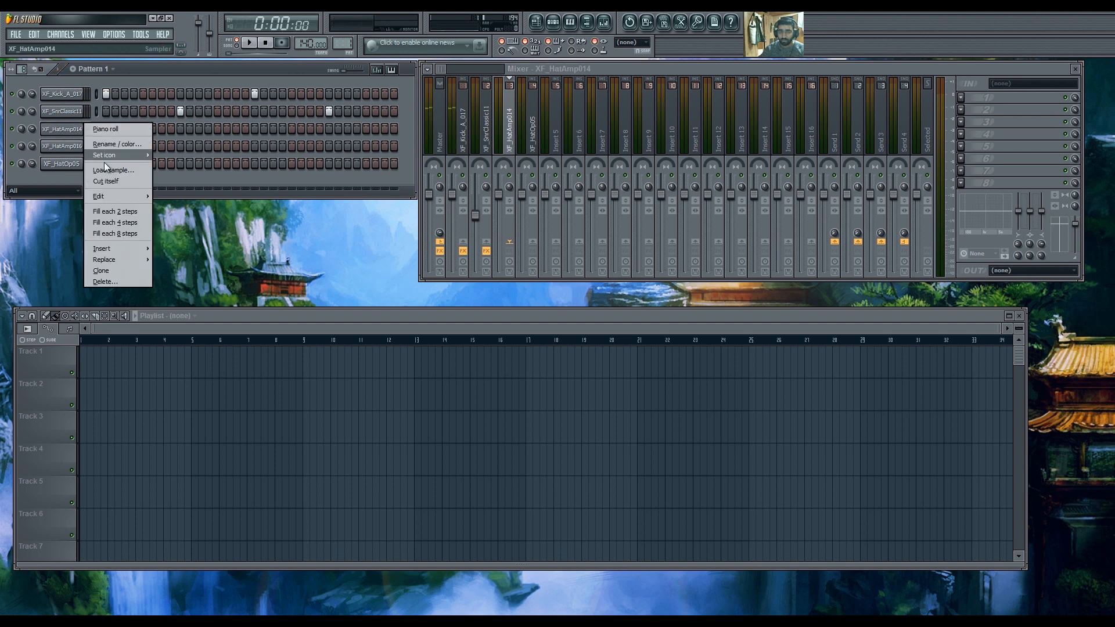
click(121, 211)
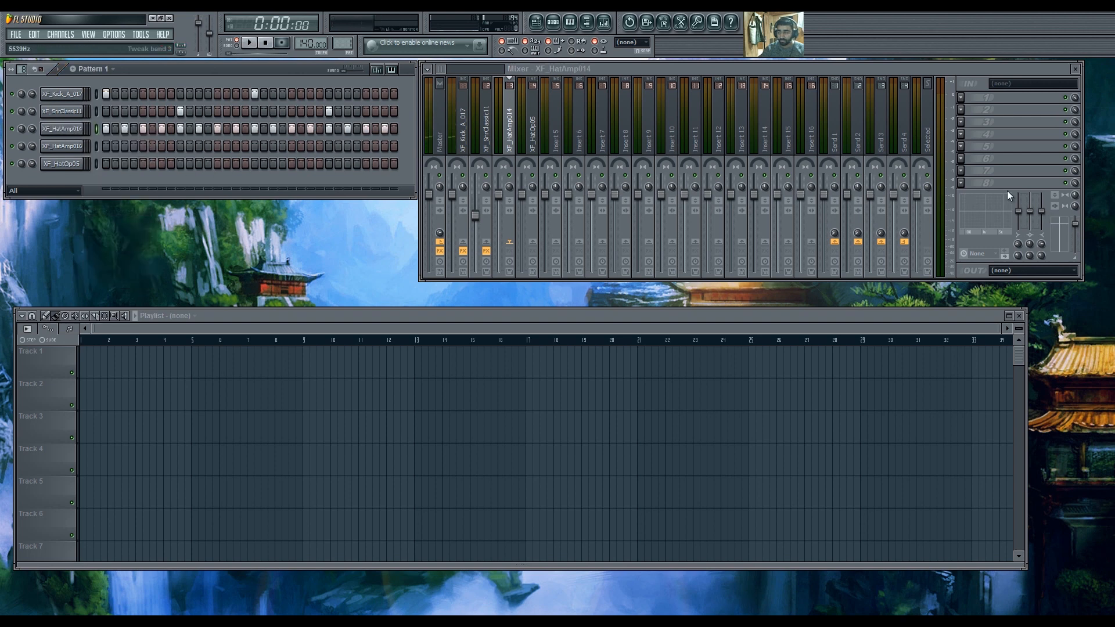
key(space)
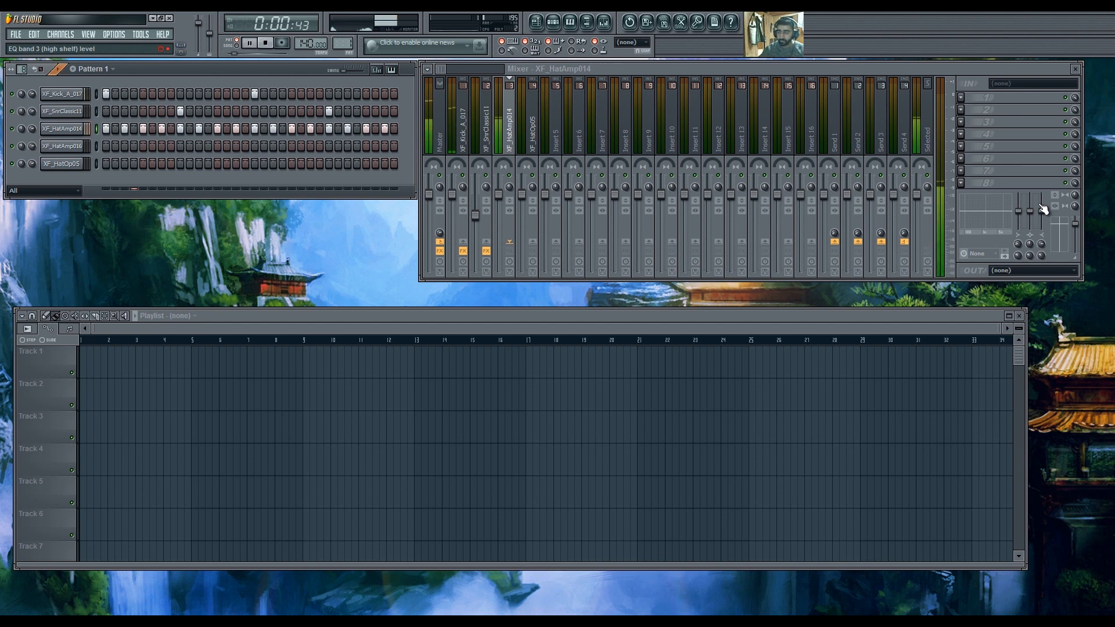
Boost the highs and cut the lows in the XF_HatAmp014 track EQ, and lower its volume to about 80% (-4.6 dB).
drag(1041, 211, 1020, 242)
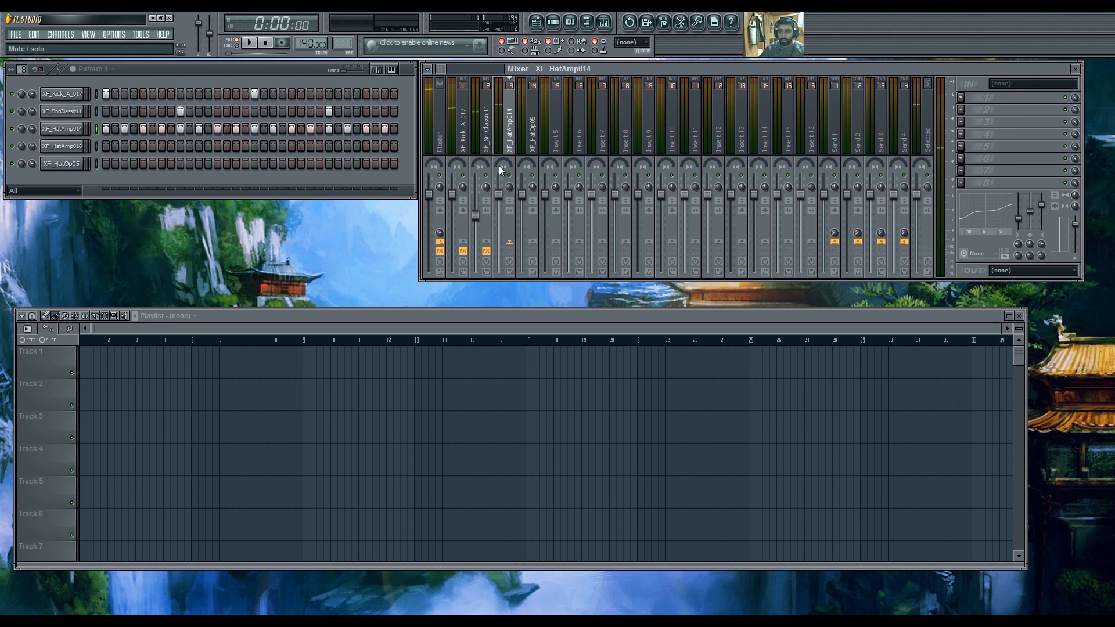
drag(501, 193, 501, 223)
key(space)
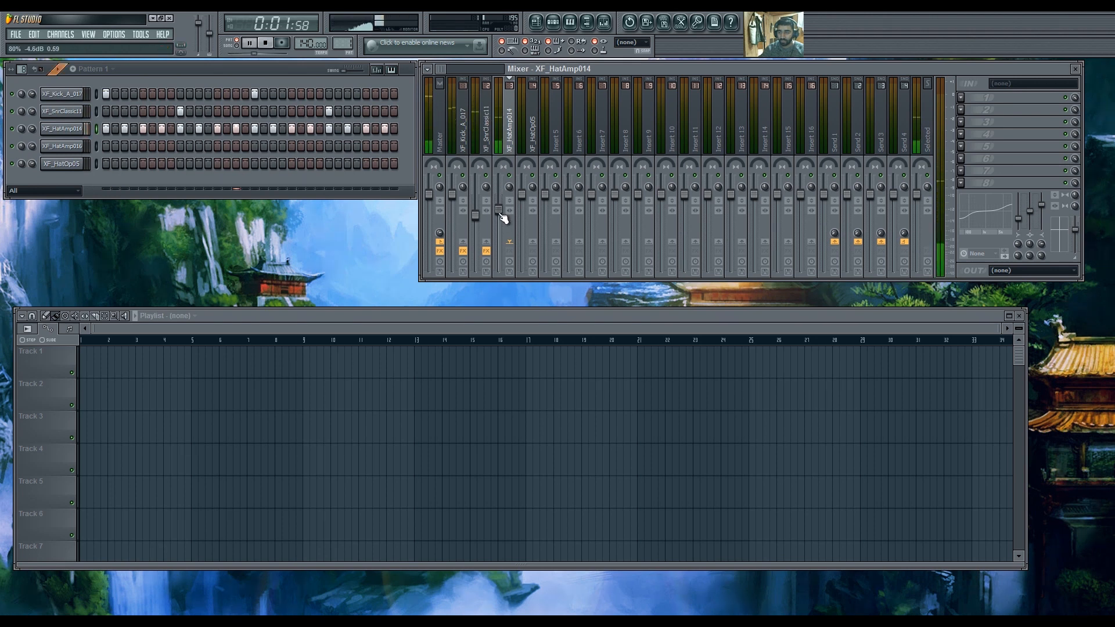
key(space)
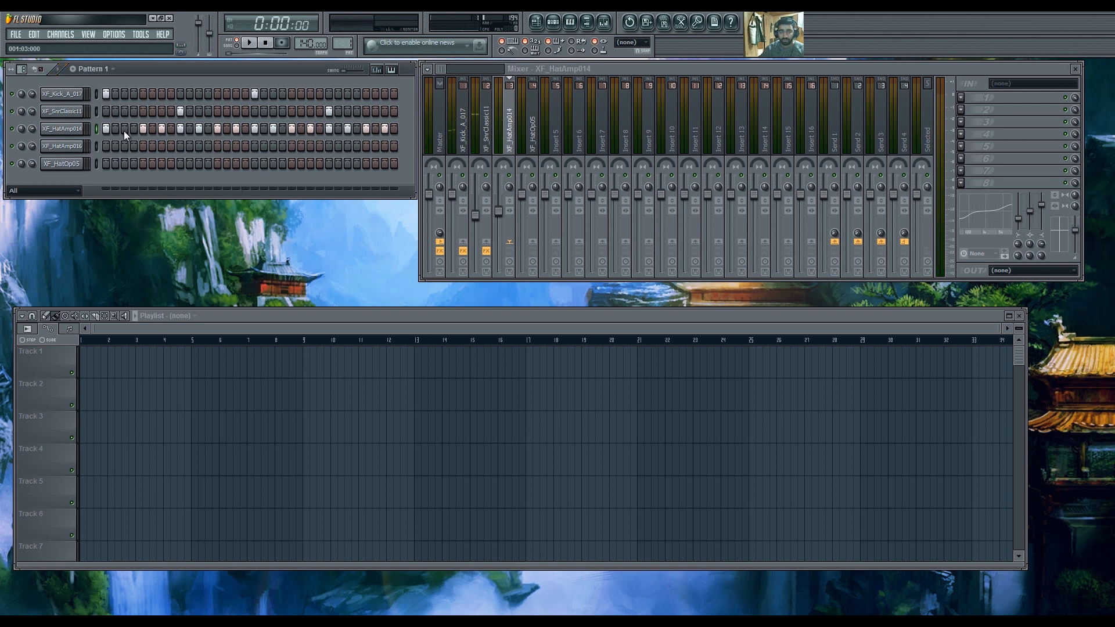
Replace the XF_HatAmp014 steps with an every-2-steps fill on XF_HatAmp016, try XF_HatAmp014 on step 5, and clear both rows.
click(143, 148)
drag(106, 124, 392, 129)
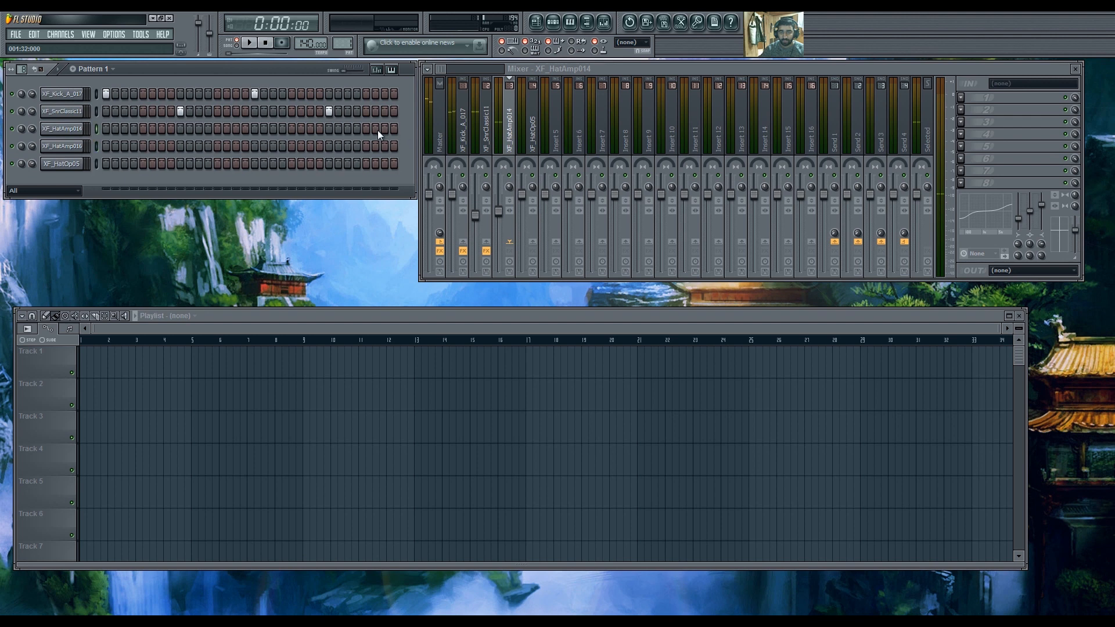
right_click(65, 148)
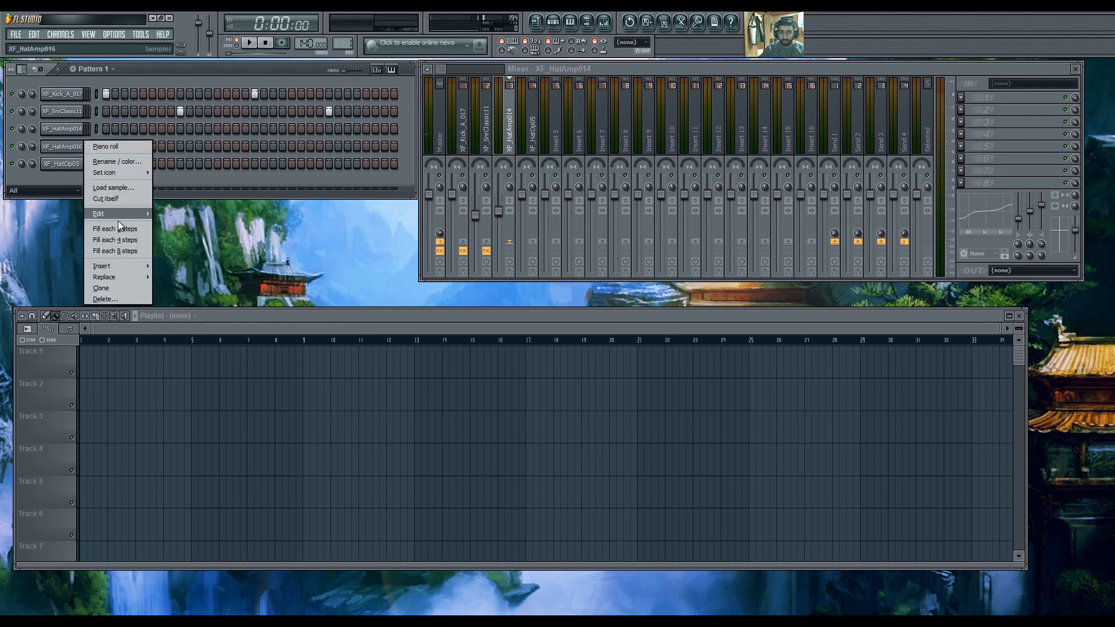
click(116, 219)
click(143, 128)
key(space)
key(space)
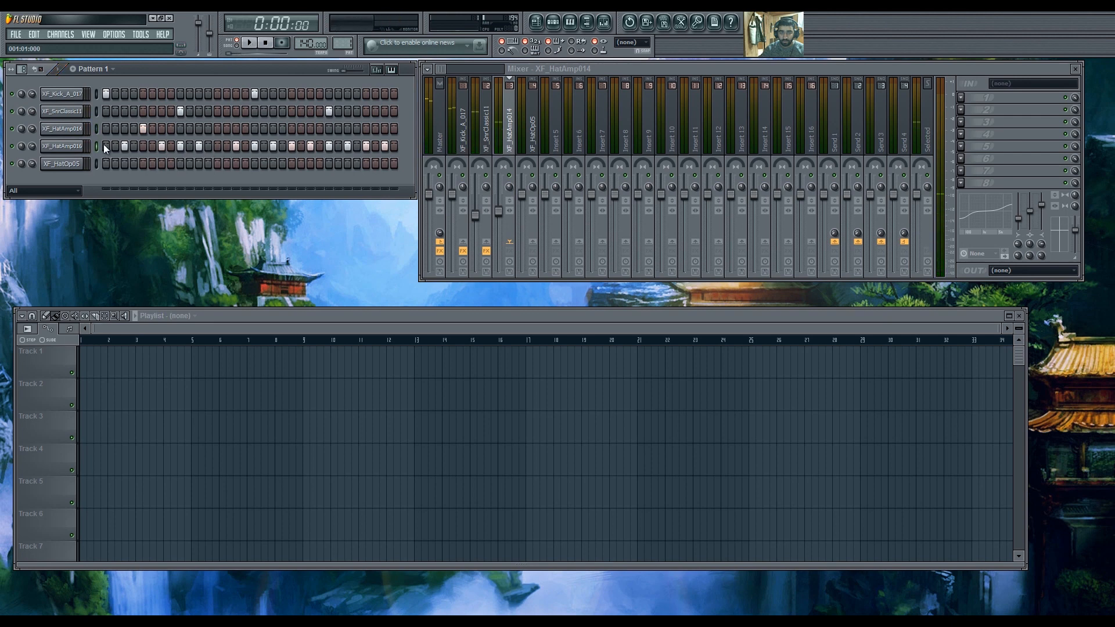
drag(103, 144, 381, 141)
Delete the XF_HatAmp016 channel from the channel rack.
right_click(85, 142)
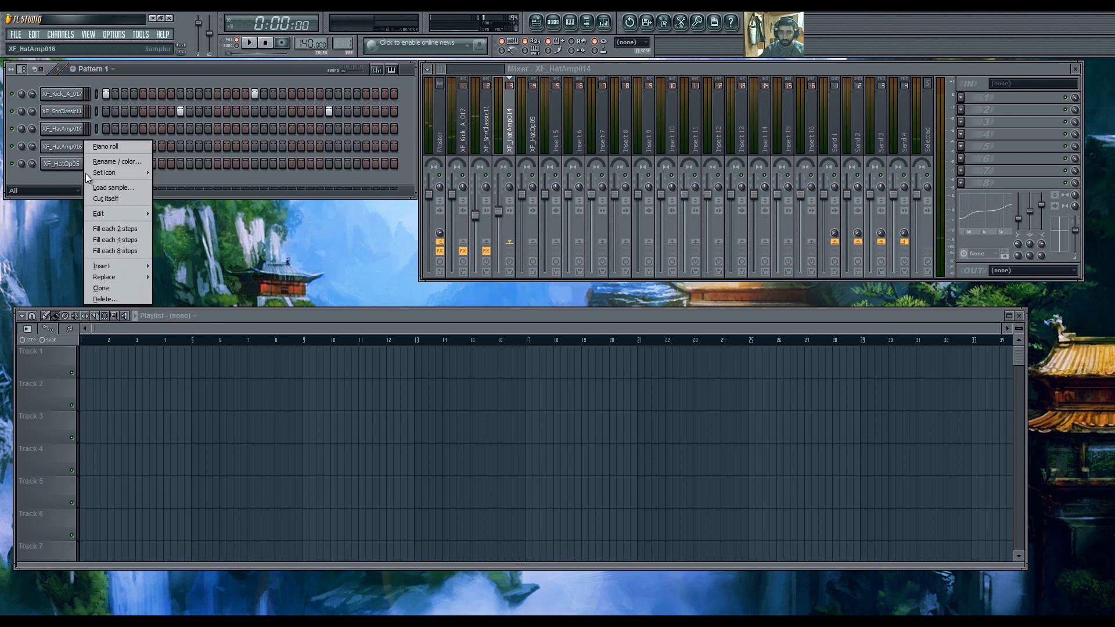
click(114, 297)
key(Return)
Place XF_HatAmp014 hits on steps 3, 7, 11, 15, 19, 23, 27 and 31, and play the pattern.
click(162, 129)
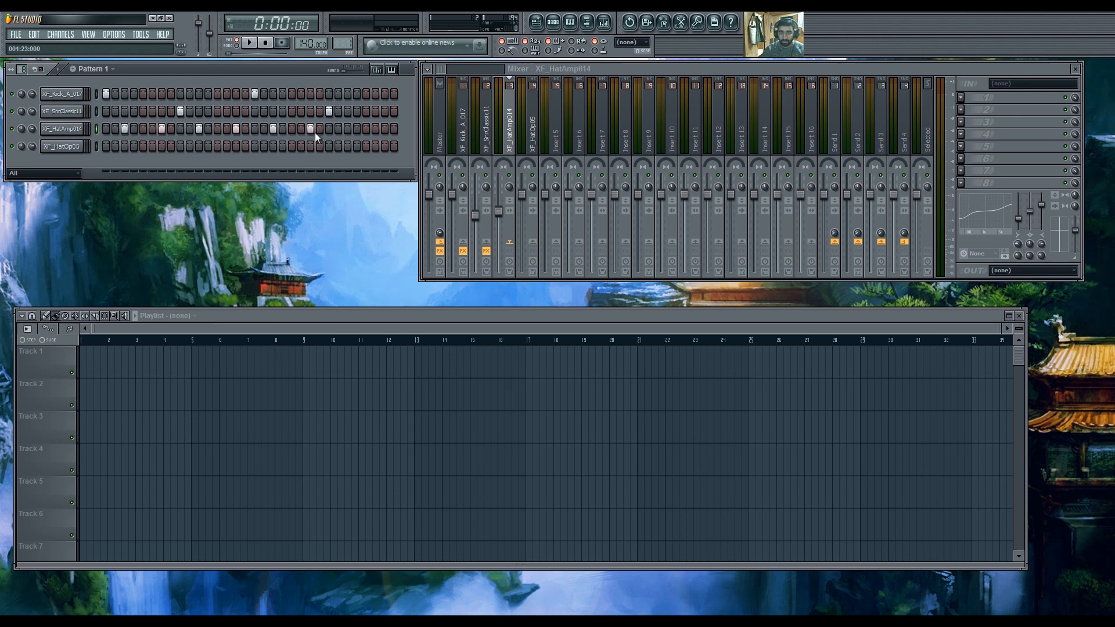
click(387, 133)
right_click(393, 133)
key(space)
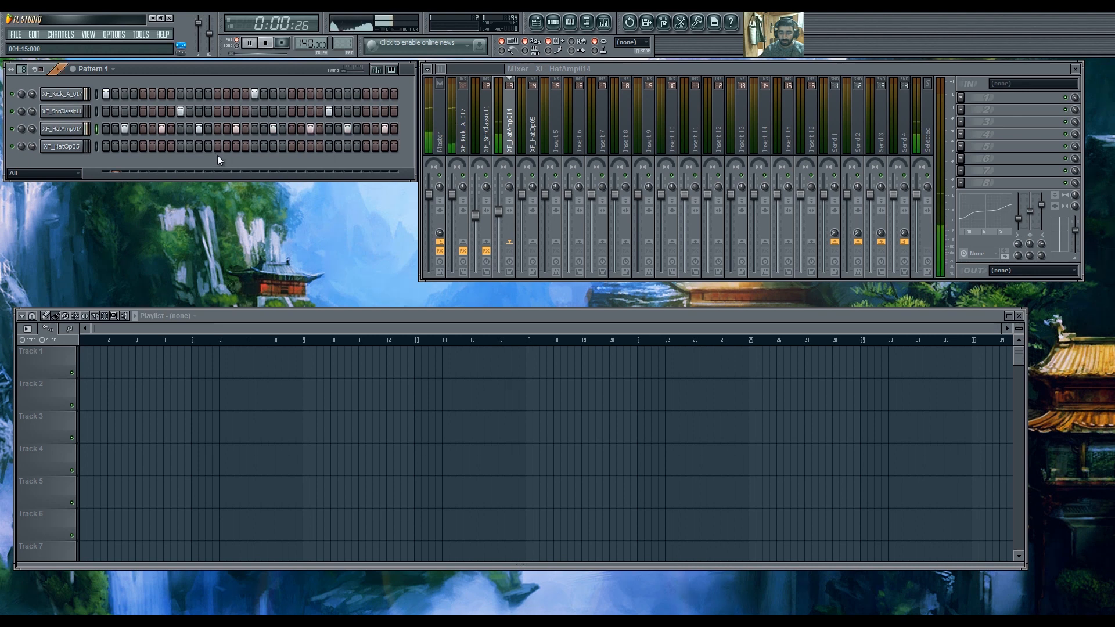
Place XF_HatOp05 hits on steps 5, 13, 21 and 29, and play the pattern.
key(space)
click(144, 146)
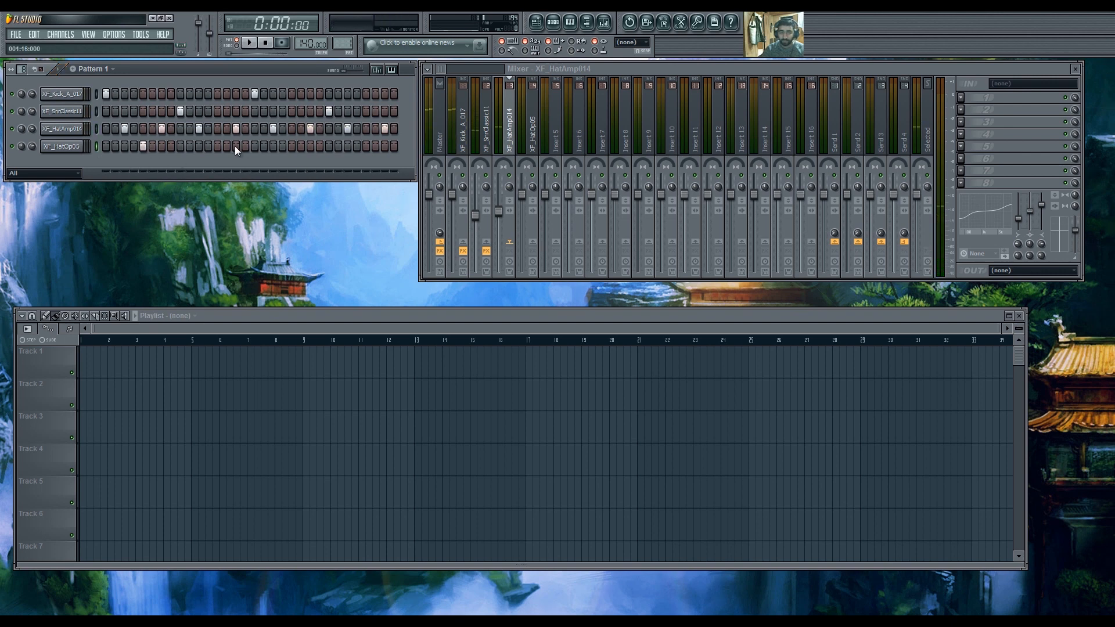
click(367, 147)
key(space)
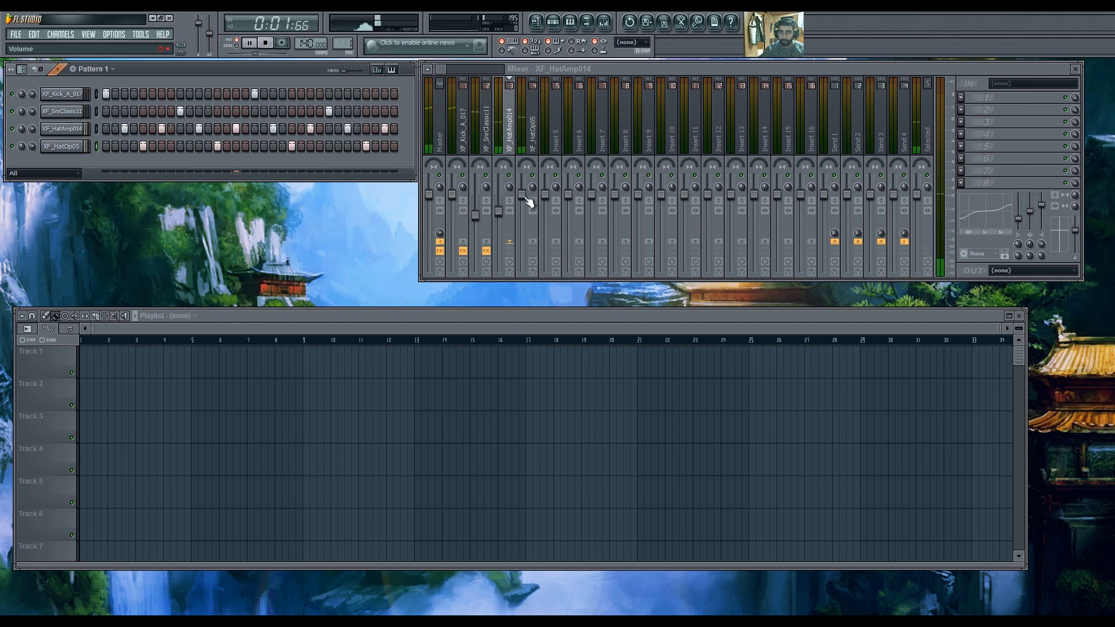
Lower the XF_HatOp05 track volume to about 80% and slightly boost the highs in its EQ while playing the pattern.
key(space)
mouse_move(529, 200)
mouse_down()
mouse_move(527, 229)
mouse_move(530, 183)
mouse_move(527, 213)
mouse_up()
key(space)
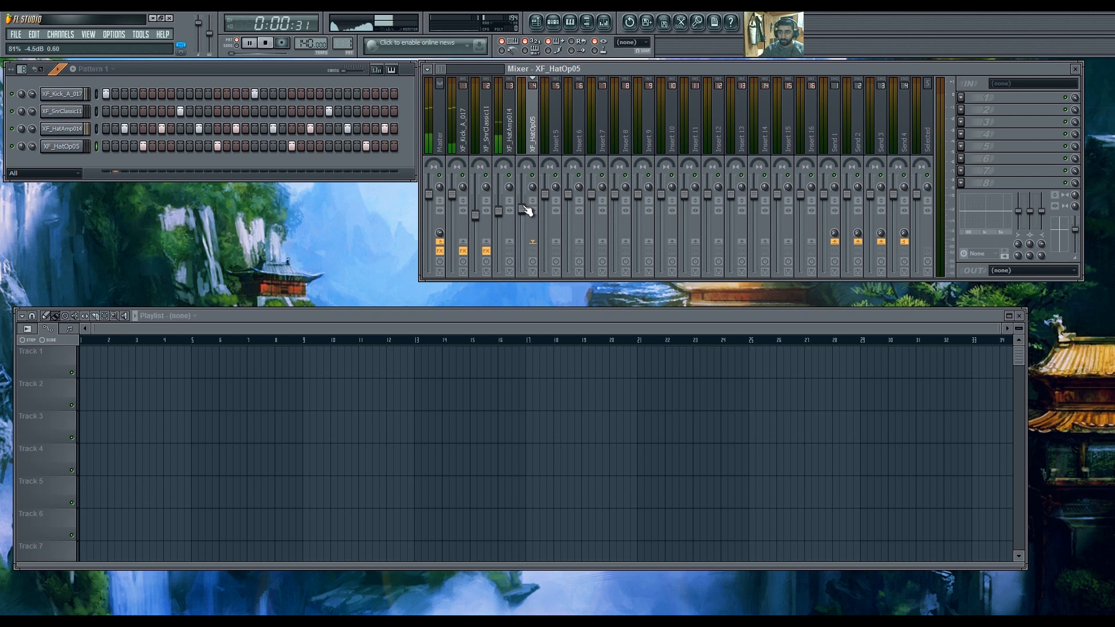
drag(526, 211, 528, 225)
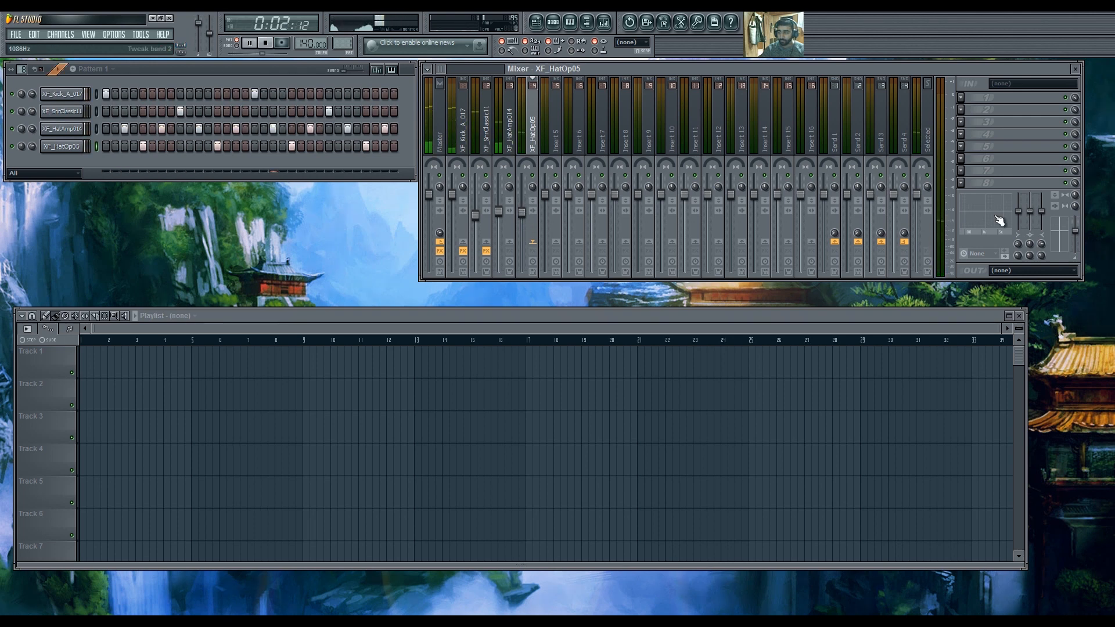
drag(1042, 212, 1054, 207)
click(236, 68)
key(space)
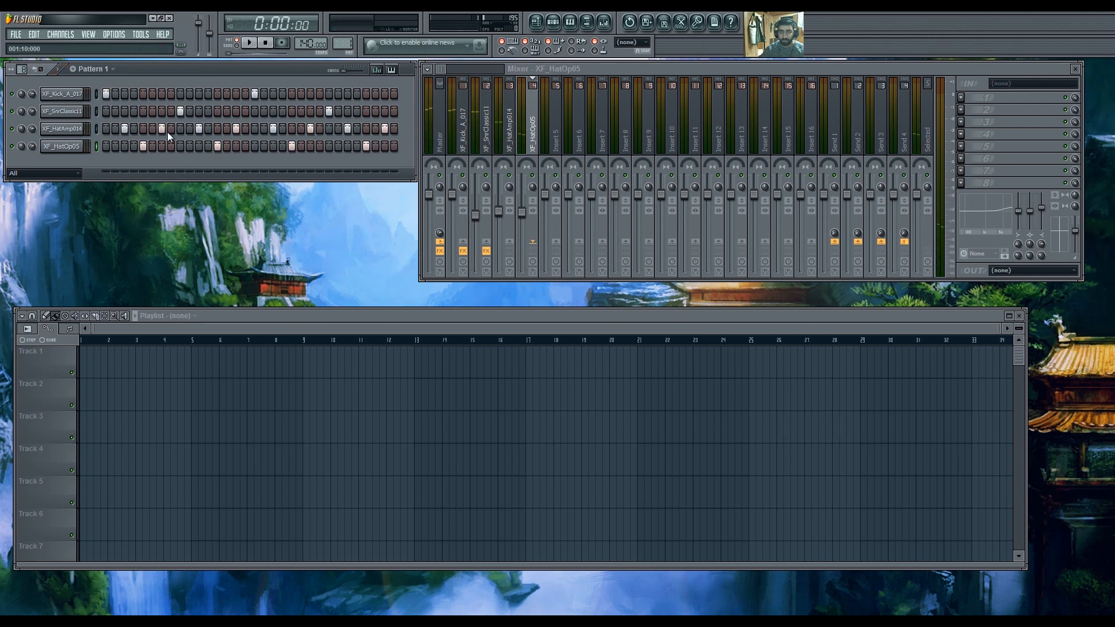
Try shortening the pattern to 16 steps, play it, and undo the length change.
drag(21, 68, 20, 71)
key(space)
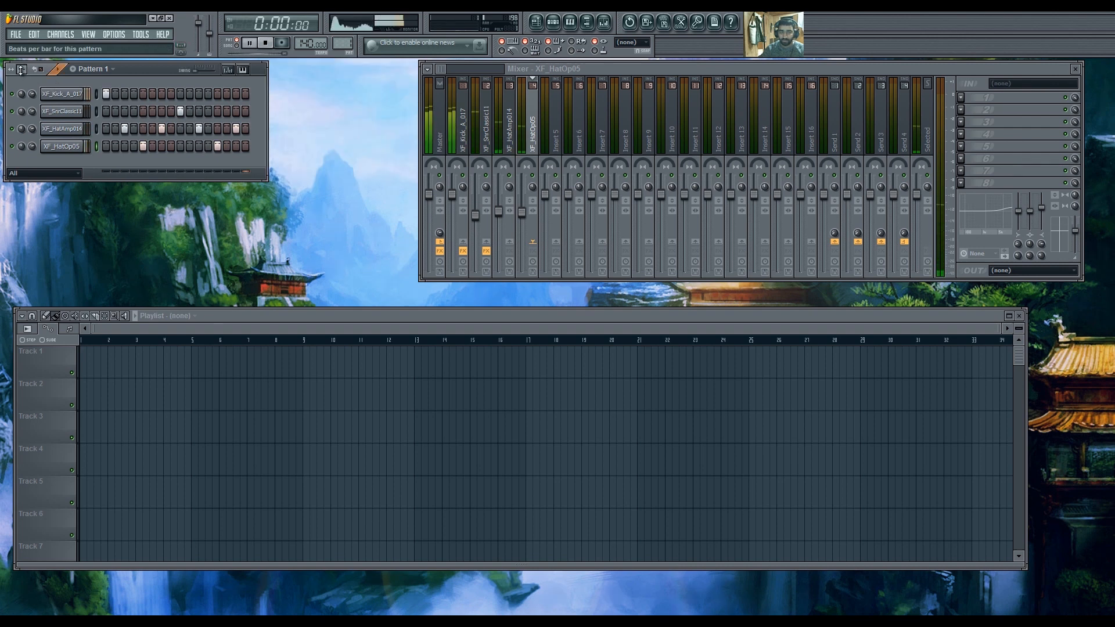
key(space)
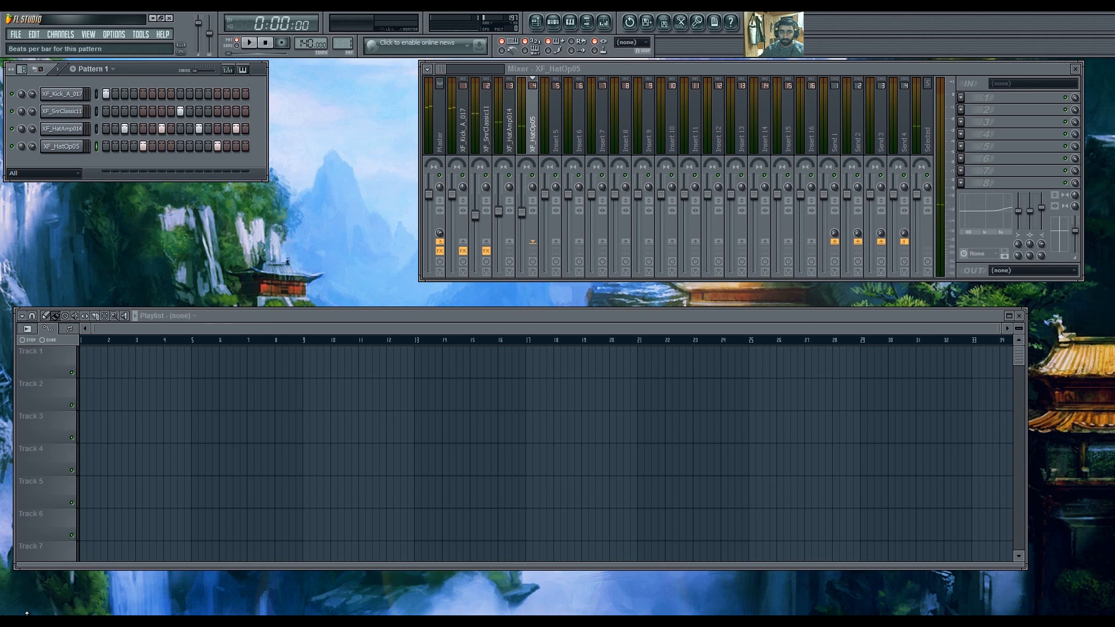
key(ctrl+z)
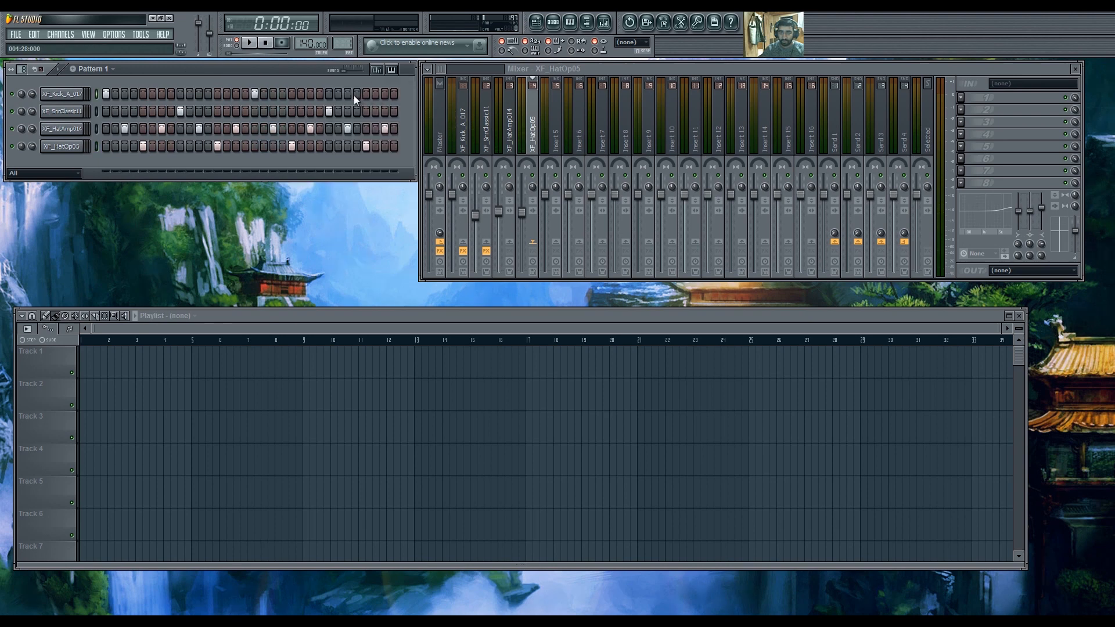
Try extra XF_Kick_A_017 hits on steps 27 and 30 and on steps 29 and 31 during playback, and clear them.
key(space)
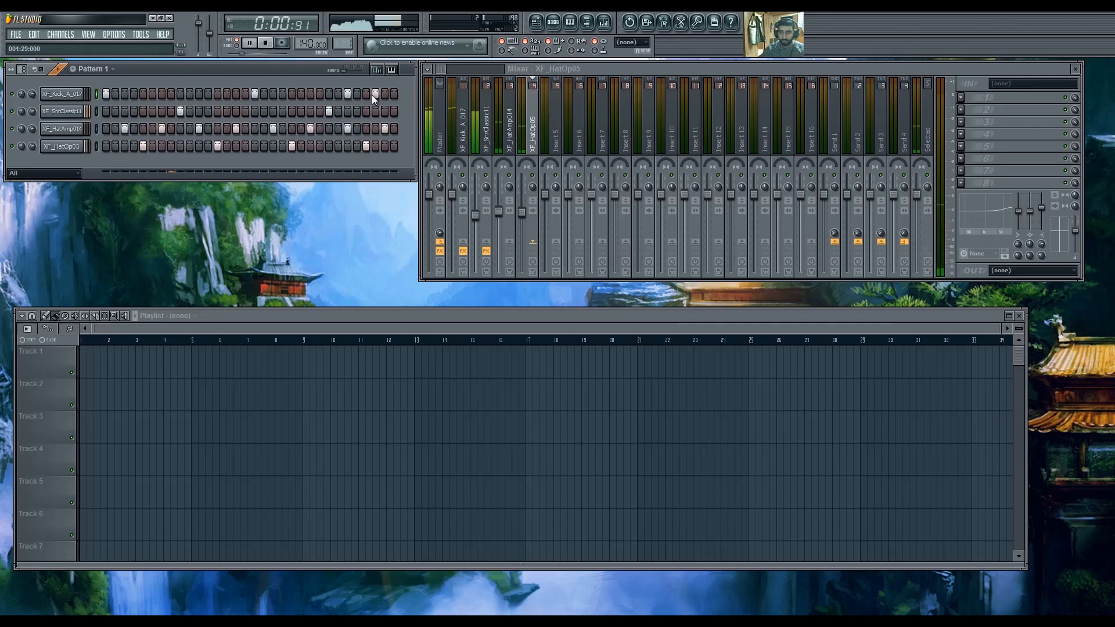
click(376, 94)
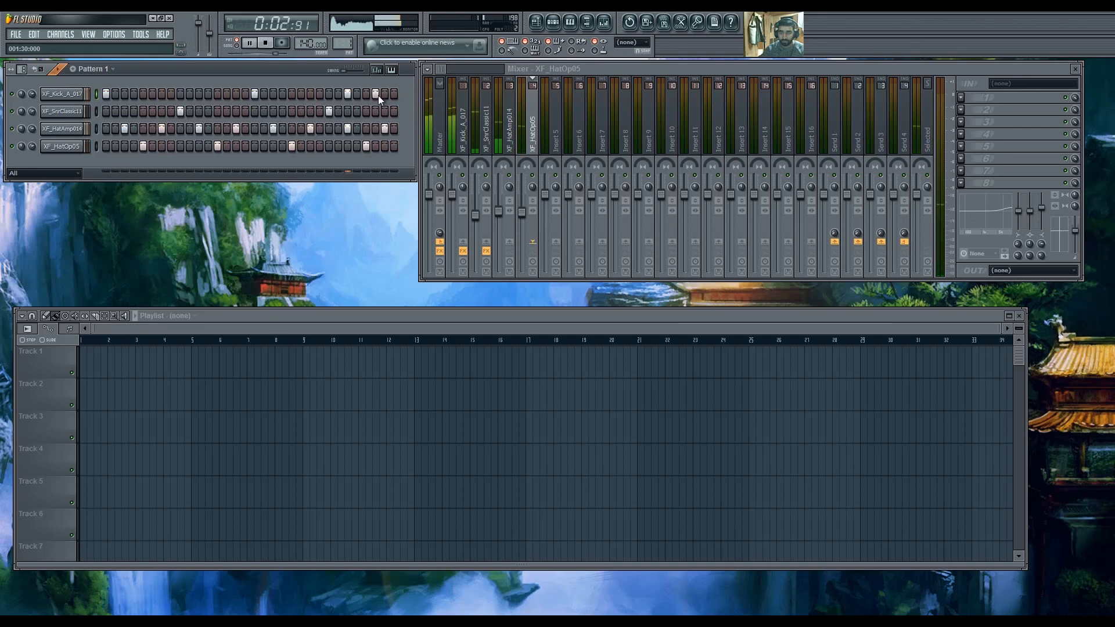
right_click(377, 95)
right_click(348, 94)
key(space)
click(383, 94)
click(366, 94)
key(space)
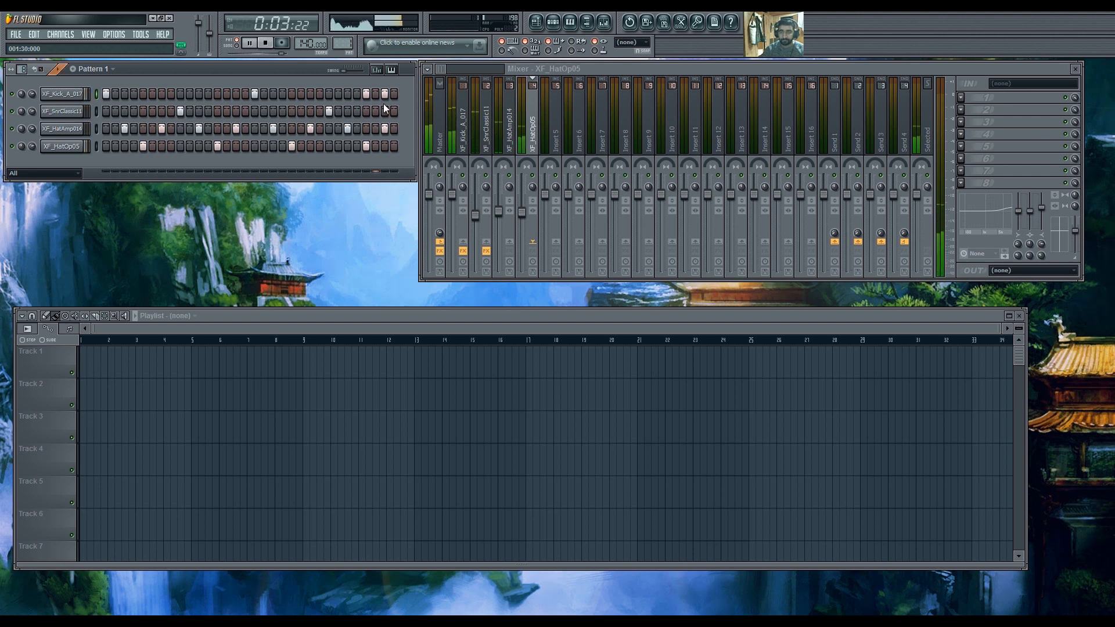
right_click(385, 93)
right_click(366, 93)
key(space)
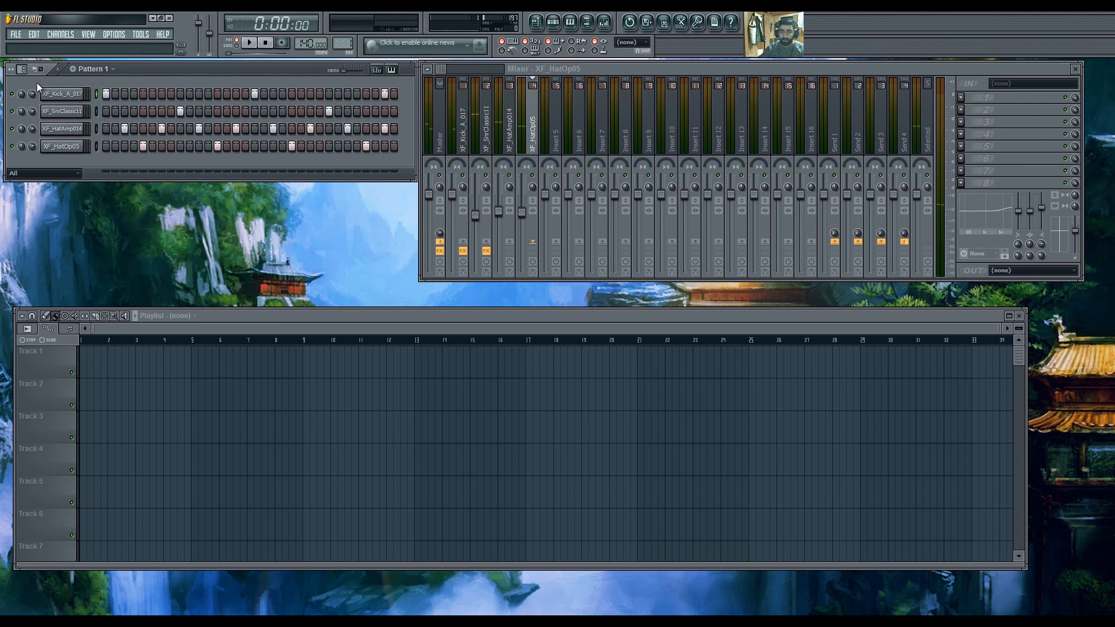
Extend the pattern to 64 steps and fill XF_Kick_A_017 every 8 steps, keeping only the hits on steps 1, 17, 33 and 49.
drag(22, 68, 22, 27)
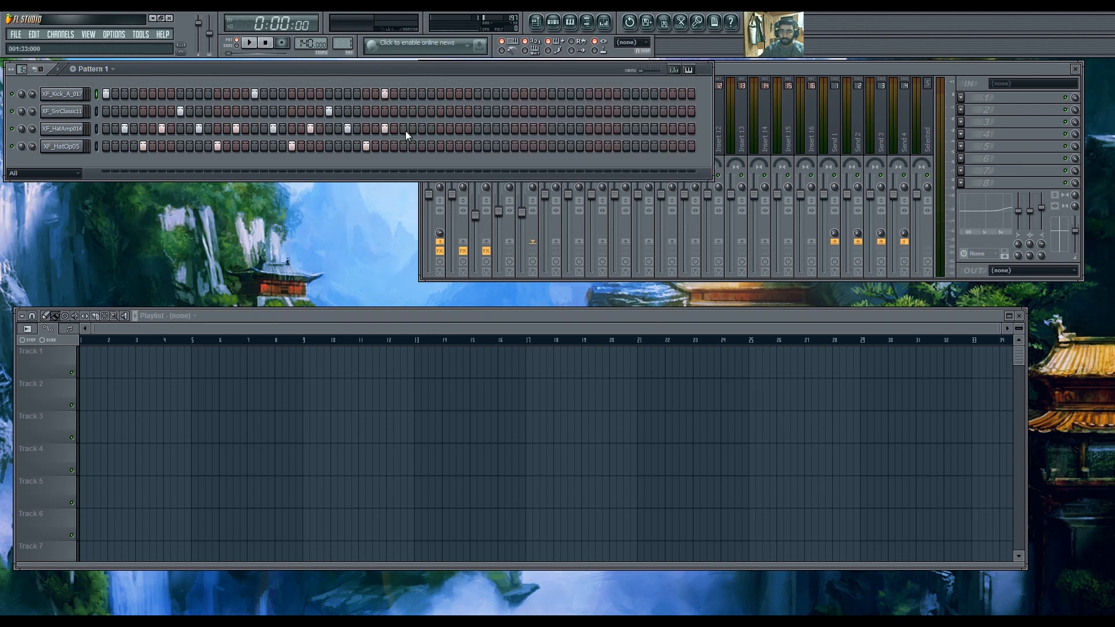
right_click(82, 93)
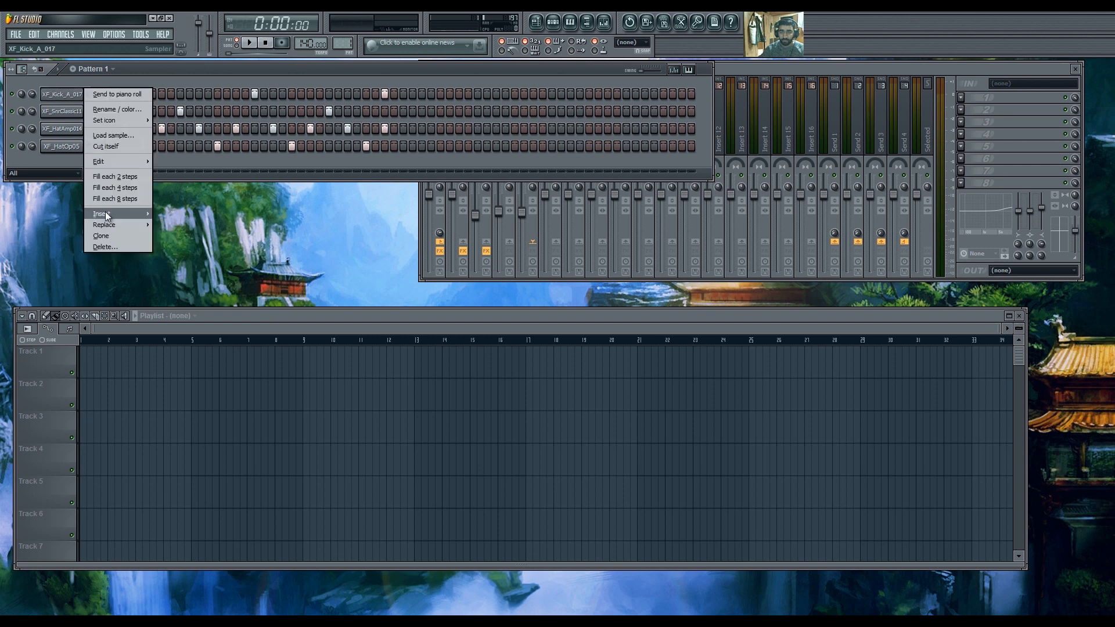
click(117, 198)
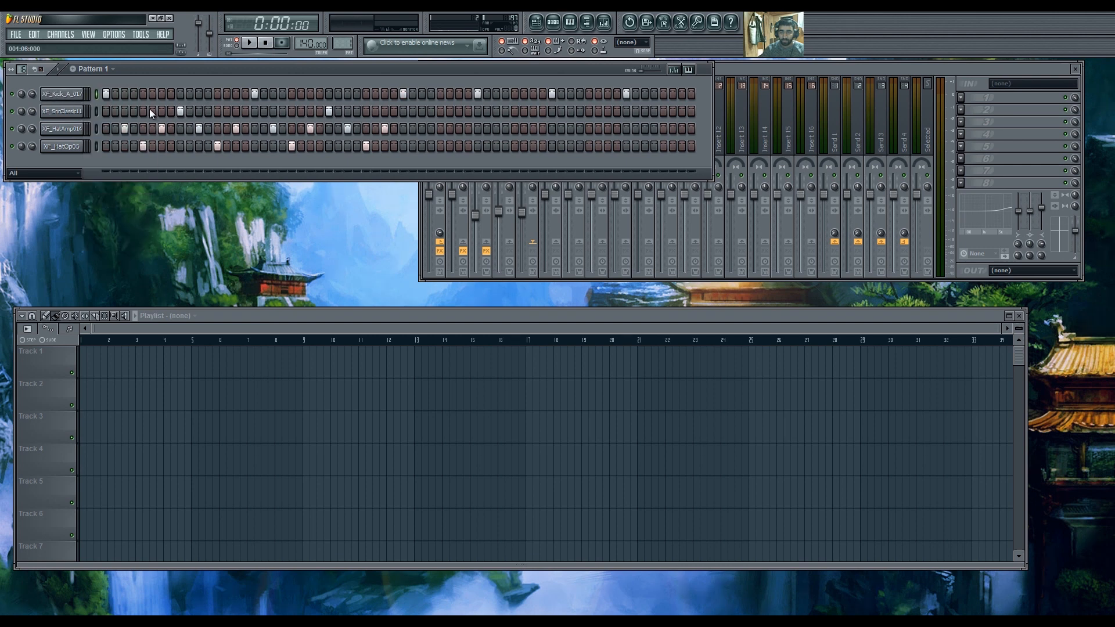
click(478, 94)
click(626, 94)
key(space)
Continue XF_HatOp05 through the second half of the pattern with hits on steps 37, 45, 53 and 61.
click(440, 146)
click(514, 146)
click(589, 146)
click(664, 146)
click(664, 145)
Continue XF_HatAmp014 through the second half with hits on steps 35, 39, 43, 47, 51, 55, 59 and 63.
click(422, 128)
click(459, 129)
click(496, 128)
click(533, 129)
click(571, 128)
click(608, 128)
click(645, 129)
click(682, 129)
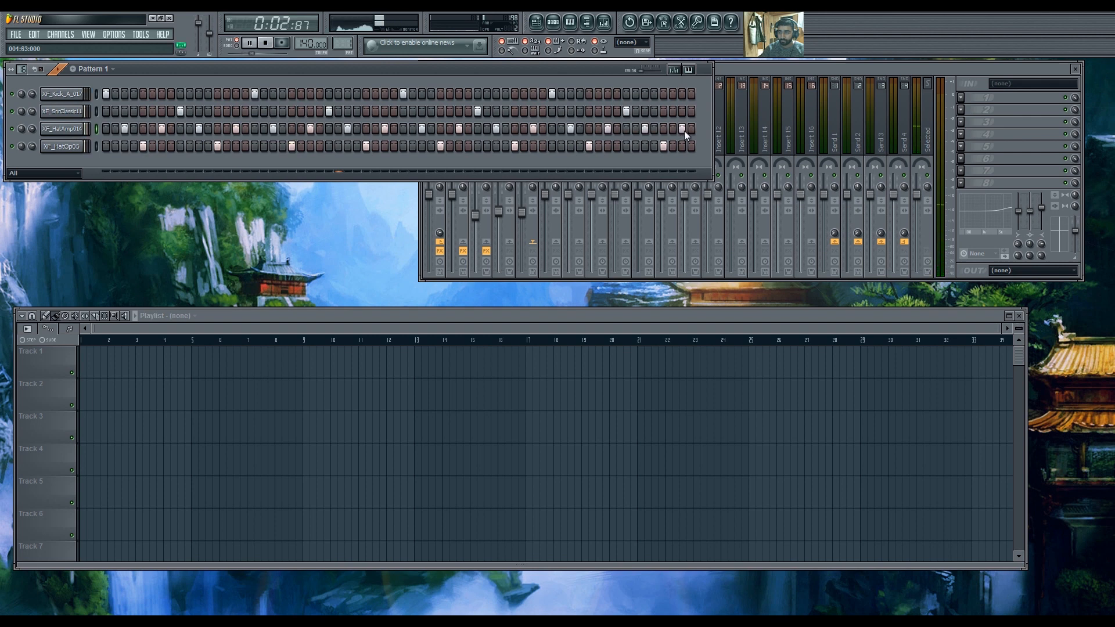
Add extra XF_Kick_A_017 hits on steps 23 and 53, and play the pattern.
click(311, 93)
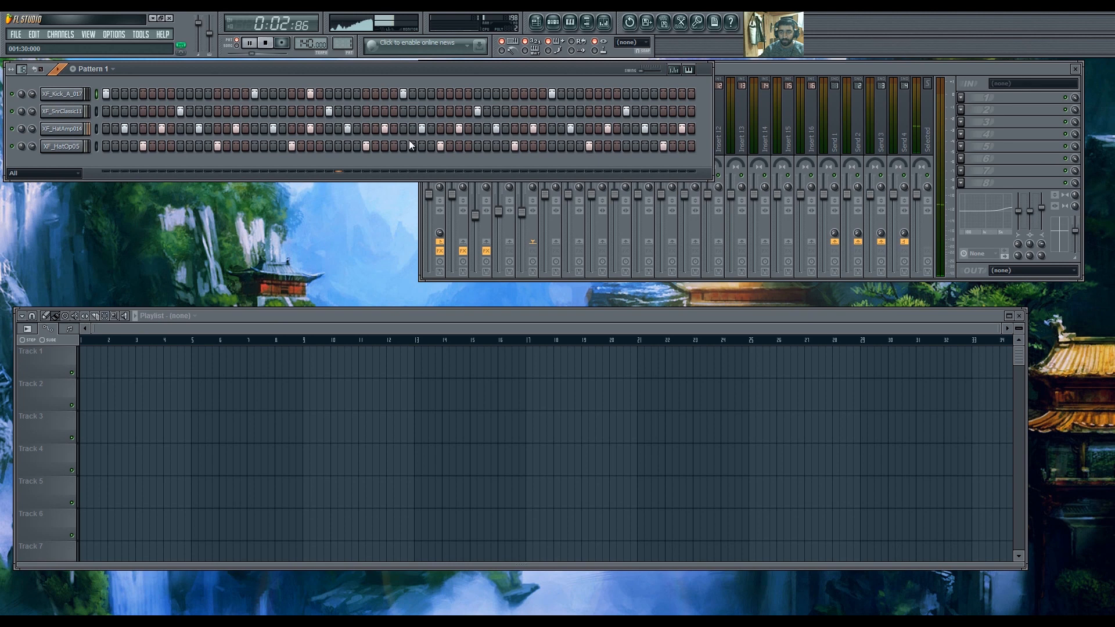
click(571, 95)
click(570, 95)
key(space)
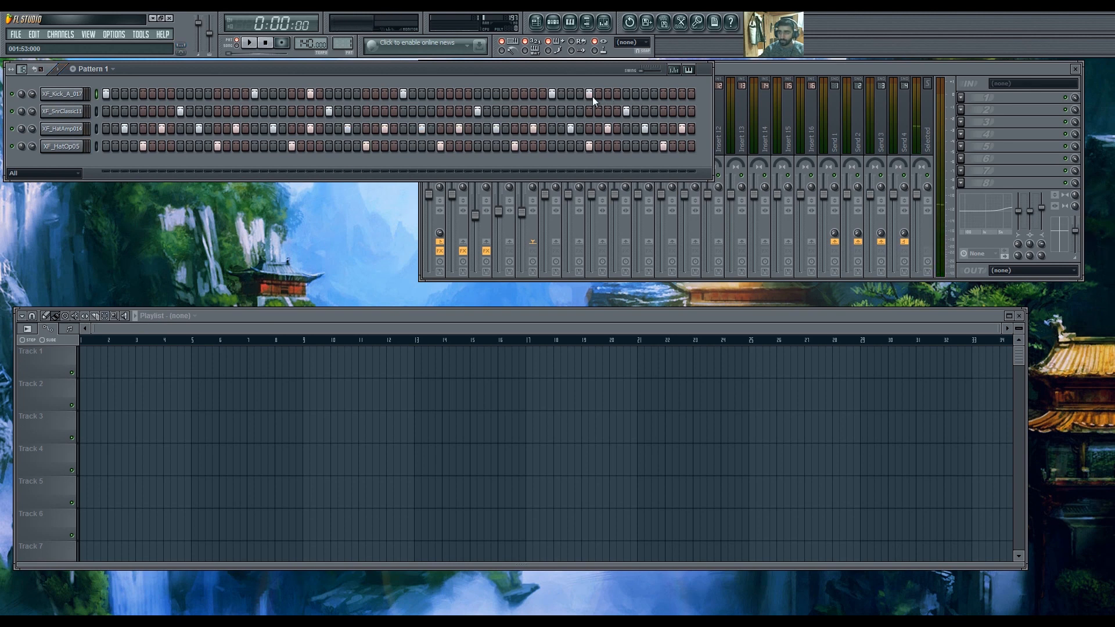
key(space)
Add a closing fill with XF_SnrClassic11 hits on steps 60 and 63, and try kick hits on steps 59 and 62.
click(655, 112)
click(682, 111)
click(645, 95)
click(674, 94)
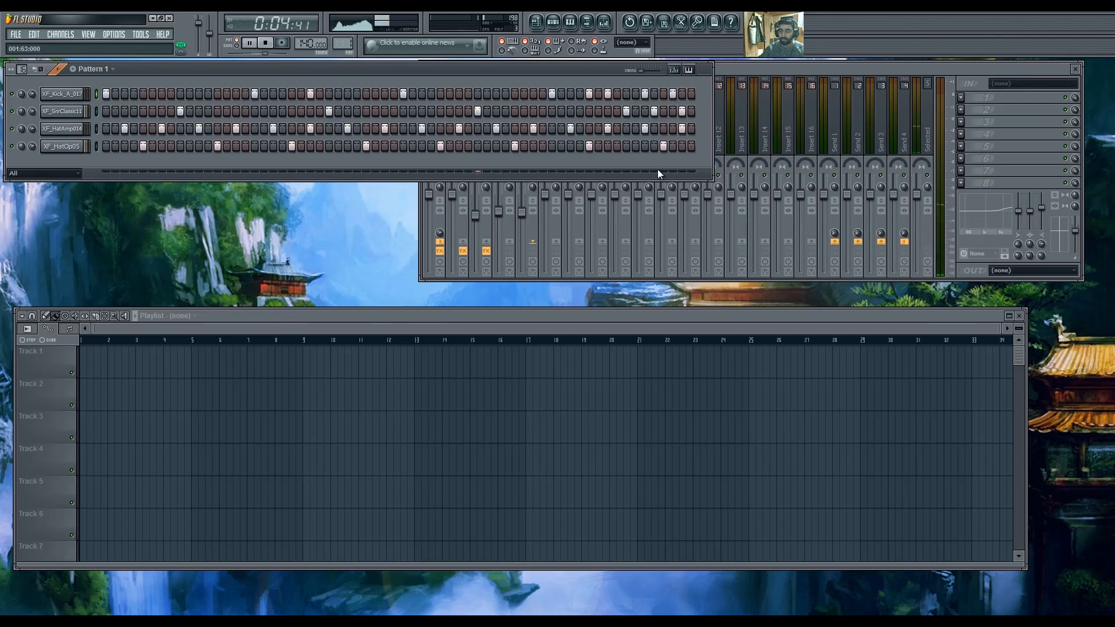
key(space)
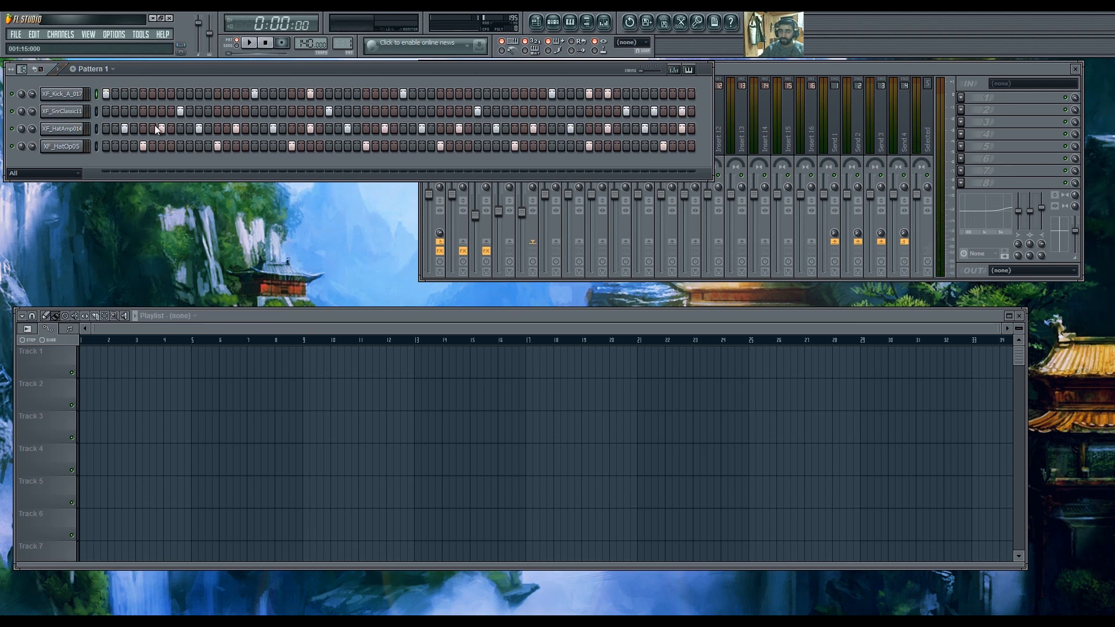
Create an empty Pattern 2 and dismiss its name prompt without entering a name.
click(104, 70)
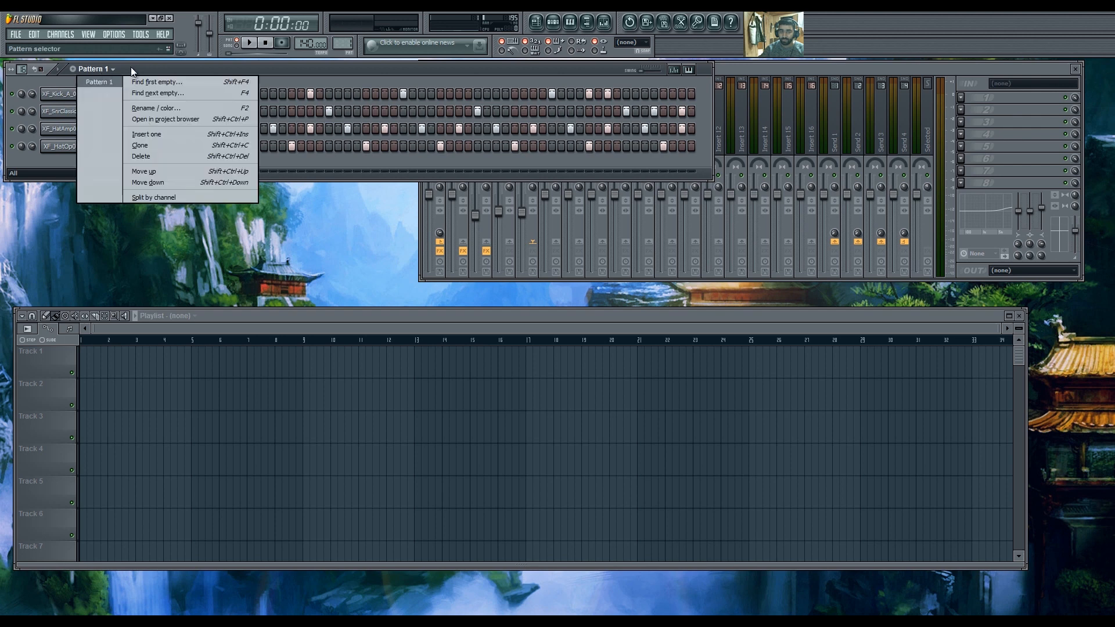
click(145, 144)
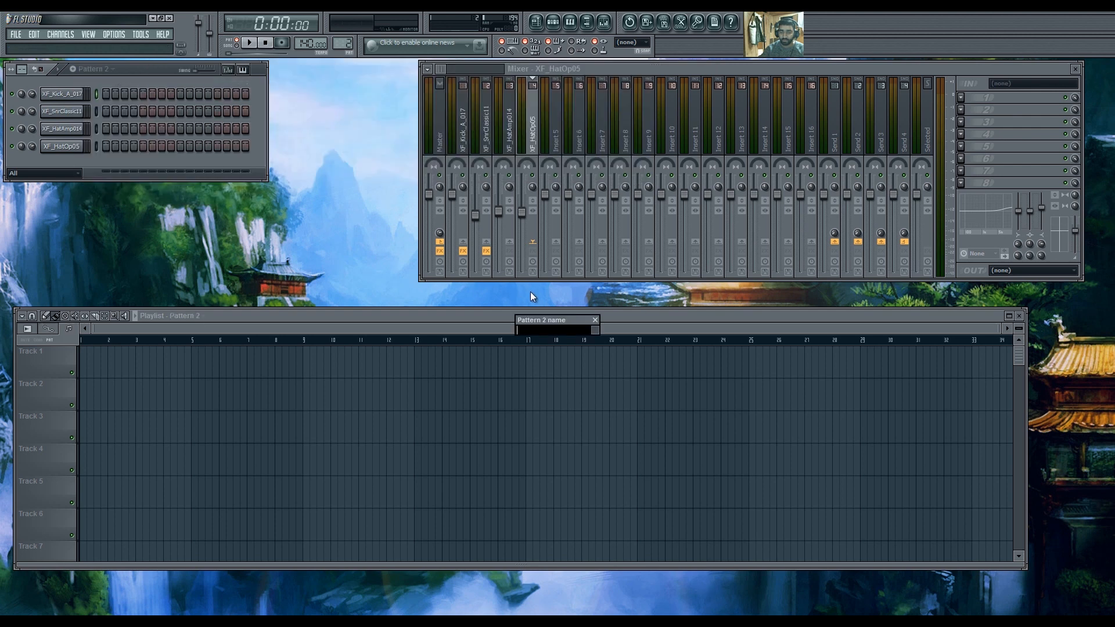
click(596, 320)
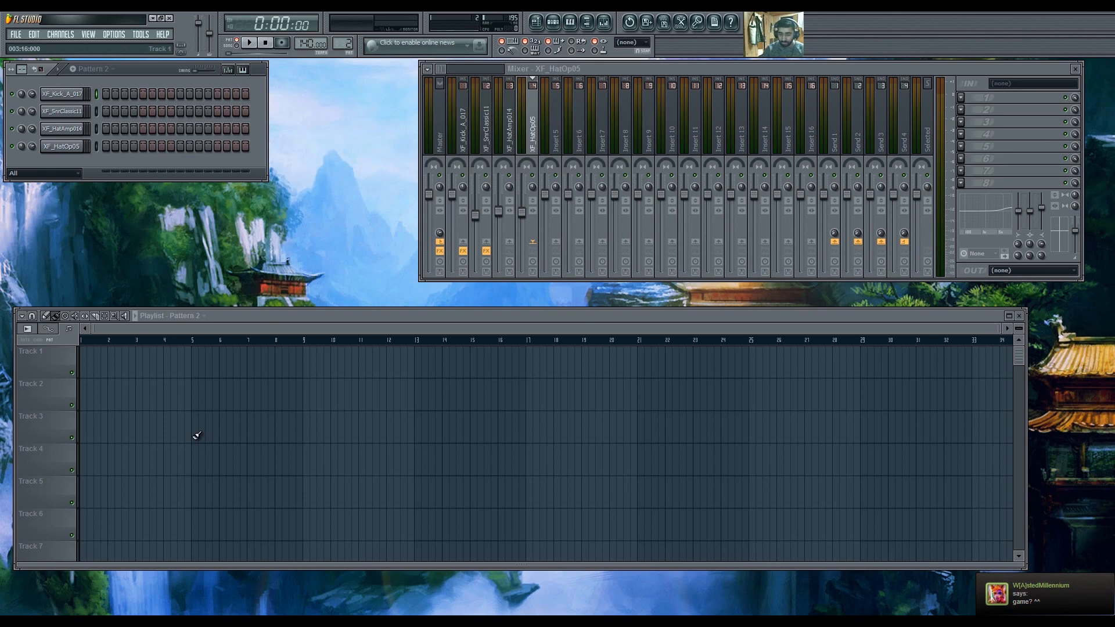
Switch to the Steam chat, reply "inte än :)" to the game invitation, and return to FL Studio.
click(349, 581)
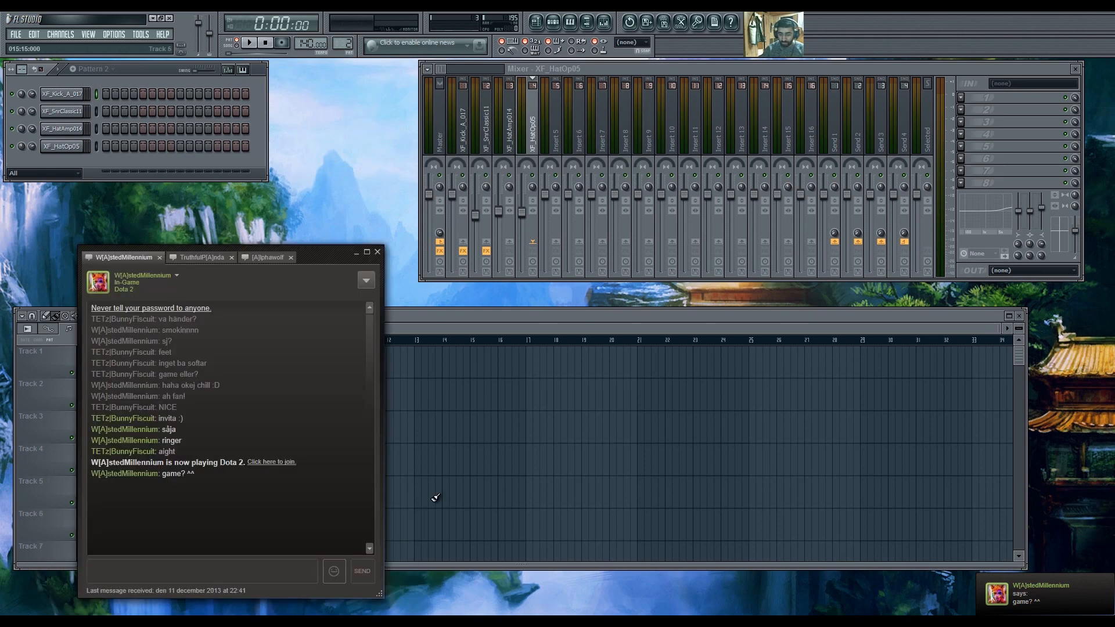
click(275, 569)
text(inte än )
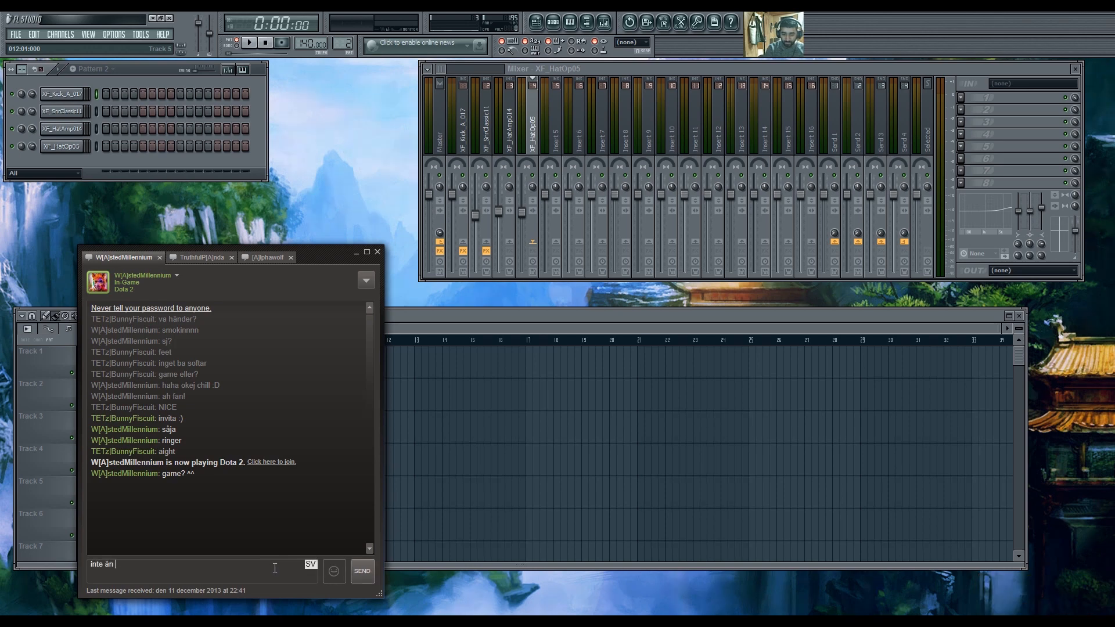
text(:))
key(Return)
click(485, 408)
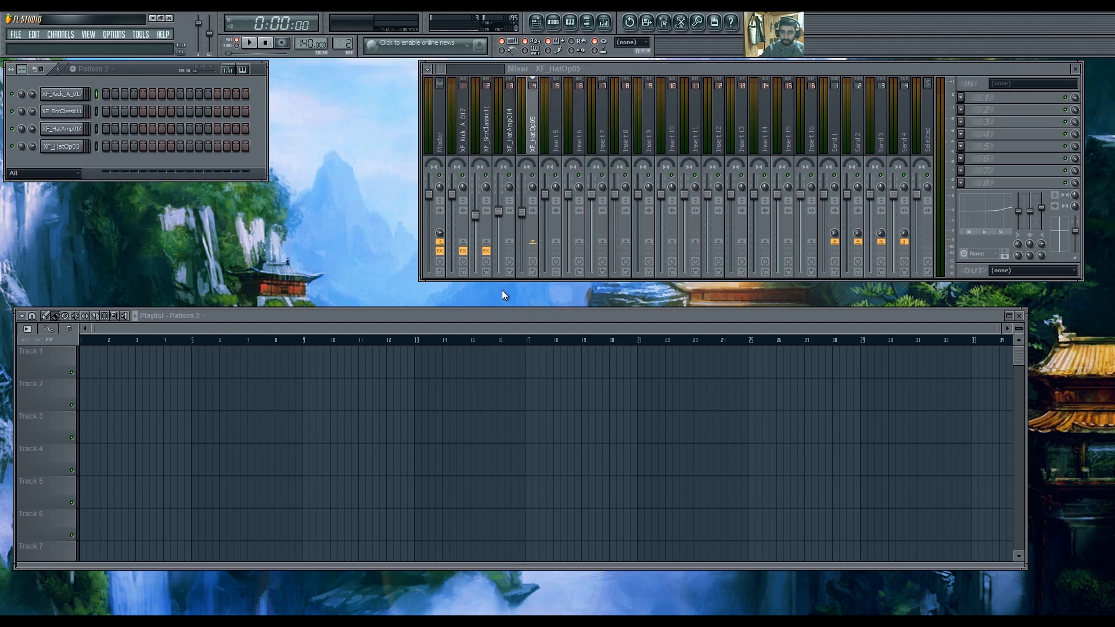
Extend Pattern 2 to 32 steps with a kick, snare and XF_HatAmp014 beat, and add XF_HatOp05 hits on steps 5, 13, 21 and 29.
drag(345, 44, 347, 38)
drag(22, 69, 33, 34)
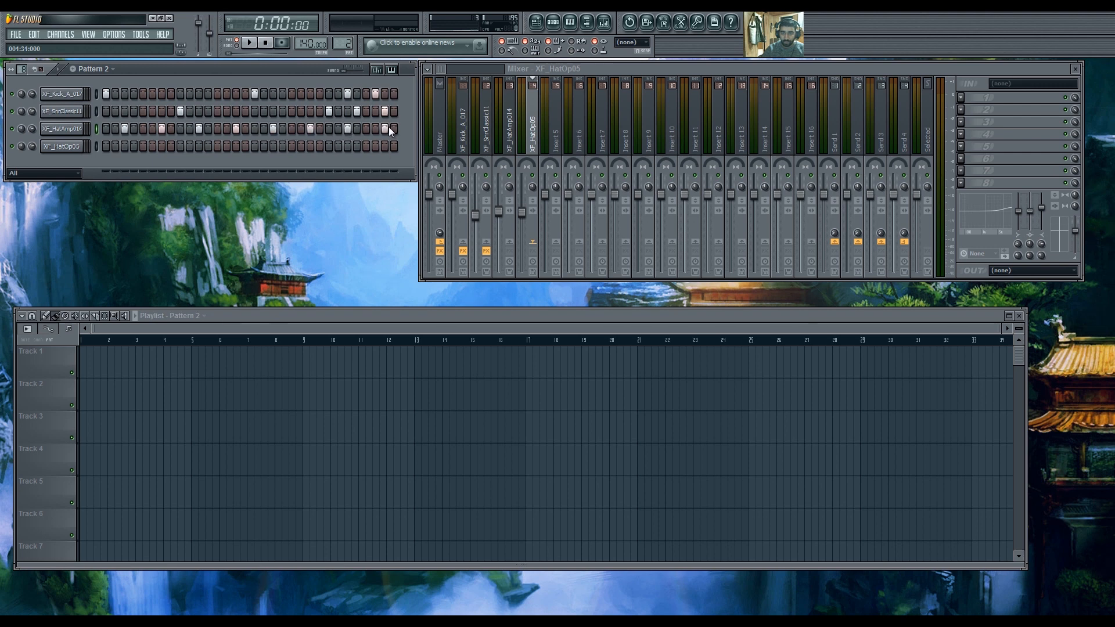
click(143, 146)
key(space)
click(217, 146)
click(292, 146)
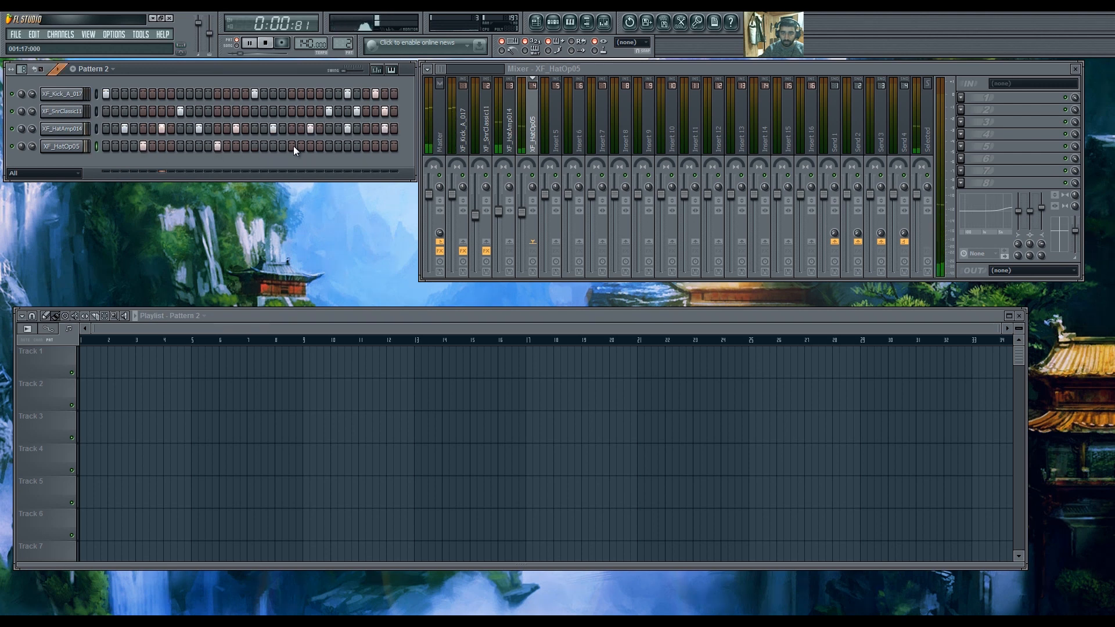
click(365, 146)
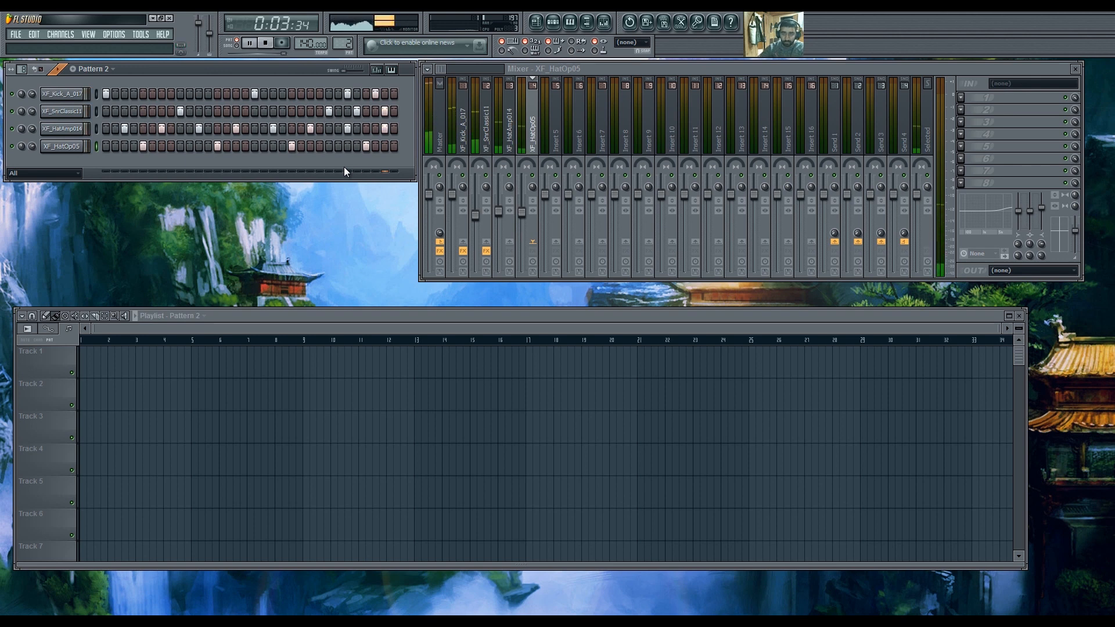
key(space)
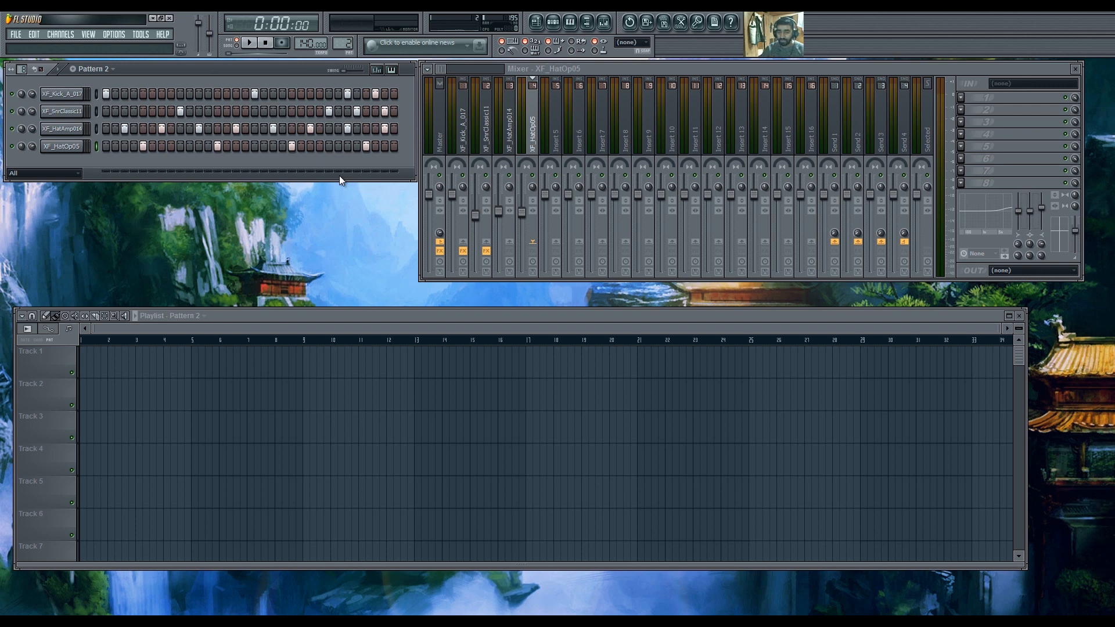
Return to Pattern 1, fill XF_HatAmp014 every 2 steps, and play the pattern.
key(KP_Subtract)
key(space)
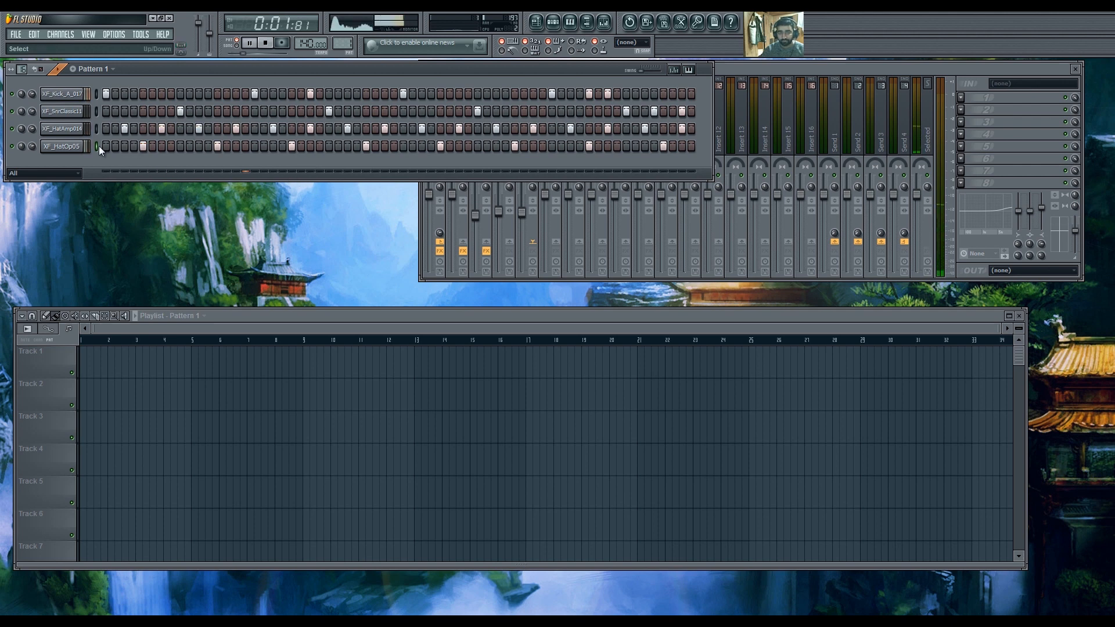
key(space)
right_click(64, 139)
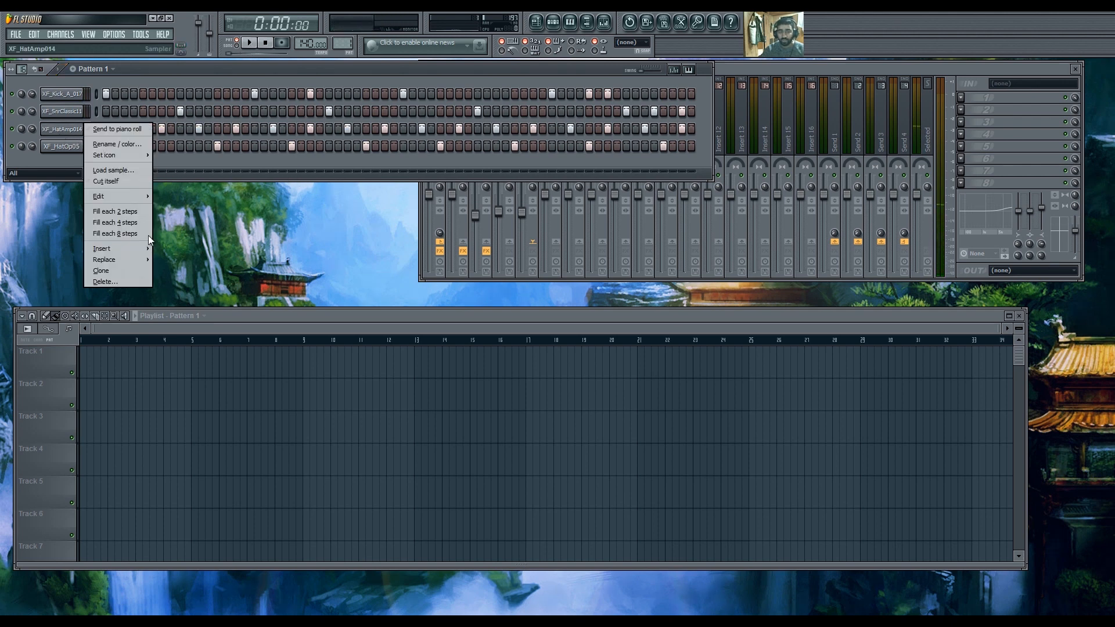
click(146, 214)
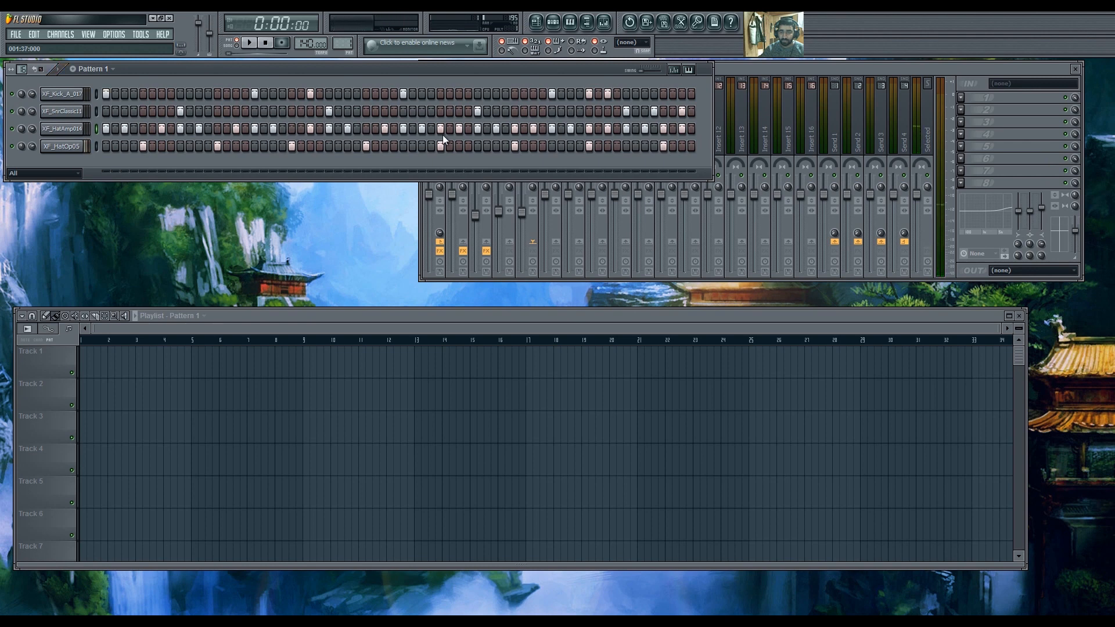
key(space)
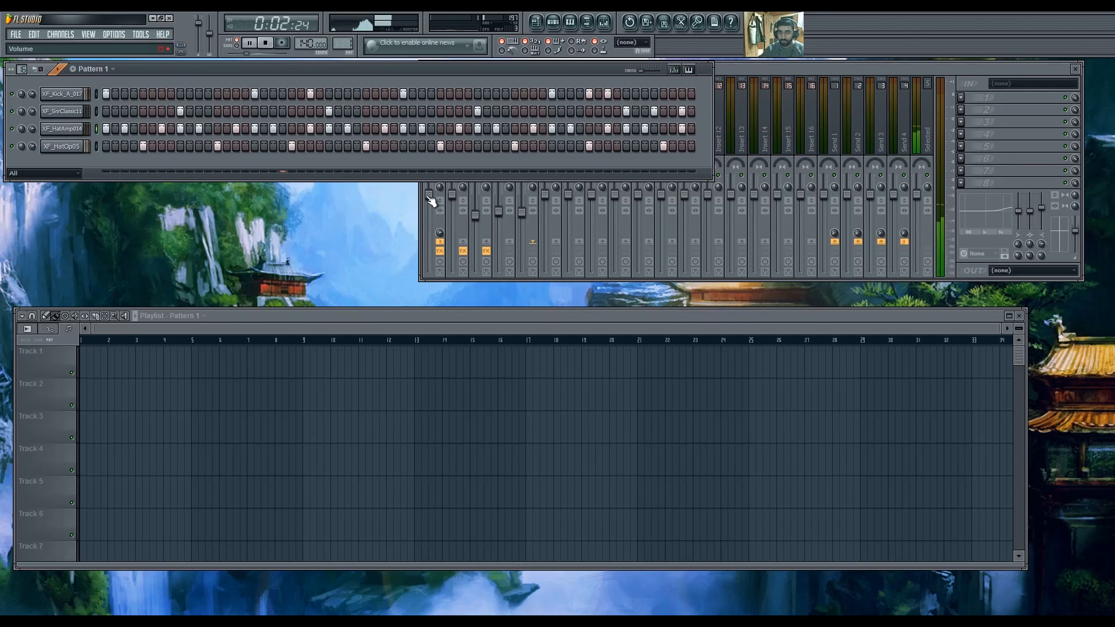
key(space)
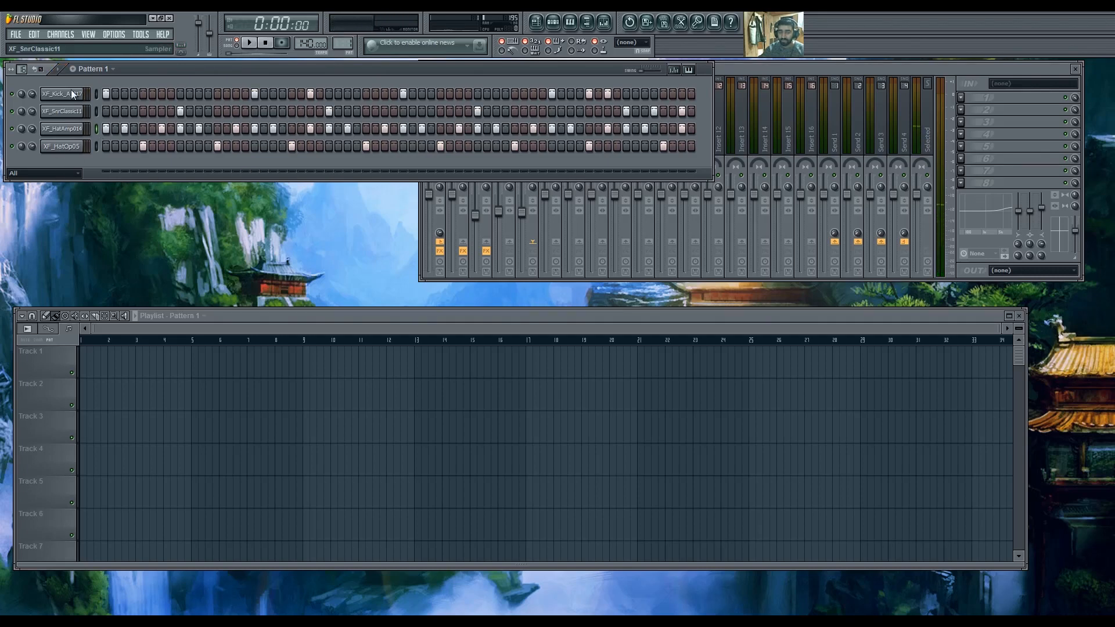
Switch to Pattern 2, clear every XF_HatAmp014 hit and play the pattern.
key(KP_Add)
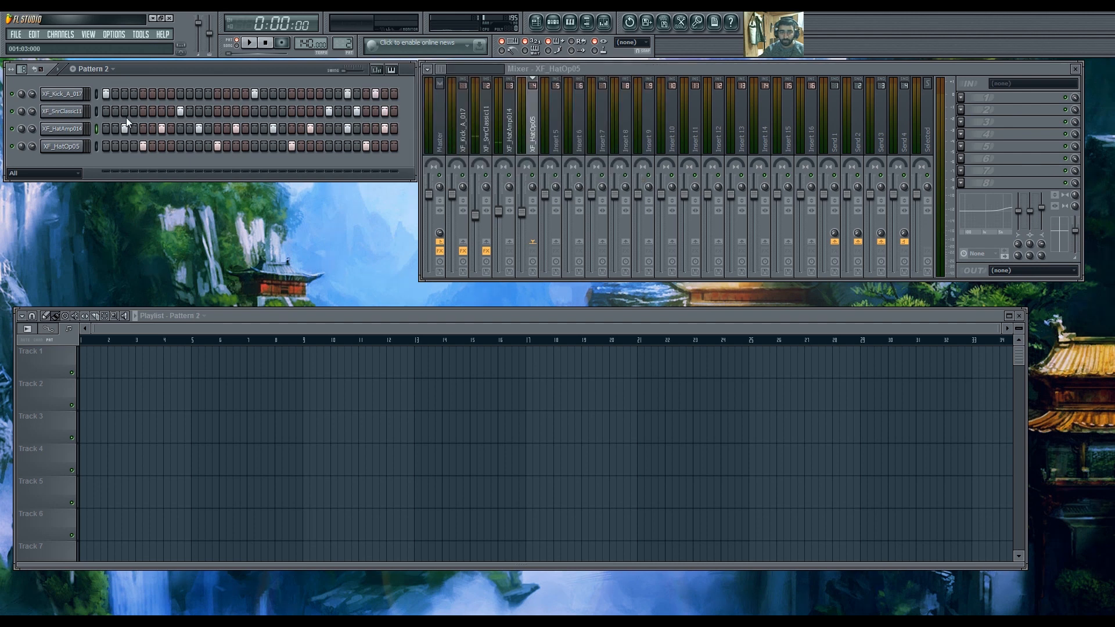
drag(119, 127, 375, 127)
key(space)
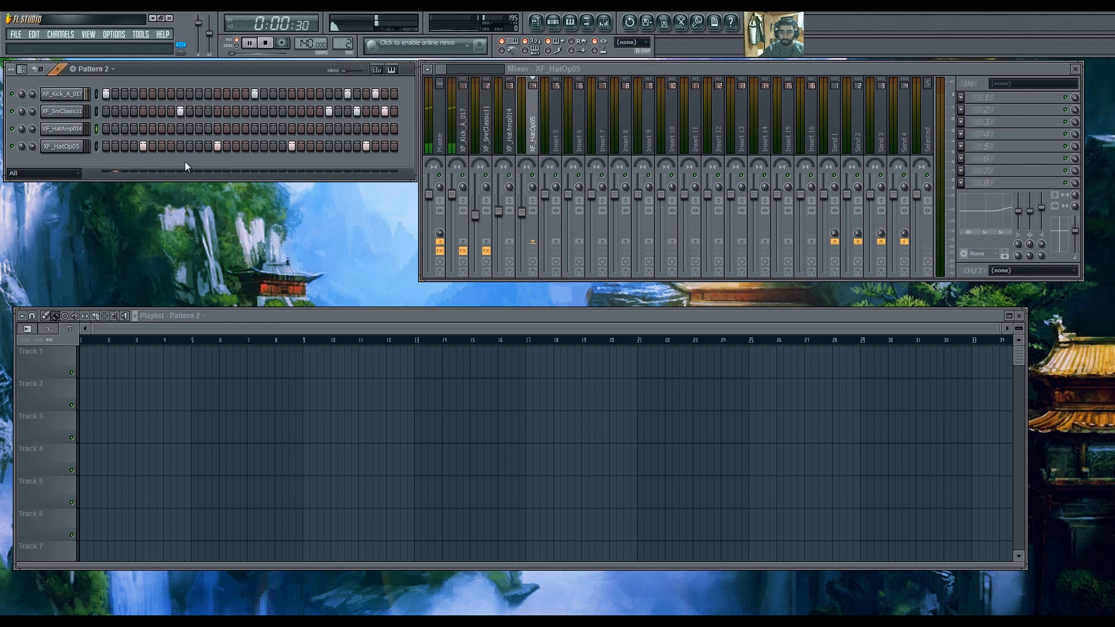
Rework Pattern 2's ending: remove the kicks and snares after step 27's snare area and add kicks on steps 23, 24, 31 and 32.
click(320, 94)
mouse_move(342, 94)
mouse_down()
mouse_move(388, 94)
mouse_move(385, 113)
mouse_up()
key(space)
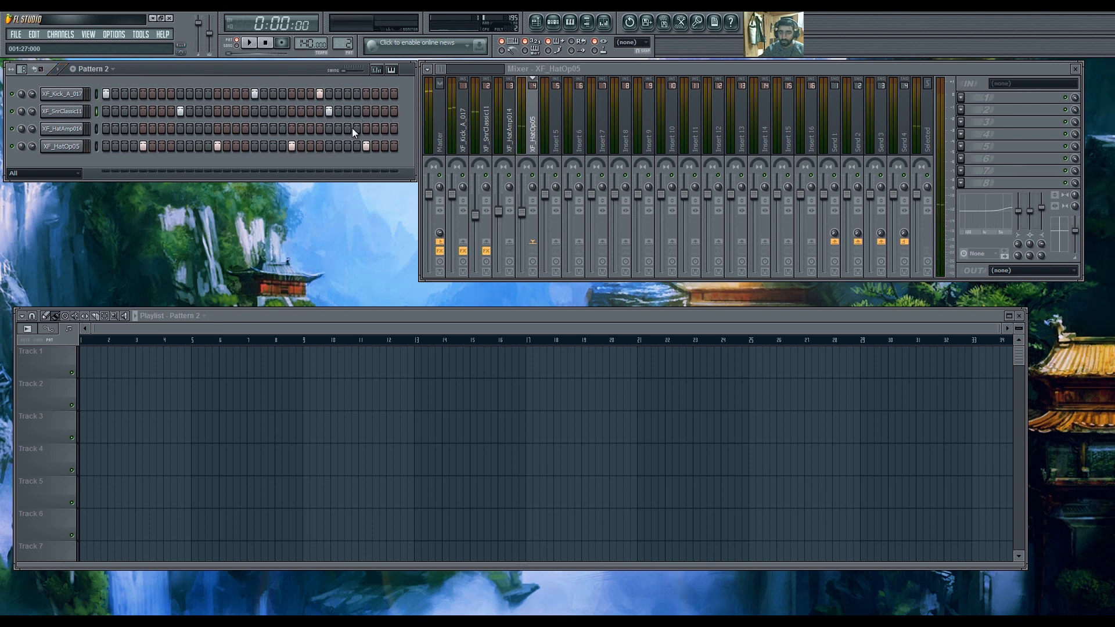
key(space)
click(310, 95)
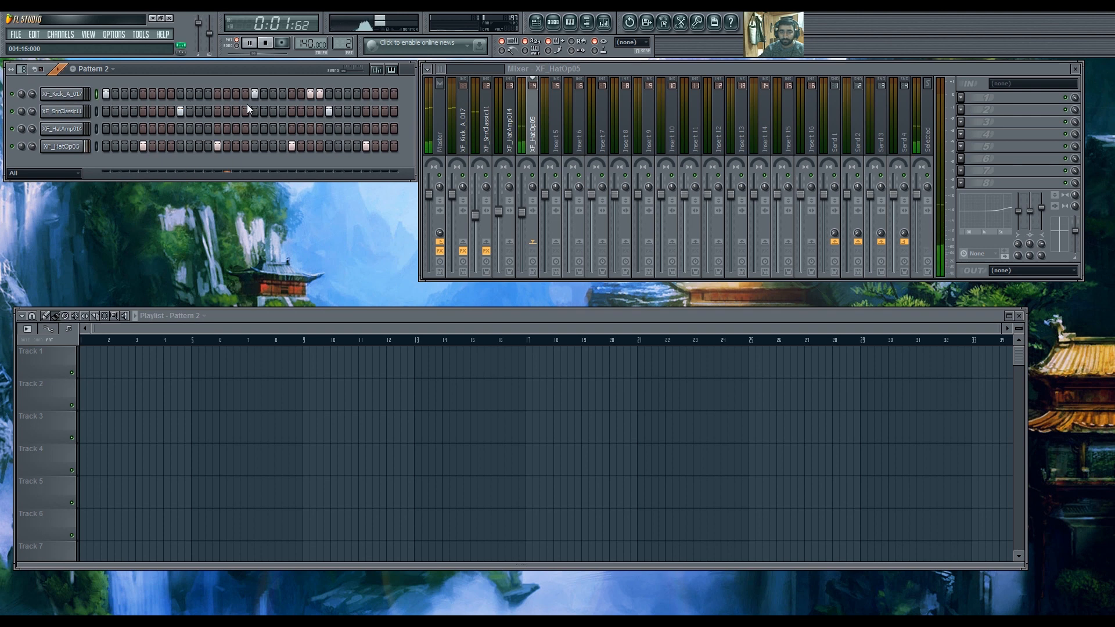
click(390, 92)
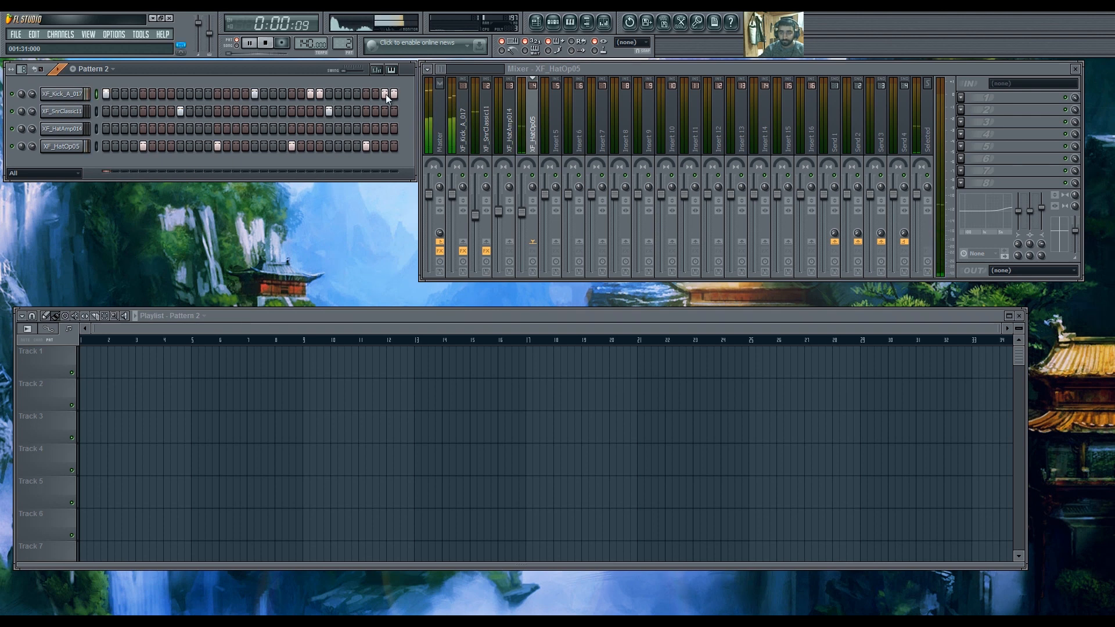
key(space)
Clear all remaining kick, snare and XF_HatOp05 hits from Pattern 2.
right_click(319, 94)
right_click(311, 94)
right_click(254, 94)
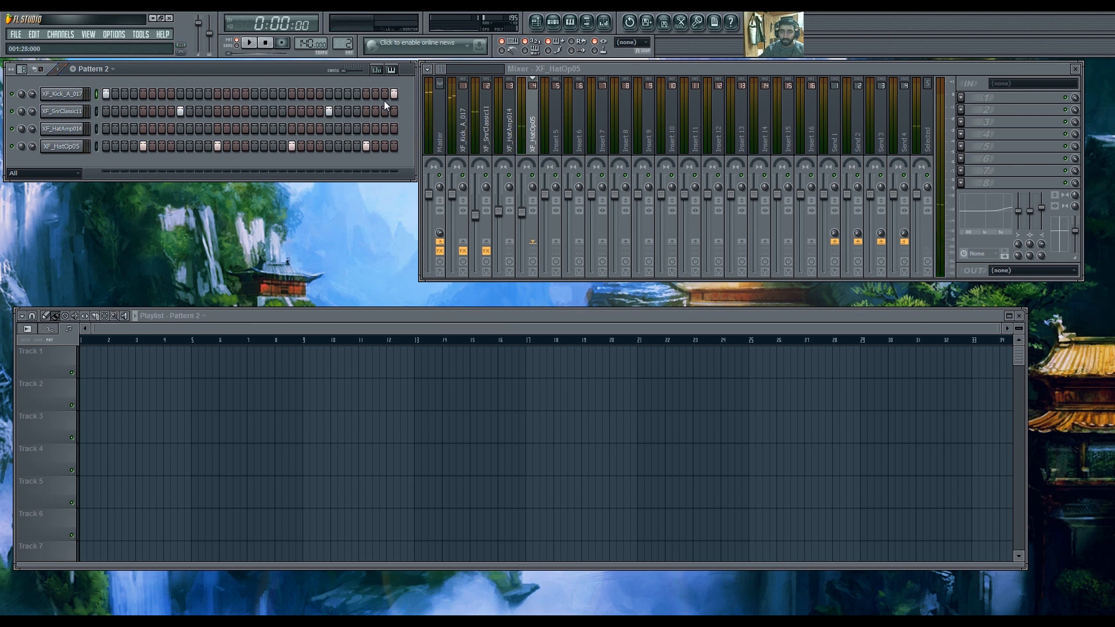
right_click(106, 94)
right_click(142, 146)
right_click(217, 146)
right_click(291, 146)
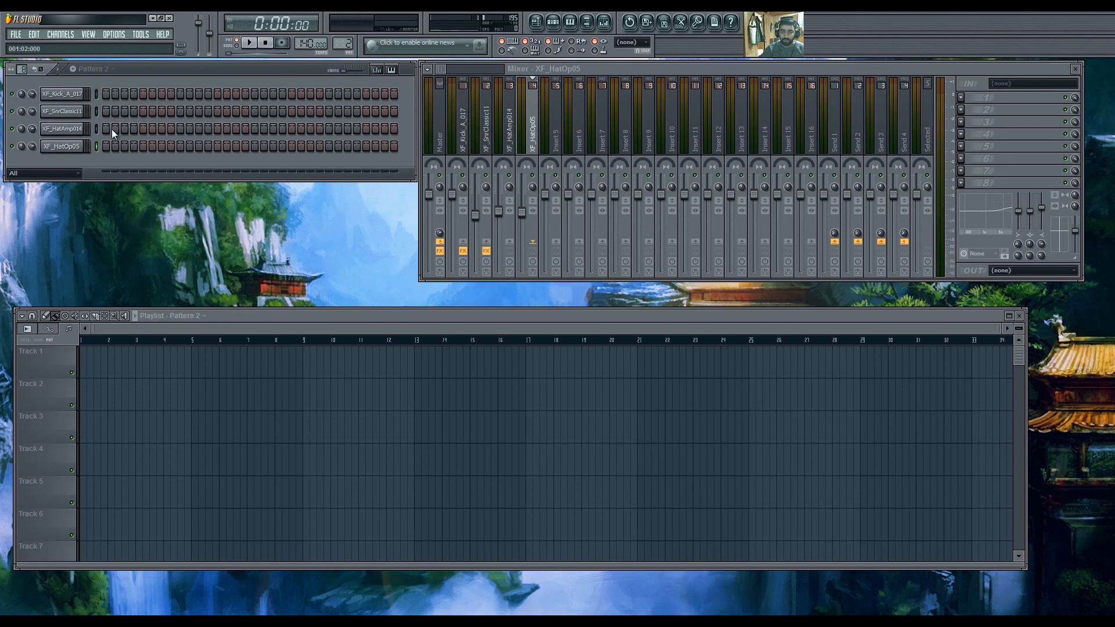
Fill all 32 steps of the XF_HatAmp014 row in Pattern 2 and play it.
drag(116, 129, 380, 127)
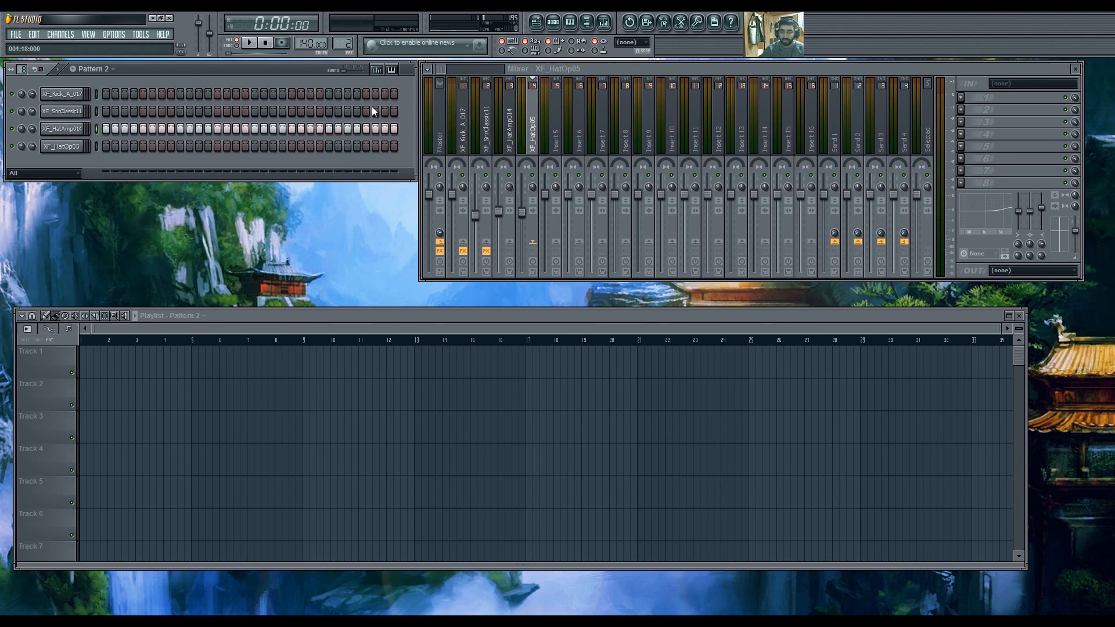
key(space)
key(space)
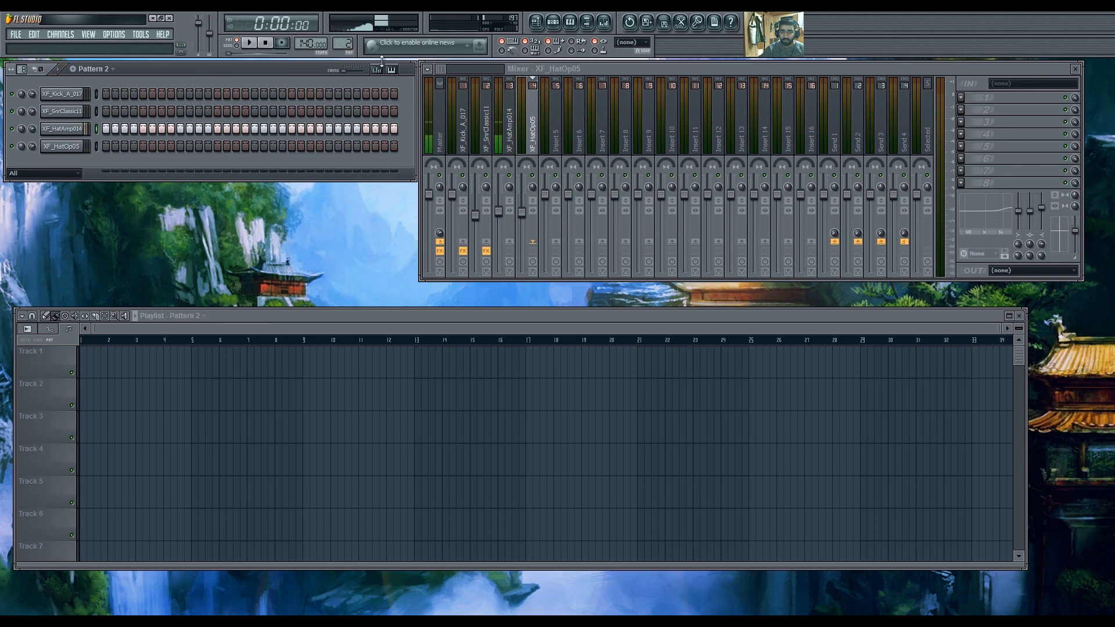
Shape the XF_HatAmp014 velocities into rising ramps on steps 2–4, 6–8 and 10–12, keeping steps 1, 5 and 9 loud.
click(376, 70)
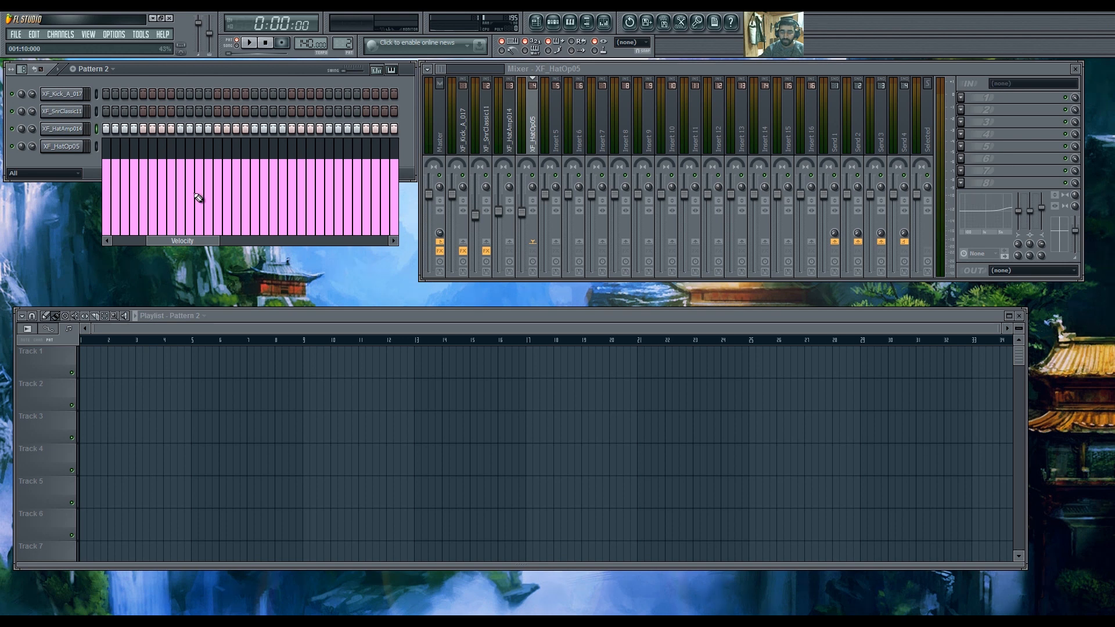
click(108, 220)
drag(111, 223, 109, 166)
click(119, 211)
drag(122, 214, 126, 193)
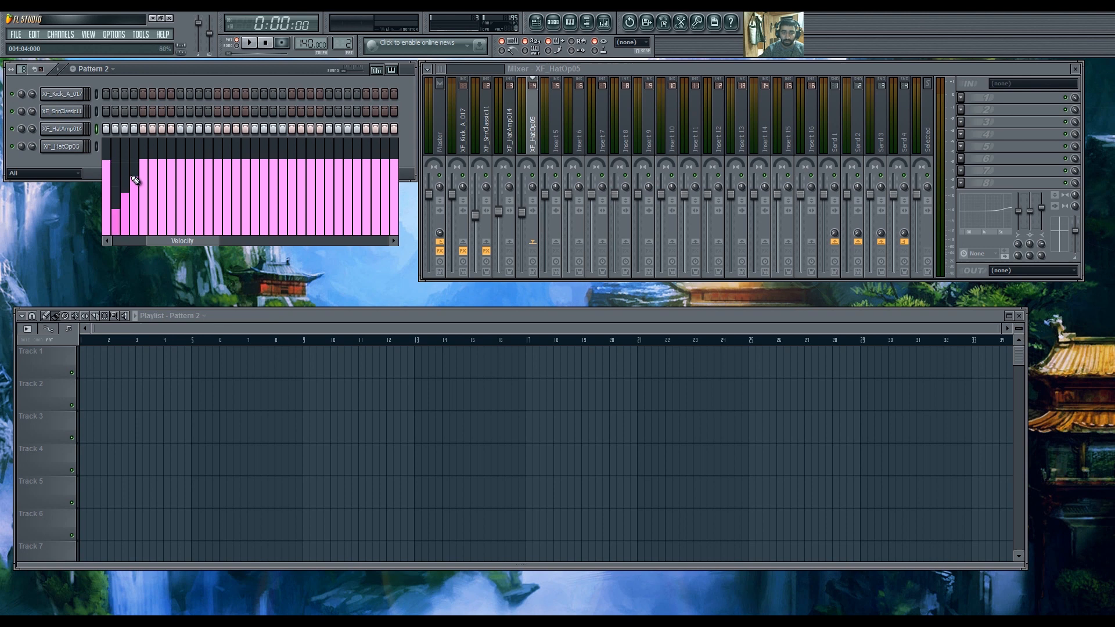
click(158, 213)
mouse_move(159, 214)
mouse_down()
mouse_move(181, 168)
mouse_move(199, 212)
mouse_move(216, 169)
mouse_up()
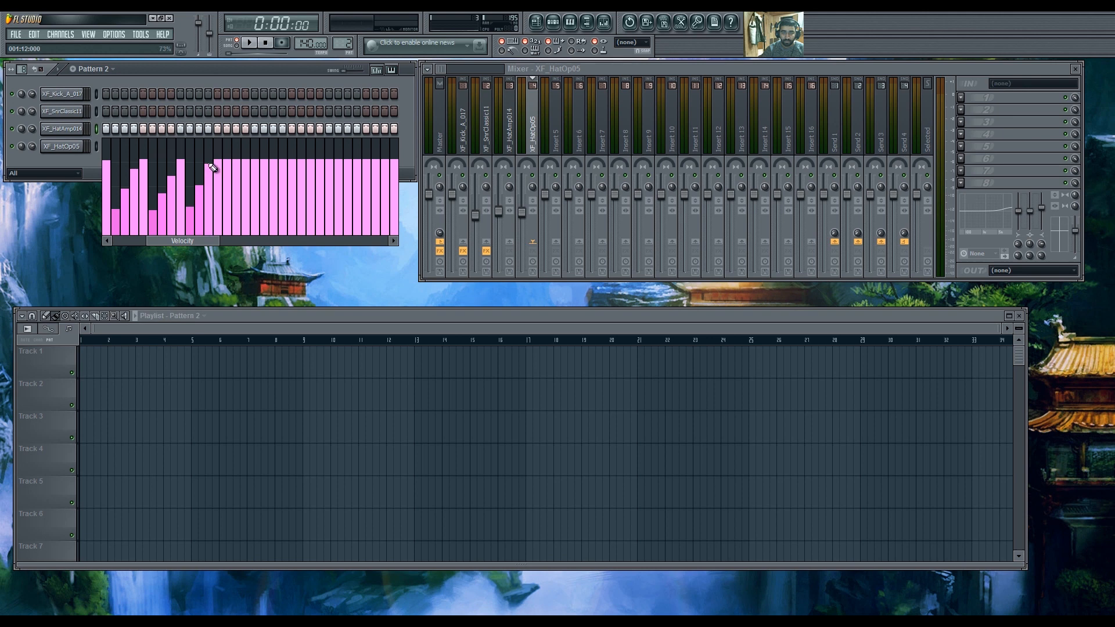
Shorten Pattern 2 to 16 steps, ramp the XF_HatAmp014 velocities upward on steps 14–16, and play the pattern.
drag(1092, 206, 41, 70)
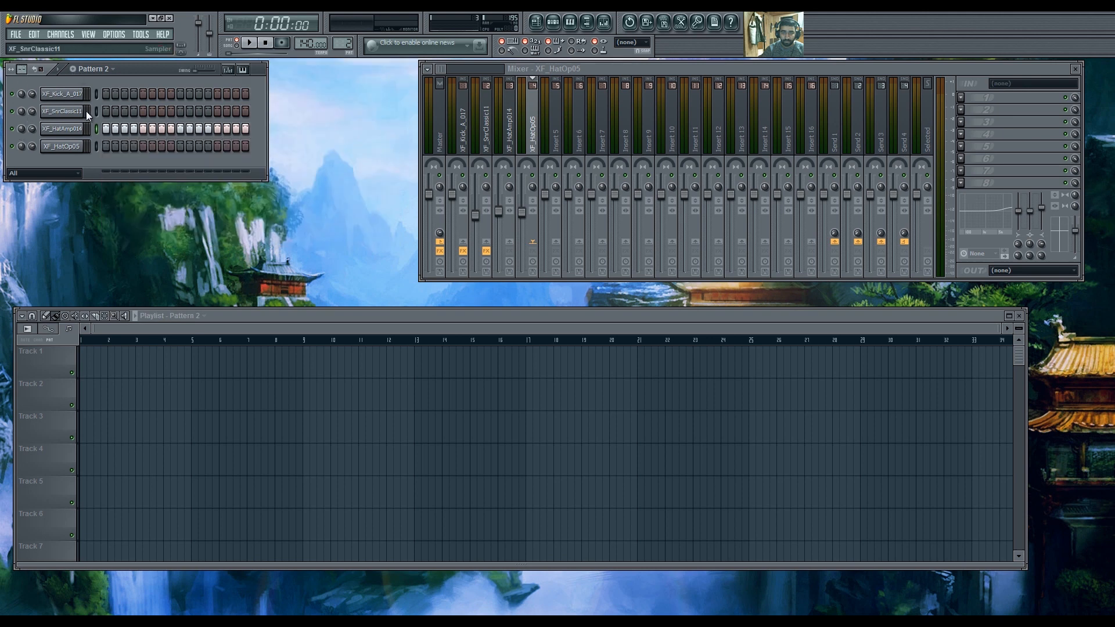
click(229, 70)
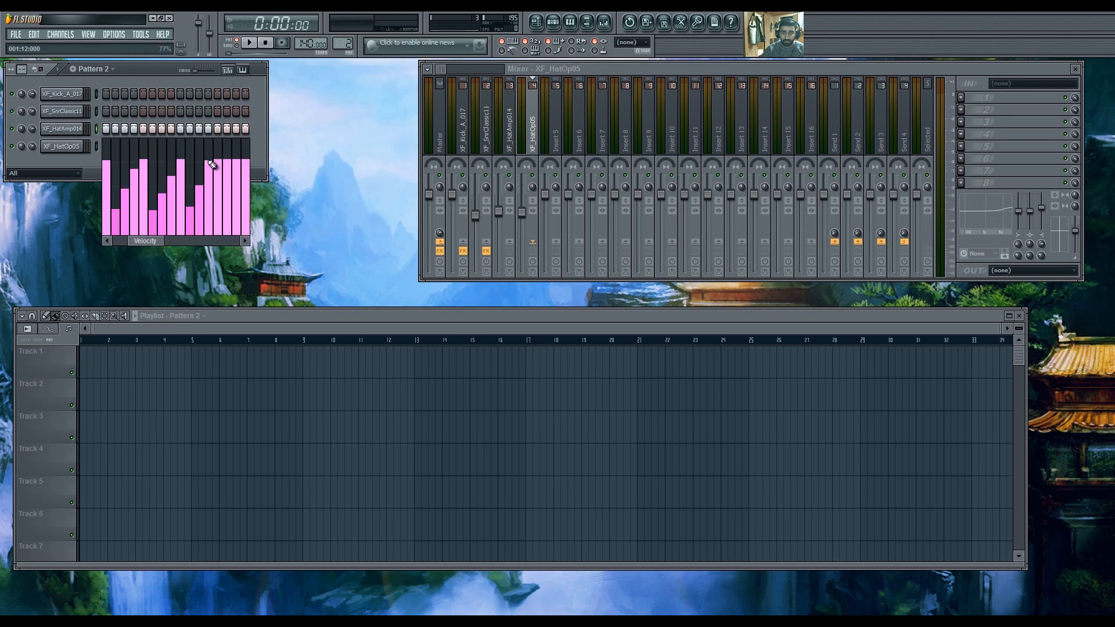
mouse_move(228, 193)
mouse_down()
mouse_move(226, 209)
mouse_move(246, 161)
mouse_move(217, 177)
mouse_move(246, 180)
mouse_up()
key(space)
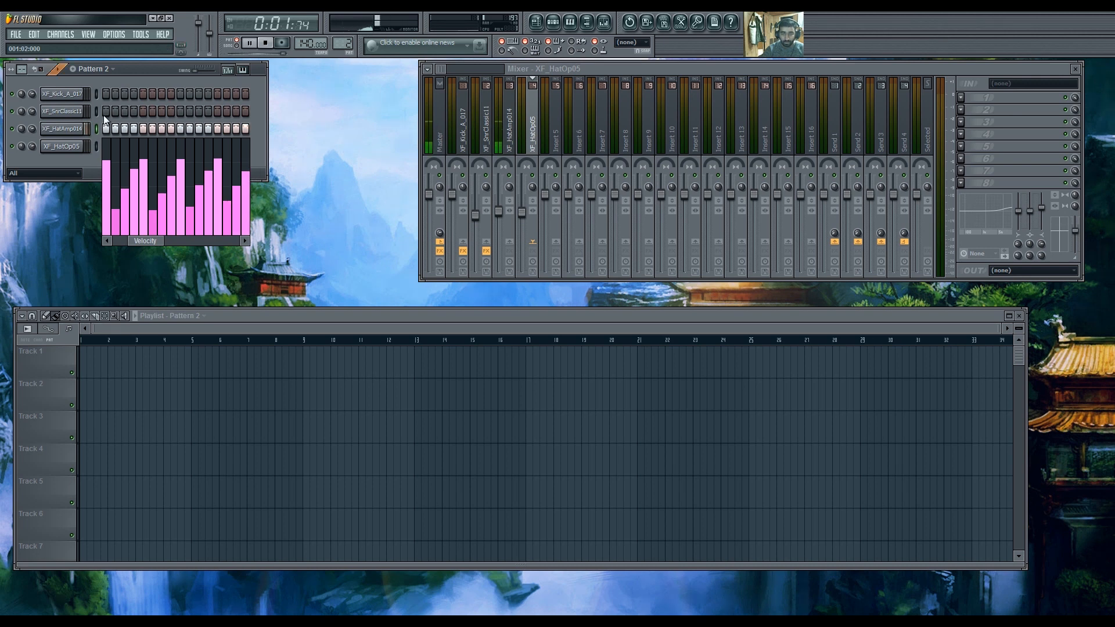
Add kicks on steps 1, 12 and 15, a snare on step 9, and XF_HatOp05 hits on steps 5 and 13 during playback.
click(109, 94)
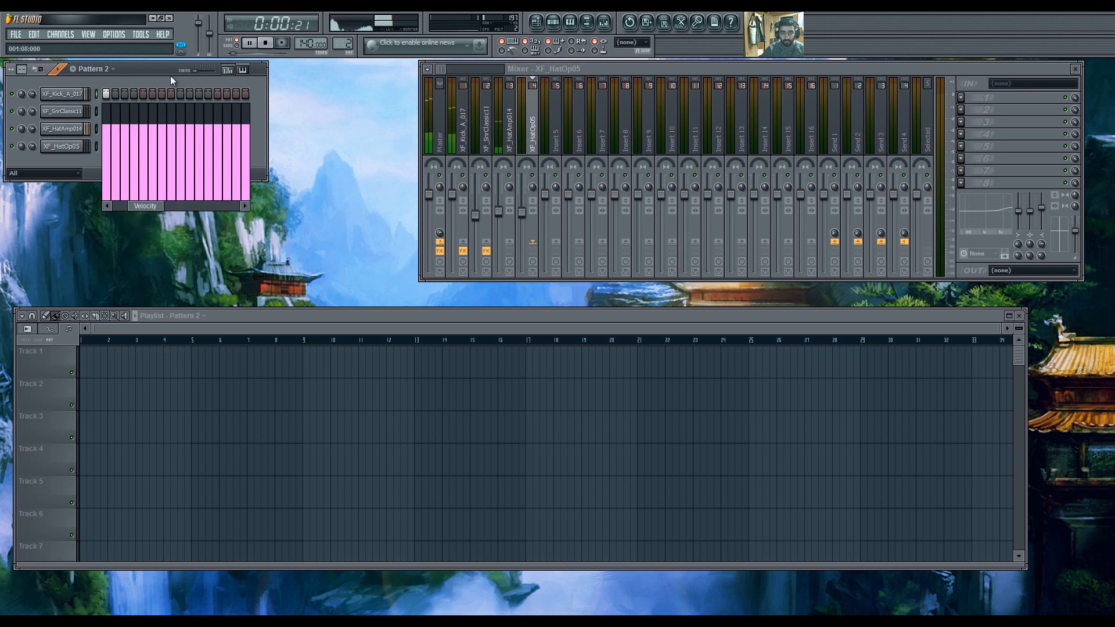
click(230, 71)
click(179, 112)
click(143, 147)
click(143, 129)
click(217, 129)
click(217, 146)
click(217, 129)
click(207, 94)
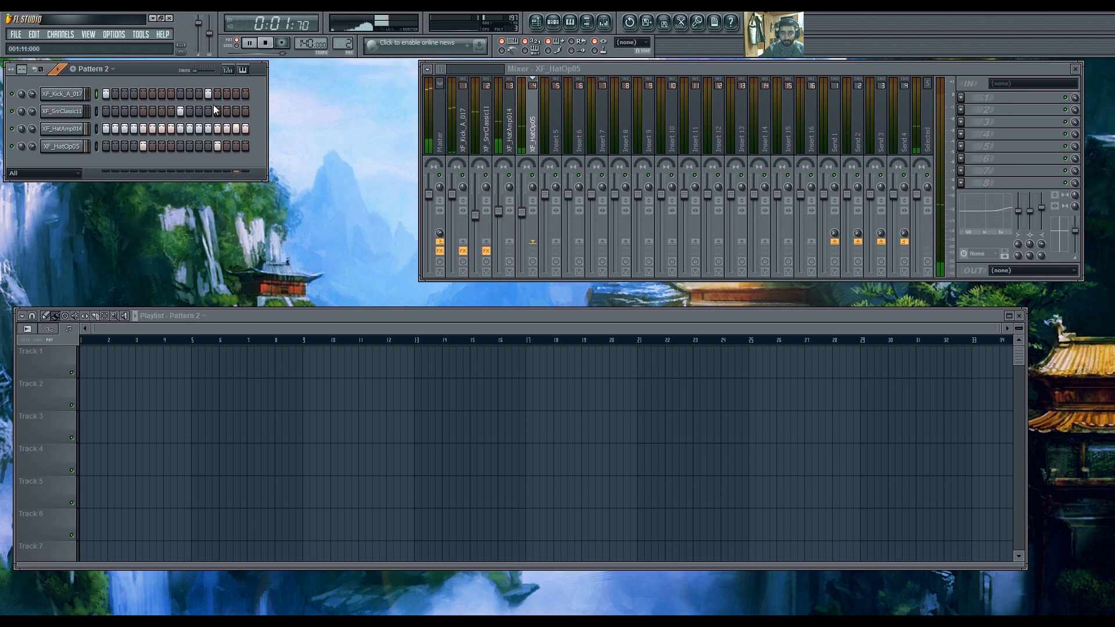
click(235, 95)
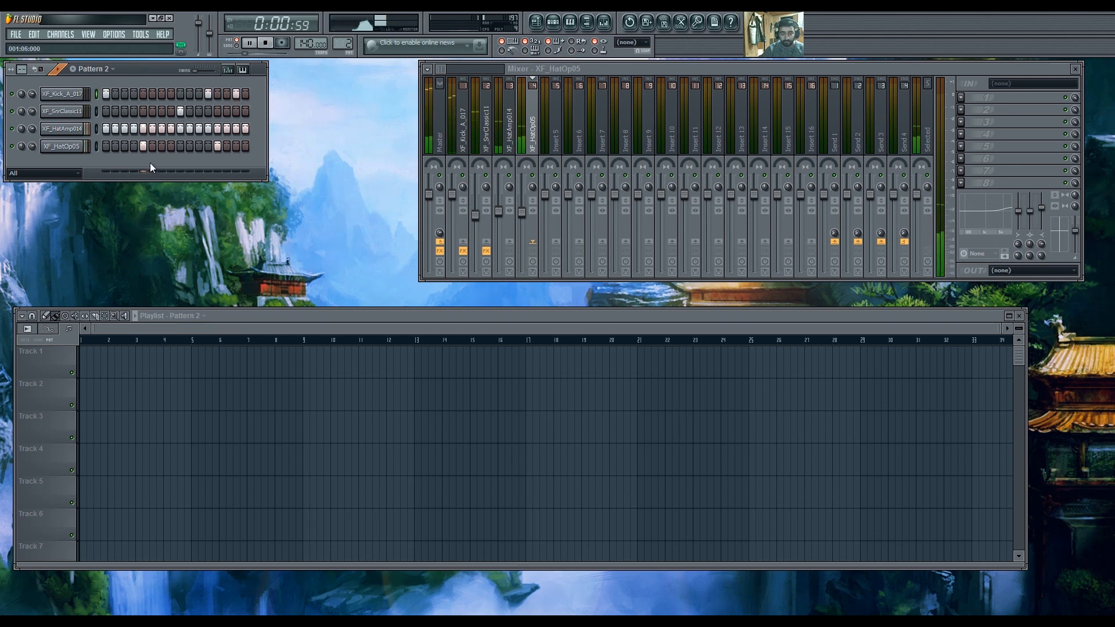
key(space)
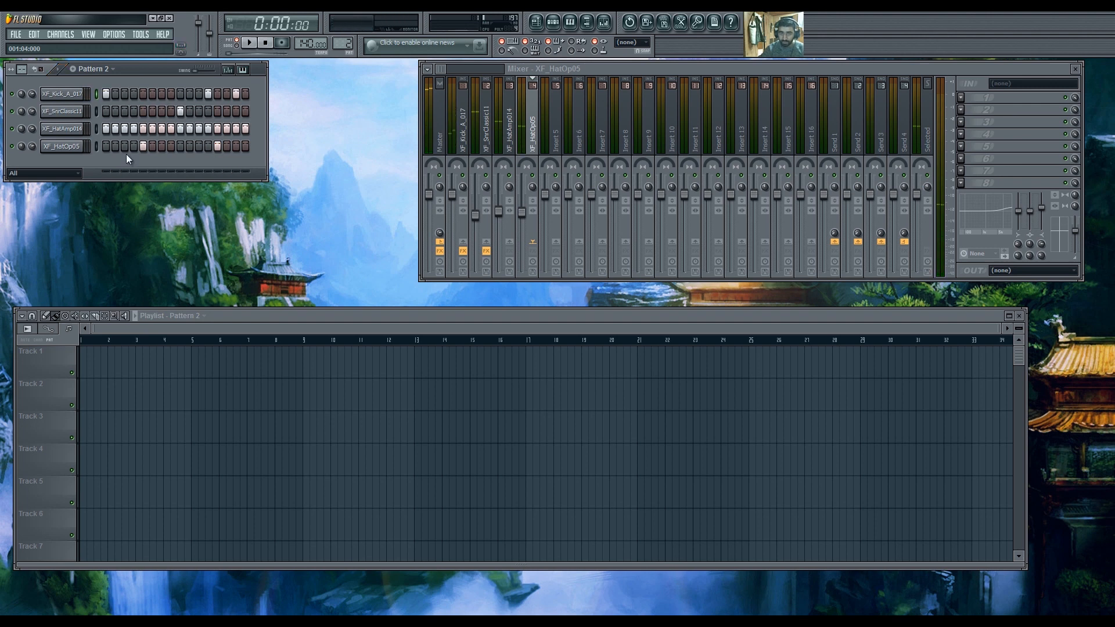
Extend Pattern 2 to 32 steps and clear everything except the XF_HatAmp014 hits on steps 1–16.
drag(21, 69, 30, 49)
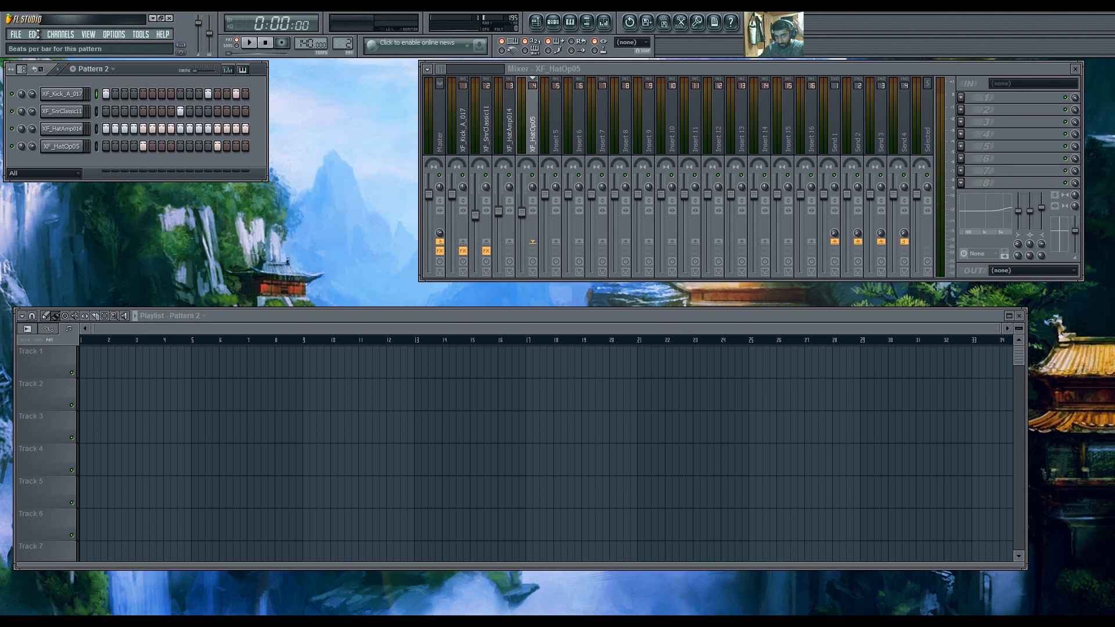
drag(38, 34, 39, 34)
click(377, 70)
click(377, 70)
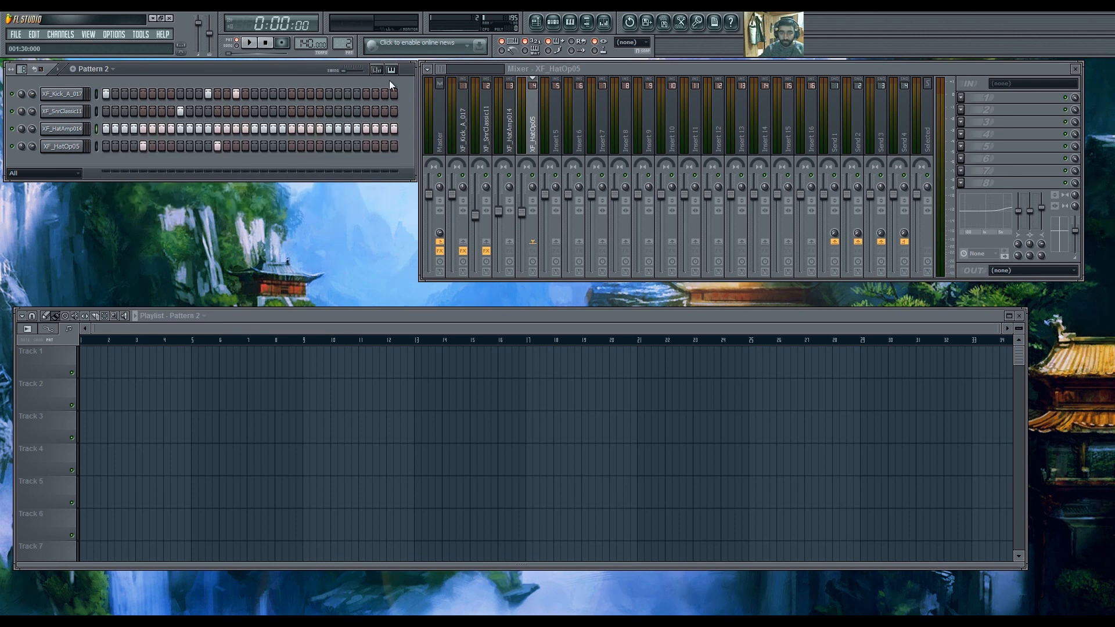
click(378, 70)
click(378, 69)
drag(254, 129, 399, 129)
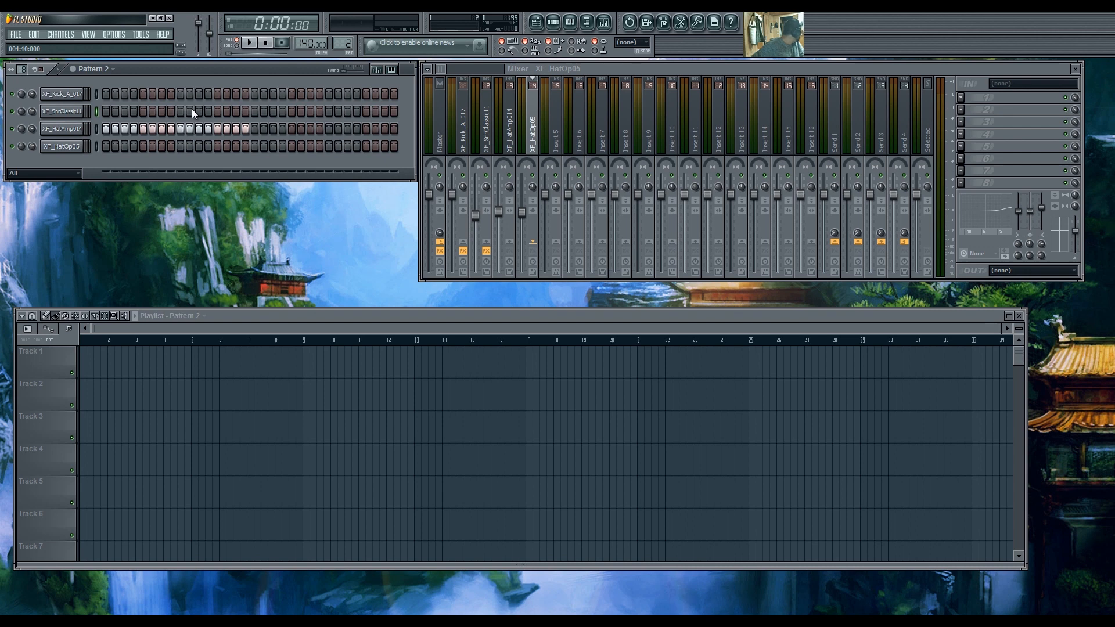
key(space)
key(space)
Send the XF_HatAmp014 hits to the piano roll, shorten the last C5 note to one step, and enlarge the velocity area.
right_click(57, 127)
click(103, 130)
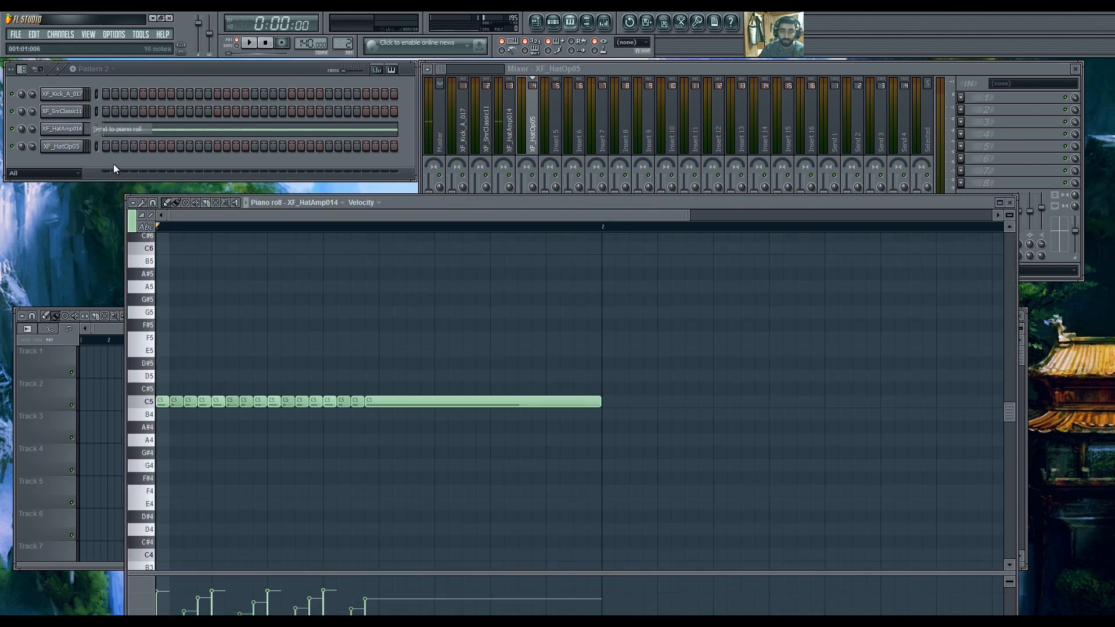
drag(598, 401, 378, 402)
drag(429, 581, 164, 274)
Duplicate the 16 selected XF_HatAmp014 notes directly after the originals, and undo the duplication.
drag(407, 340, 158, 252)
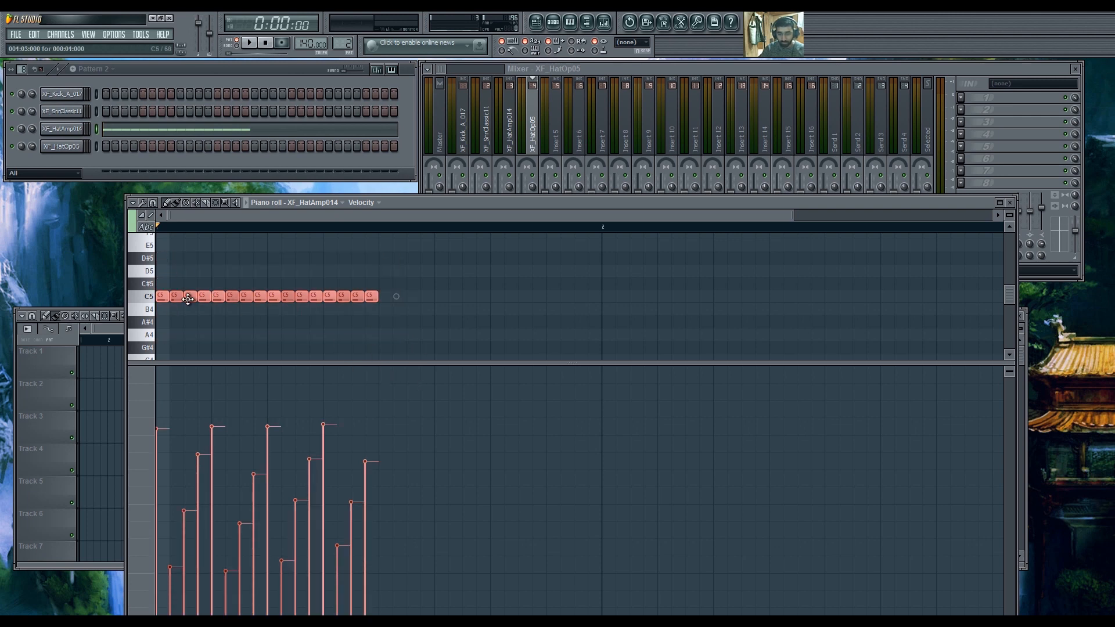
mouse_move(158, 297)
mouse_down()
mouse_move(372, 297)
mouse_move(158, 297)
mouse_up()
key(ctrl+b)
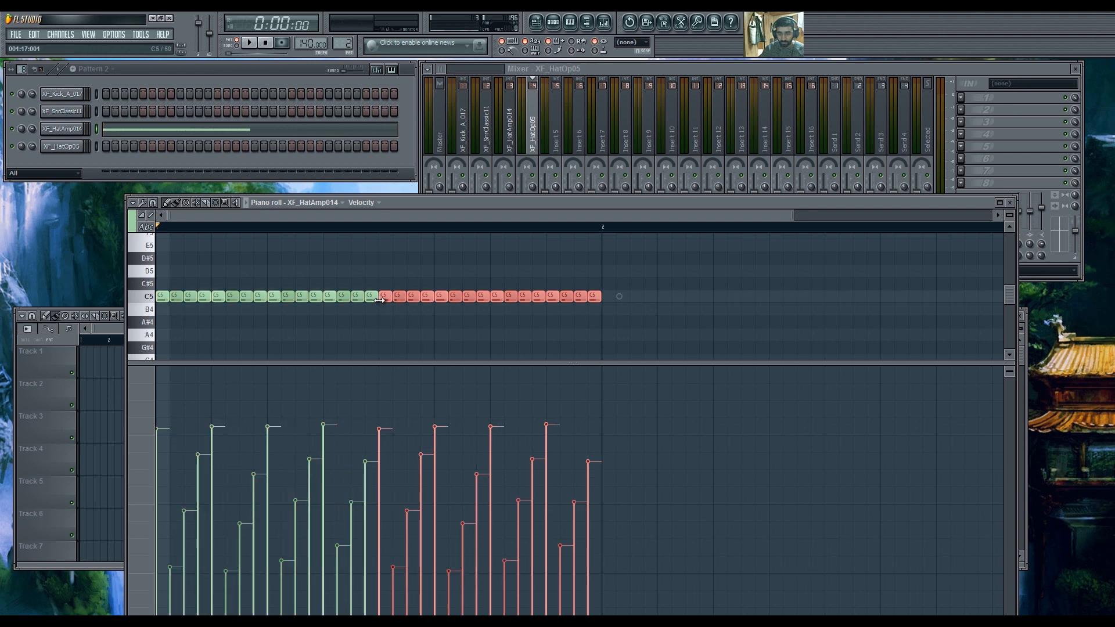
key(ctrl+d)
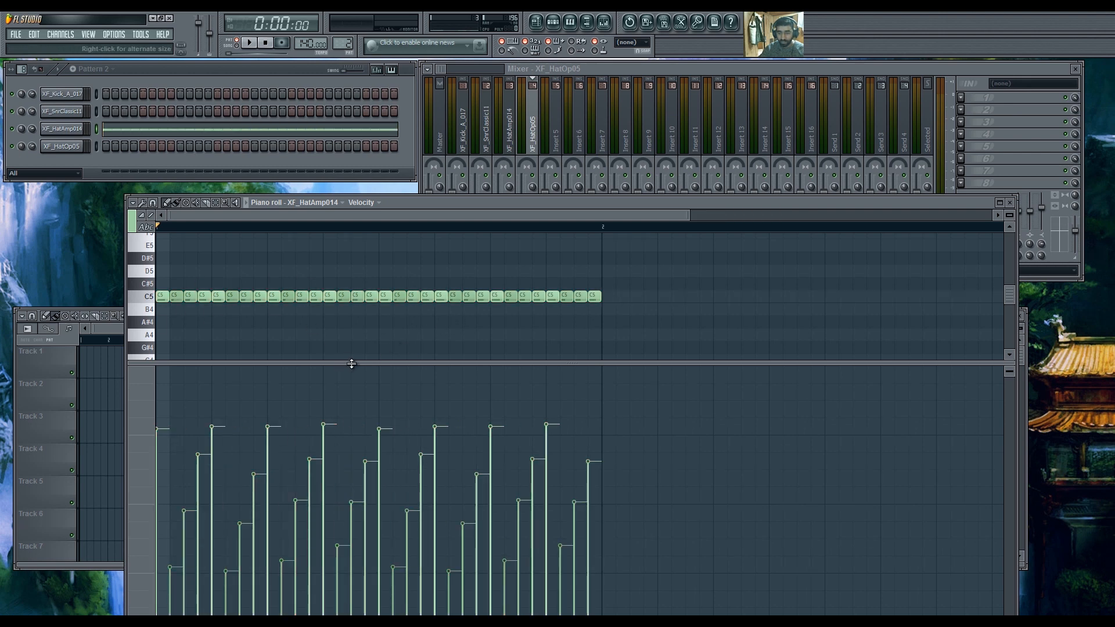
key(ctrl+z)
key(ctrl+z)
key(ctrl+d)
Play the hat line, duplicate its 16 notes to fill steps 17–32, and close the piano roll.
key(space)
key(ctrl+a)
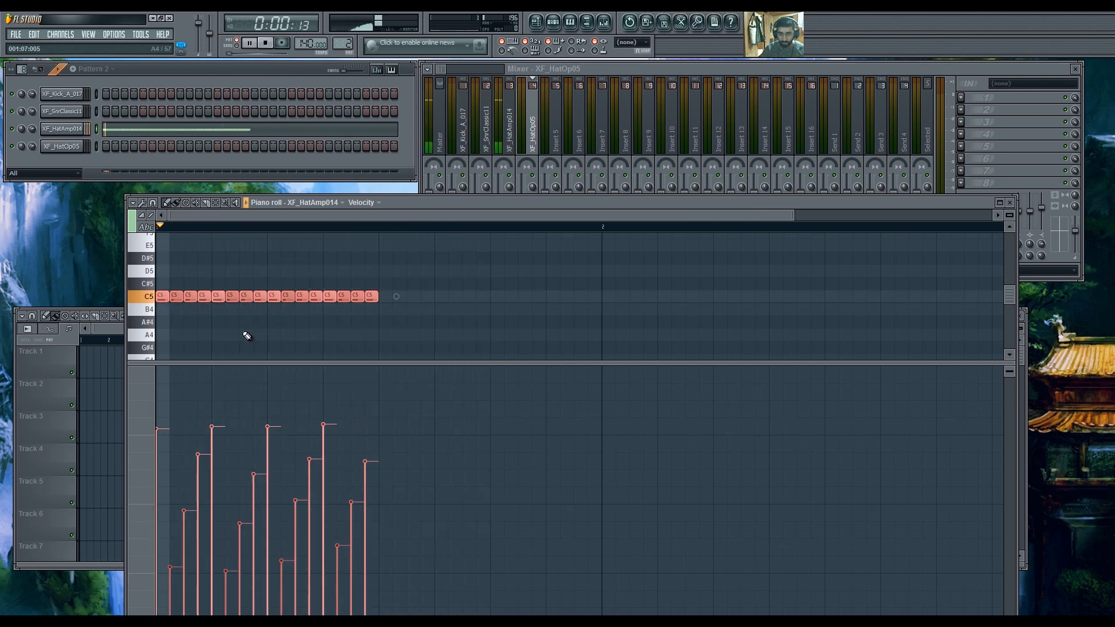
key(space)
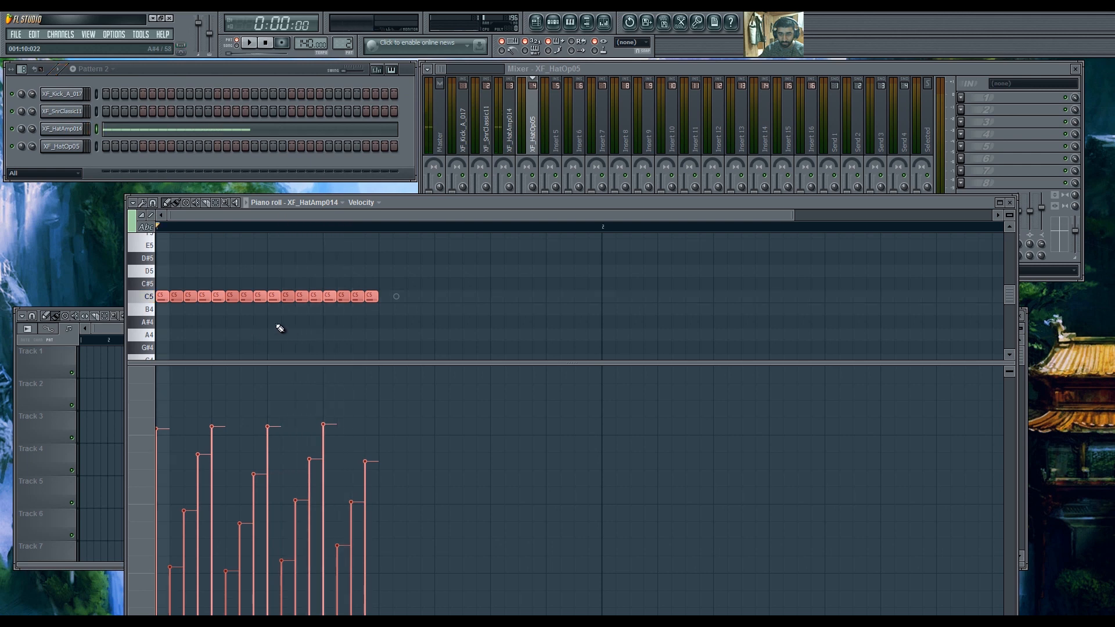
key(space)
key(space)
drag(164, 295, 435, 294)
click(374, 337)
key(space)
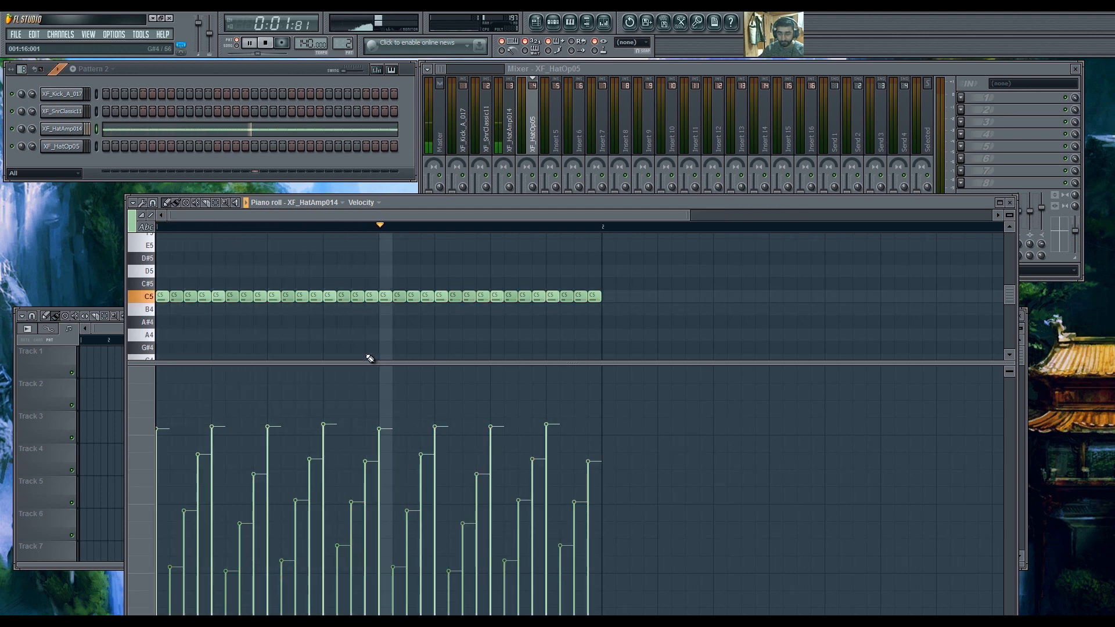
click(1011, 202)
key(space)
Return to Pattern 1, reduce XF_HatAmp014 to every fourth step starting at step 3, and play the pattern.
key(KP_Subtract)
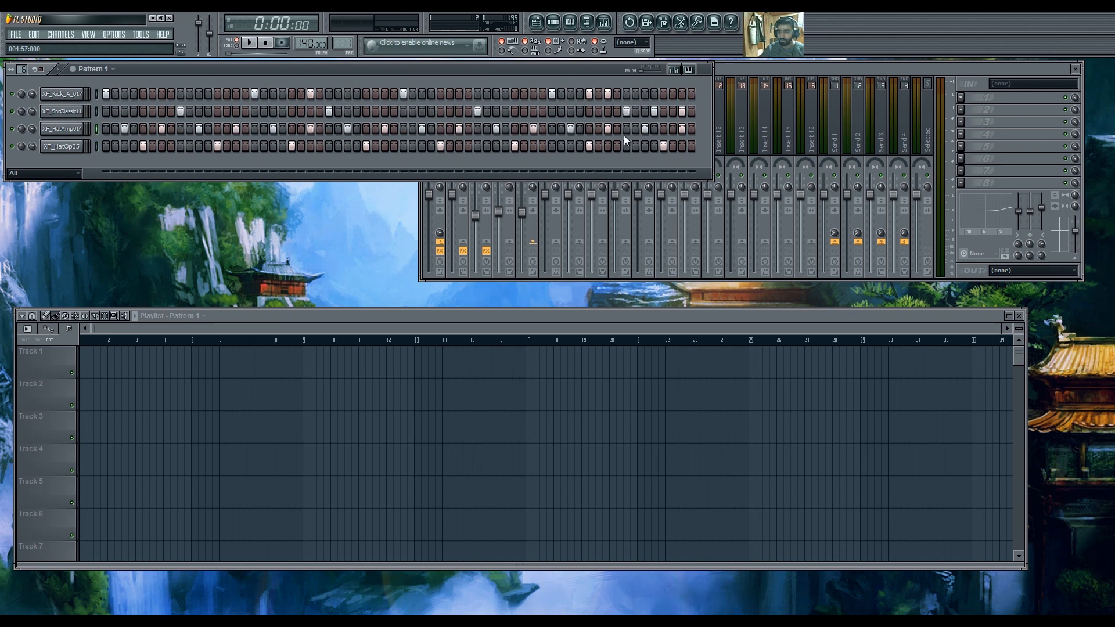
key(space)
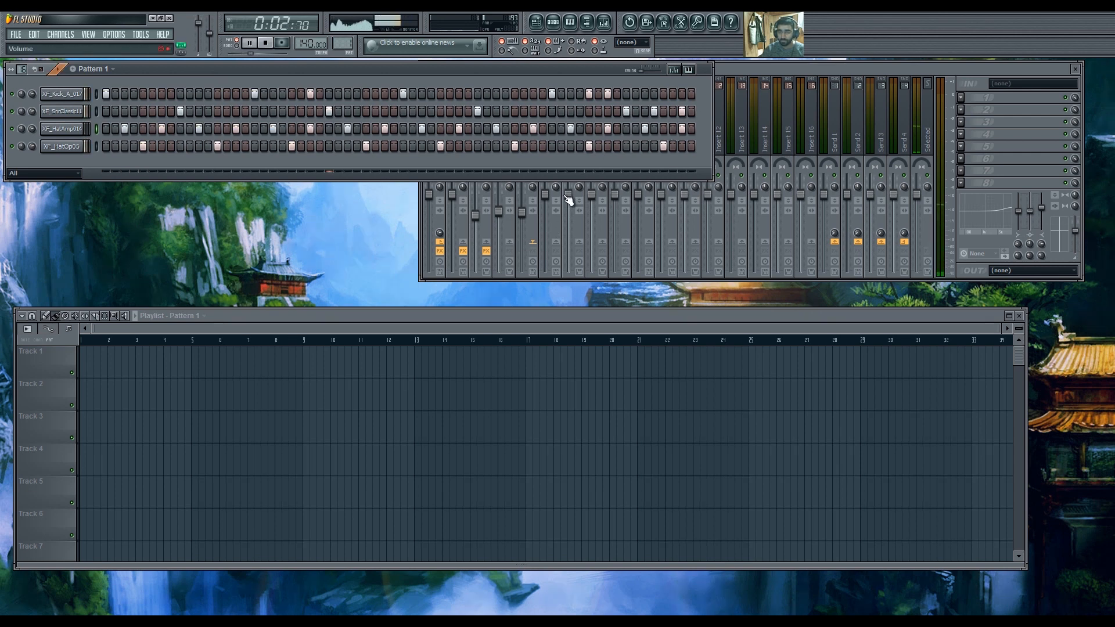
key(space)
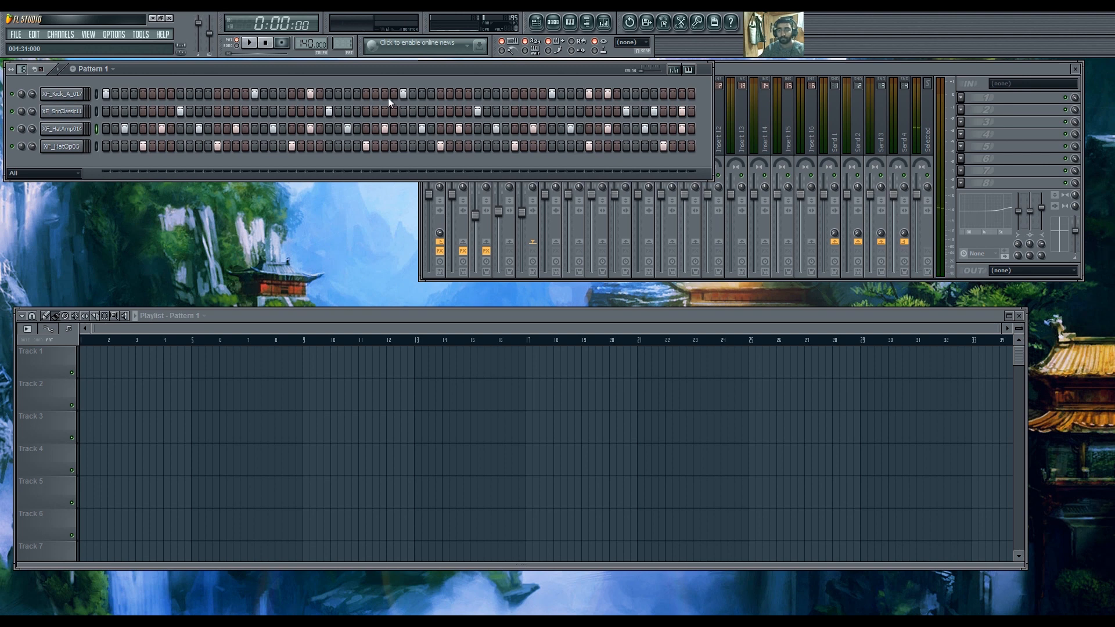
Add Pattern 1 kicks at steps 31 and 32, lower their velocities with step 31 the quieter, and play the pattern.
key(space)
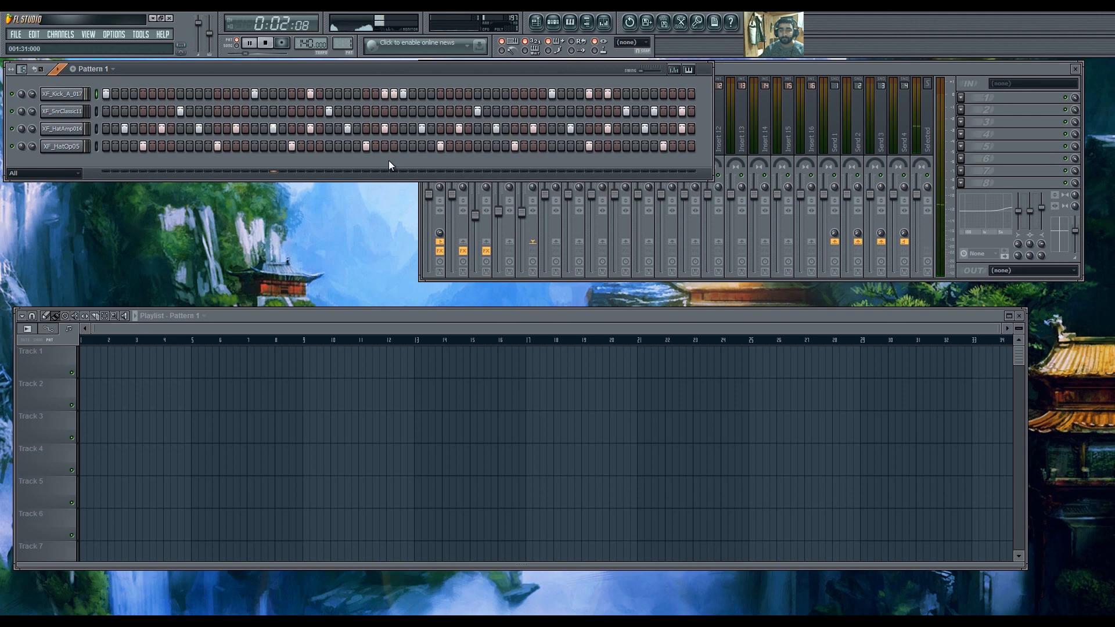
key(space)
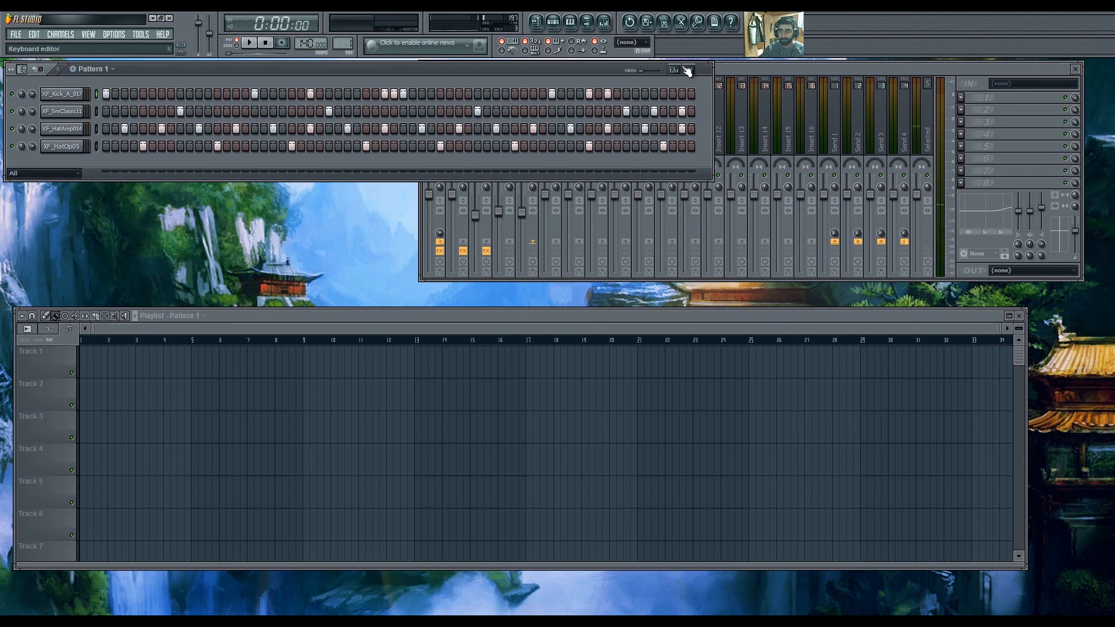
click(674, 70)
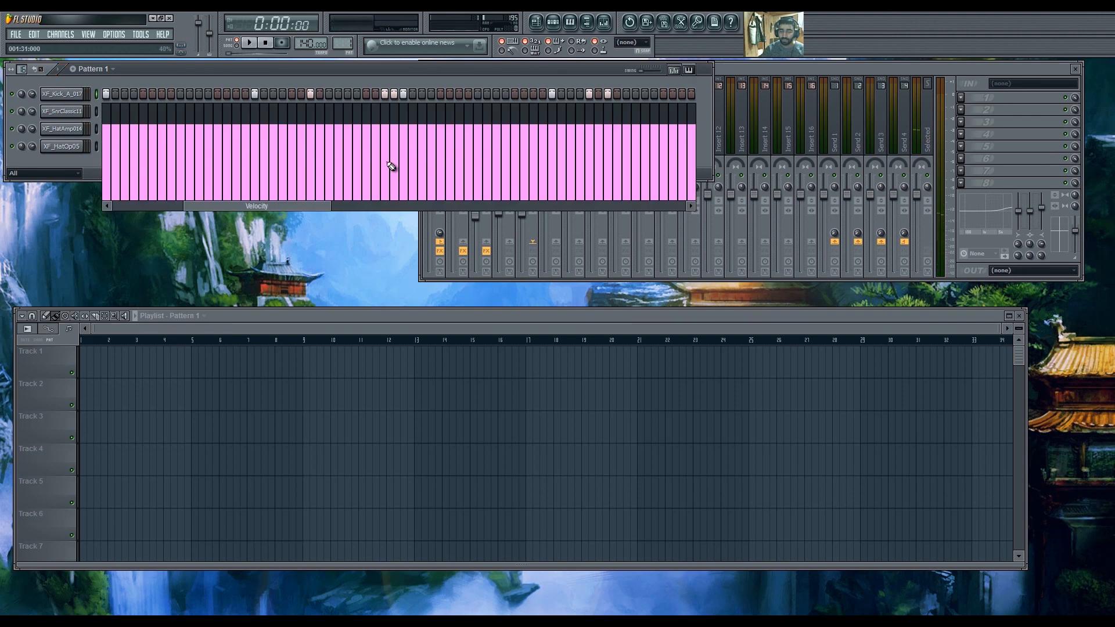
drag(391, 167, 397, 145)
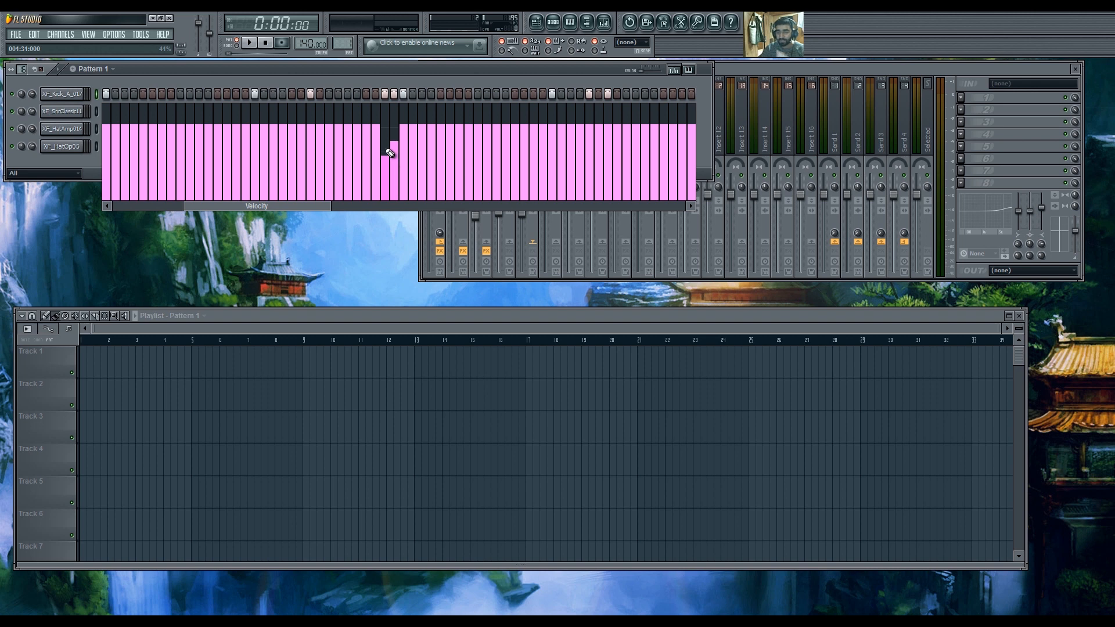
key(space)
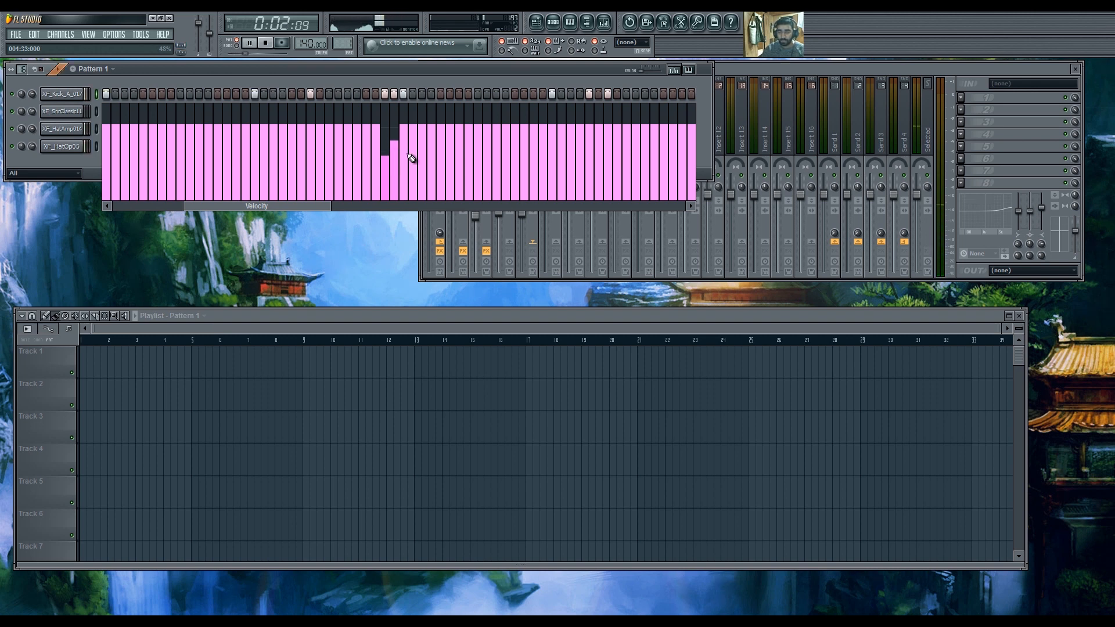
click(674, 70)
key(space)
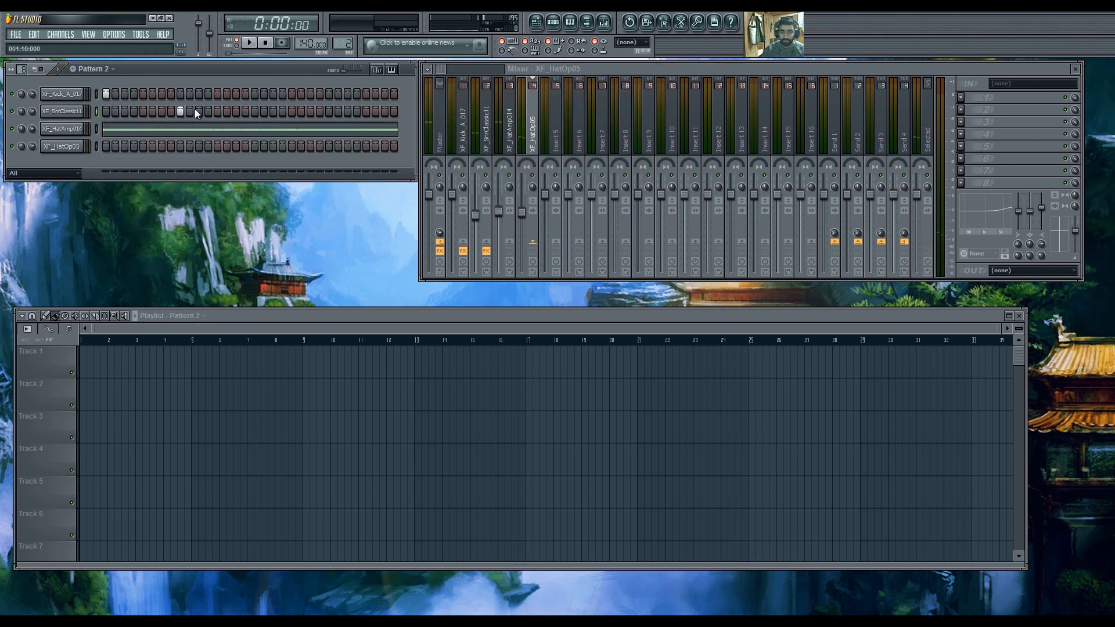
In Pattern 2, add a kick at step 17 and a snare at step 25, and start playback.
click(255, 94)
click(329, 110)
key(space)
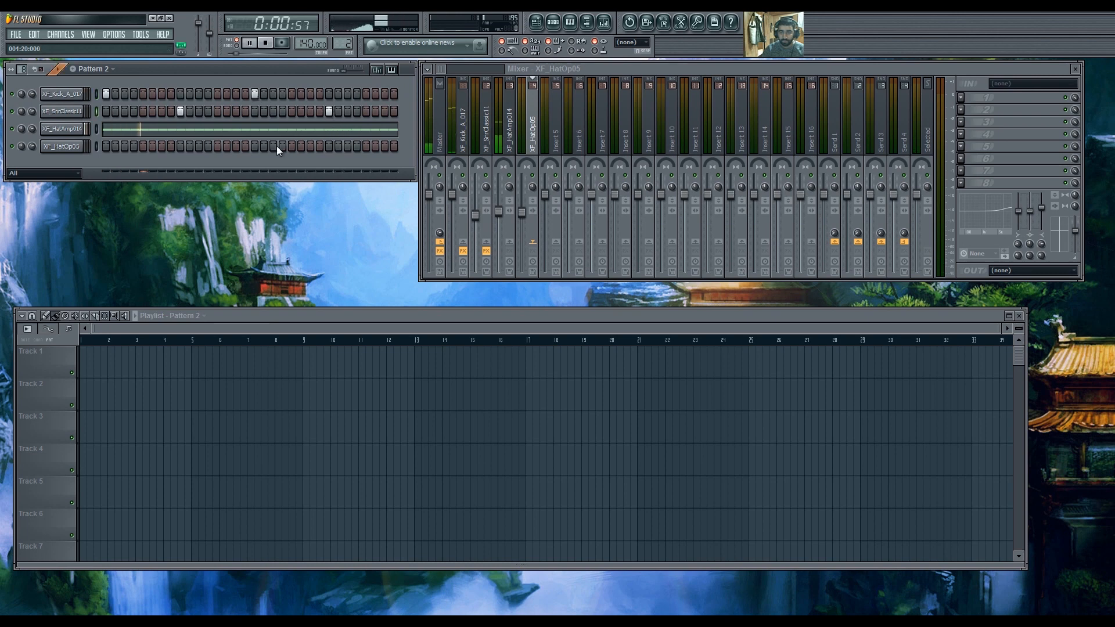
Try a Pattern 2 kick at step 3, move it to step 4, and add kicks at steps 15, 20 and 31.
click(124, 94)
key(space)
click(133, 94)
key(space)
click(281, 94)
click(237, 93)
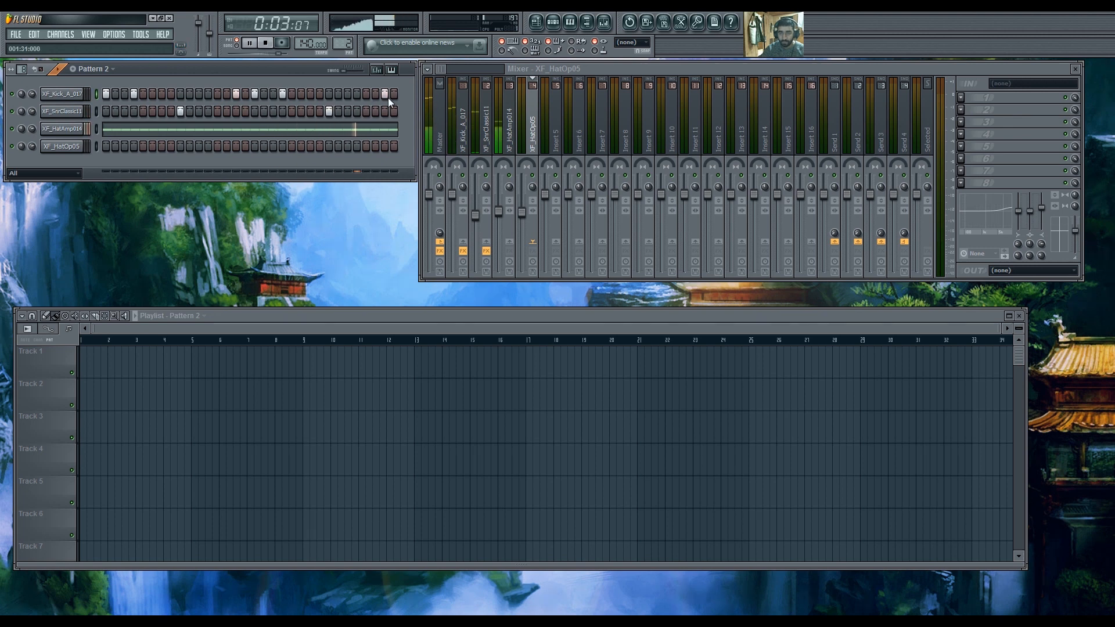
Complete the Pattern 2 kick roll with step 32, lower the velocities of steps 31 and 32 in a rising ramp, and stop playback.
click(377, 70)
drag(386, 153, 394, 136)
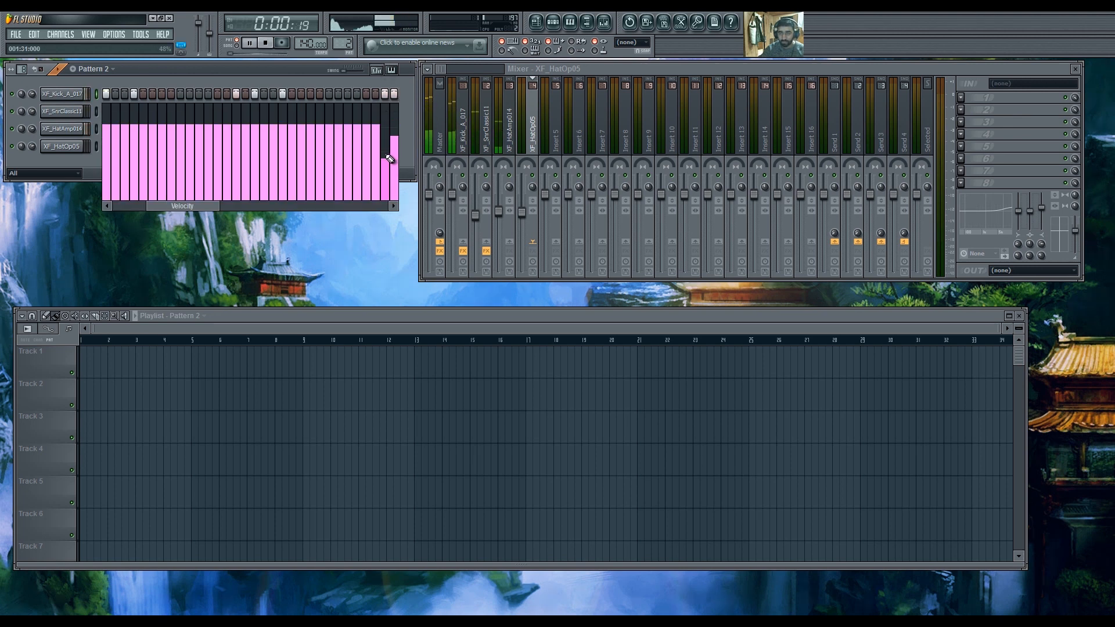
click(377, 70)
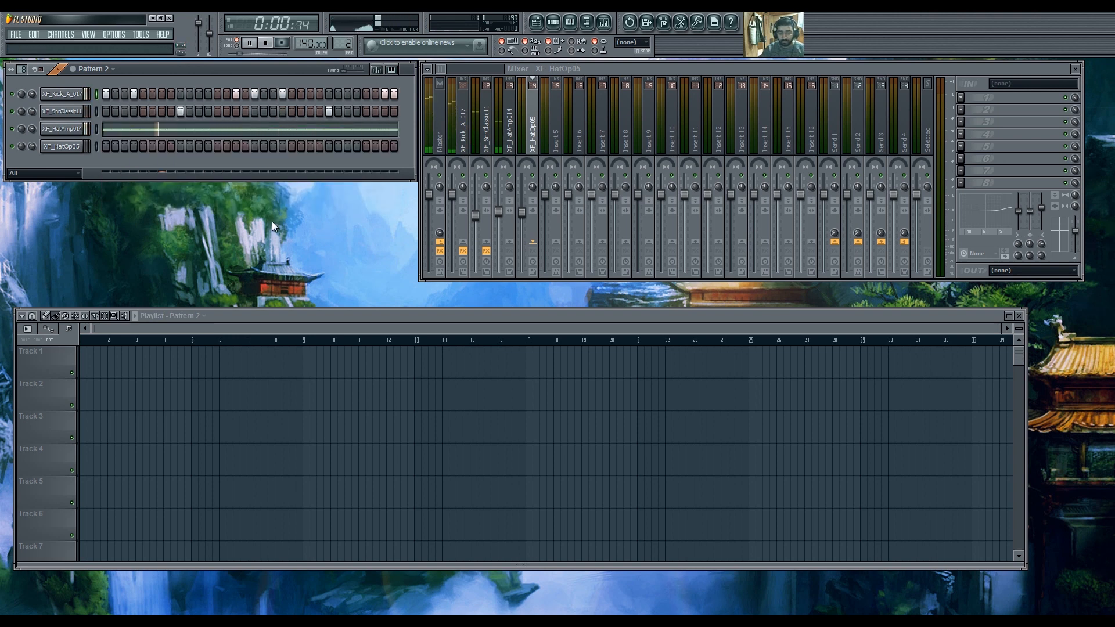
key(space)
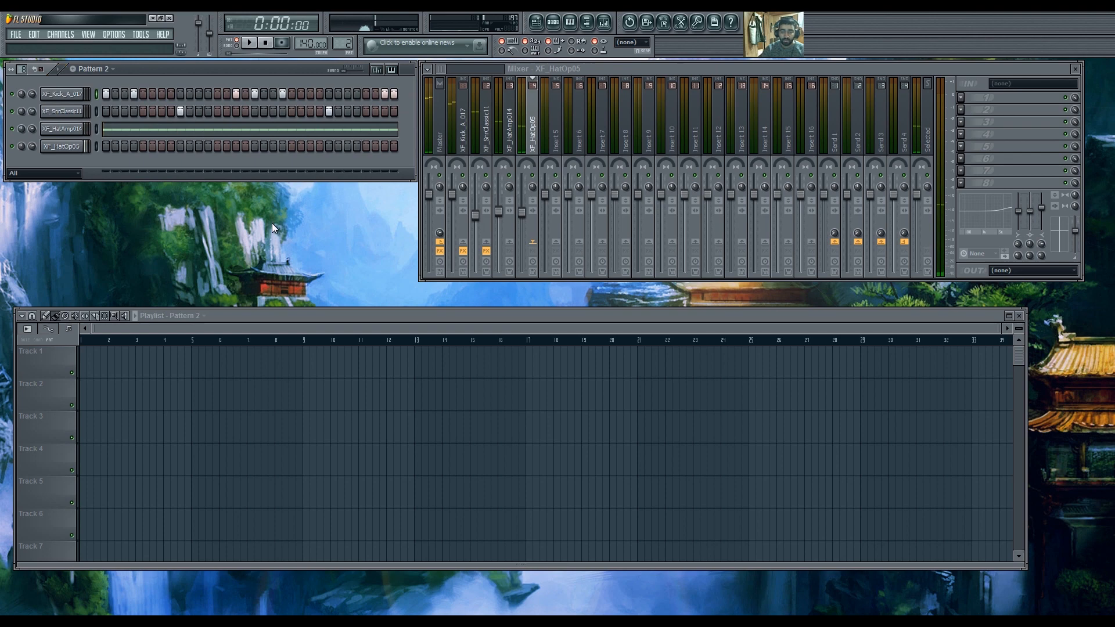
Create the empty Pattern 3, add a Nexus channel, and reposition its plugin window.
key(F4)
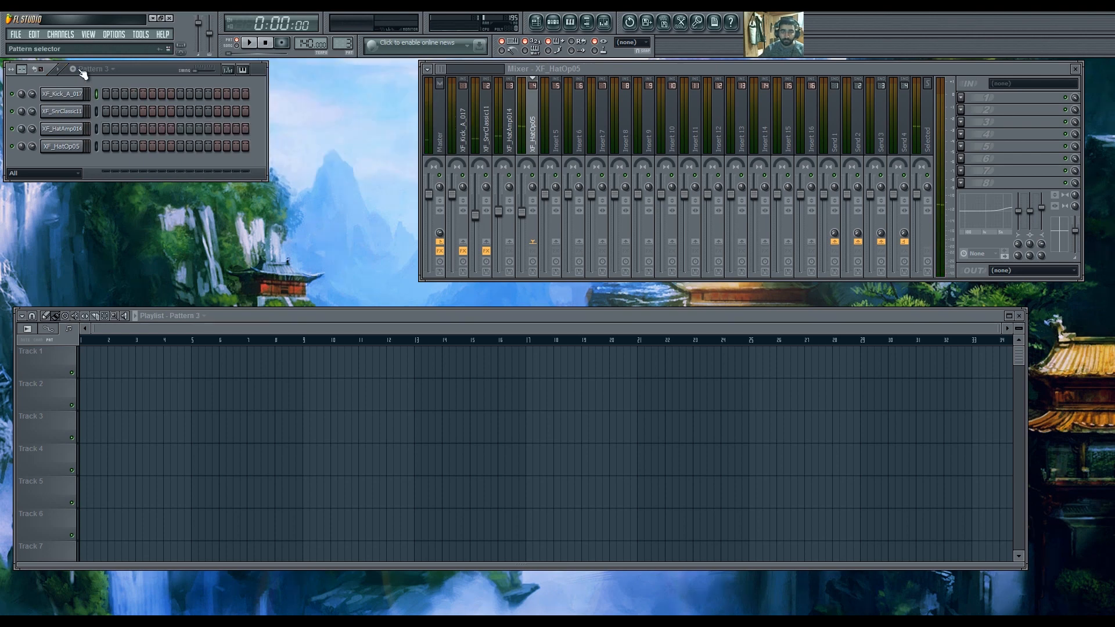
click(59, 34)
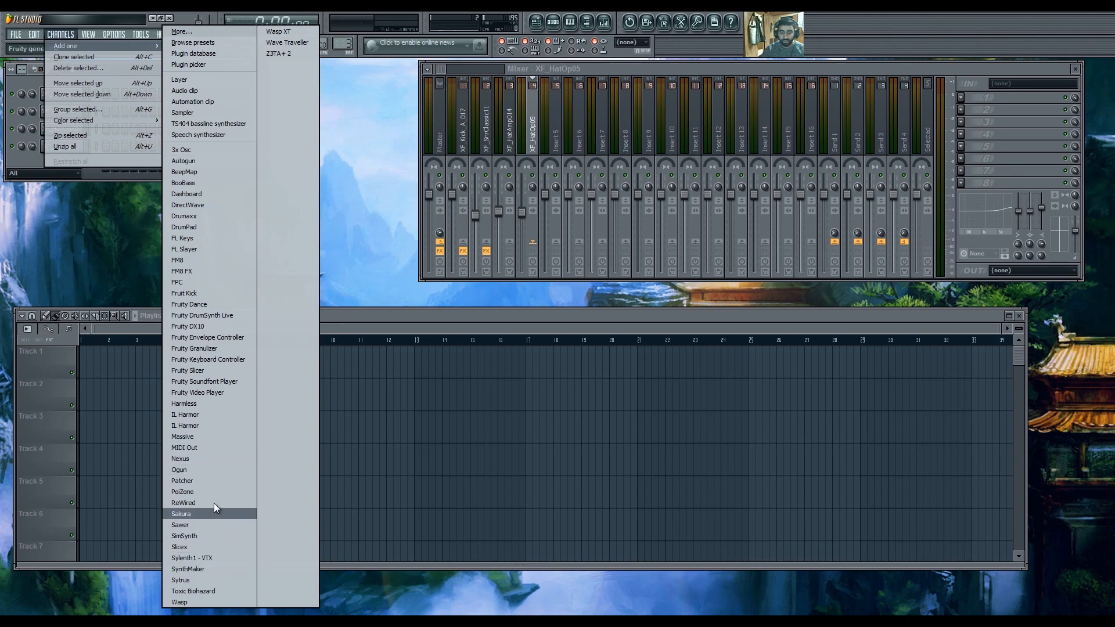
click(215, 460)
drag(289, 144, 533, 209)
drag(458, 213, 477, 189)
Select the LD Chord Lead 2 preset in the Single Layer Leads category of Nexus and close the plugin.
scroll(459, 253, down, 2)
scroll(469, 284, up, 2)
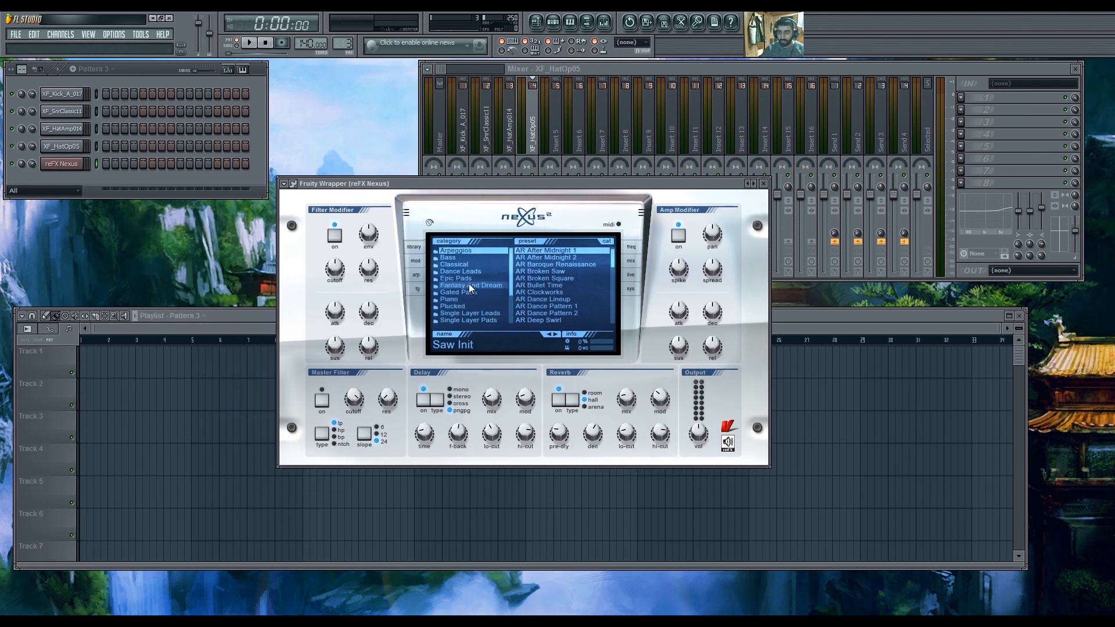
click(469, 314)
click(570, 314)
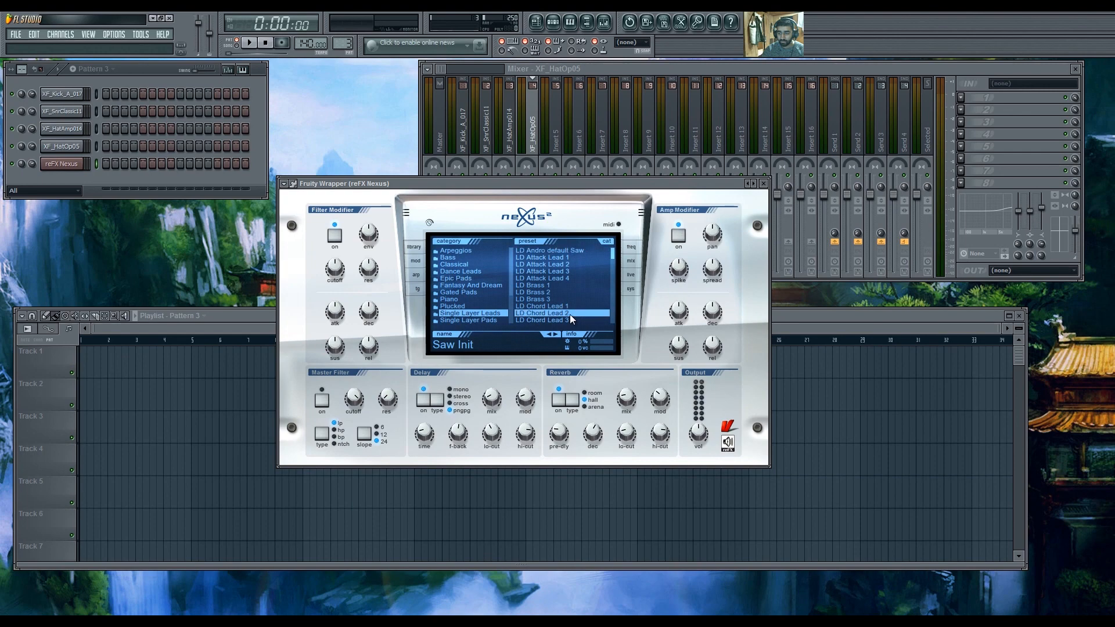
click(764, 184)
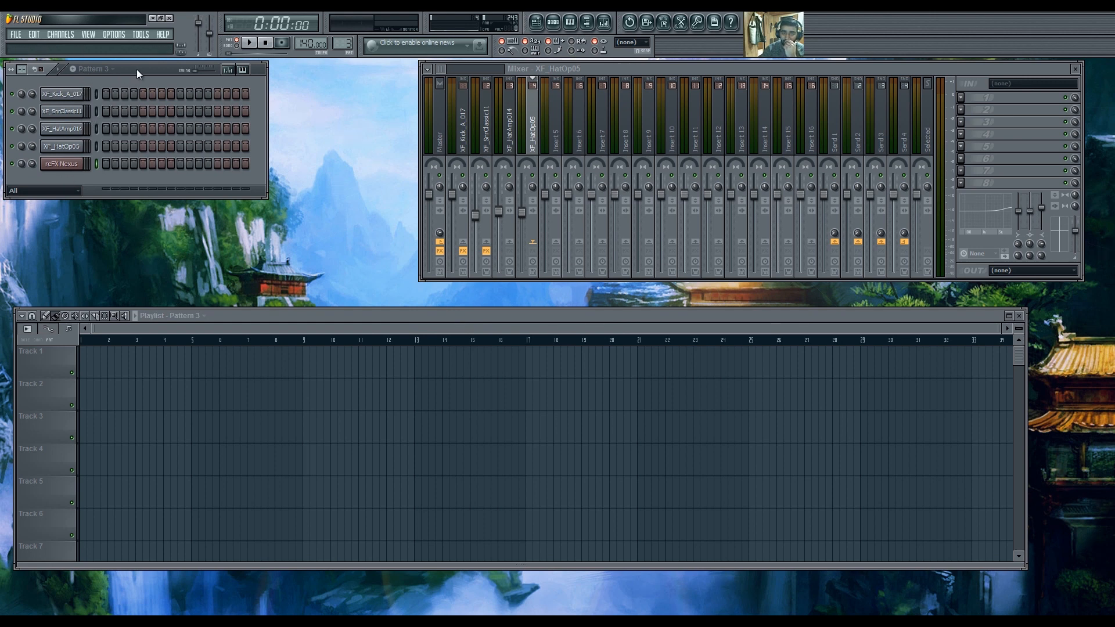
Add a Massive channel, move its window clear of the channel list, look through the recent sounds, and close it.
click(65, 34)
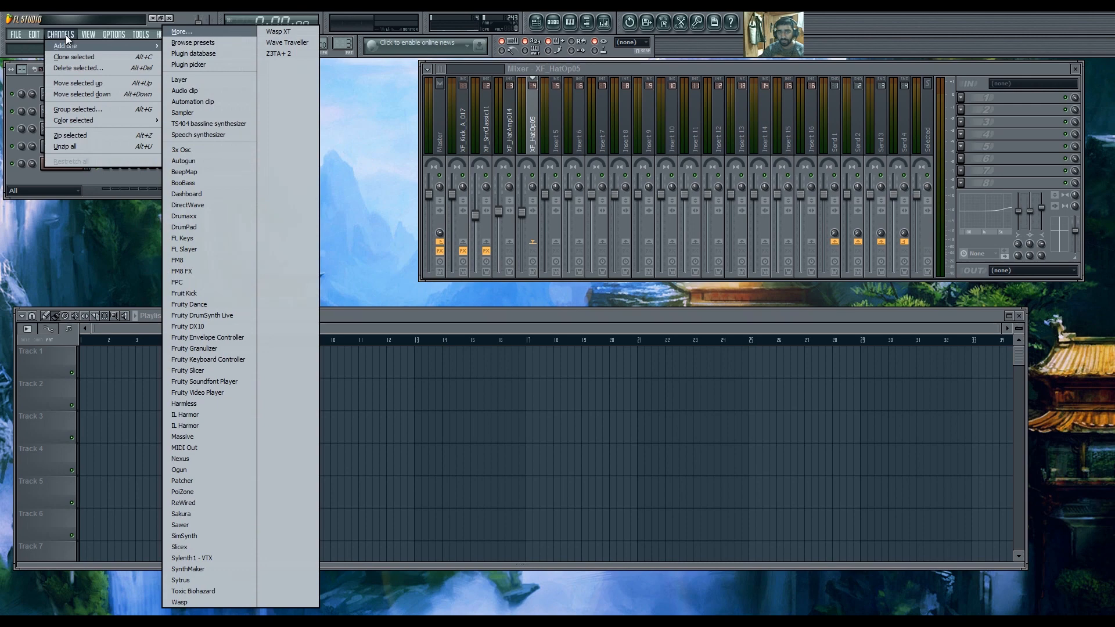
click(213, 436)
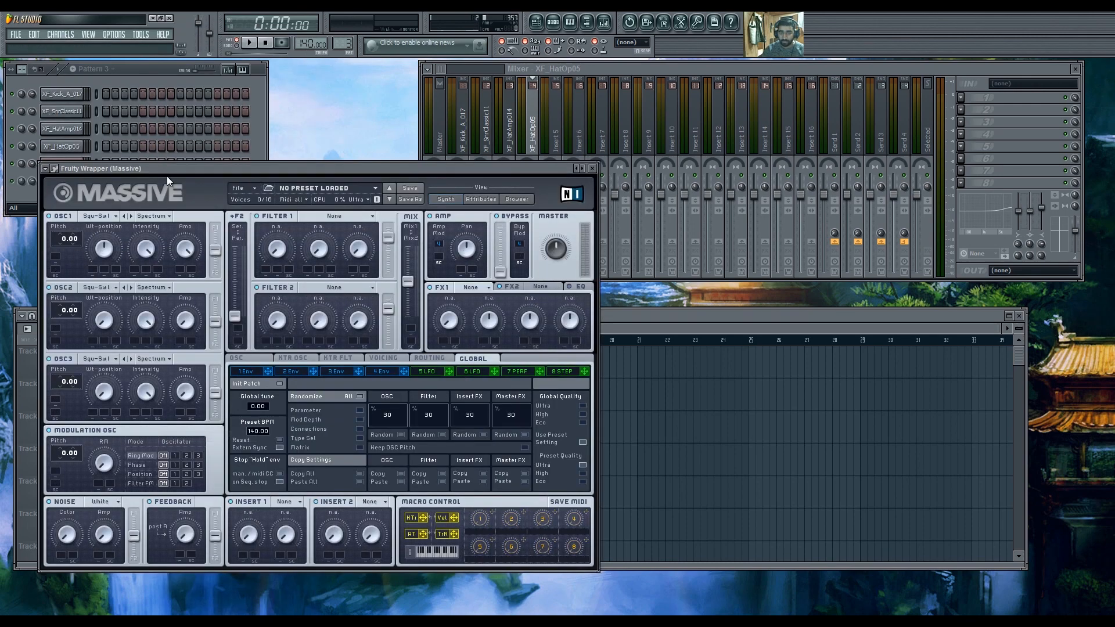
drag(200, 172, 442, 77)
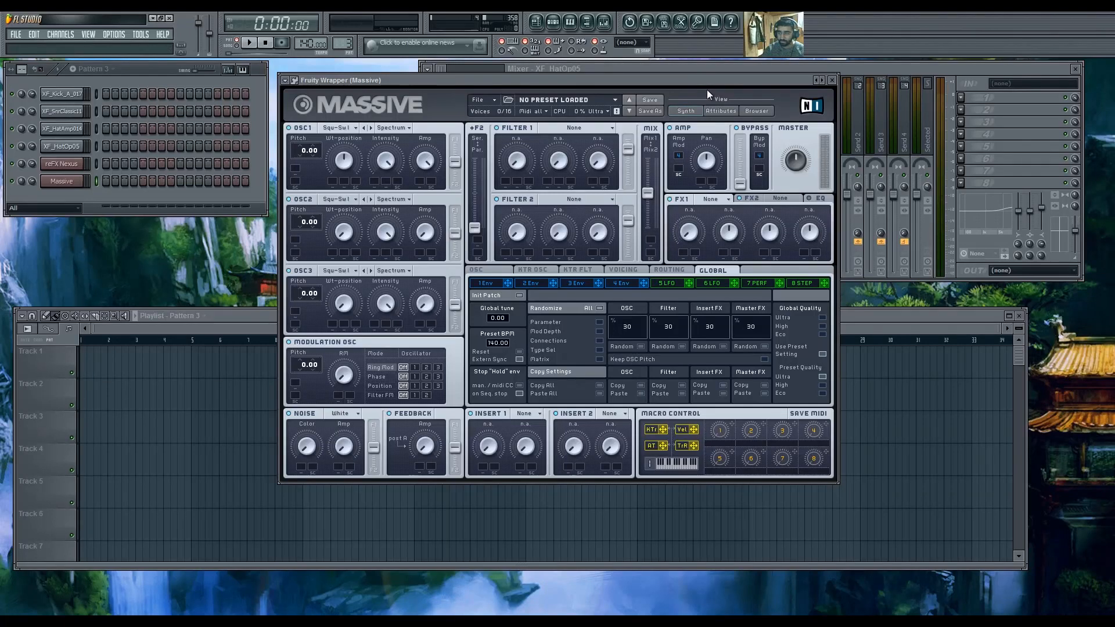
click(477, 101)
mouse_move(512, 114)
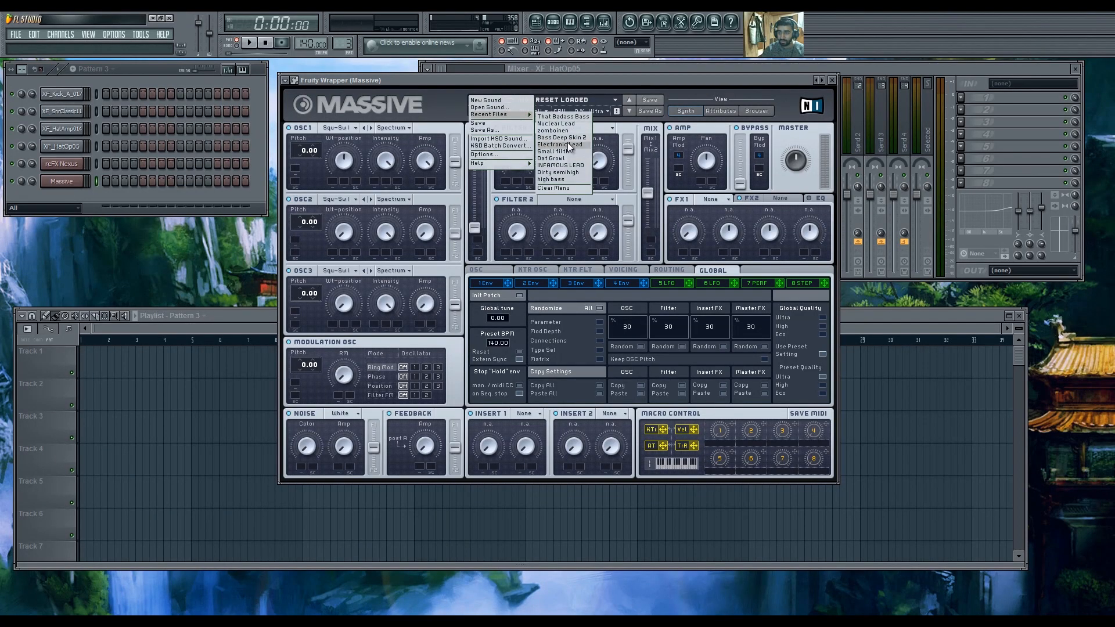
click(682, 82)
click(833, 80)
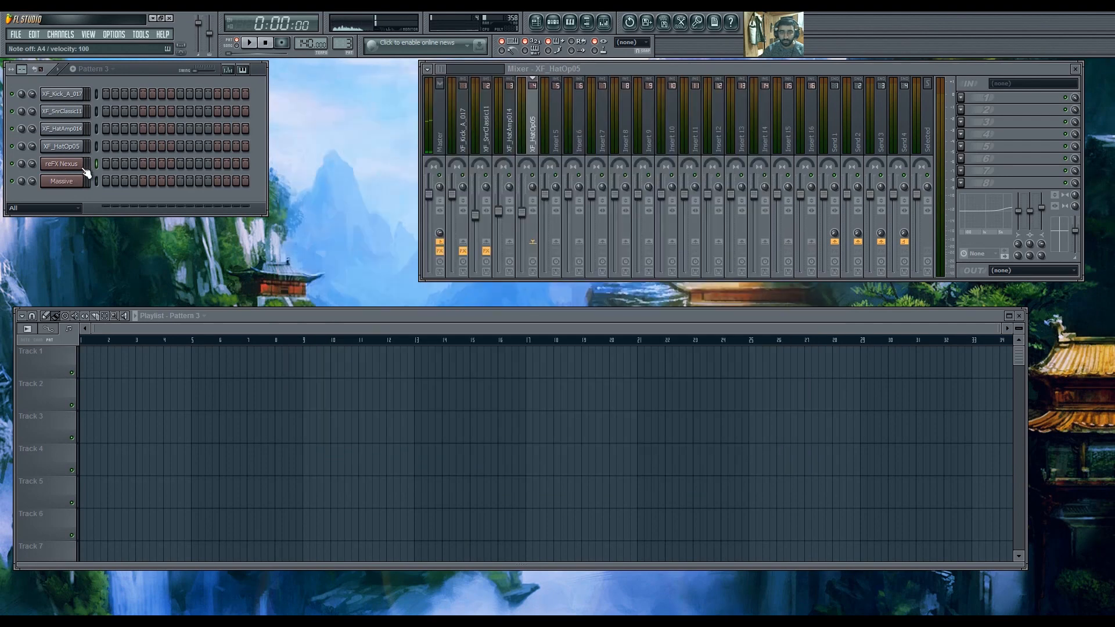
Reopen reFX Nexus and load PN Ballad Grand Piano from the Piano category.
click(59, 165)
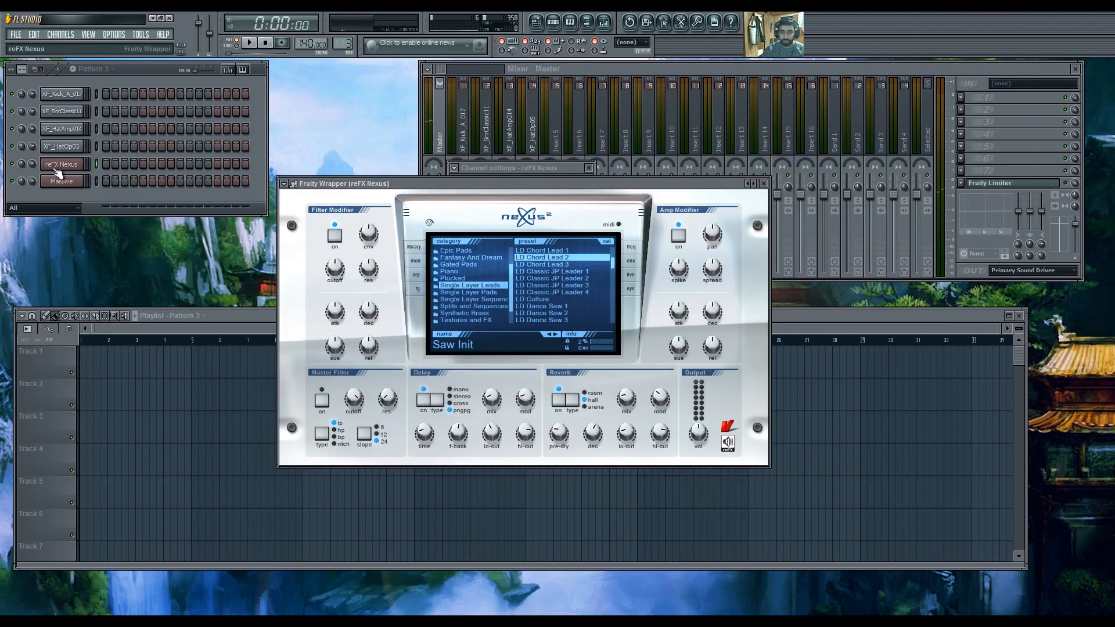
click(489, 265)
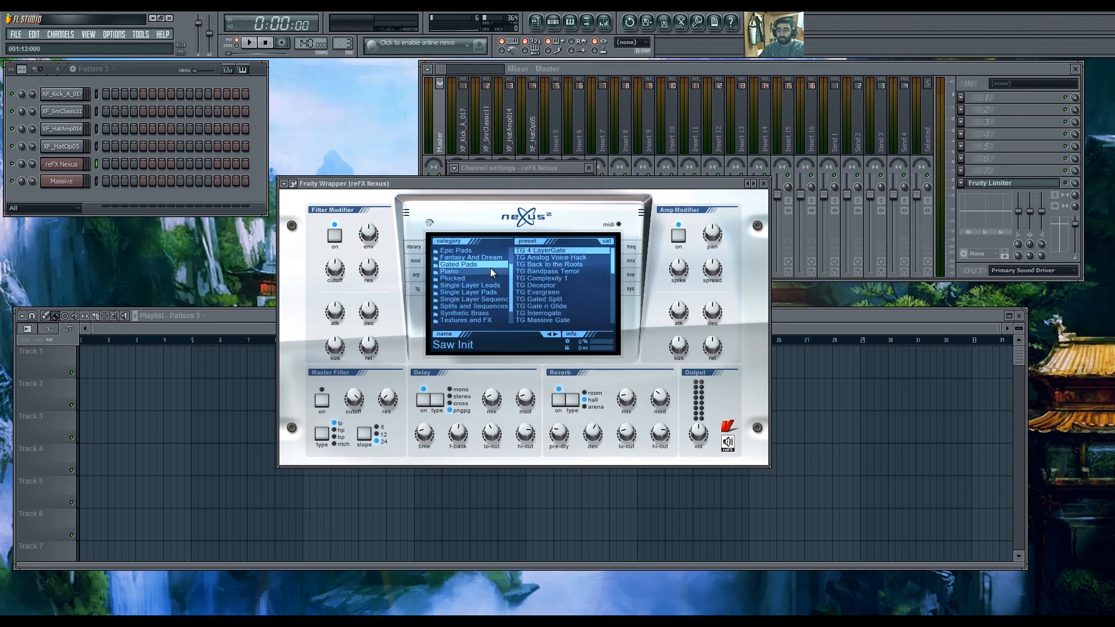
click(491, 272)
click(563, 278)
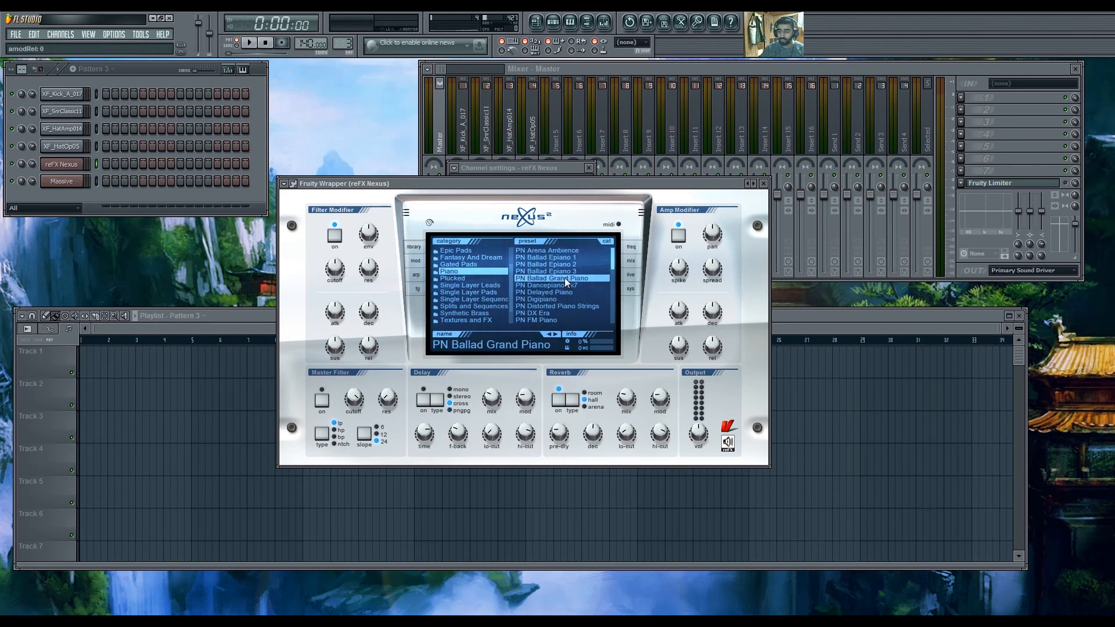
Lower the Nexus reverb mix to 11 while playing test notes, and close the plugin and its channel settings.
key(b)
drag(632, 402, 633, 420)
key(v)
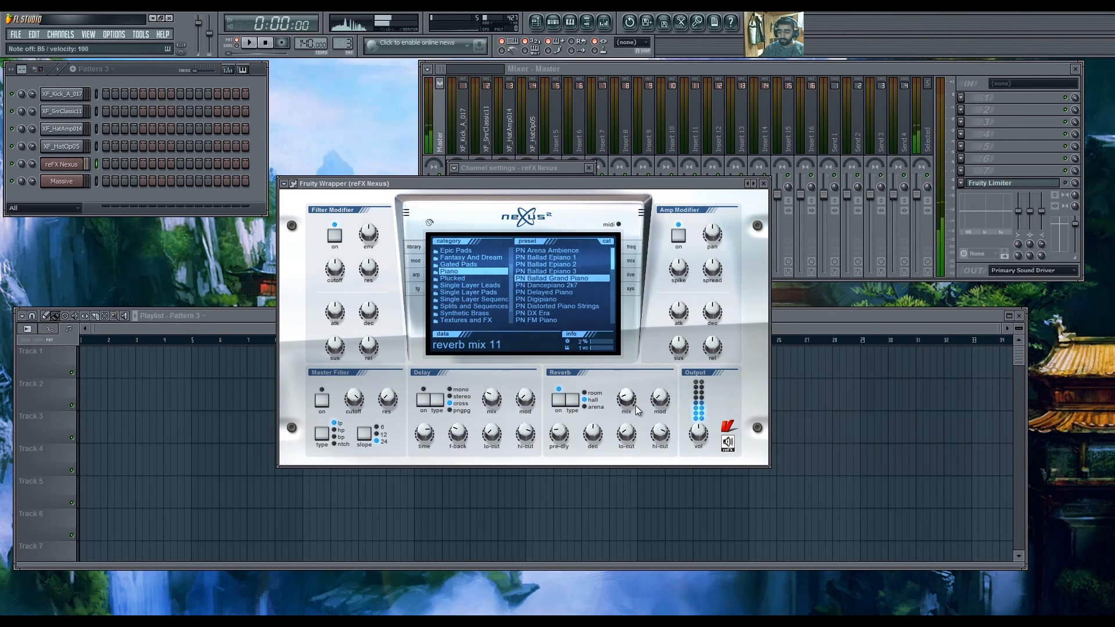
click(764, 184)
click(589, 168)
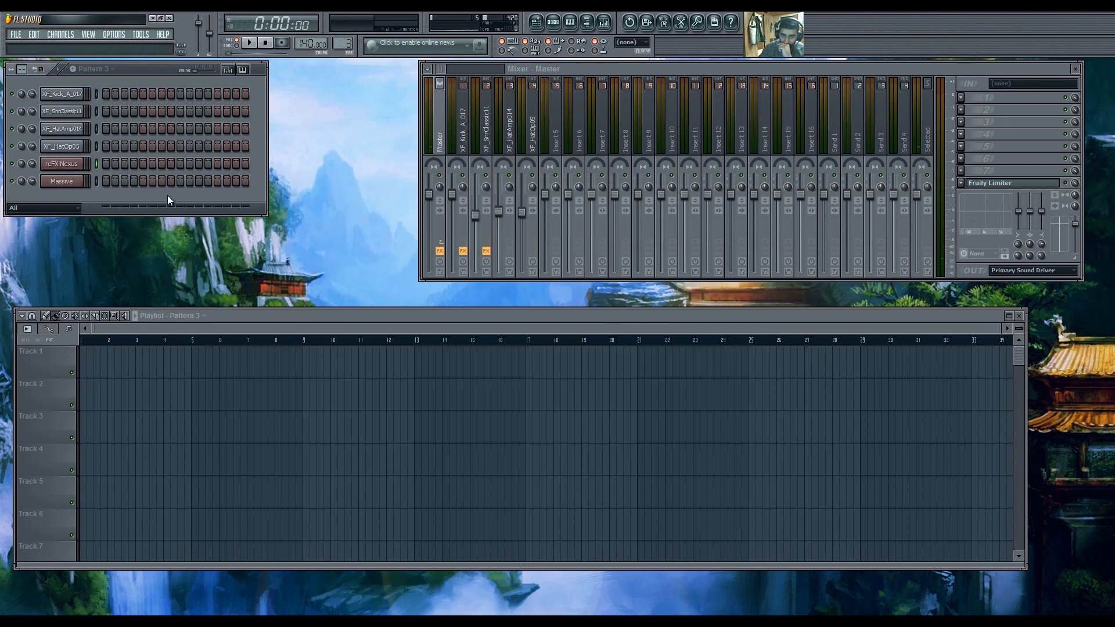
Load the recent sound That Badass Bass into Massive, and close the plugin and its channel settings.
drag(138, 70, 136, 68)
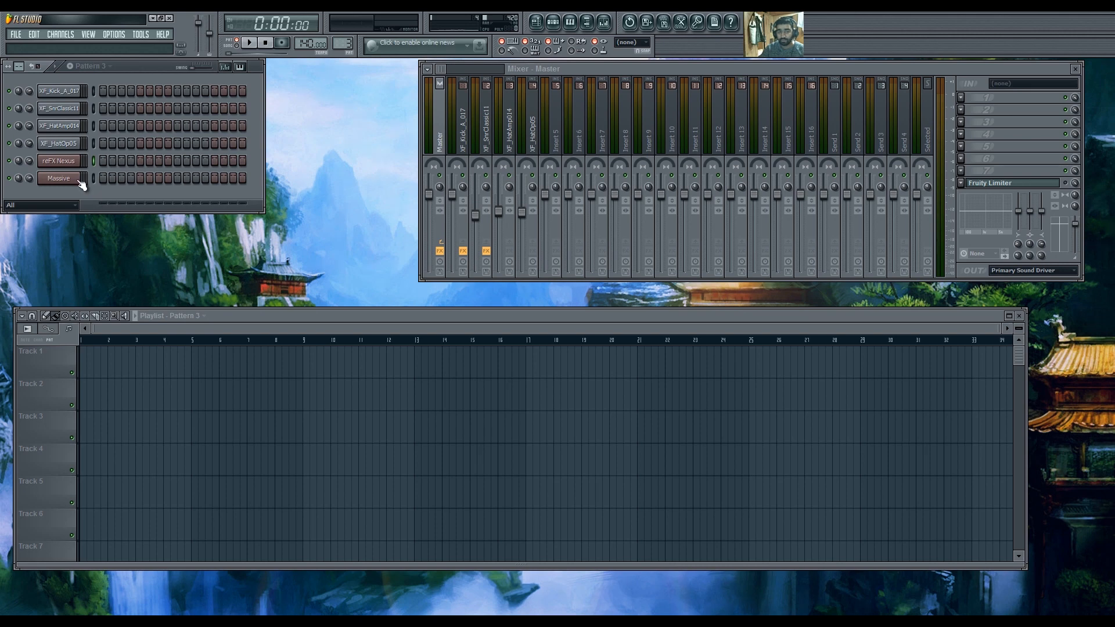
click(61, 179)
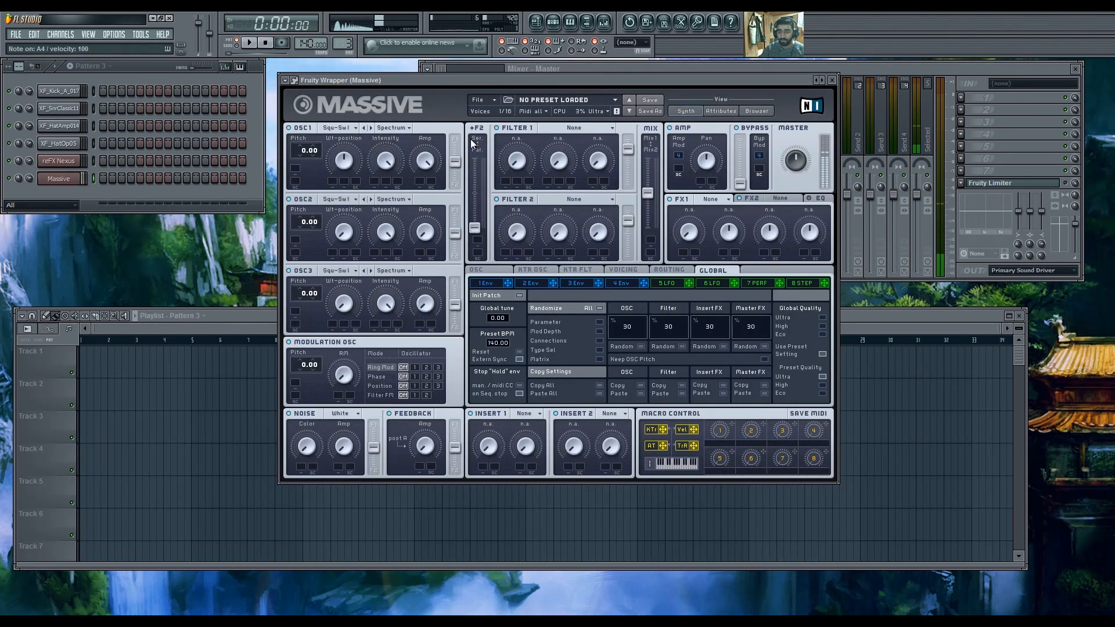
click(476, 101)
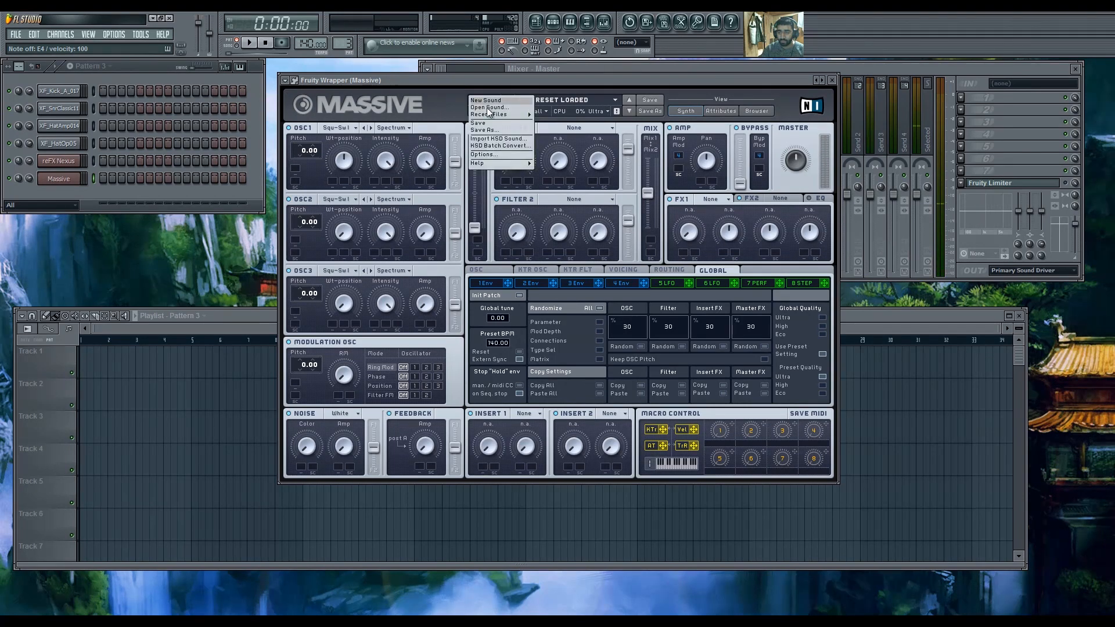
mouse_move(494, 114)
click(547, 119)
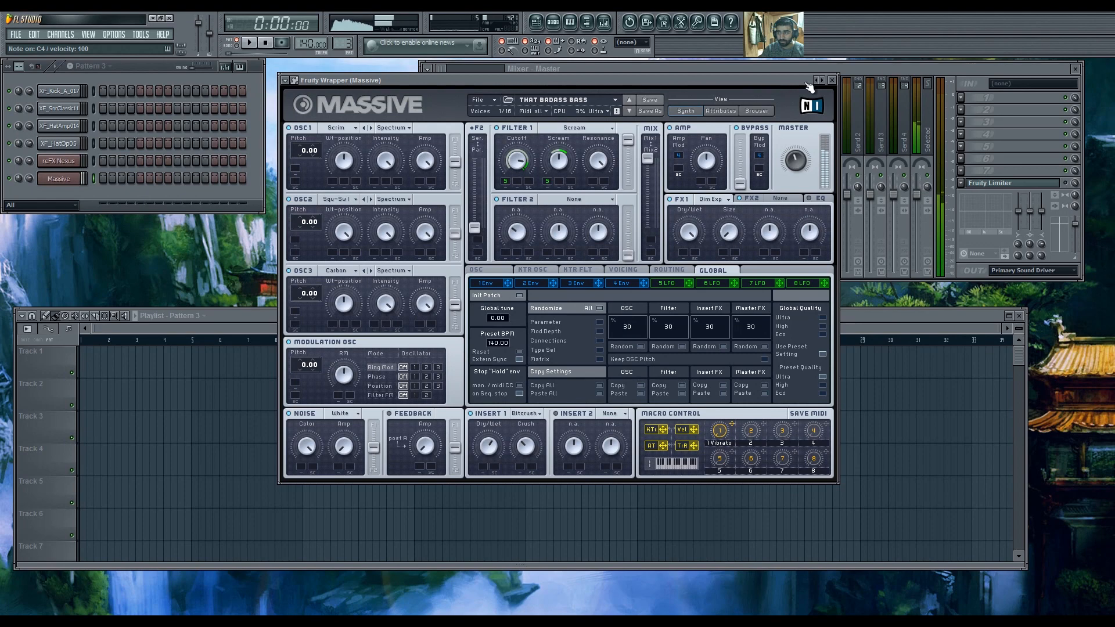
click(832, 81)
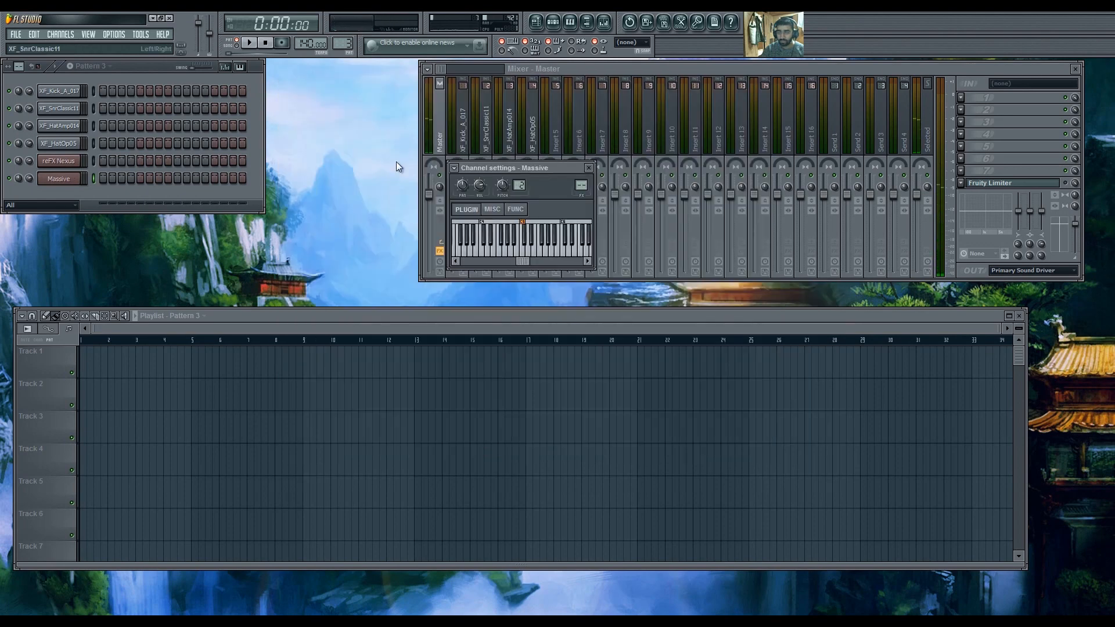
click(588, 168)
Select the reFX Nexus channel and link it to mixer track Insert 6.
click(93, 178)
click(94, 161)
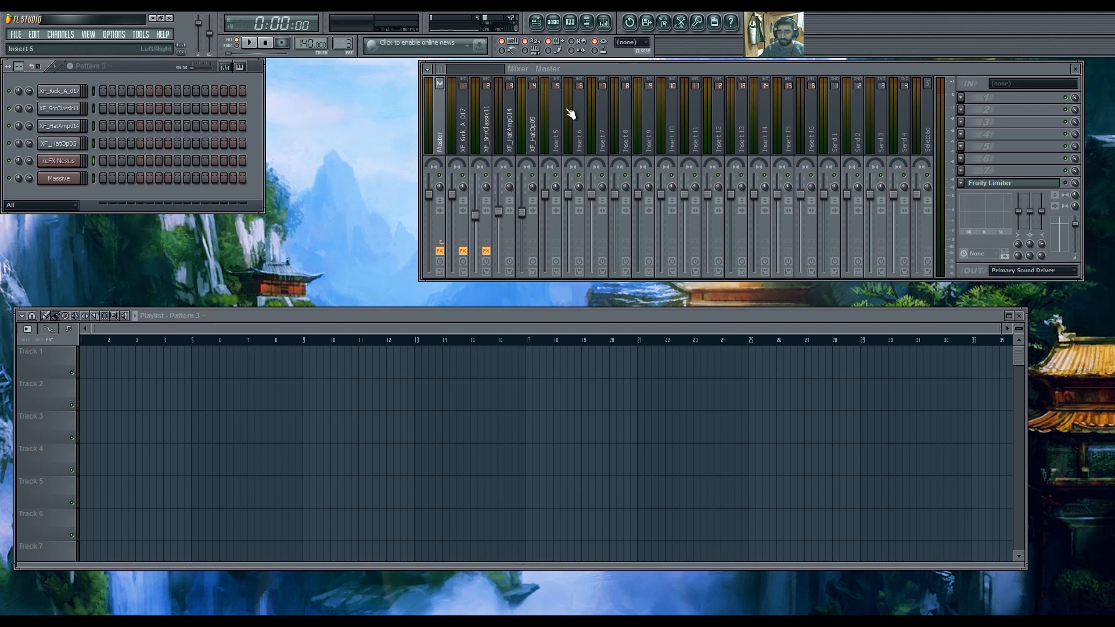
click(551, 125)
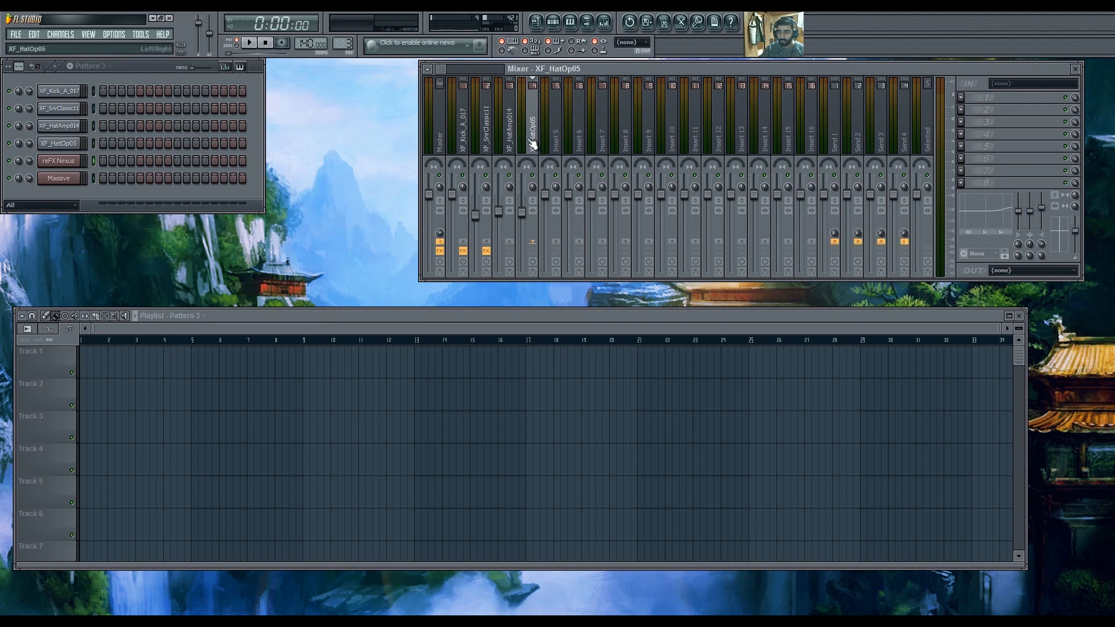
click(579, 139)
right_click(578, 122)
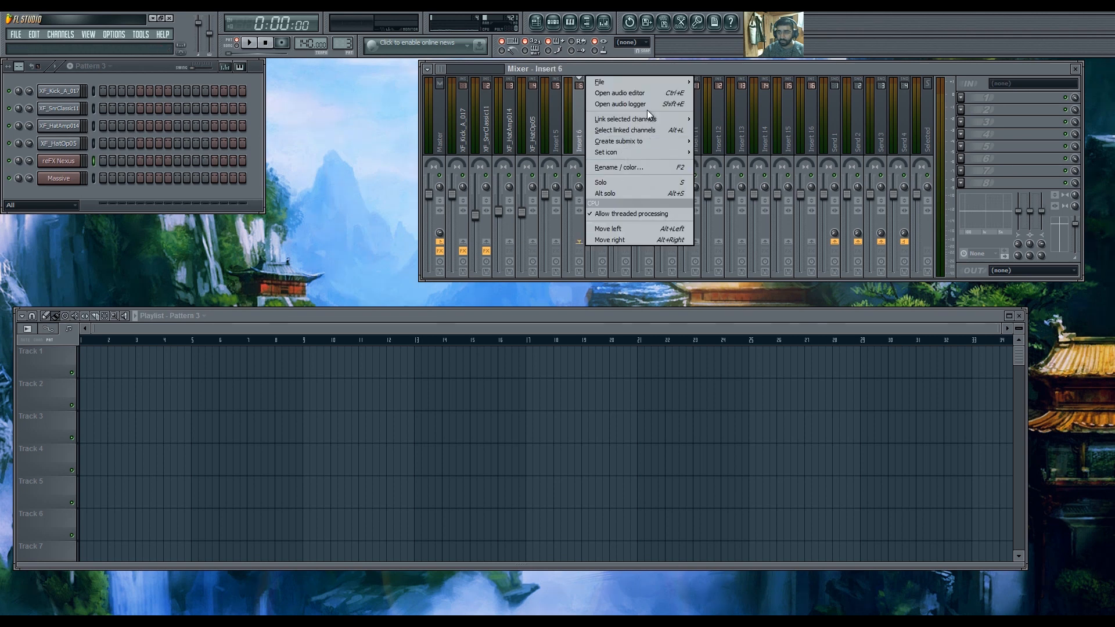
mouse_move(657, 118)
click(758, 121)
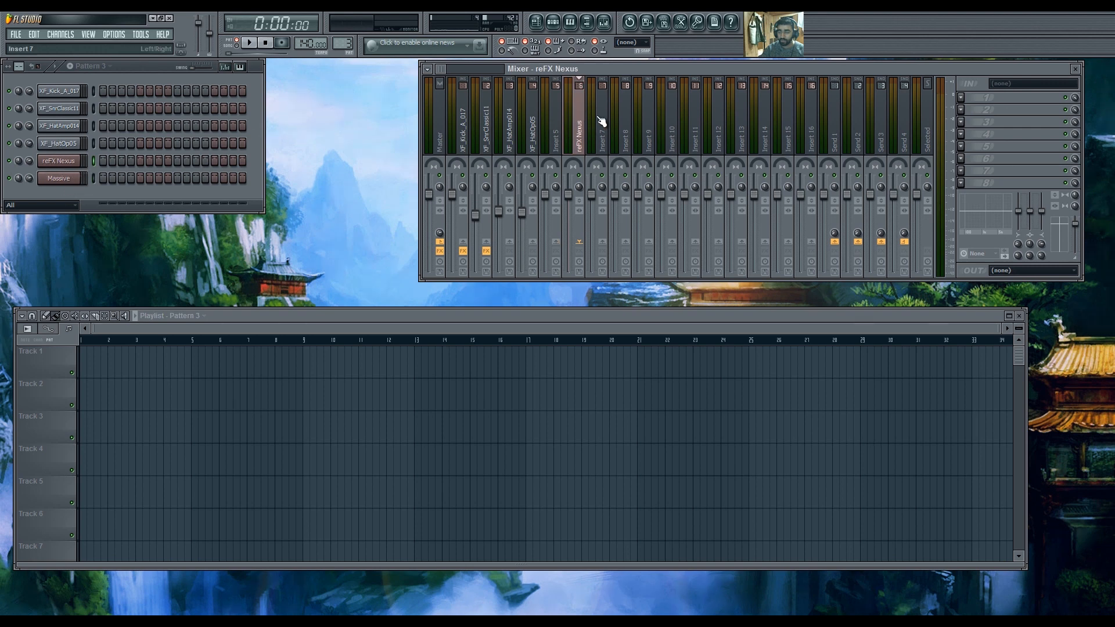
Select the Massive channel and link it to mixer track Insert 9.
click(96, 177)
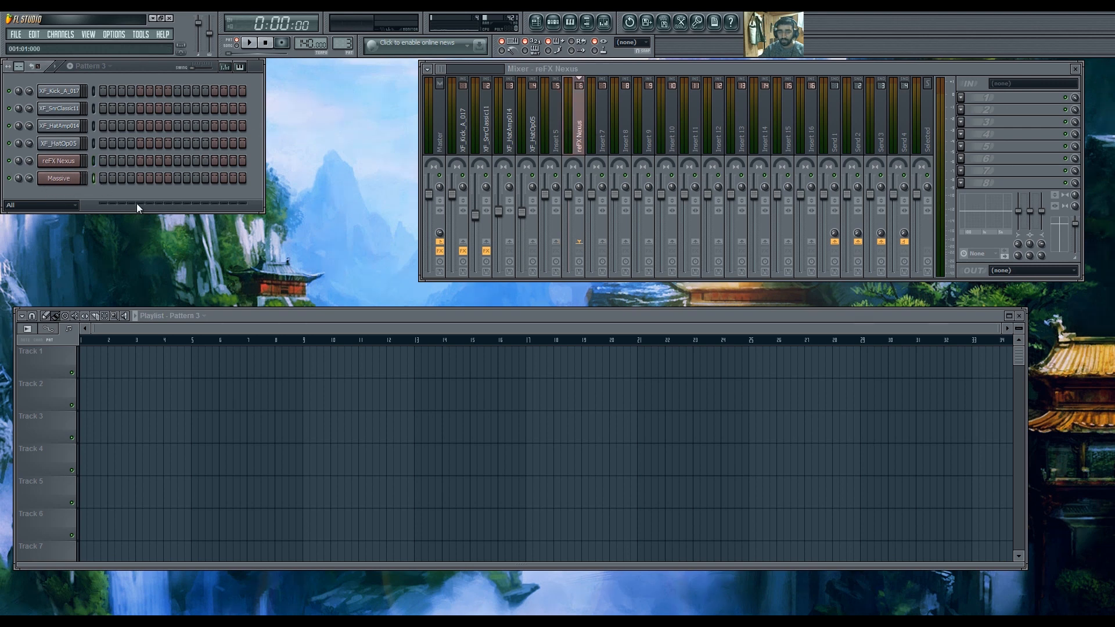
right_click(653, 116)
click(783, 123)
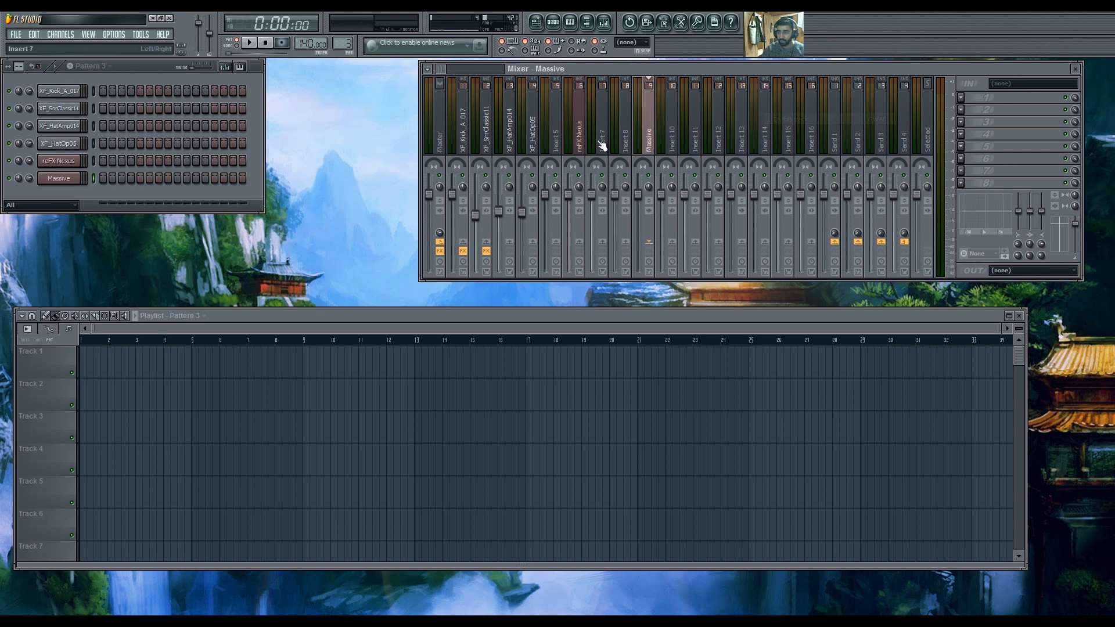
click(580, 136)
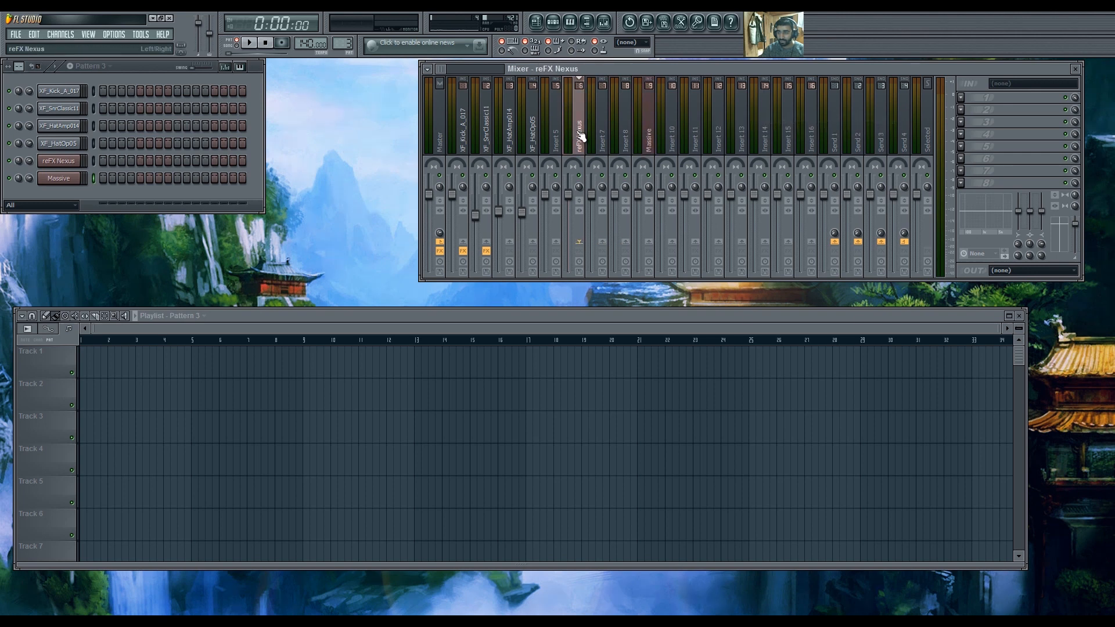
click(601, 110)
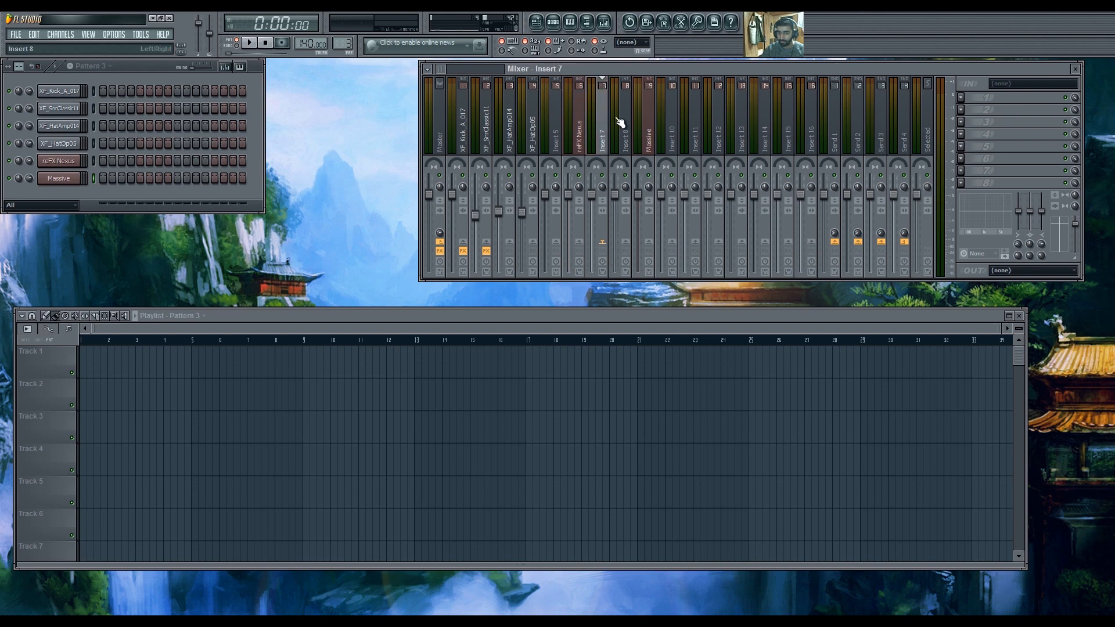
Try LD Chord Lead 3 from Single Layer Leads in reFX Nexus with test notes, and close the plugin and its channel settings.
click(73, 162)
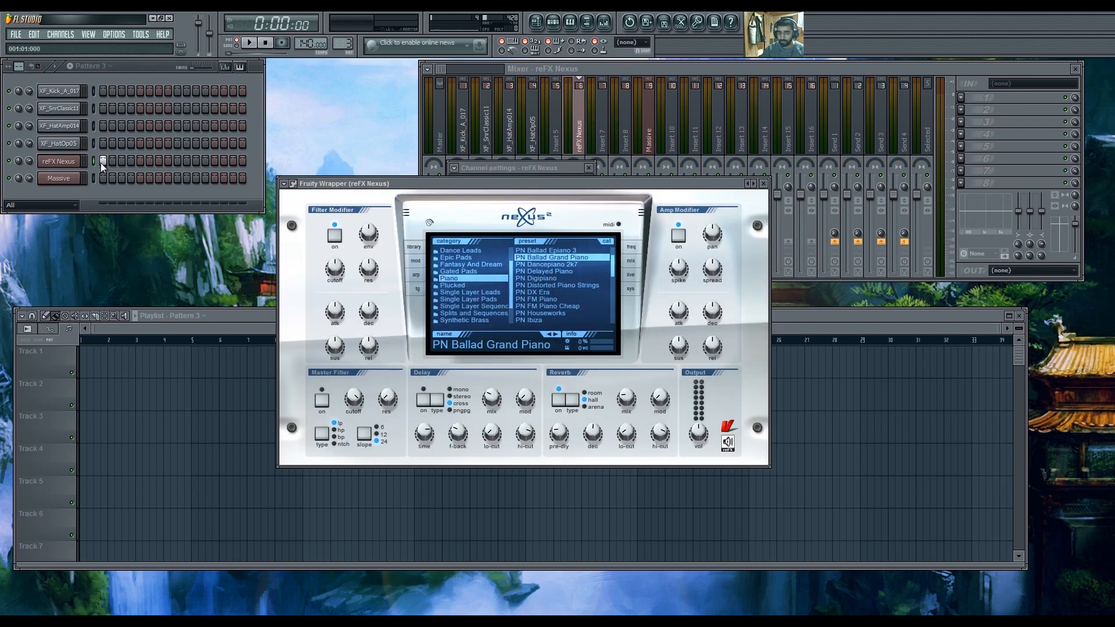
click(469, 293)
click(558, 319)
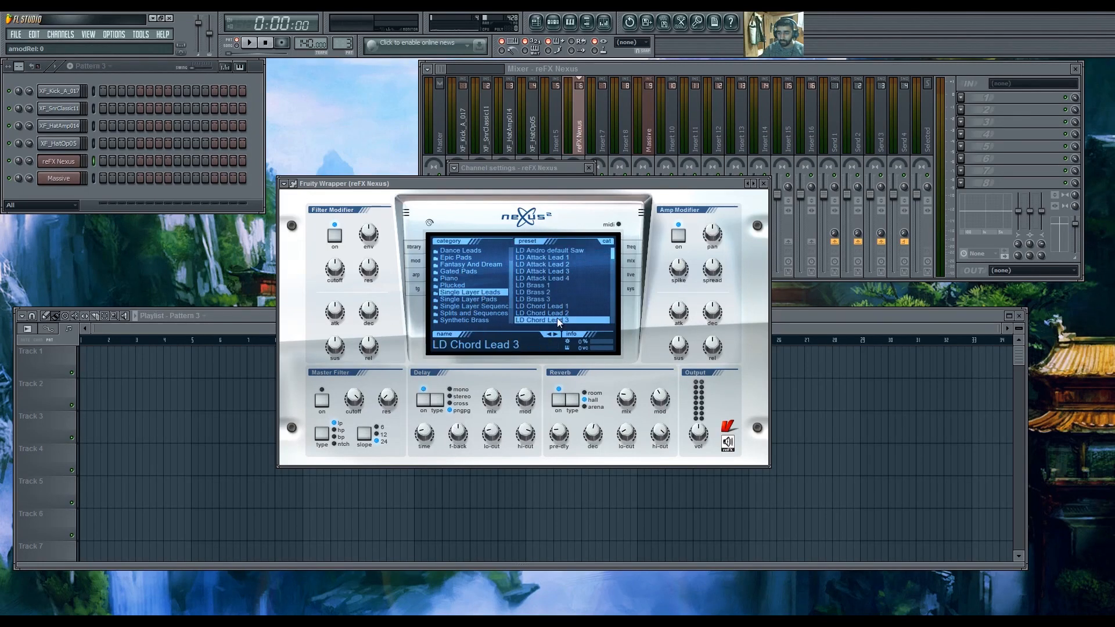
key(b)
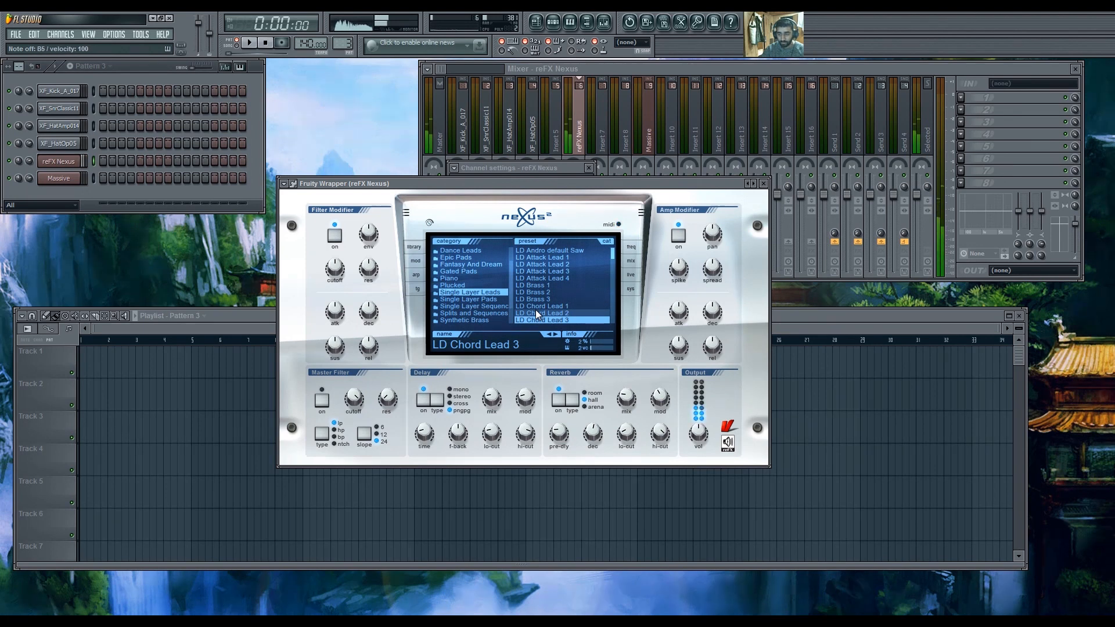
key(x)
key(n)
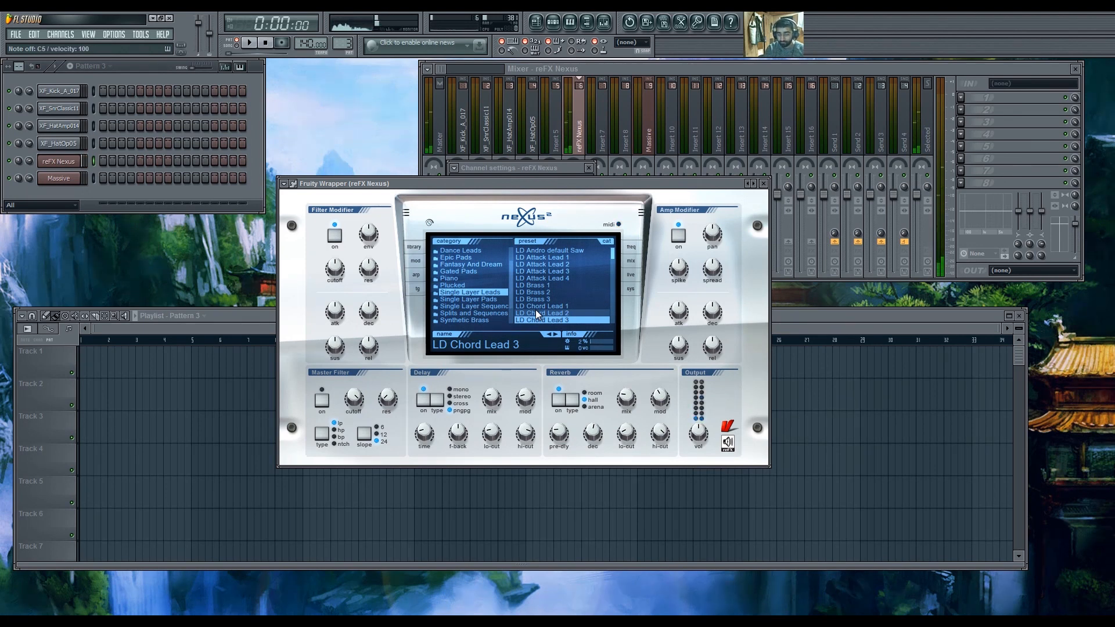
click(764, 183)
click(588, 168)
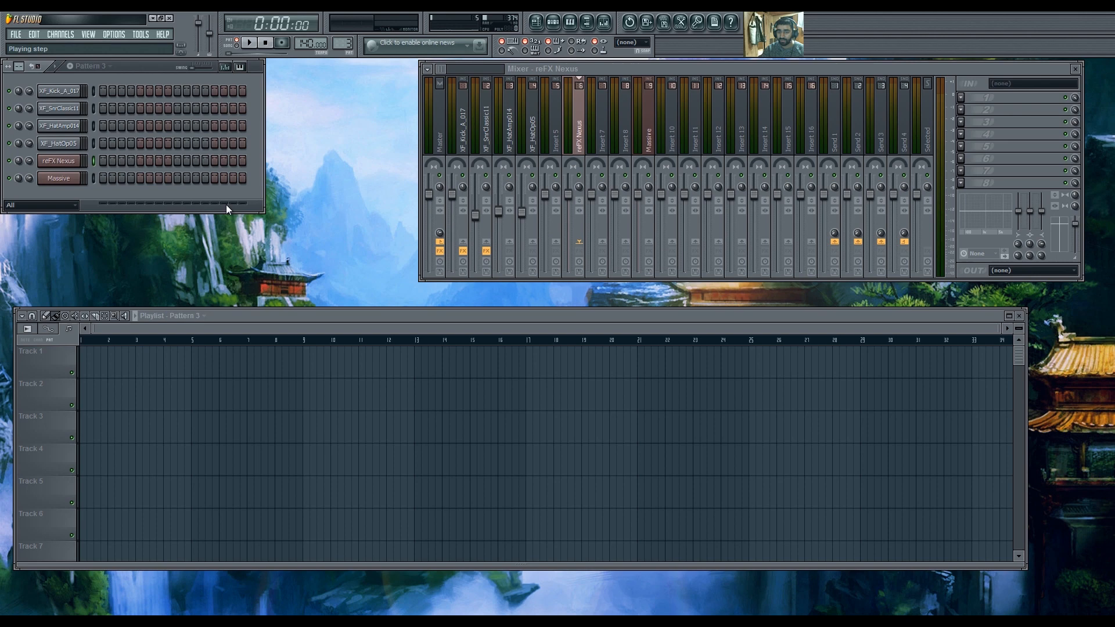
Reload PN Ballad Grand Piano from the Piano category in reFX Nexus, and close the plugin and its channel settings.
click(64, 161)
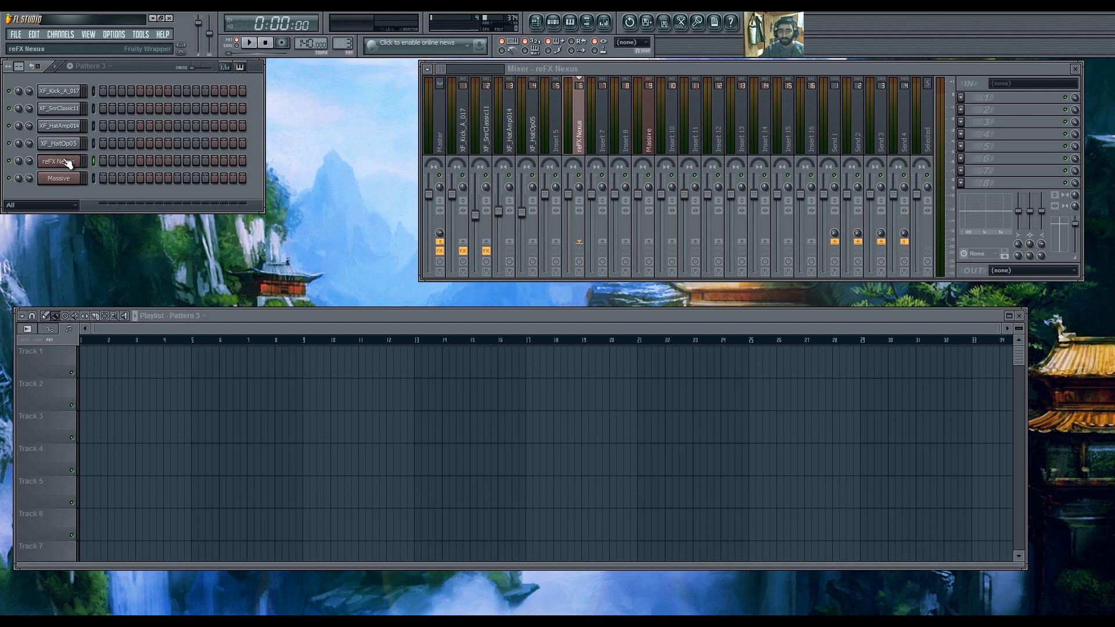
click(445, 272)
click(556, 272)
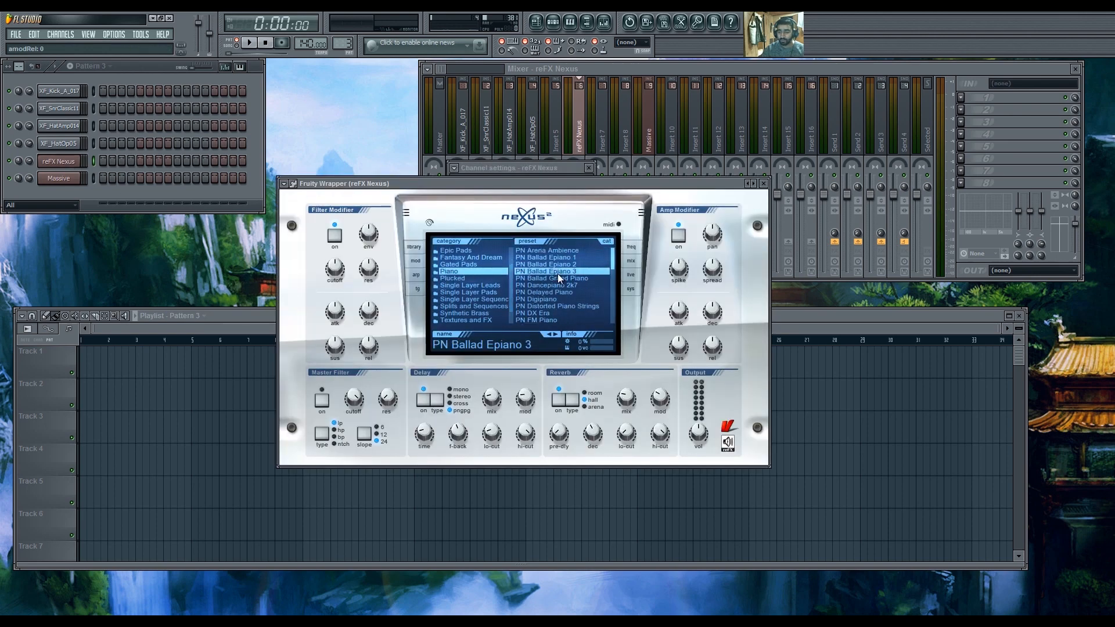
click(560, 276)
click(763, 184)
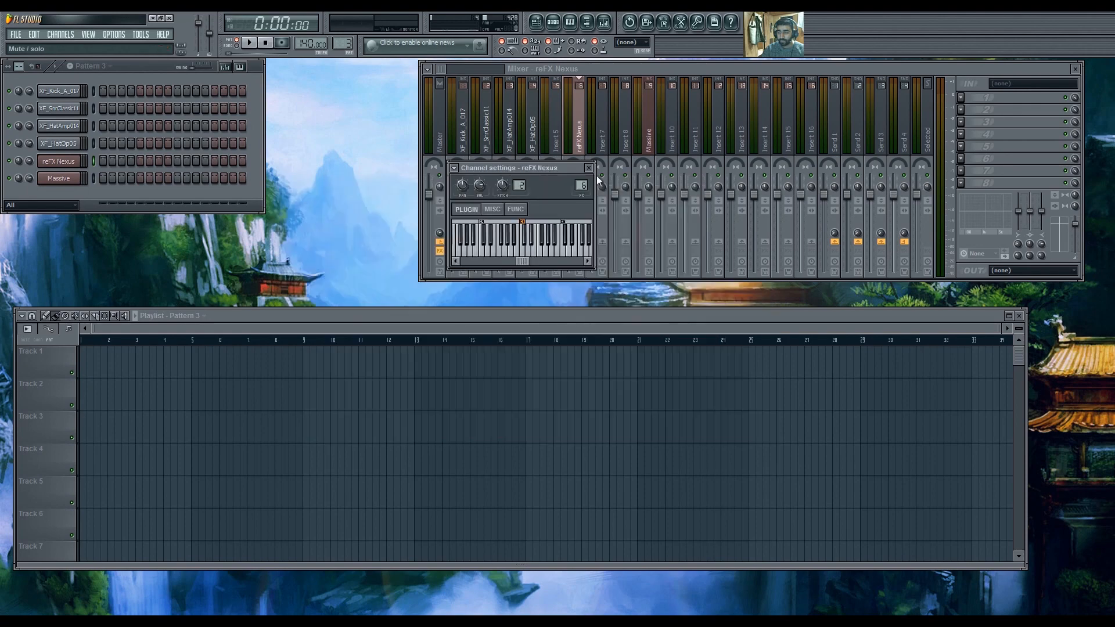
click(589, 168)
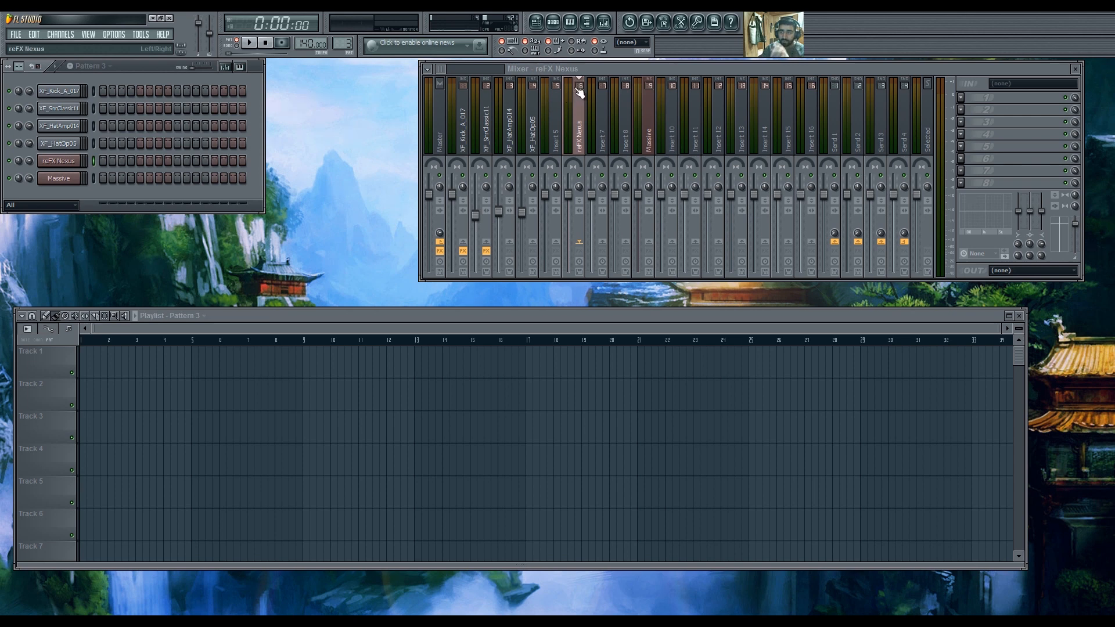
Clone the reFX Nexus channel.
right_click(598, 119)
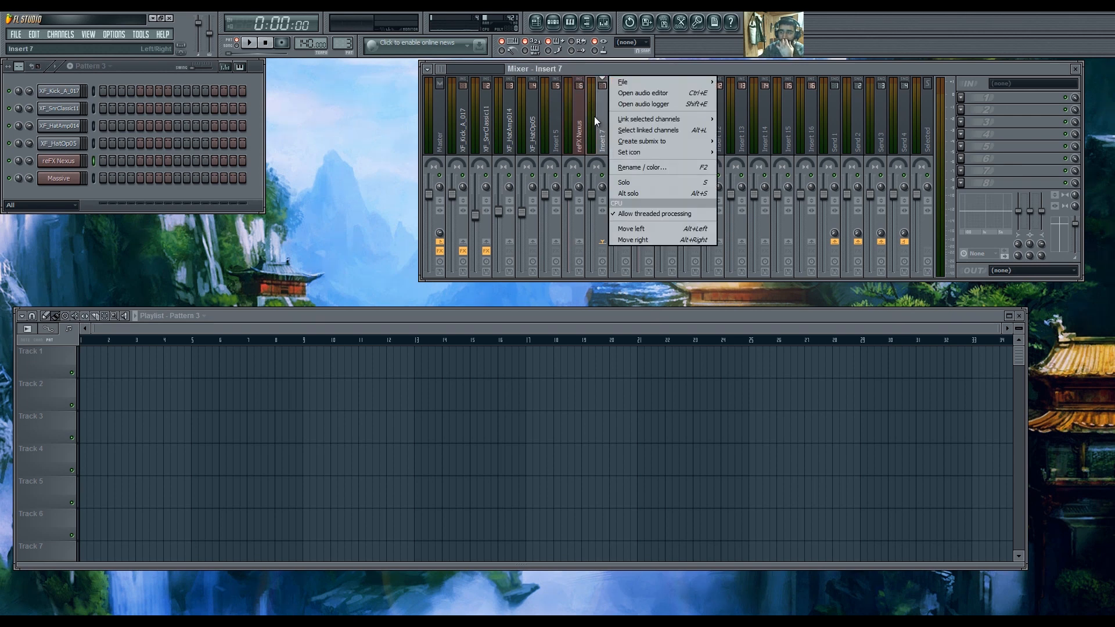
click(578, 117)
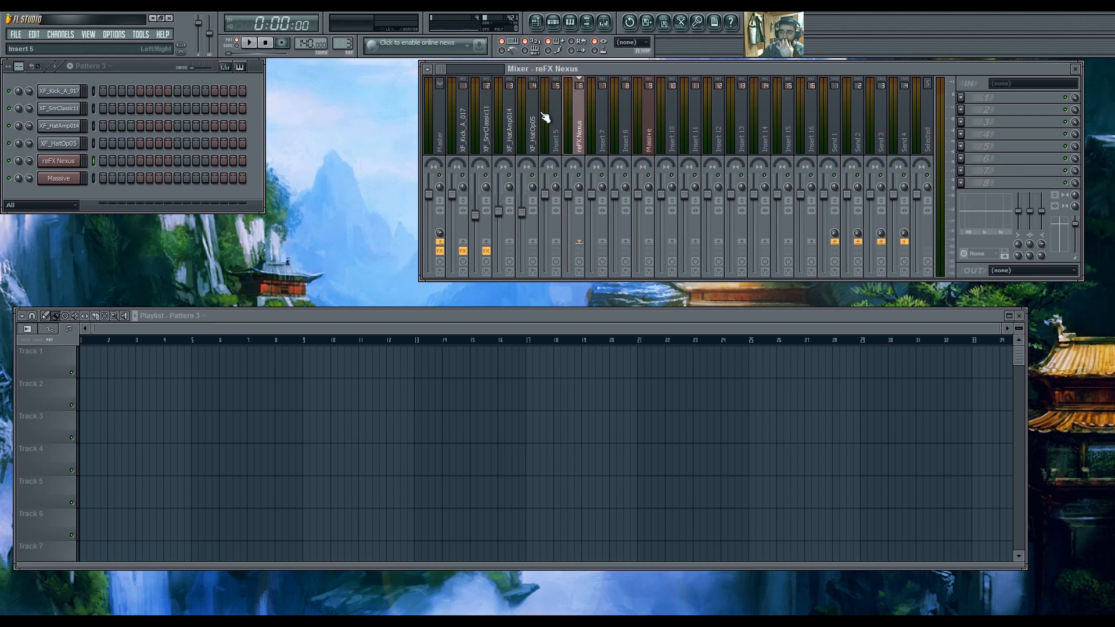
right_click(77, 159)
click(106, 291)
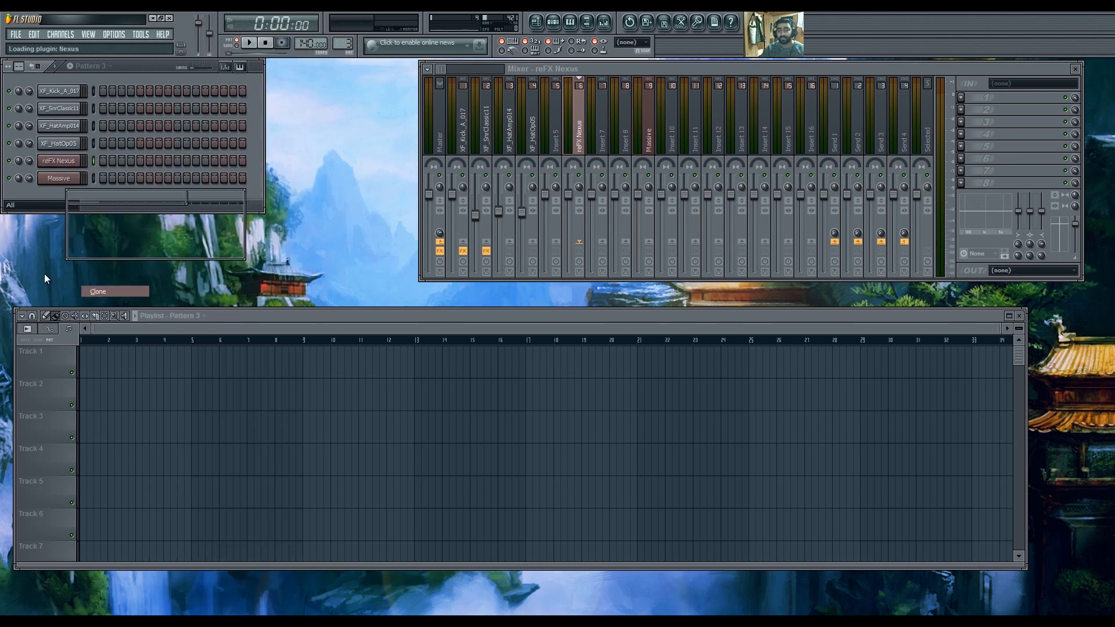
Load LD Chord Lead 3 from Single Layer Leads into the cloned Nexus channel, and close the plugin and its channel settings.
drag(186, 225, 320, 184)
click(420, 291)
click(496, 319)
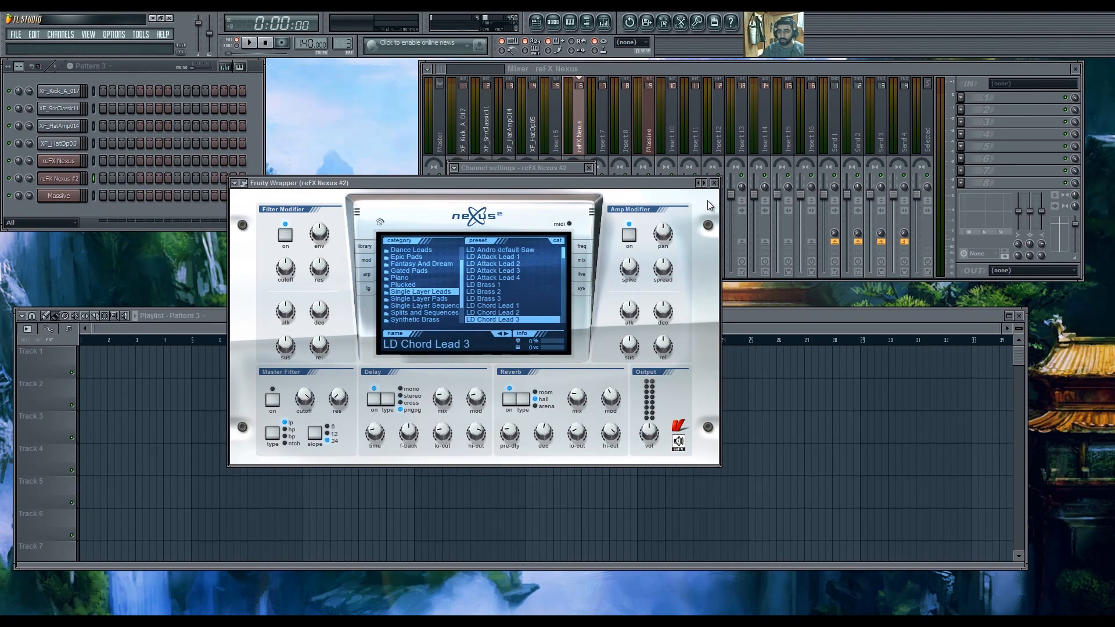
click(715, 183)
click(589, 168)
Link the reFX Nexus #2 channel to mixer track Insert 7.
right_click(607, 81)
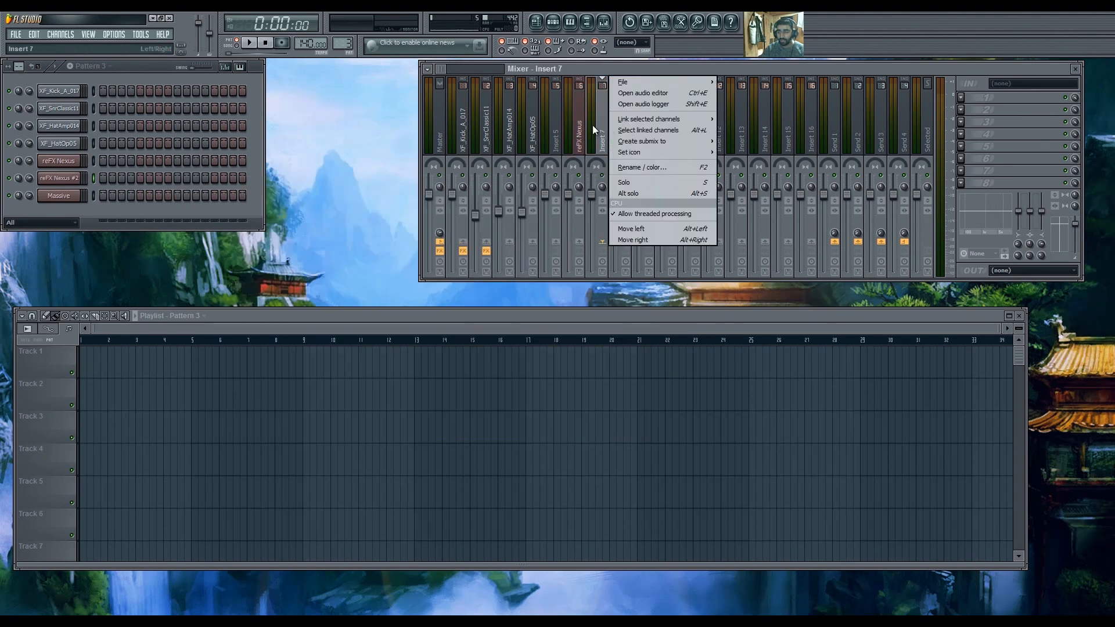
mouse_move(658, 120)
click(779, 122)
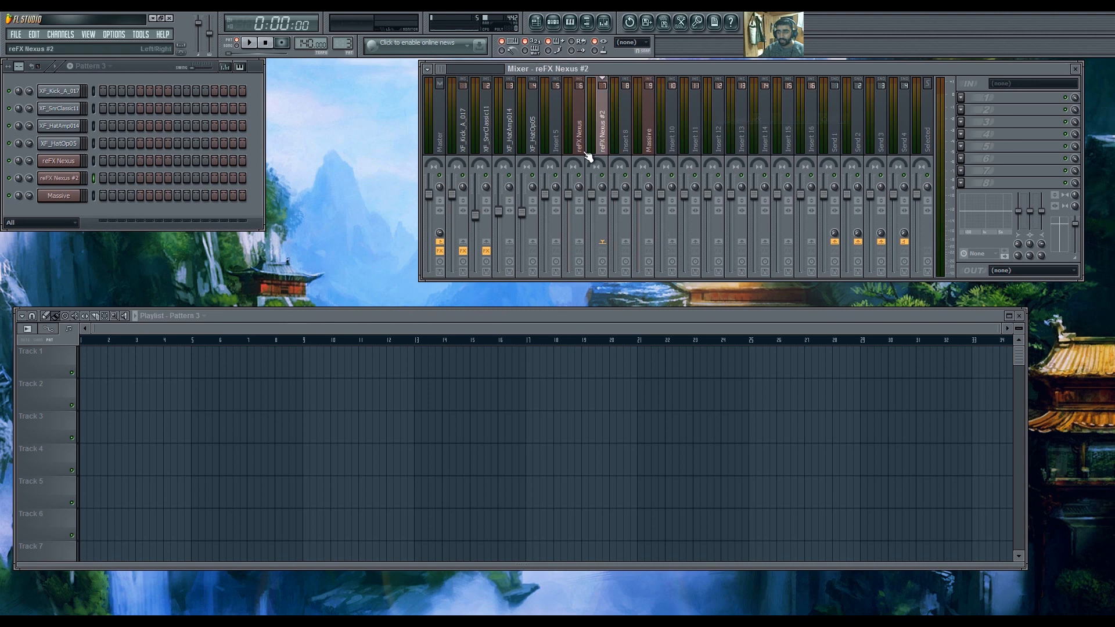
click(581, 127)
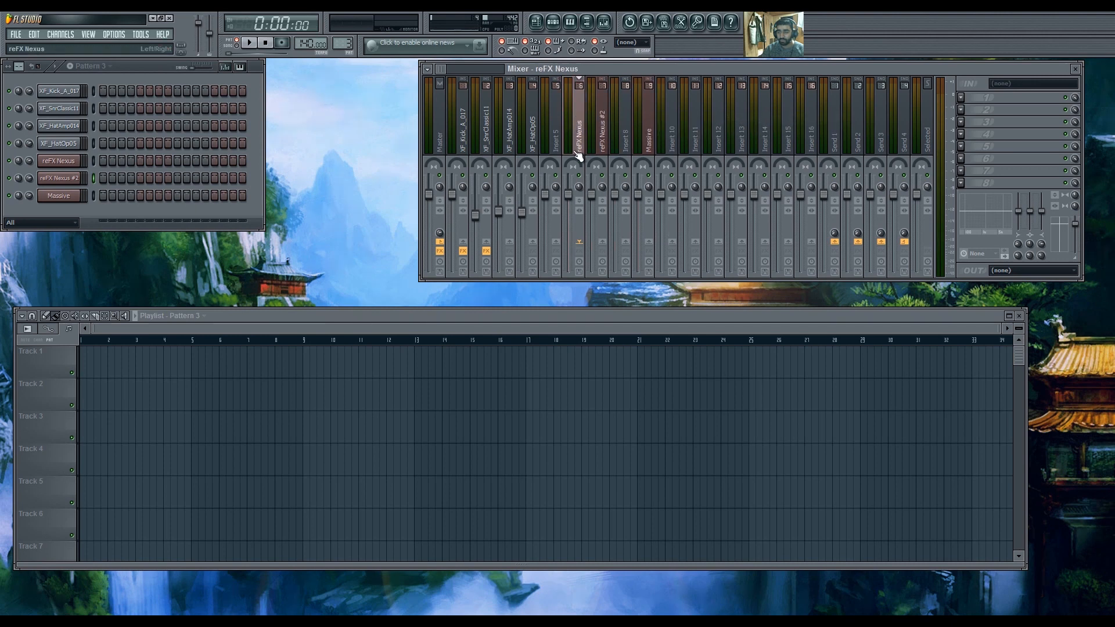
click(604, 126)
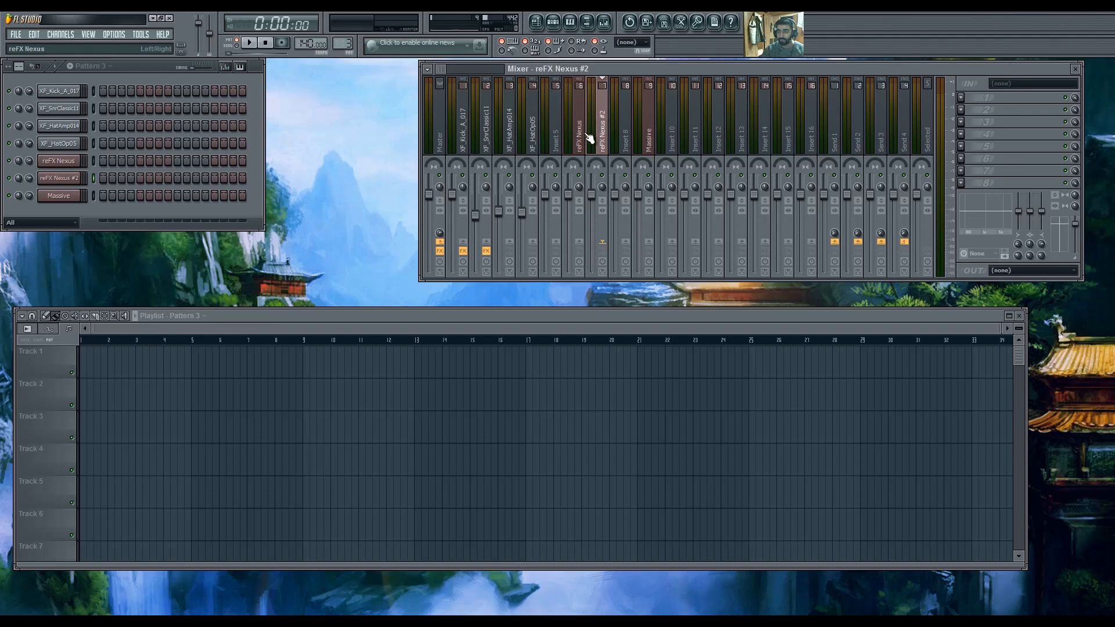
drag(550, 138, 612, 157)
Open the piano roll of the original reFX Nexus channel, and place and delete a trial note near its start.
click(58, 161)
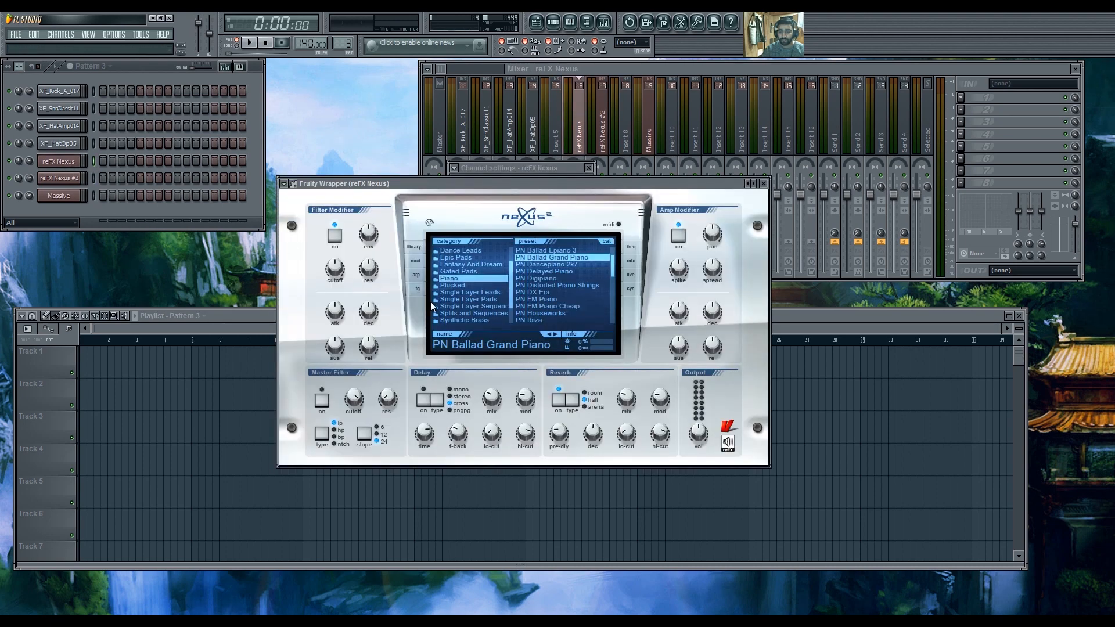
click(764, 184)
right_click(67, 162)
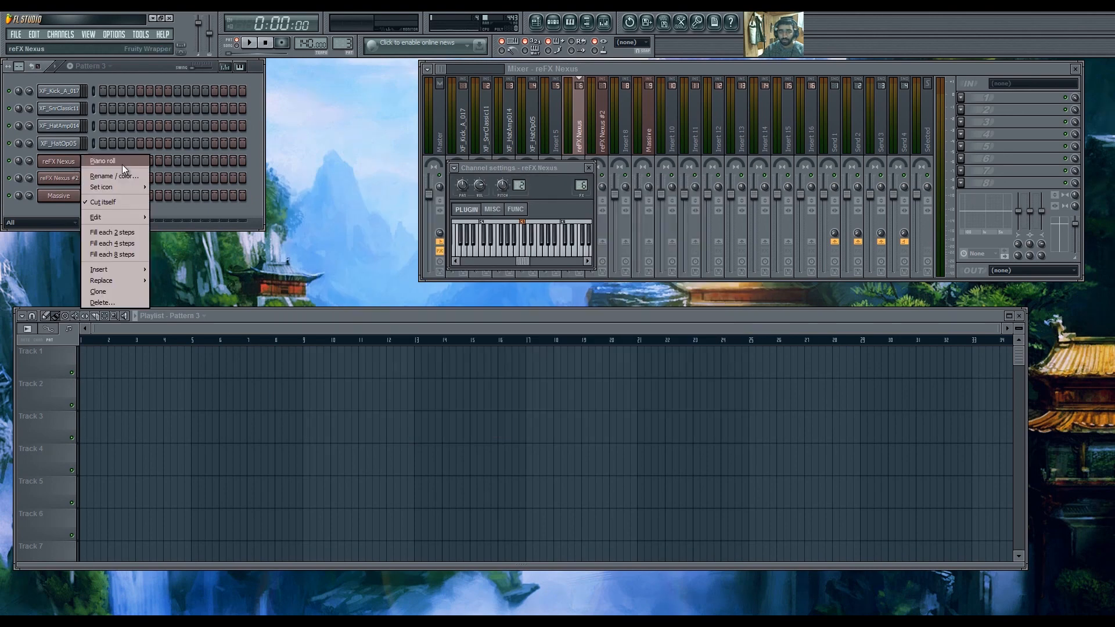
click(122, 165)
drag(433, 363, 439, 560)
click(165, 398)
right_click(168, 397)
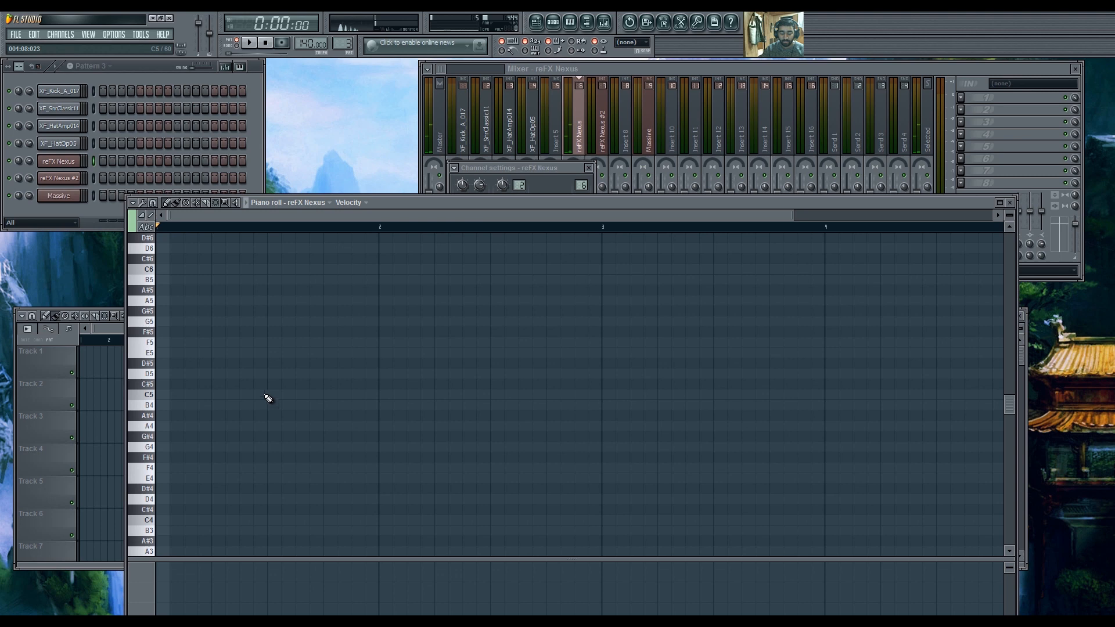
Play melody ideas live with the reFX Nexus piano sound without recording them.
key(n)
key(c)
scroll(247, 367, up, 3)
key(n)
key(c)
key(n)
key(x)
key(b)
key(x)
key(n)
key(c)
key(n)
key(v)
key(n)
key(x)
key(b)
key(x)
key(c)
key(n)
key(n)
key(v)
key(b)
key(x)
key(b)
key(c)
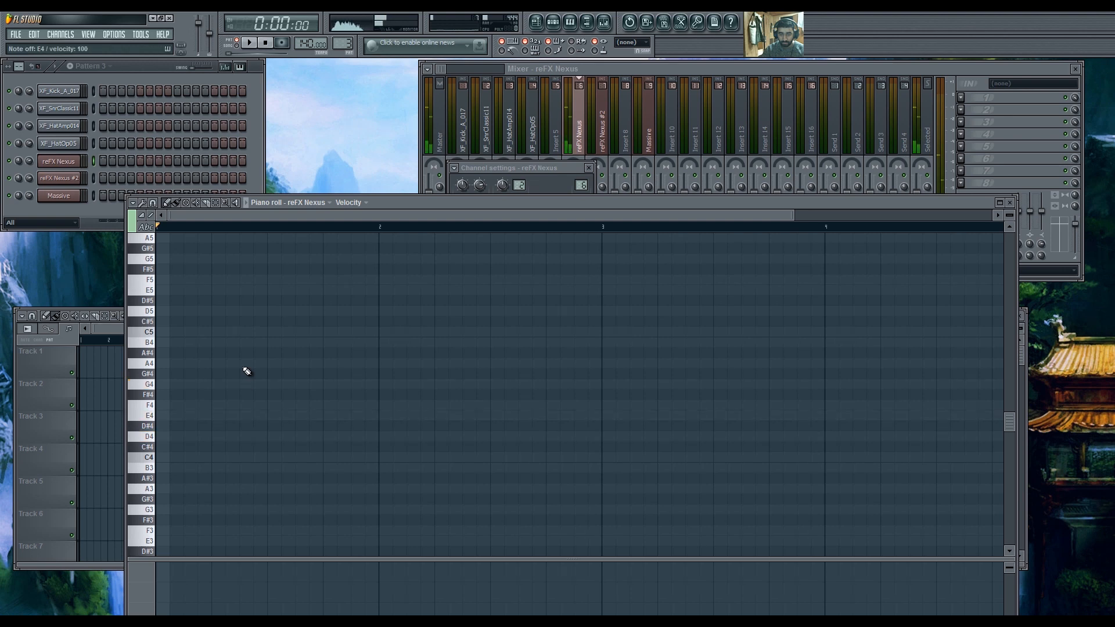
key(n)
key(c)
key(b)
key(c)
key(n)
key(c)
key(x)
key(n)
key(n)
key(c)
key(v)
key(comma)
key(v)
key(m)
key(n)
key(c)
key(v)
key(n)
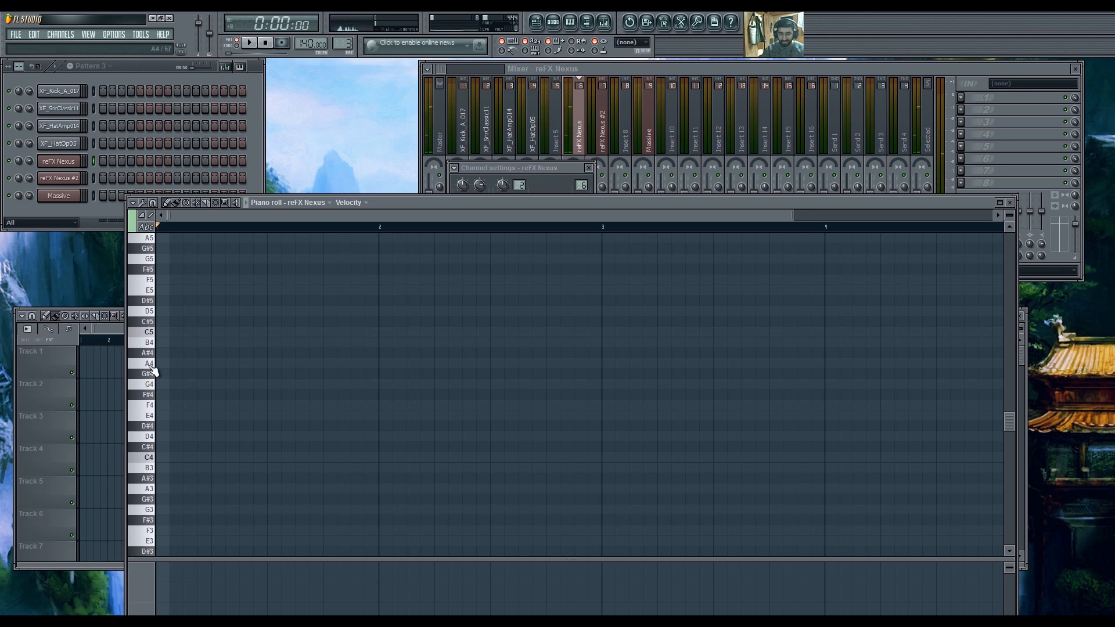
Try two-note piano chords live, such as E4 with A4, C4 with E4 and C4 with G4.
scroll(179, 353, up, 2)
scroll(199, 364, down, 3)
key(n)
key(c)
scroll(207, 378, down, 4)
key(v)
key(x)
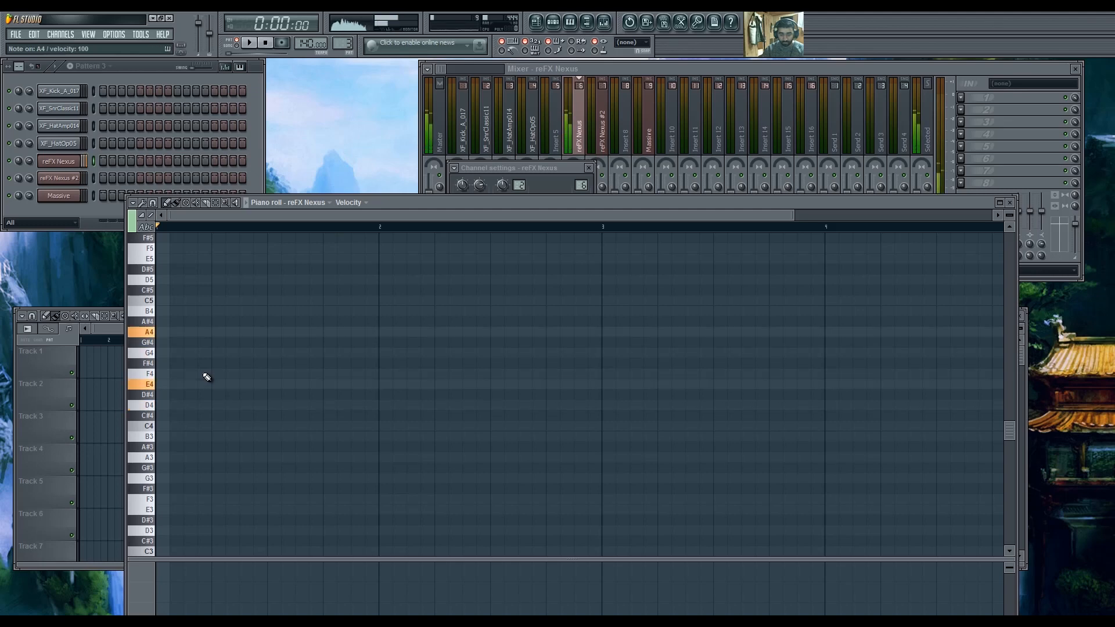
key(x)
key(v)
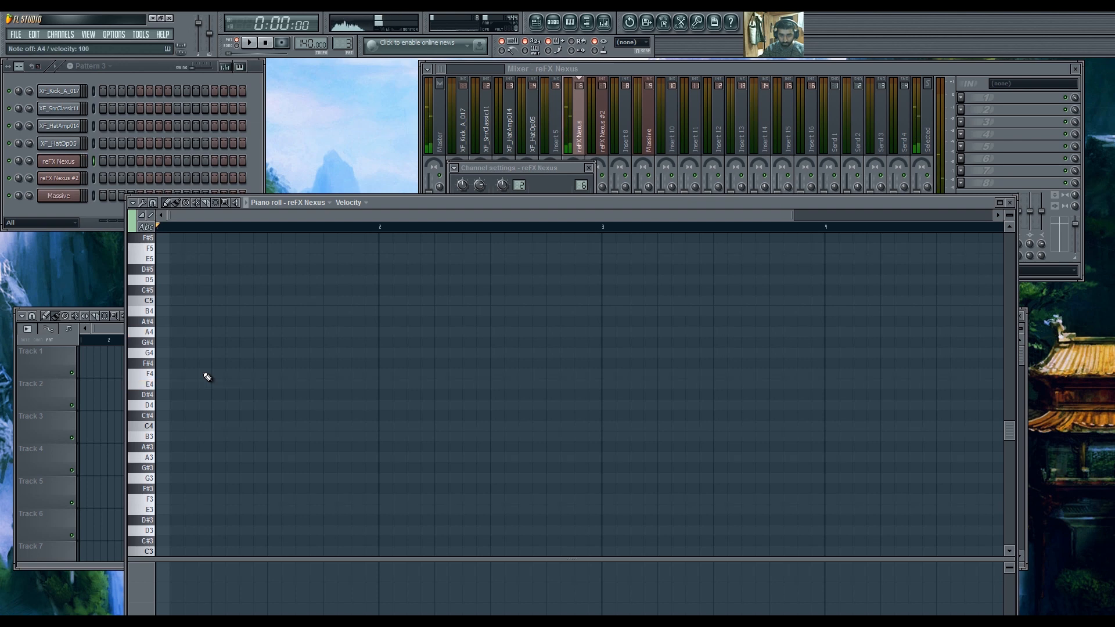
key(x)
key(v)
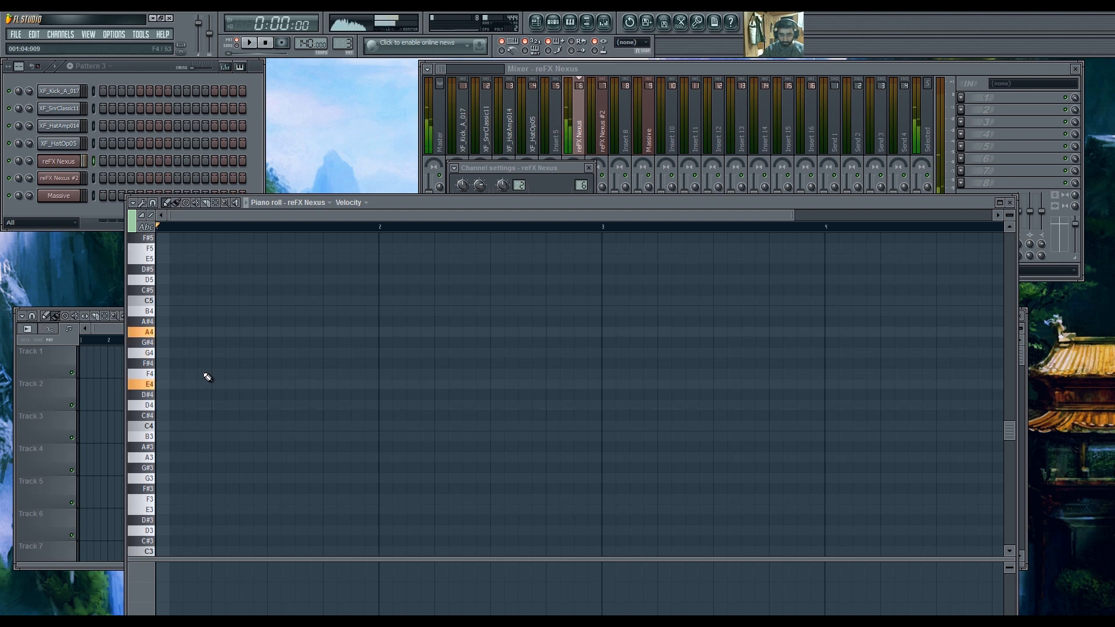
key(z)
key(c)
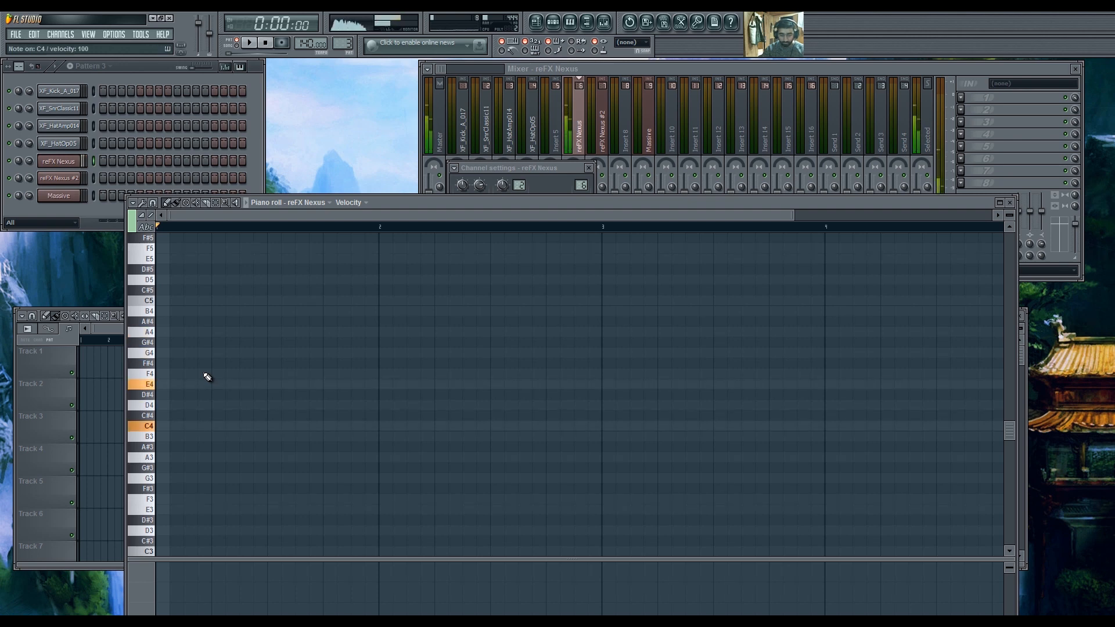
key(c)
key(x)
key(c)
key(x)
key(x)
key(v)
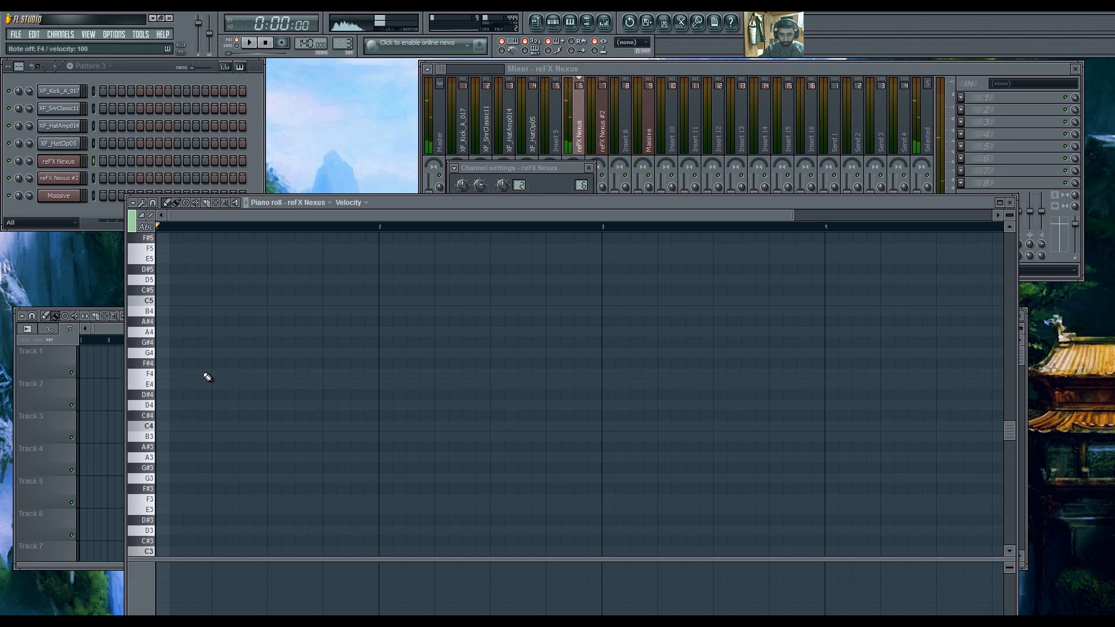
key(x)
key(b)
key(c)
key(n)
key(c)
key(n)
key(c)
key(n)
key(v)
key(n)
key(x)
key(v)
key(z)
key(v)
key(z)
key(b)
key(z)
key(b)
key(z)
key(b)
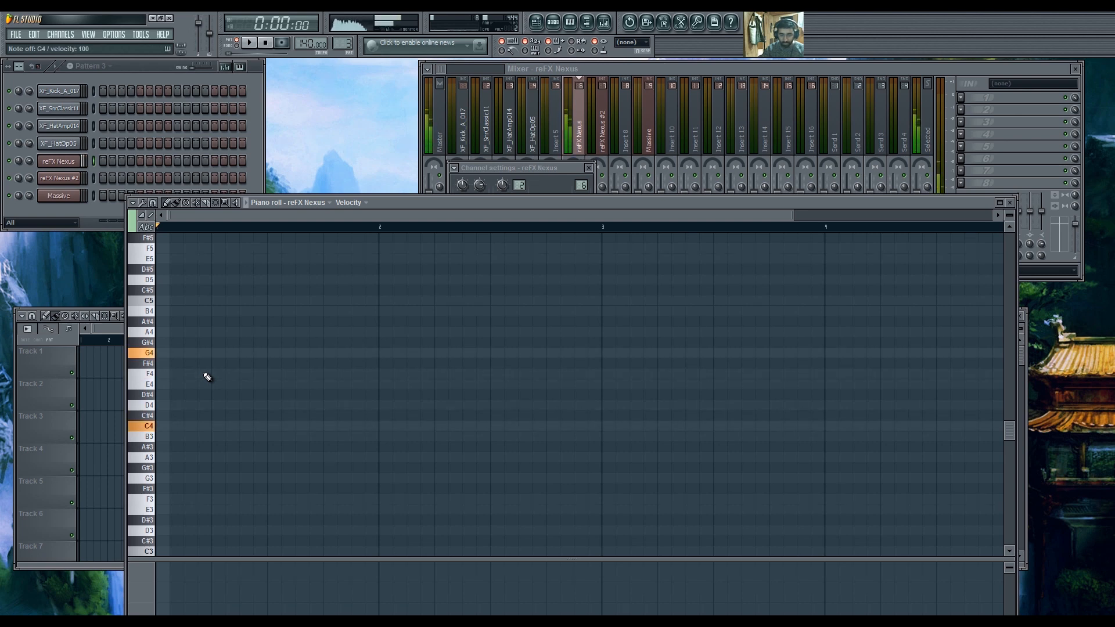
key(v)
key(x)
key(x)
key(n)
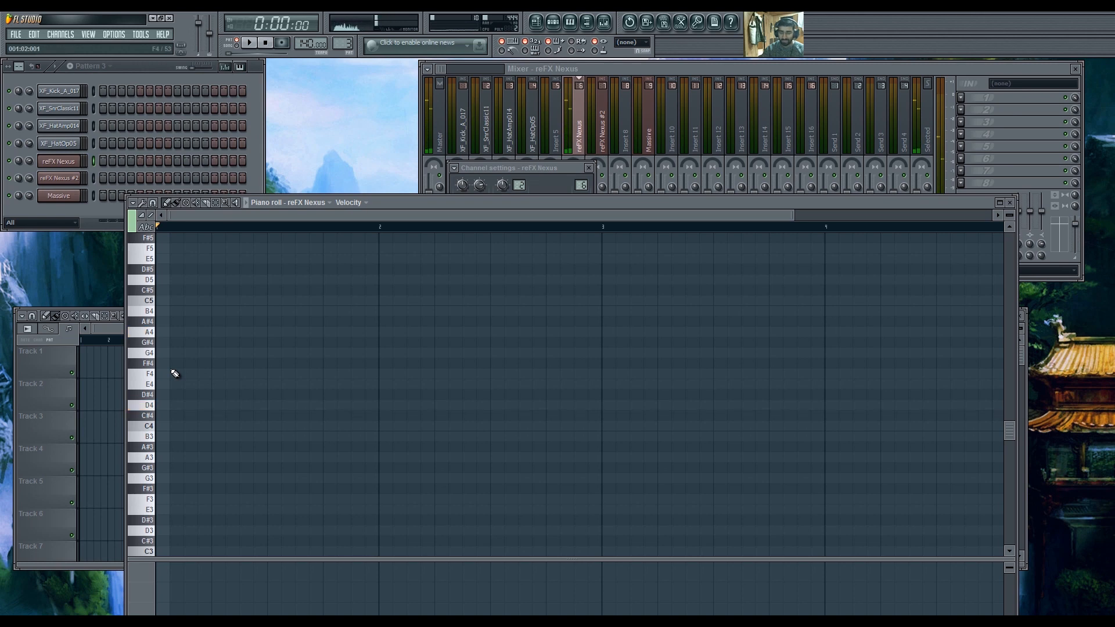
Open the piano roll of the reFX Nexus #2 channel and try melody notes live with its lead sound.
click(71, 180)
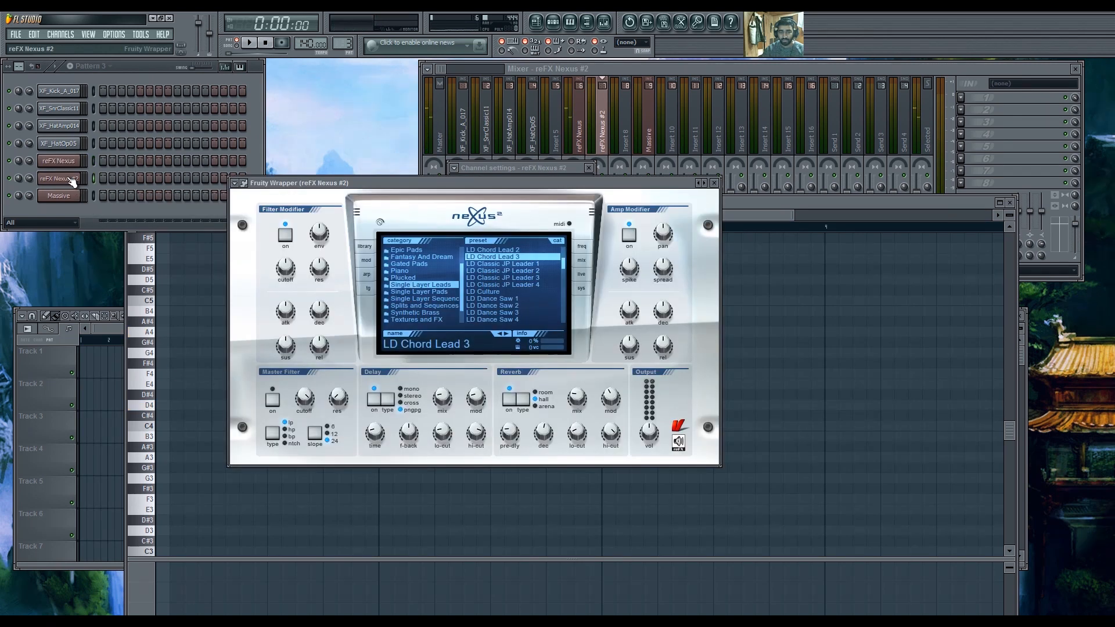
right_click(84, 176)
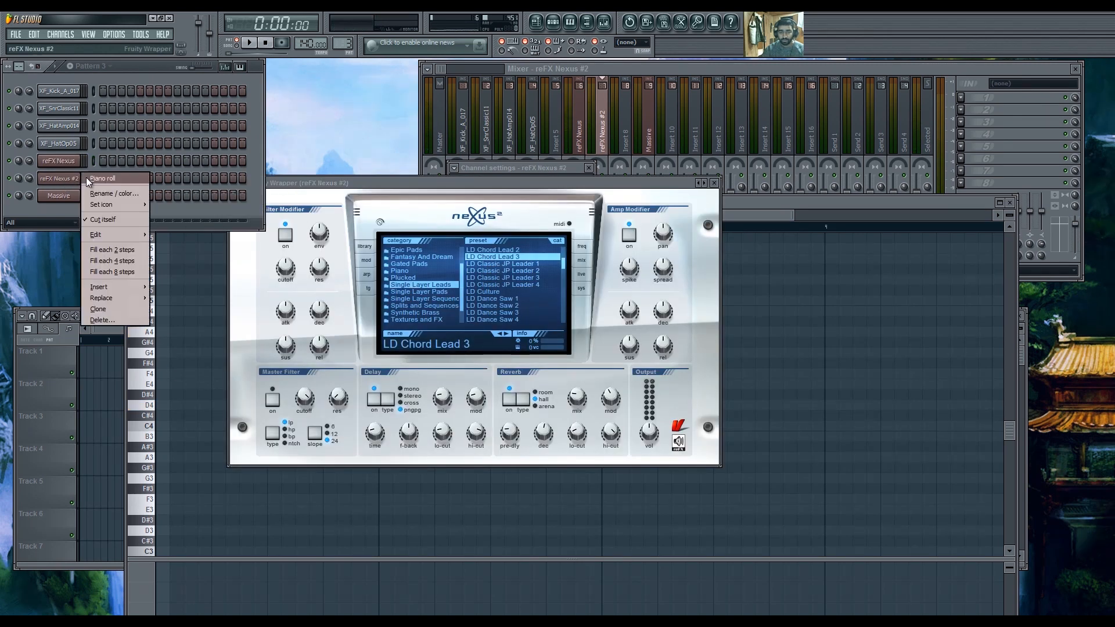
click(96, 180)
key(x)
key(n)
key(c)
key(n)
key(e)
key(y)
key(e)
key(y)
key(r)
key(y)
Open the piano roll of the original reFX Nexus channel and place one-bar A4 and E4 notes in bar 1.
click(63, 162)
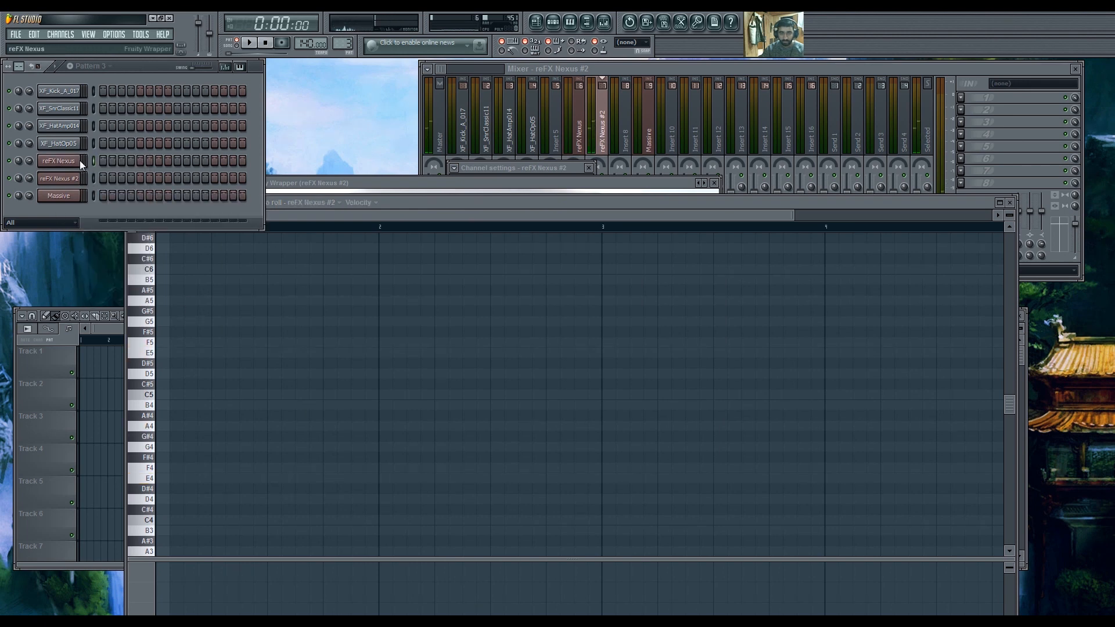
right_click(82, 157)
click(92, 161)
key(c)
key(n)
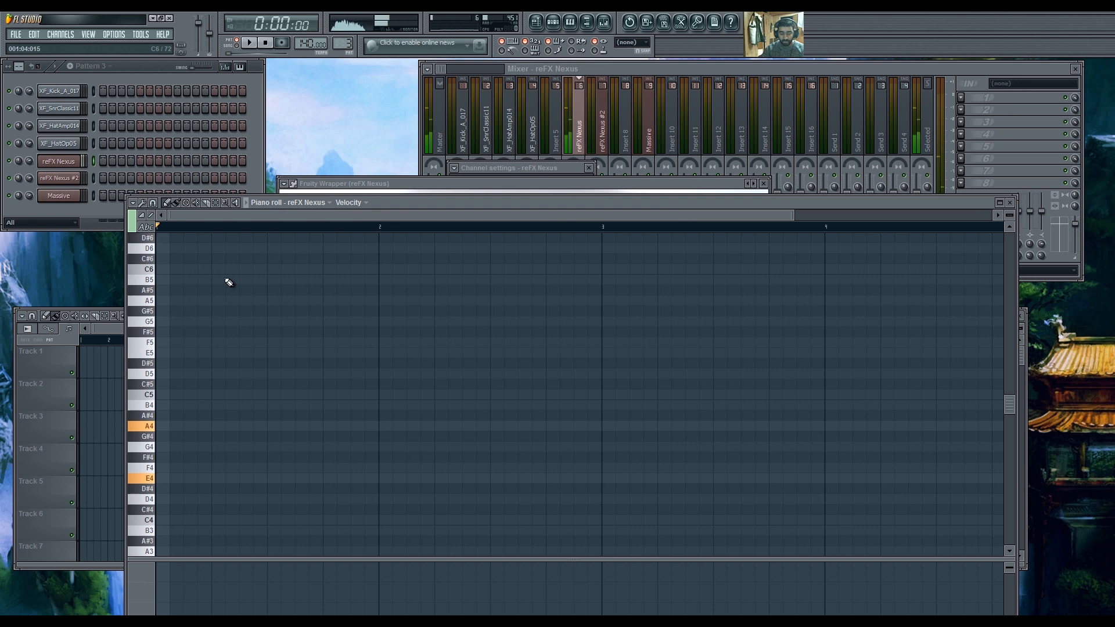
drag(160, 426, 379, 429)
click(163, 478)
Add one-bar two-note chords: F4 with A4 in bar 2 and D4 with G4 in bar 3.
scroll(294, 466, down, 3)
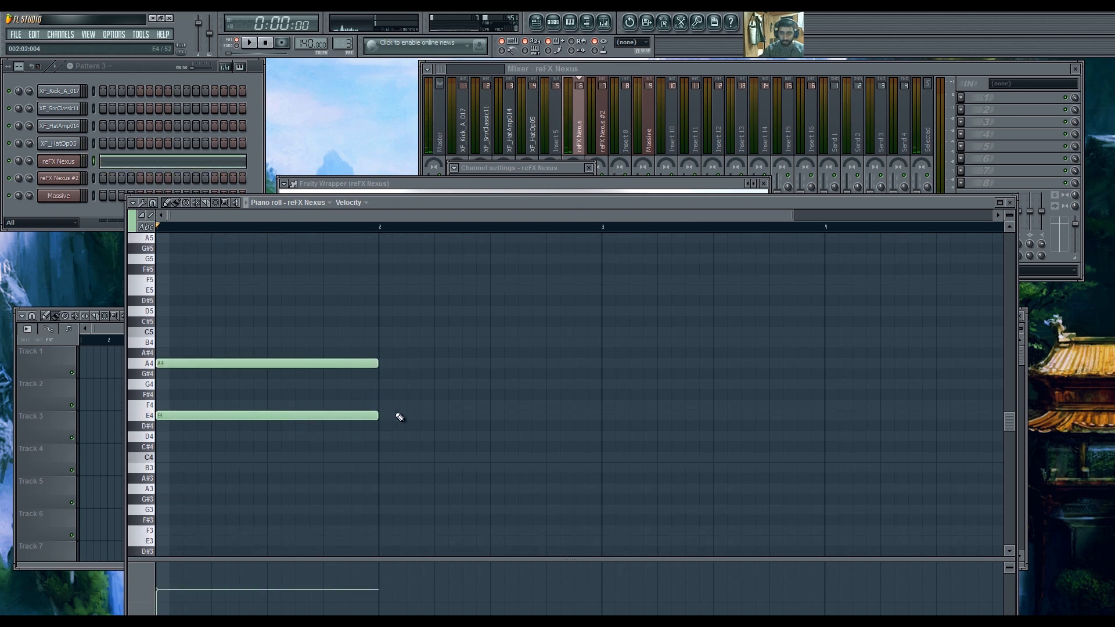
click(386, 405)
click(390, 364)
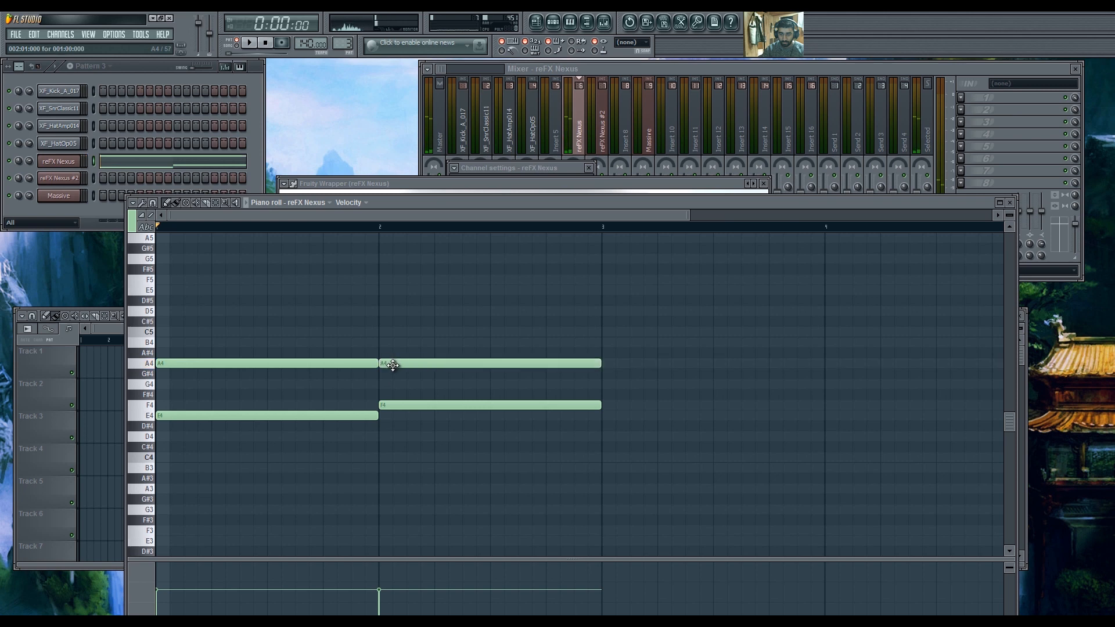
key(x)
key(b)
click(599, 436)
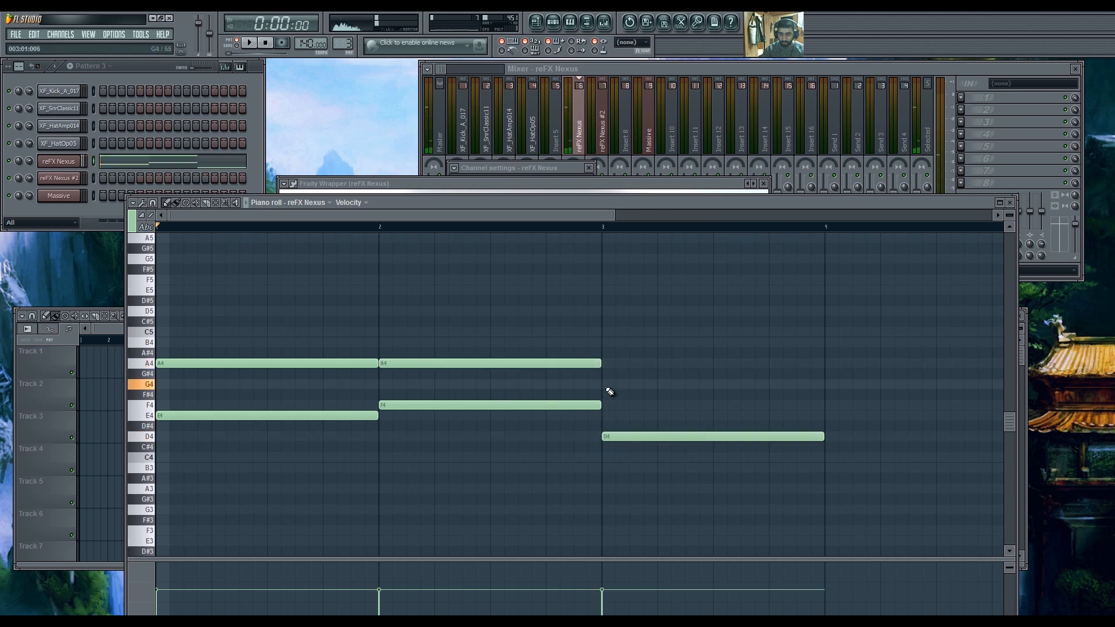
click(606, 384)
Try candidate chords for bar 4 live, such as E4 with G4, C4 with G4 and D4 with A4.
key(c)
key(b)
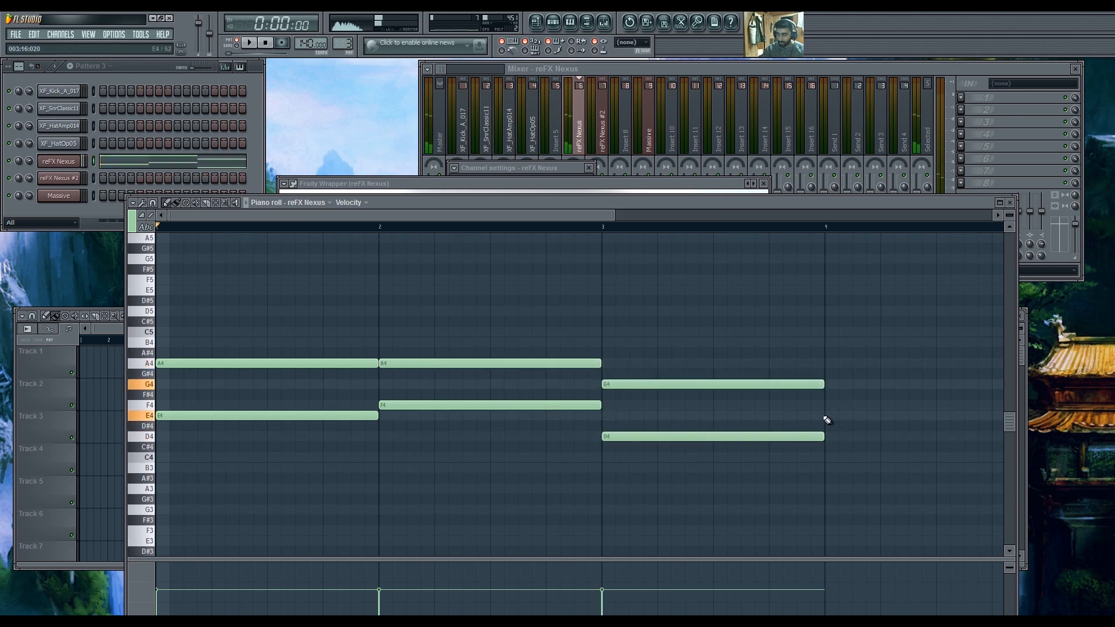
key(x)
key(b)
key(z)
key(b)
drag(464, 216, 560, 238)
key(x)
key(b)
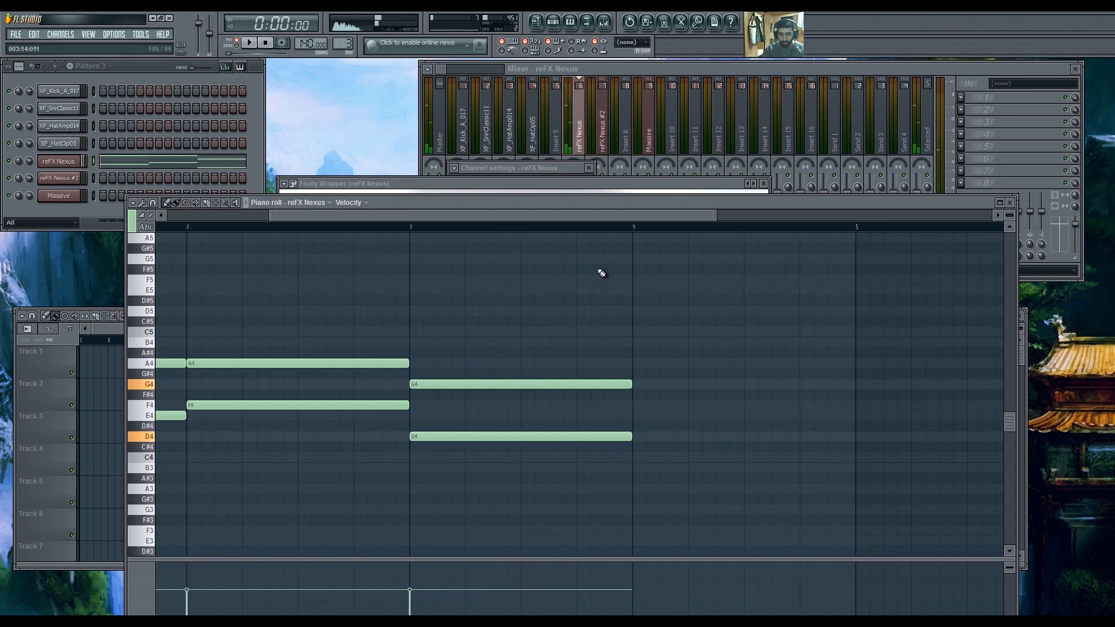
key(x)
key(n)
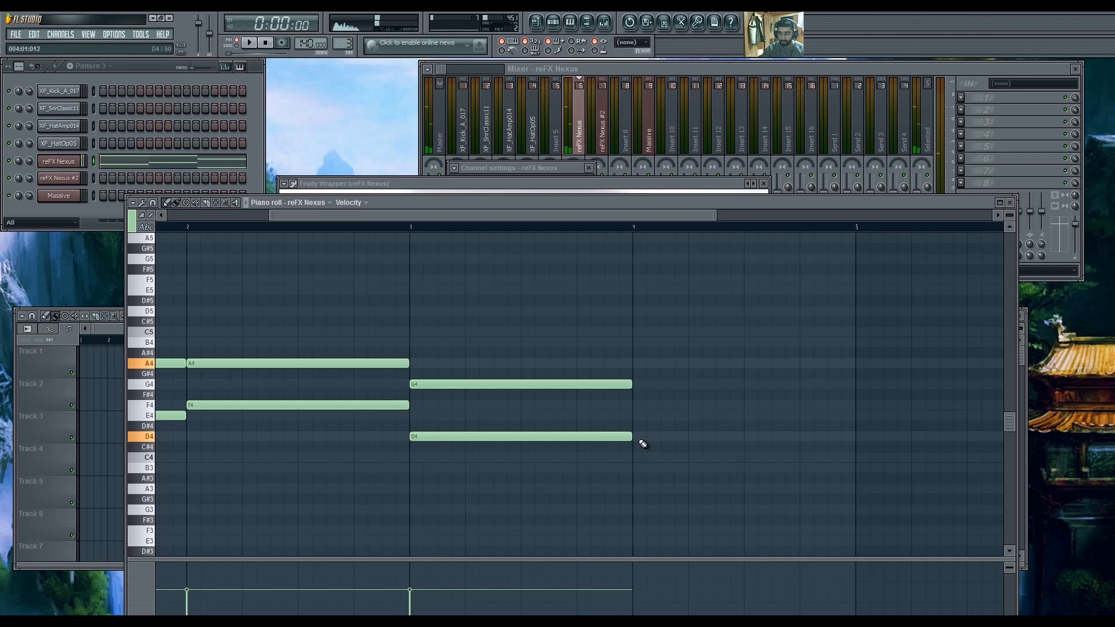
Place one-bar D4 and A4 notes in bar 4, play the pattern, and delete that D4.
click(641, 440)
click(639, 365)
key(space)
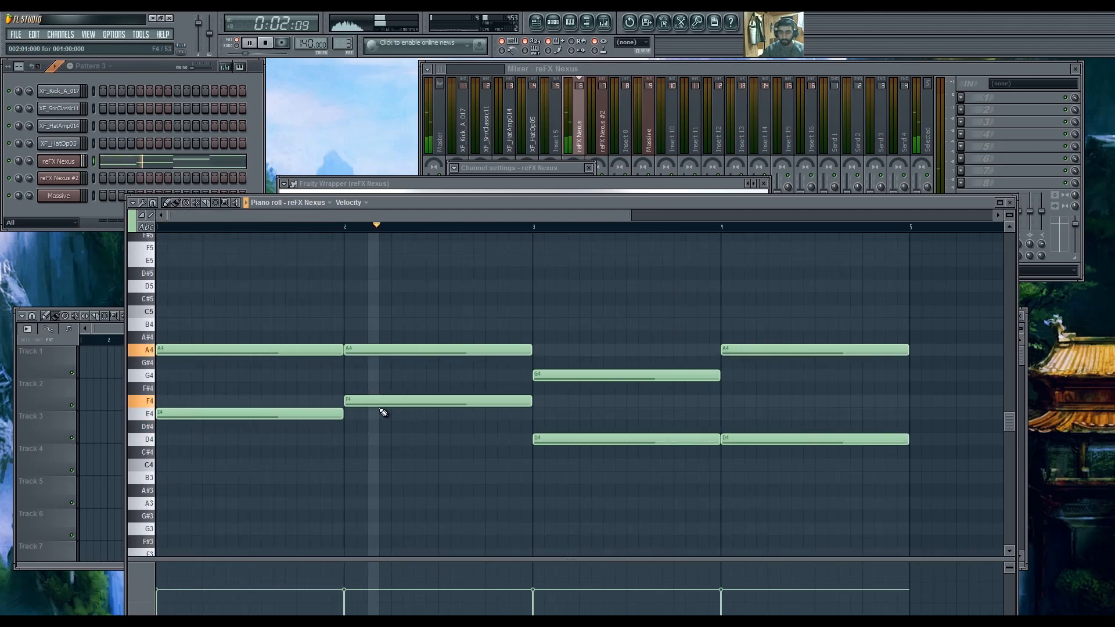
scroll(383, 413, down, 5)
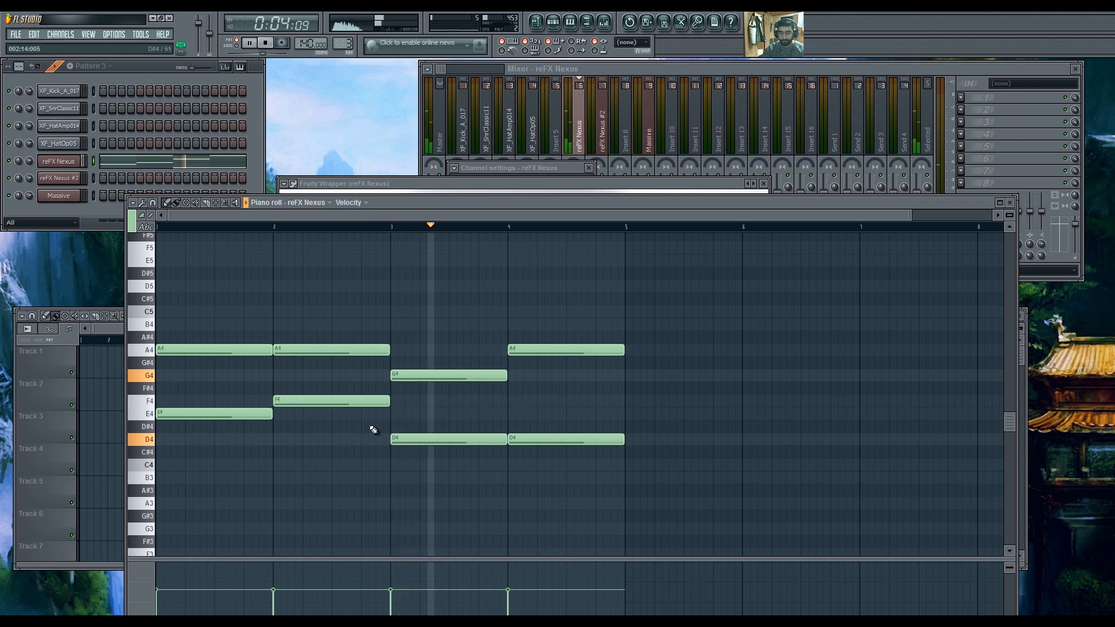
right_click(530, 441)
key(space)
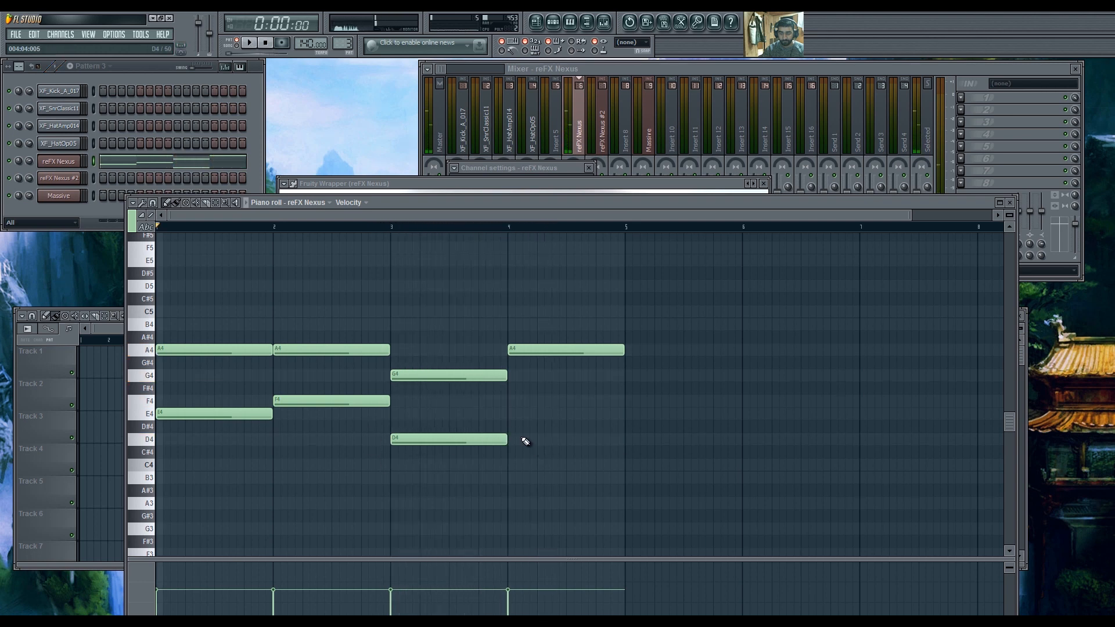
Try C4 with F4 as the one-bar chord in bar 4 and play the pattern.
click(517, 415)
right_click(510, 415)
click(510, 439)
drag(523, 439, 517, 463)
drag(526, 349, 528, 402)
key(space)
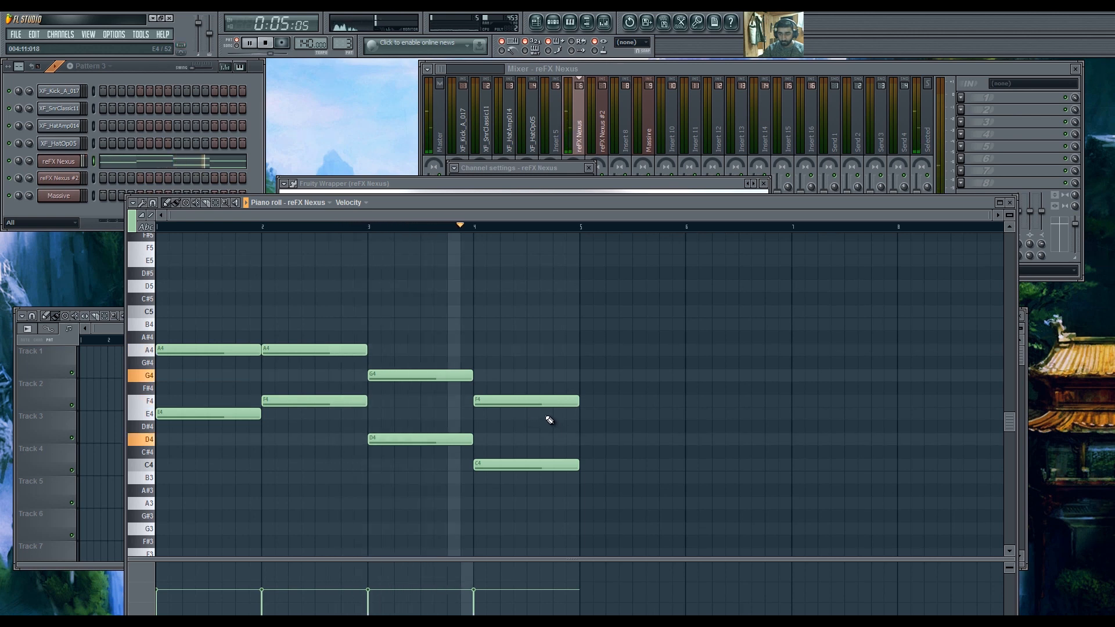
Replace the F4 in bar 4 with A4 above the C4 and play the pattern.
right_click(506, 402)
key(space)
click(470, 348)
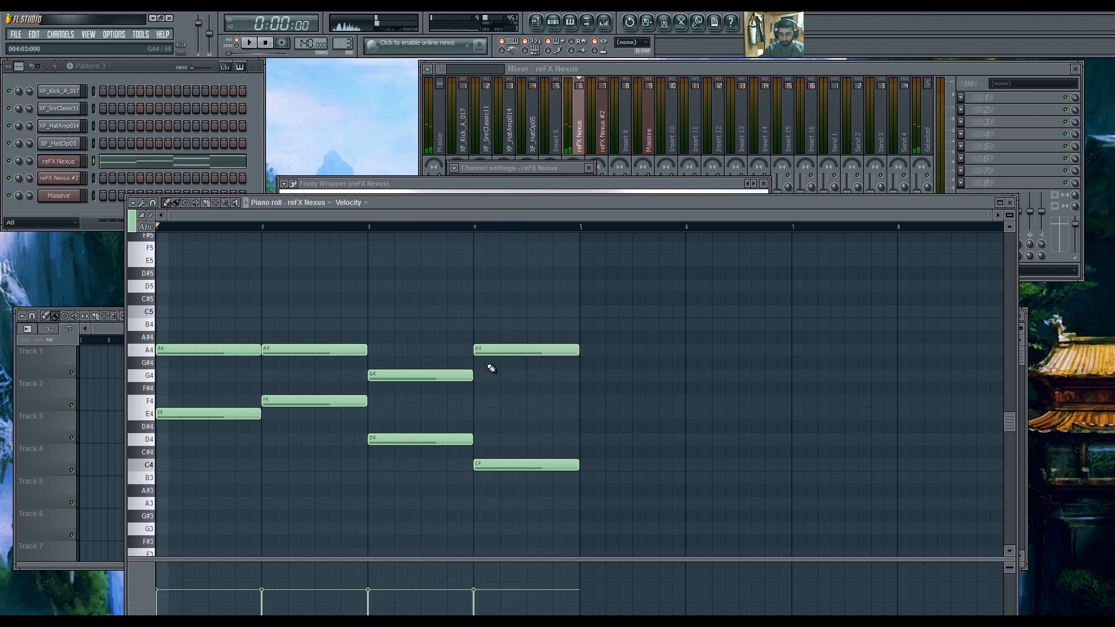
key(space)
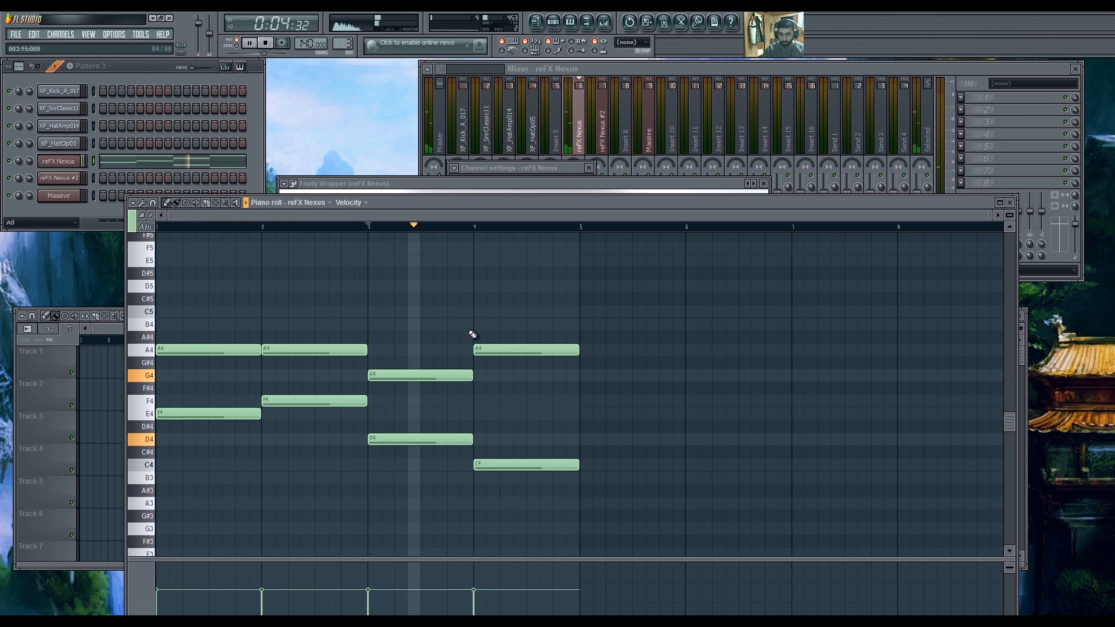
Try F4 and E4 in place of the C4 under the A4 in bar 4.
right_click(485, 465)
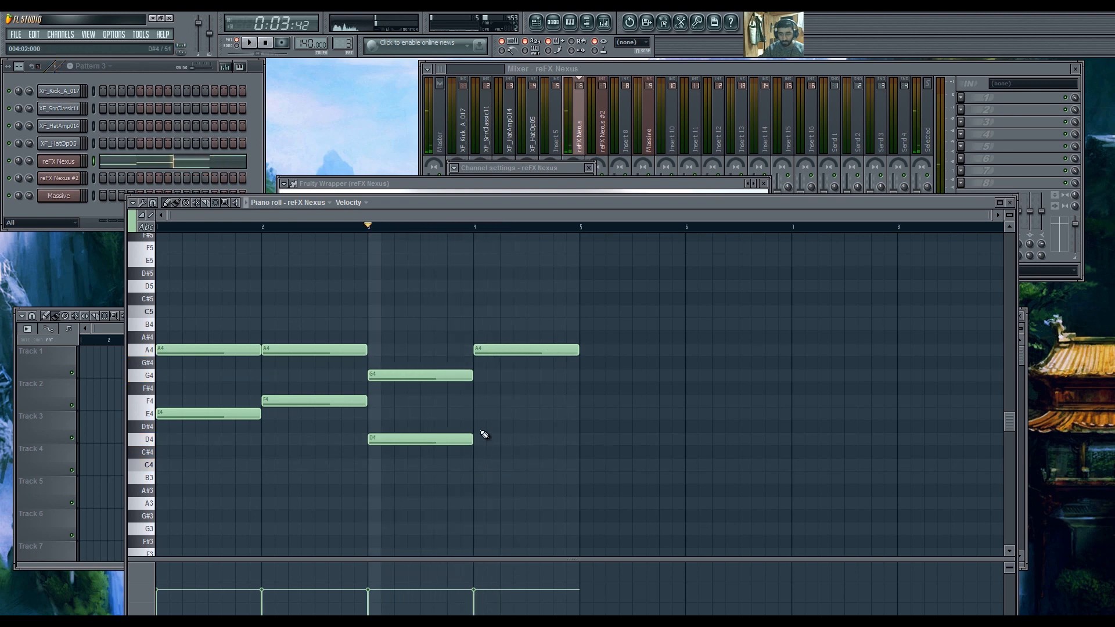
click(480, 402)
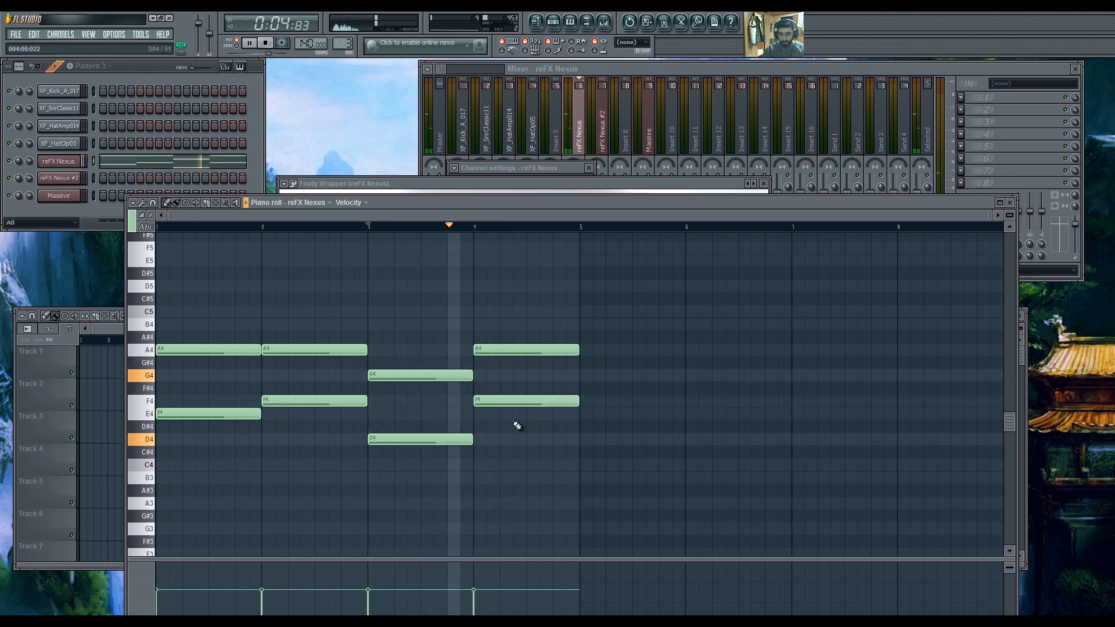
key(space)
right_click(488, 402)
click(487, 415)
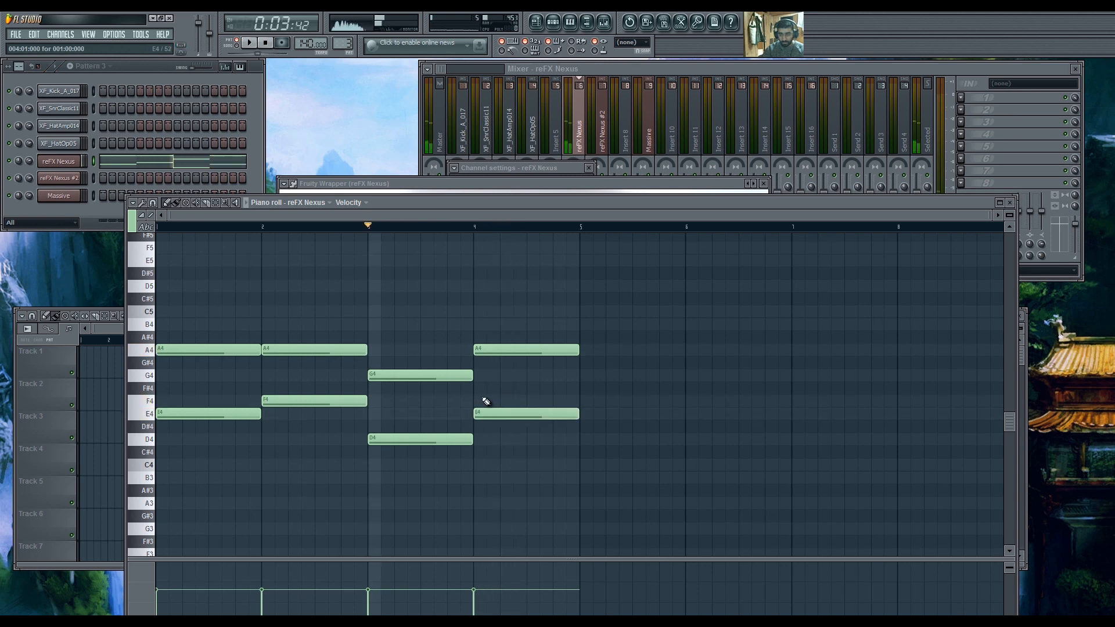
Replace the bar 4 chord with one-bar C5 and G4 notes and play the pattern.
right_click(497, 351)
click(480, 311)
right_click(480, 413)
click(479, 376)
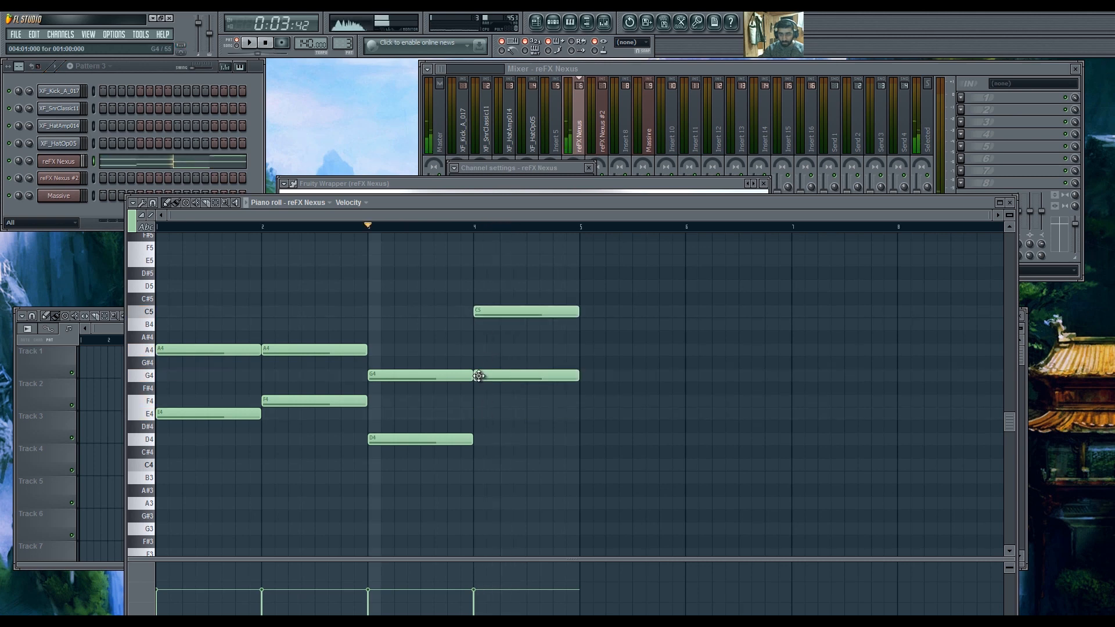
key(space)
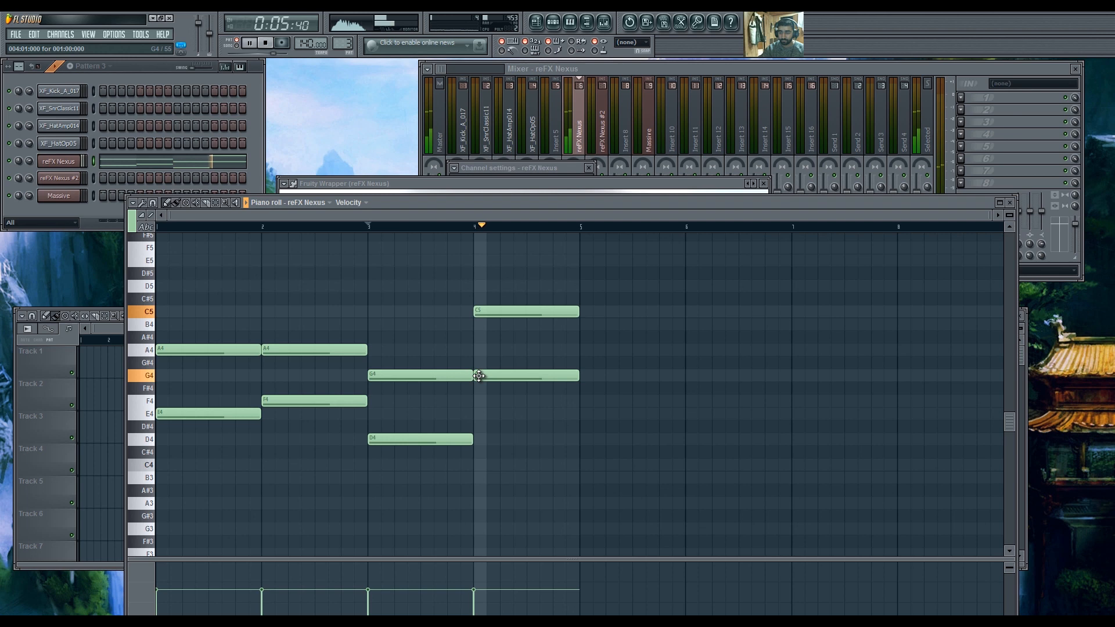
key(space)
Shorten the C5 in bar 4 to three quarters of the bar, fill the last quarter with B4, and play the pattern.
drag(578, 312, 553, 312)
click(551, 324)
right_click(551, 324)
click(558, 325)
drag(630, 326, 586, 331)
key(space)
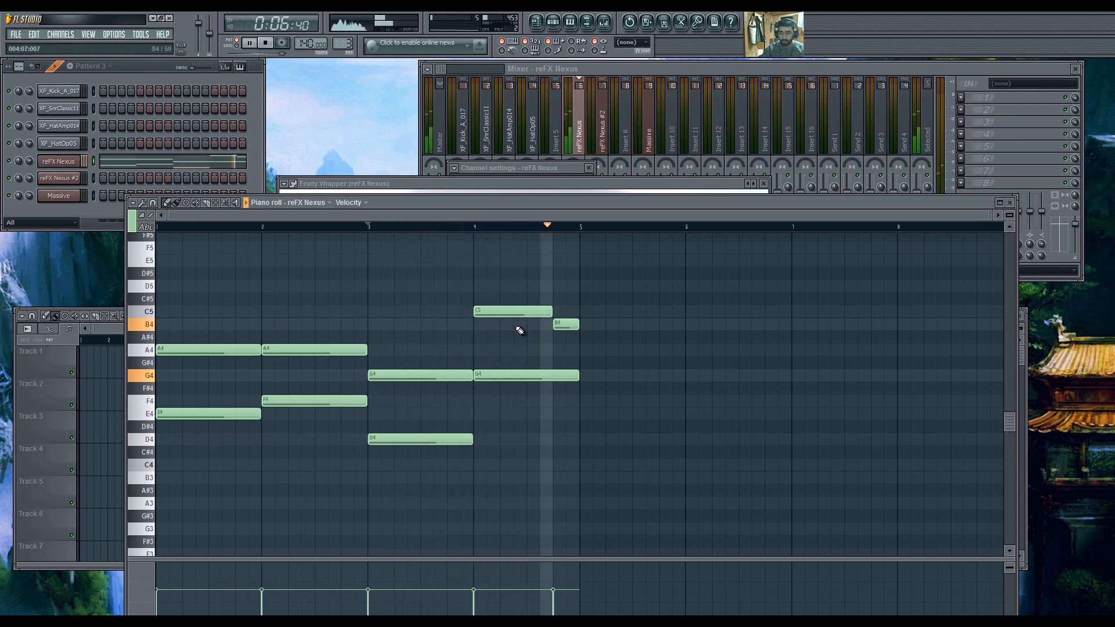
key(space)
Reposition and resize the piano roll window, and return the playback position to the start of bar 1.
drag(417, 203, 312, 112)
drag(735, 471, 764, 514)
drag(175, 136, 52, 144)
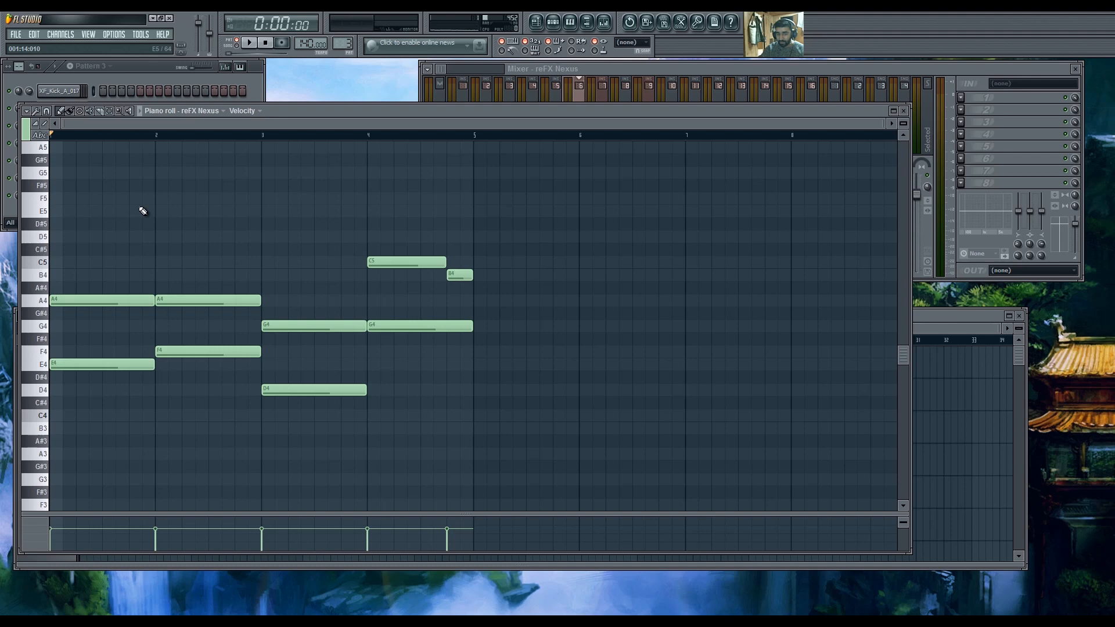
Try a short A5 melody note at the start of bar 1 and at its third step.
scroll(185, 227, up, 3)
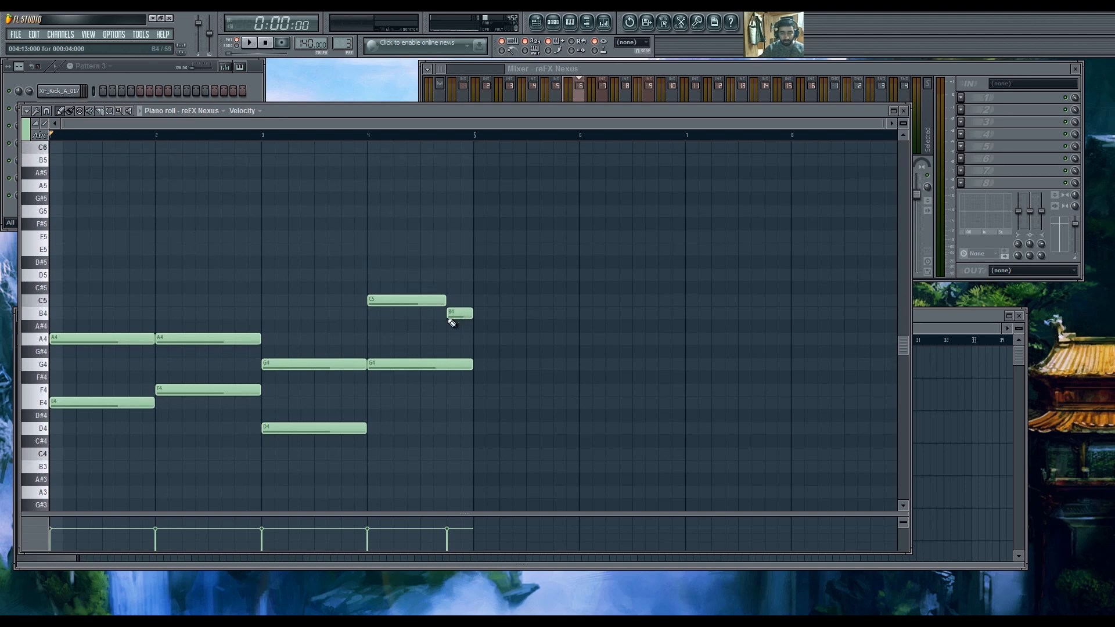
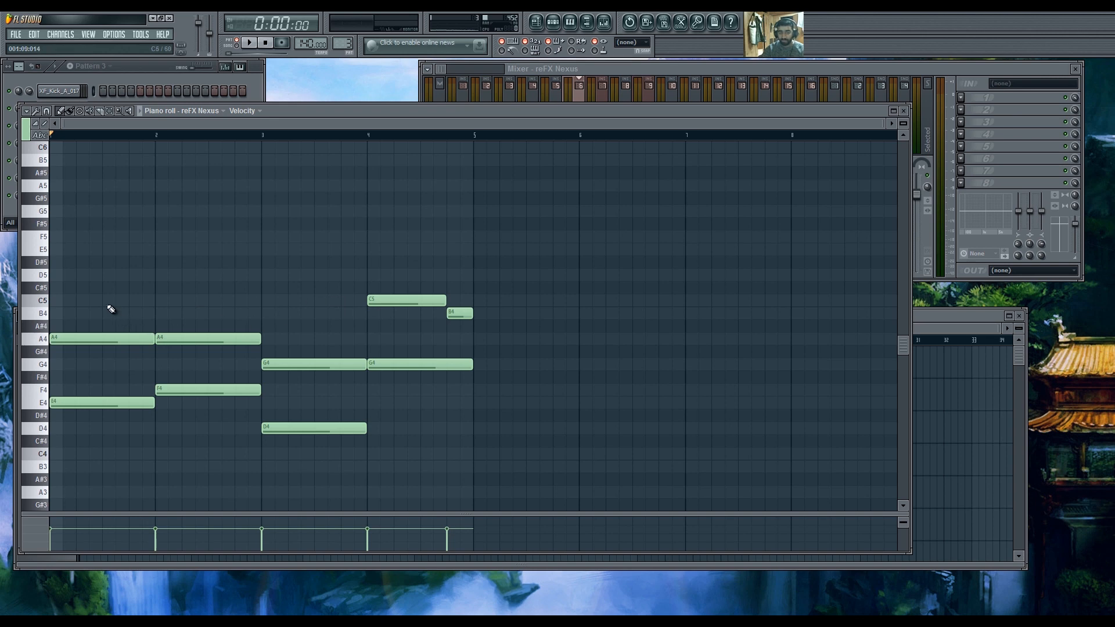
scroll(82, 283, up, 6)
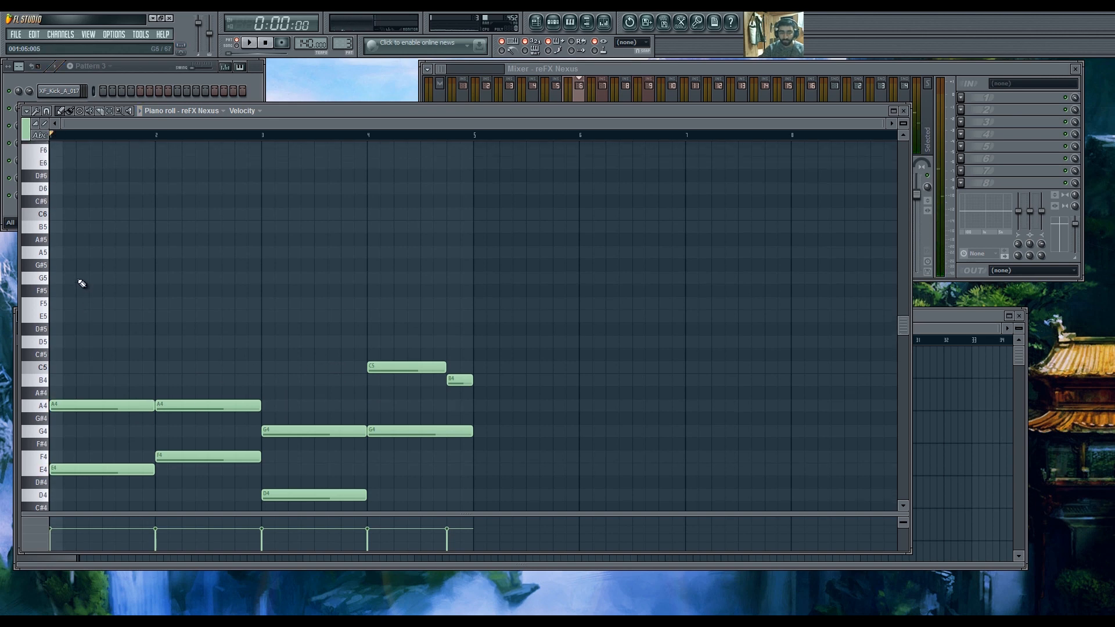
click(54, 263)
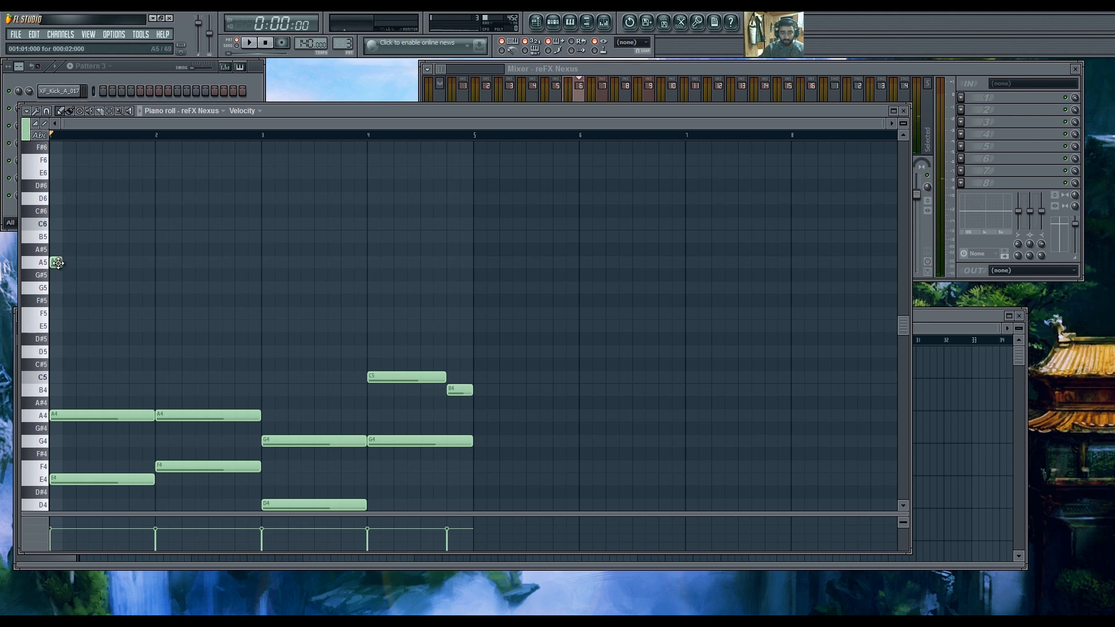
key(space)
key(space)
click(67, 263)
click(82, 225)
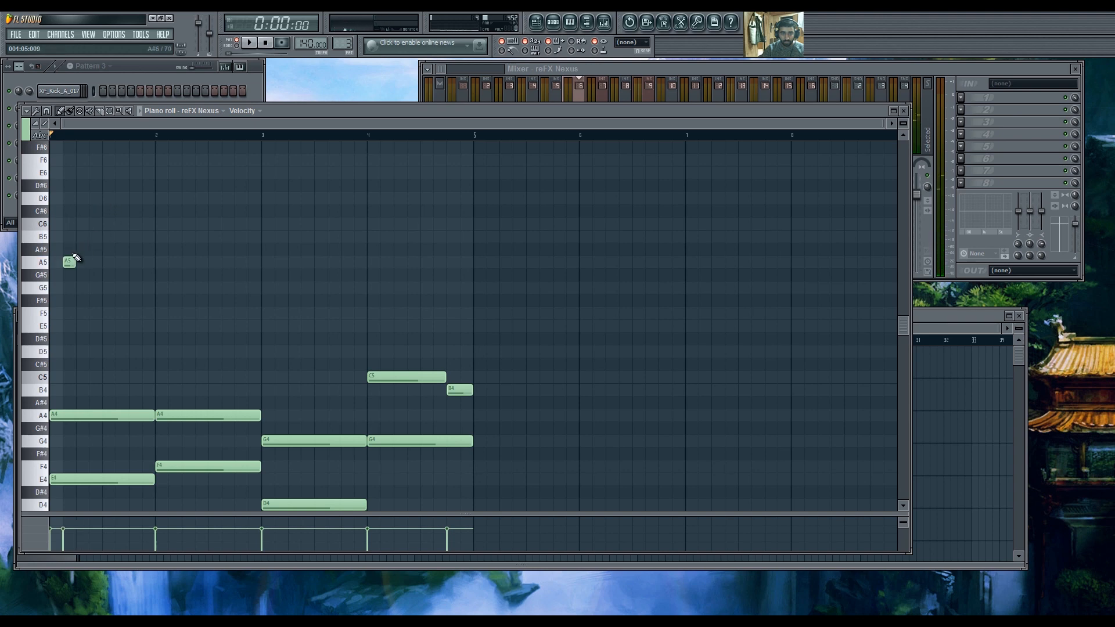
Try a short E5 at the third step of bar 1, play it against the chords, and delete it.
click(70, 328)
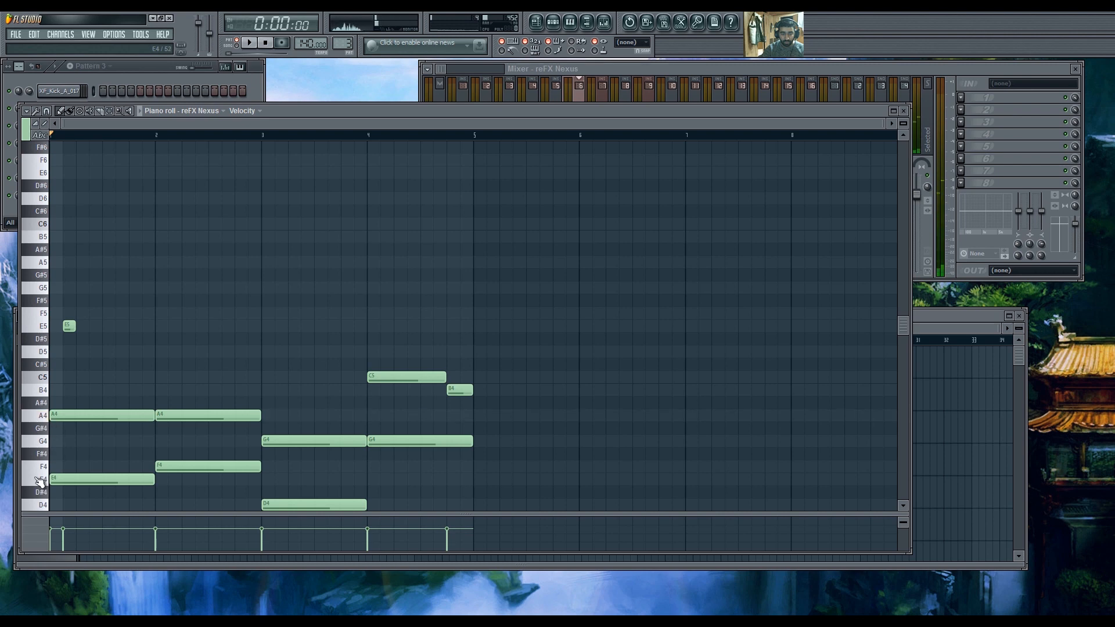
scroll(97, 422, down, 3)
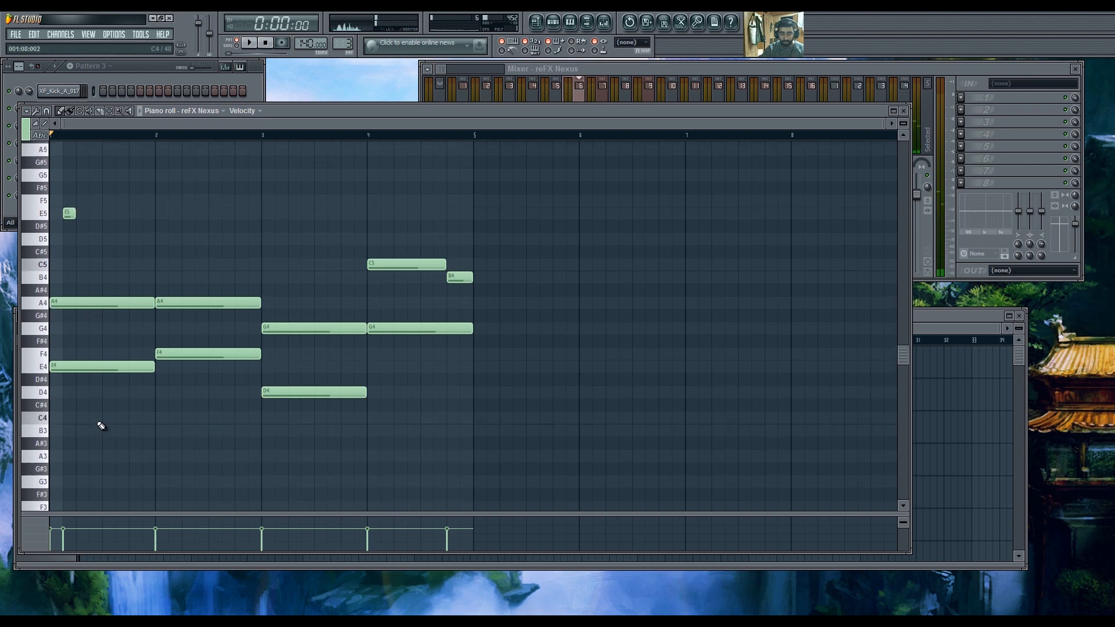
scroll(68, 276, up, 2)
right_click(69, 286)
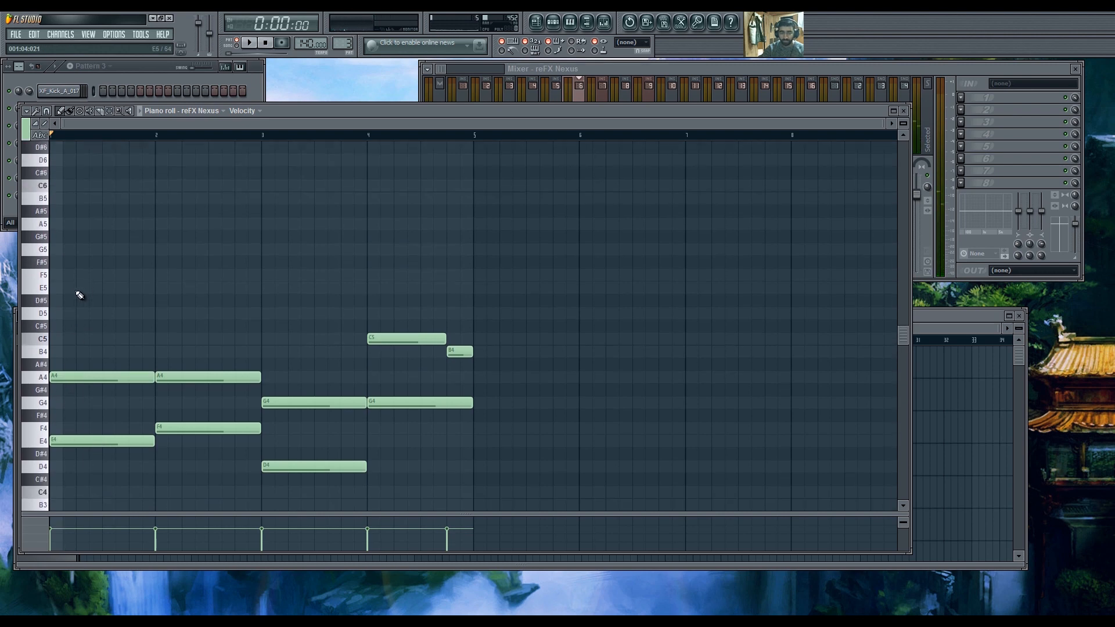
click(67, 290)
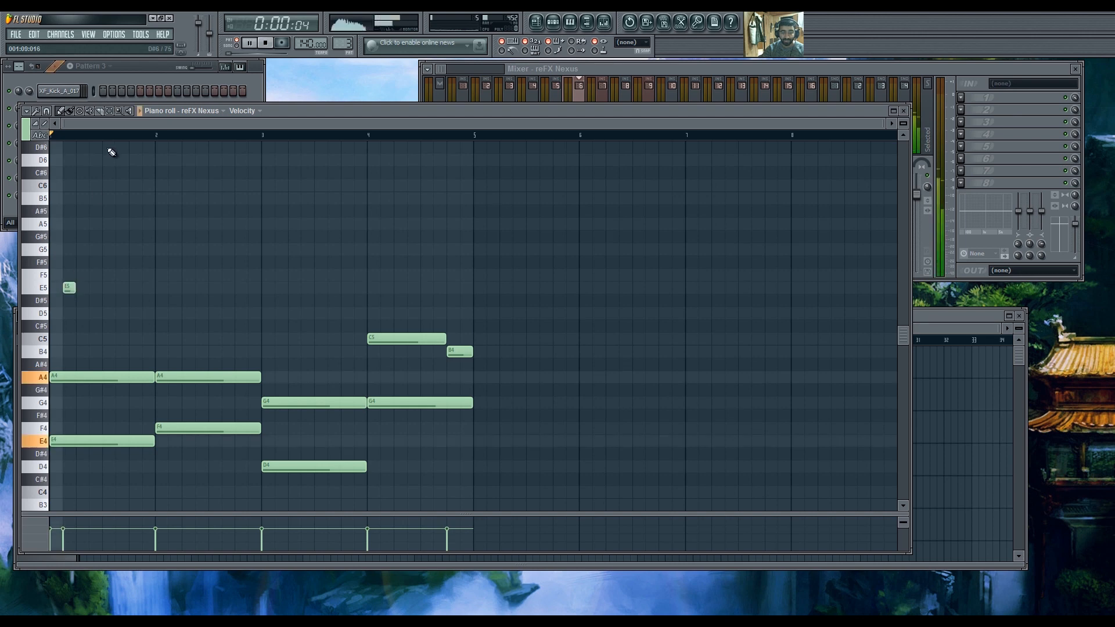
right_click(71, 289)
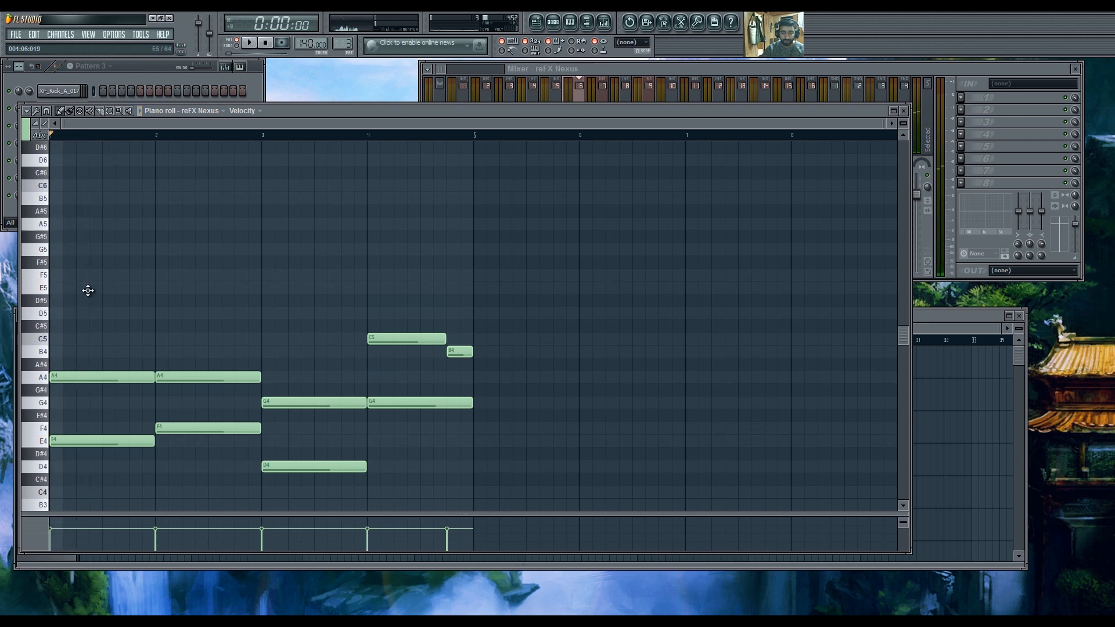
Place two-step melody notes in bar 1: E5 at step 5 and A5 at step 7.
click(92, 292)
click(105, 224)
right_click(96, 288)
click(91, 224)
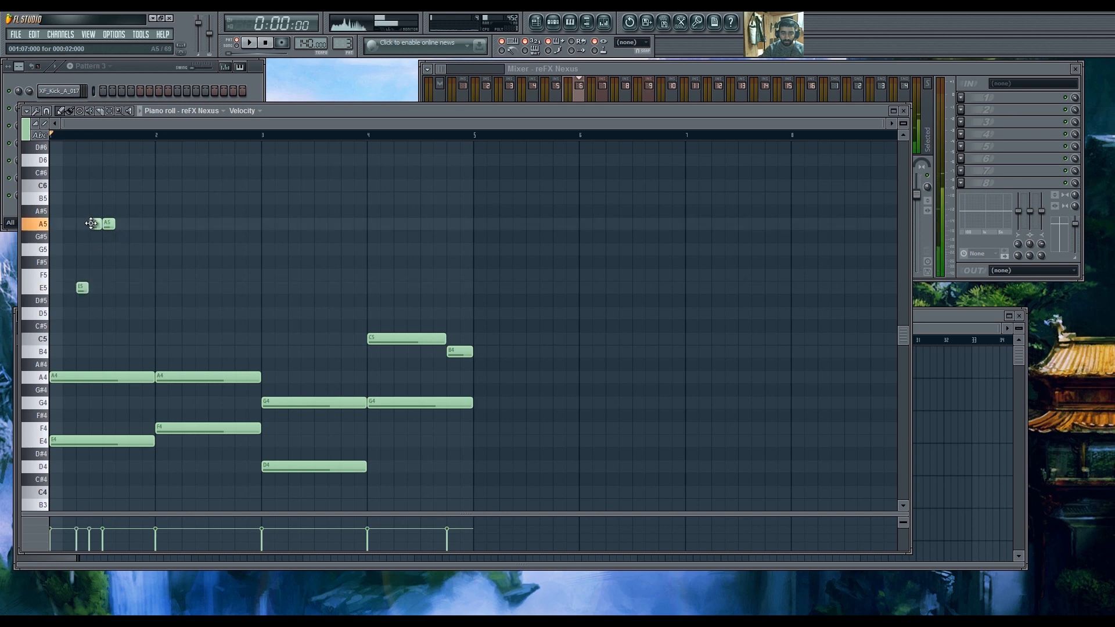
Add a short G5 melody note at step 13 of bar 1, removing the misplaced trial note.
scroll(125, 250, up, 3)
click(133, 262)
right_click(128, 274)
click(131, 300)
click(133, 330)
Play the pattern and add a short E5 melody note at step 5 of bar 2.
scroll(169, 346, down, 3)
key(space)
click(187, 287)
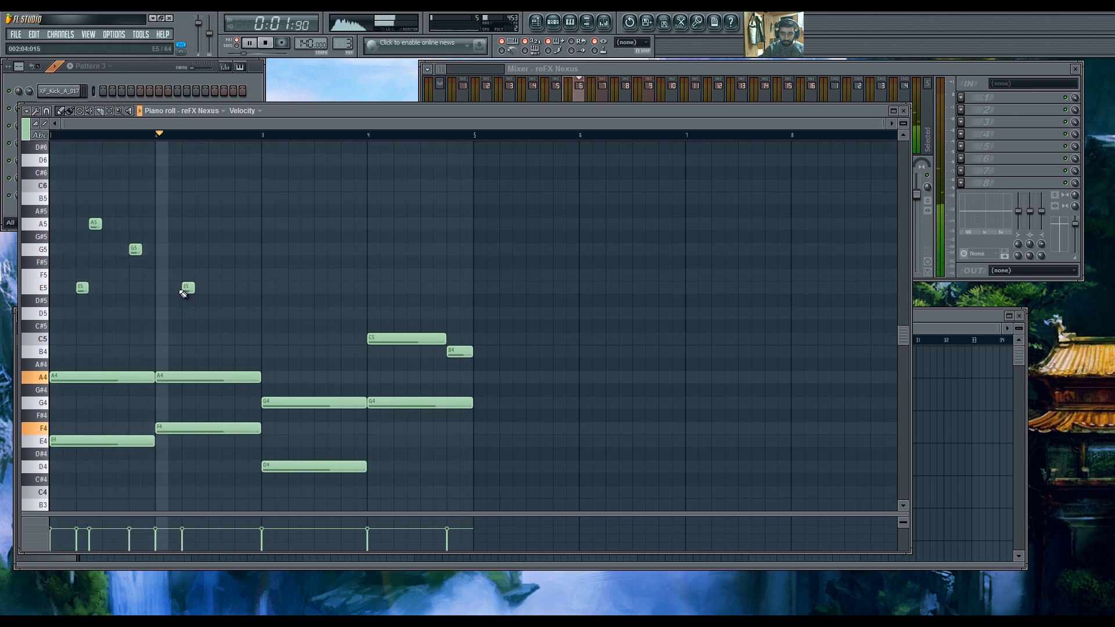
Replace the G5 melody note at step 13 of bar 1 with a short E5 and play the pattern.
drag(135, 250, 136, 275)
scroll(182, 301, up, 2)
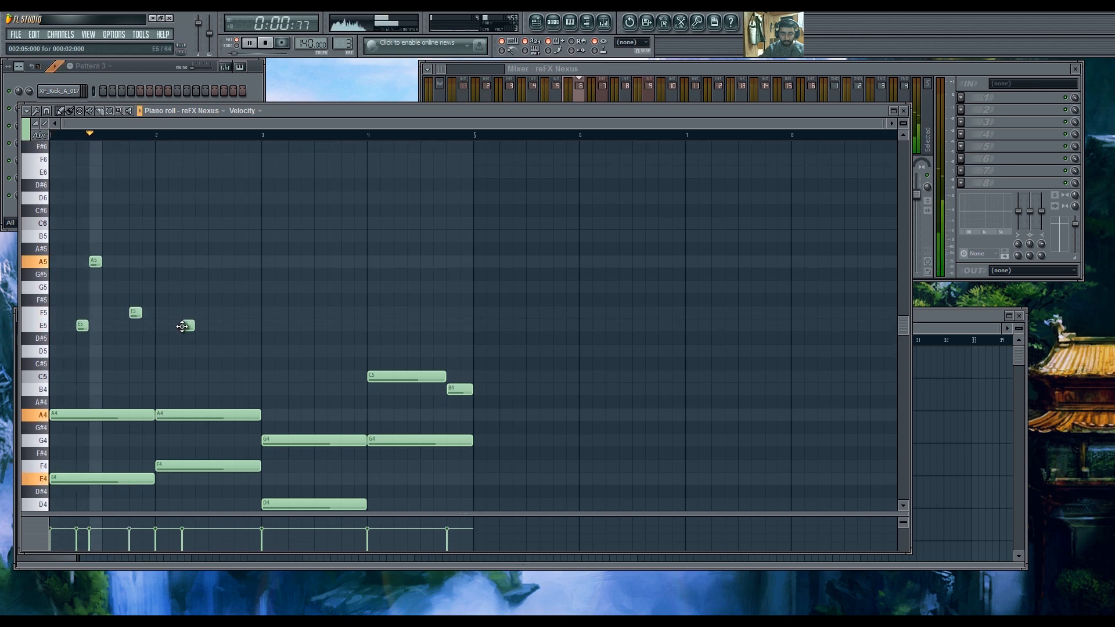
key(space)
right_click(137, 315)
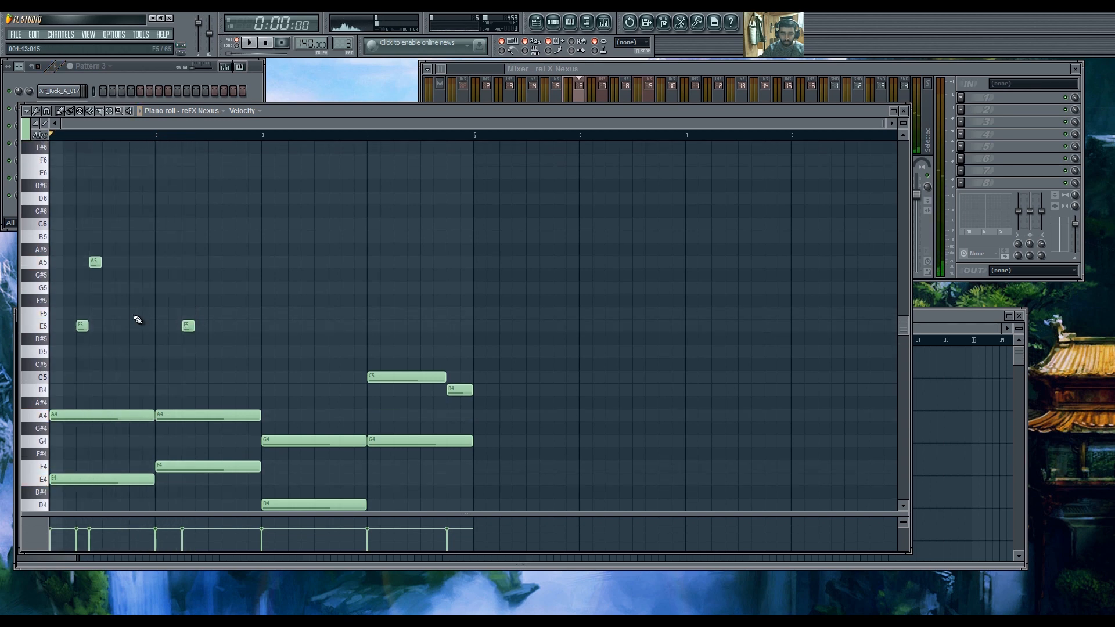
key(space)
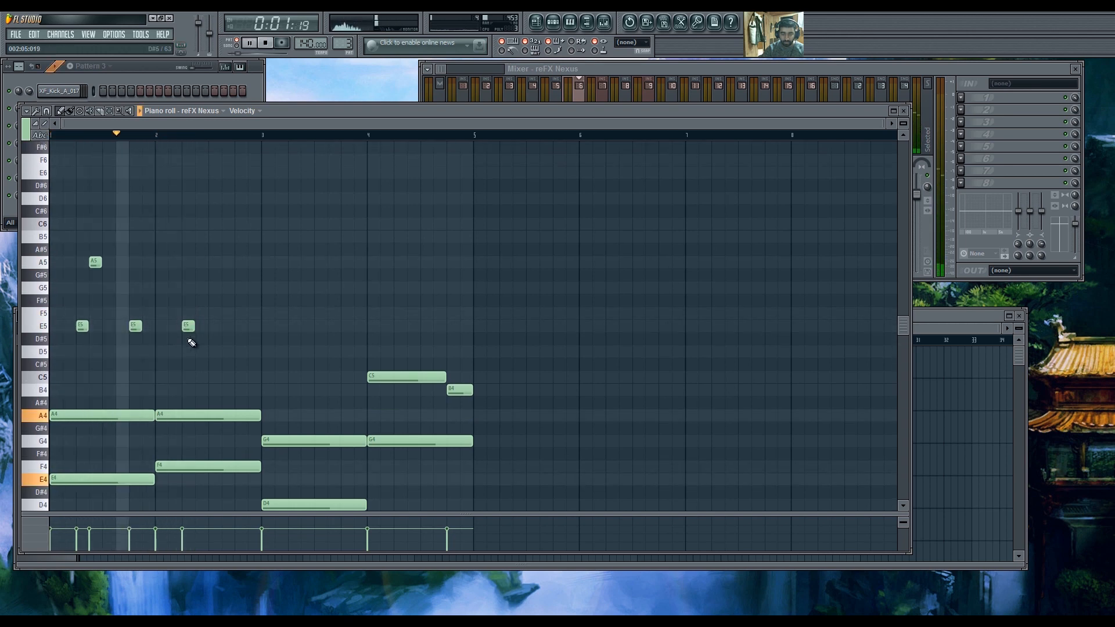
Extend the melody with a short A5 at step 9 of bar 2, plus E5 at step 5 and A5 at step 9 of bar 3.
key(space)
click(214, 262)
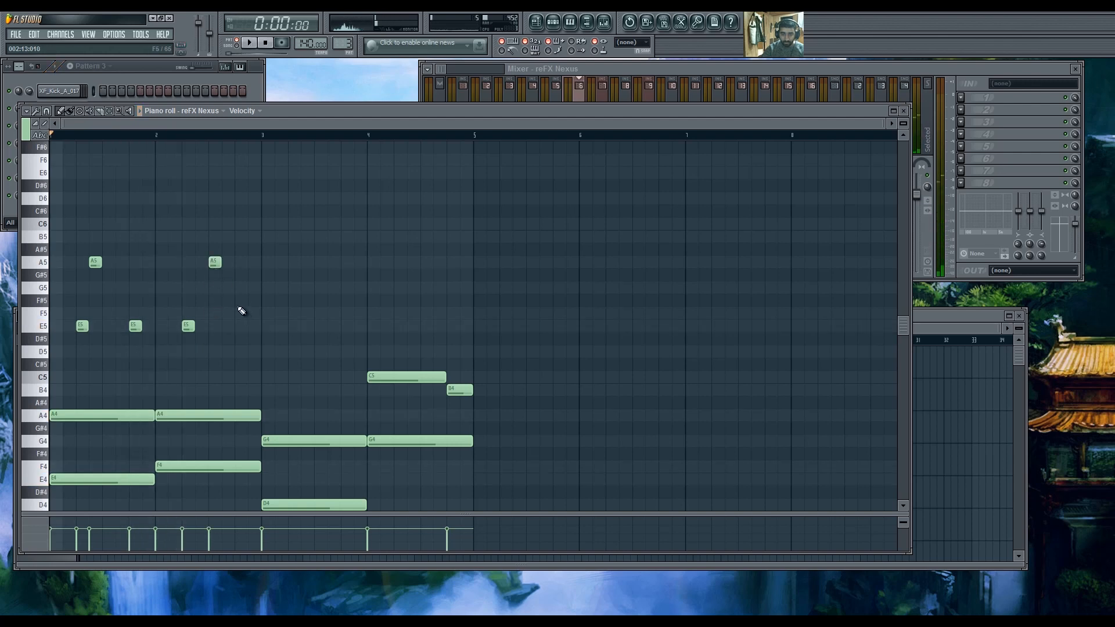
key(space)
click(307, 326)
click(321, 262)
drag(307, 327, 293, 326)
Place A5 melody notes at step 7 of bars 2 and 3, and E5 at step 13 of bar 3, removing bar 3's misplaced A5.
key(space)
click(201, 262)
right_click(321, 262)
key(space)
click(307, 262)
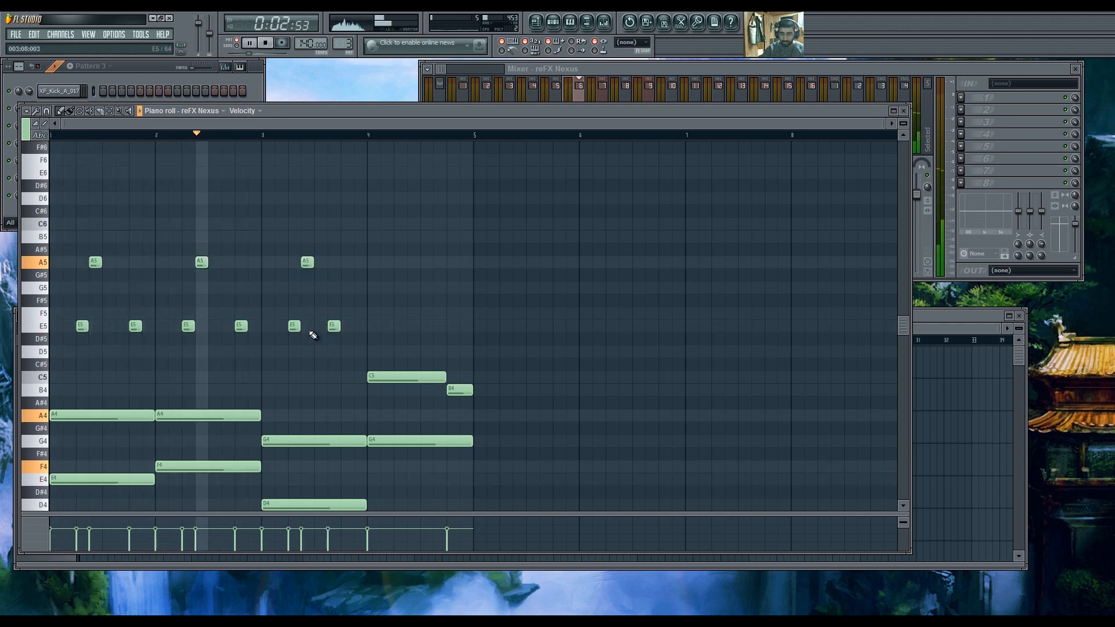
drag(340, 327, 348, 330)
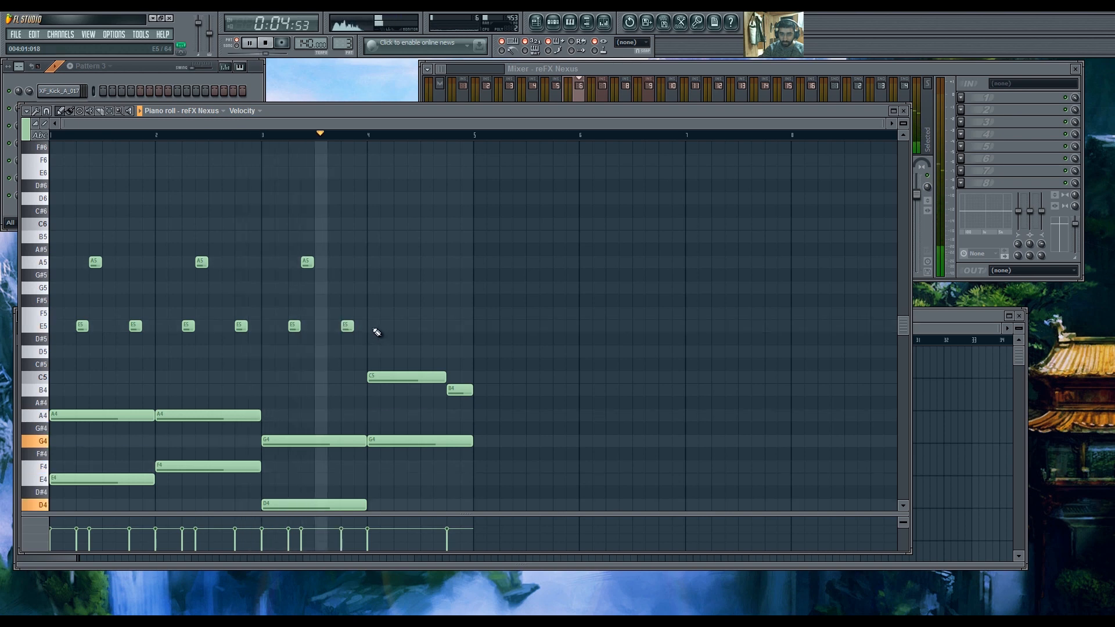
Add short bar 4 melody notes E5 at step 5 and A5 at step 7, after trying G5 at step 7.
key(space)
click(400, 326)
click(412, 262)
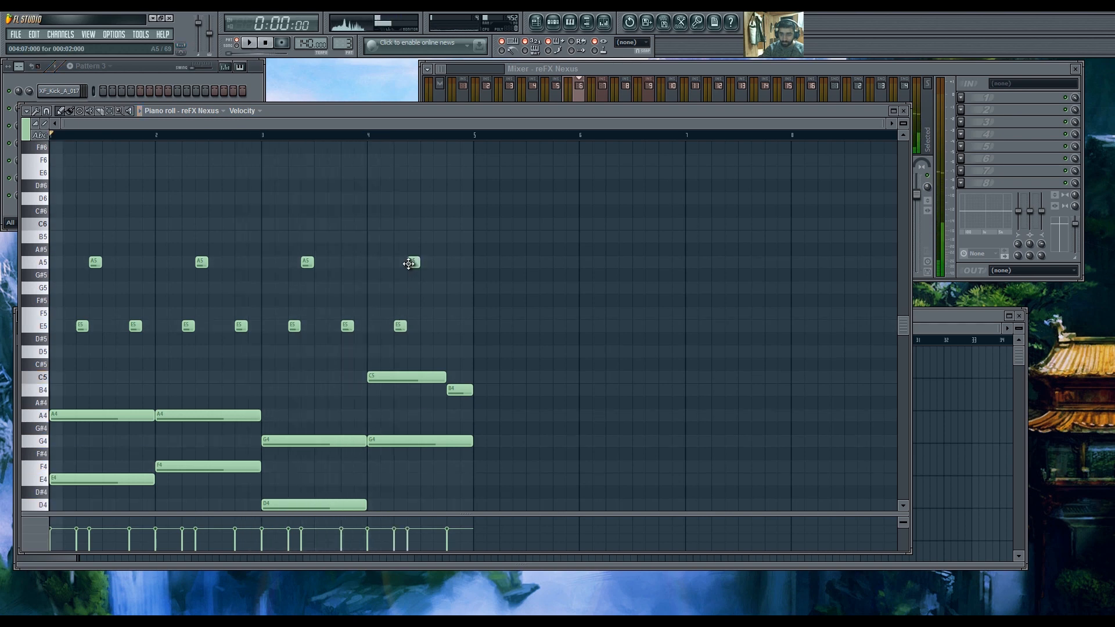
right_click(414, 262)
click(412, 287)
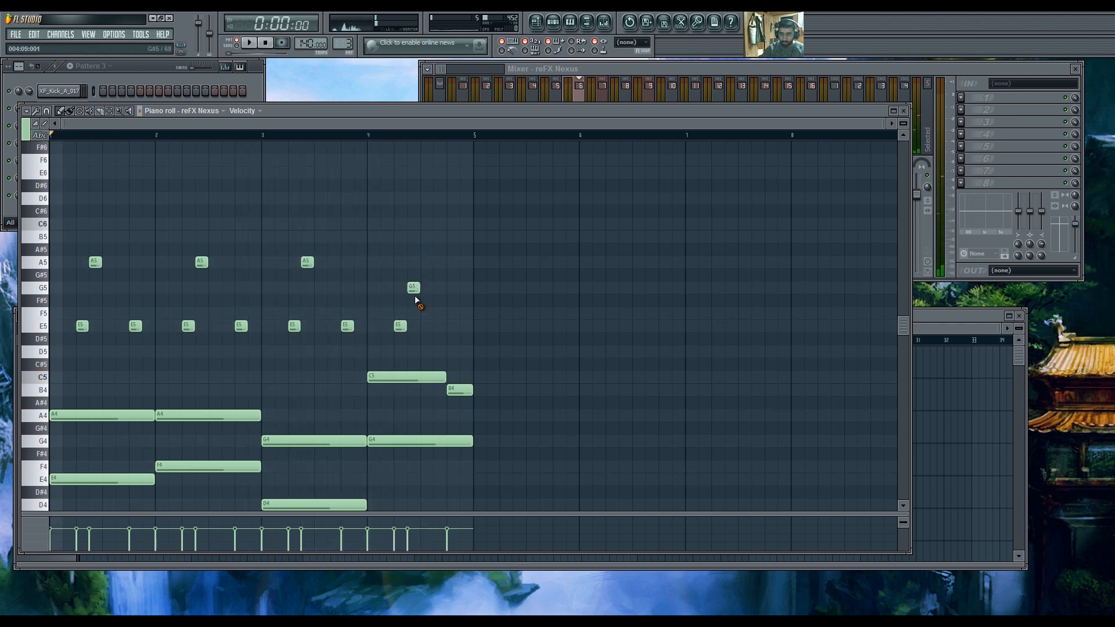
click(414, 262)
Finish bar 4 with two-step notes C6, B5, A5 and G5 at steps 9, 11, 13 and 15, play it, and save the project.
click(427, 224)
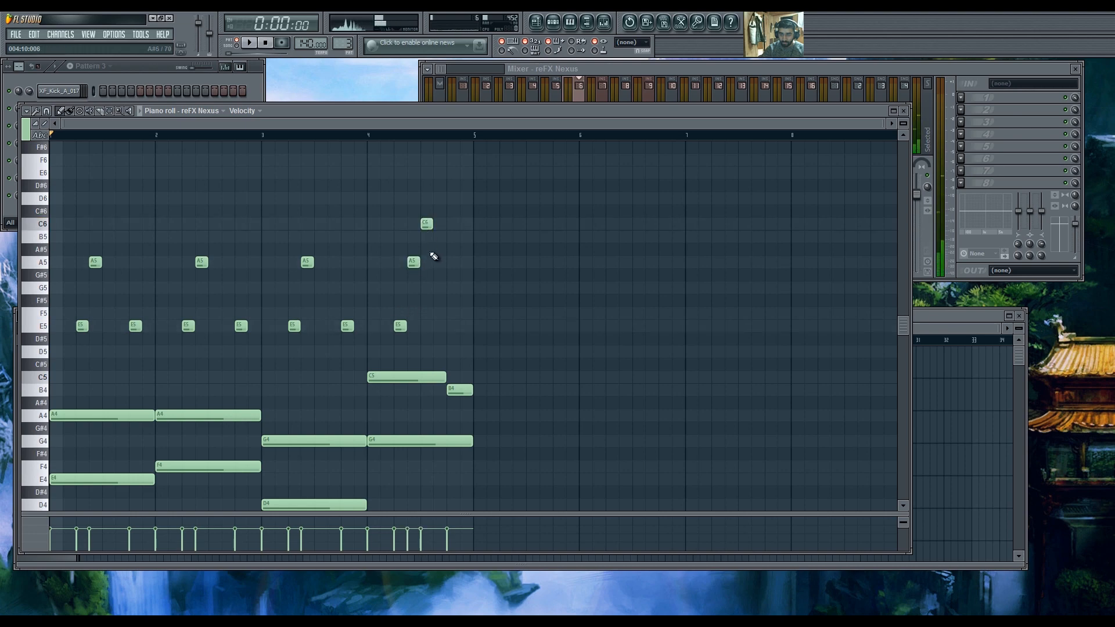
click(440, 237)
click(453, 262)
click(467, 287)
key(space)
key(ctrl+s)
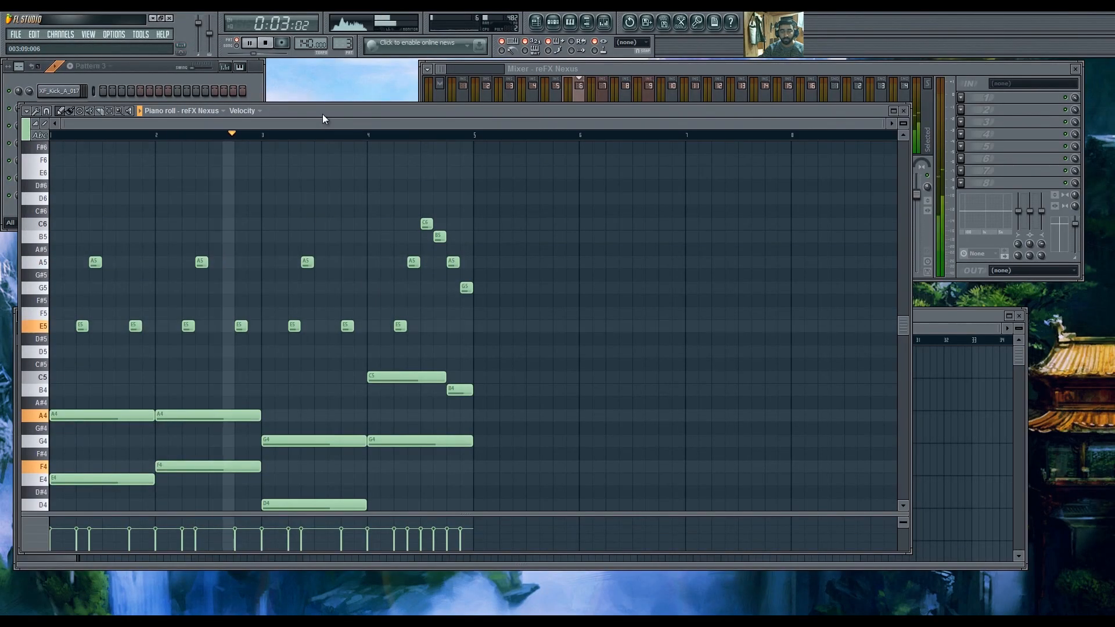
Play back the finished melody, and close the piano roll, the Nexus plugin window and its channel settings.
double_click(324, 114)
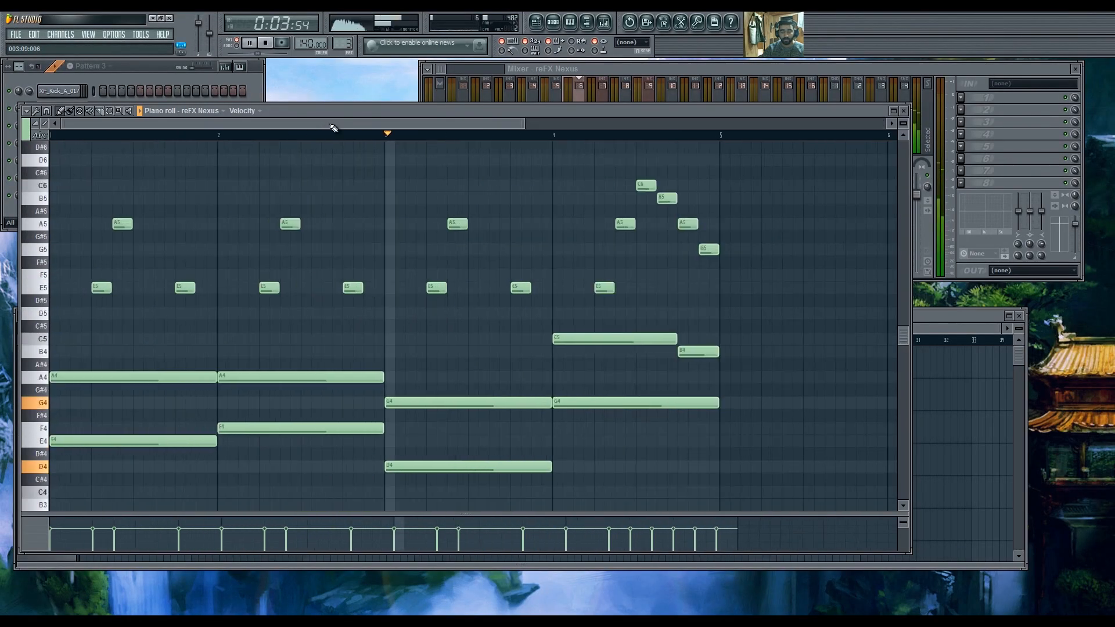
scroll(443, 261, down, 2)
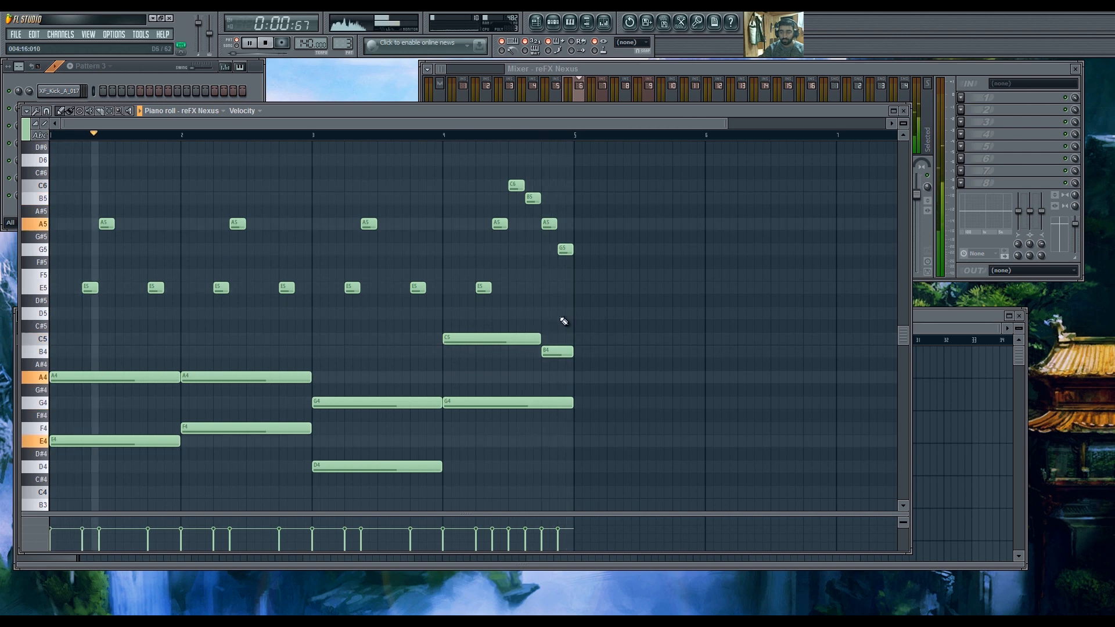
scroll(507, 300, down, 1)
click(903, 111)
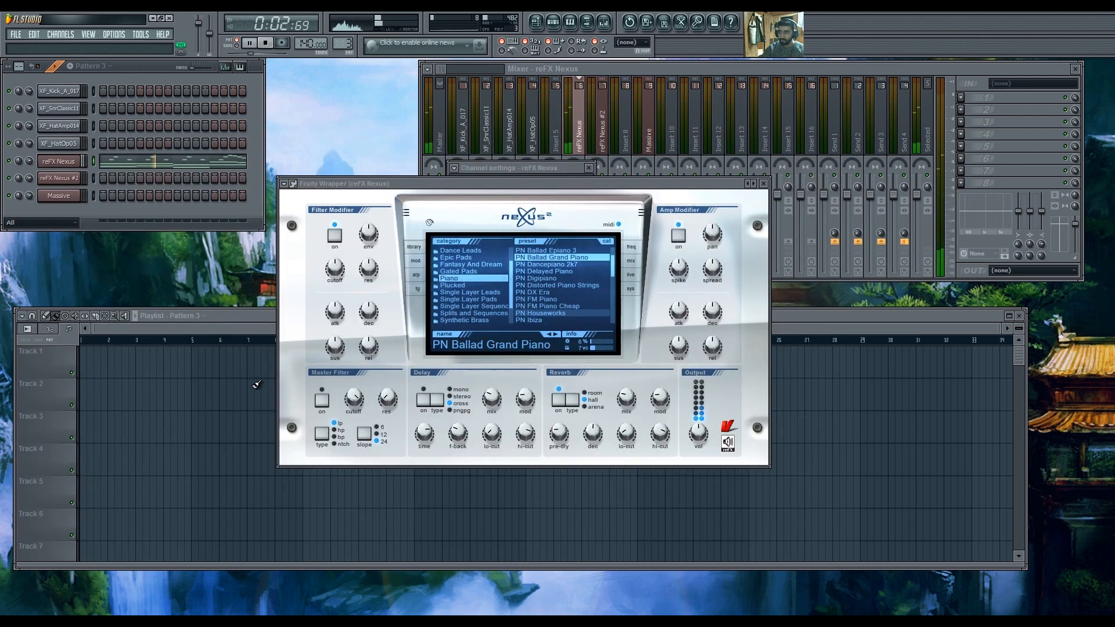
click(763, 184)
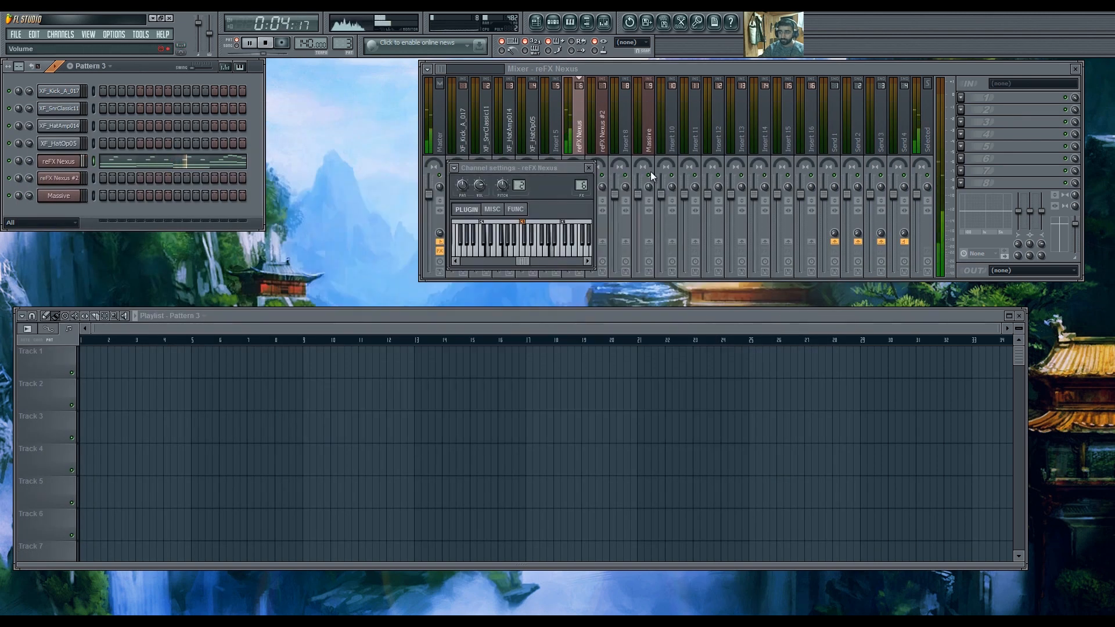
click(588, 168)
key(space)
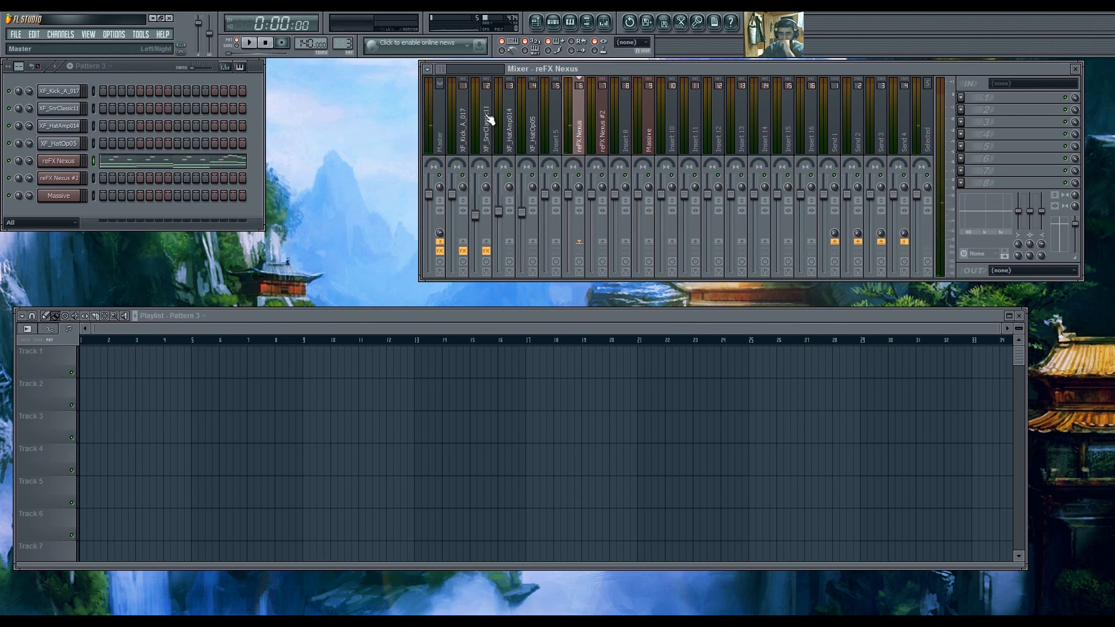
Load Maximus into the first effect slot of the reFX Nexus mixer track and apply its Transparent mastering preset.
click(969, 99)
click(1069, 58)
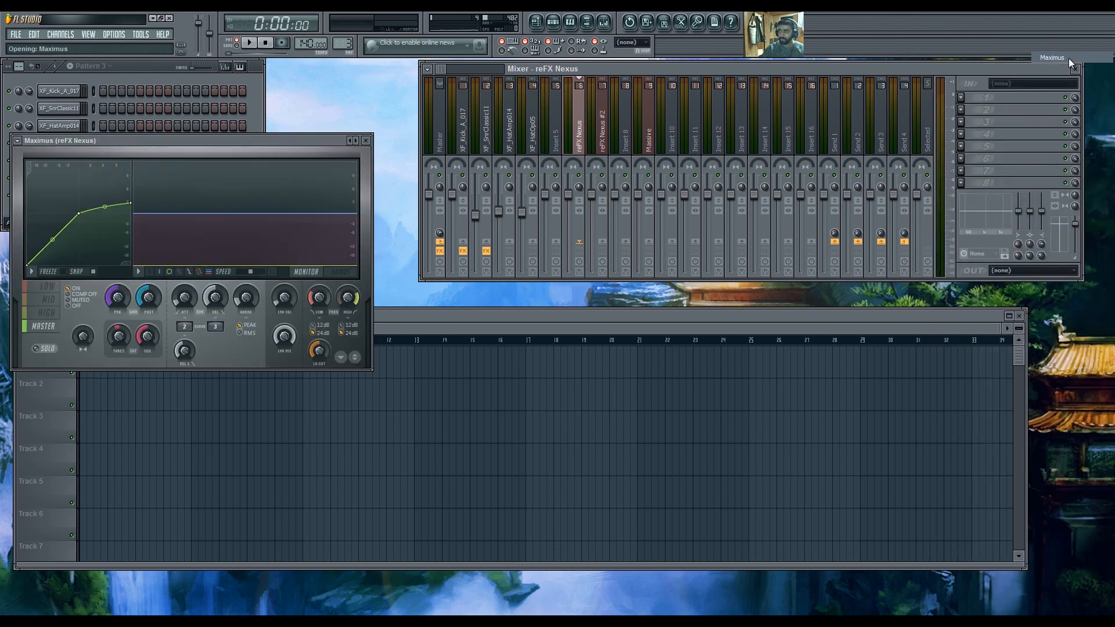
click(357, 142)
mouse_move(386, 177)
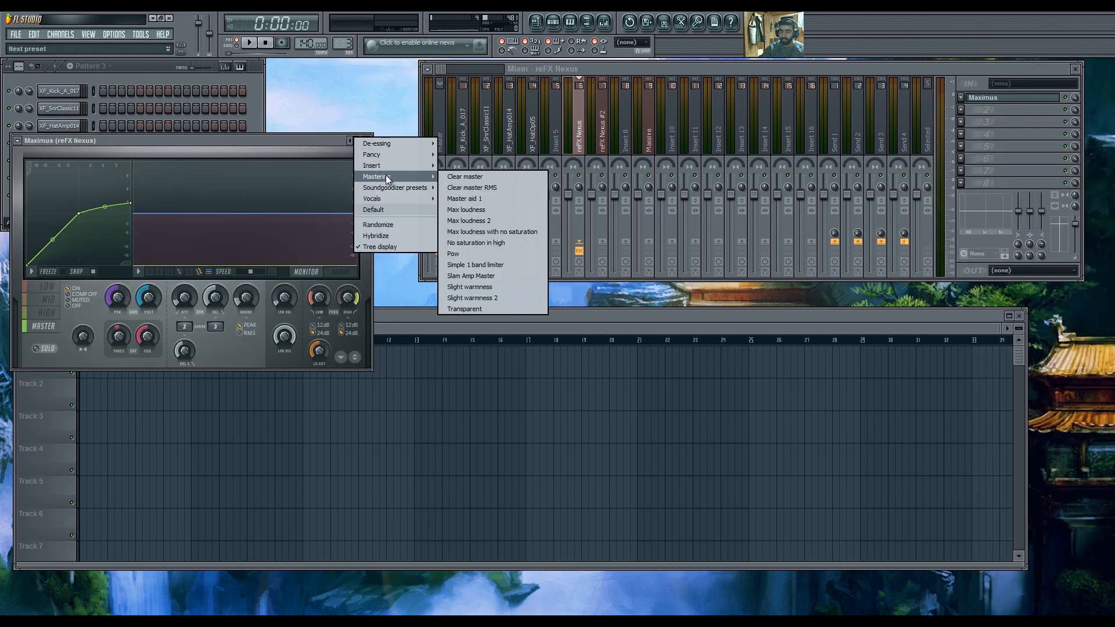
click(483, 309)
click(368, 141)
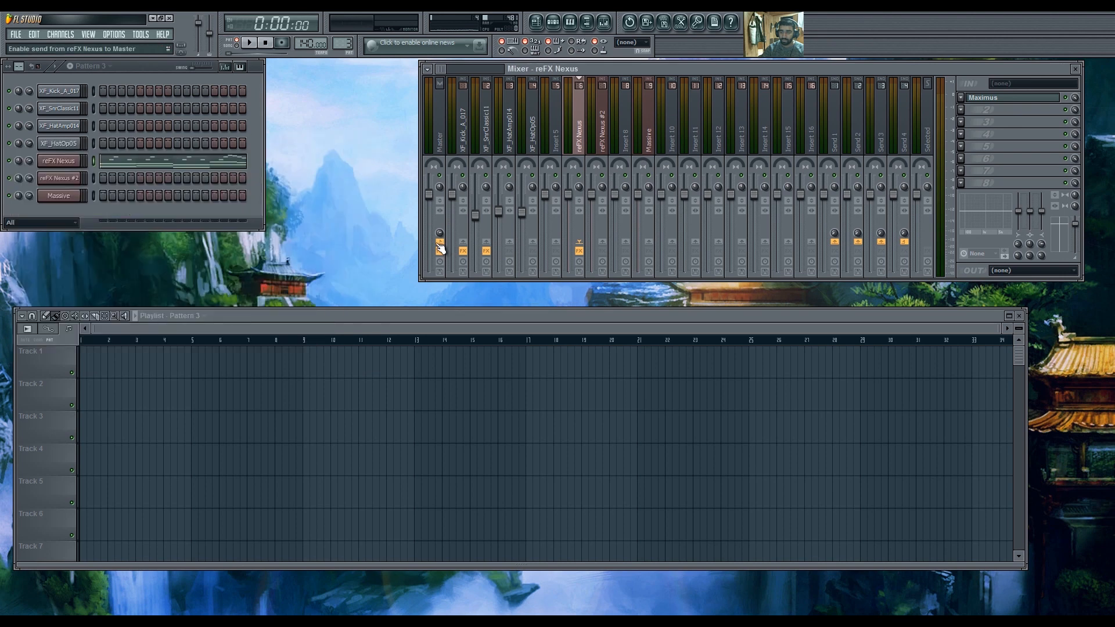
Lower the volume fader of the reFX Nexus mixer track and play the pattern to check the level.
mouse_move(568, 195)
mouse_down()
mouse_move(571, 258)
mouse_move(569, 212)
mouse_up()
key(space)
key(space)
Lay three consecutive Pattern 3 clips on Track 2 from bar 1 and enlarge the Playlist to show more tracks.
click(81, 401)
drag(198, 381, 381, 395)
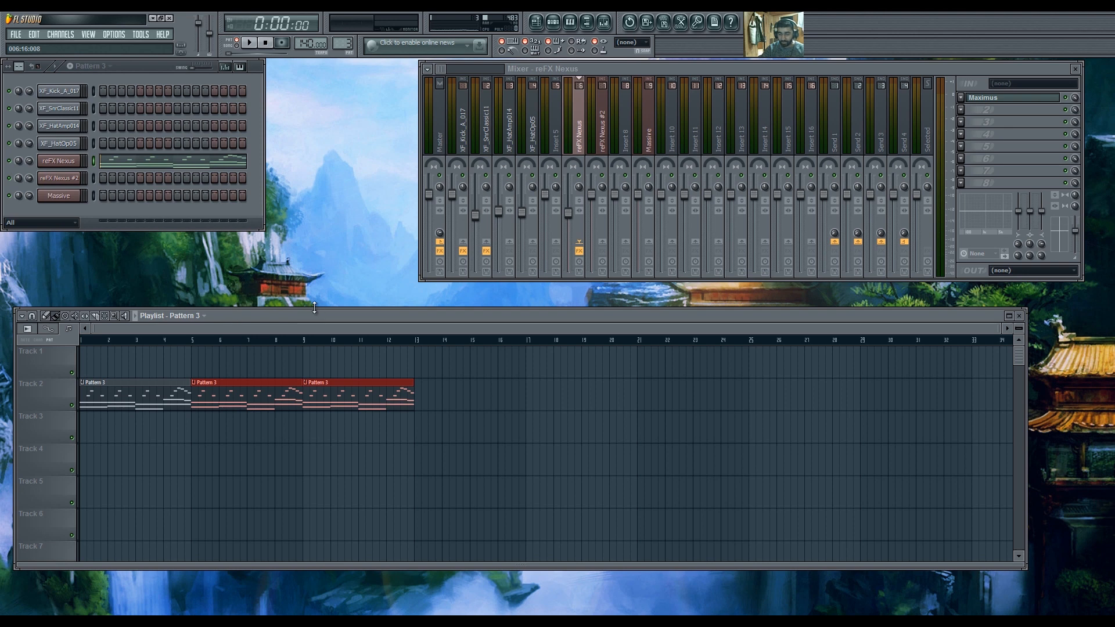
drag(315, 308, 315, 220)
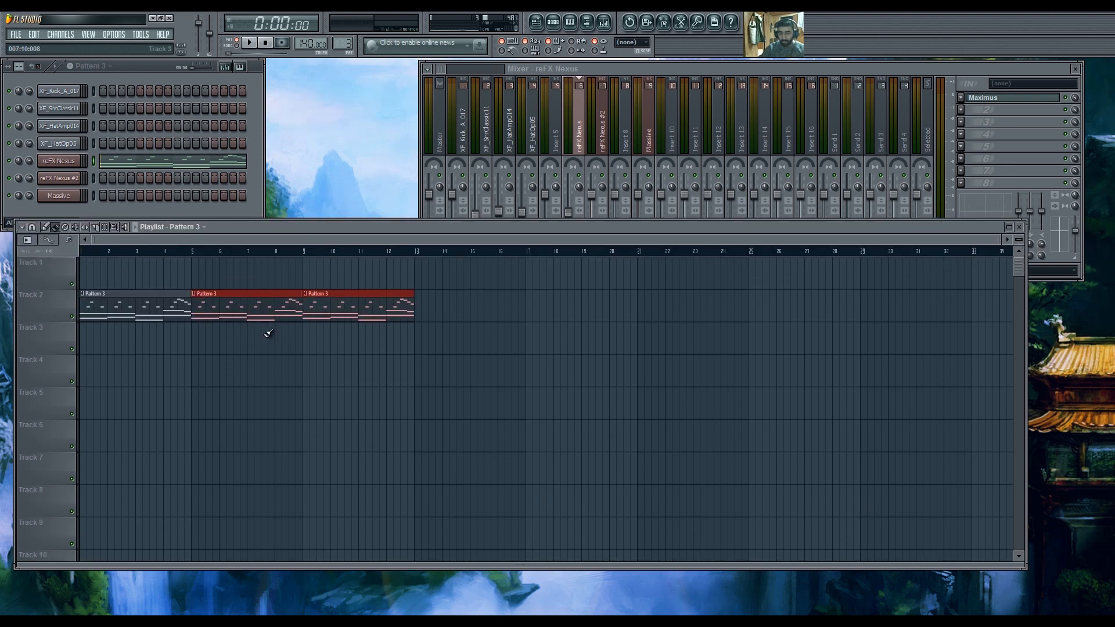
Move the Pattern 3 clips down to Track 3 and delete the third clip starting at bar 9.
drag(453, 312, 130, 345)
ctrl+click(199, 392)
scroll(208, 391, up, 6)
scroll(218, 388, down, 5)
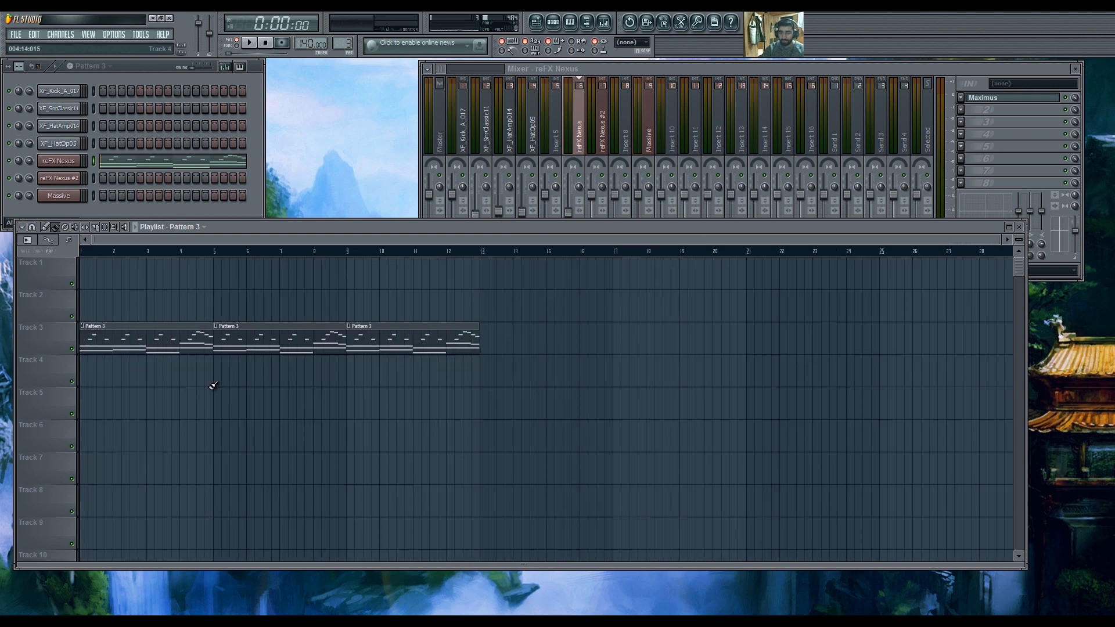
right_click(366, 351)
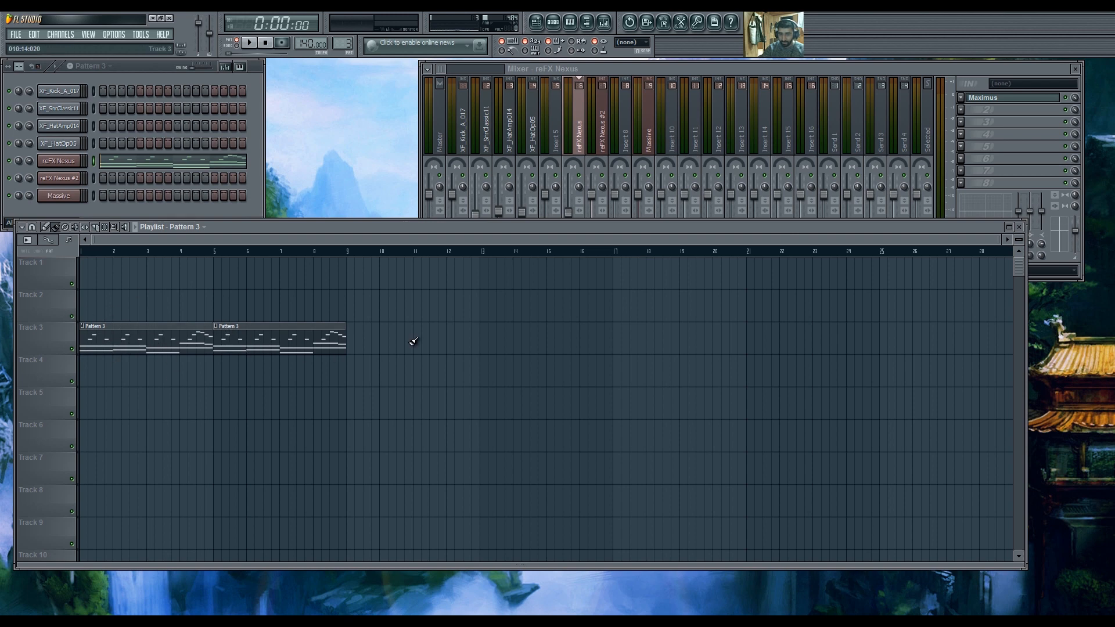
Fill bars 1 to 8 with Pattern 2 clips on Track 1 and Pattern 1 clips on Track 2.
key(KP_1)
key(KP_2)
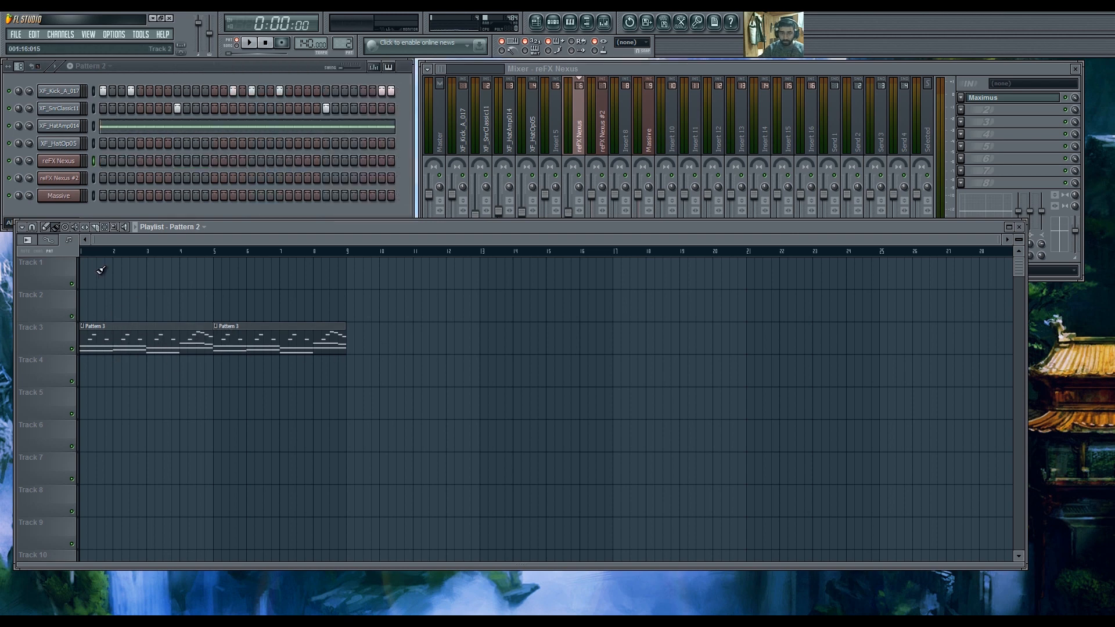
drag(88, 259, 276, 260)
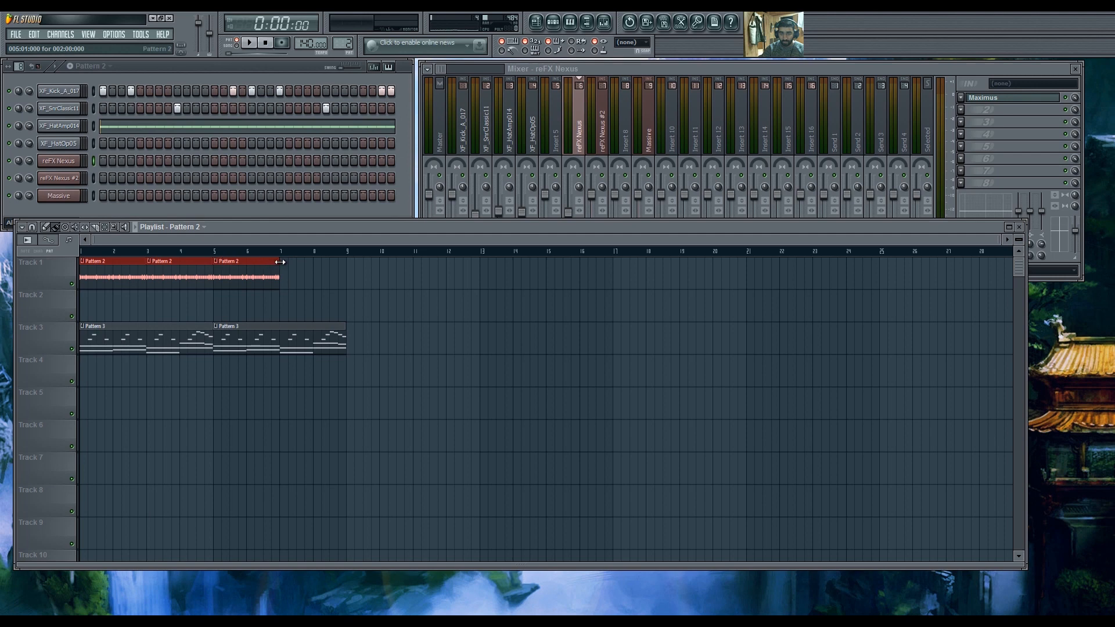
click(288, 262)
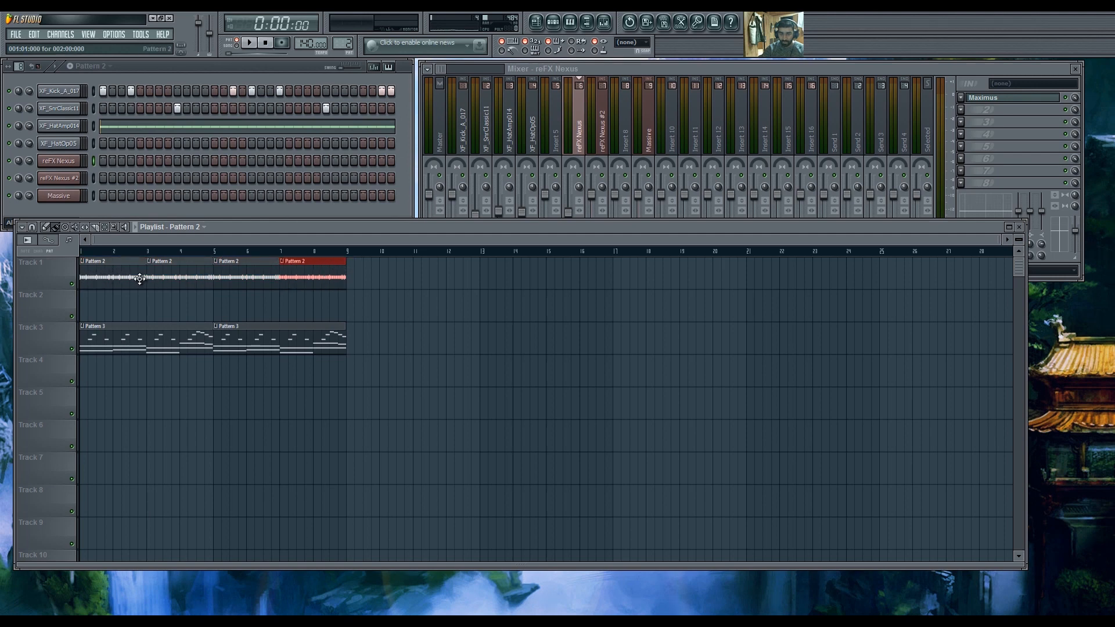
key(KP_1)
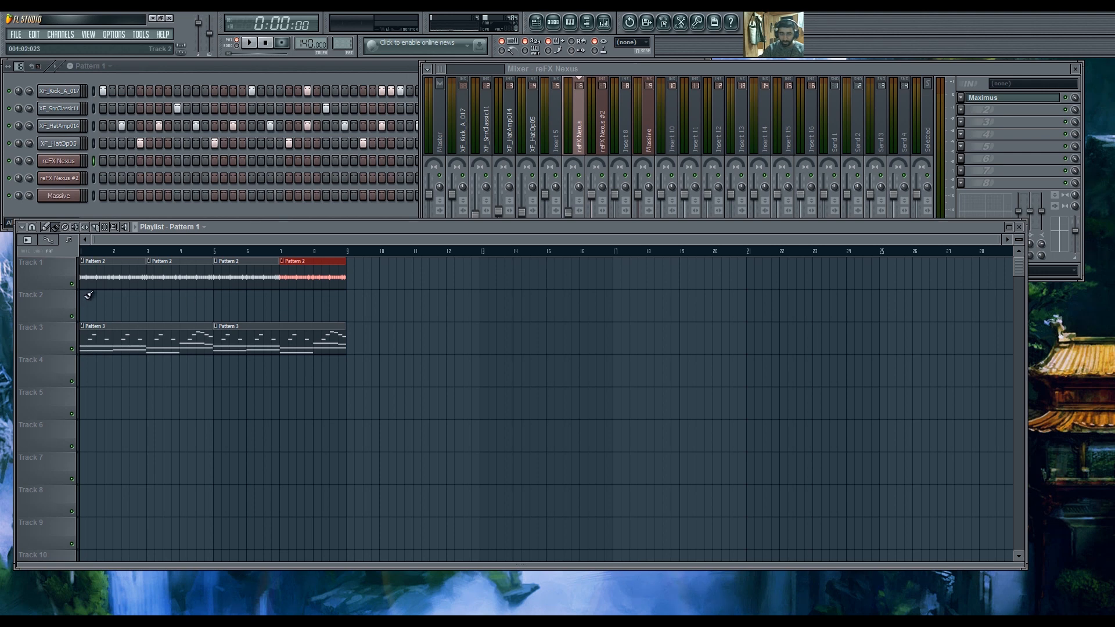
drag(81, 307, 311, 308)
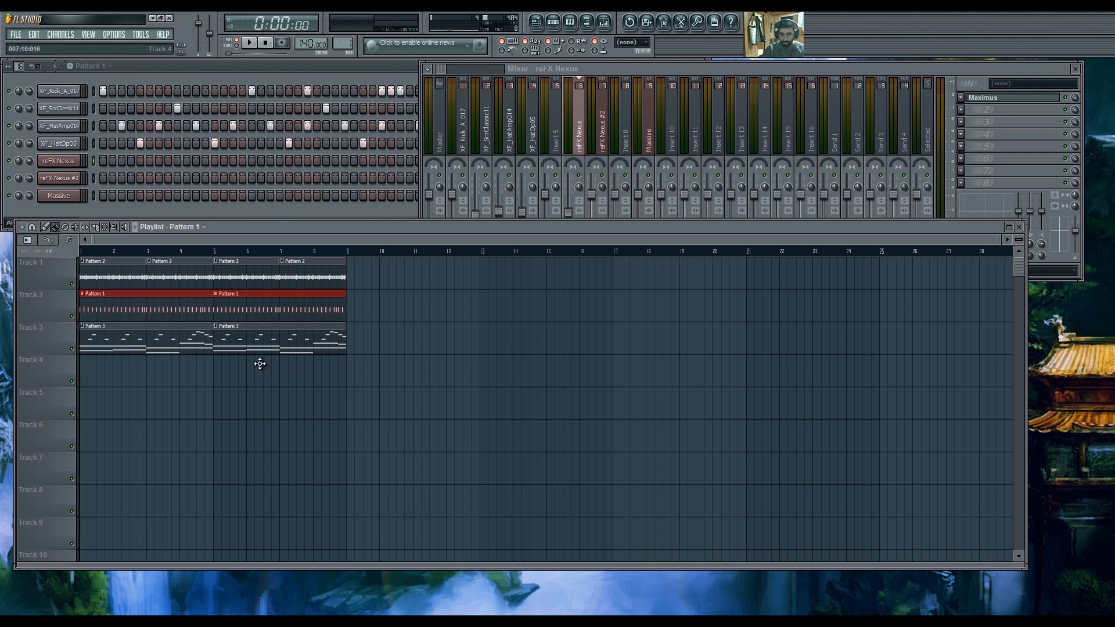
Delete both Pattern 1 clips from Track 2 in the playlist.
right_click(293, 446)
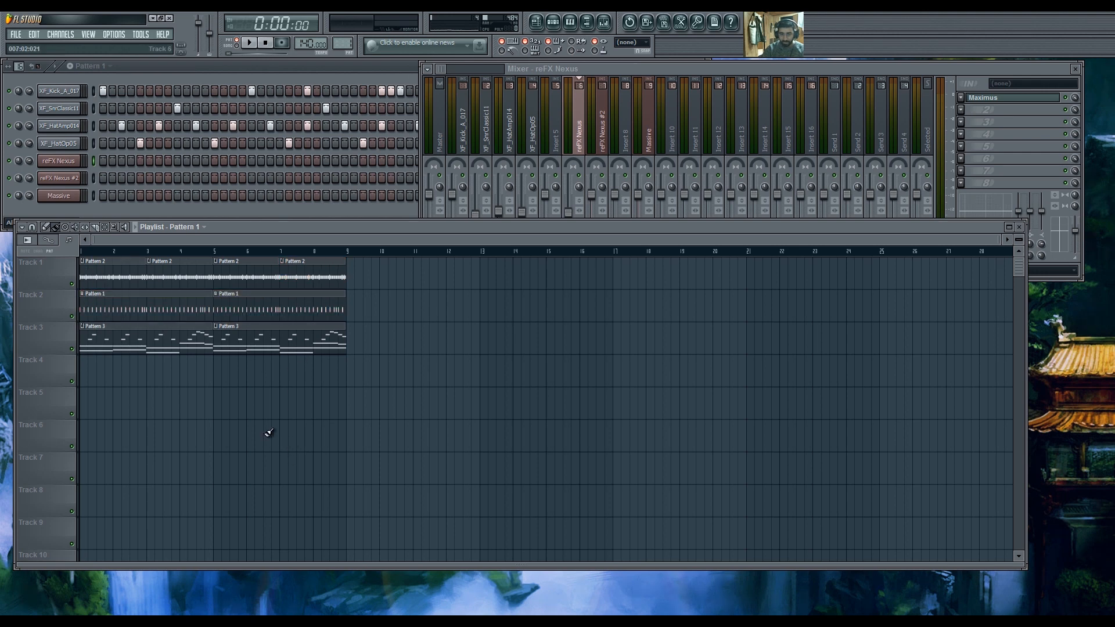
right_click(120, 304)
key(ctrl+z)
click(253, 79)
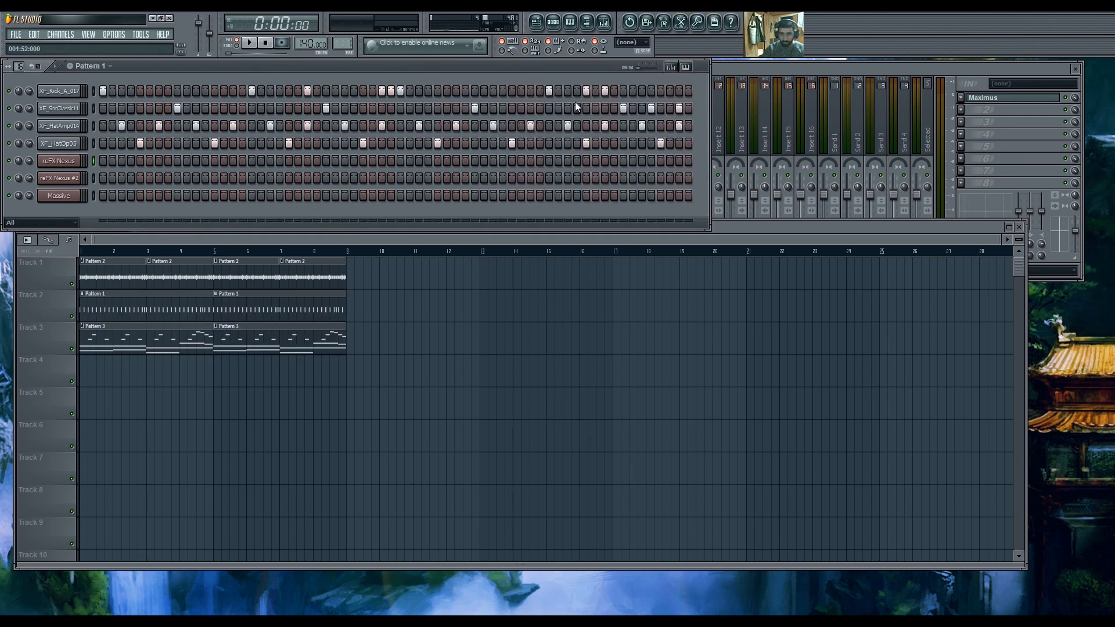
right_click(339, 305)
right_click(105, 306)
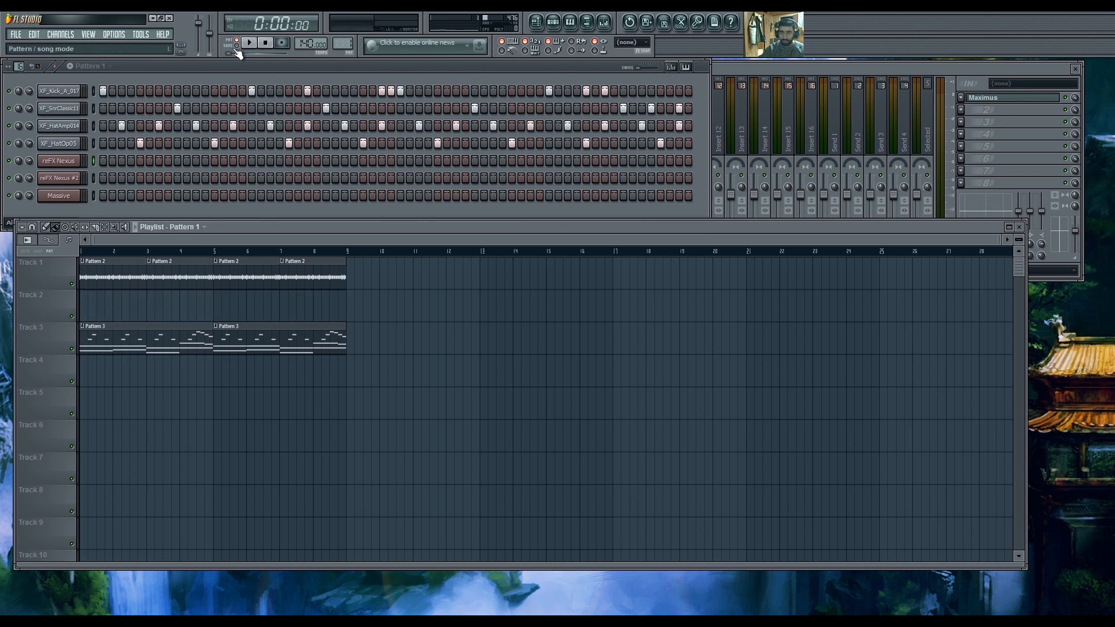
Play the arrangement in song mode and slightly raise the volume of the reFX Nexus mixer track.
drag(348, 228, 336, 276)
key(space)
scroll(347, 349, up, 1)
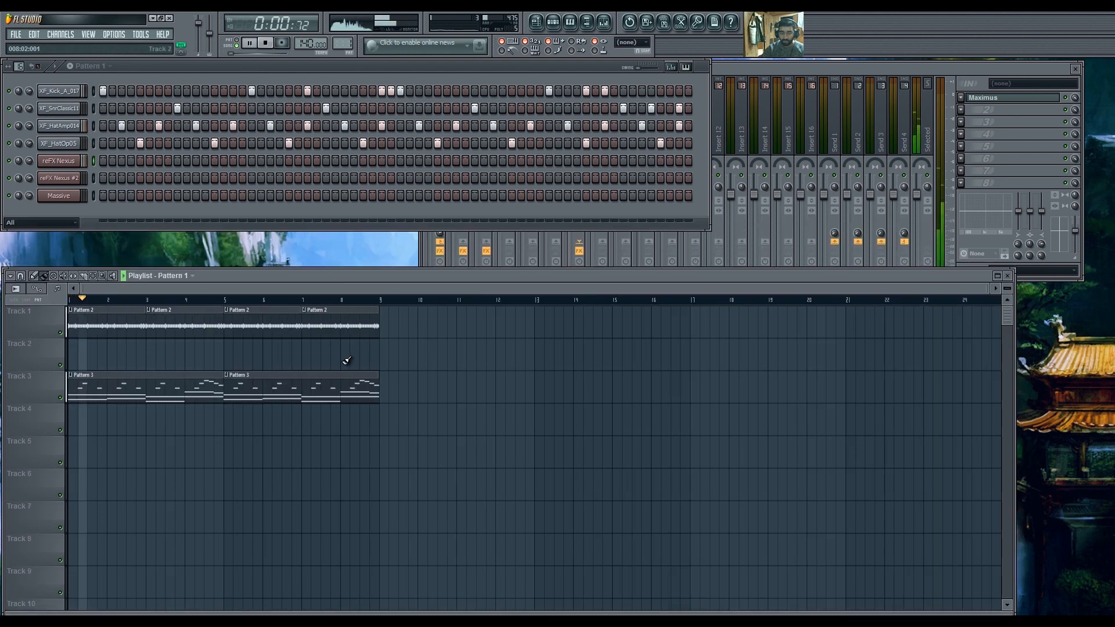
click(740, 69)
drag(569, 213, 569, 202)
click(256, 277)
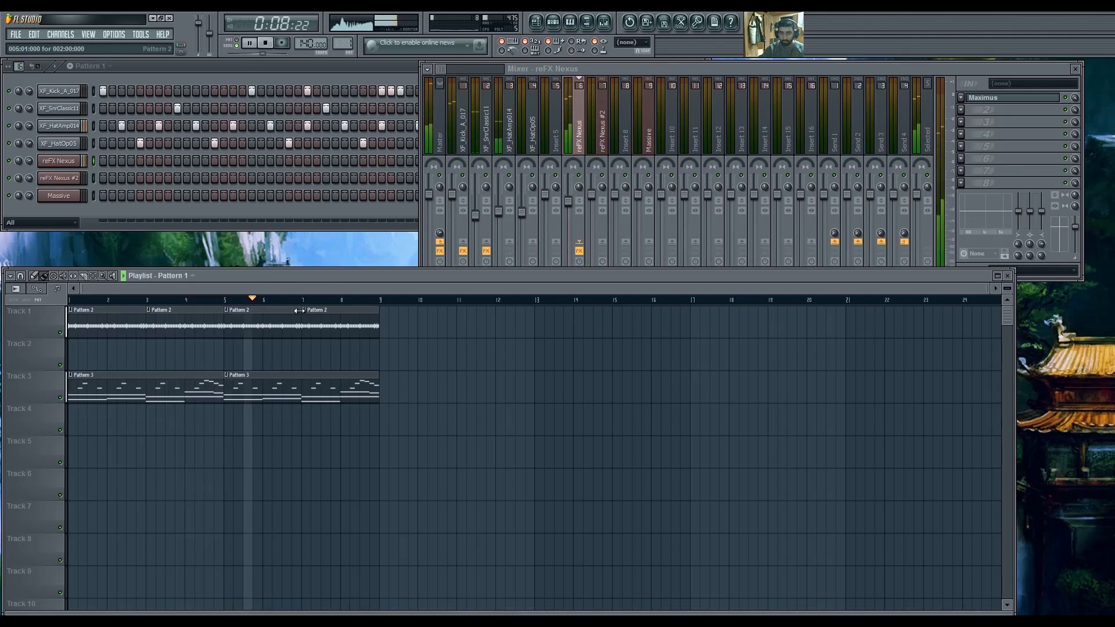
Duplicate the Pattern 2 and Pattern 3 clips on Tracks 1 and 3 to extend them from bar 9 through bar 16, and stop playback.
drag(403, 435, 67, 304)
key(ctrl+b)
drag(401, 320, 409, 321)
ctrl+click(391, 363)
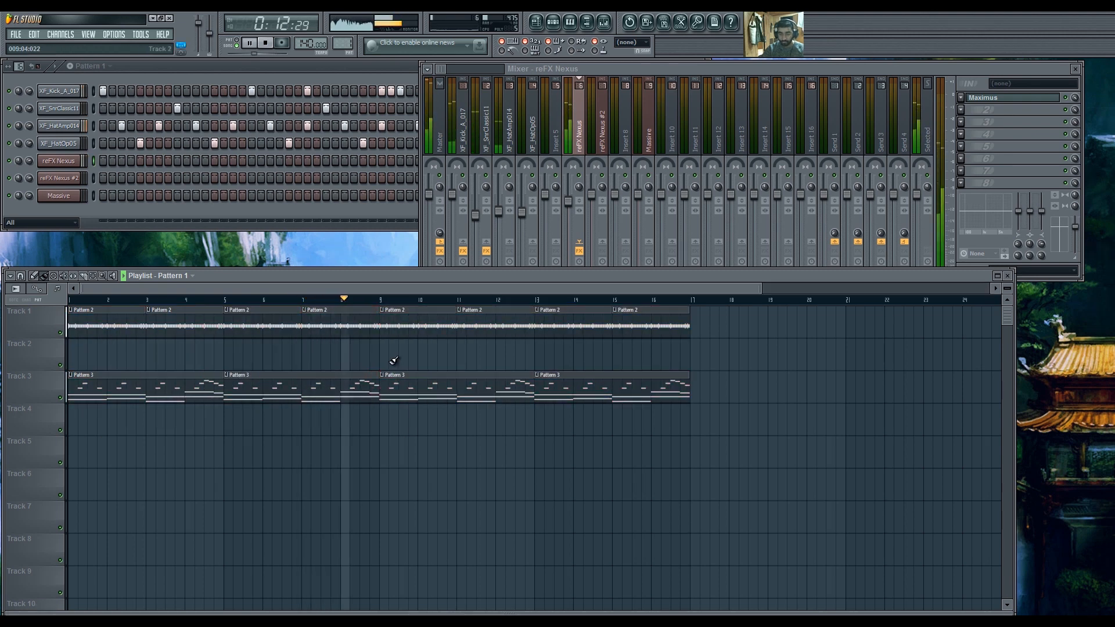
scroll(390, 363, down, 2)
key(space)
Open the reFX Nexus #2 instrument and choose the Plucked preset category.
click(232, 223)
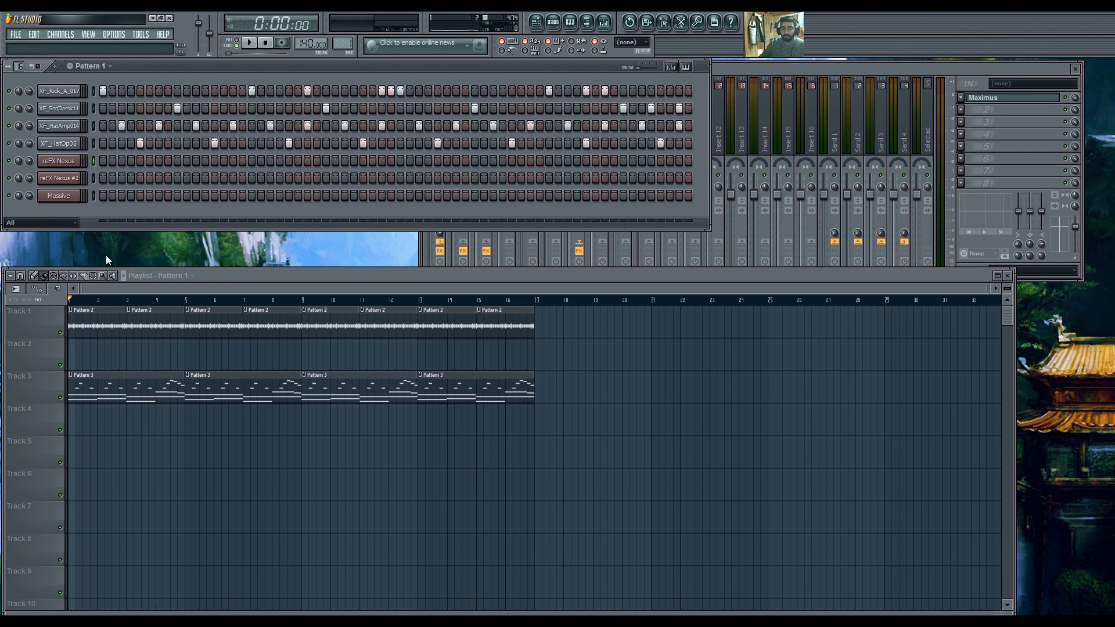
click(59, 178)
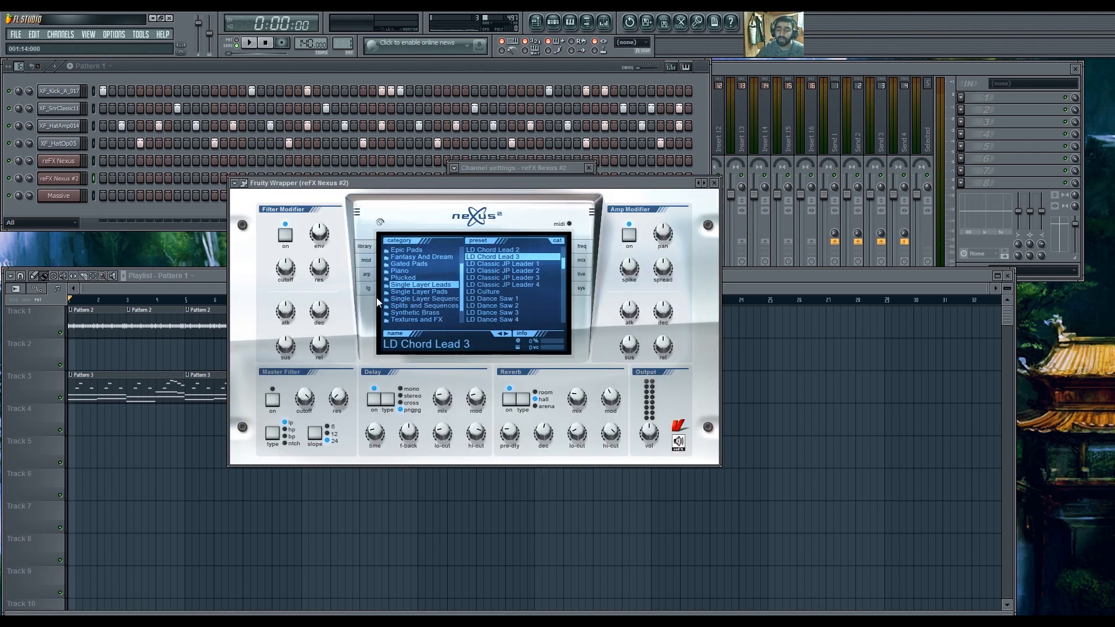
click(430, 277)
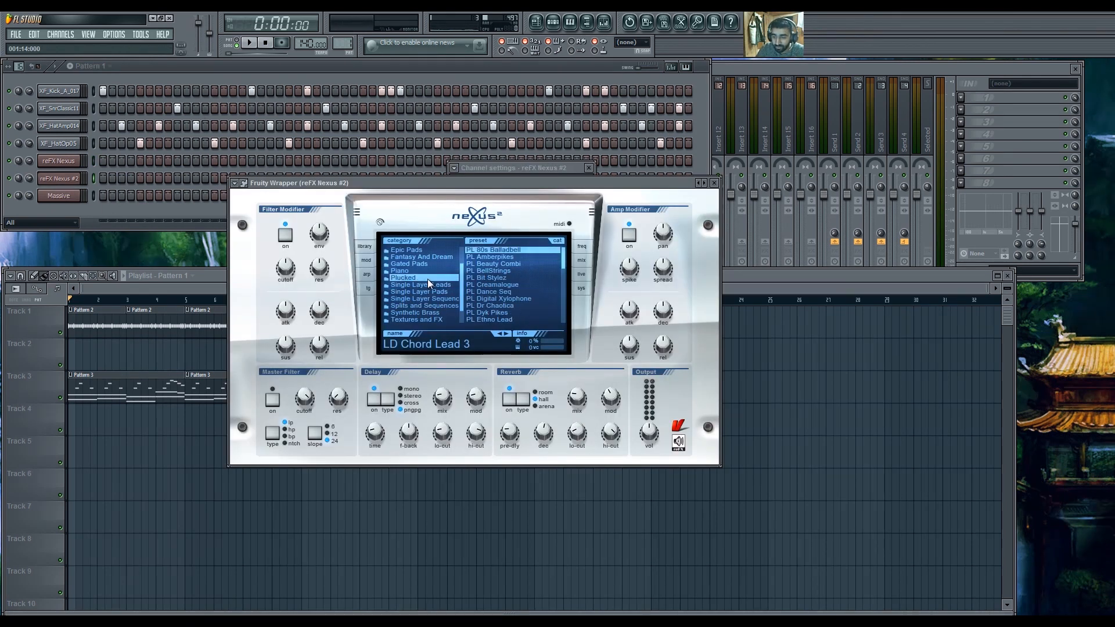
Audition Plucked presets such as PL Amberpikes, PL Dr Chaotica and PL Illusionize 2, and load PL Illusionize 1.
click(519, 257)
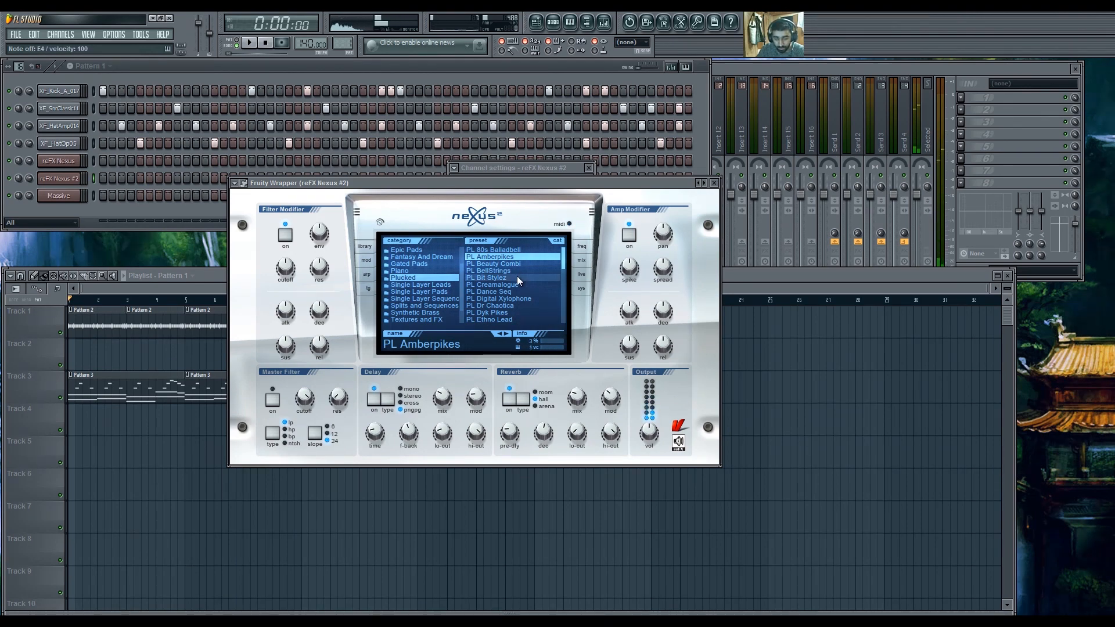
click(504, 305)
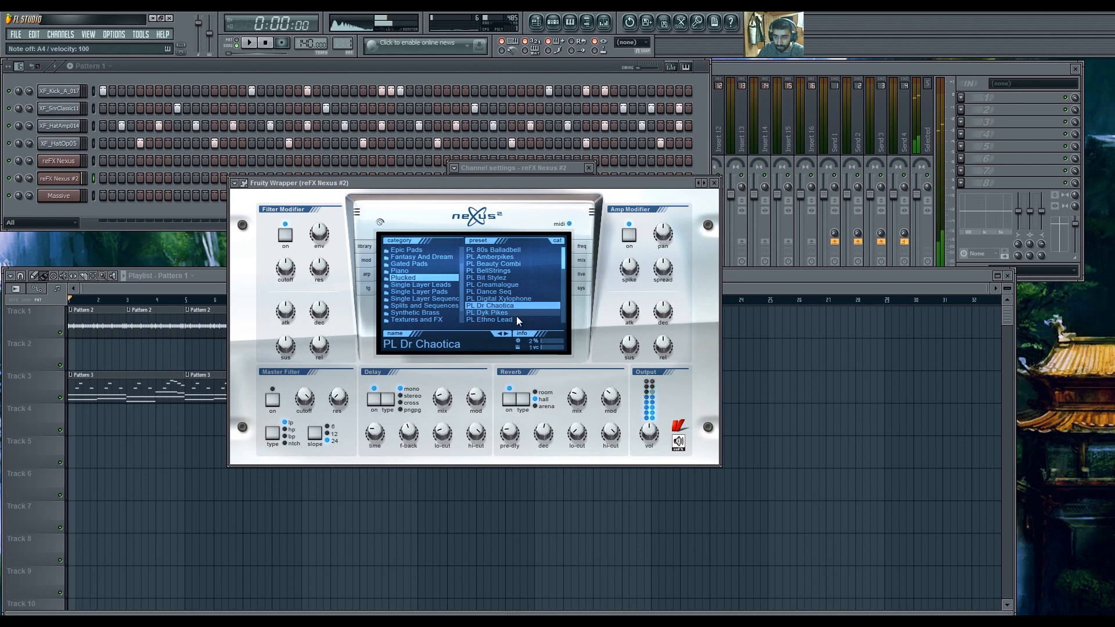
scroll(516, 313, down, 2)
click(516, 313)
scroll(516, 307, down, 2)
click(521, 291)
click(529, 306)
scroll(531, 305, down, 2)
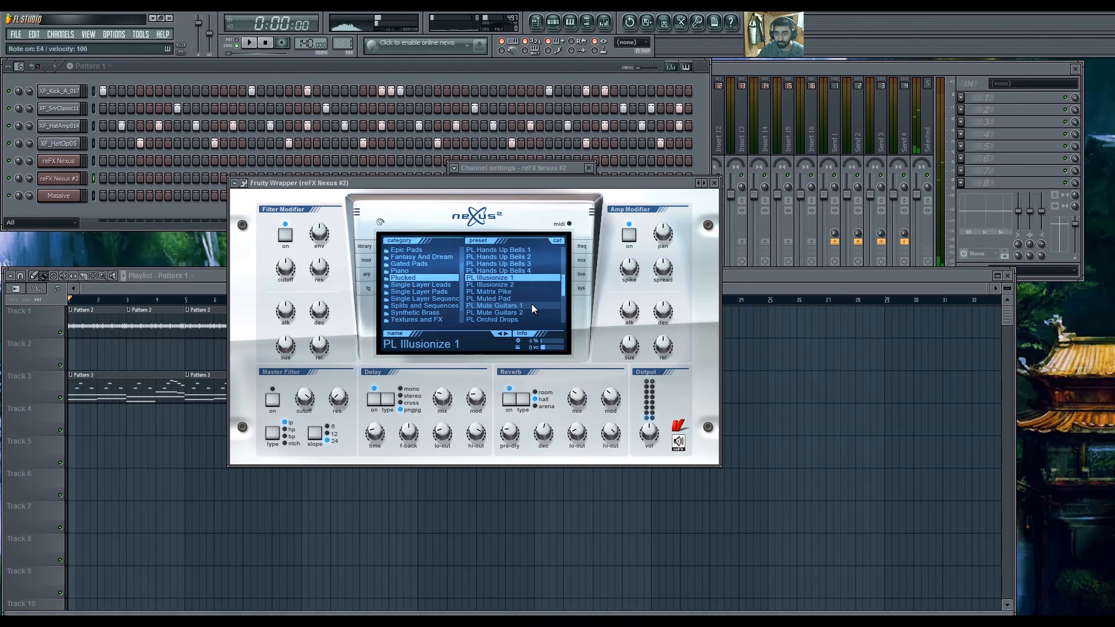
click(518, 285)
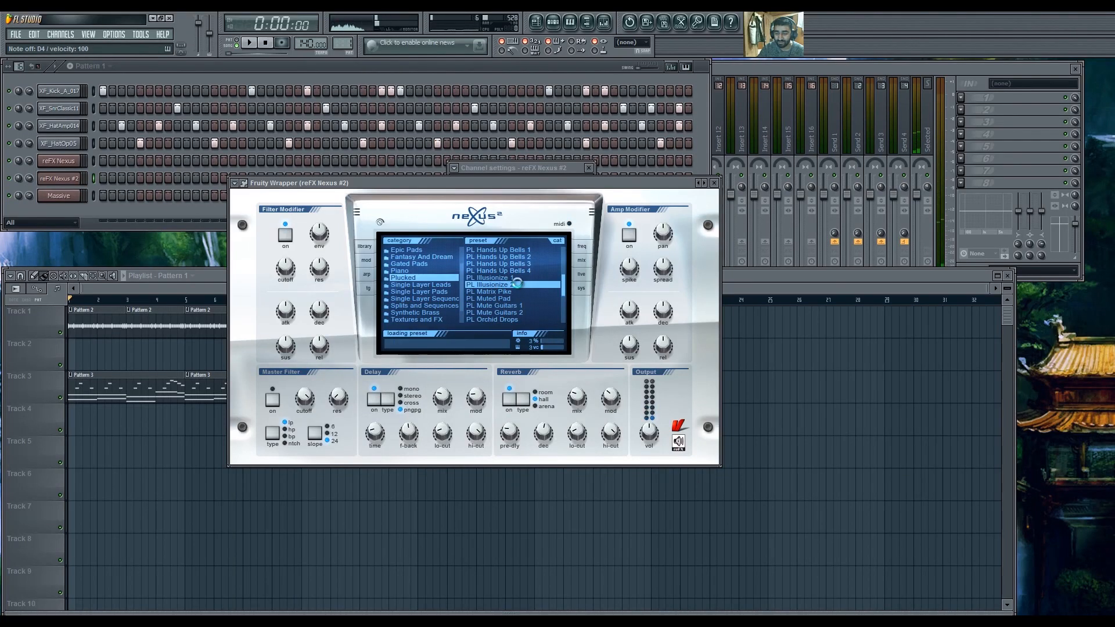
click(521, 280)
Play single notes live to try out melody ideas with the PL Illusionize 1 sound.
key(x)
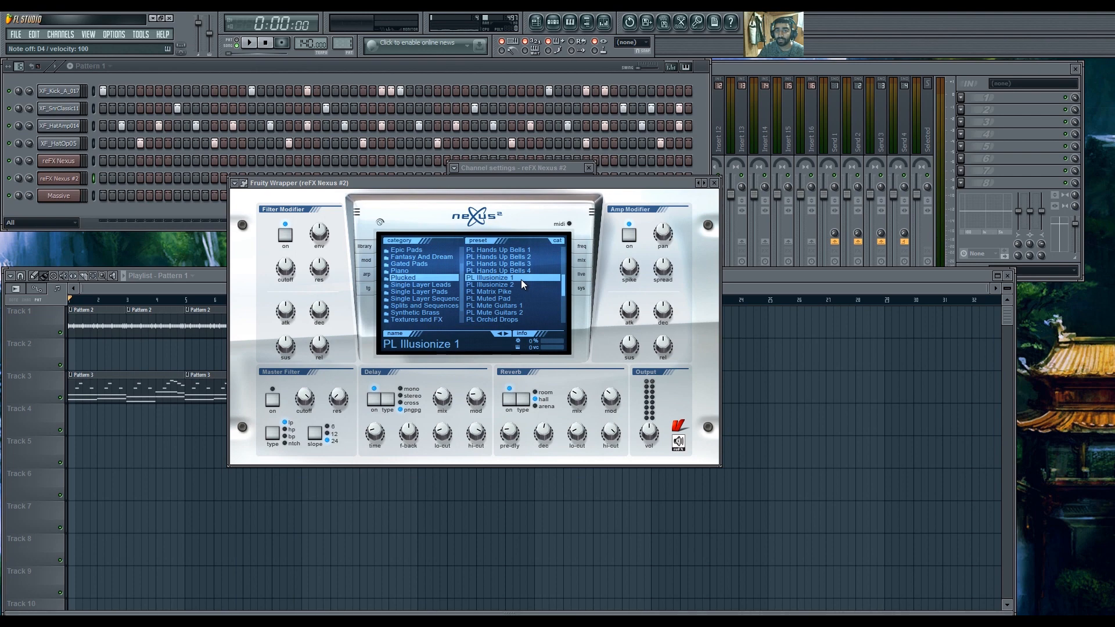
key(x)
key(c)
key(c)
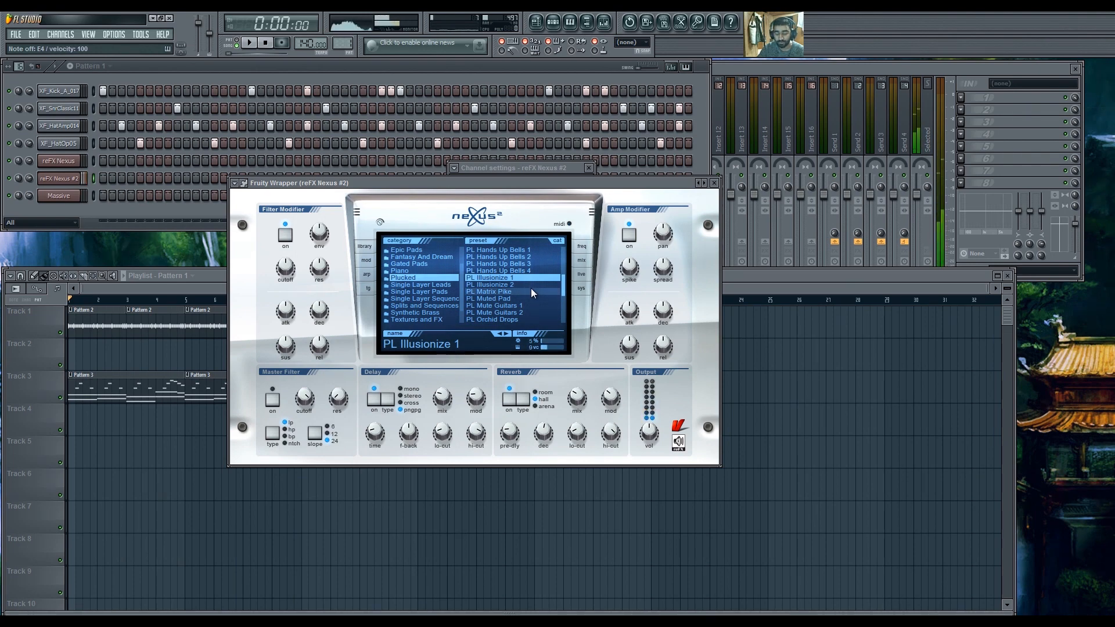
key(n)
key(n)
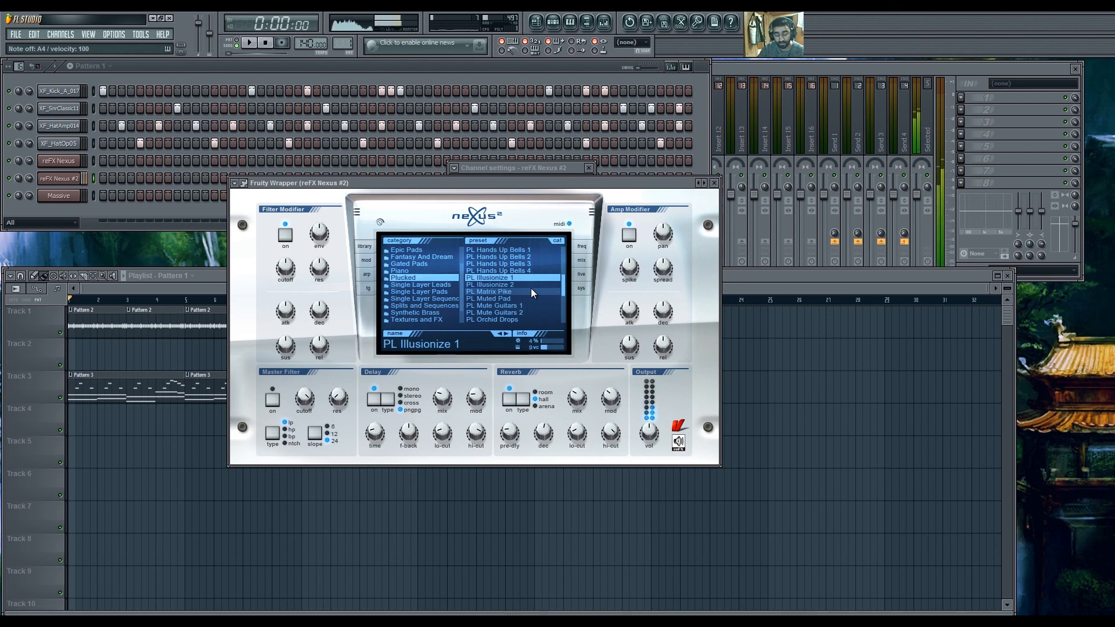
key(x)
key(x)
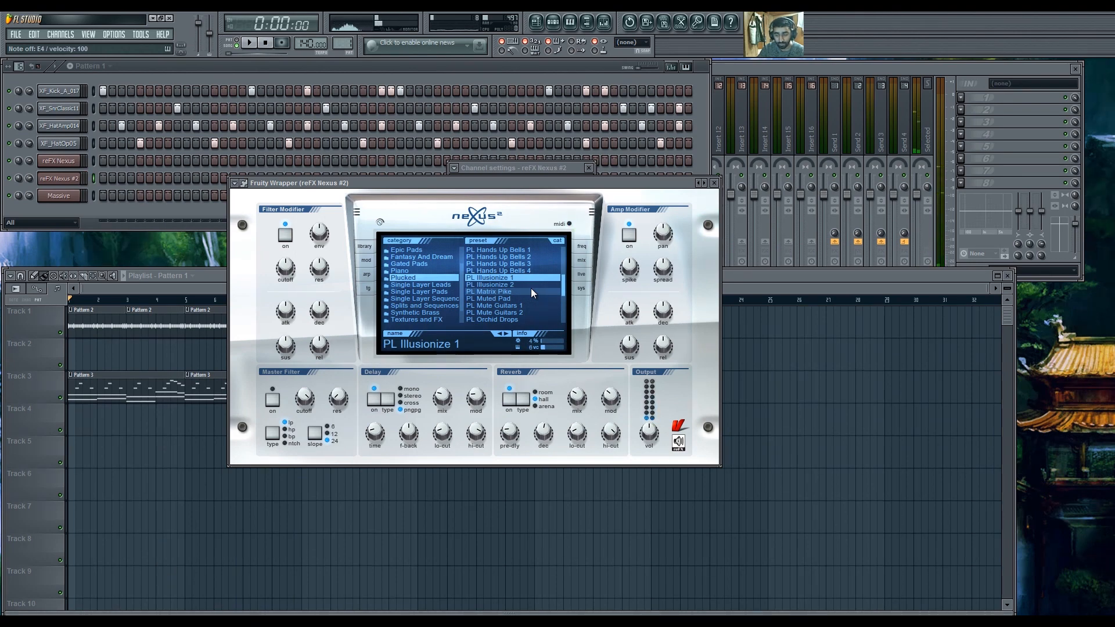
key(x)
key(x)
key(v)
key(v)
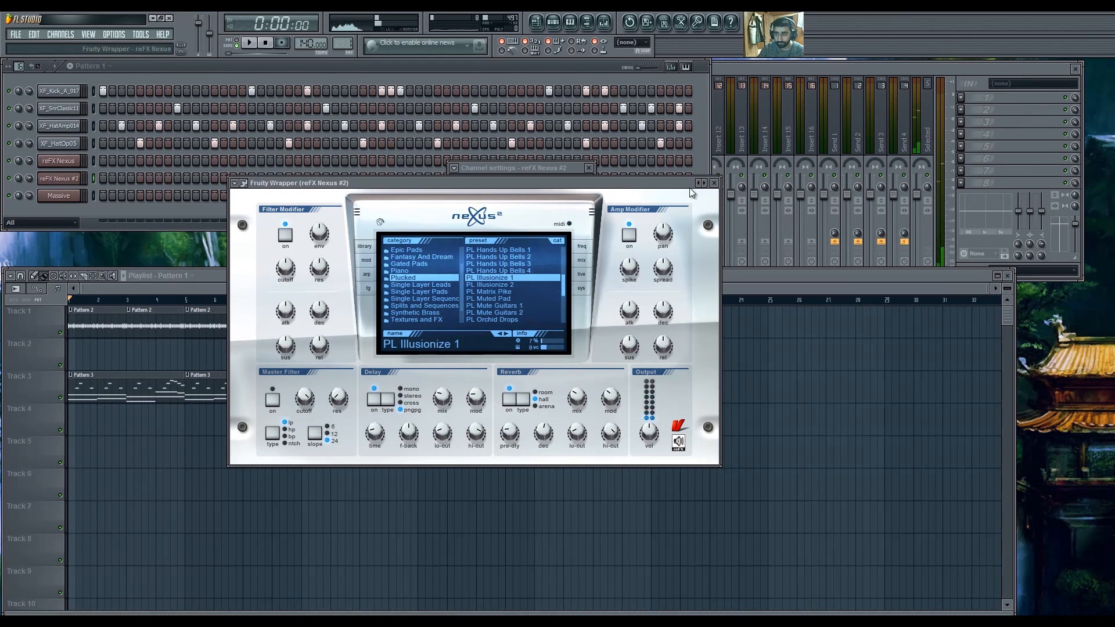
Close the reFX Nexus #2 plugin and channel settings windows and open that channel's piano roll.
click(714, 182)
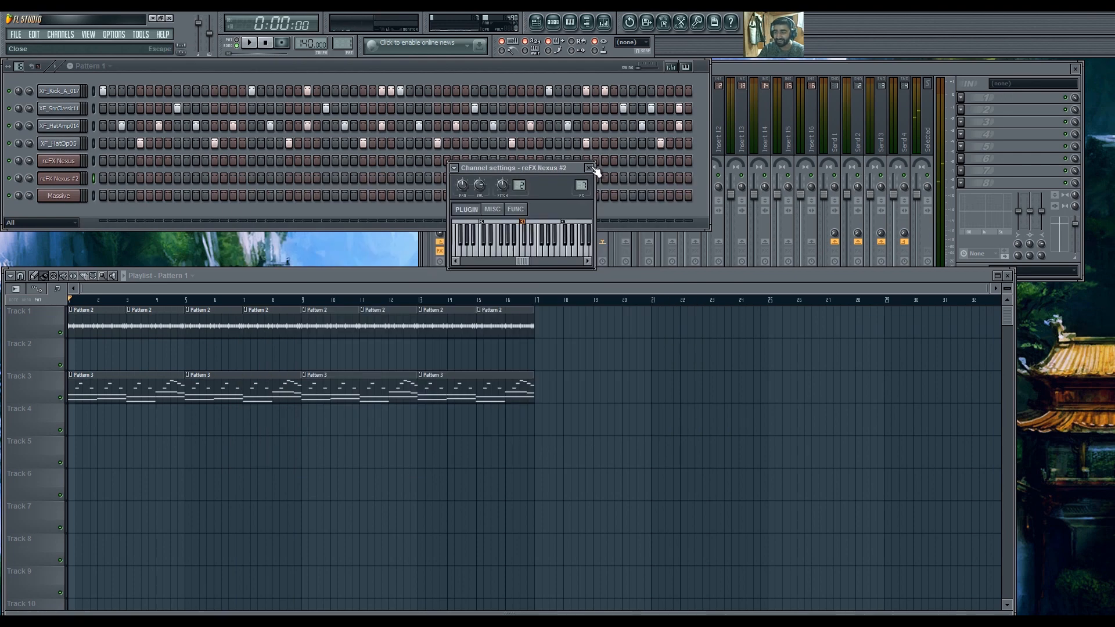
click(588, 168)
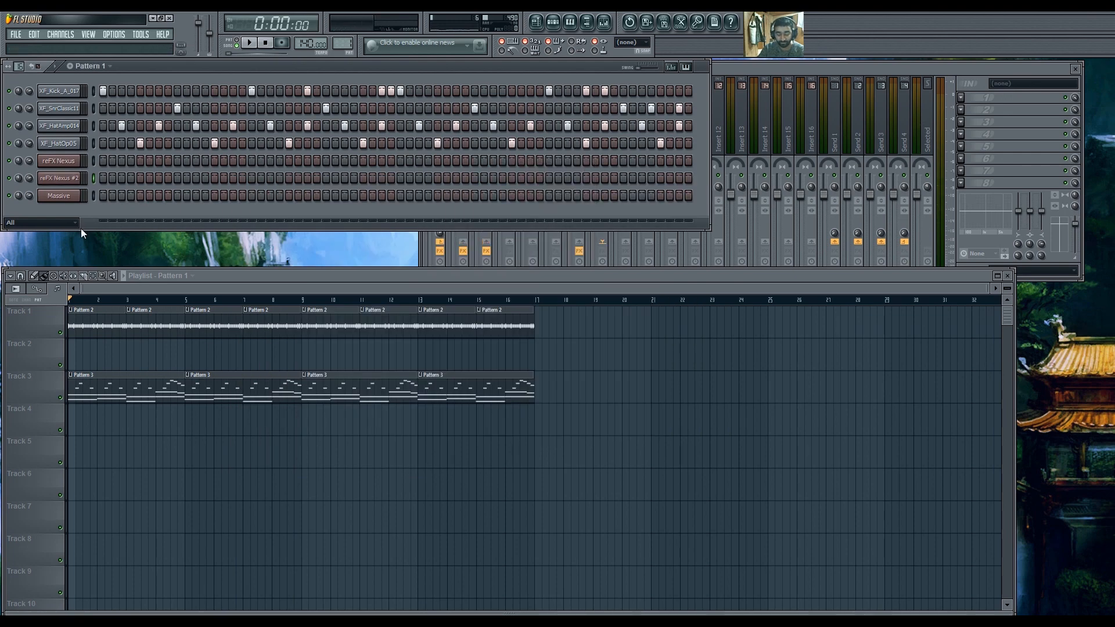
key(n)
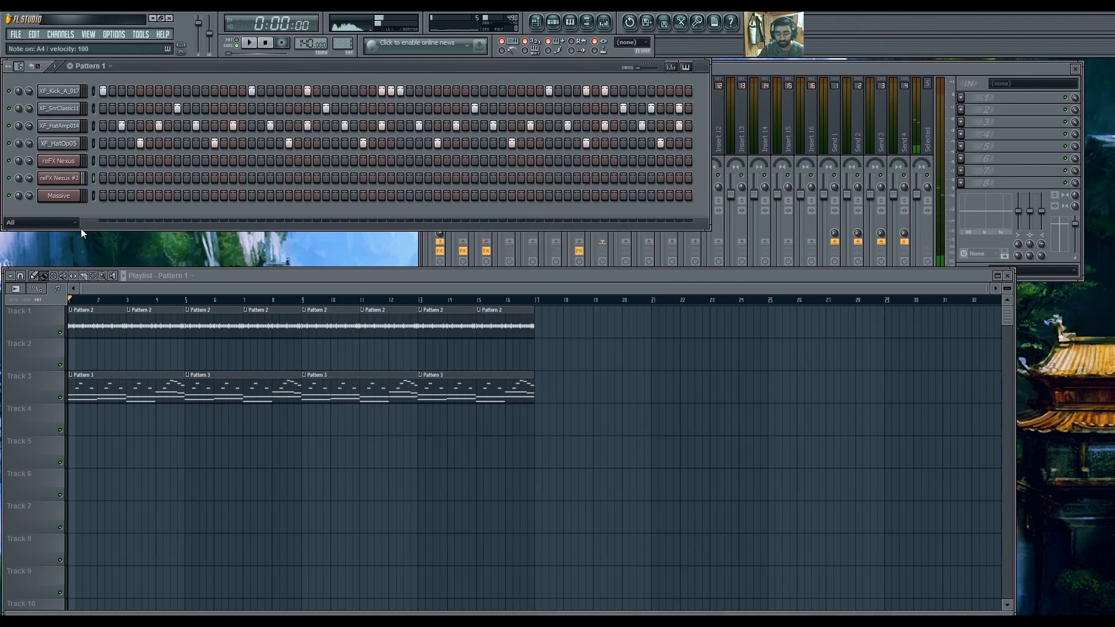
right_click(59, 178)
click(89, 183)
Try out a live melody between A4 and E5 on the reFX Nexus #2 channel.
key(n)
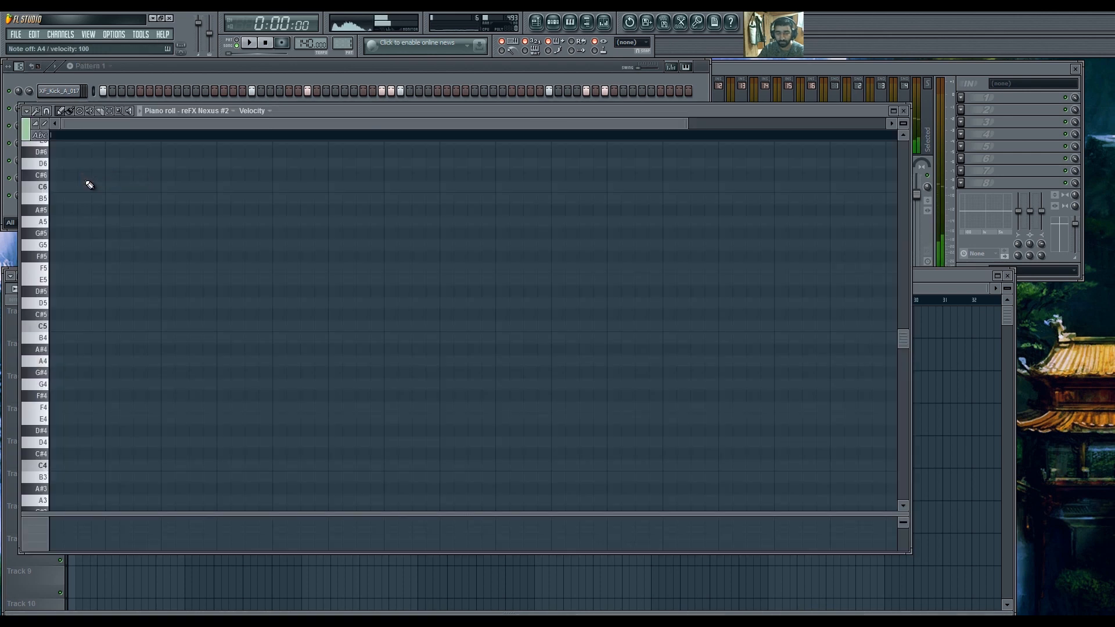
key(m)
key(comma)
key(m)
key(period)
key(n)
key(slash)
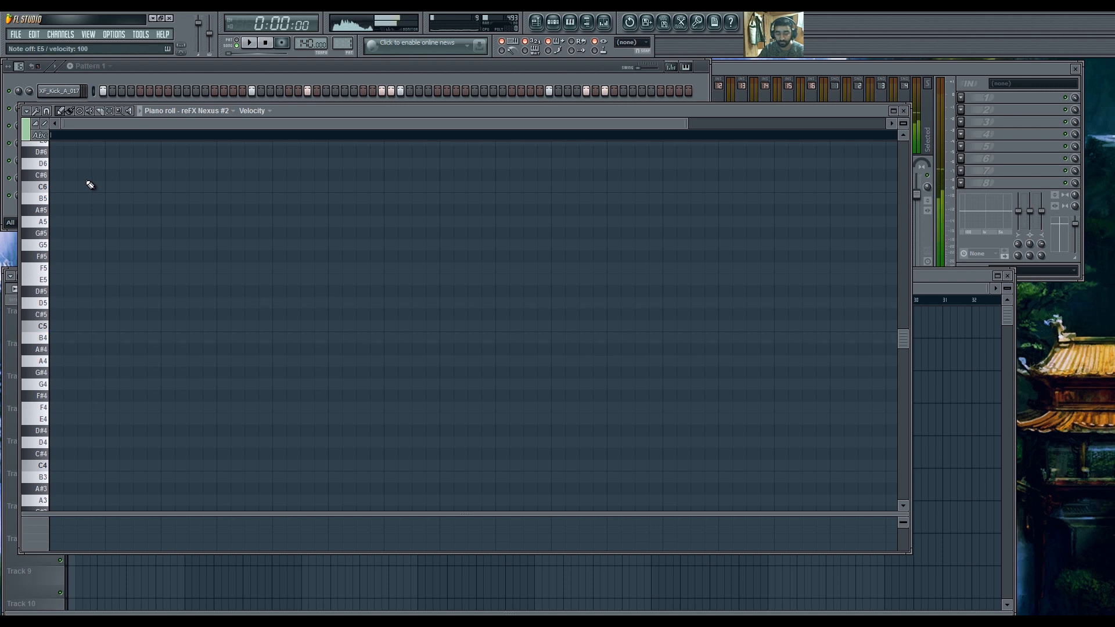
Switch to the empty Pattern 4 with the reFX Nexus #2 piano roll open.
drag(271, 116, 276, 128)
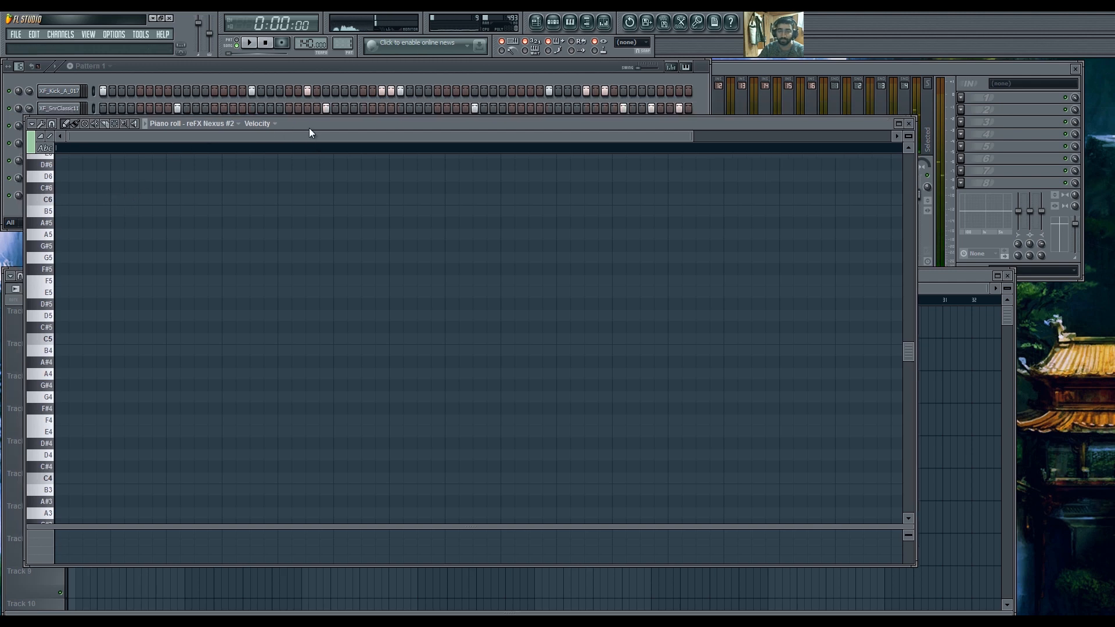
key(KP_Add)
key(KP_Add)
key(KP_Add)
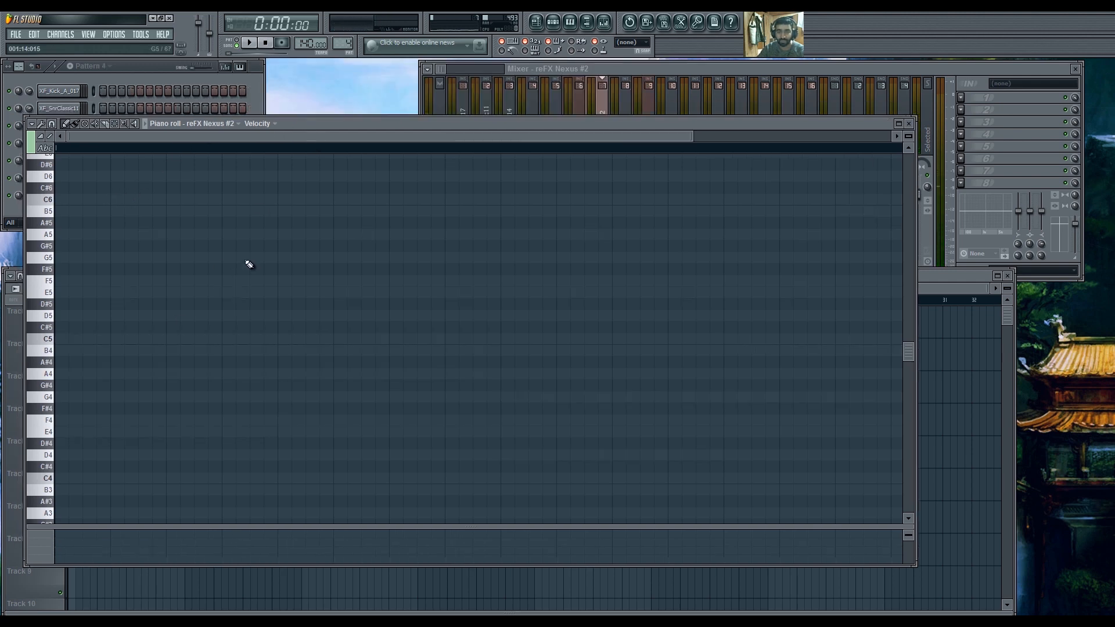
key(KP_Subtract)
key(KP_Add)
Draw four one-step A4 notes at eighth-note spacing from the start of Pattern 4.
click(57, 374)
drag(82, 374, 68, 374)
click(87, 374)
click(115, 374)
click(144, 375)
key(space)
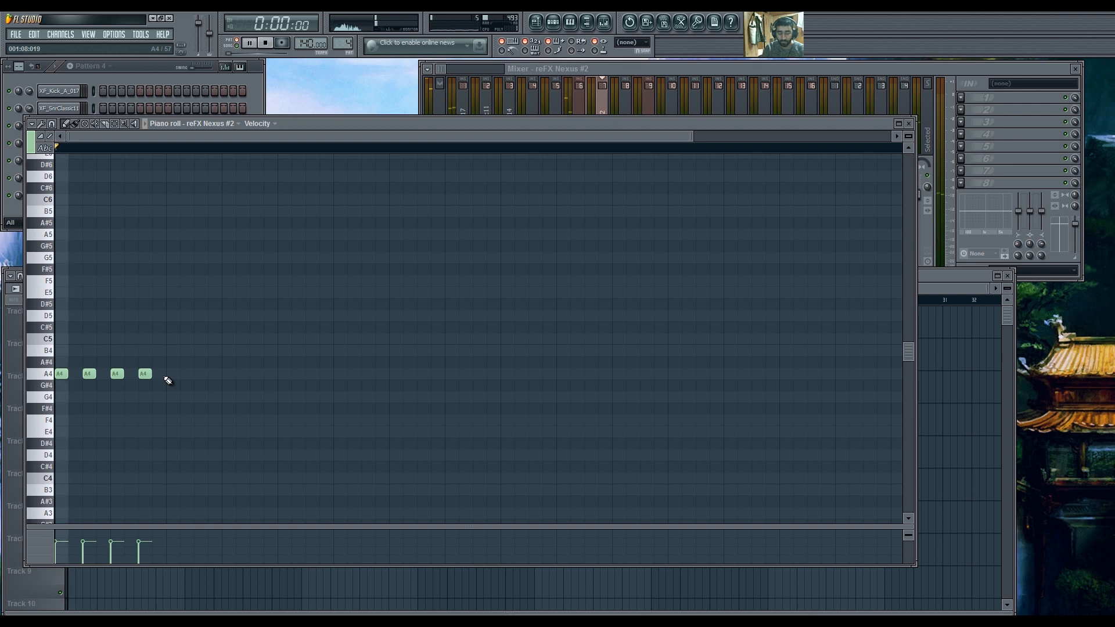
Continue the melody with groups of four short notes on B4, C5 and D5, keeping the eighth-note spacing.
click(172, 350)
click(201, 351)
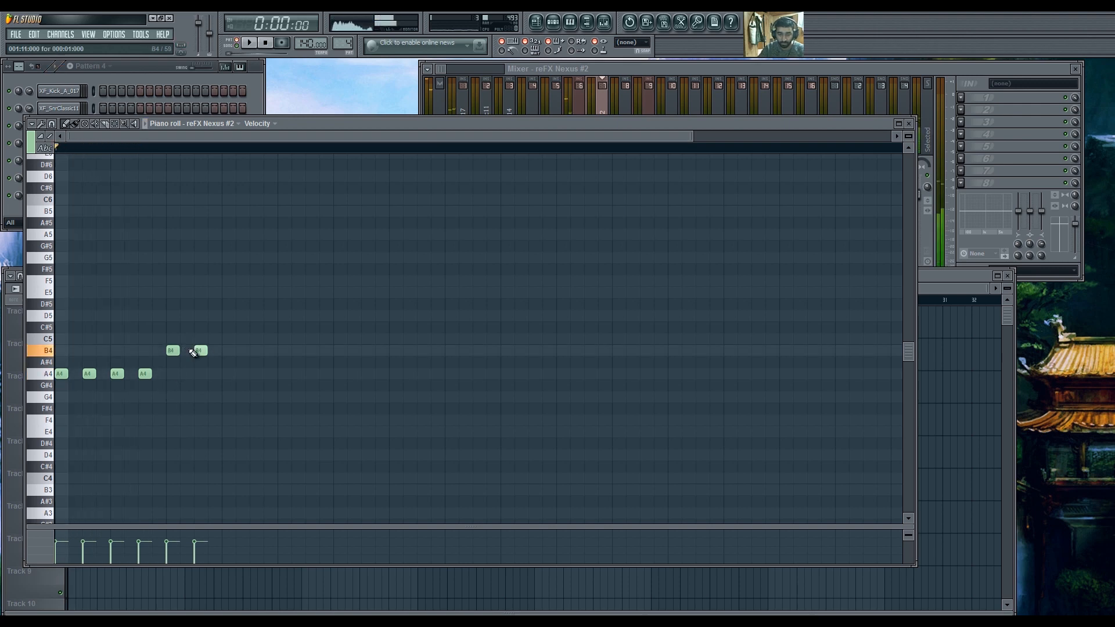
click(229, 350)
click(284, 338)
click(311, 339)
click(367, 339)
click(396, 316)
click(423, 315)
click(451, 315)
click(478, 315)
Copy the entire two-bar note phrase so the copy starts at bar 3.
scroll(542, 447, down, 2)
drag(535, 449, 72, 275)
drag(62, 385, 345, 385)
click(359, 420)
Move the last four notes of the copied phrase from D5 up to E5 and play the melody.
drag(537, 312, 630, 318)
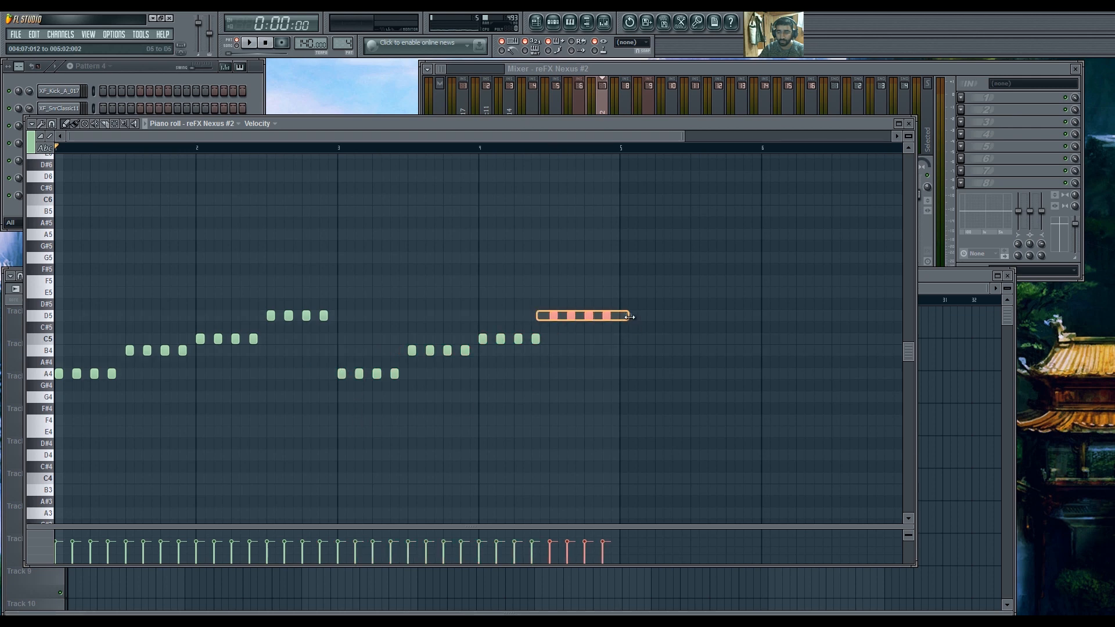
key(space)
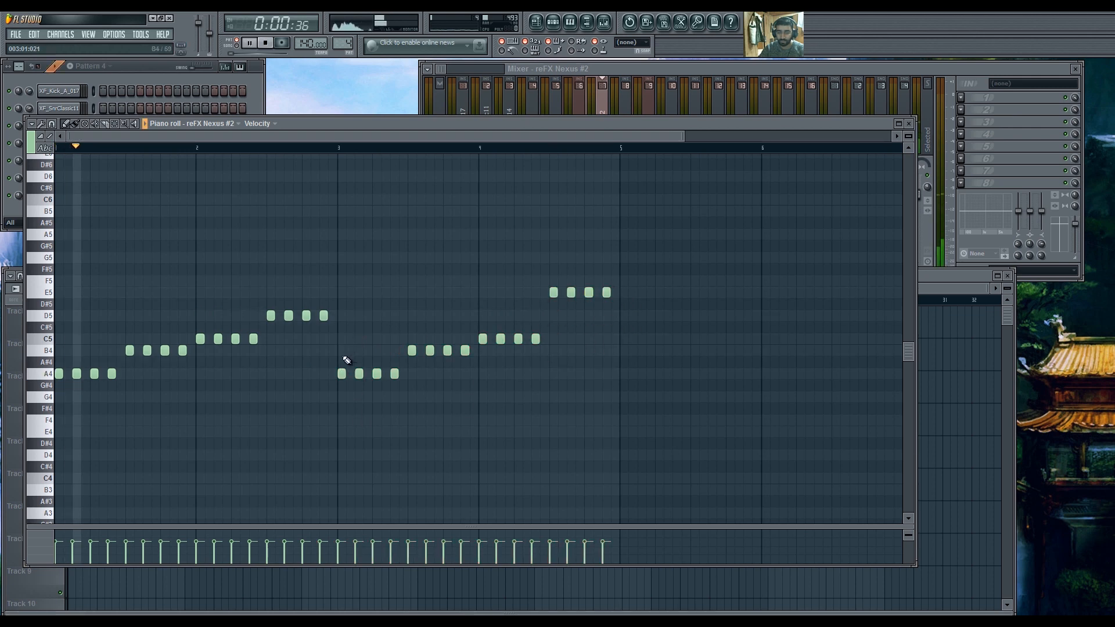
scroll(320, 369, down, 2)
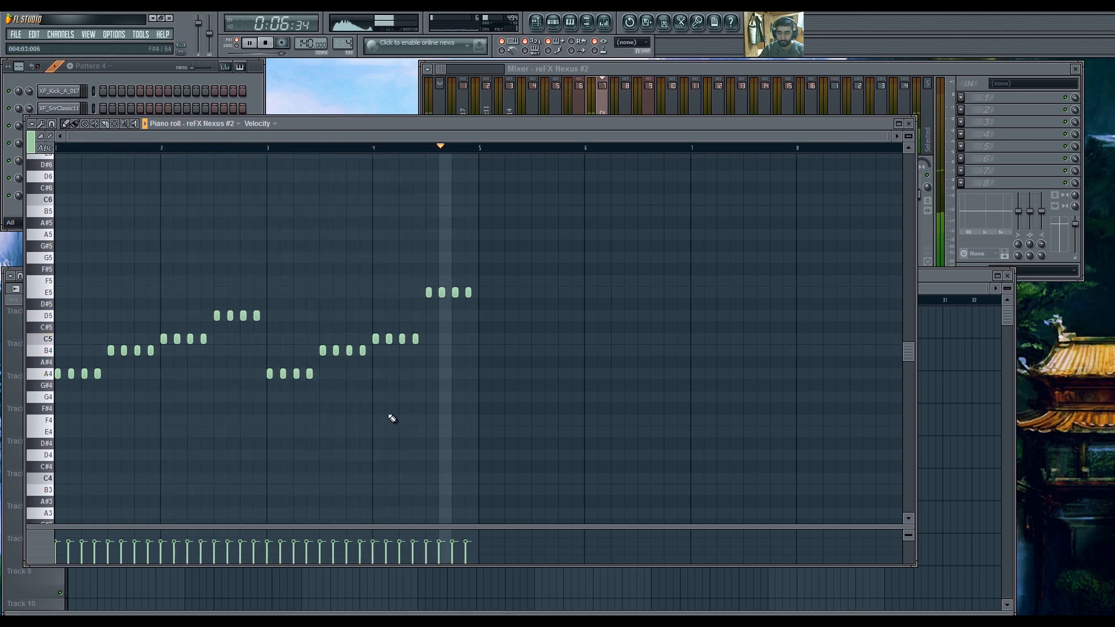
Transpose the whole melody up one octave and play it back briefly.
key(space)
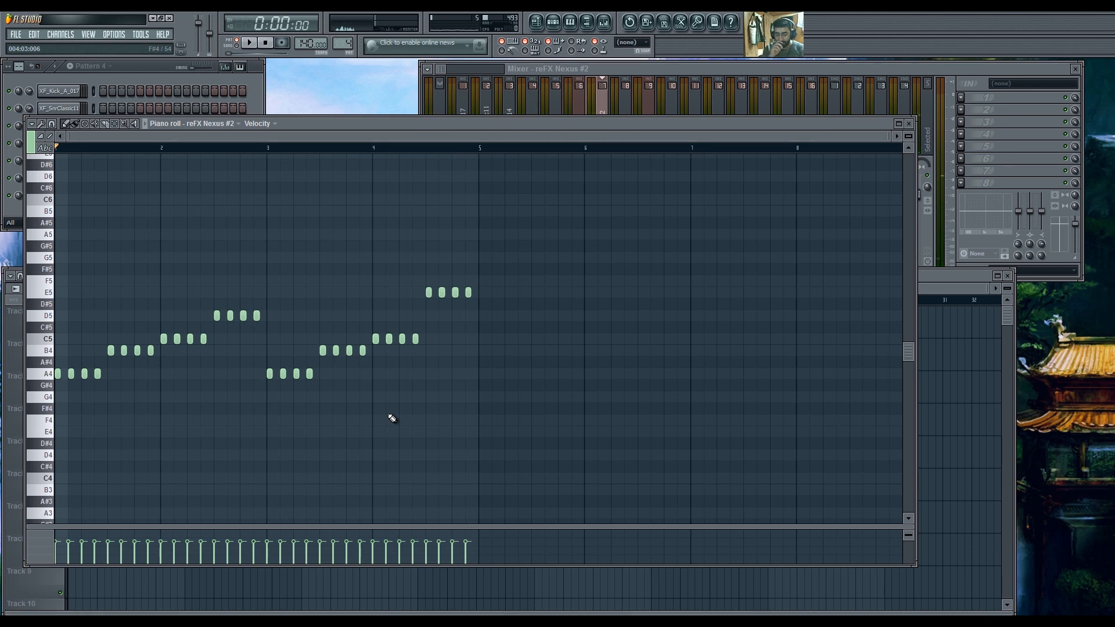
key(ctrl+Up)
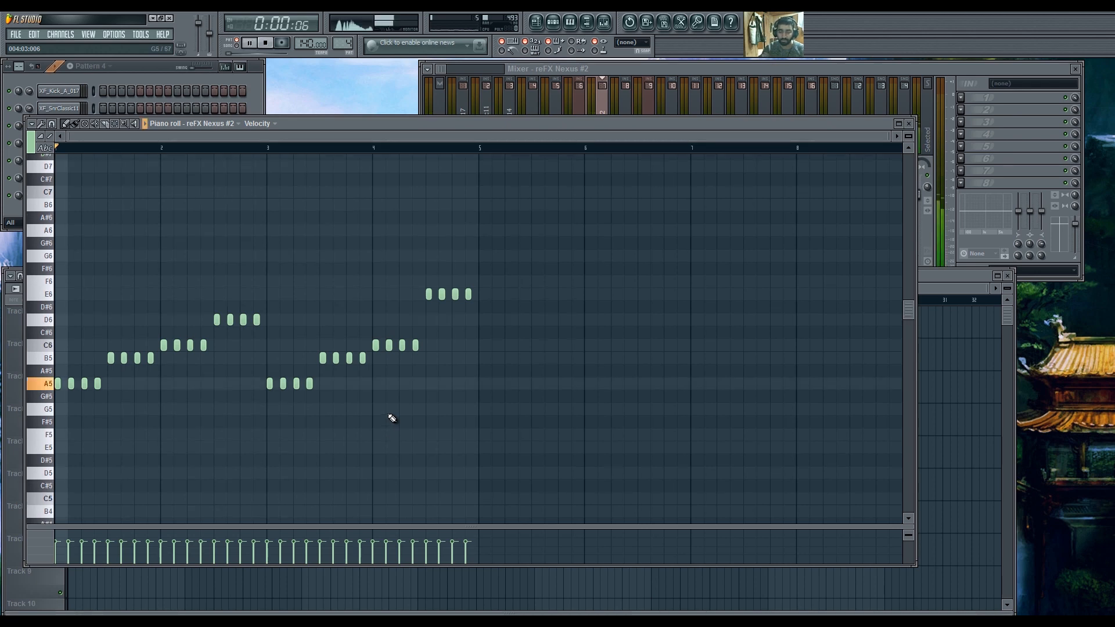
key(space)
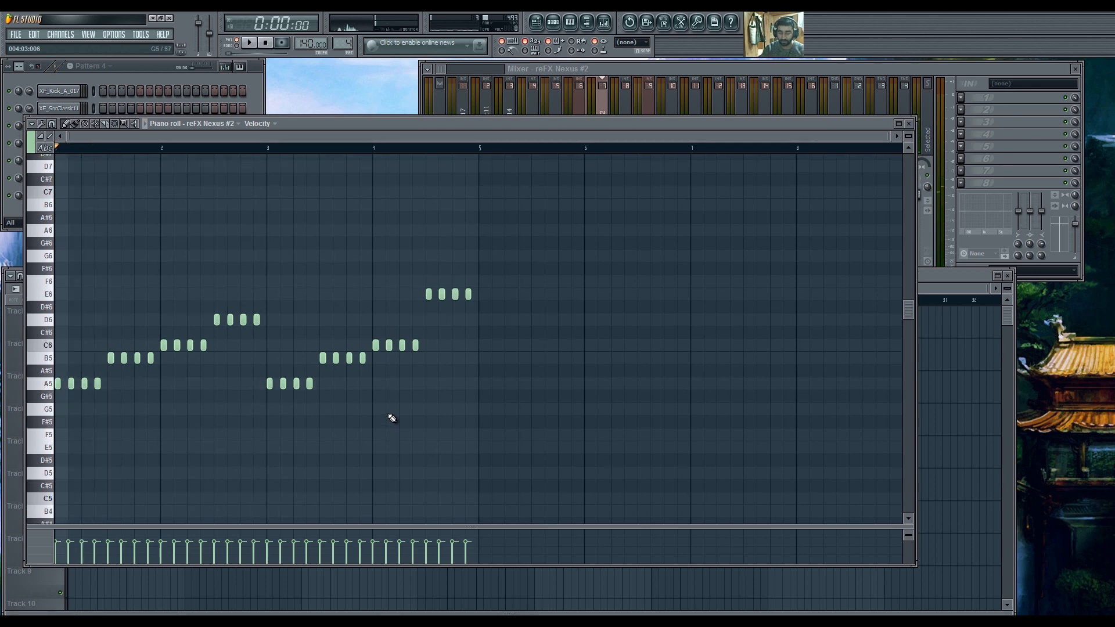
Change the reFX Nexus #2 preset to PL Illusionize 2 and play the melody with it.
click(130, 68)
click(75, 177)
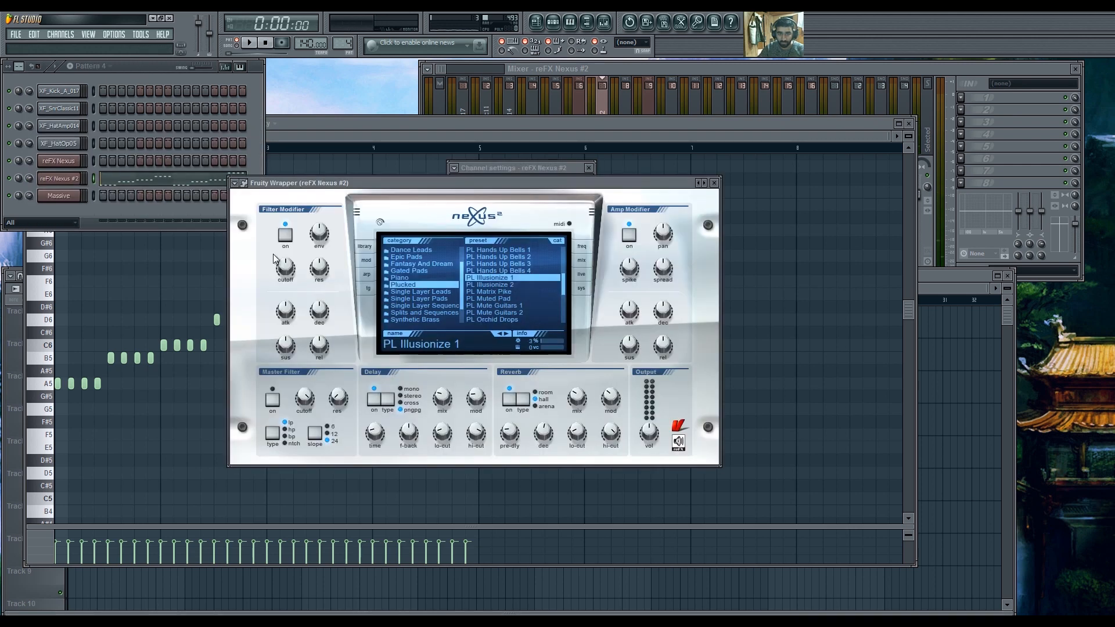
click(518, 283)
key(space)
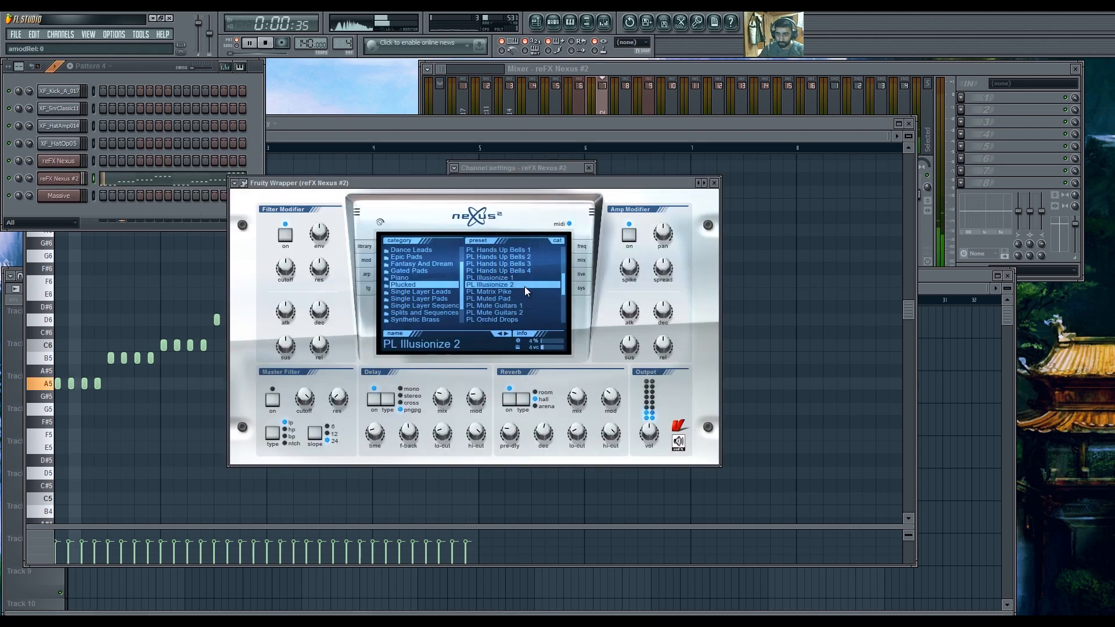
Stop playback and close the reFX Nexus #2 plugin, its channel settings and the piano roll.
key(space)
click(713, 182)
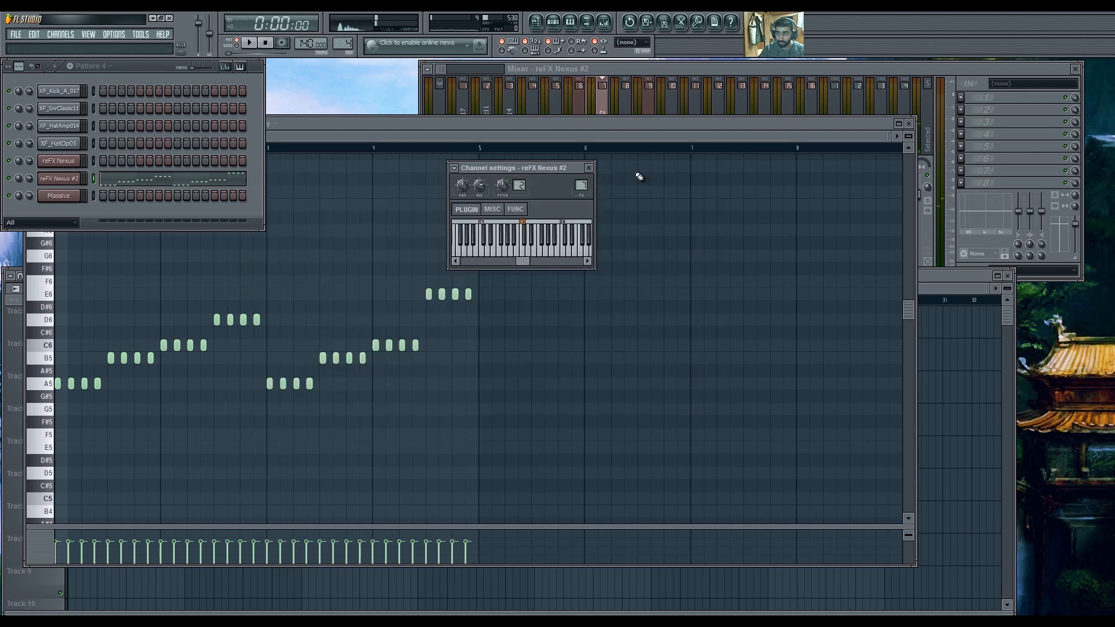
click(589, 168)
click(909, 123)
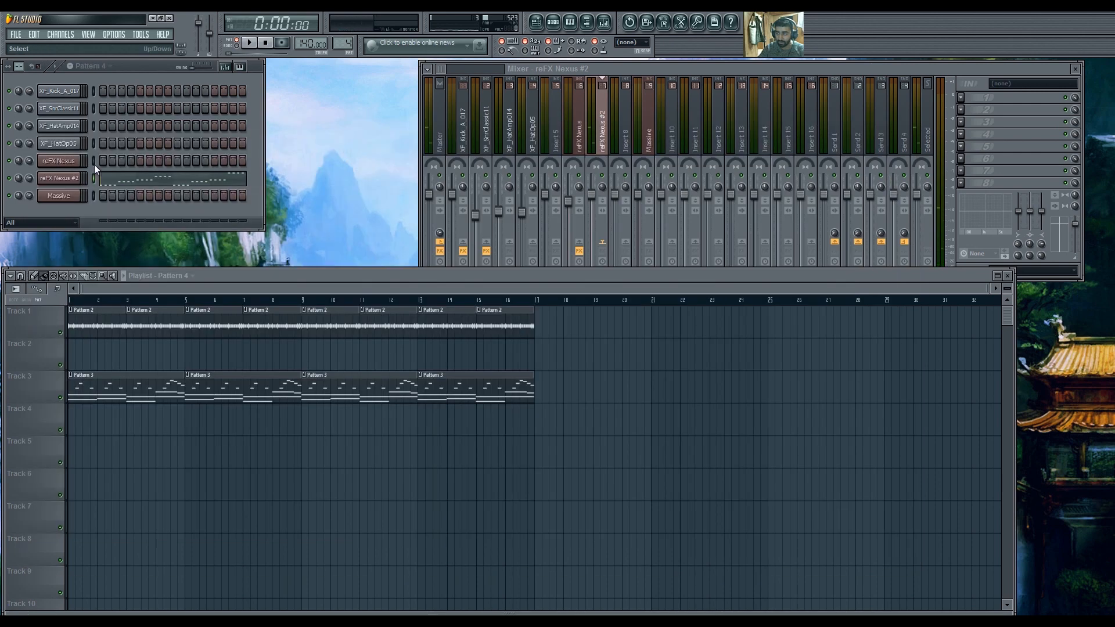
click(68, 179)
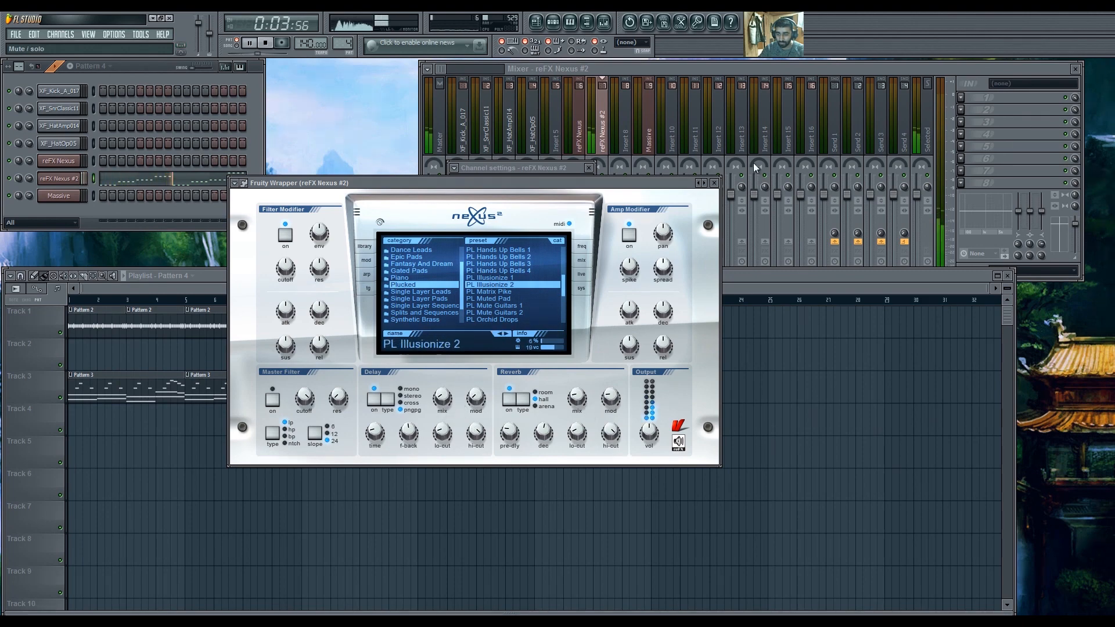
click(714, 184)
Place two Pattern 4 clips on Track 2 across bars 9 to 16 and play the arrangement.
drag(309, 359, 497, 355)
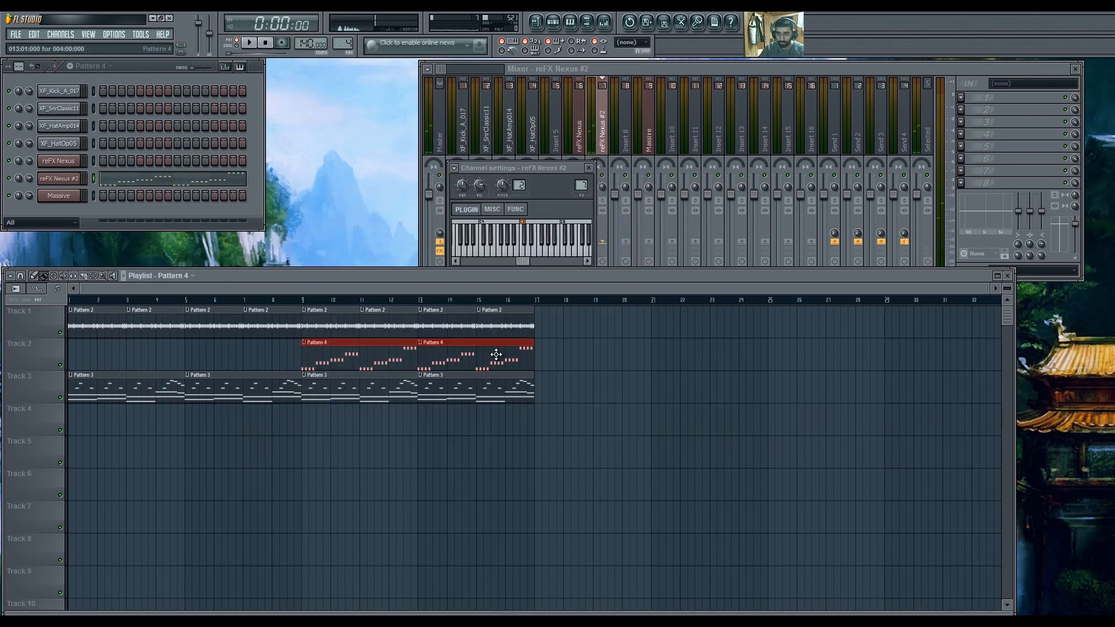
key(space)
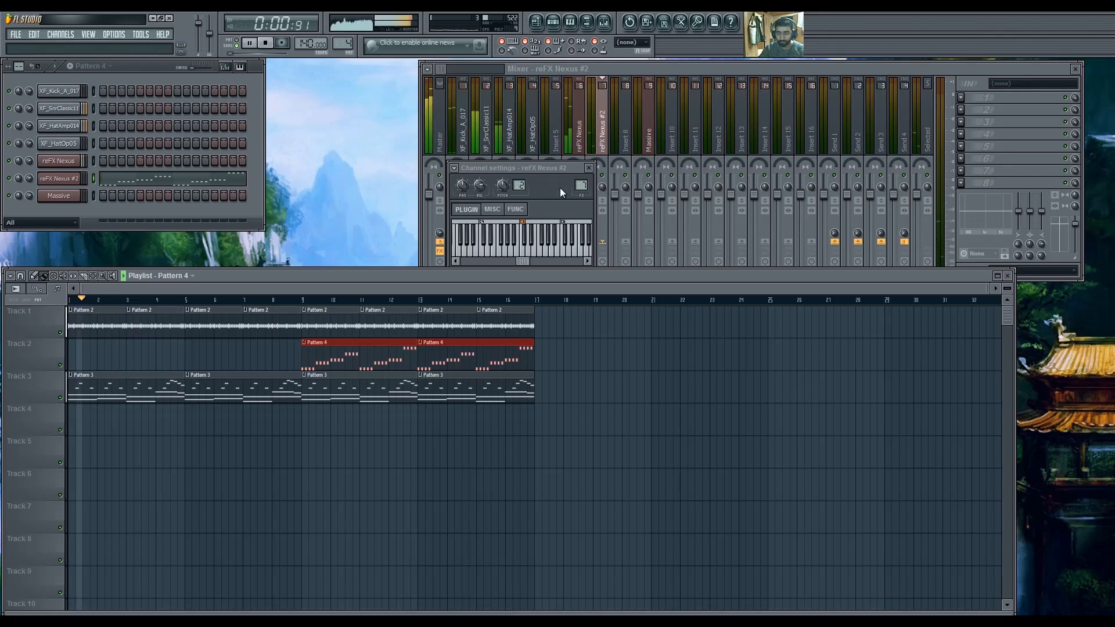
click(592, 168)
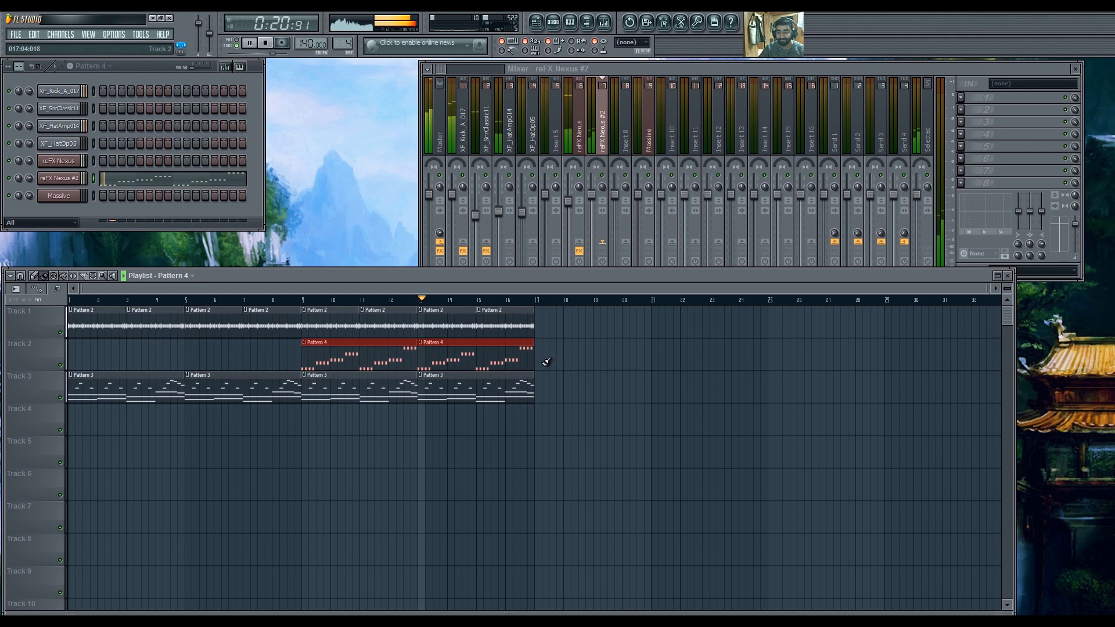
Duplicate all playlist clips from bars 9 to 16 so the copies fill bars 17 to 24.
mouse_move(580, 435)
mouse_down()
mouse_move(370, 299)
mouse_move(323, 300)
mouse_up()
mouse_move(357, 344)
mouse_down()
mouse_move(124, 344)
mouse_move(591, 346)
mouse_up()
ctrl+right_click(541, 343)
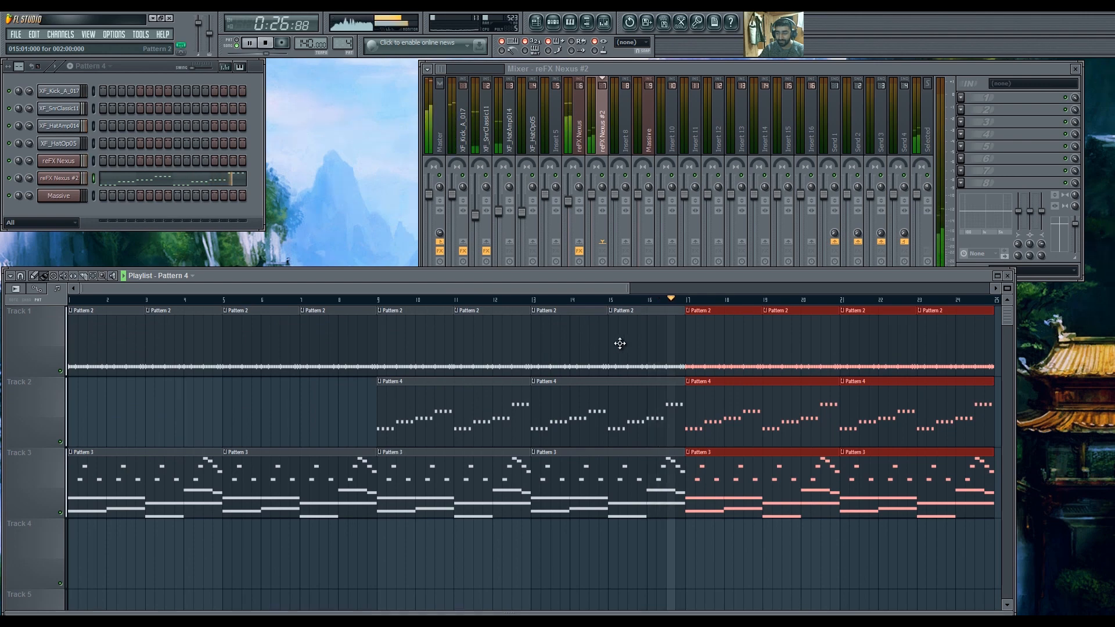
scroll(556, 424, down, 2)
key(space)
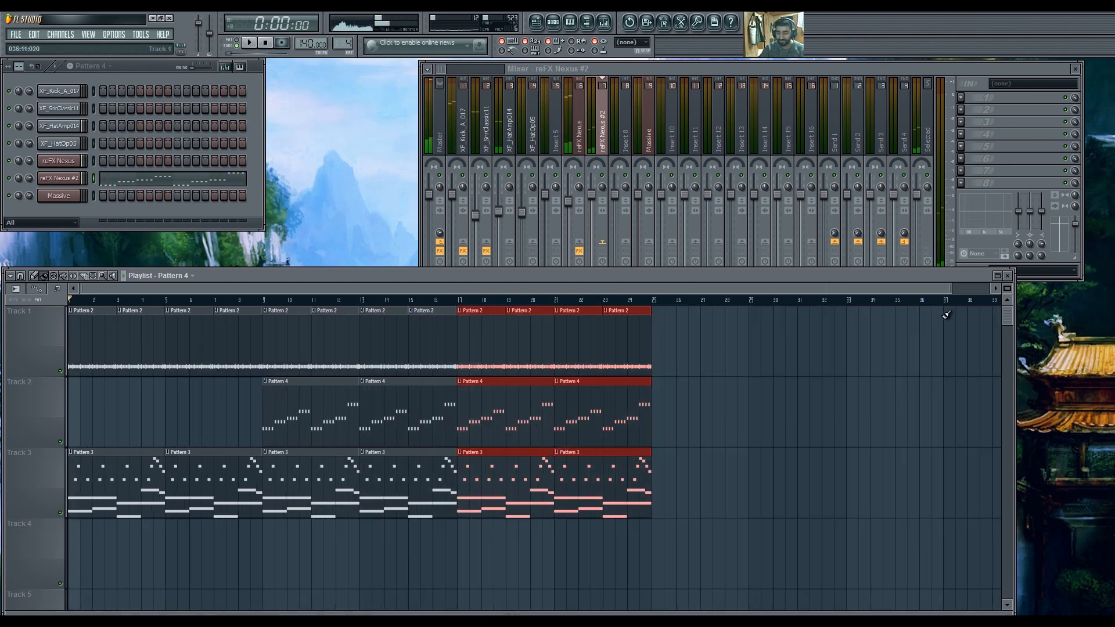
click(1007, 288)
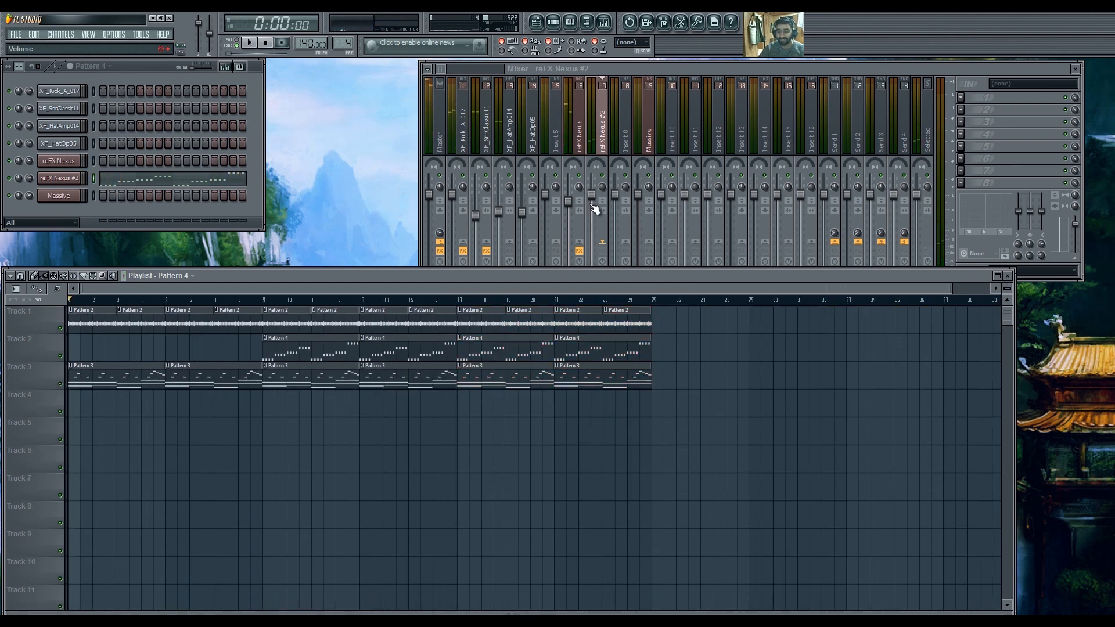
Link the selected reFX Nexus #2 channel to the reFX Nexus mixer track.
click(605, 154)
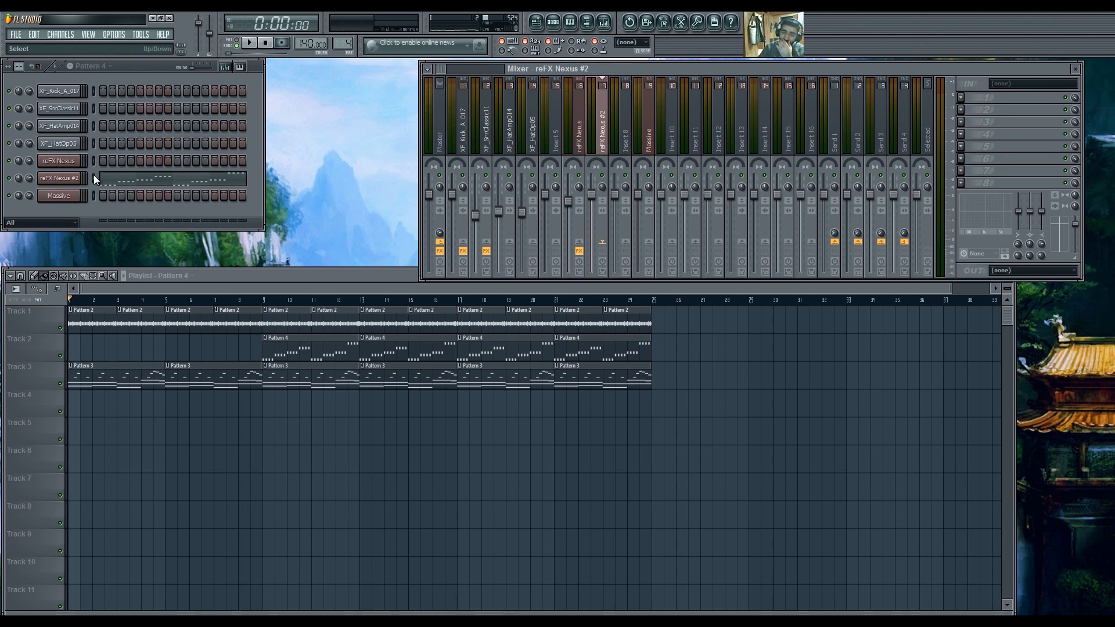
click(93, 178)
click(575, 131)
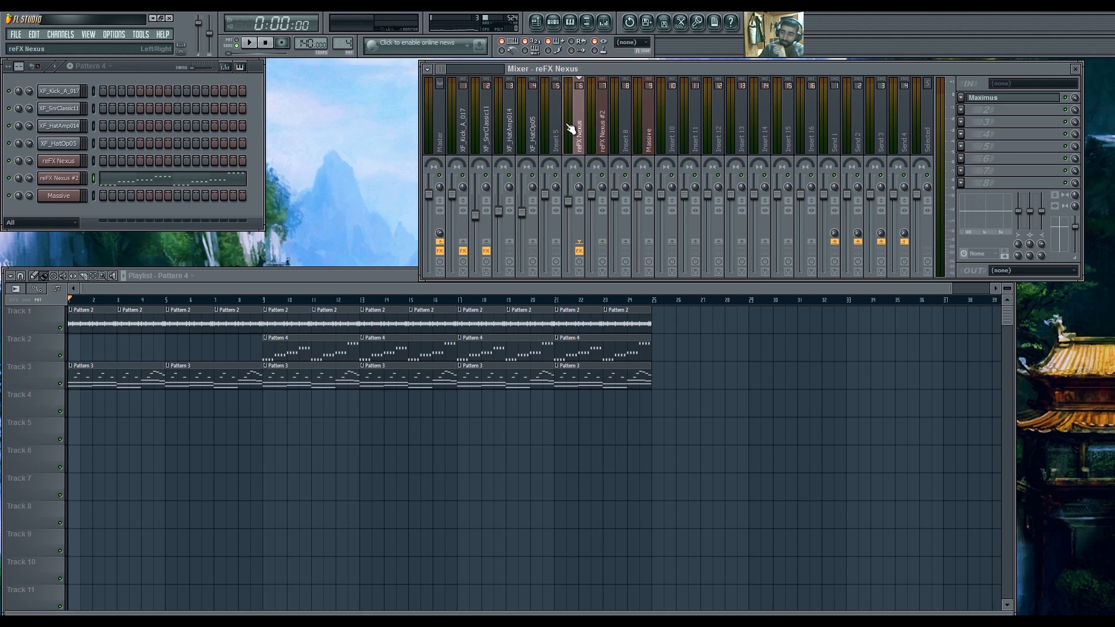
right_click(575, 131)
click(579, 106)
right_click(582, 107)
mouse_move(651, 119)
click(719, 119)
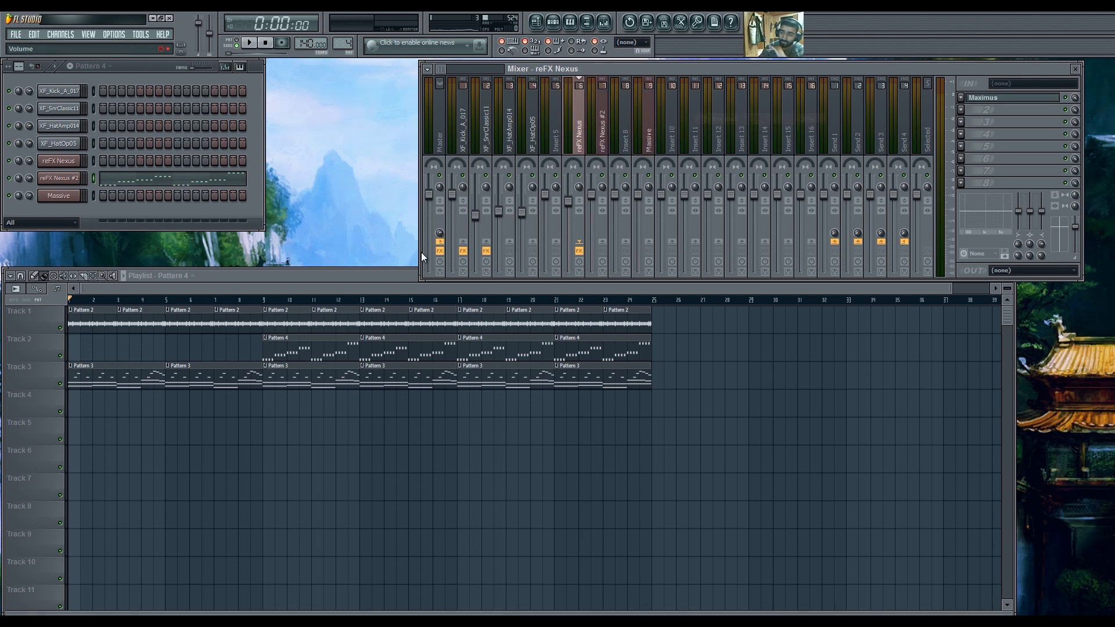
Set the song position to bar 9 and play the arrangement from there.
click(263, 301)
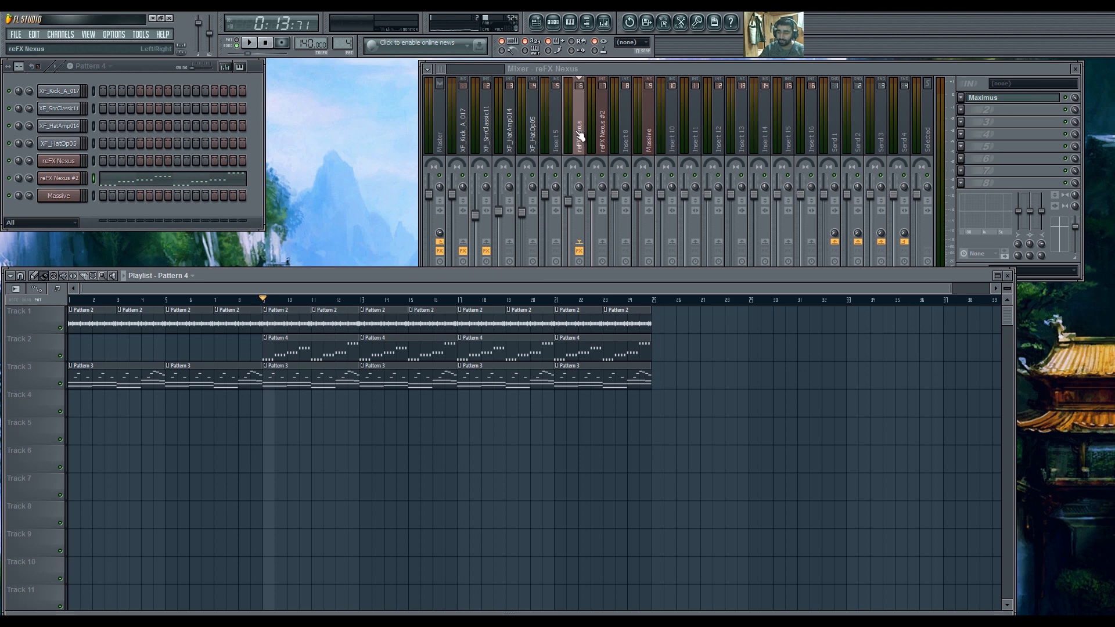
click(625, 131)
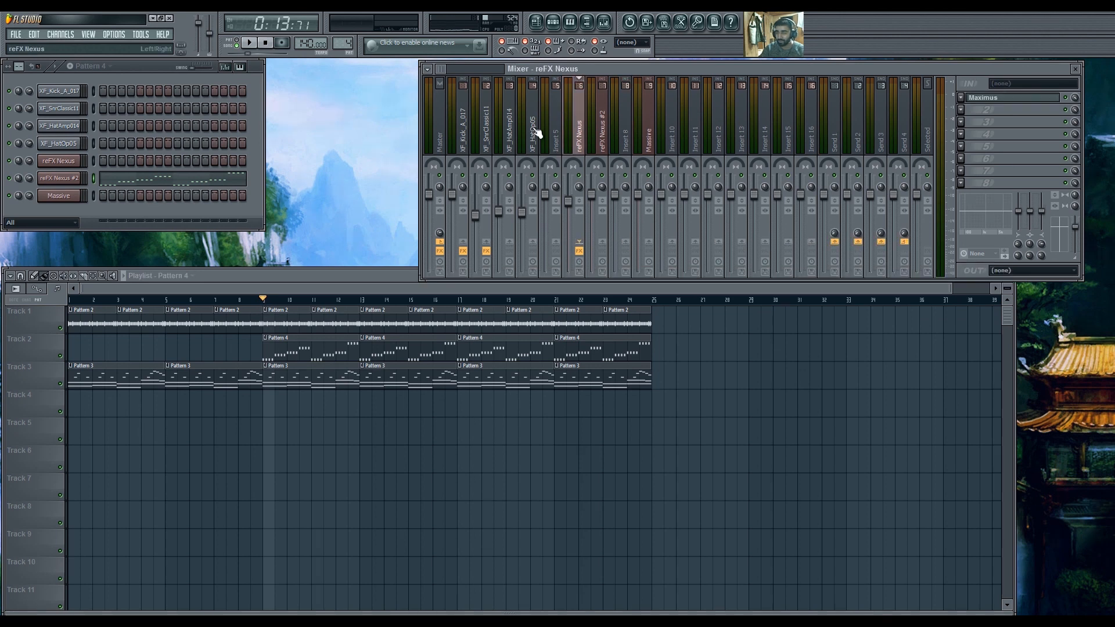
click(521, 133)
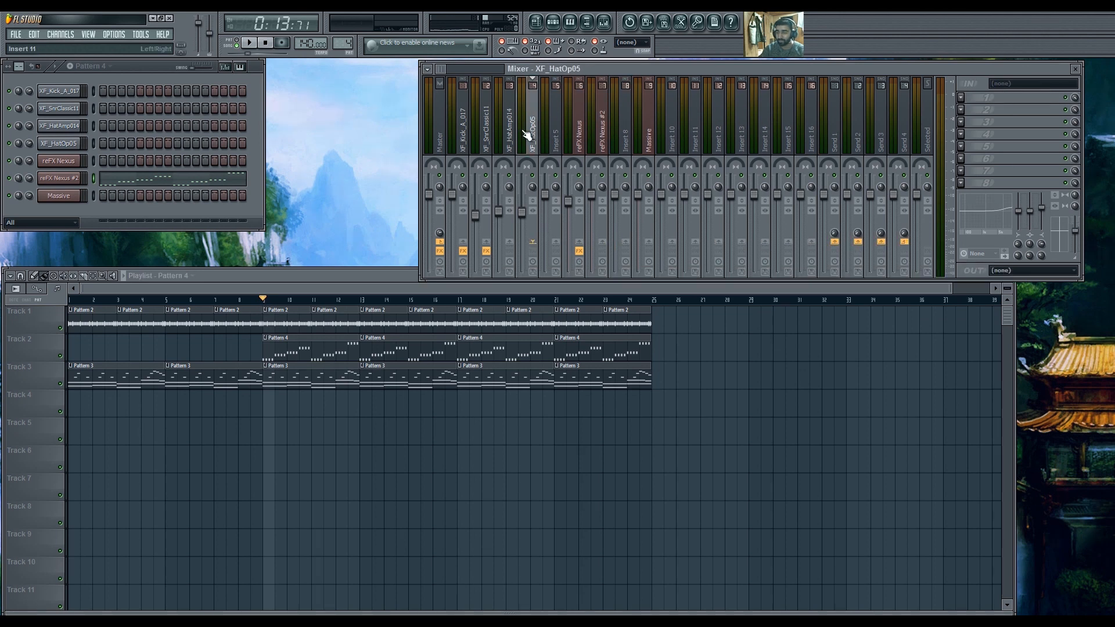
click(577, 134)
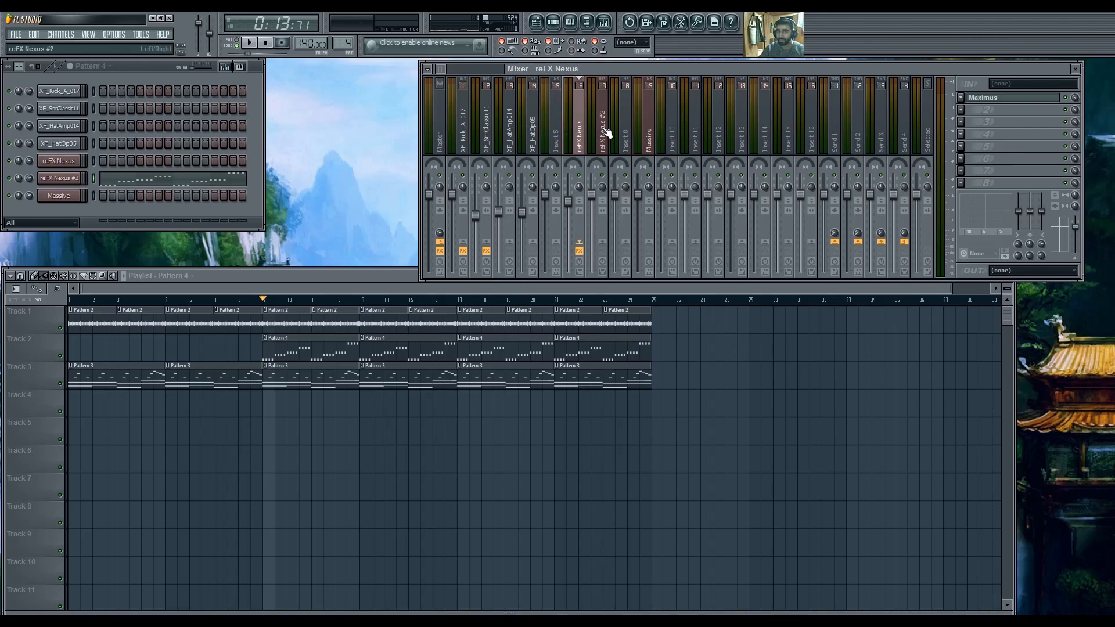
click(331, 278)
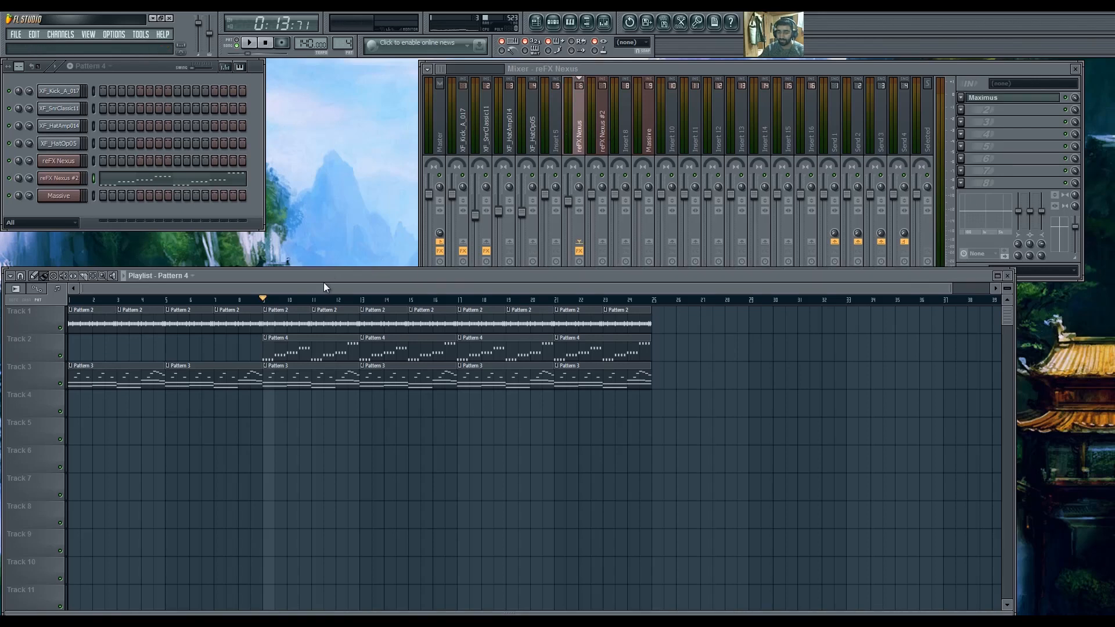
key(space)
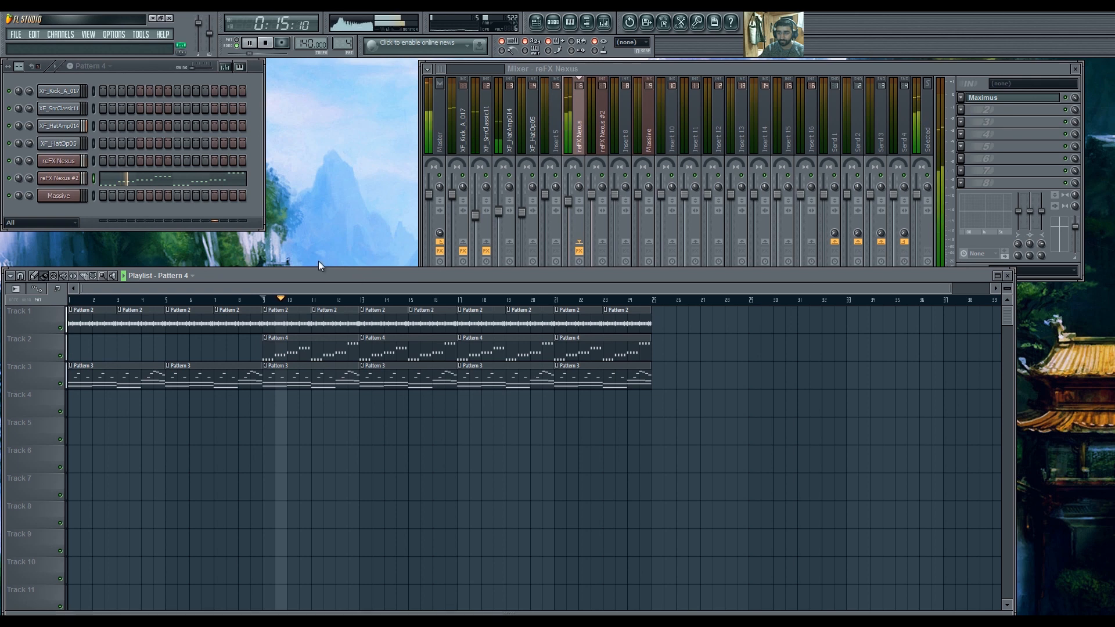
Link the reFX Nexus #2 channel to the mixer track named reFX Nexus #2.
click(598, 135)
right_click(598, 135)
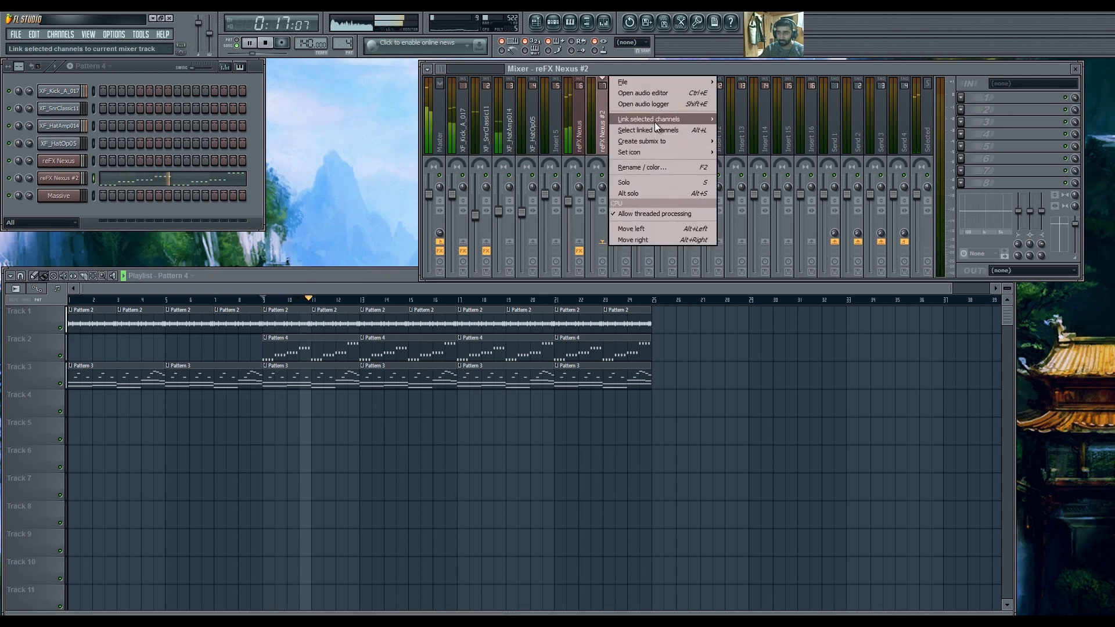
click(726, 121)
Add Maximus to the first effect slot of the reFX Nexus #2 mixer track with the Mastering preset Transparent.
click(972, 98)
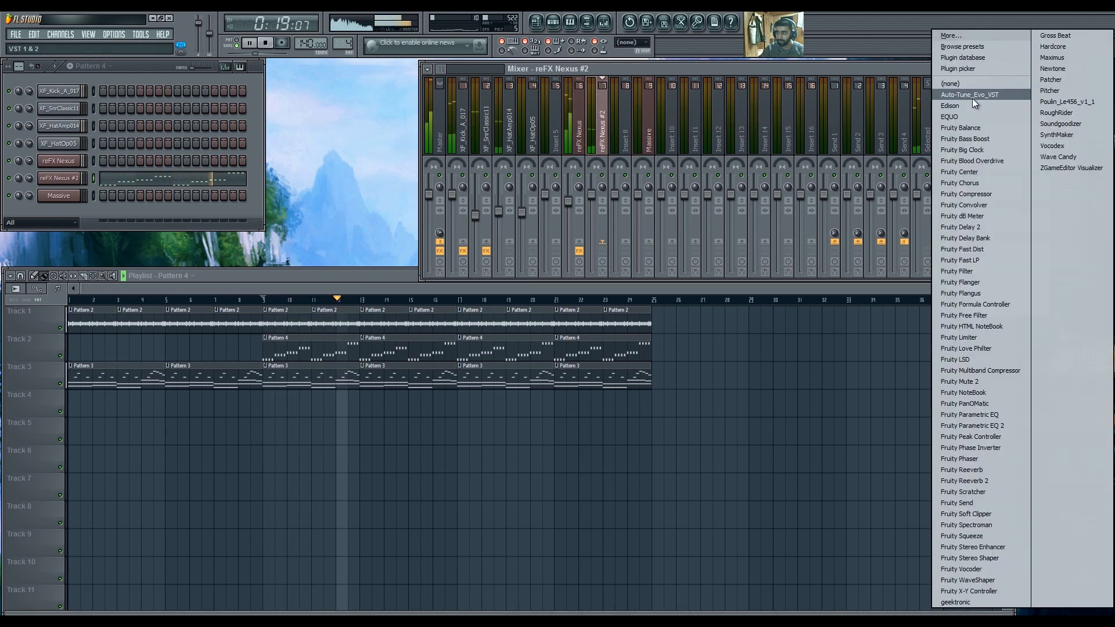
click(1058, 58)
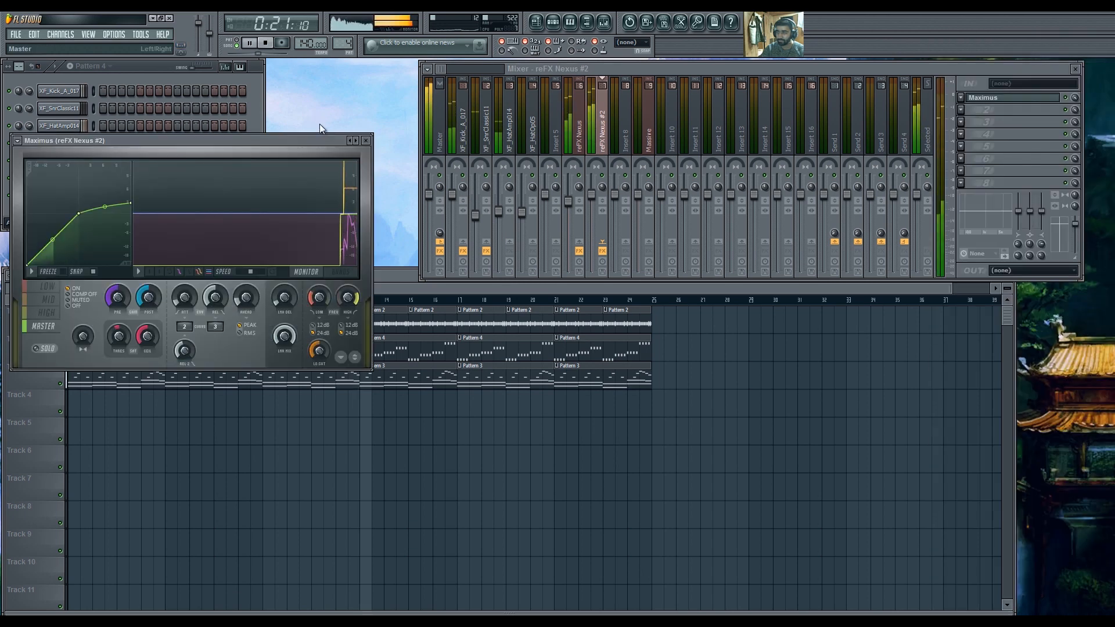
right_click(356, 141)
mouse_move(406, 183)
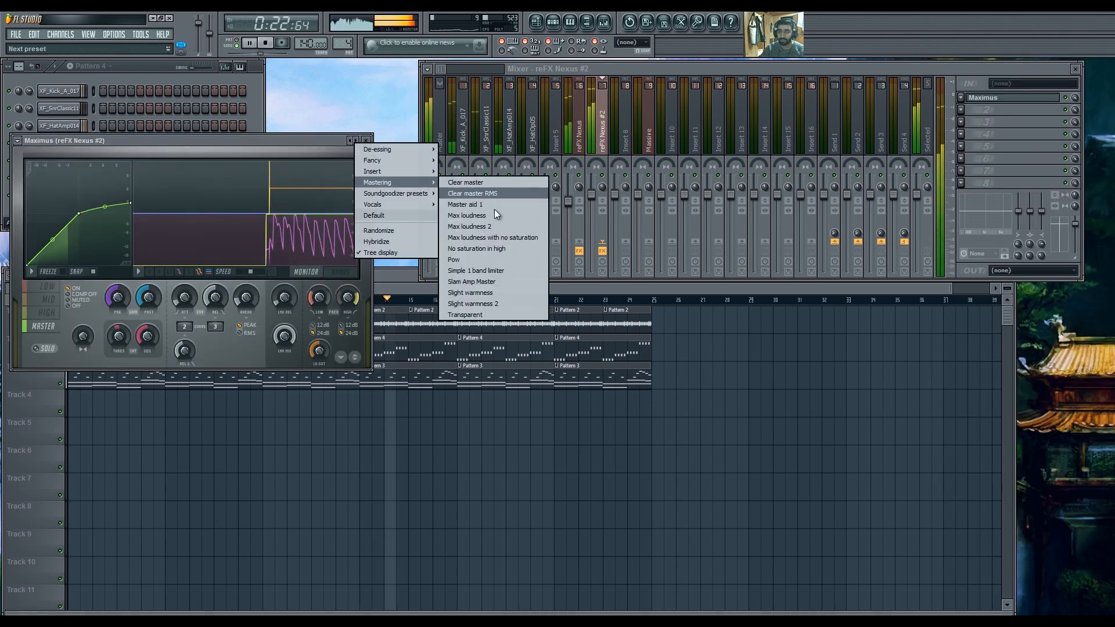
click(482, 315)
click(366, 140)
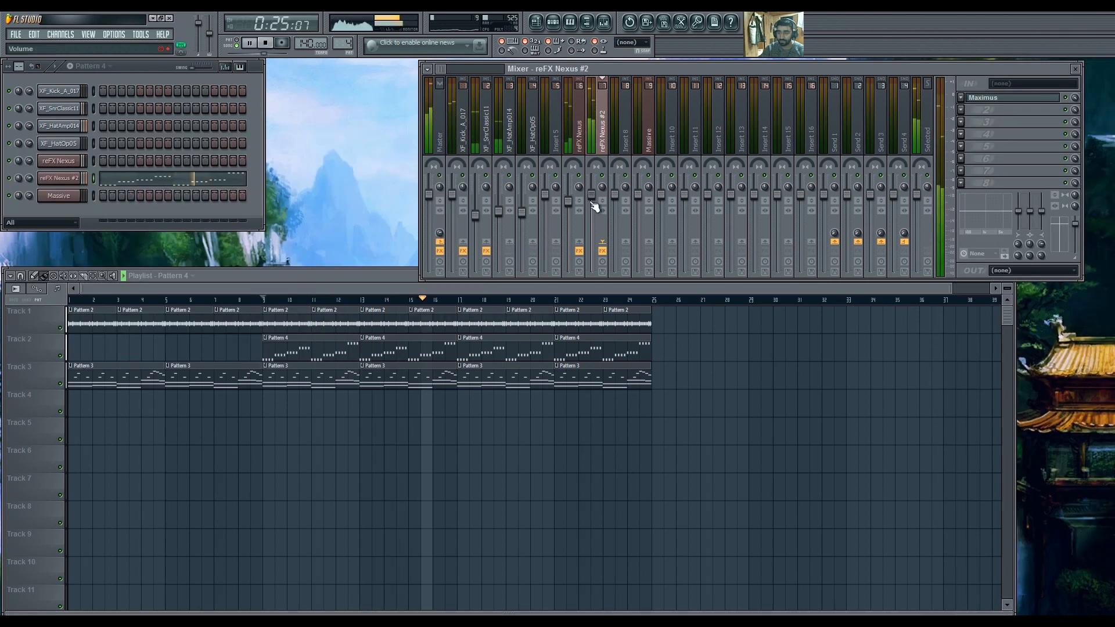
Stop playback and turn the Pattern 4 clips at bars 17 and 21 into Pattern 5 clips.
click(318, 290)
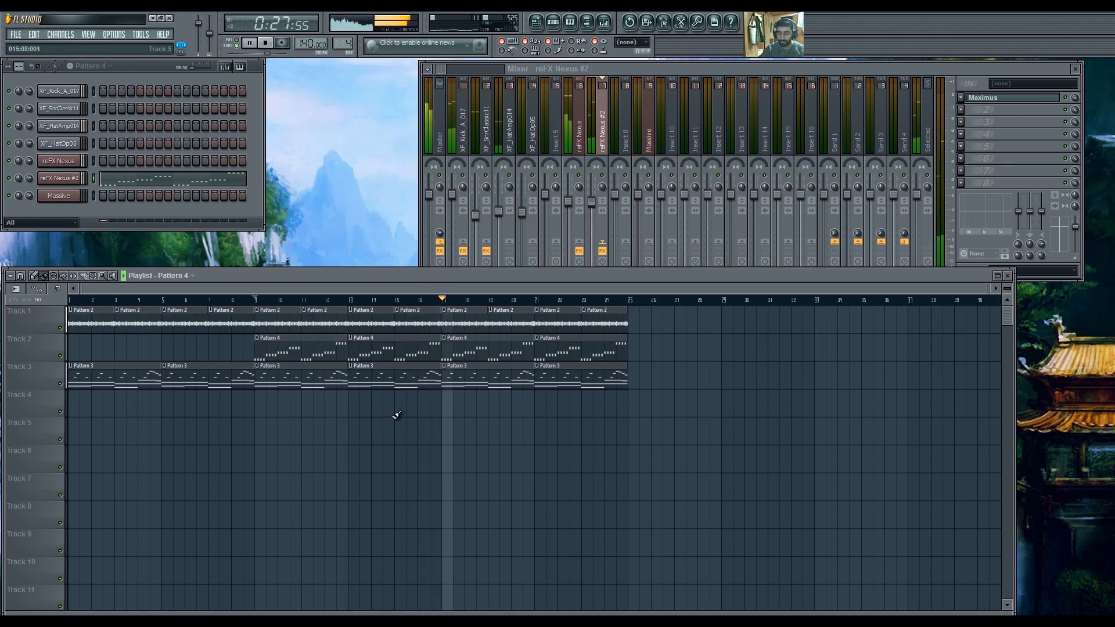
key(space)
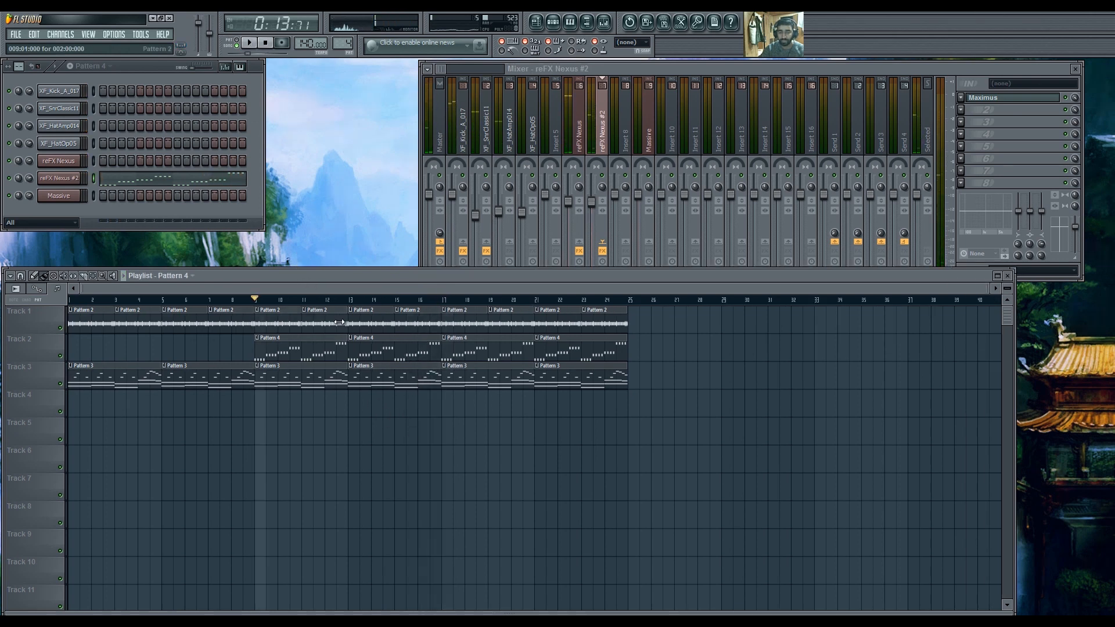
click(445, 341)
click(463, 396)
right_click(561, 349)
click(542, 341)
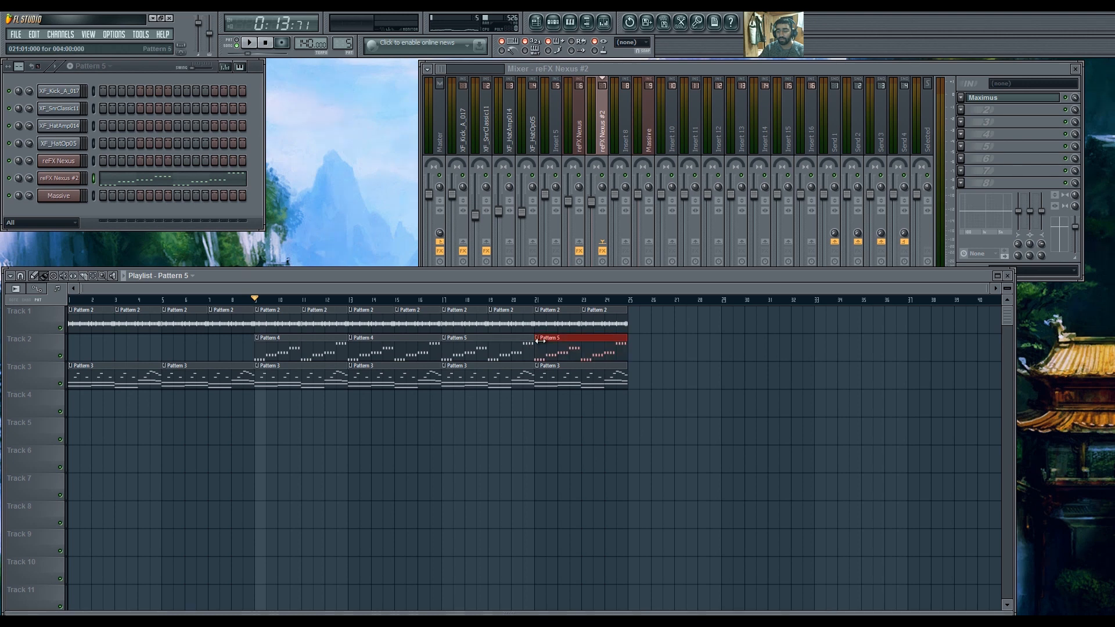
Open the reFX Nexus #2 melody of Pattern 5 in the piano roll and play it.
click(169, 206)
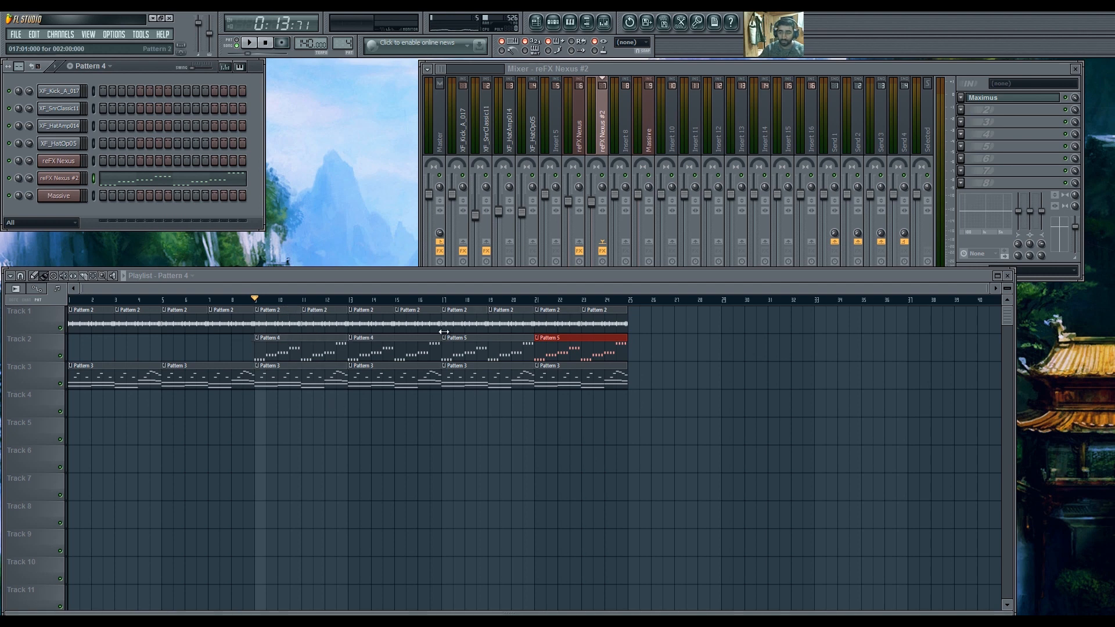
click(174, 192)
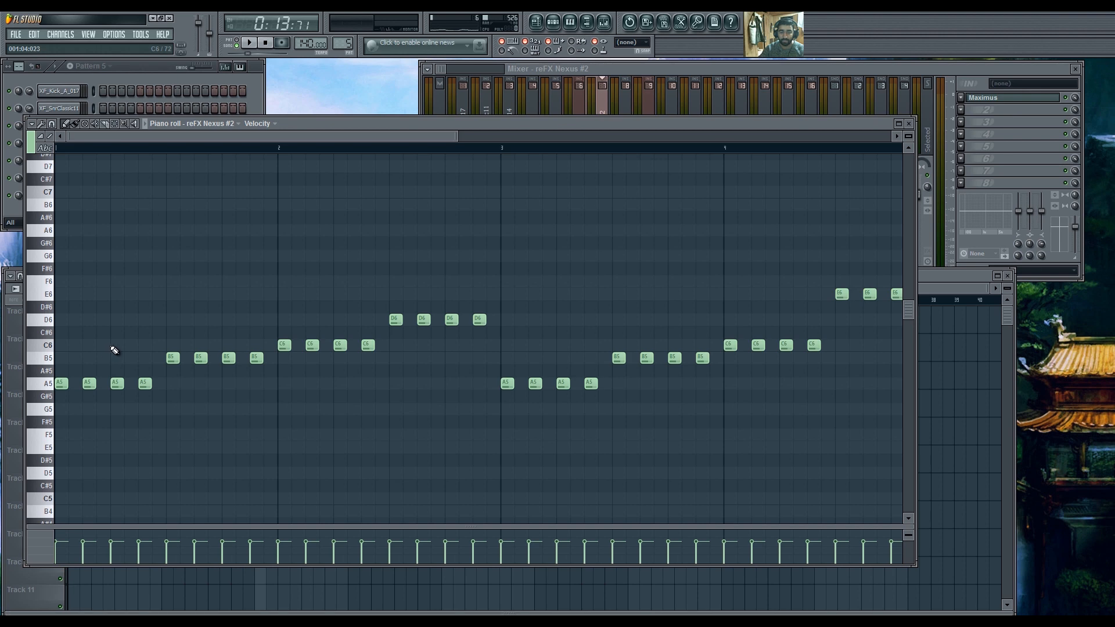
key(space)
key(l)
Try an extra C6 or D6 note at several positions in the first half of bar 1.
key(space)
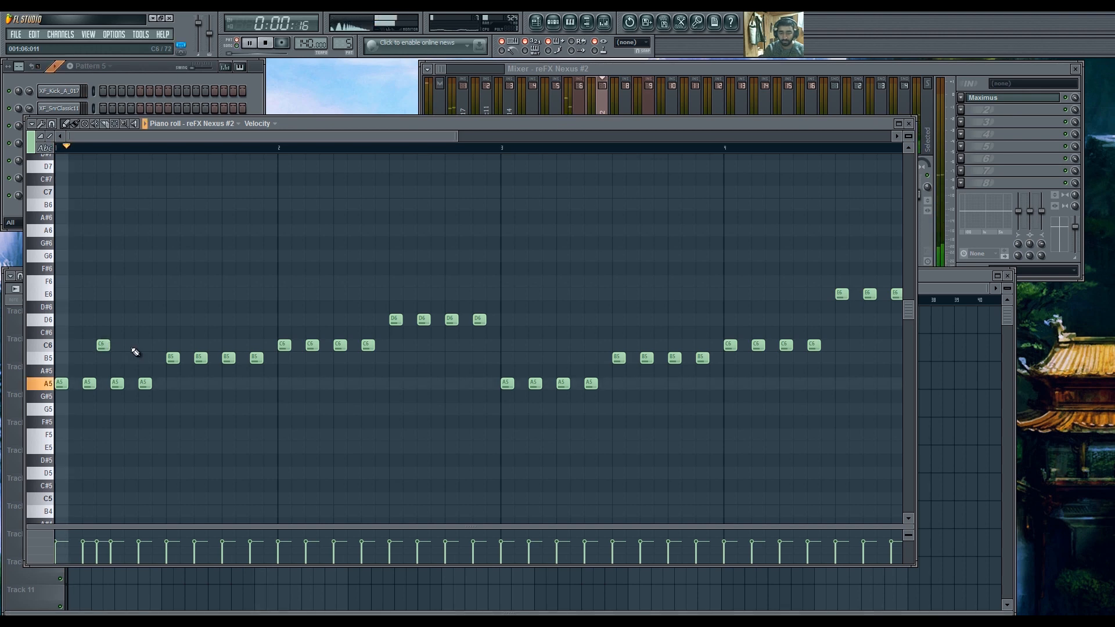
key(space)
right_click(103, 347)
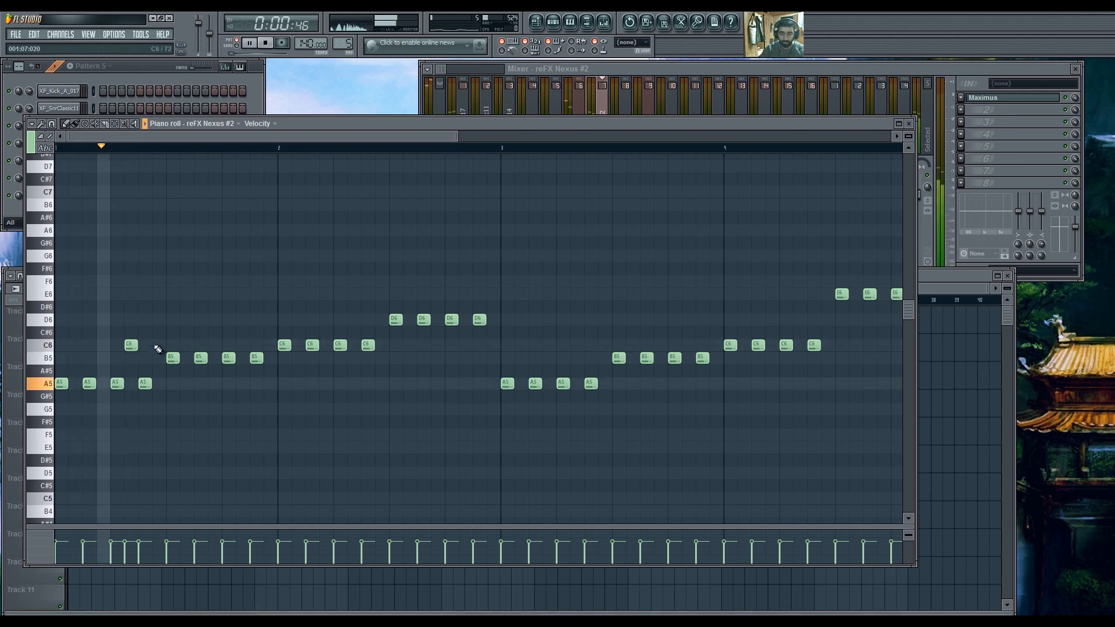
right_click(130, 346)
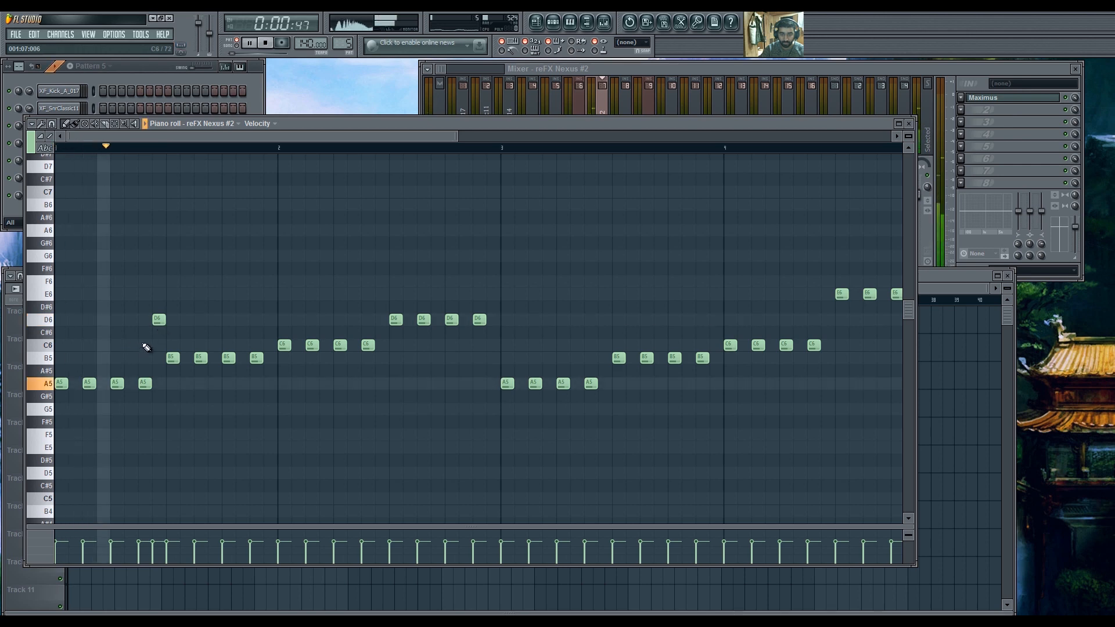
key(space)
right_click(158, 320)
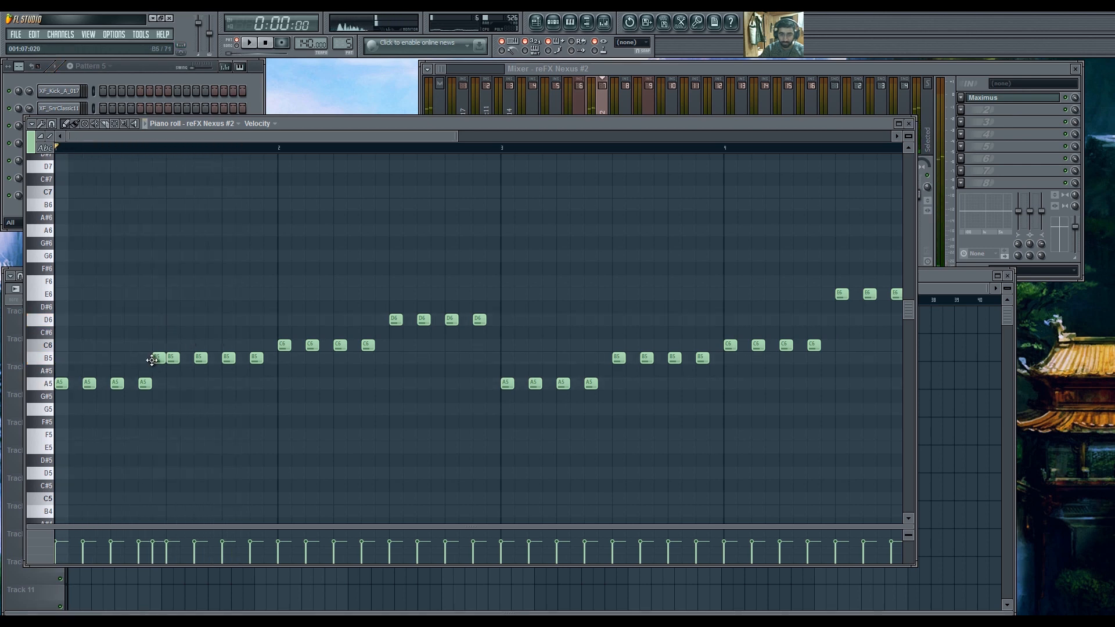
Add accent notes C6 before the first B5 group, D6 at the end of bar 1 and E6 before the D6 group.
click(154, 345)
key(space)
click(270, 320)
key(space)
click(378, 306)
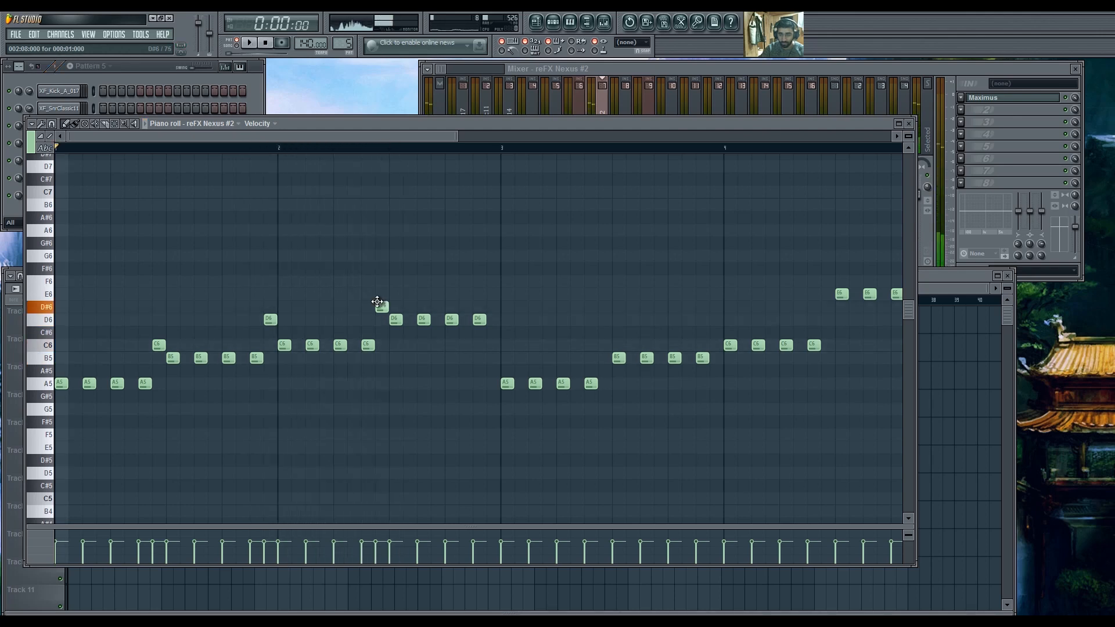
key(space)
Add an F6 accent above the D6 group and a C6 at the end of bar 2, and play the melody.
ctrl+scroll(383, 290, down, 2)
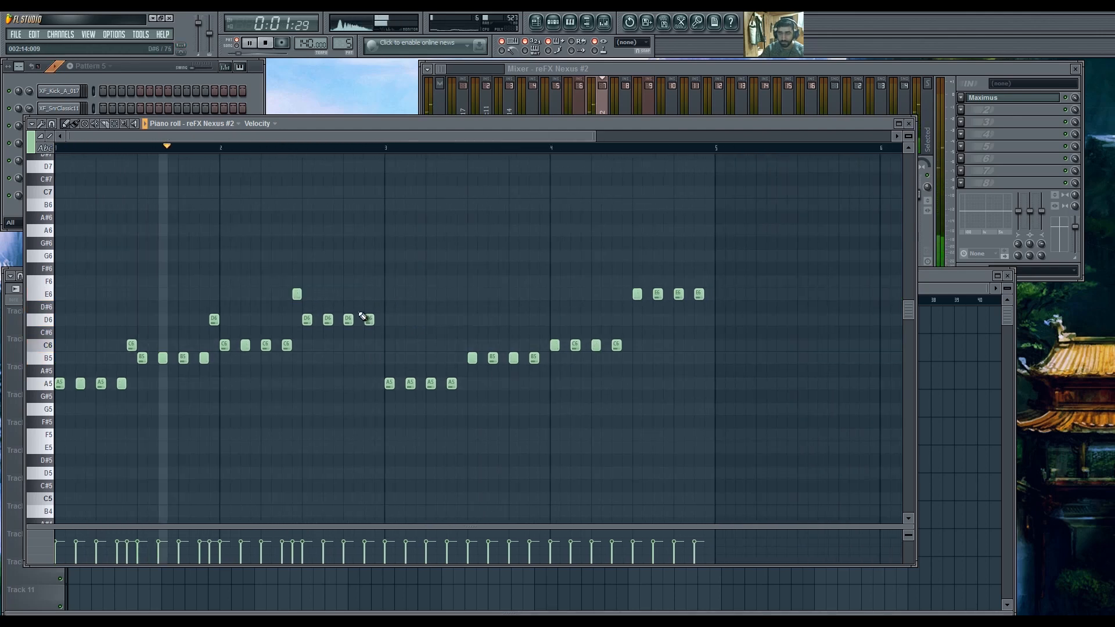
click(358, 281)
key(space)
ctrl+scroll(378, 345, down, 1)
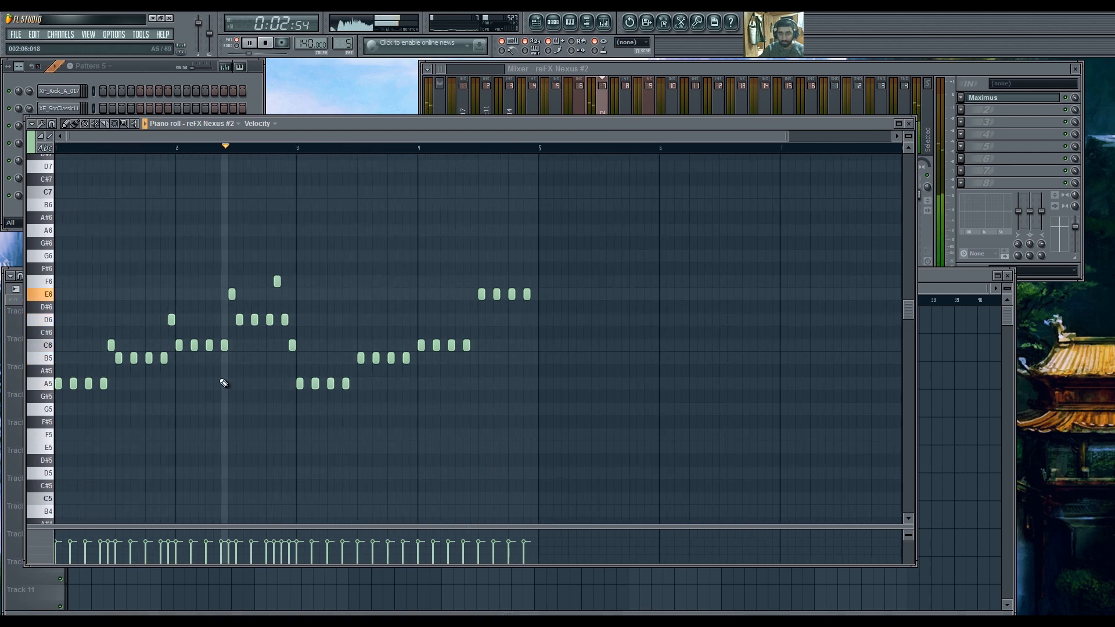
Lower the F6 accent in bar 2 to E6, add a C6 within the D6 group, and play the melody.
key(space)
ctrl+scroll(252, 334, up, 1)
right_click(297, 281)
ctrl+scroll(290, 292, down, 1)
key(space)
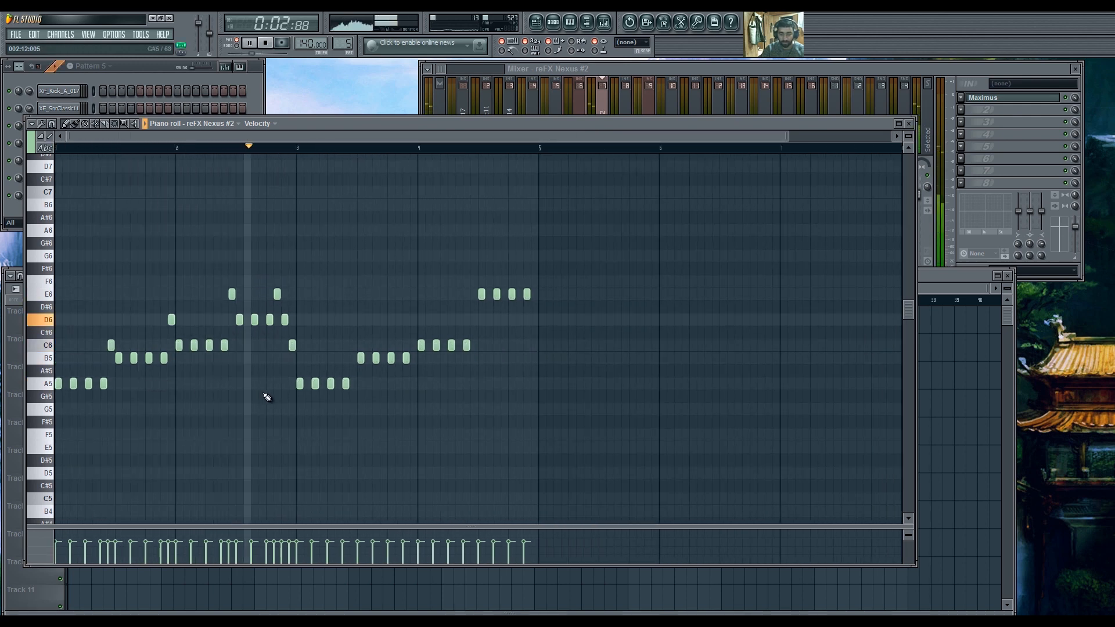
key(space)
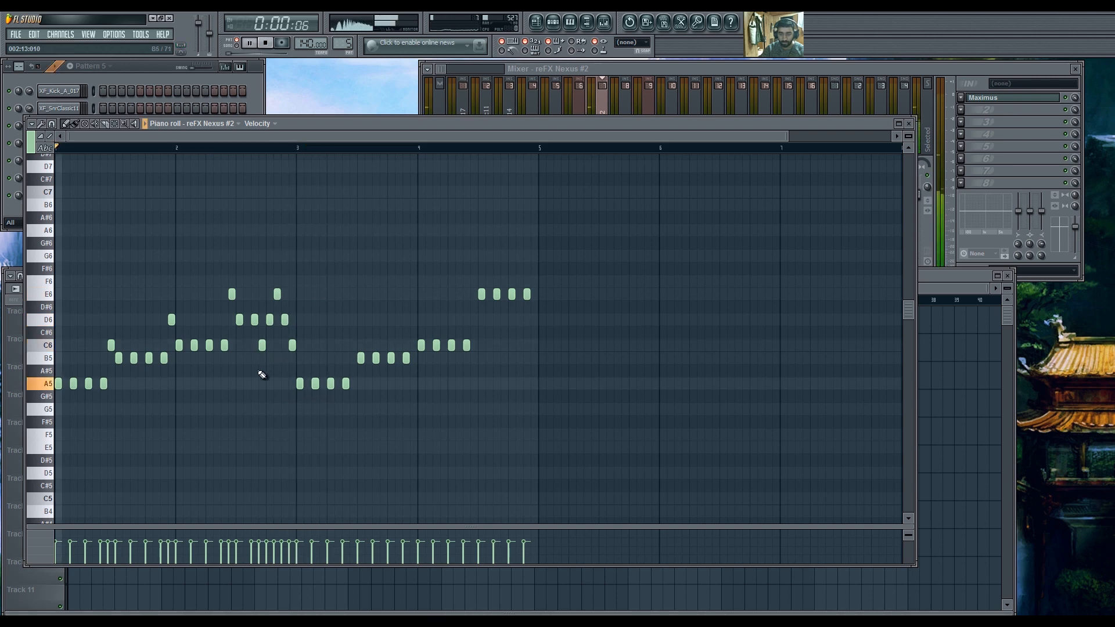
Add C6 and D6 accents before bar 3's B5 and bar 4's C6 groups, and F6 and D6 accents around the E6 group.
ctrl+scroll(205, 387, up, 1)
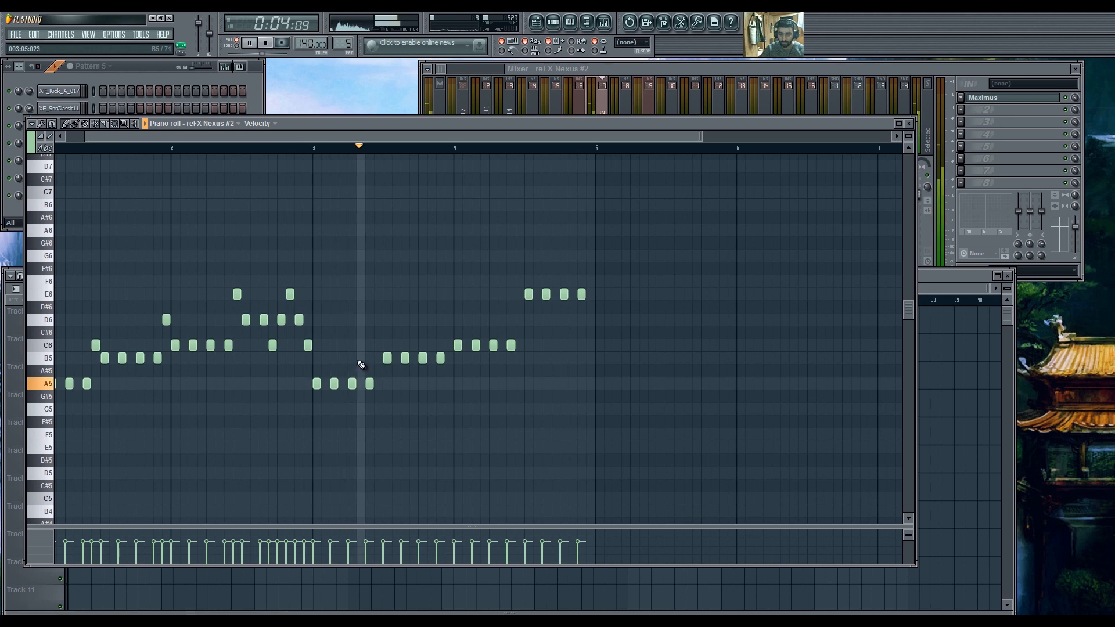
key(space)
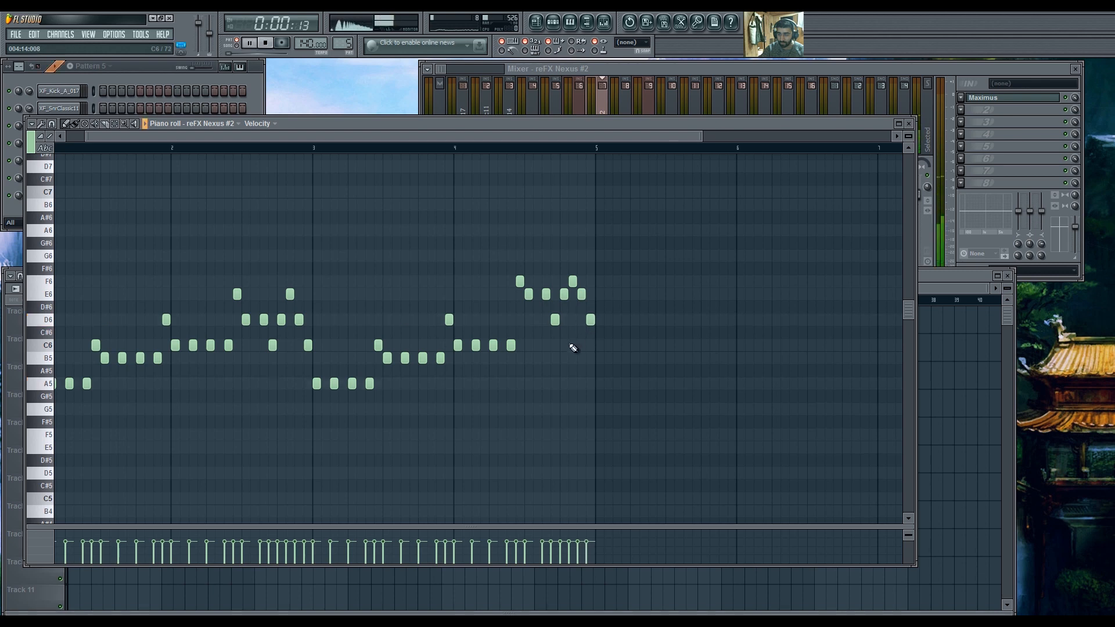
ctrl+scroll(574, 348, down, 1)
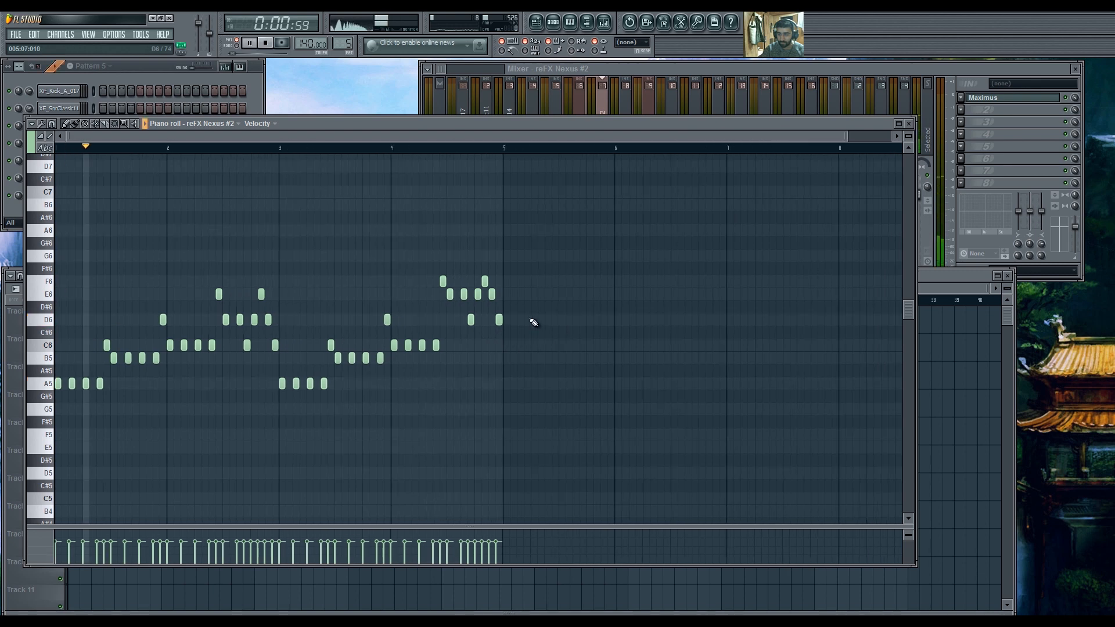
Rework the end of bar 4 to finish on C6 and change the accent before the E6 group to D6.
right_click(492, 294)
click(493, 319)
click(499, 358)
ctrl+scroll(470, 381, up, 3)
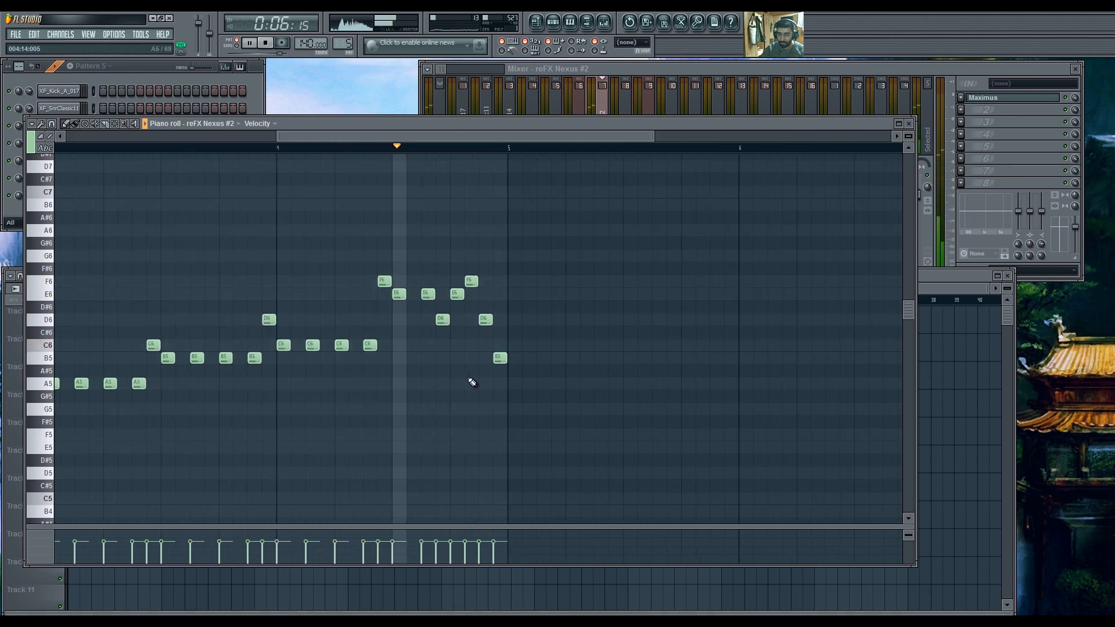
ctrl+scroll(479, 320, up, 1)
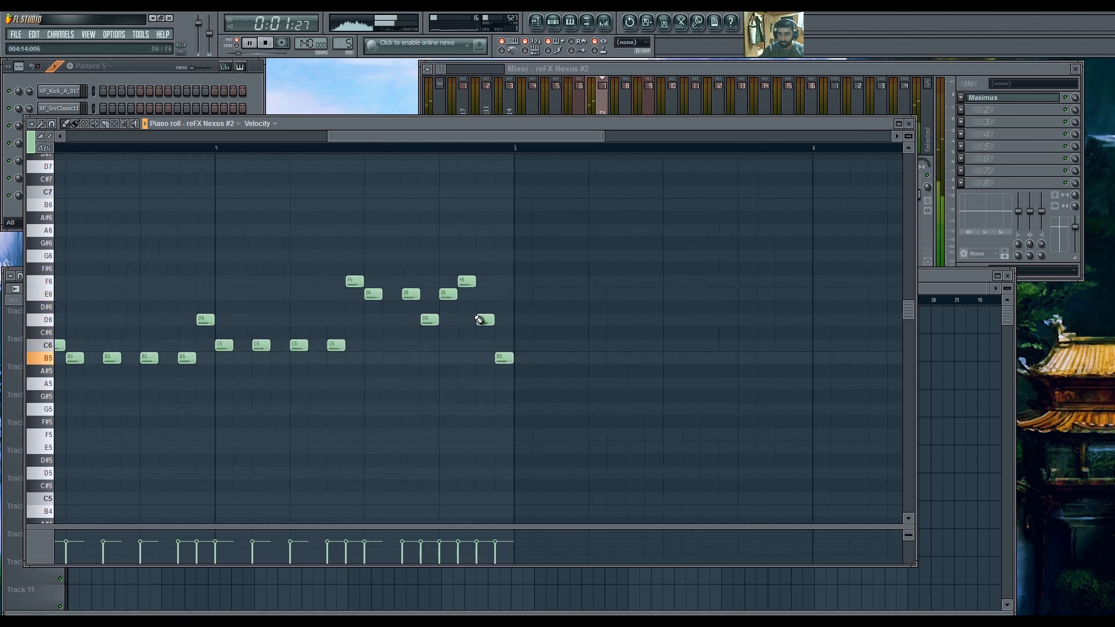
right_click(479, 319)
ctrl+scroll(477, 306, up, 1)
ctrl+scroll(493, 366, down, 4)
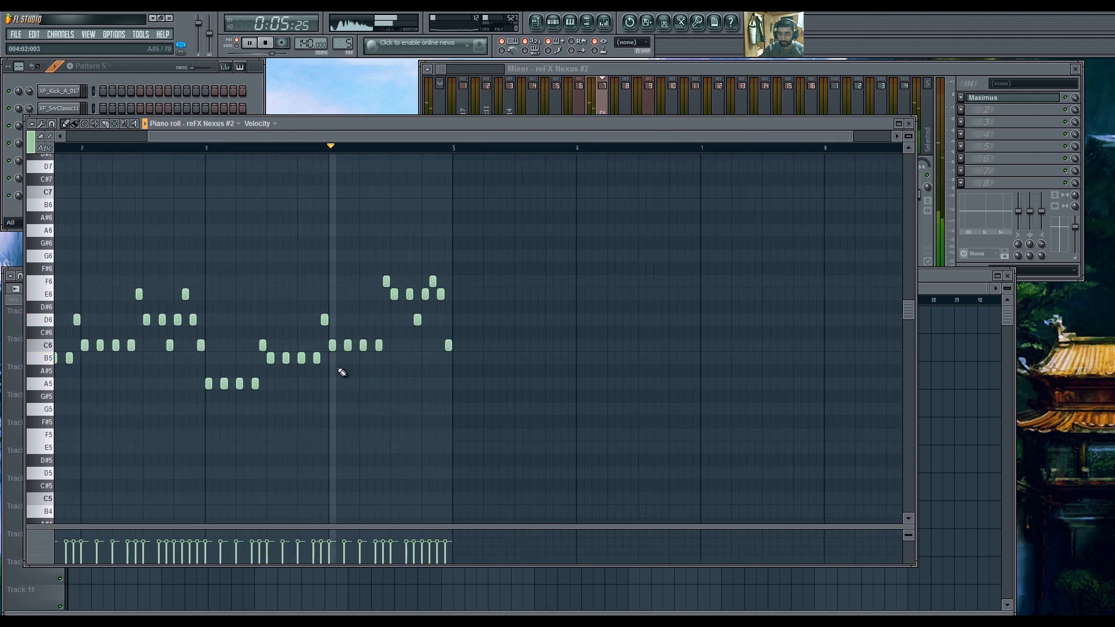
ctrl+scroll(372, 384, up, 1)
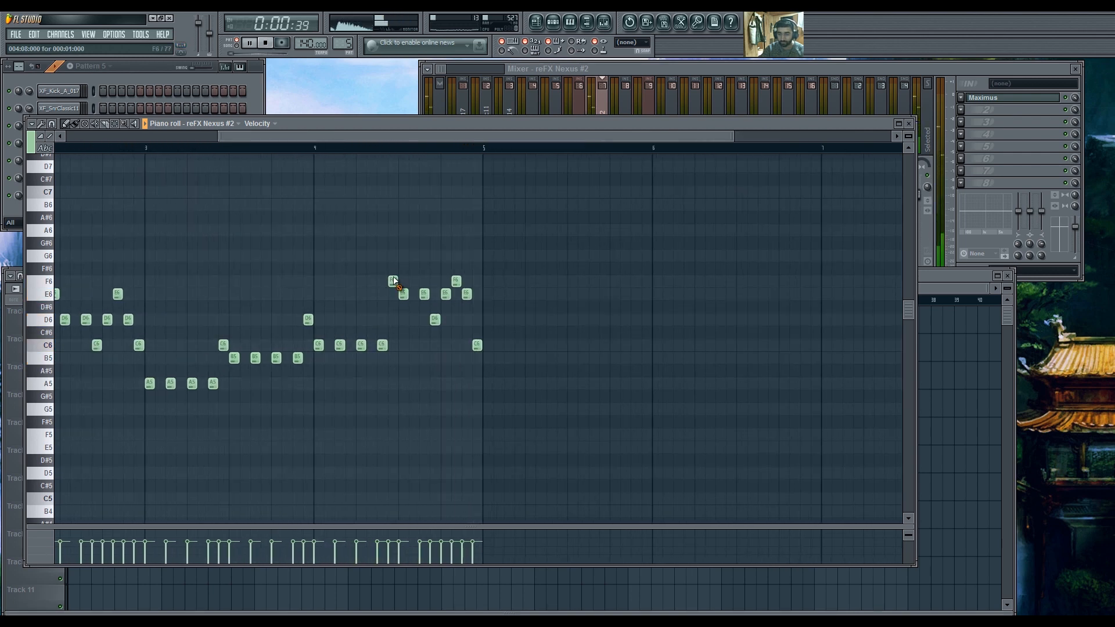
ctrl+scroll(378, 342, down, 3)
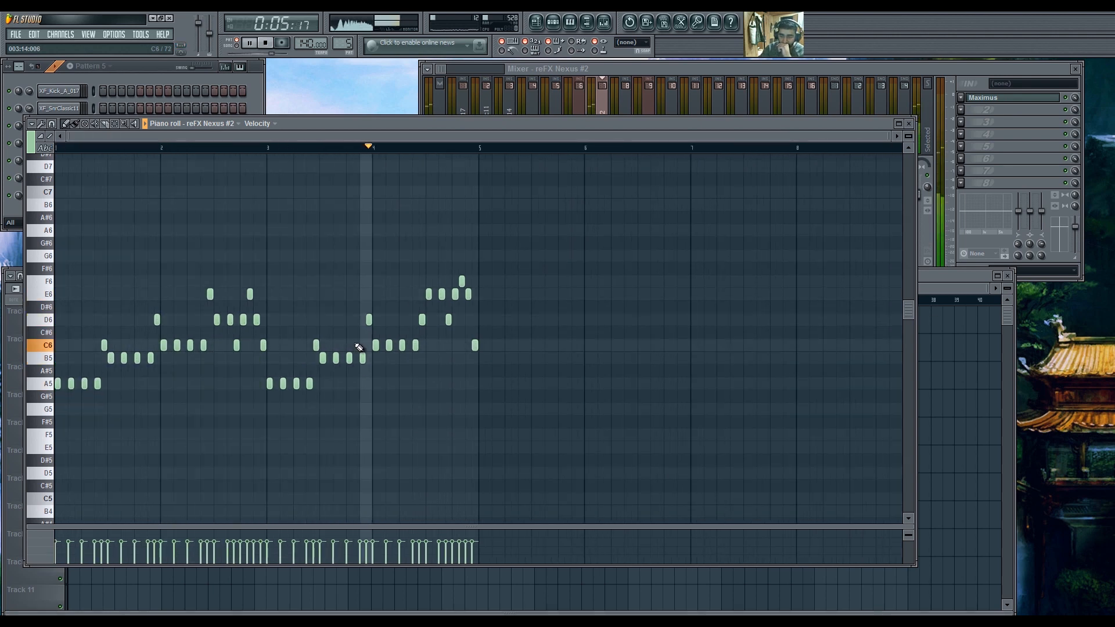
Close the piano roll and play the playlist arrangement from the middle of bar 16 into the Pattern 5 section.
key(space)
click(909, 123)
click(430, 301)
key(space)
scroll(443, 338, up, 4)
key(space)
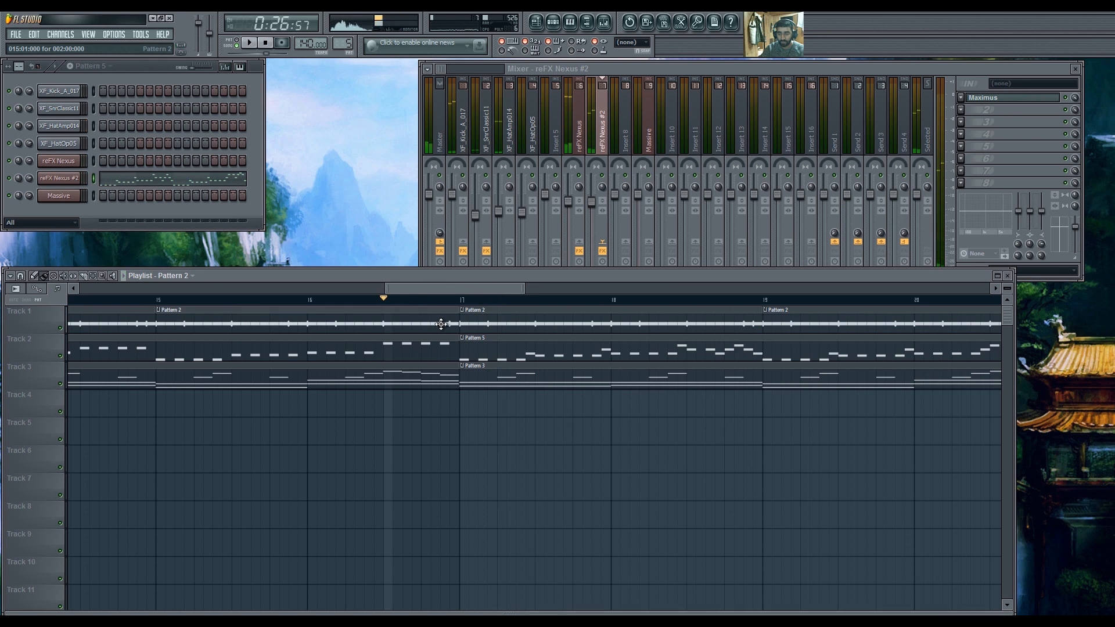
Shorten the Track 1 Pattern 2 clip starting at bar 15 to 1 bar and 9 steps, leaving a gap before bar 17.
scroll(445, 321, down, 4)
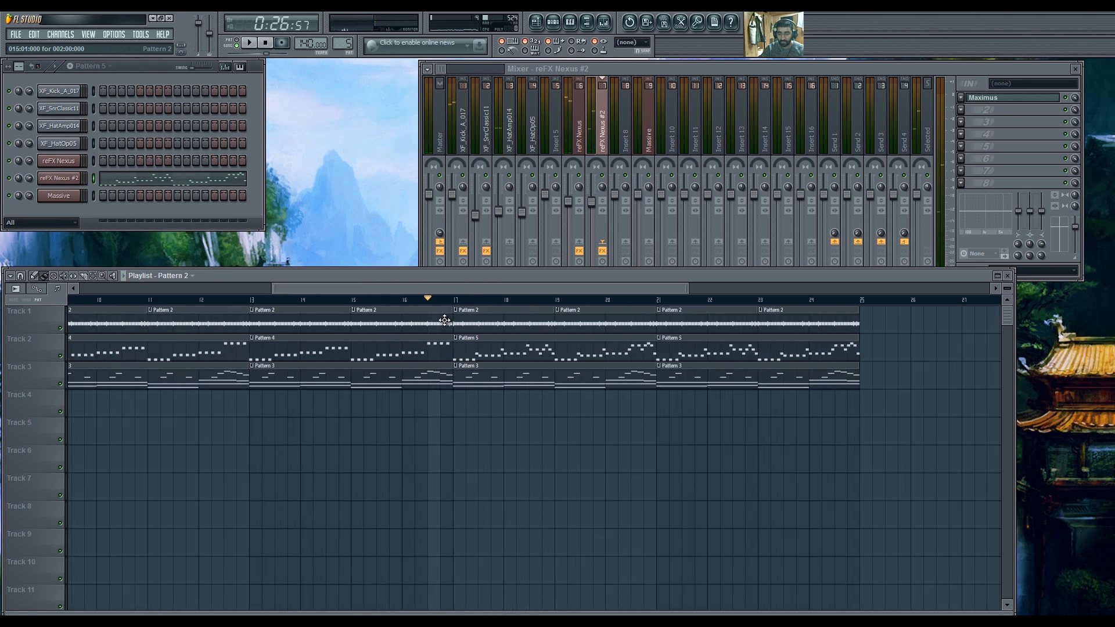
scroll(444, 320, up, 2)
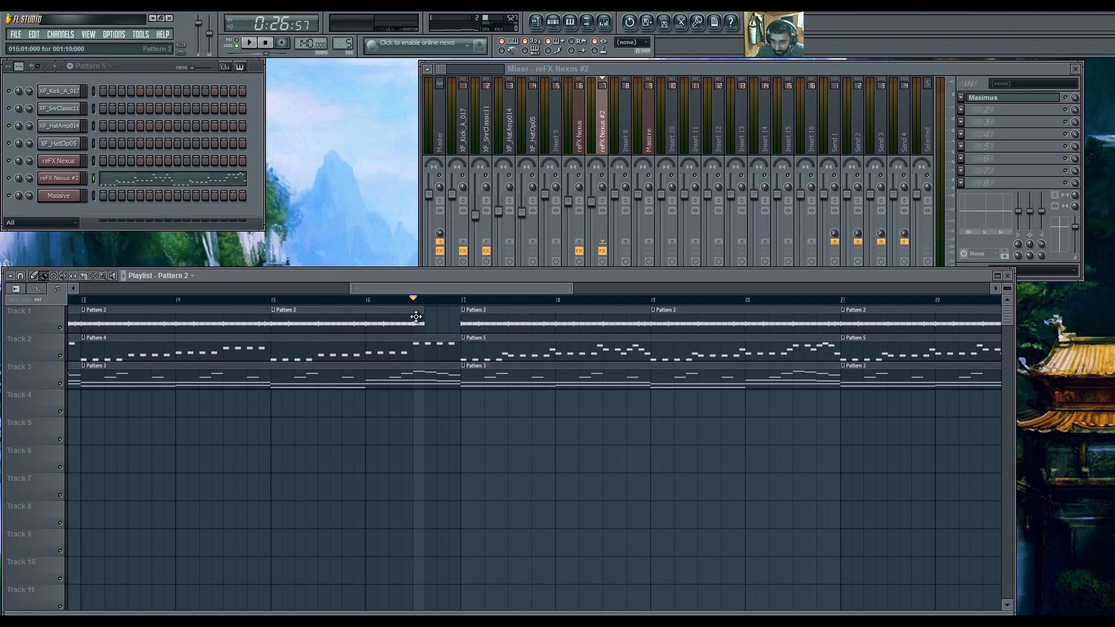
scroll(416, 317, up, 2)
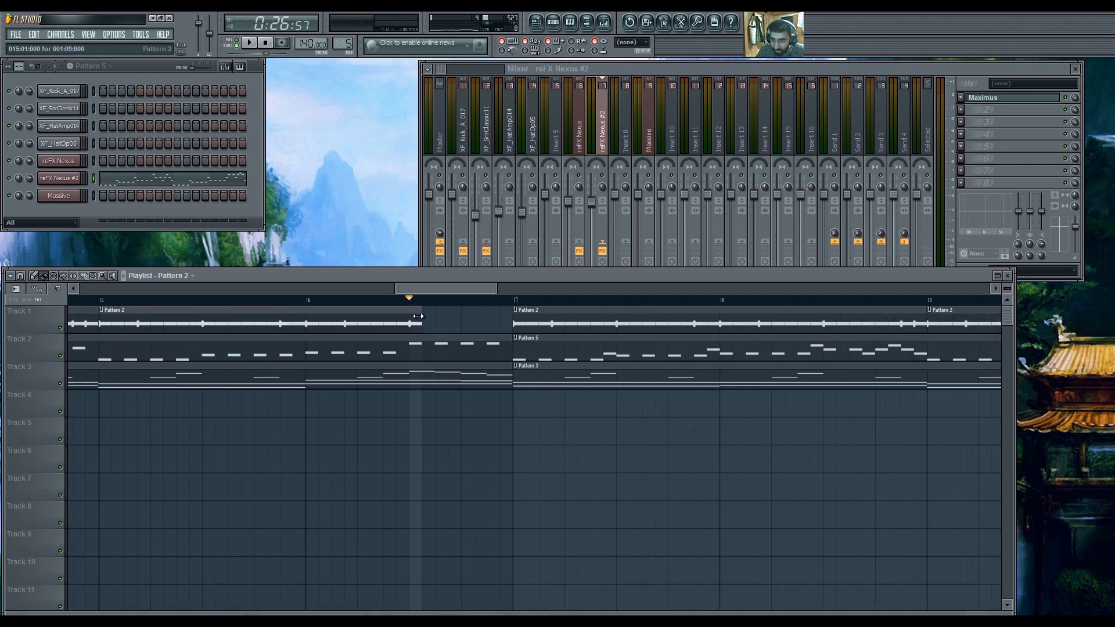
Play the arrangement from bar 13 through the drum gap before bar 17.
scroll(418, 316, down, 6)
click(352, 303)
key(space)
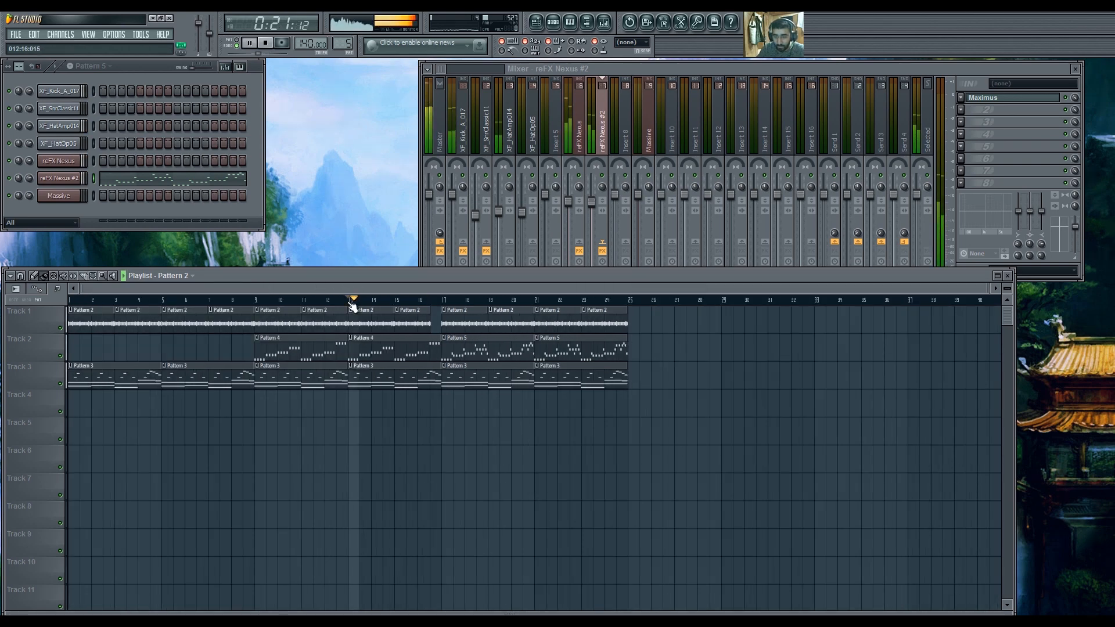
scroll(407, 325, up, 2)
key(space)
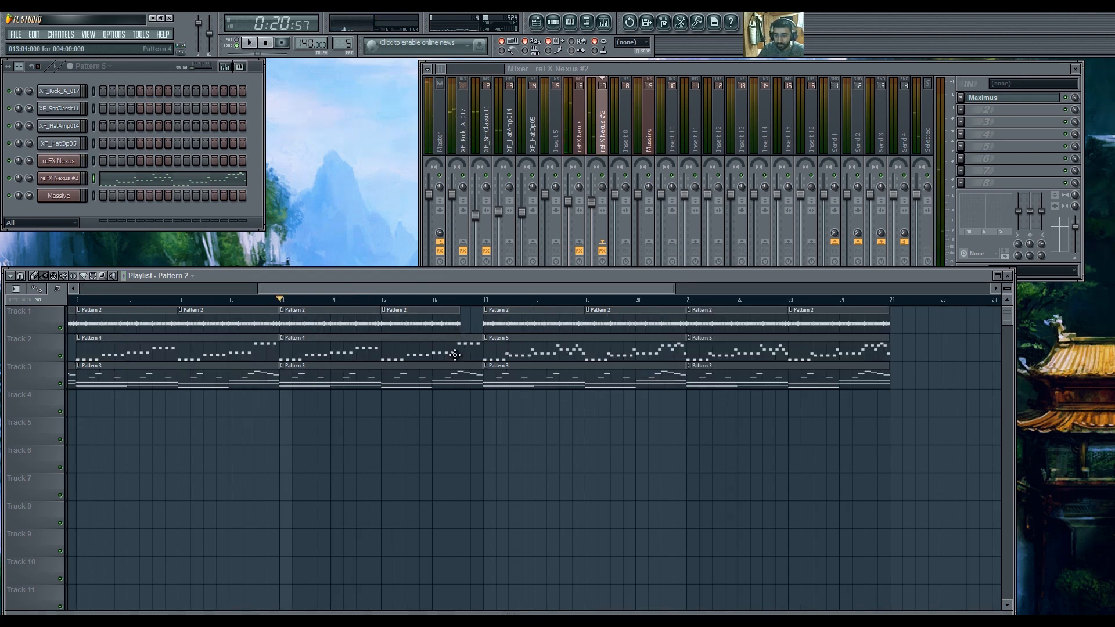
key(space)
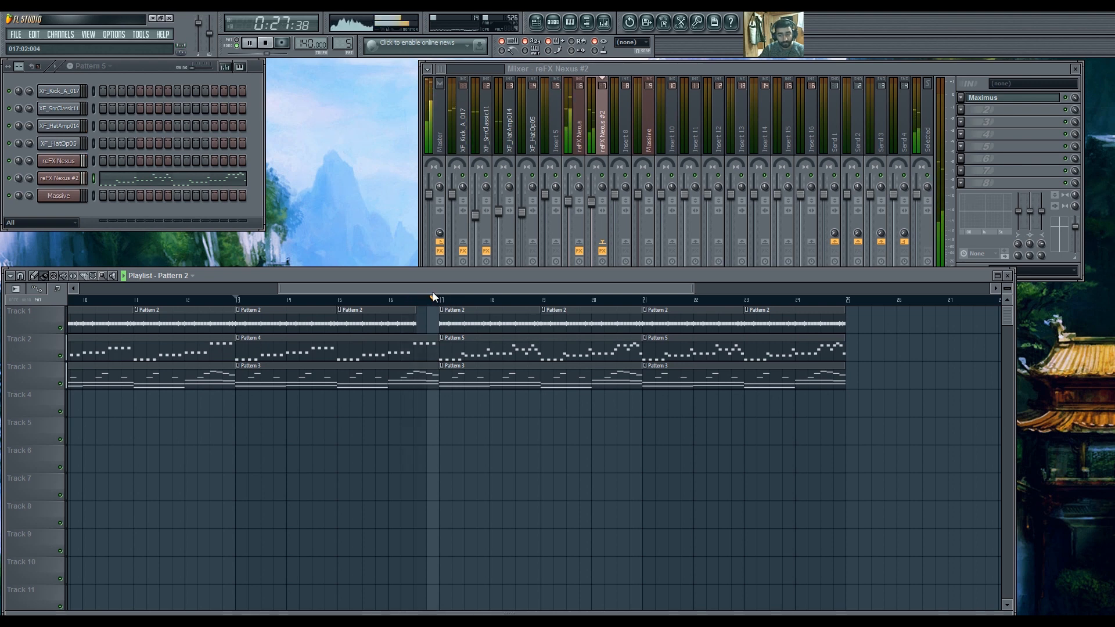
scroll(433, 324, up, 2)
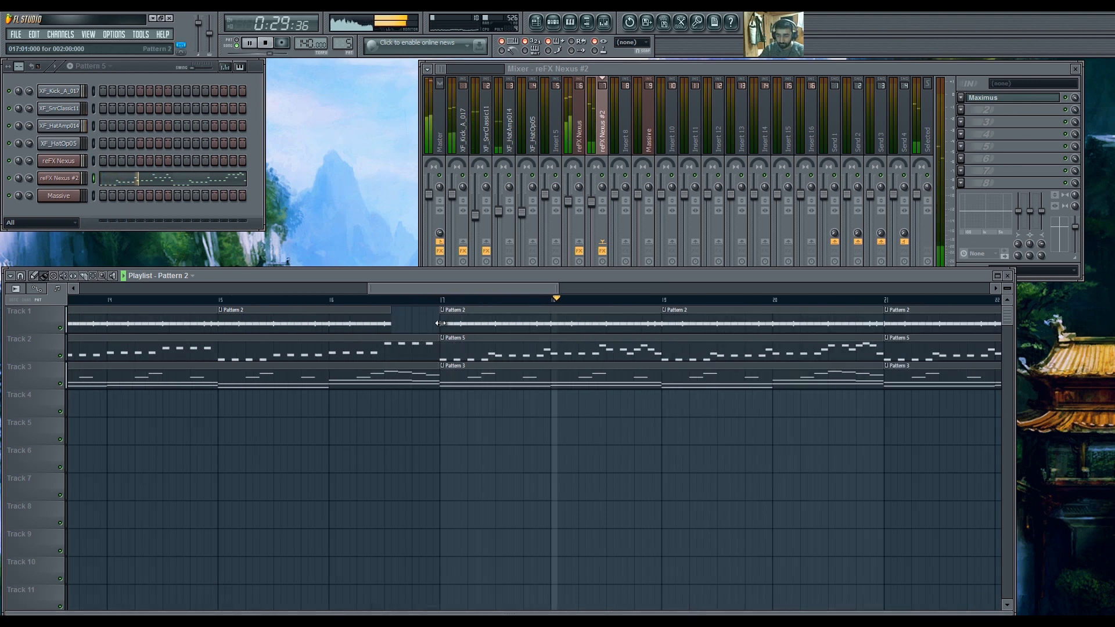
key(space)
Place another Pattern 2 clip, trim it to its last two steps, and put it directly before bar 17 on Track 1.
click(220, 407)
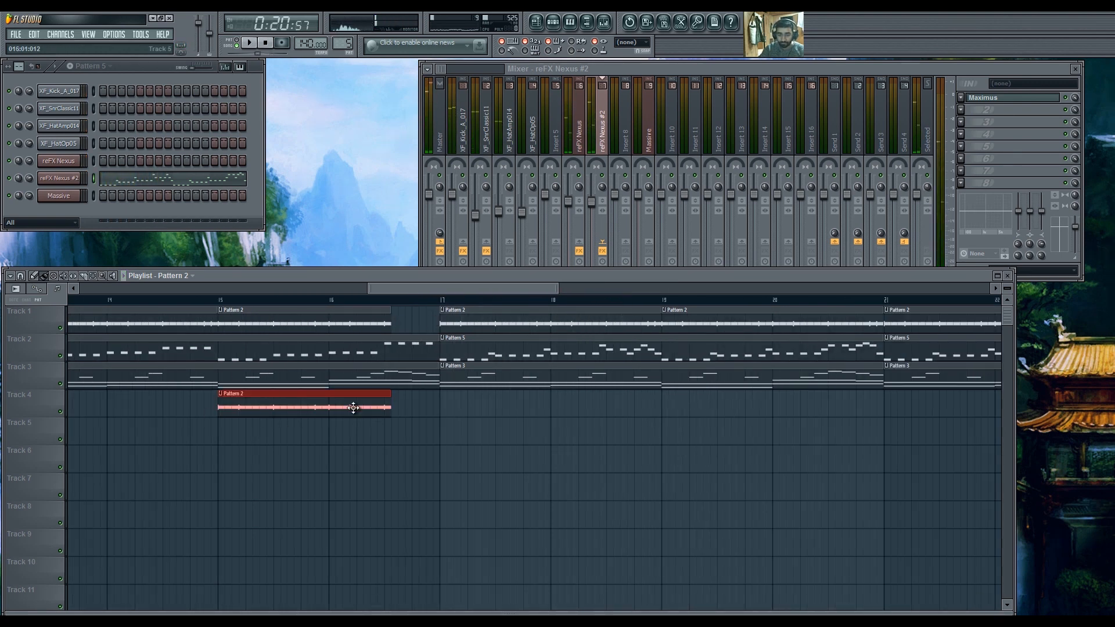
drag(390, 400, 437, 395)
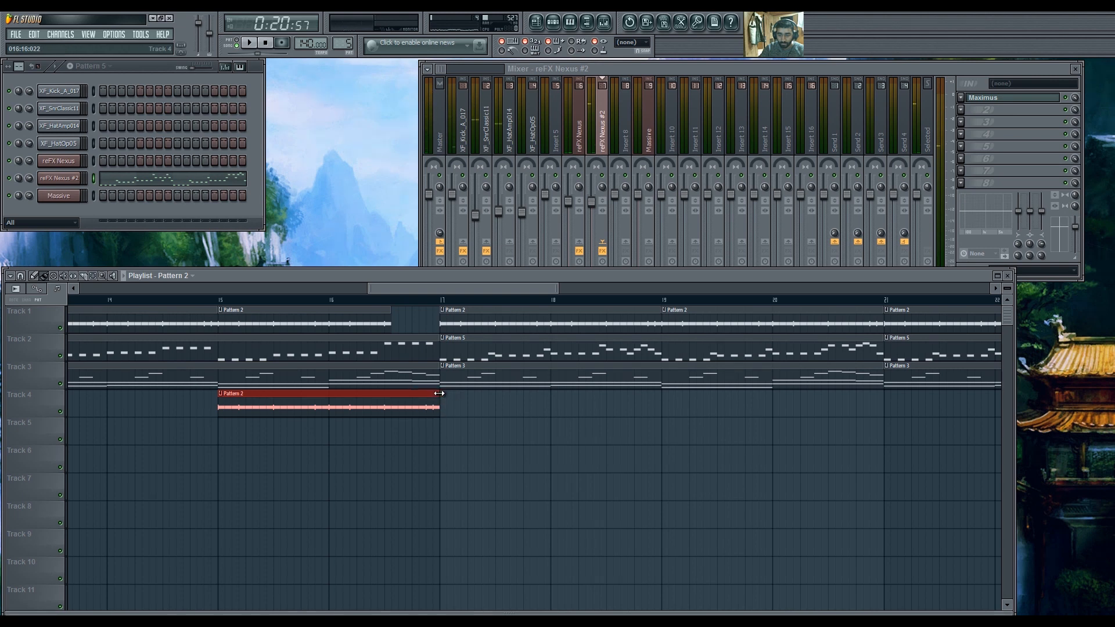
drag(219, 407, 428, 323)
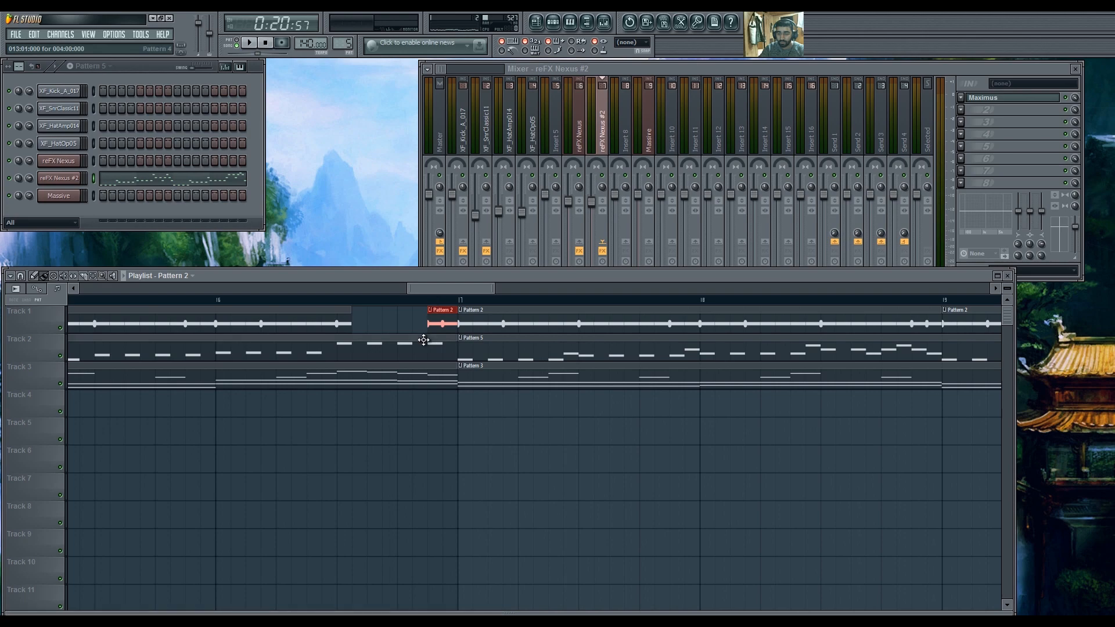
scroll(403, 340, down, 3)
scroll(395, 350, up, 3)
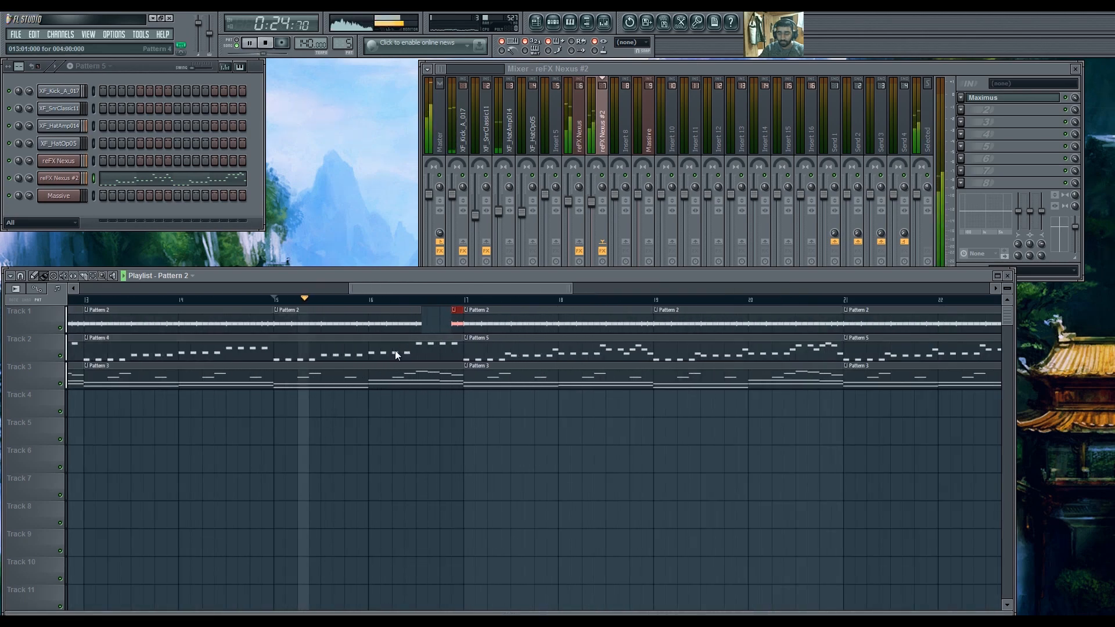
Save the project and play the arrangement across the drum break into the Pattern 5 section.
key(ctrl+s)
click(1106, 19)
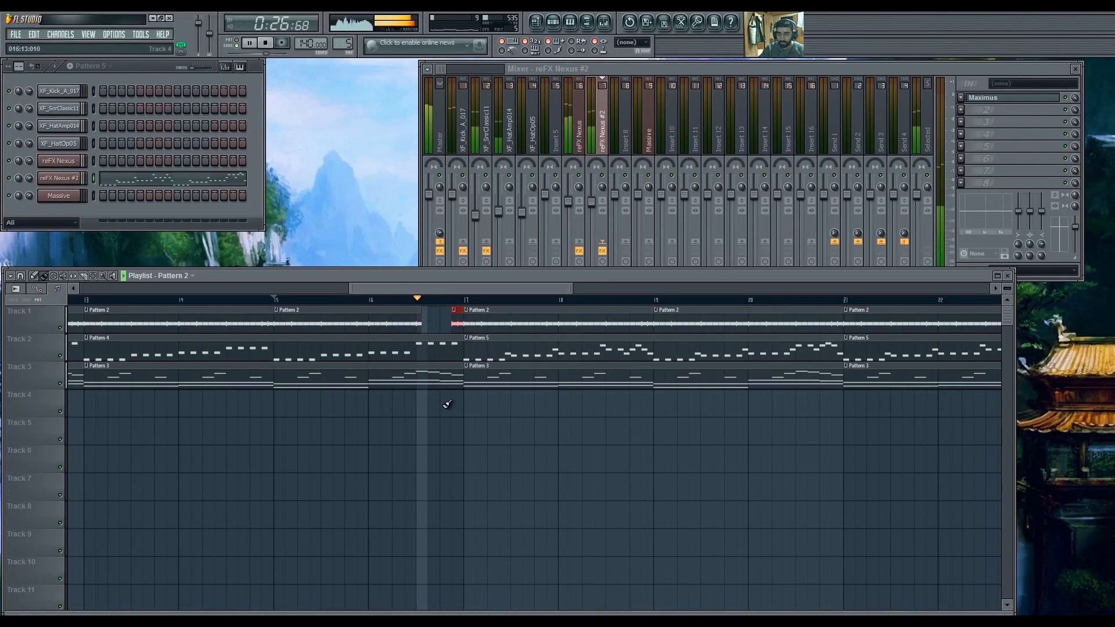
scroll(447, 405, down, 3)
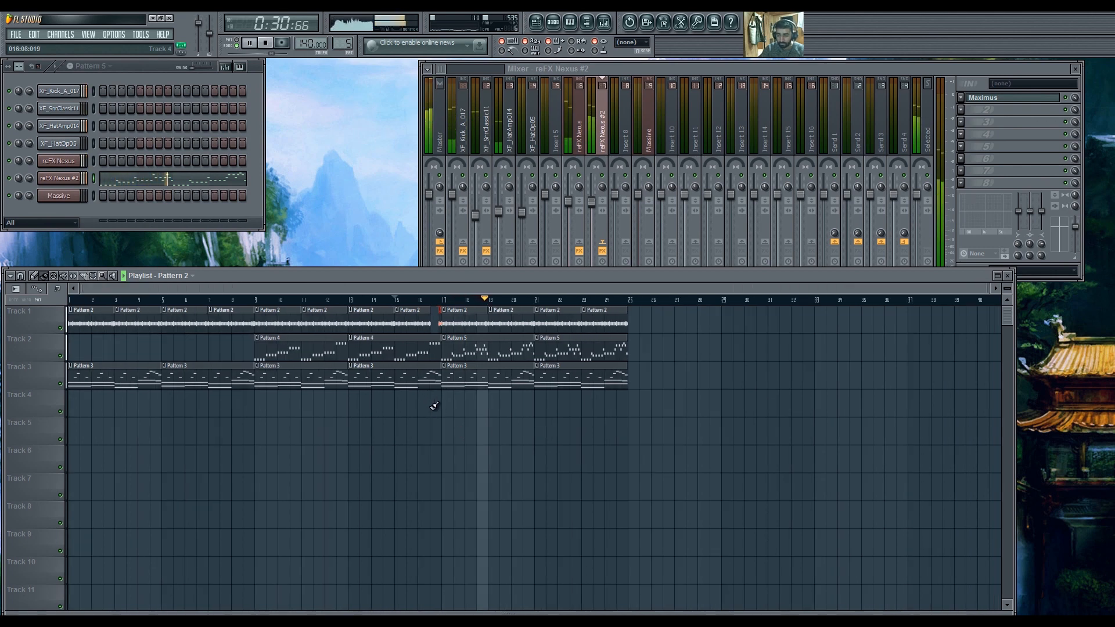
key(space)
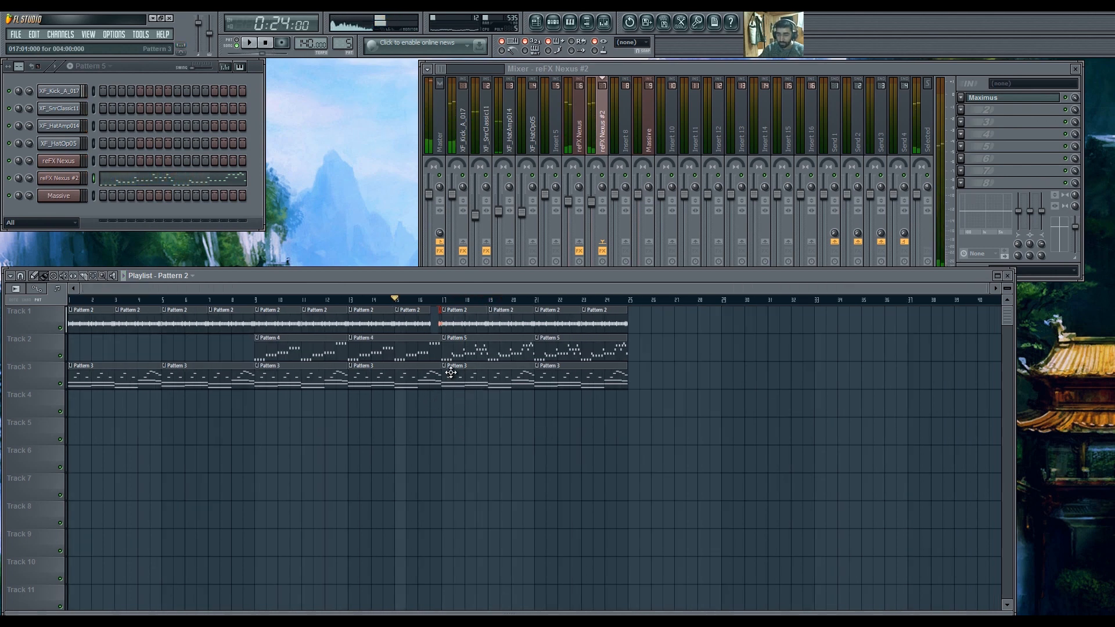
Make the Track 3 Pattern 3 clip at bar 17 unique and replace the clip at bar 21 with this new pattern.
right_click(450, 371)
click(474, 435)
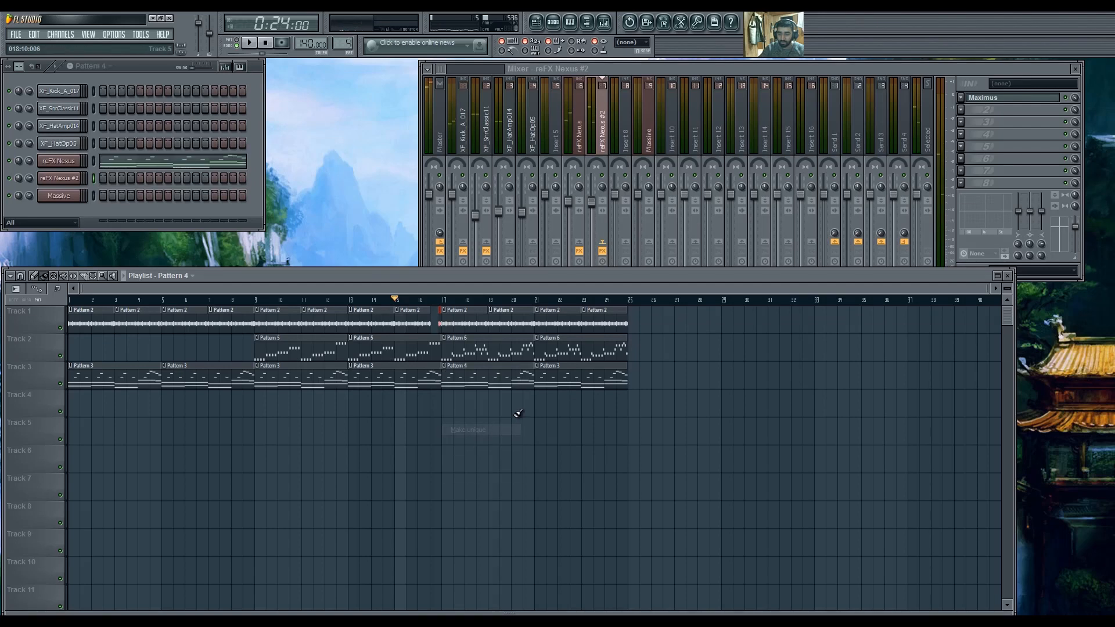
right_click(575, 387)
click(543, 378)
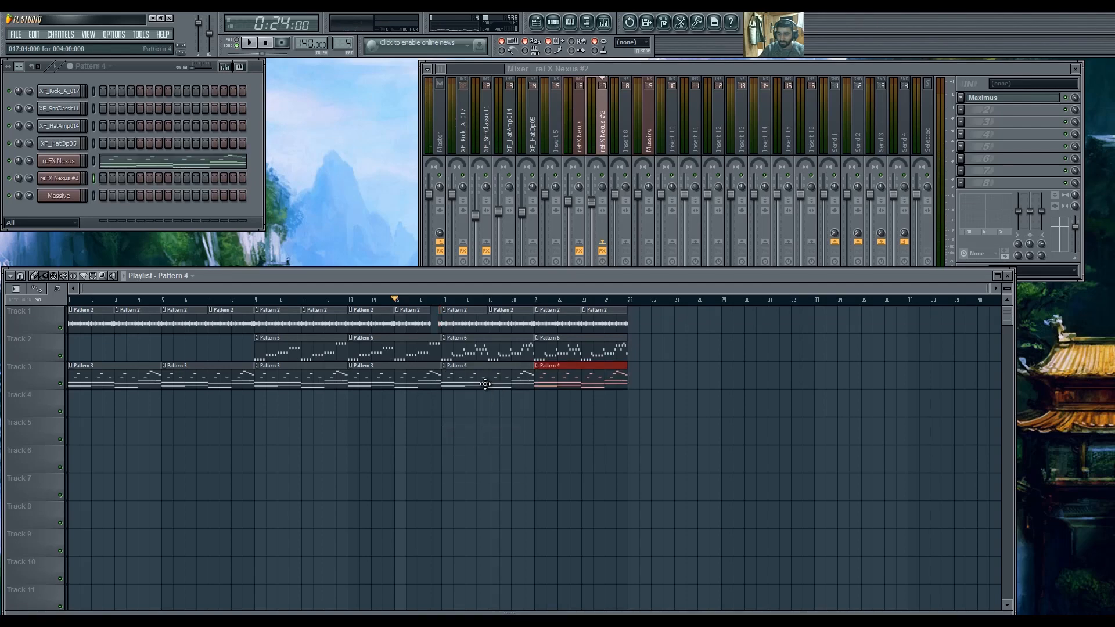
Open Pattern 4's reFX Nexus melody in the piano roll and add a two-step C6 after bar 1's A5 note.
double_click(486, 385)
scroll(224, 318, down, 2)
scroll(149, 240, up, 3)
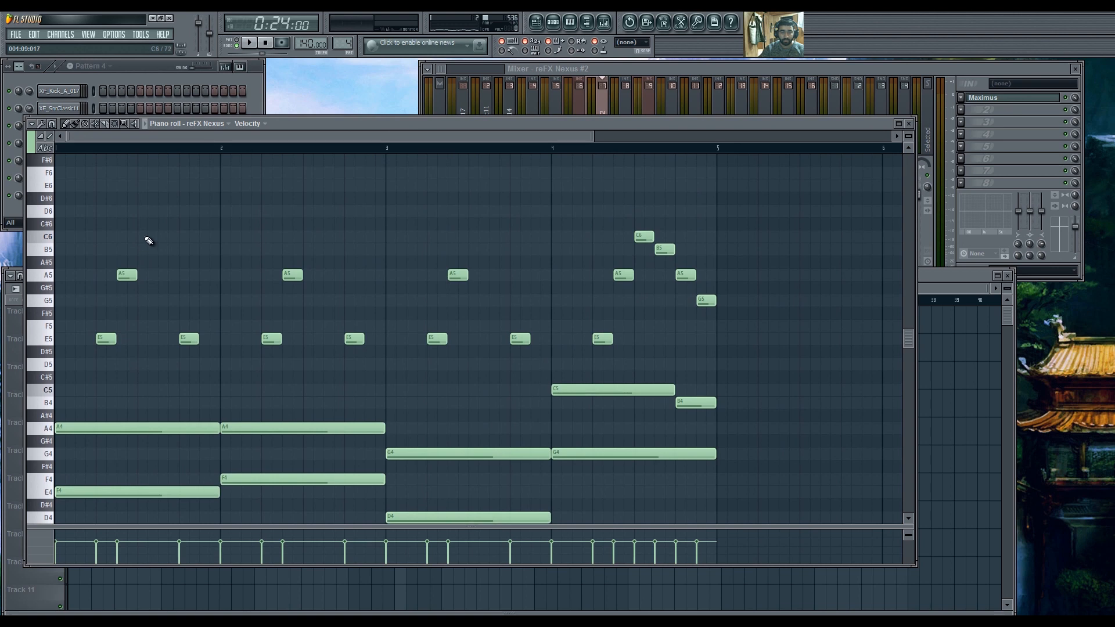
click(151, 237)
click(142, 238)
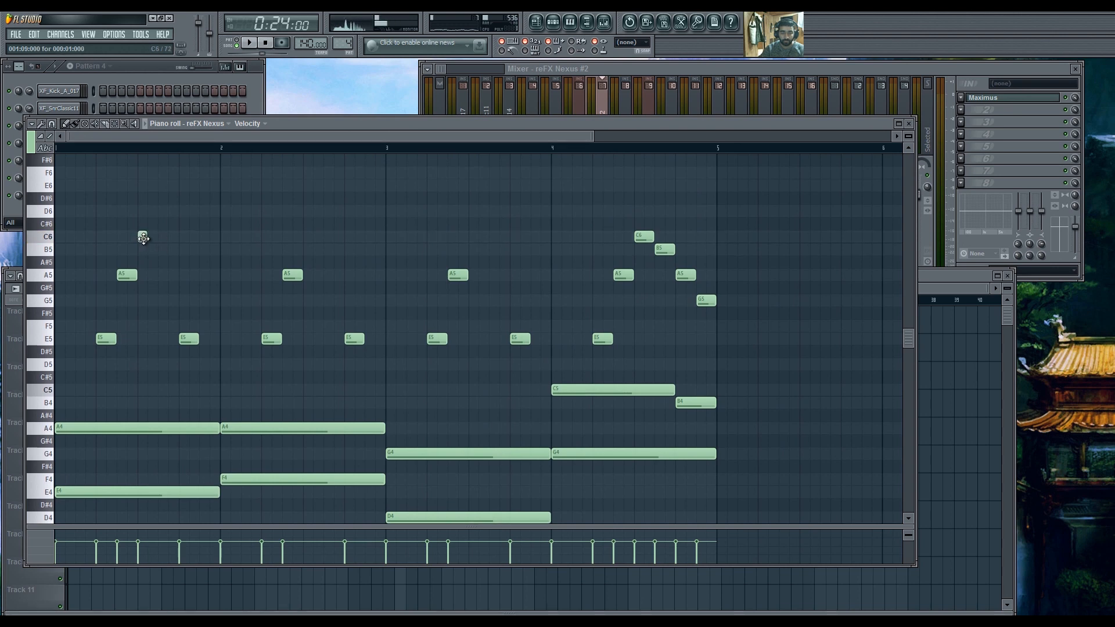
key(space)
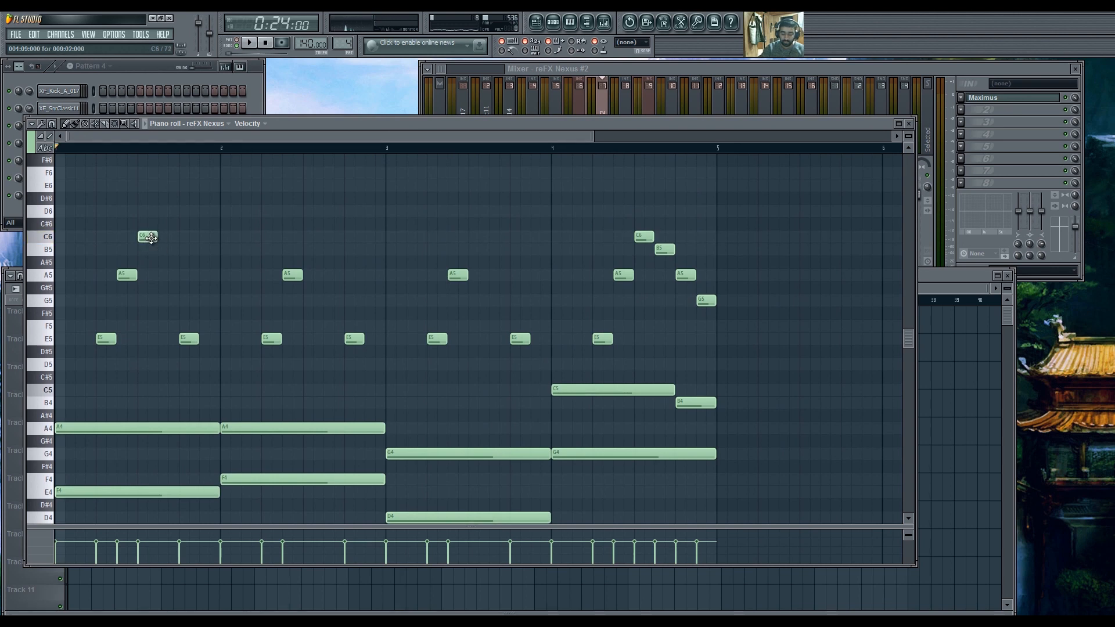
key(space)
Try D6 and G5 after bar 1's C6, settle on A5 notes on either side of the second E5, and play them.
click(169, 211)
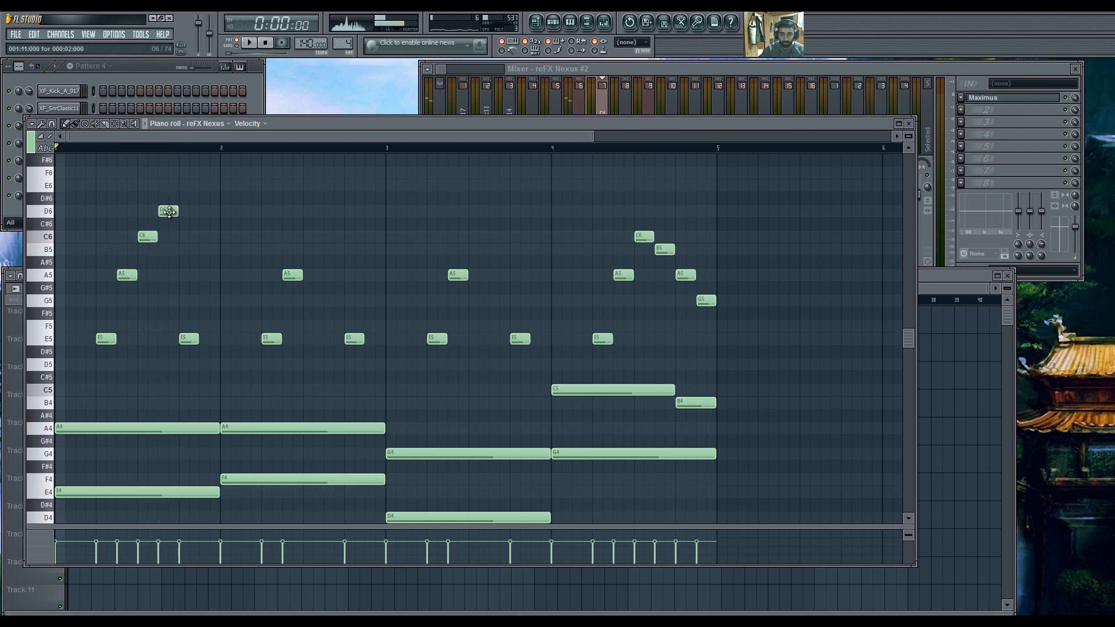
drag(172, 212, 172, 275)
key(space)
key(space)
right_click(164, 277)
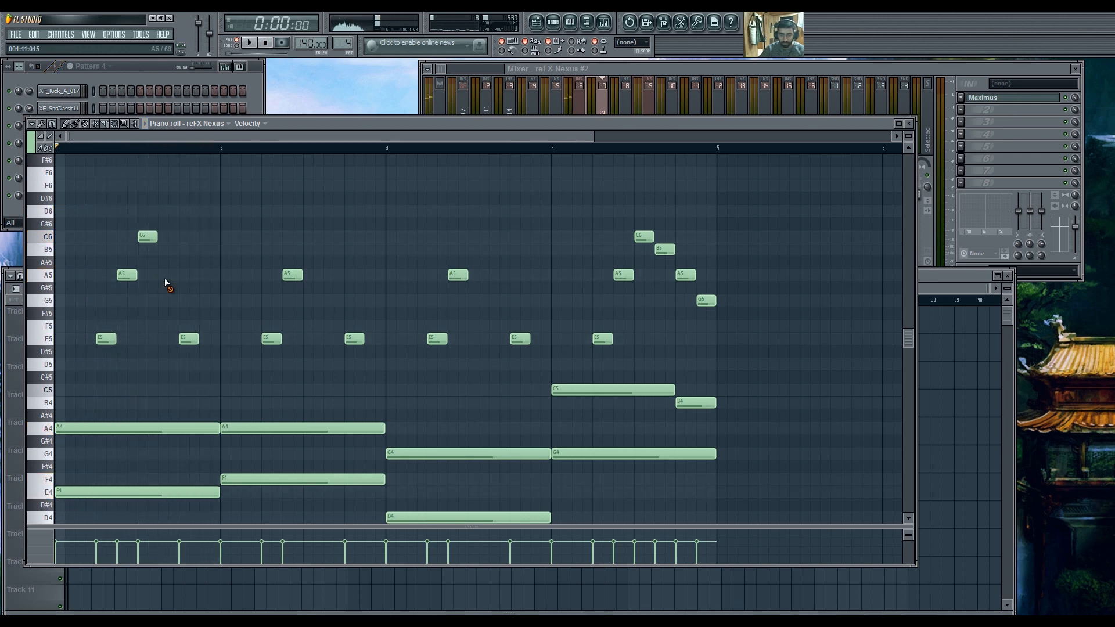
click(157, 302)
key(space)
key(space)
right_click(167, 296)
key(space)
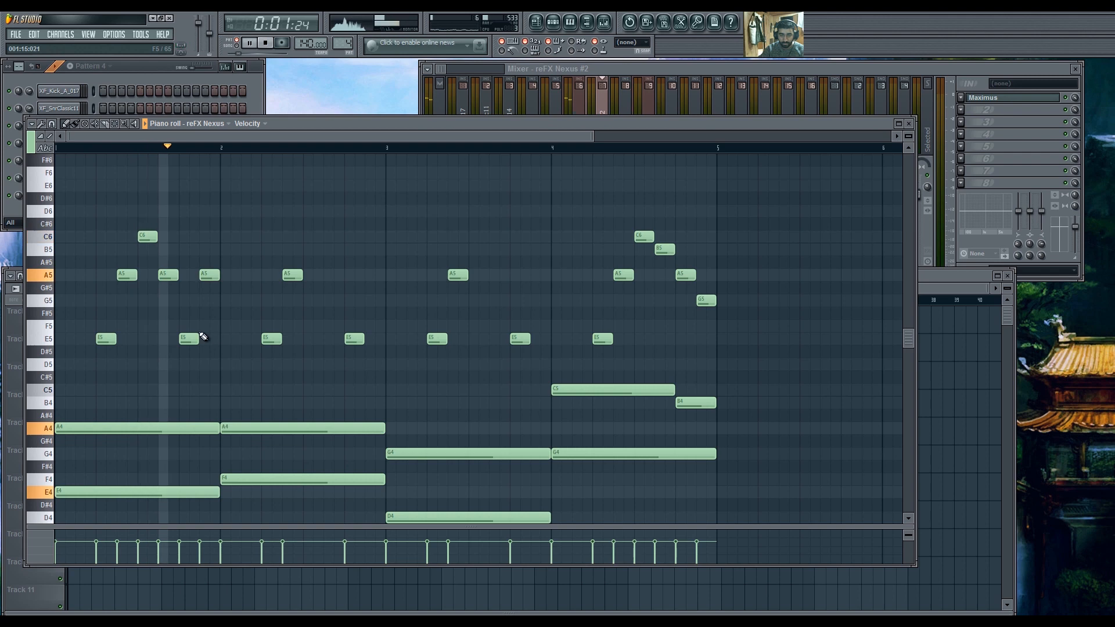
key(space)
Try the second E5 note of bar 1 at G5, play it, and move the note back to E5.
drag(191, 335, 170, 304)
key(space)
key(space)
drag(186, 302, 186, 337)
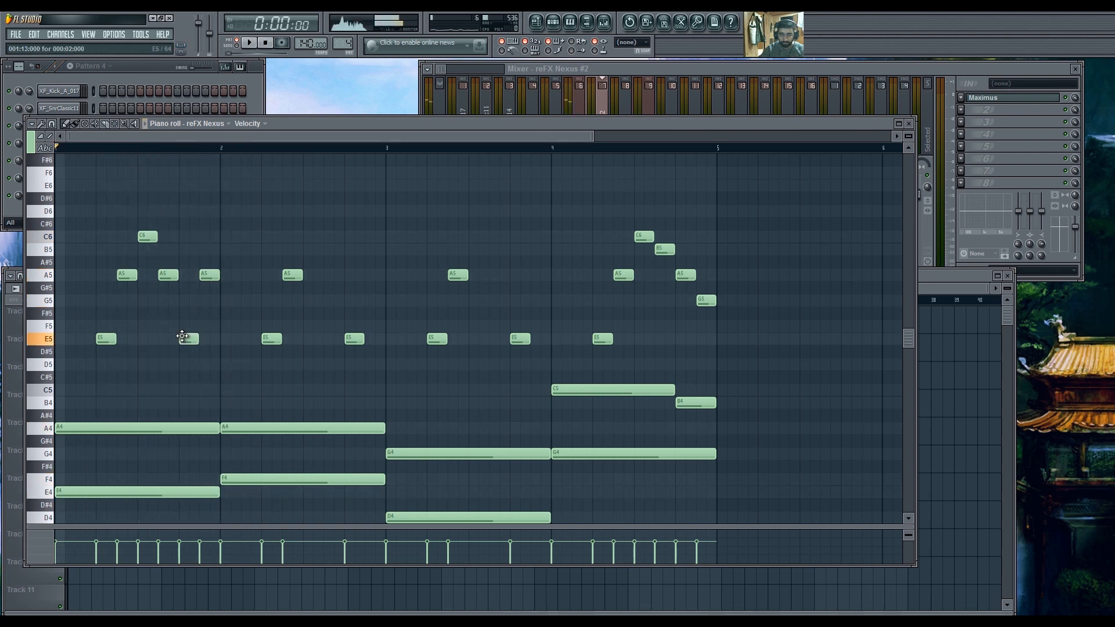
Repeat the added C6 and two A5 notes at the matching positions in bar 2 and play the melody.
click(326, 276)
click(369, 276)
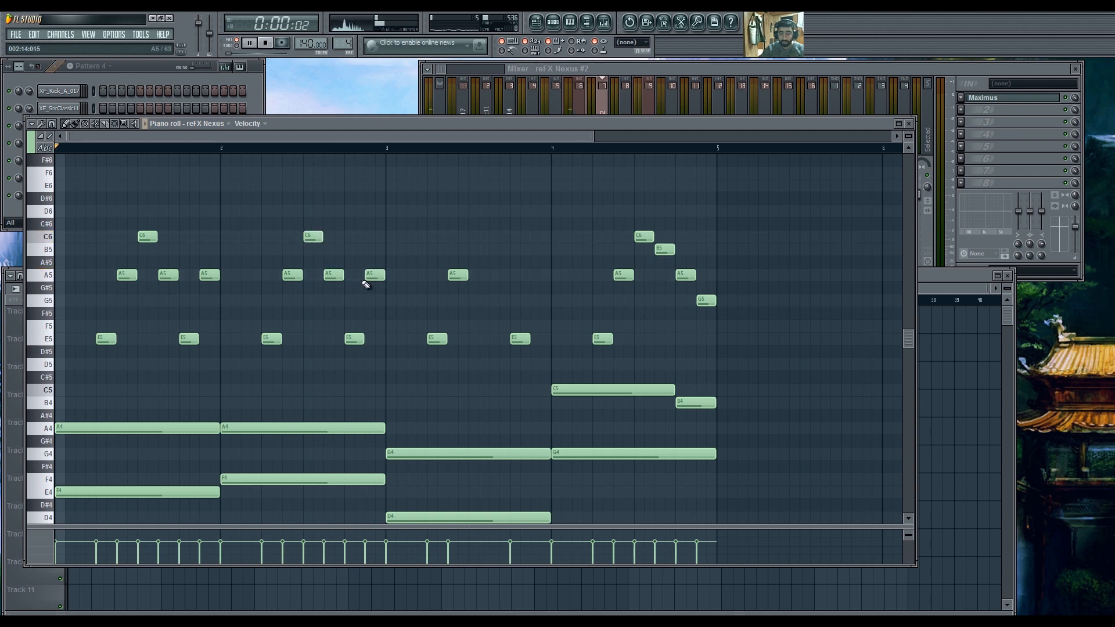
Repeat the added C6 and two A5 notes at the matching positions in bar 3 of the melody.
key(space)
scroll(288, 308, down, 3)
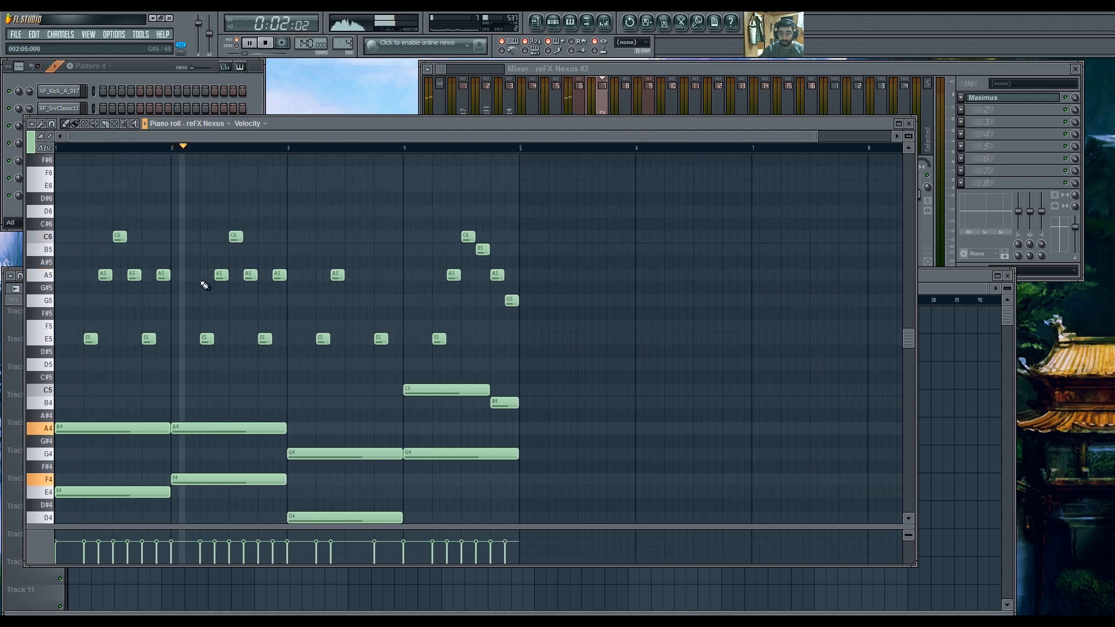
click(352, 237)
drag(361, 285, 360, 279)
key(space)
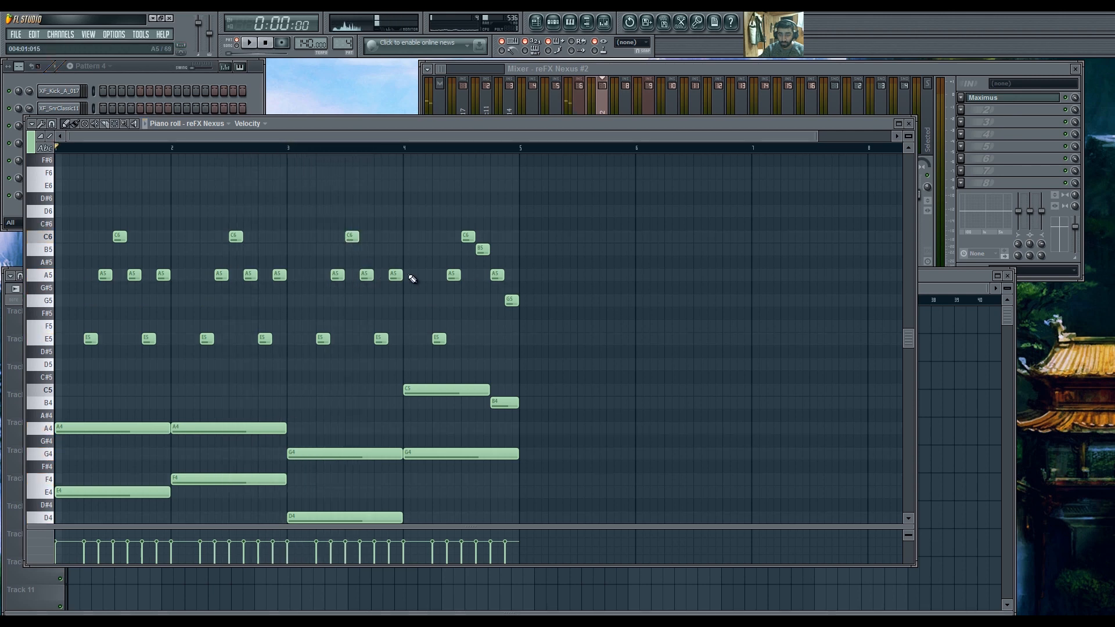
Rewrite bar 4's upper melody as the run E6, D6, C6, B5, D6, C6, B5, G5 and play it.
click(410, 211)
drag(410, 214, 410, 240)
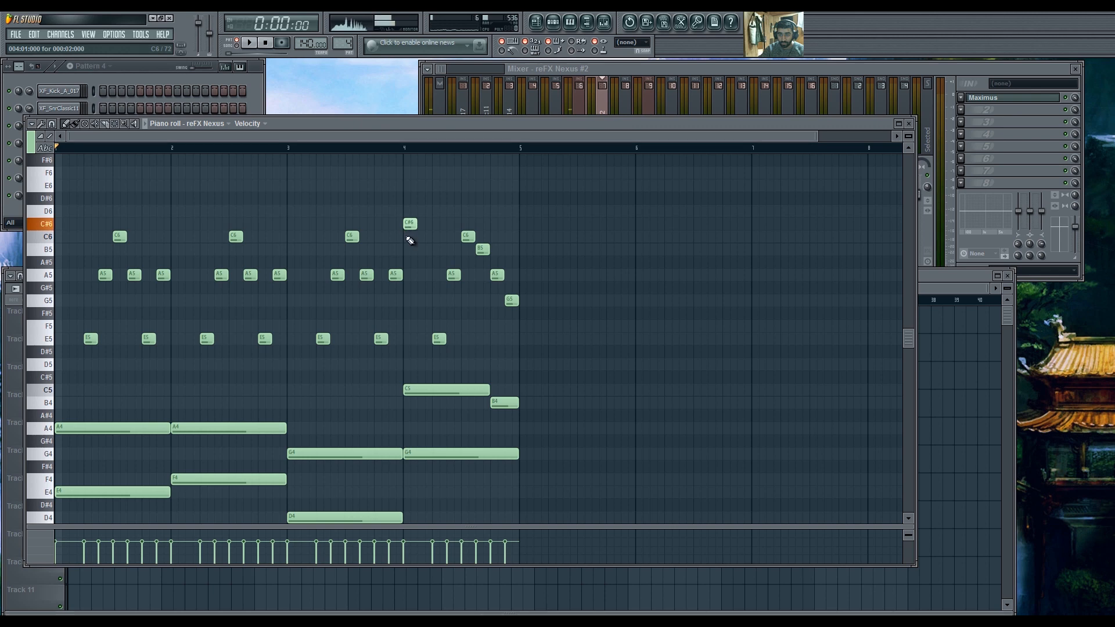
click(409, 186)
click(415, 198)
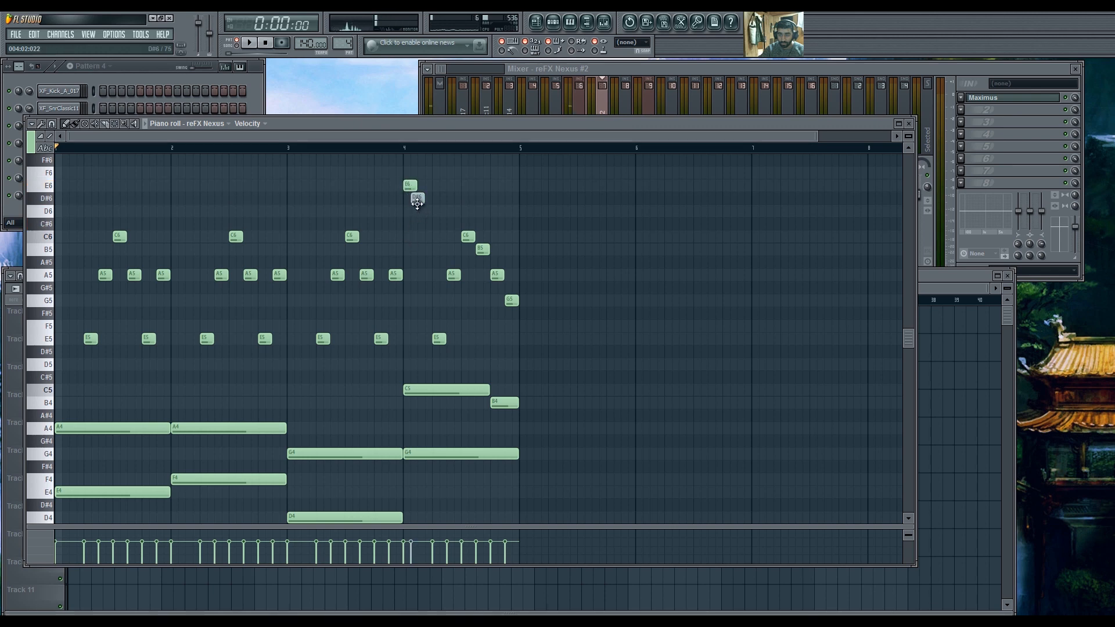
click(436, 237)
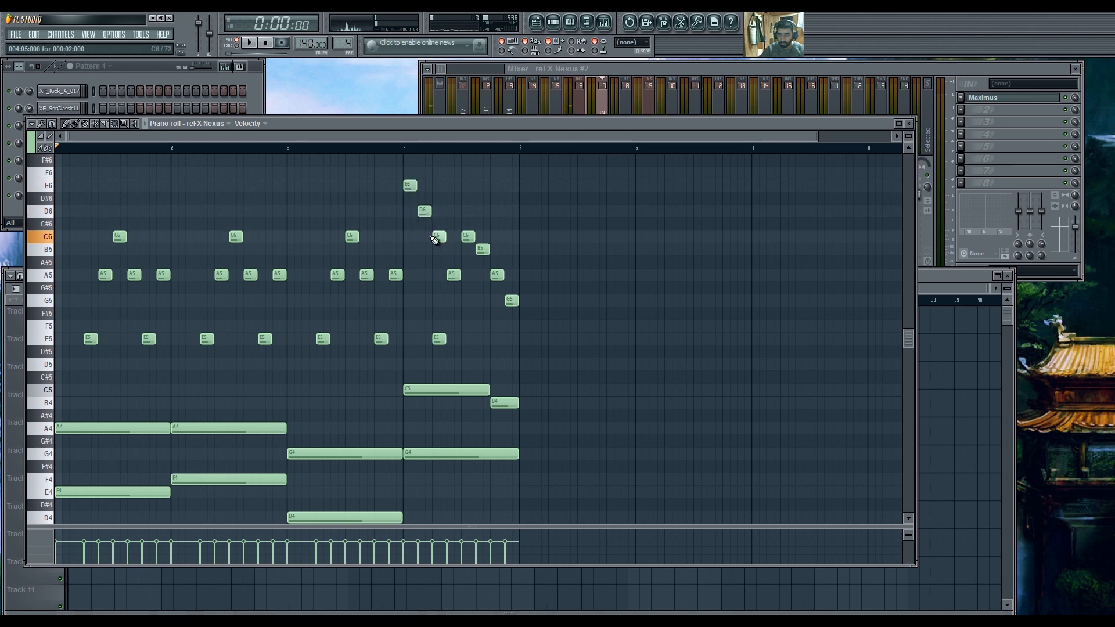
drag(454, 275, 462, 211)
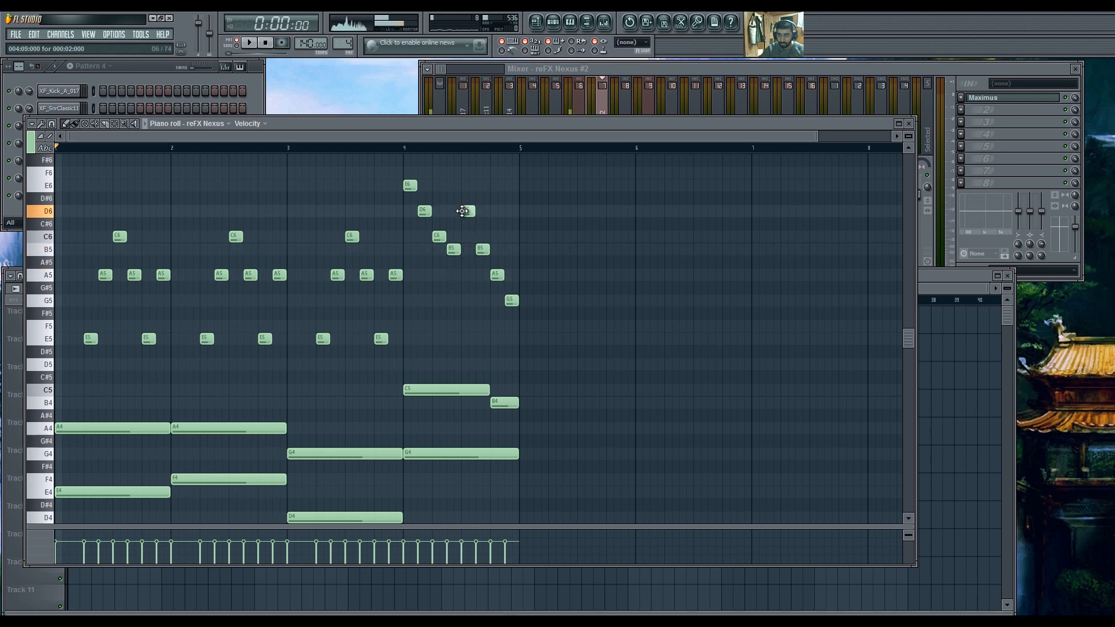
drag(495, 275, 491, 247)
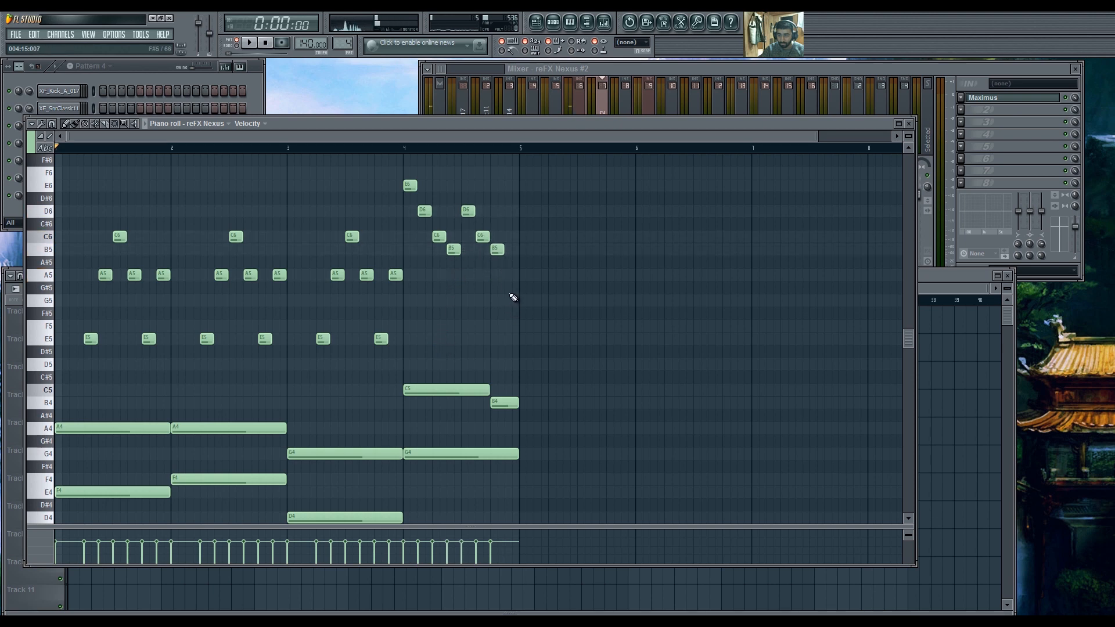
click(511, 299)
scroll(476, 320, down, 1)
key(space)
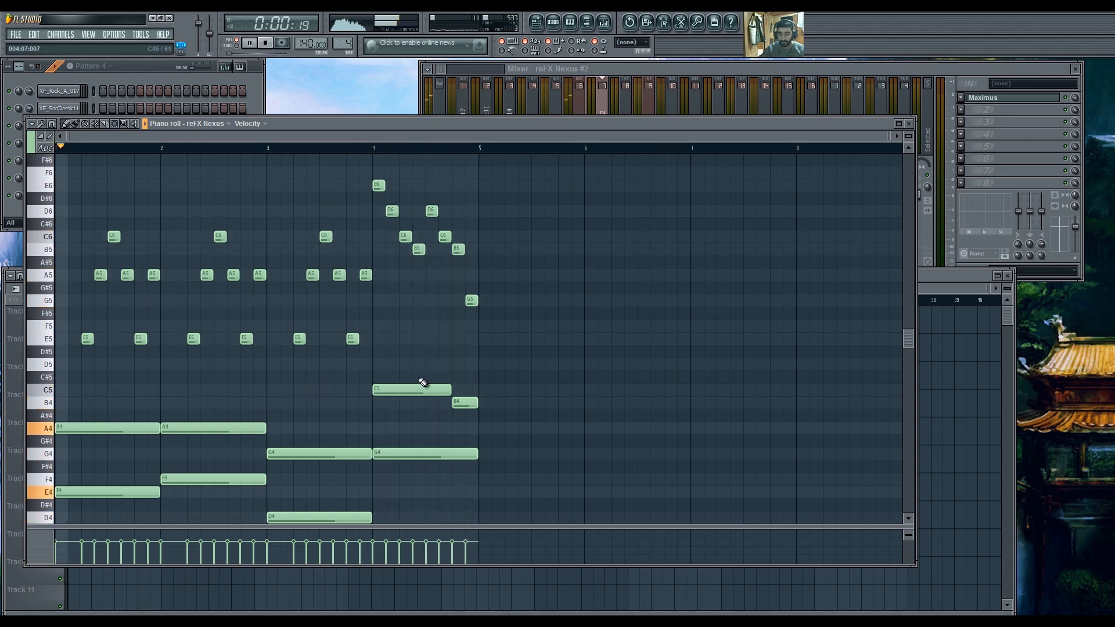
Split the sustained chord notes of bars 1 to 3 in half so each chord is struck twice per bar, and play them.
scroll(437, 376, down, 1)
scroll(233, 413, down, 5)
key(space)
scroll(163, 337, up, 1)
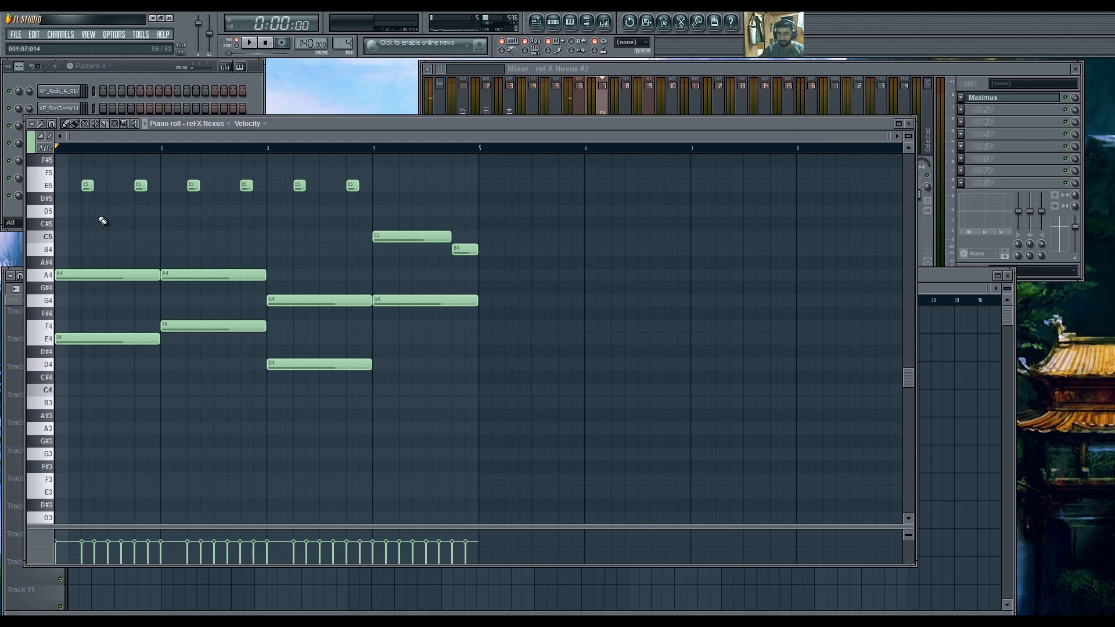
drag(99, 230, 131, 348)
drag(100, 225, 323, 364)
drag(380, 431, 133, 280)
click(161, 433)
key(space)
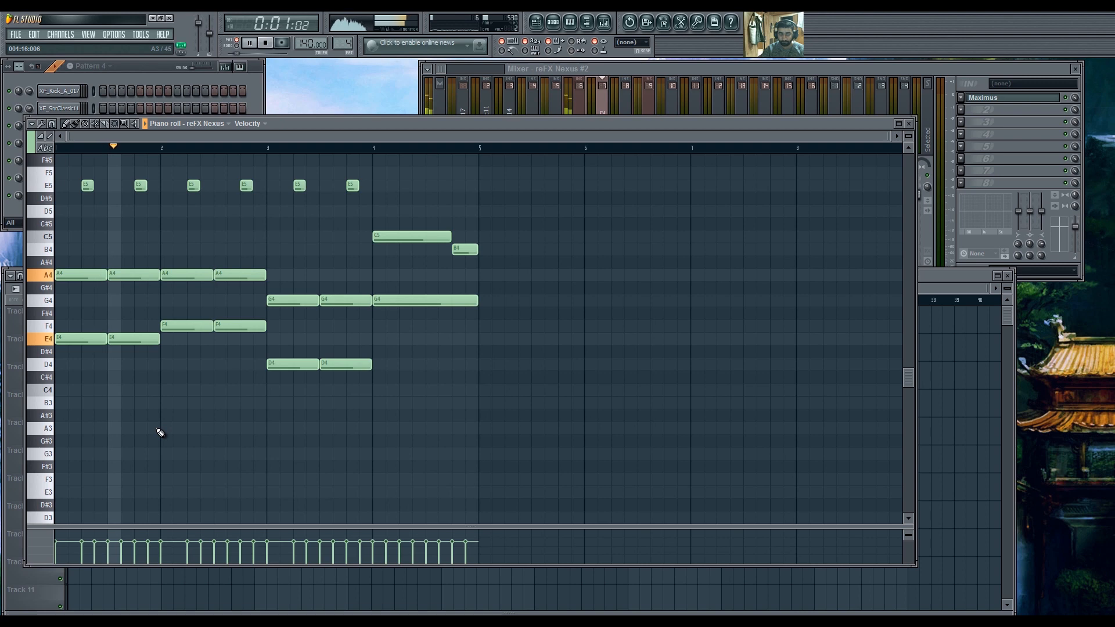
Split bar 4's long G4 into two half-bar notes and its C5 at mid-bar, and play the melody.
scroll(354, 416, up, 3)
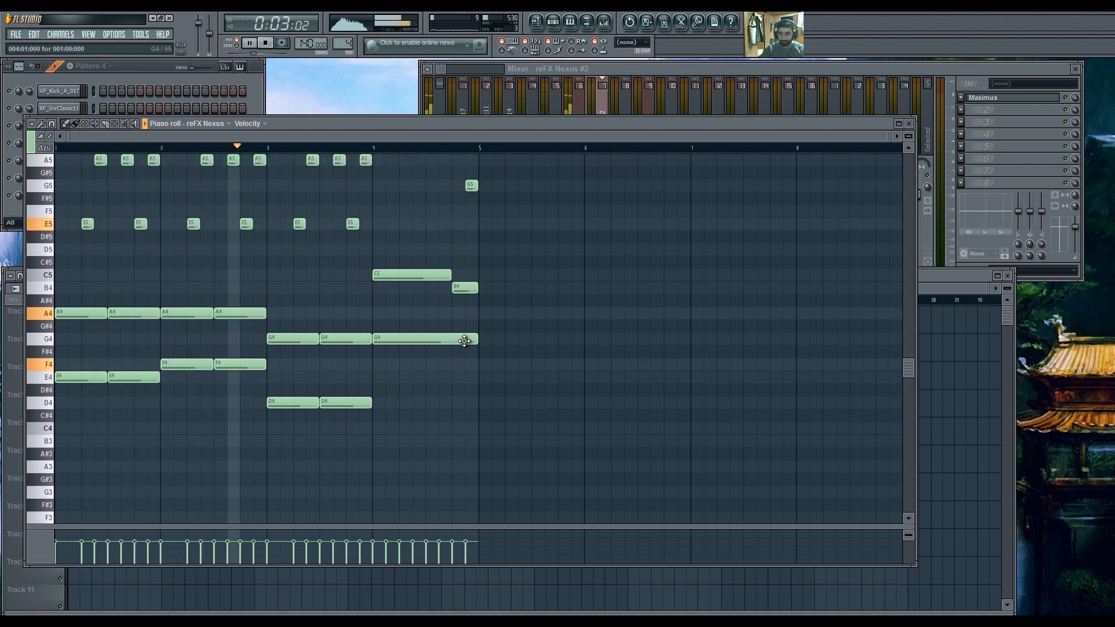
drag(477, 340, 425, 338)
click(431, 338)
key(space)
mouse_move(442, 278)
mouse_down()
mouse_move(416, 281)
mouse_move(442, 281)
mouse_move(424, 275)
mouse_up()
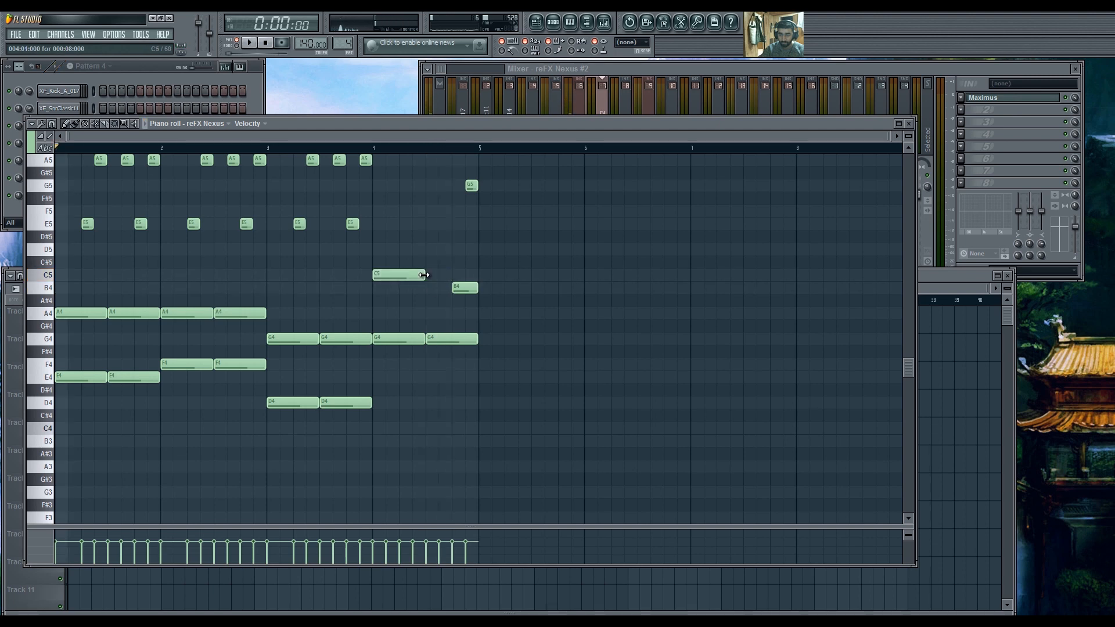
click(437, 277)
key(space)
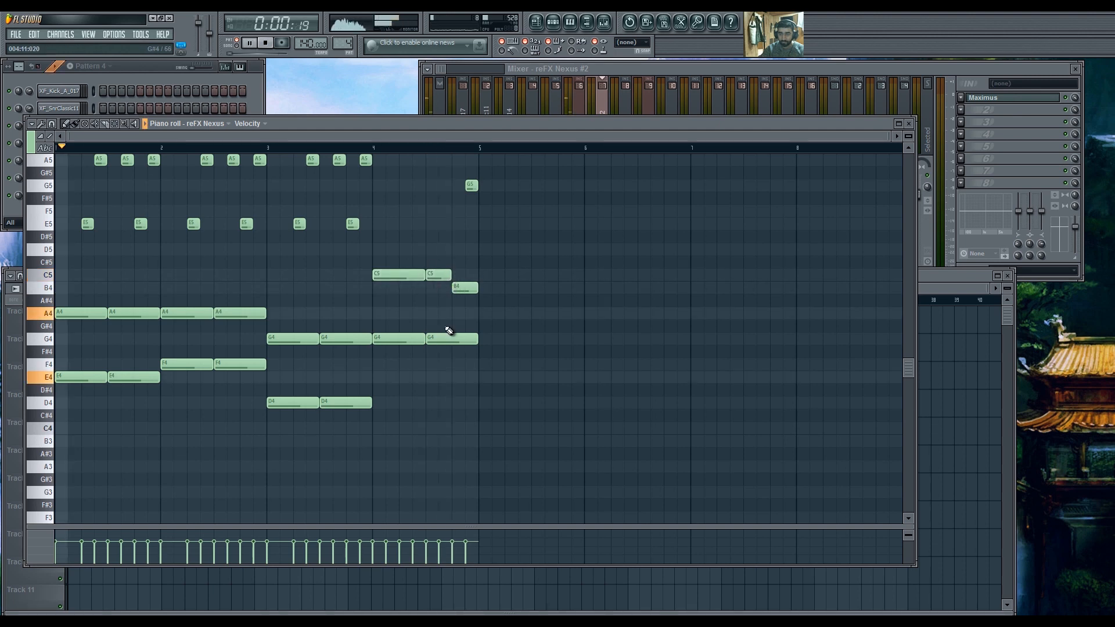
Delete bar 4's second C5, lengthen the B4 back to mid-bar, and close the piano roll.
scroll(448, 325, up, 4)
scroll(496, 301, down, 1)
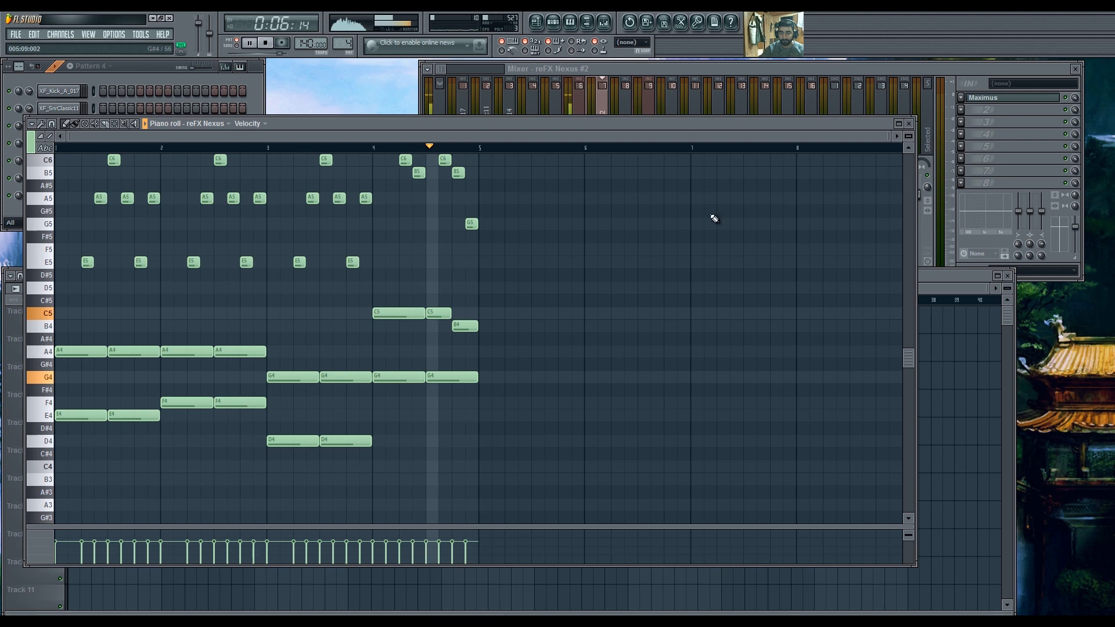
key(space)
right_click(407, 313)
click(373, 314)
right_click(432, 315)
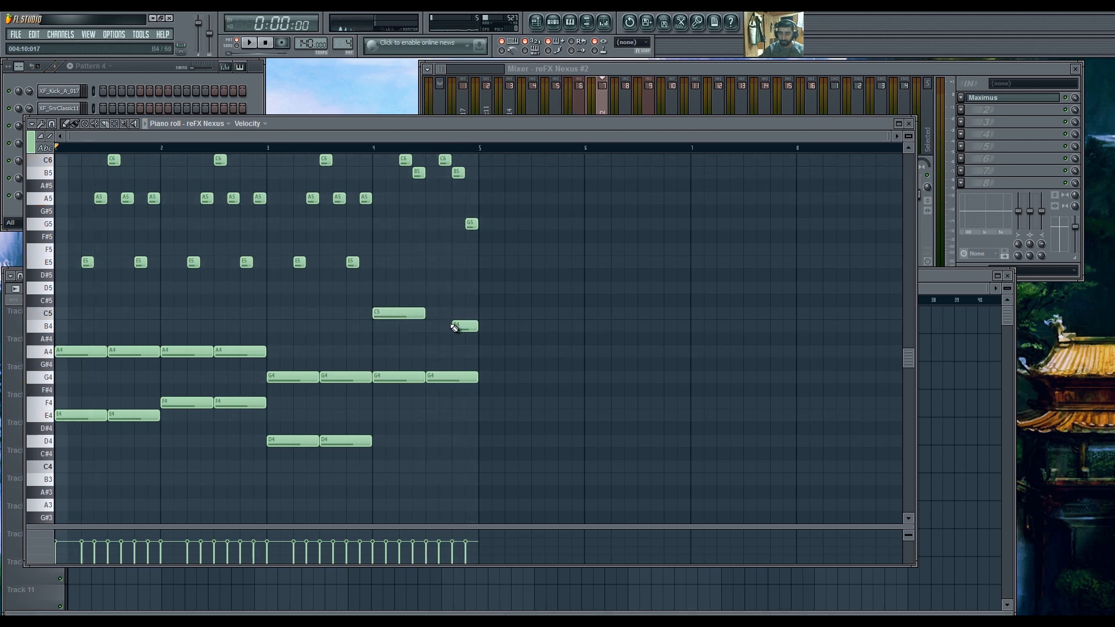
click(423, 330)
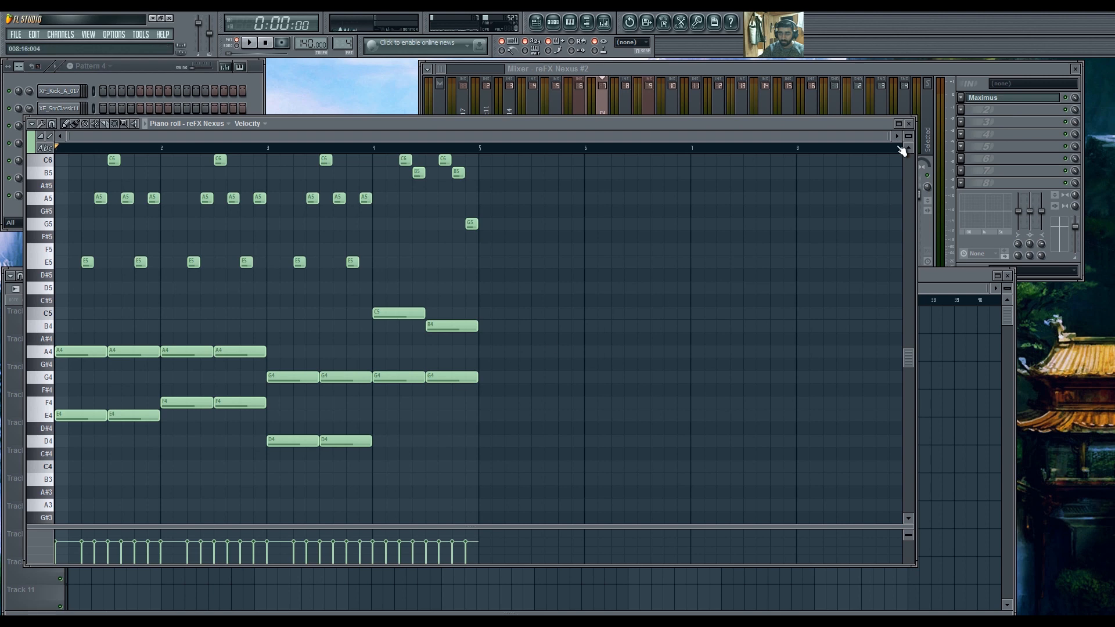
click(911, 124)
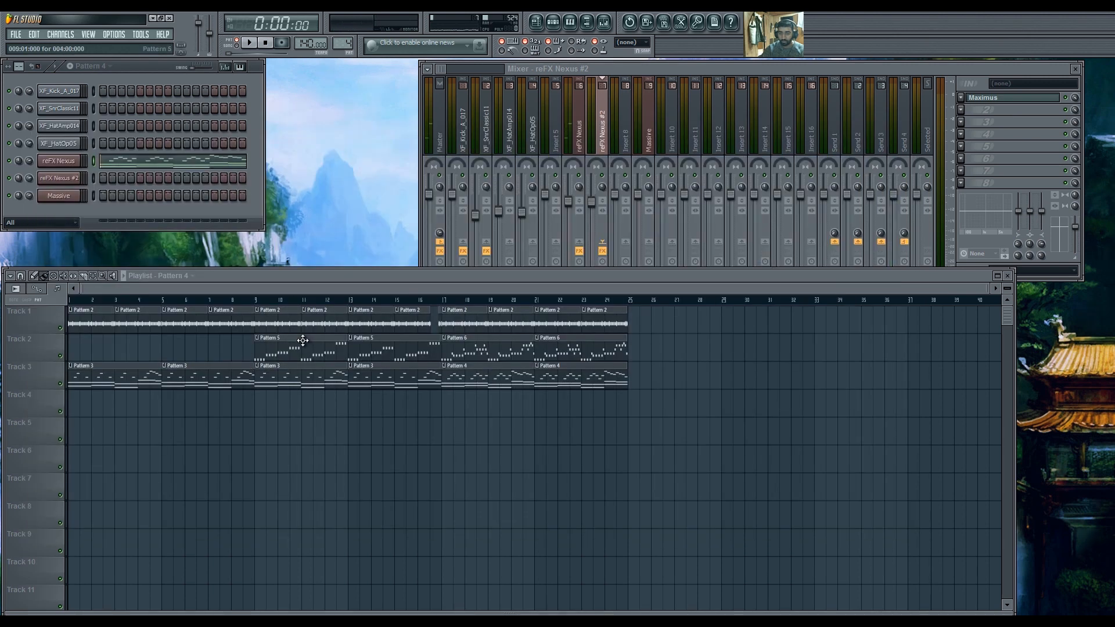
Play the playlist from bar 17 and lower the reFX Nexus mixer level slightly.
click(445, 303)
key(space)
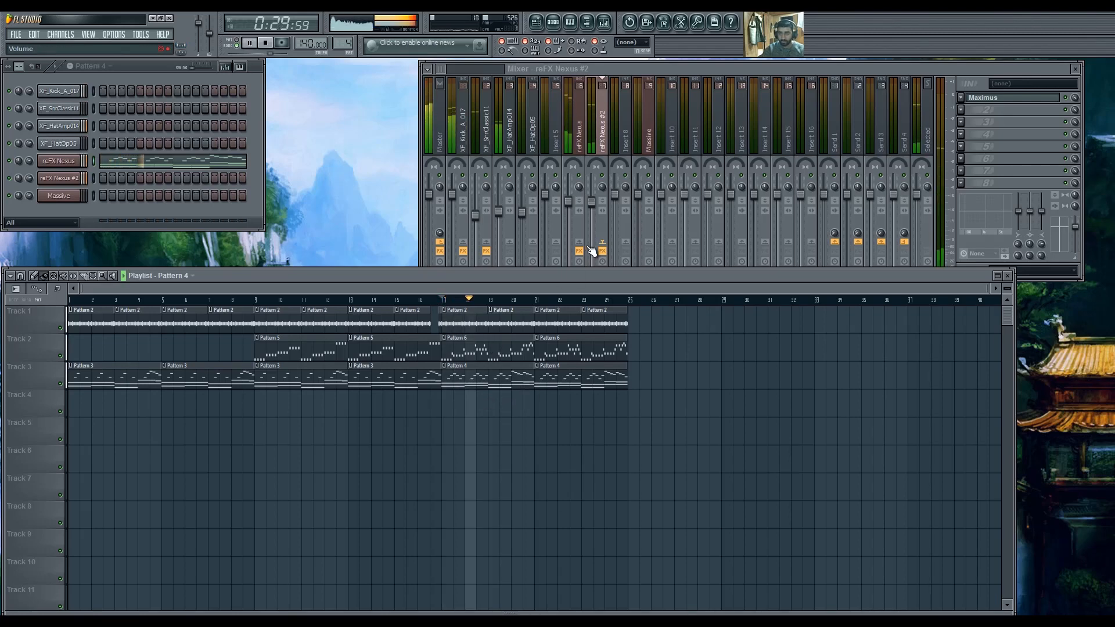
drag(569, 202, 572, 219)
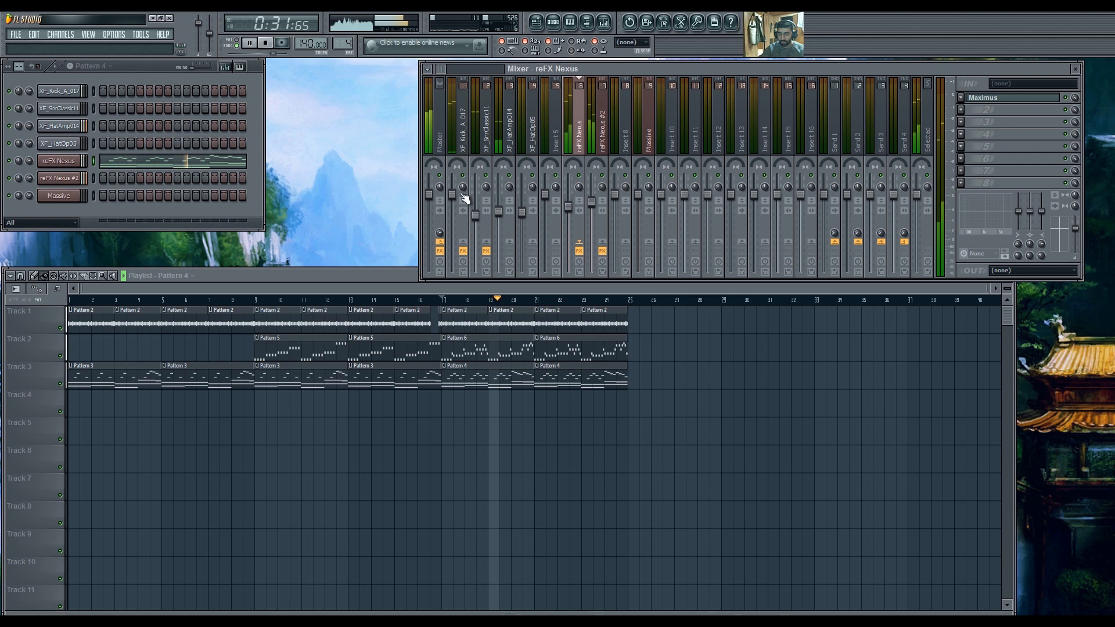
click(592, 201)
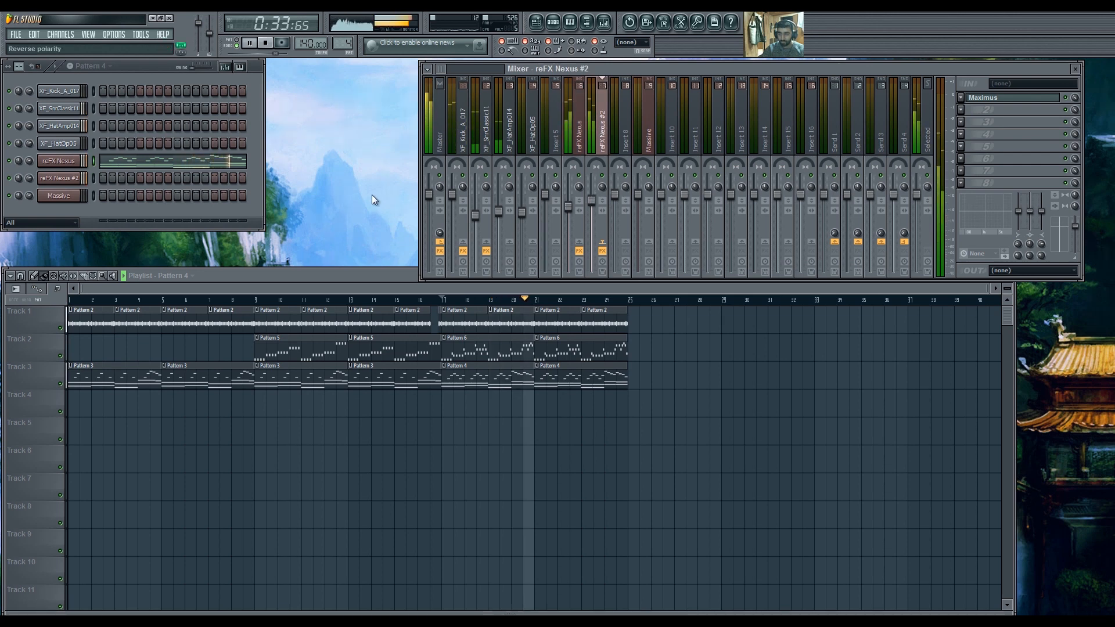
Adjust the effect knobs of reFX Nexus #2, setting its delay mix to 19, close the plugin and stop playback.
click(59, 178)
drag(573, 389, 610, 450)
mouse_move(575, 398)
mouse_down()
mouse_move(576, 381)
mouse_move(576, 412)
mouse_up()
drag(610, 401, 610, 392)
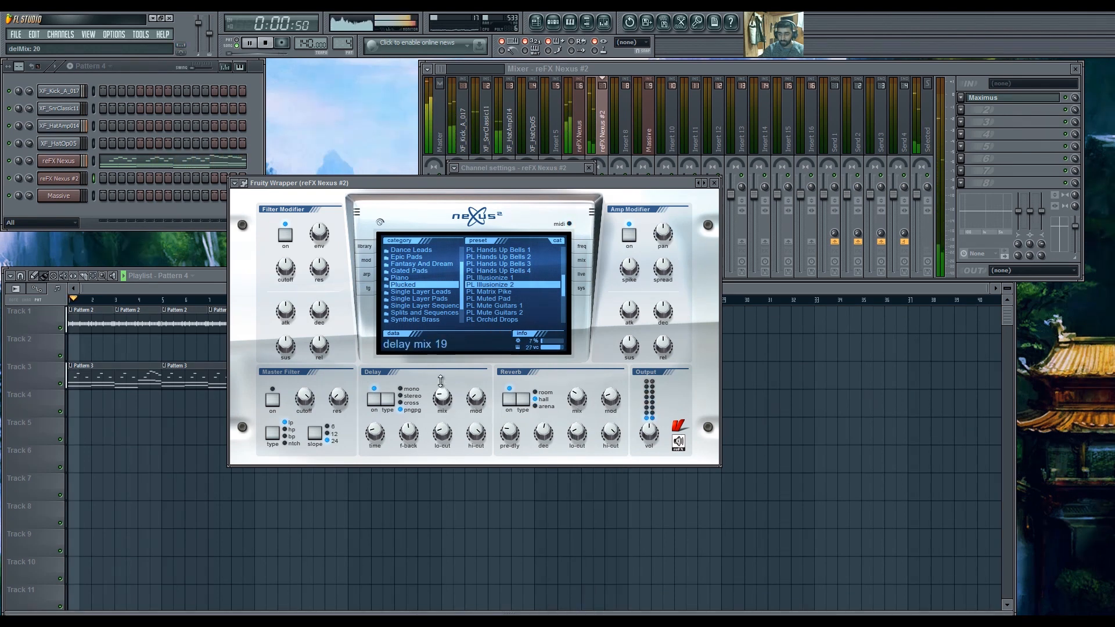
click(714, 183)
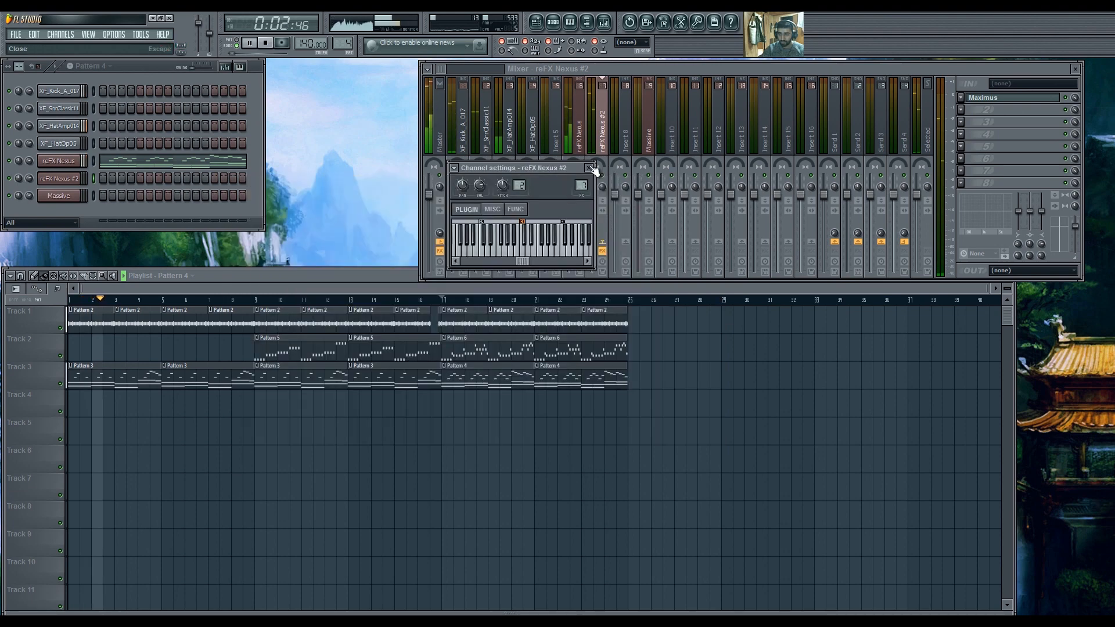
click(588, 168)
key(space)
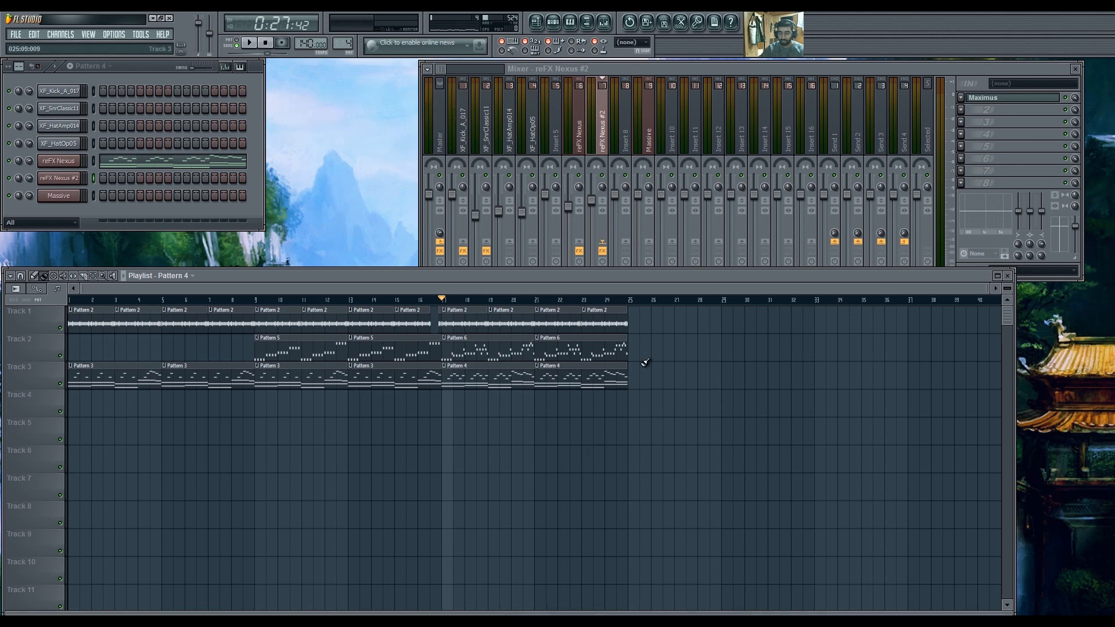
Select the whole arrangement in the playlist timeline, from bar 1 up to bar 25.
drag(627, 310, 135, 317)
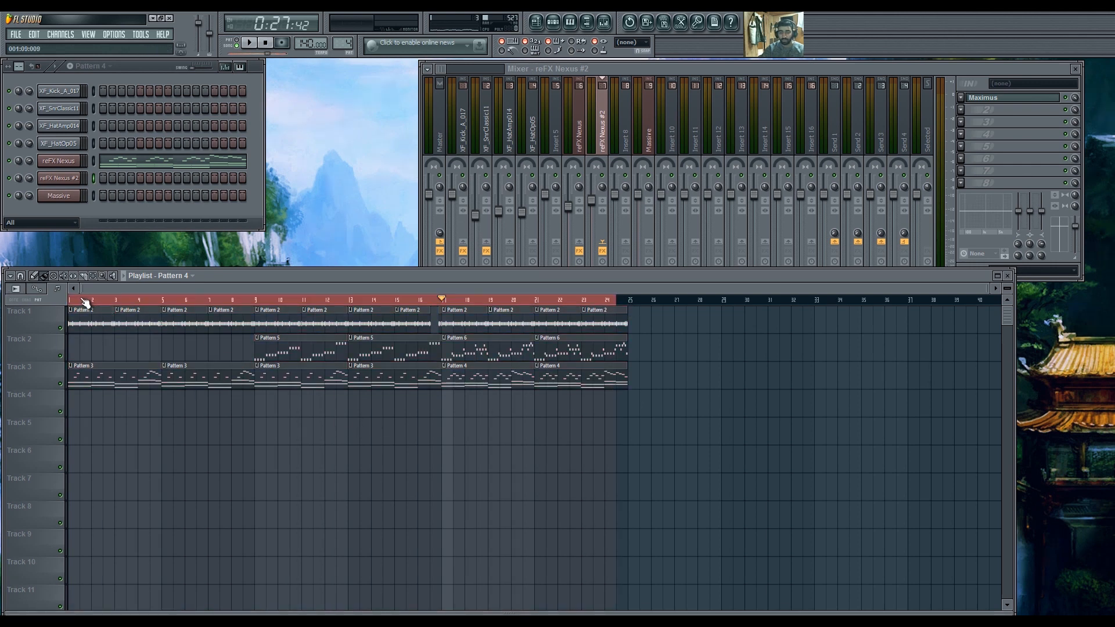
drag(74, 301, 632, 311)
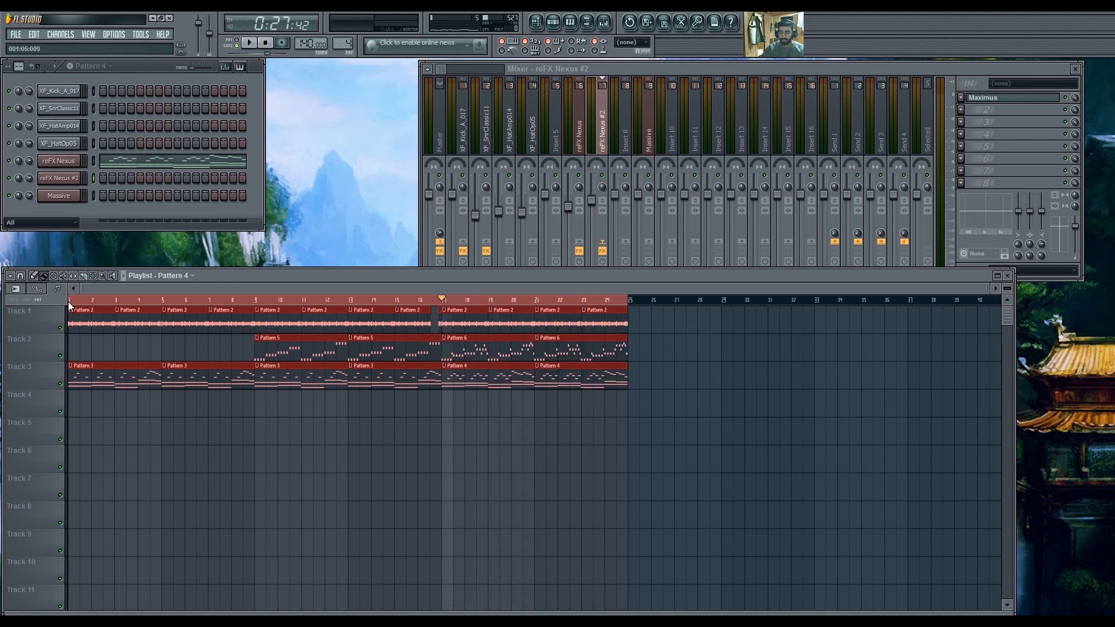
drag(66, 301, 628, 304)
Examine the effect slots of the drum and reFX Nexus tracks in the mixer.
click(577, 139)
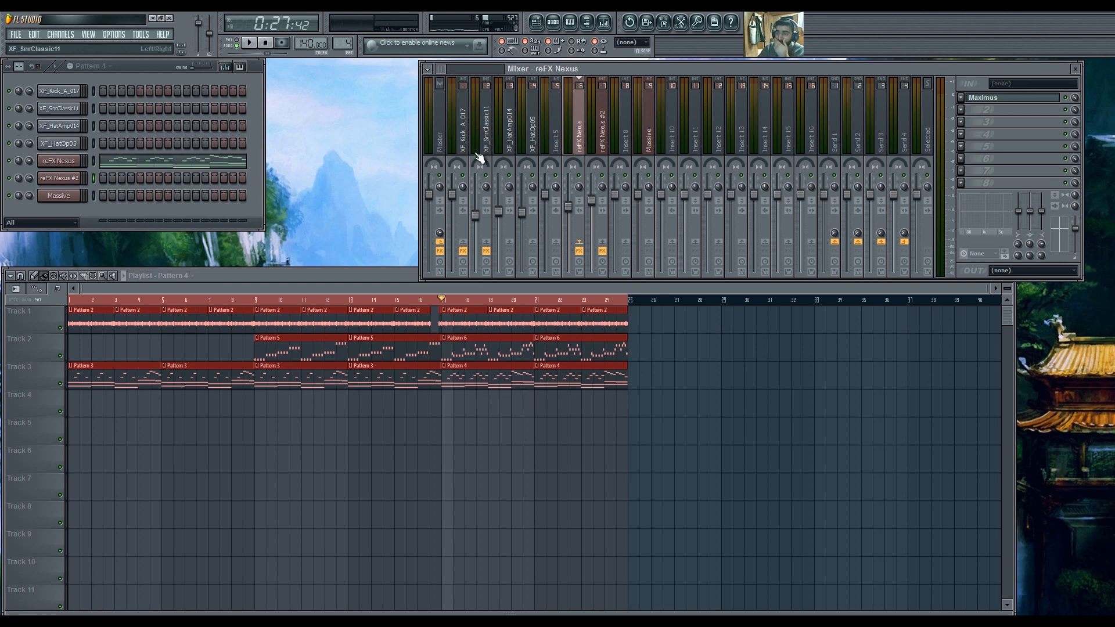
click(467, 149)
click(523, 144)
click(497, 137)
click(466, 145)
click(539, 134)
click(480, 130)
click(465, 130)
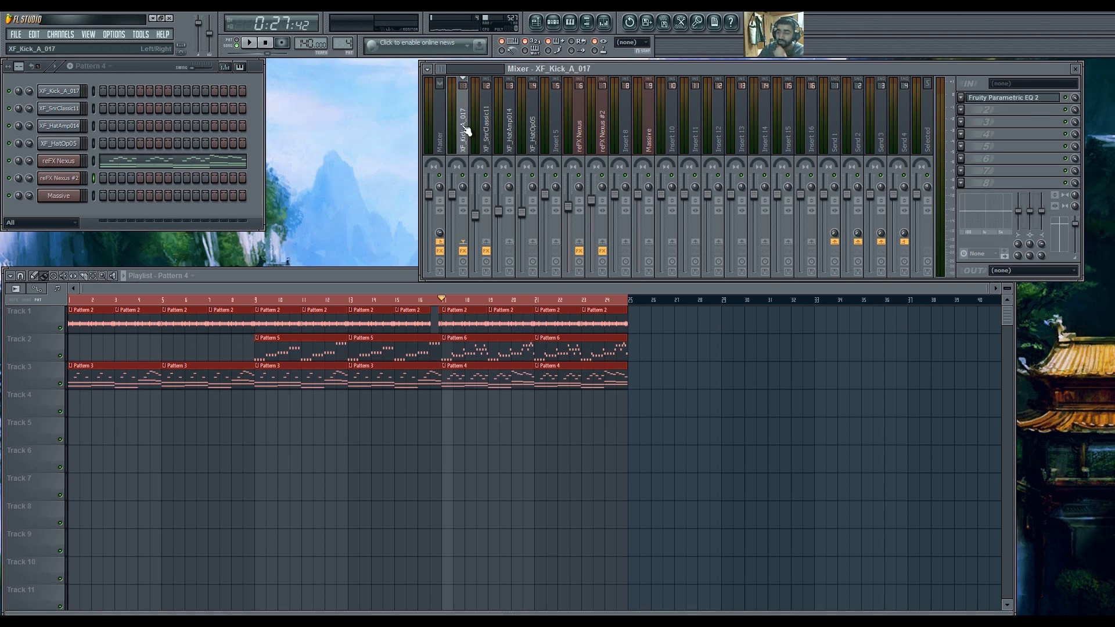
click(533, 136)
click(504, 127)
Add Fruity Fast LP to slot 8 of the XF_Kick_A_017 mixer track and create an automation clip for its cutoff.
click(463, 128)
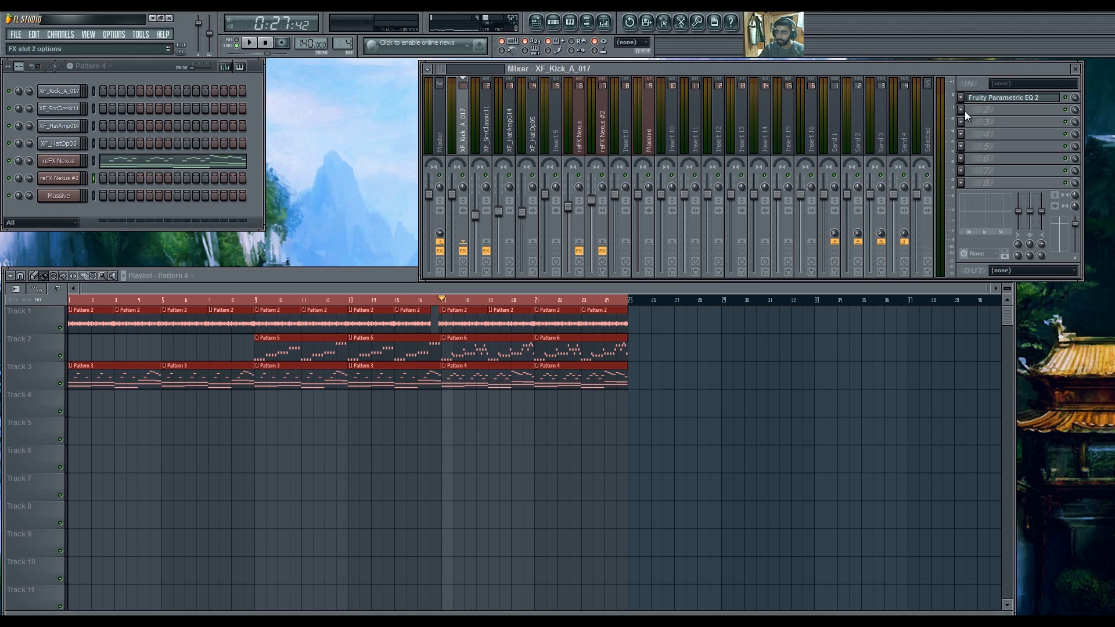
click(964, 184)
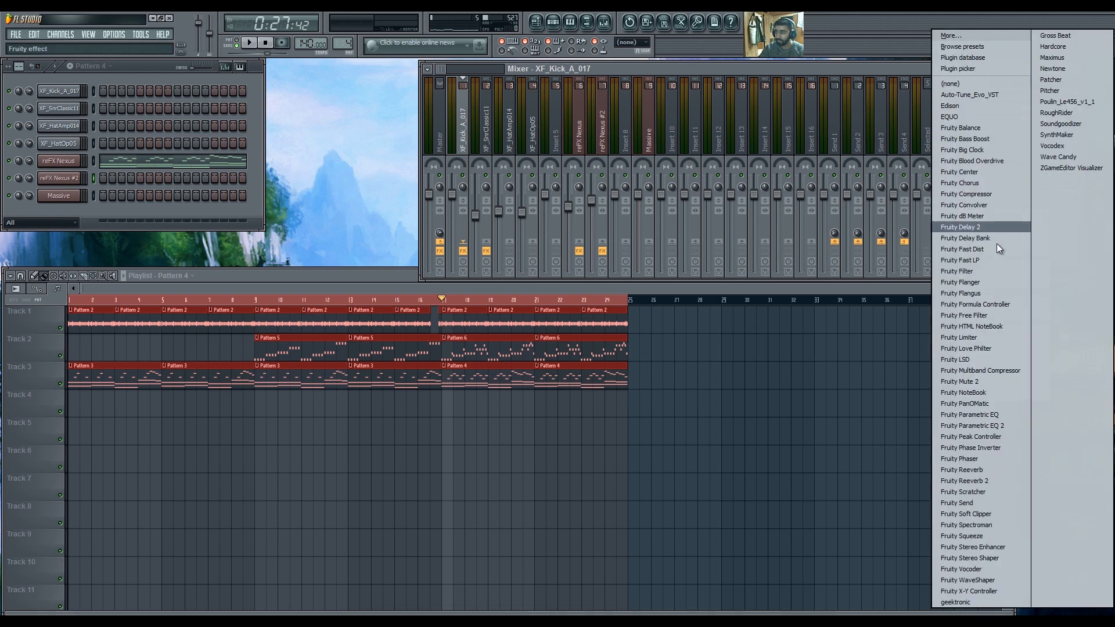
click(994, 259)
drag(341, 334, 421, 179)
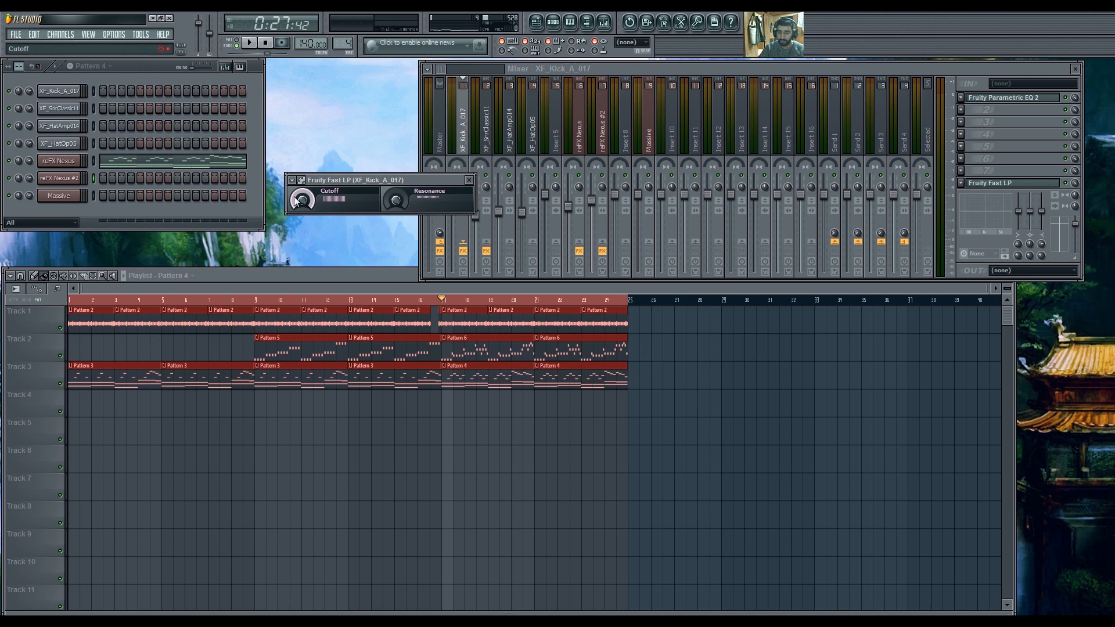
right_click(303, 199)
click(349, 272)
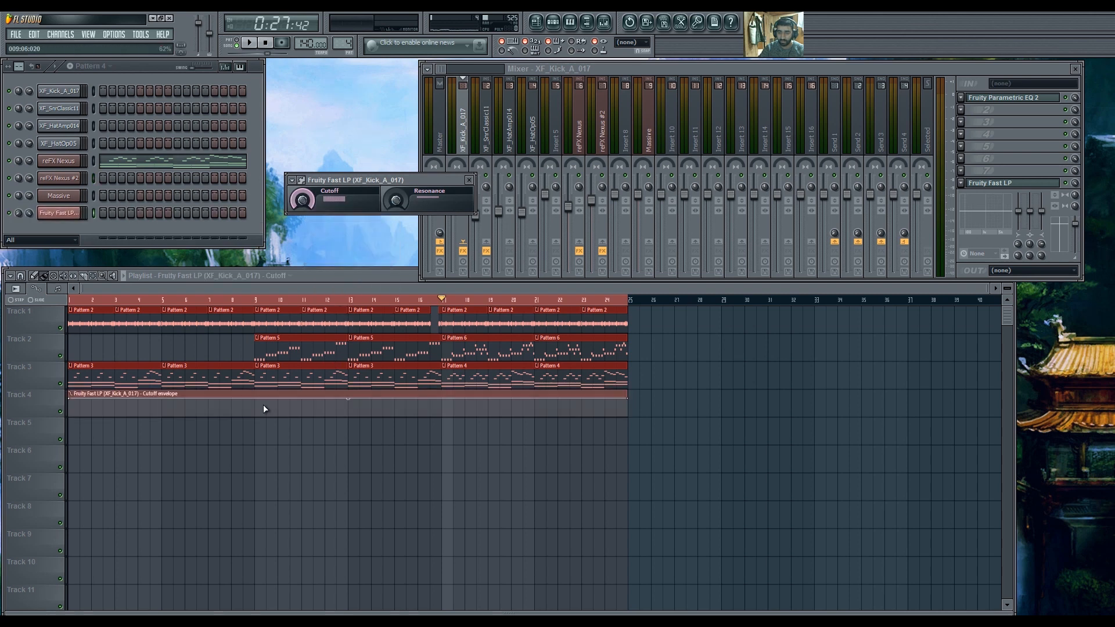
Add Fruity Fast LP to slot 8 of the XF_SnrClassic11 mixer track and create an automation clip for its cutoff.
click(487, 125)
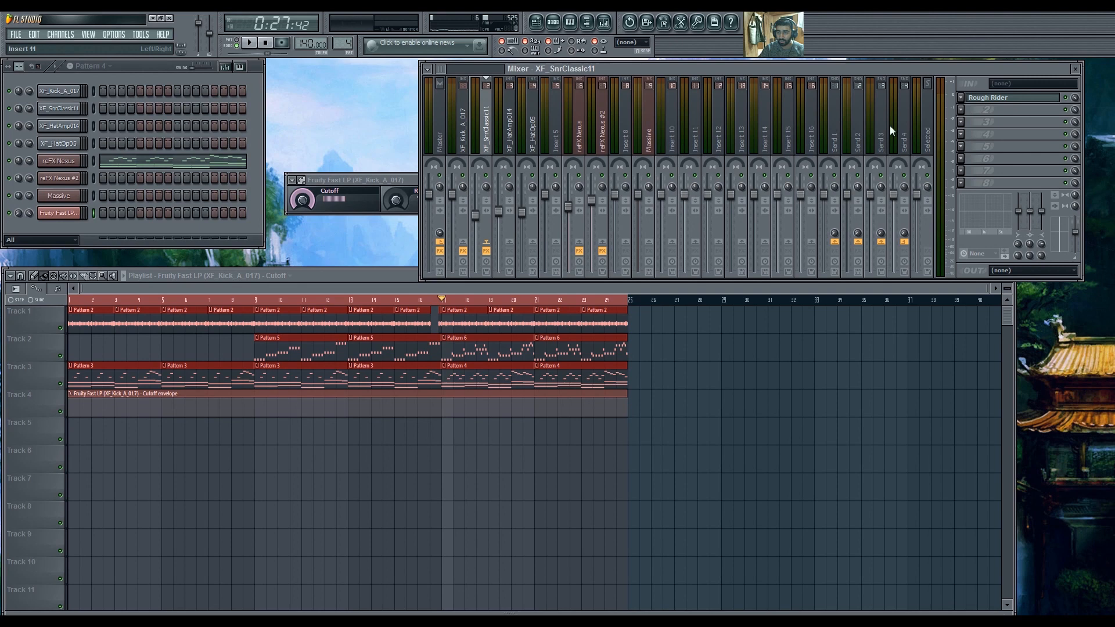
click(967, 109)
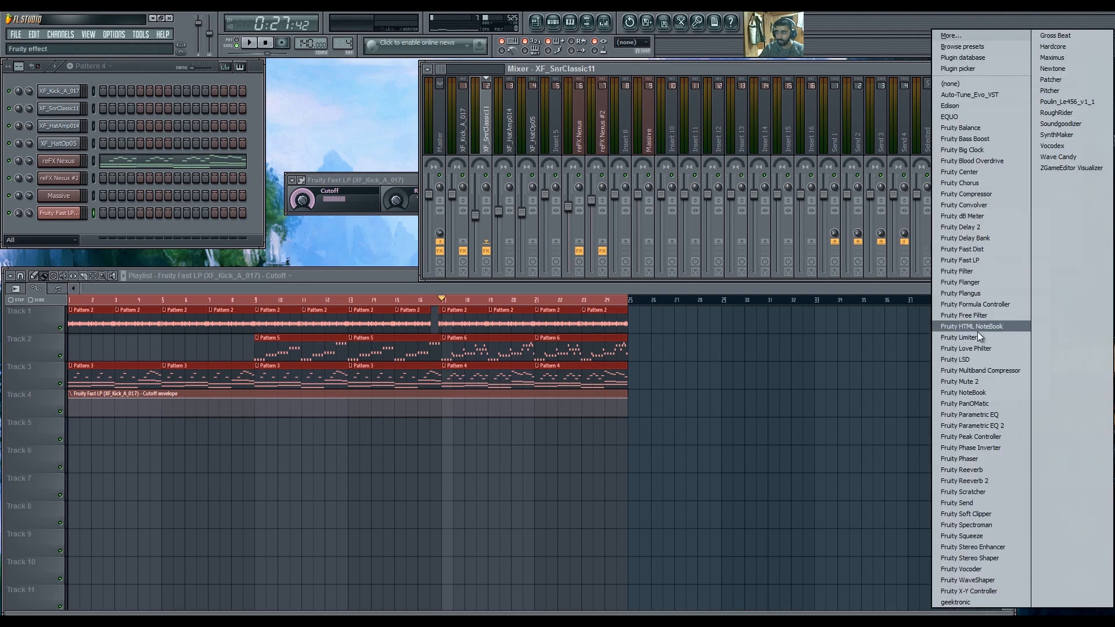
click(987, 259)
right_click(232, 352)
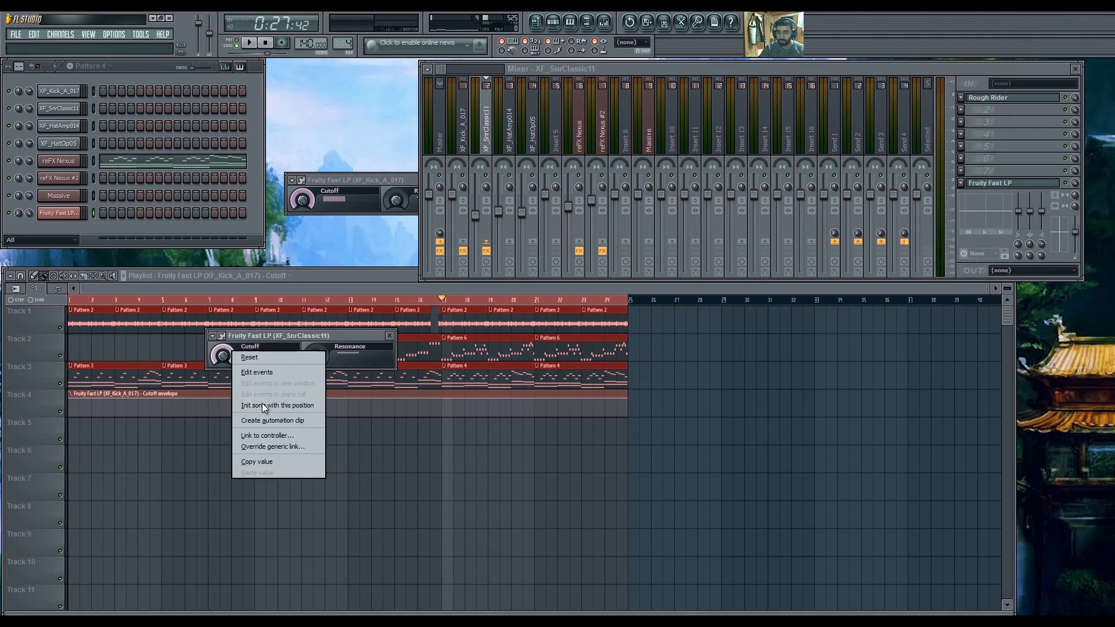
click(258, 422)
Add Fruity Fast LP to slot 8 of the XF_HatAmp014 mixer track and create an automation clip for its cutoff.
click(511, 125)
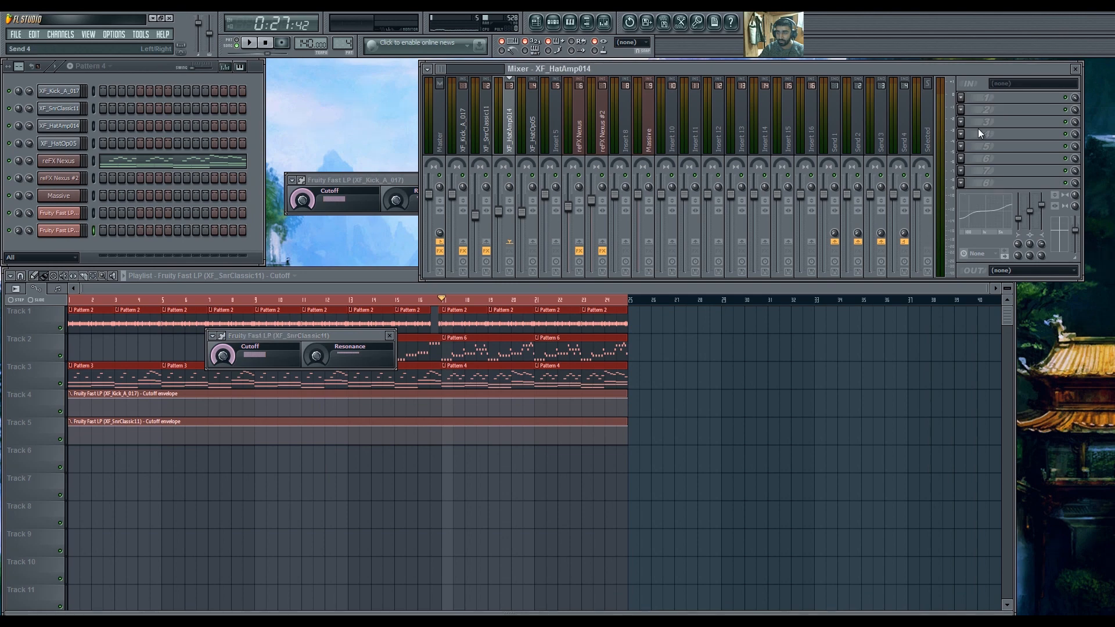
click(963, 183)
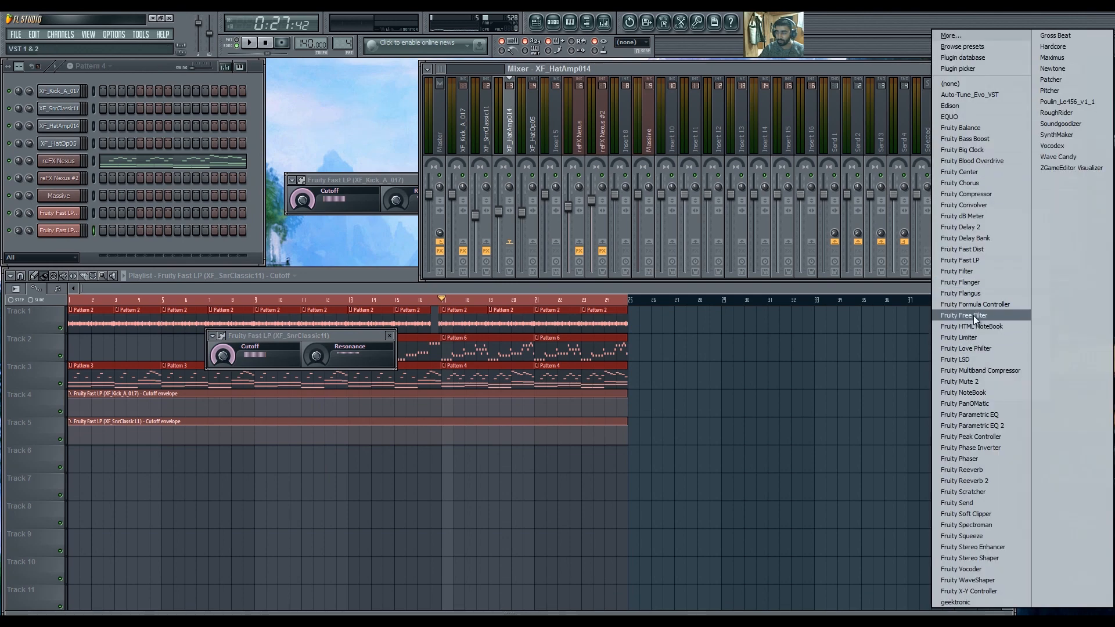
click(981, 264)
right_click(226, 364)
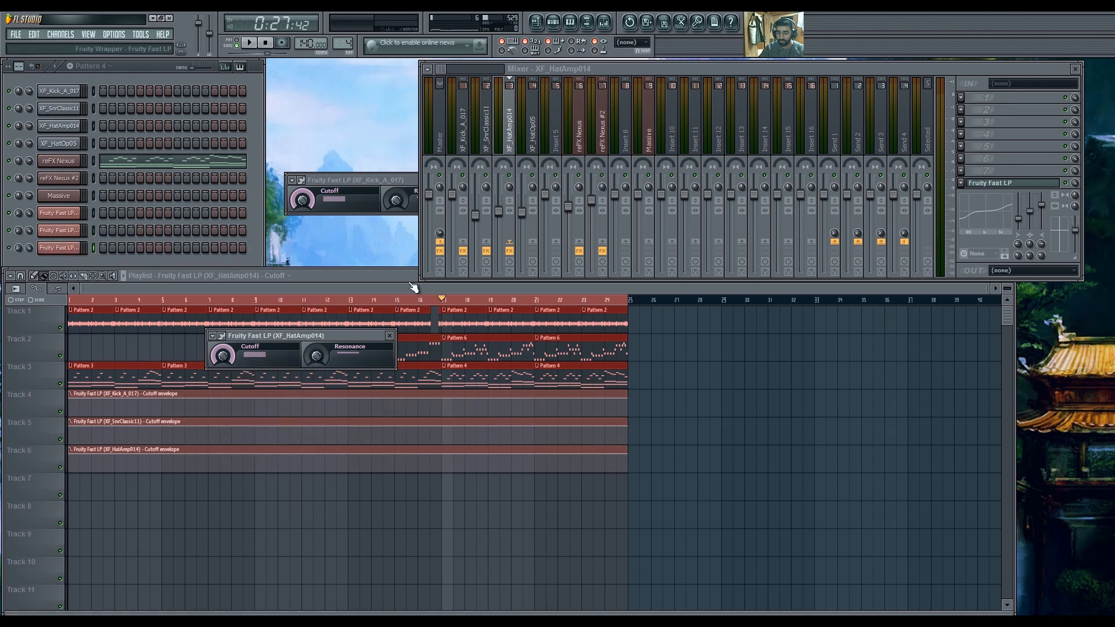
Switch the channel rack to Pattern 2 and close the open Fruity Fast LP windows.
click(534, 121)
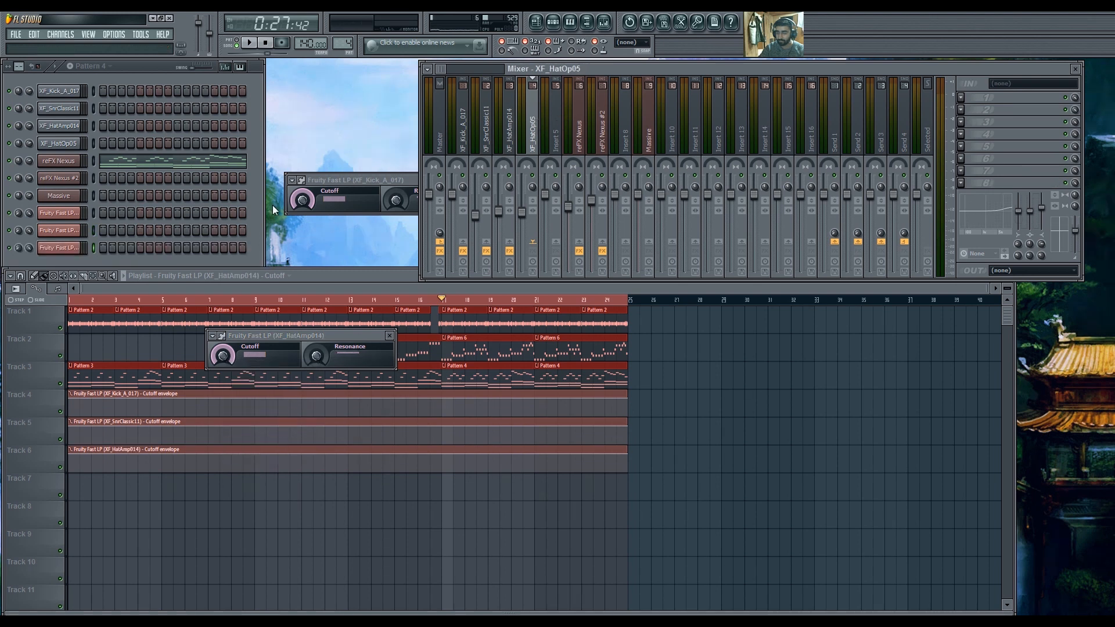
key(2)
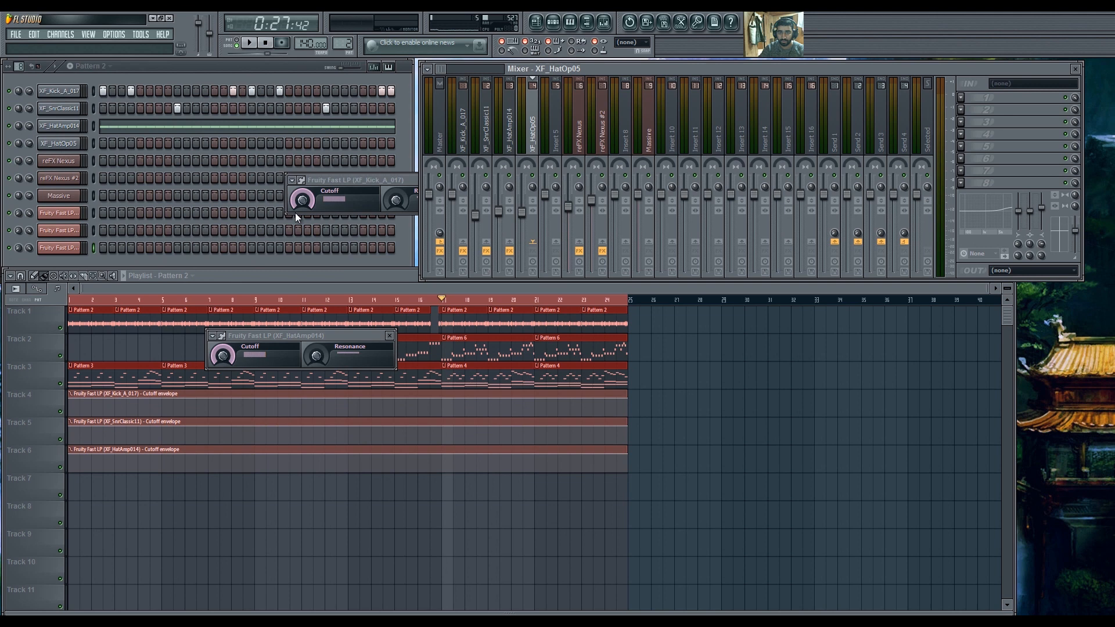
click(389, 335)
click(396, 182)
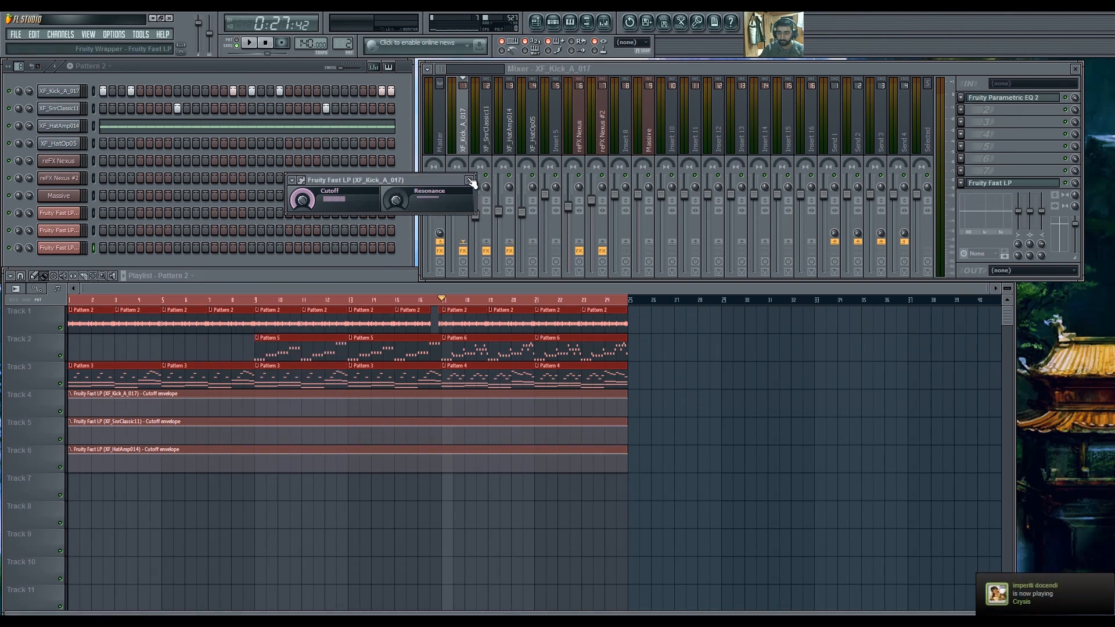
click(469, 182)
Lower the start of the kick, snare and hat cutoff envelopes to the minimum so each ramps up to full by bar 25.
click(92, 425)
right_click(83, 409)
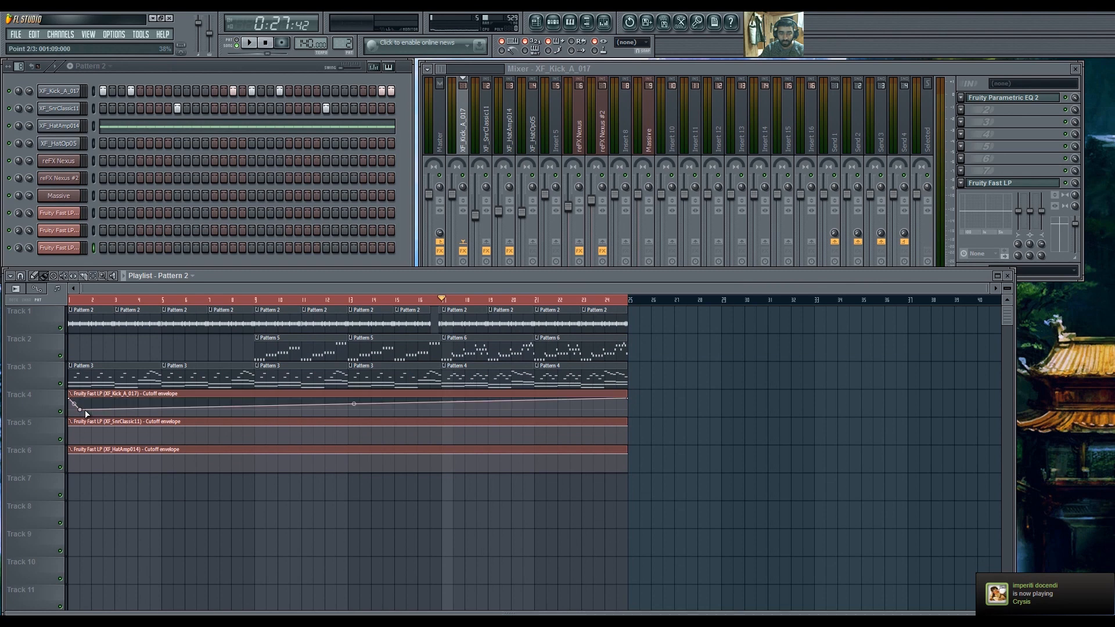
drag(85, 411, 82, 398)
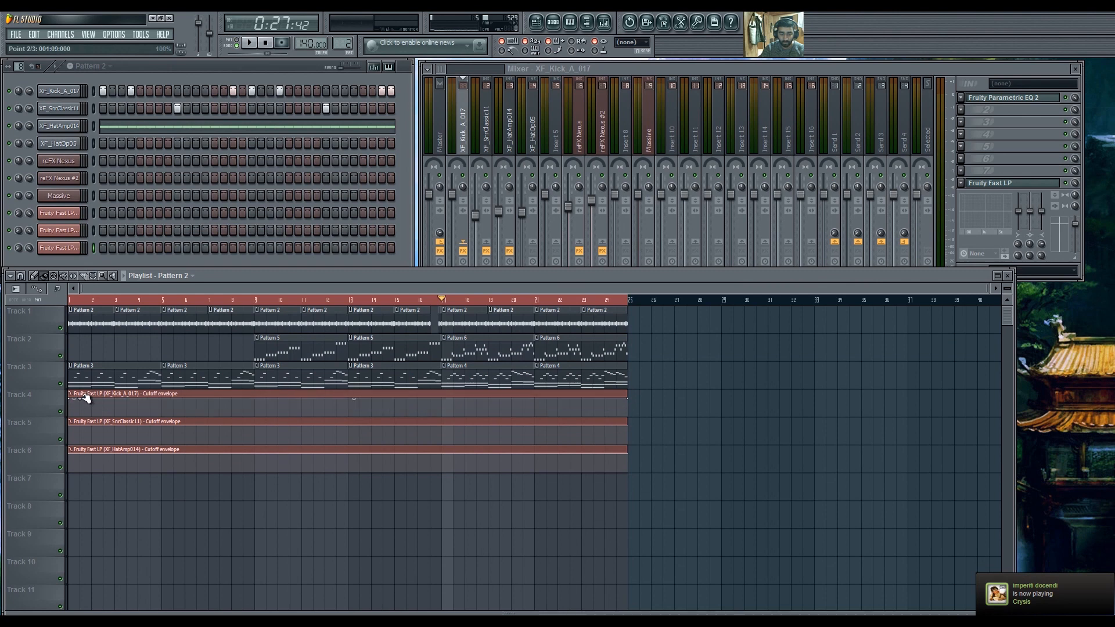
drag(86, 401, 68, 481)
right_click(87, 431)
right_click(93, 462)
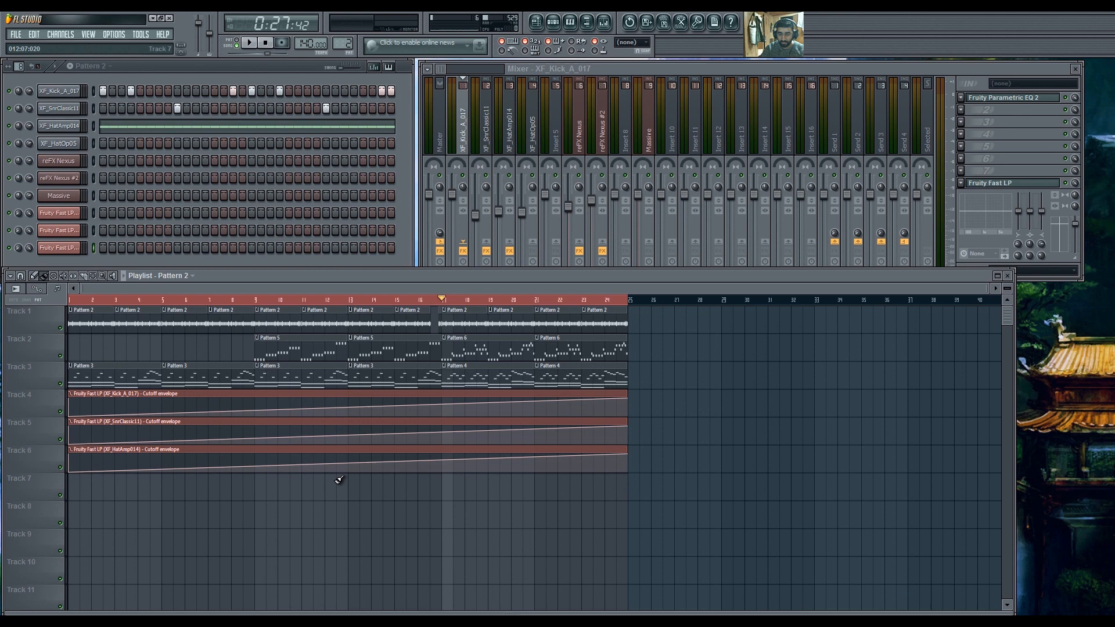
Clear the timeline selection in the playlist and play Pattern 2 with the playback position at the song start.
double_click(71, 300)
drag(151, 300, 66, 303)
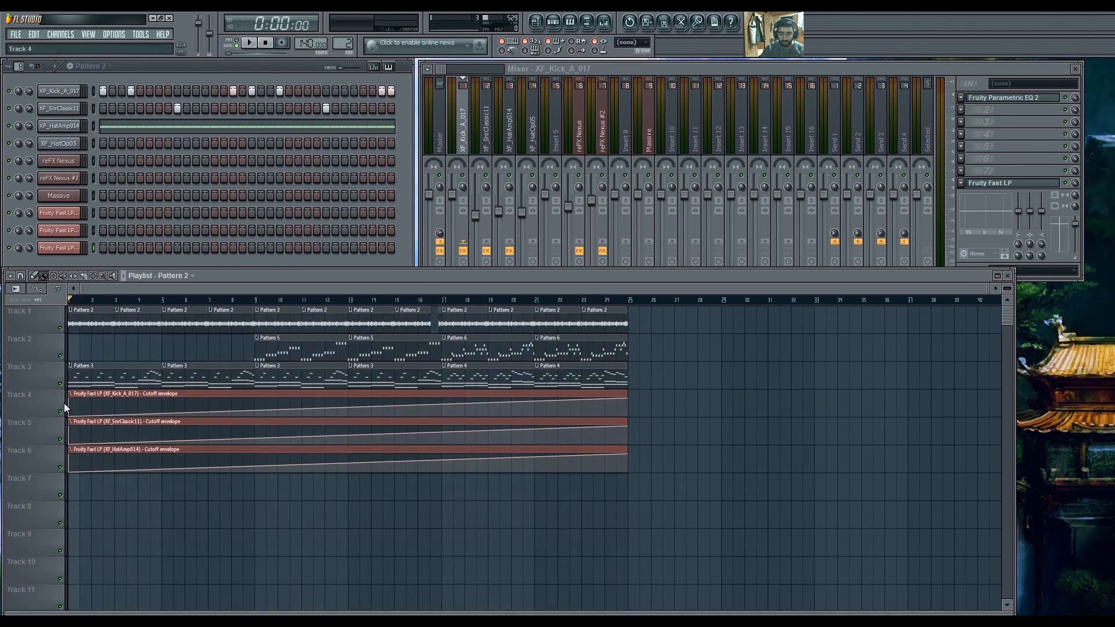
mouse_move(84, 301)
mouse_down()
mouse_move(221, 299)
mouse_move(69, 301)
mouse_up()
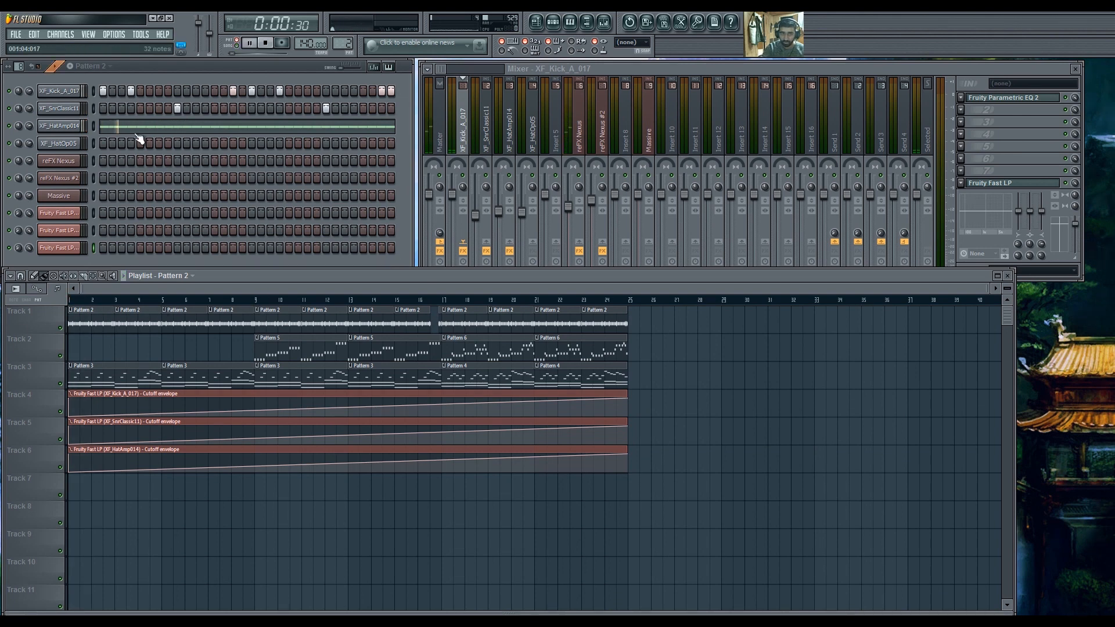
key(space)
key(space)
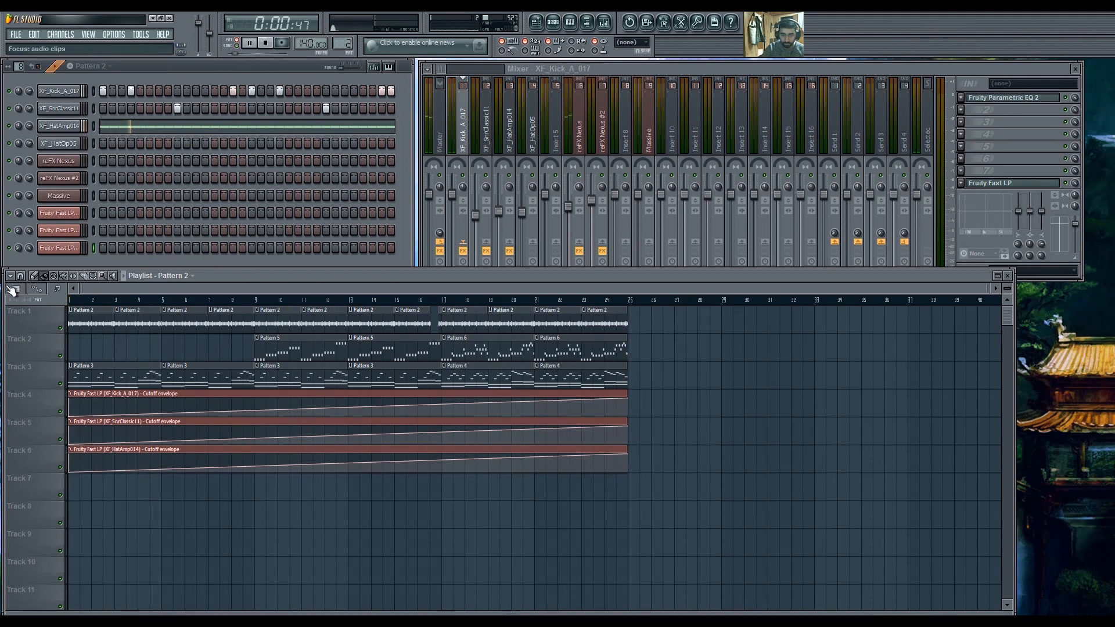
Move the playback position near the end of bar 24 and play Pattern 2 with the filters opened there.
click(623, 299)
key(space)
key(space)
key(space)
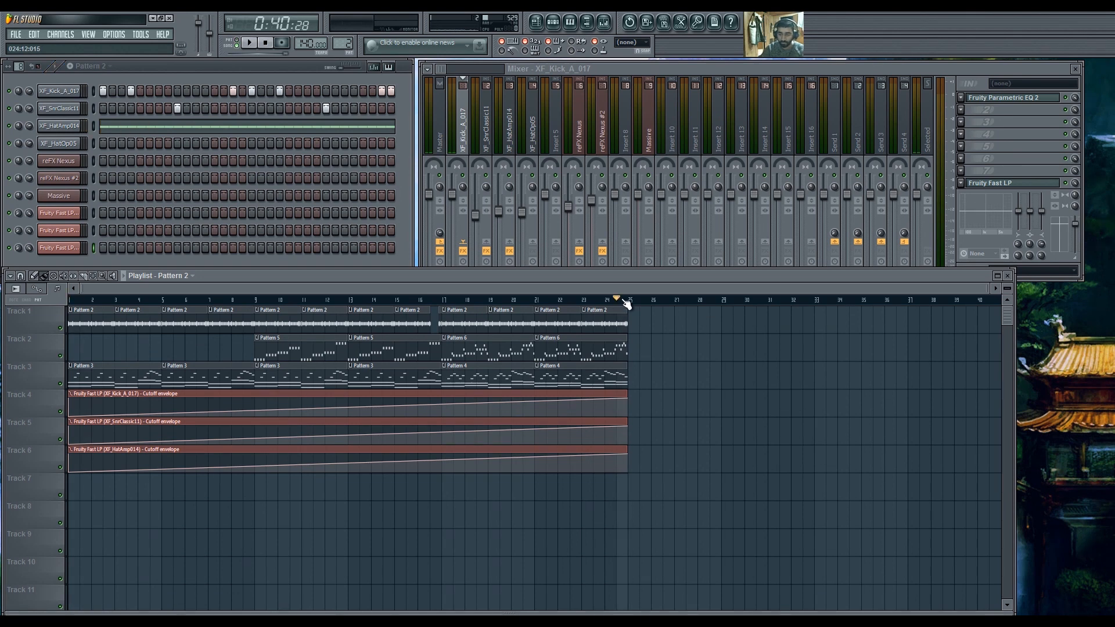
key(space)
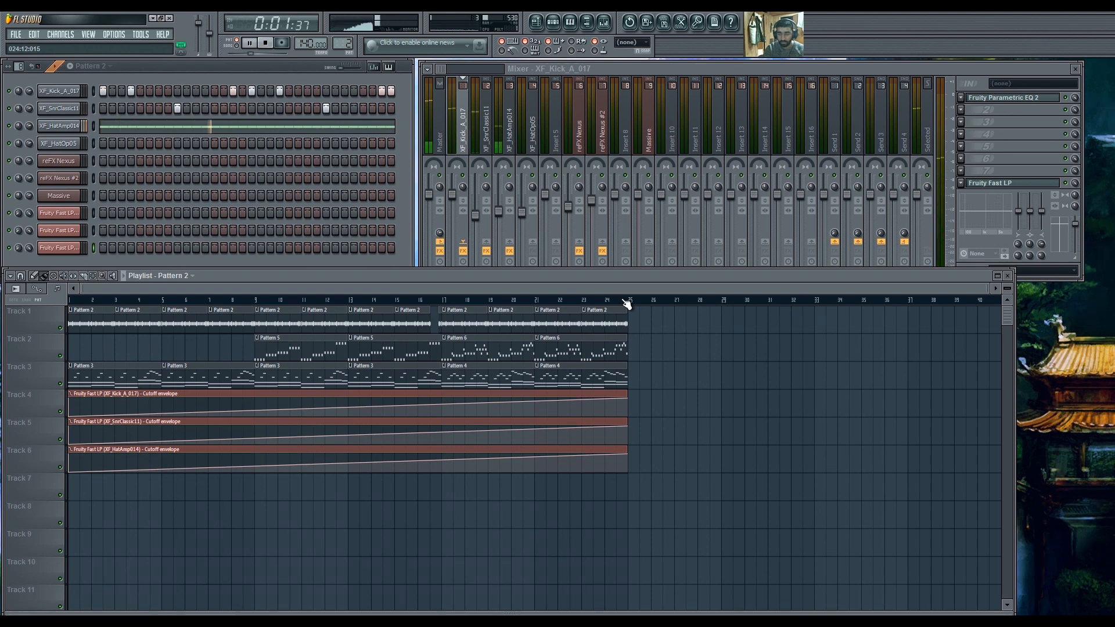
key(space)
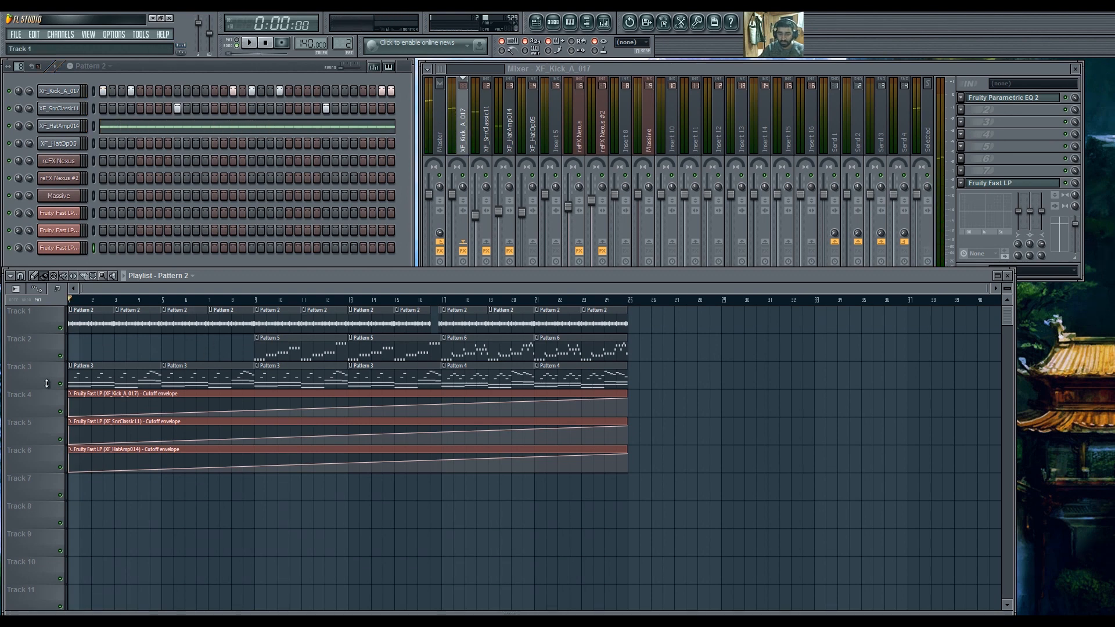
Mute the cutoff automation on Tracks 4 to 6, play Pattern 2 for comparison, and unmute the tracks again.
click(61, 411)
click(60, 433)
click(61, 440)
click(60, 468)
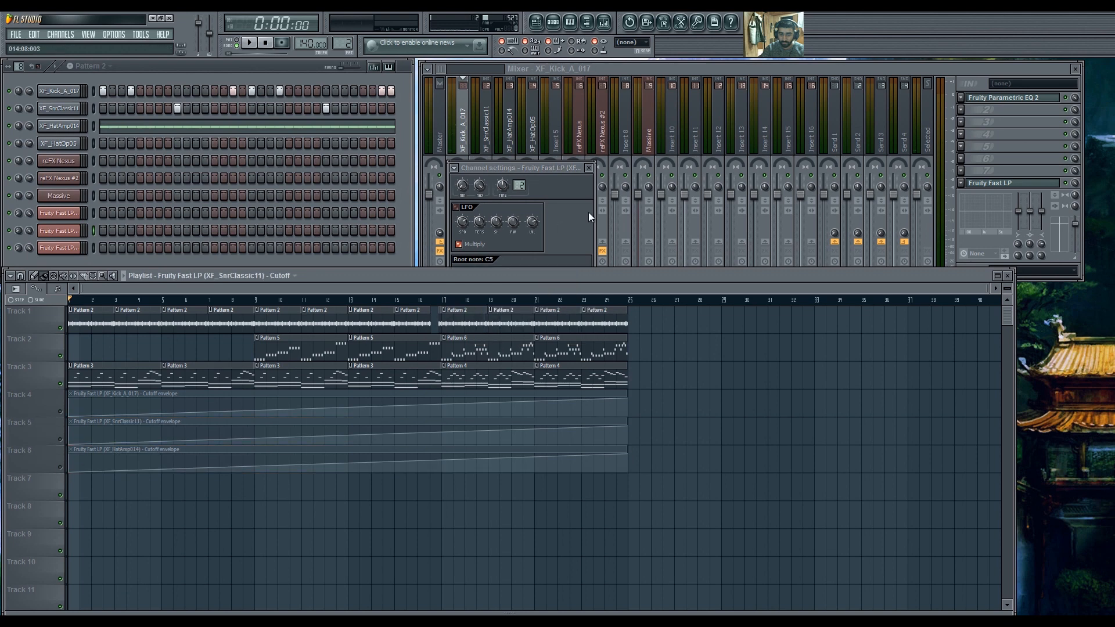
click(590, 169)
key(space)
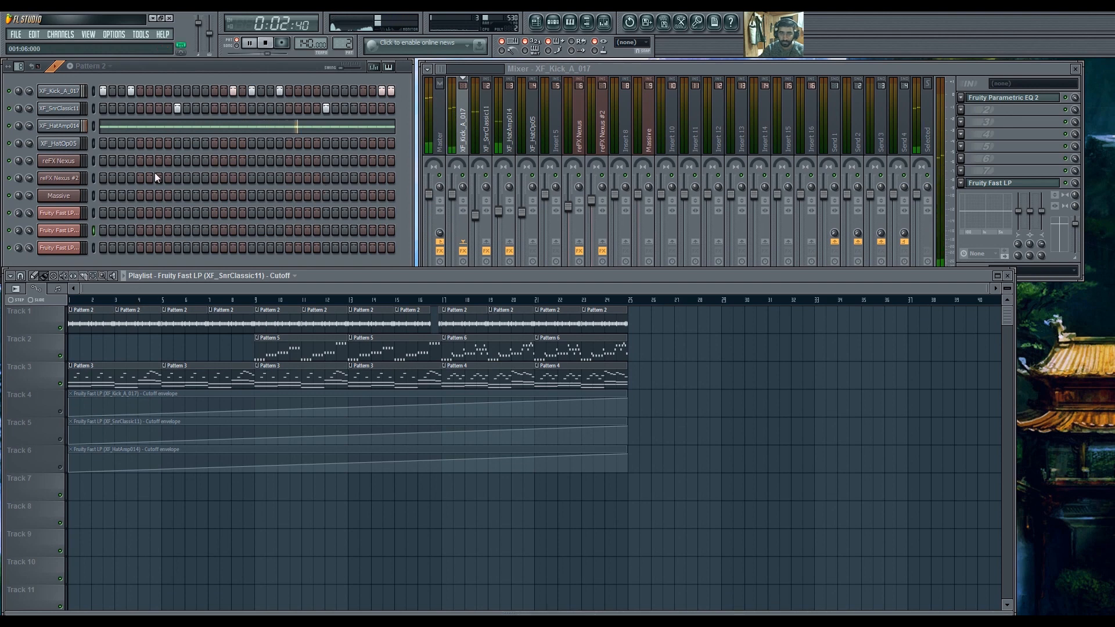
key(space)
drag(60, 411, 61, 467)
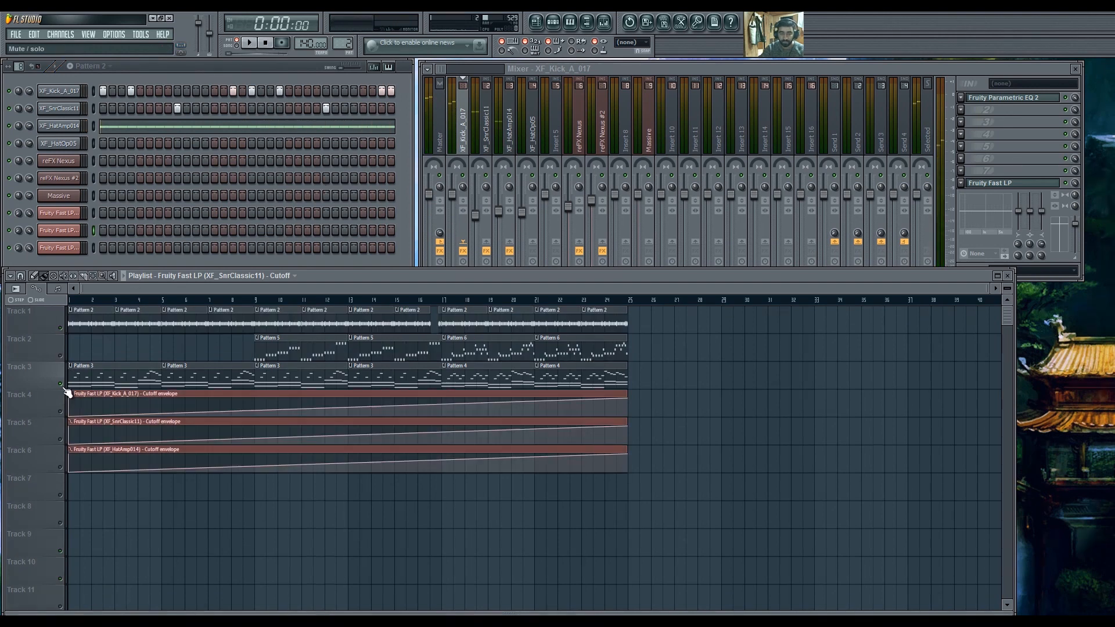
Play the song from bar 1 and bend the three cutoff envelopes into curves that rise more slowly at first.
click(69, 300)
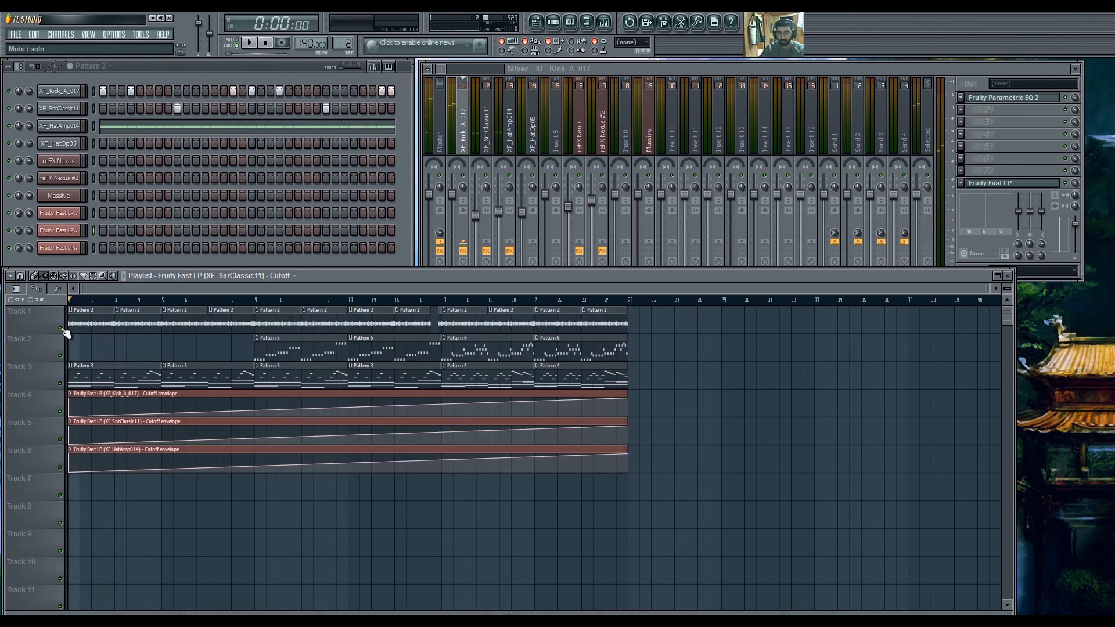
key(space)
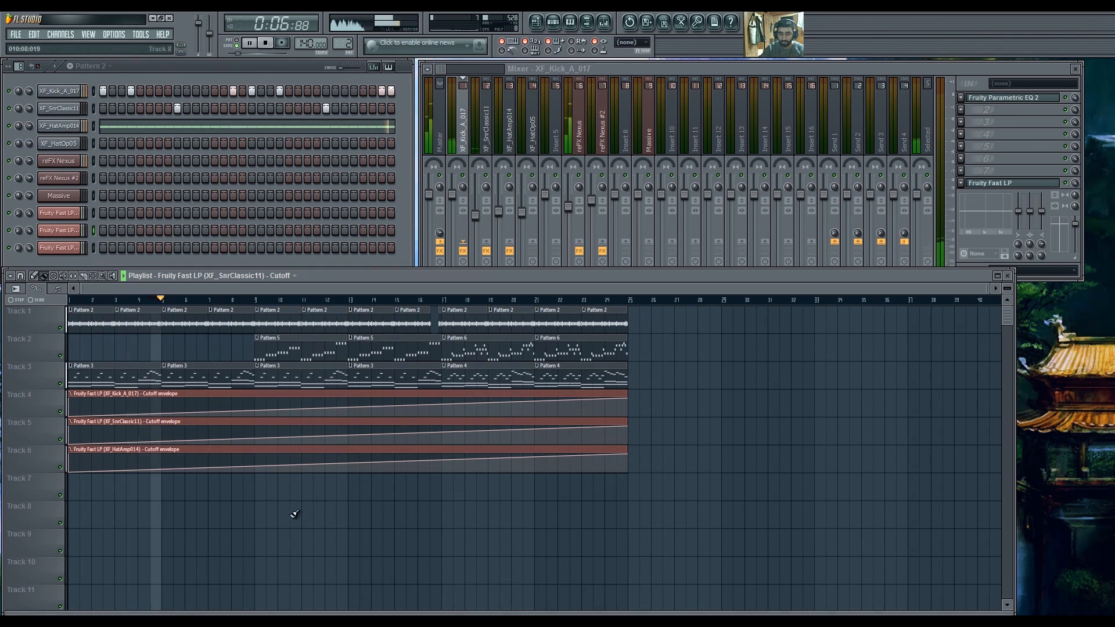
key(space)
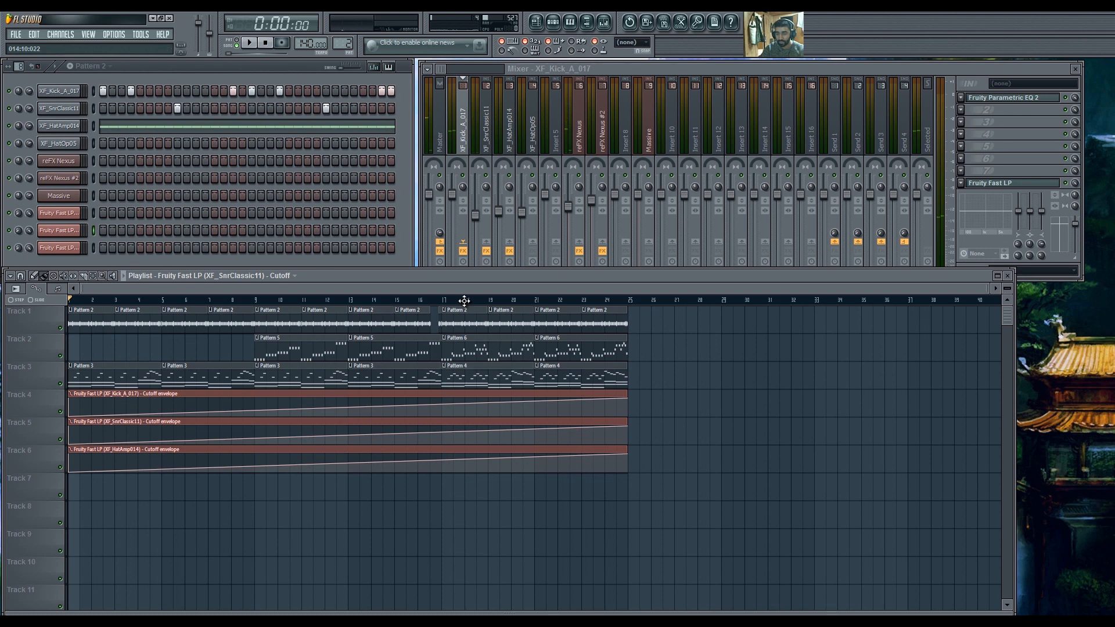
drag(347, 407, 348, 478)
Adjust the high EQ band of the reFX Nexus mixer track while playing the arrangement.
key(space)
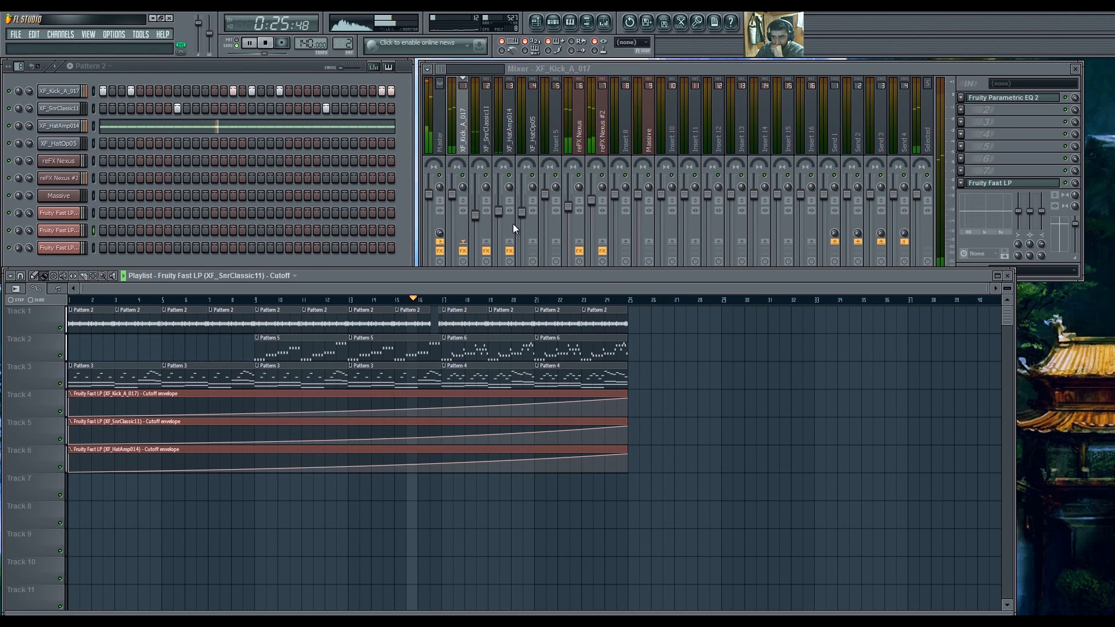
drag(590, 205, 571, 204)
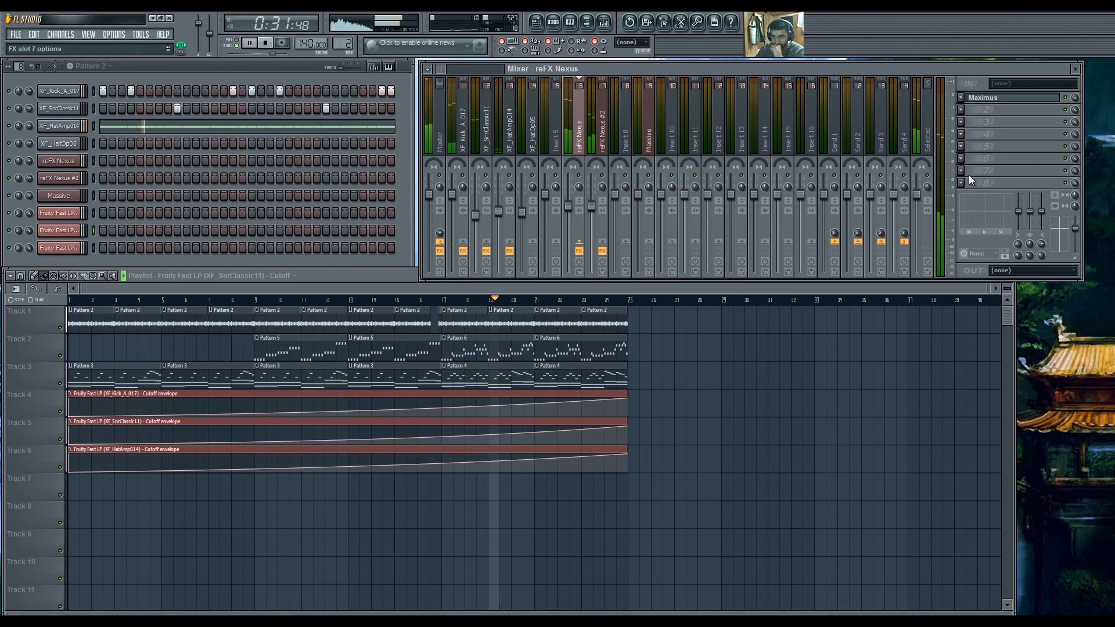
drag(1044, 213, 1042, 243)
right_click(663, 351)
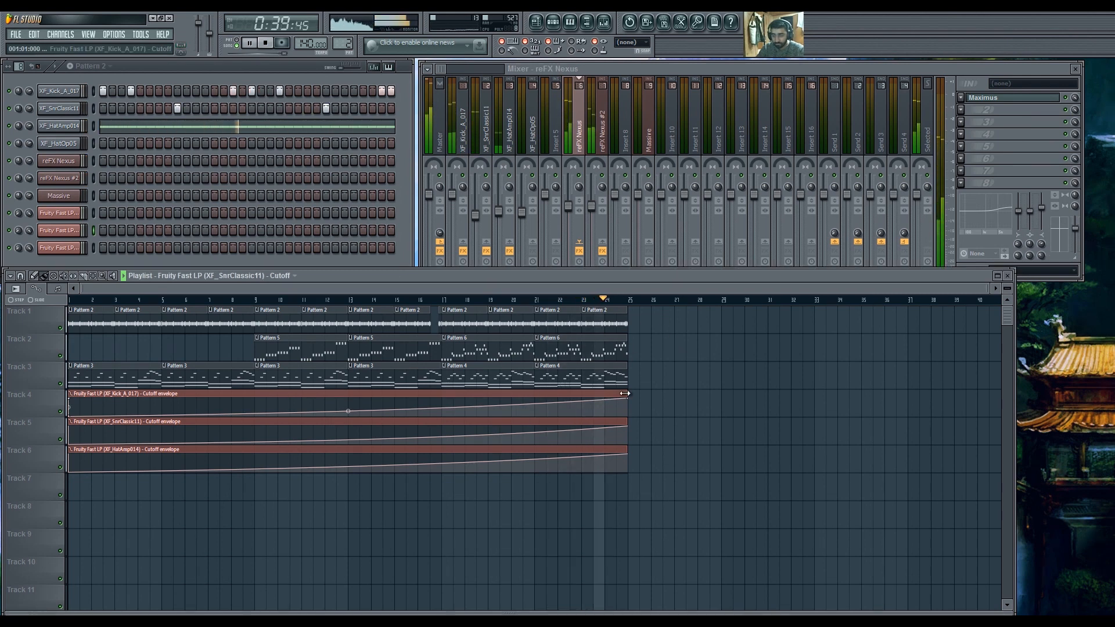
key(space)
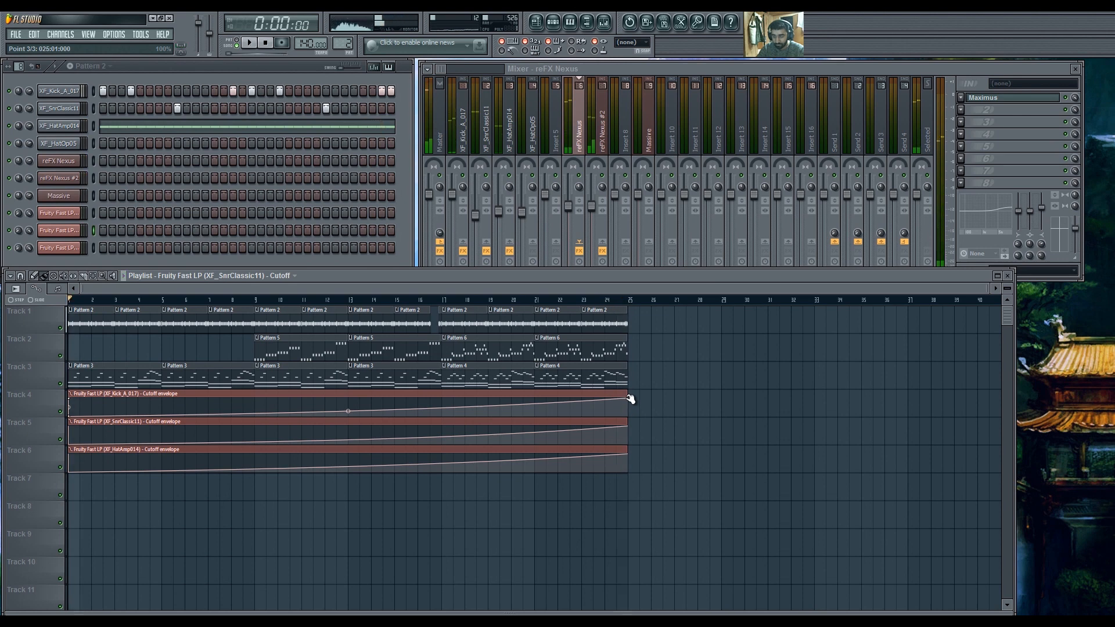
Move the end points of the three cutoff envelopes back to bar 23 and play the arrangement from bar 21.
drag(625, 396, 579, 384)
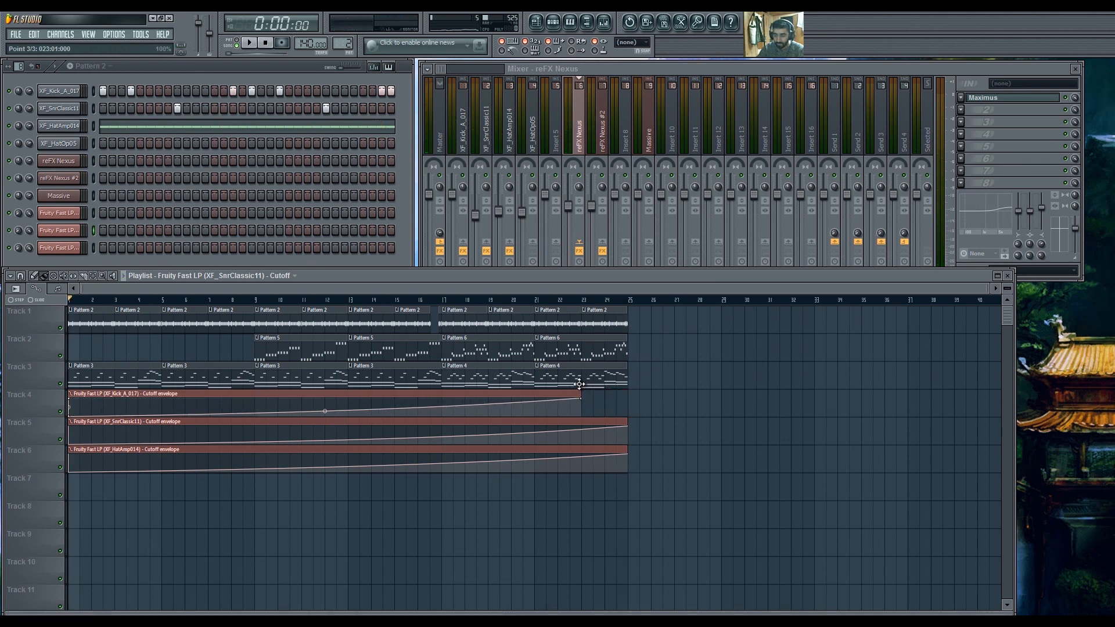
drag(624, 430, 587, 408)
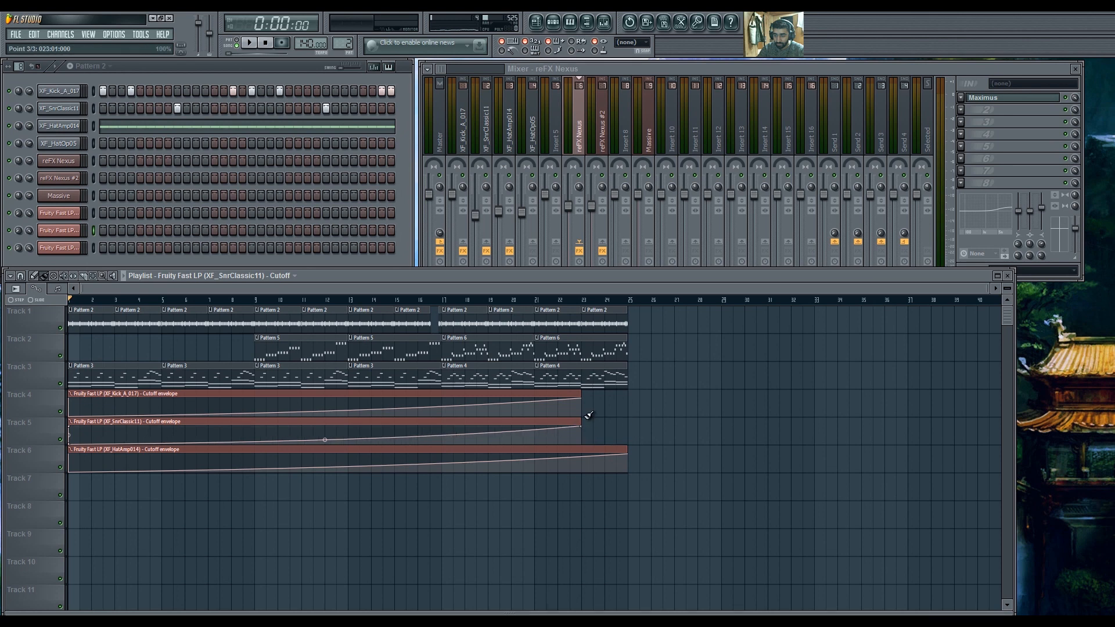
drag(631, 456, 582, 443)
click(535, 301)
key(space)
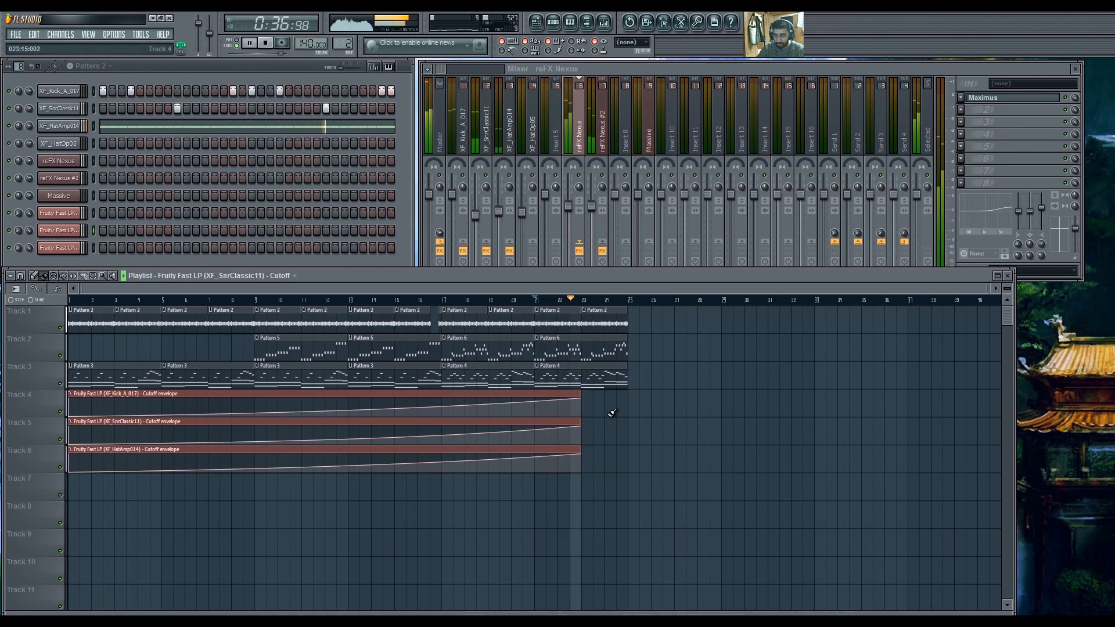
Trim the last Pattern 2 clip on Track 1 to a length of 1 bar and 8 steps, ending midway through bar 24.
scroll(655, 368, up, 3)
scroll(606, 321, up, 3)
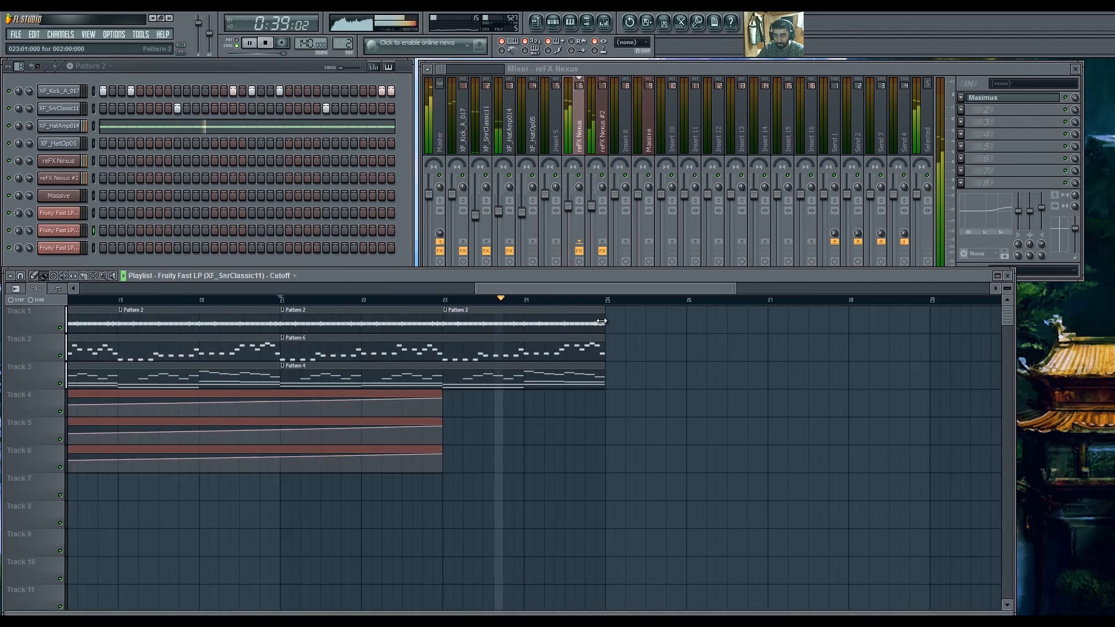
drag(605, 321, 564, 320)
key(space)
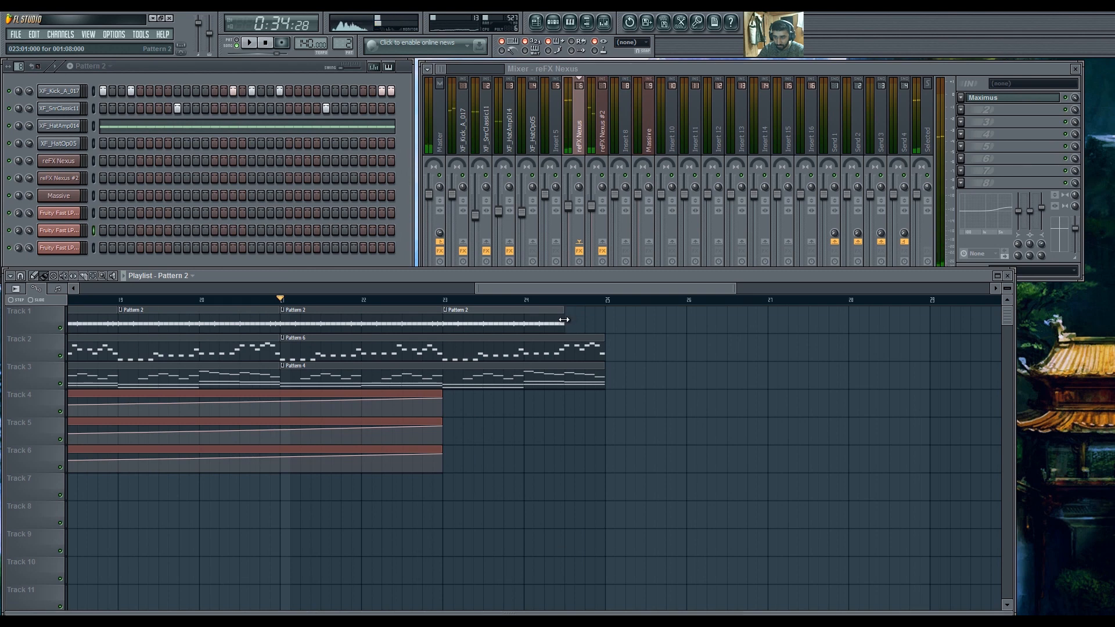
scroll(563, 319, up, 3)
scroll(571, 319, down, 8)
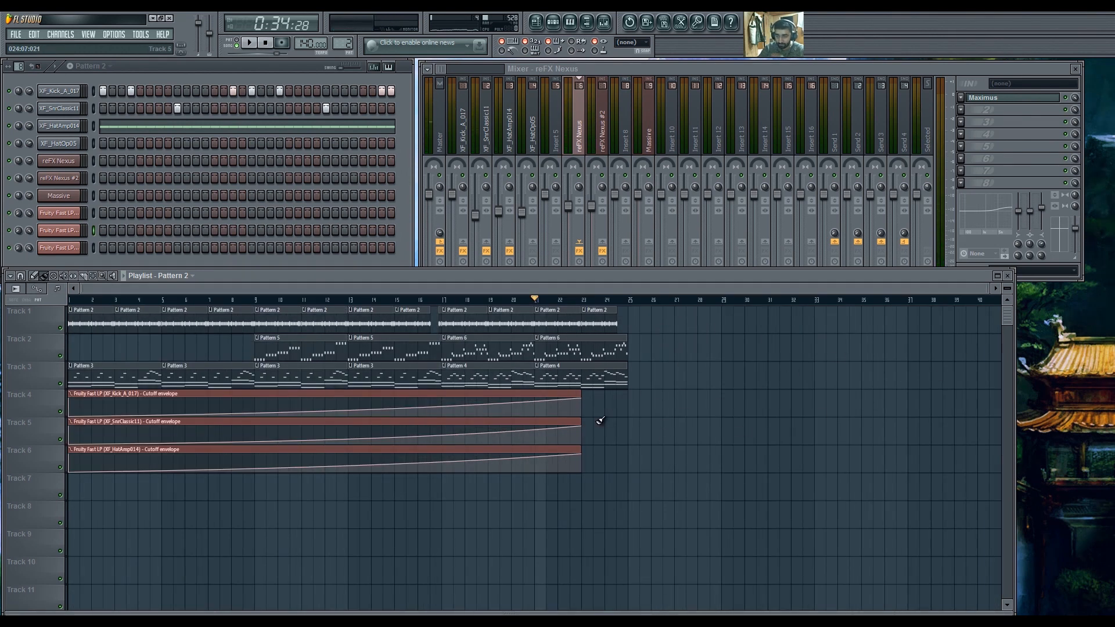
Filter the channel rack to show only the Unsorted channels.
click(152, 66)
click(57, 274)
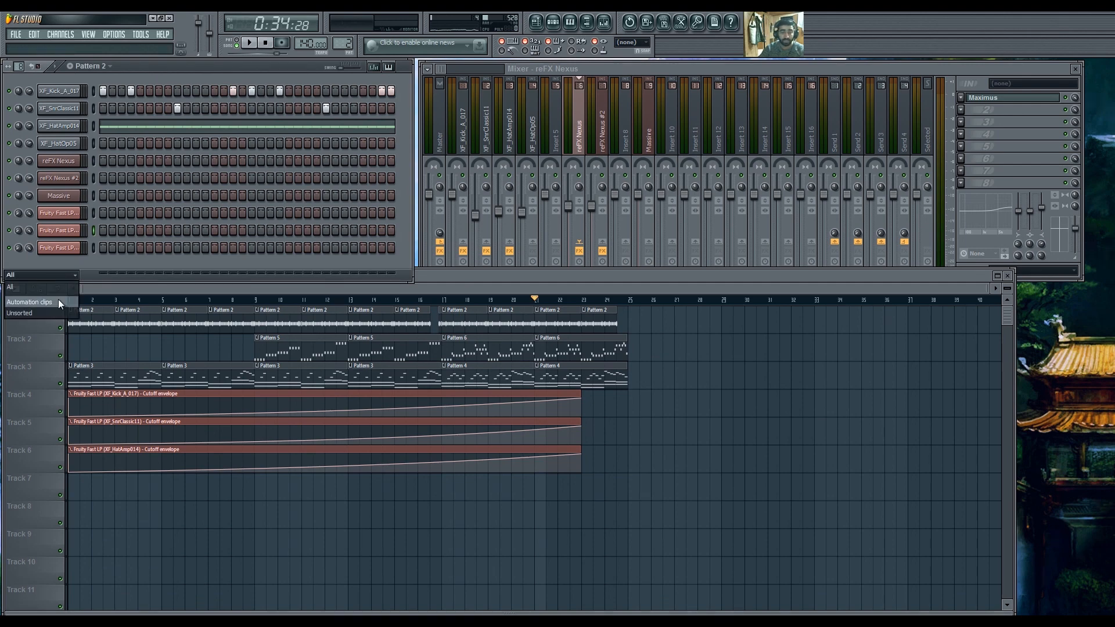
click(58, 313)
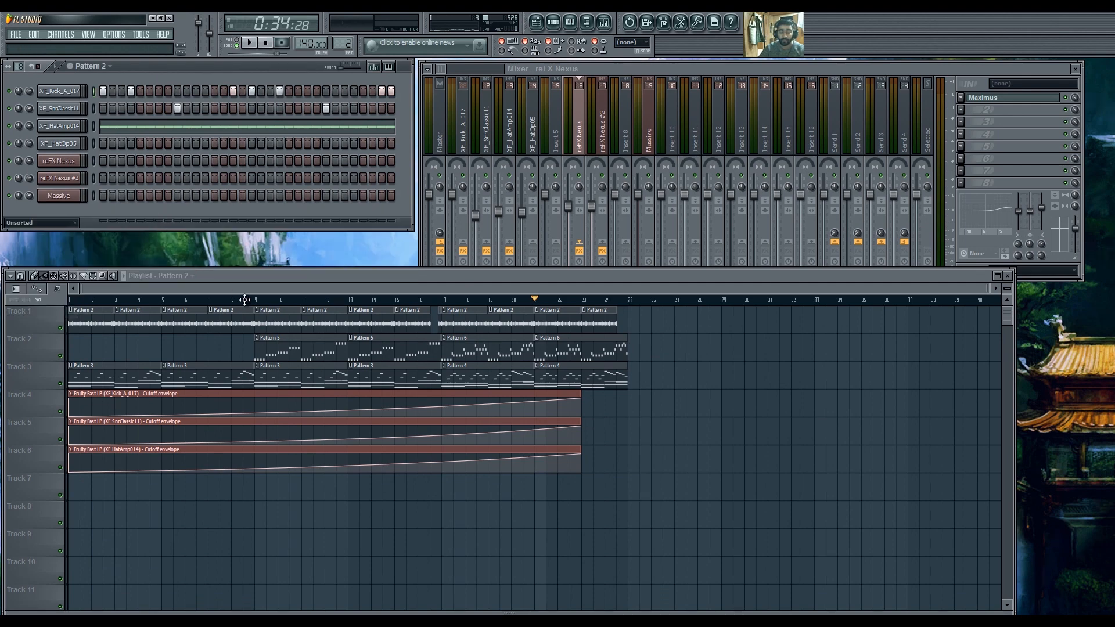
Show the browser, collapse the Deadmau5 Xfer Samples folder, and open VFX2 Sweeps Long in the Vengeance Sound Effects 2 pack.
key(alt+F8)
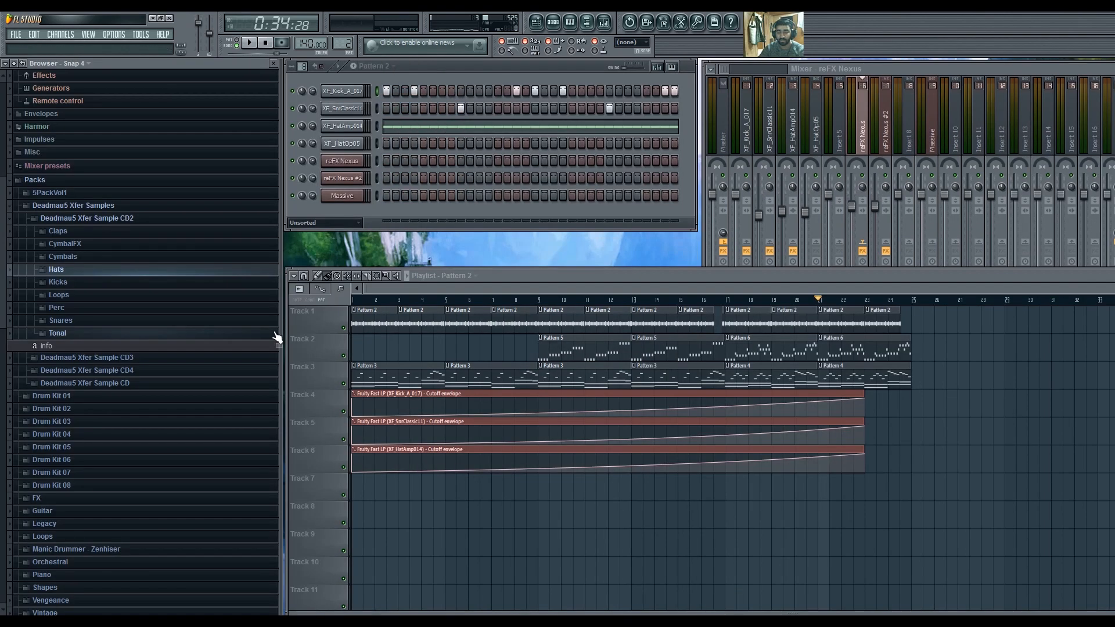
click(92, 210)
scroll(99, 262, down, 4)
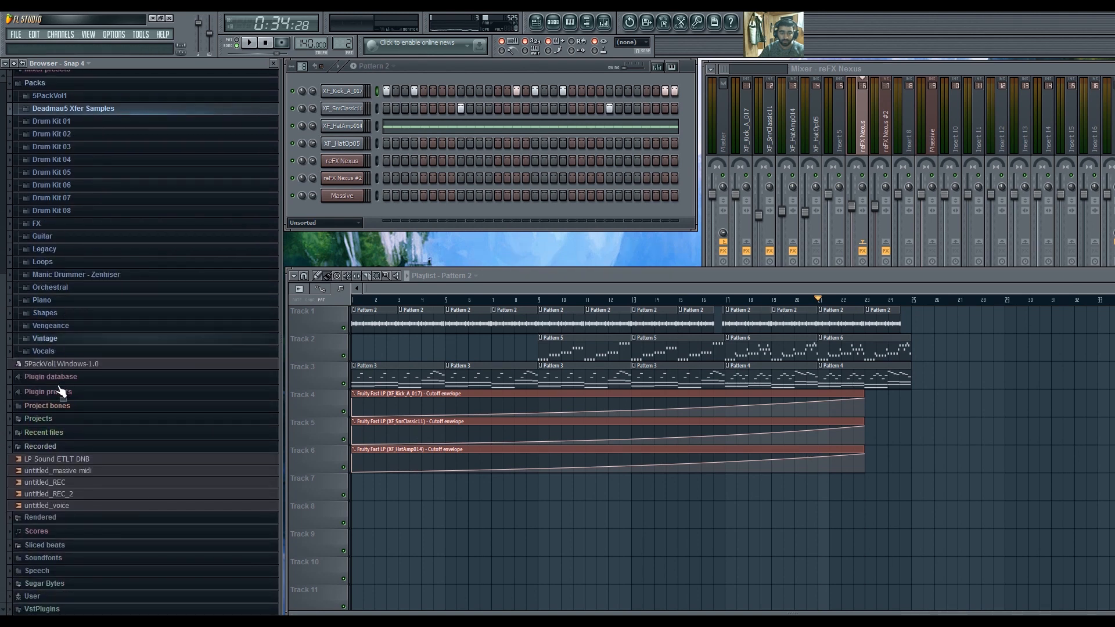
scroll(65, 191, up, 3)
scroll(95, 427, down, 3)
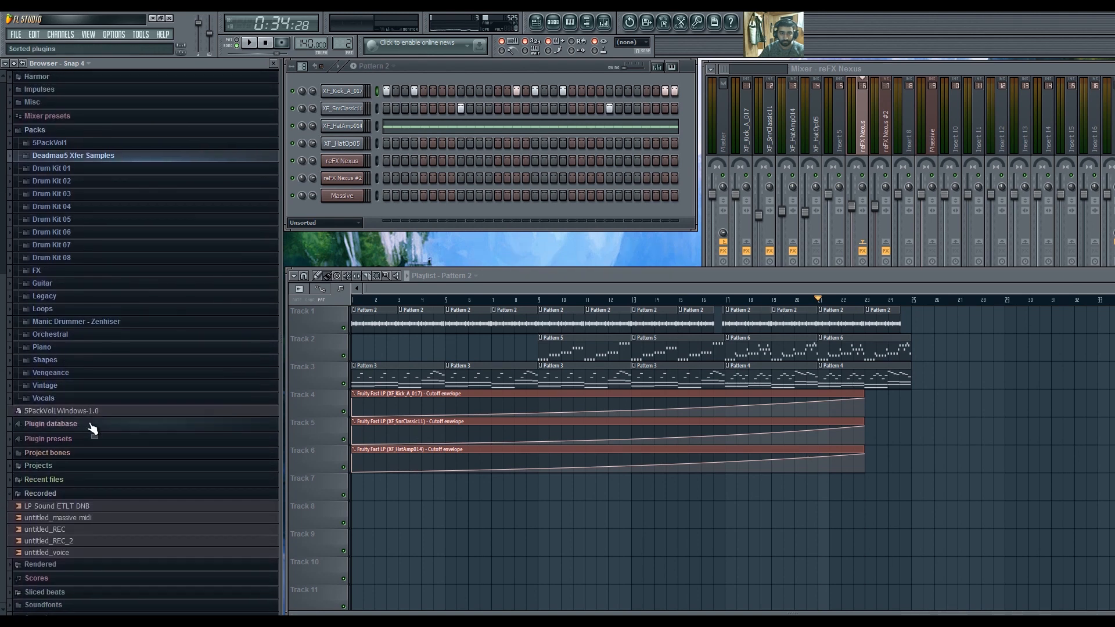
scroll(110, 450, up, 2)
click(99, 379)
scroll(151, 447, down, 3)
click(130, 400)
scroll(157, 430, down, 5)
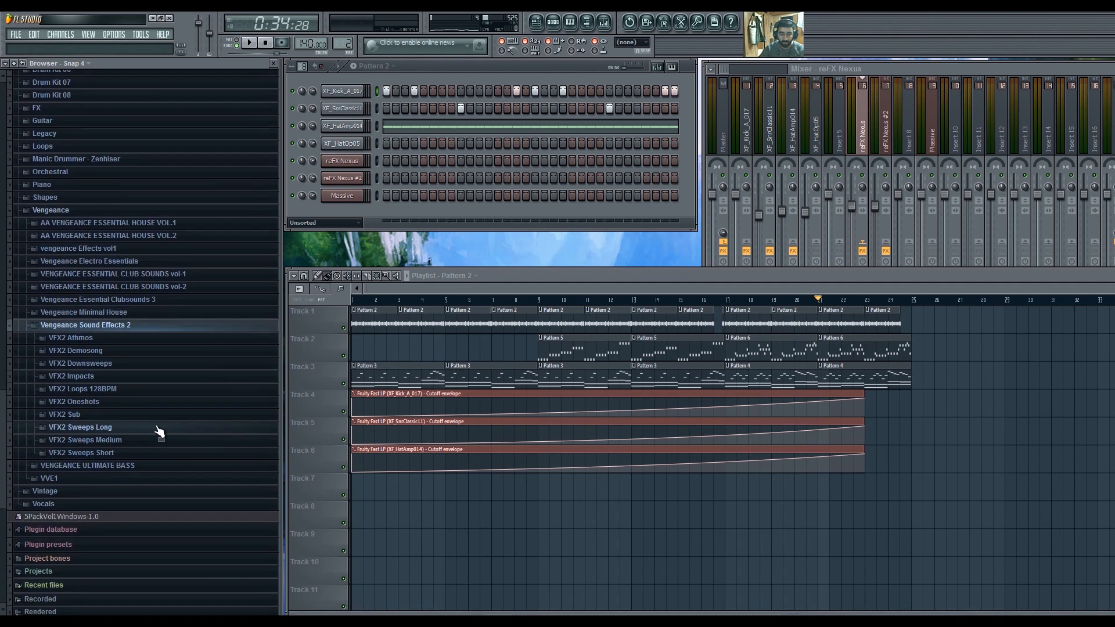
click(149, 430)
scroll(124, 400, down, 2)
Audition several long sweep samples and add VFX2 Sweeps Long 25 to Track 7 of the playlist.
click(111, 347)
drag(112, 352, 793, 463)
drag(116, 332, 338, 90)
drag(112, 321, 341, 90)
drag(87, 308, 342, 91)
drag(86, 367, 342, 91)
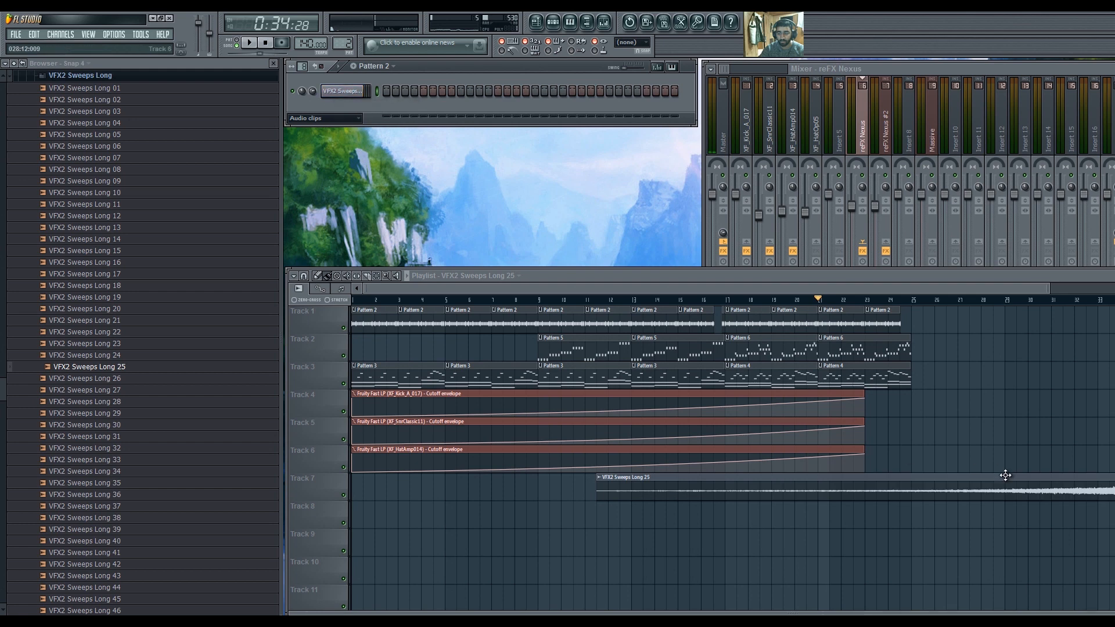
Move the VFX2 Sweeps Long 25 clip on Track 7 so that it ends at the start of bar 24.
drag(998, 473, 622, 473)
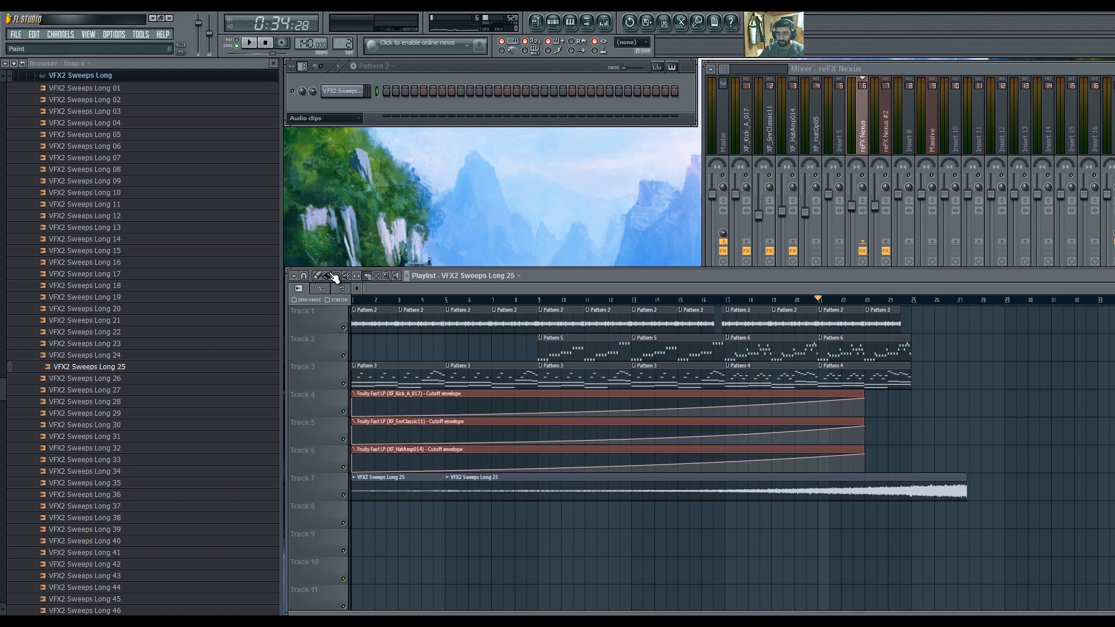
drag(684, 495, 471, 491)
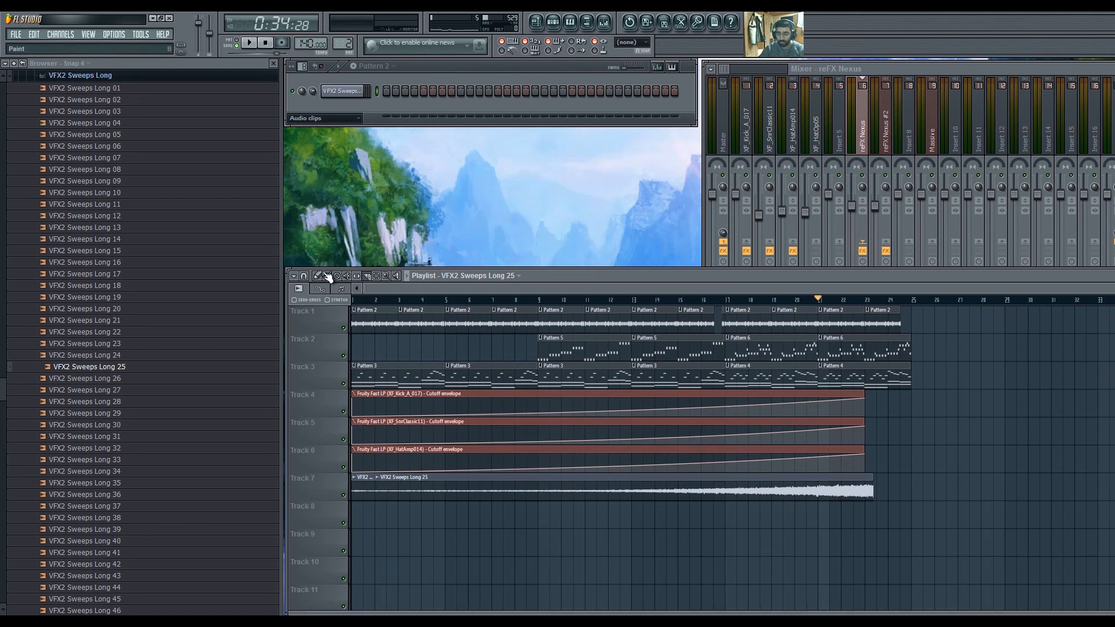
scroll(904, 510, up, 5)
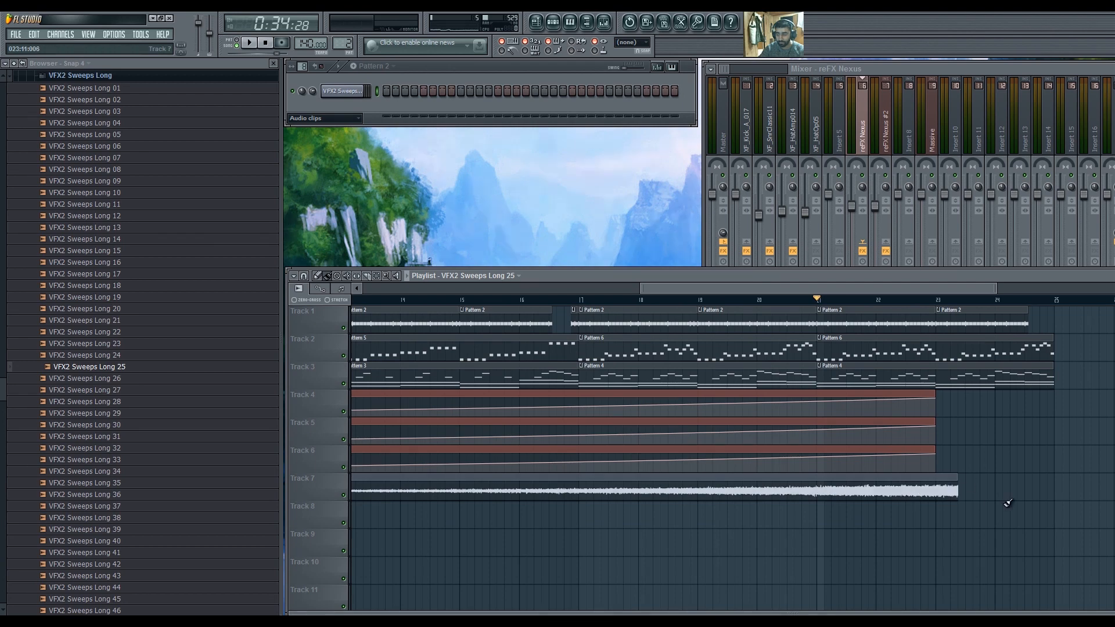
scroll(904, 510, down, 1)
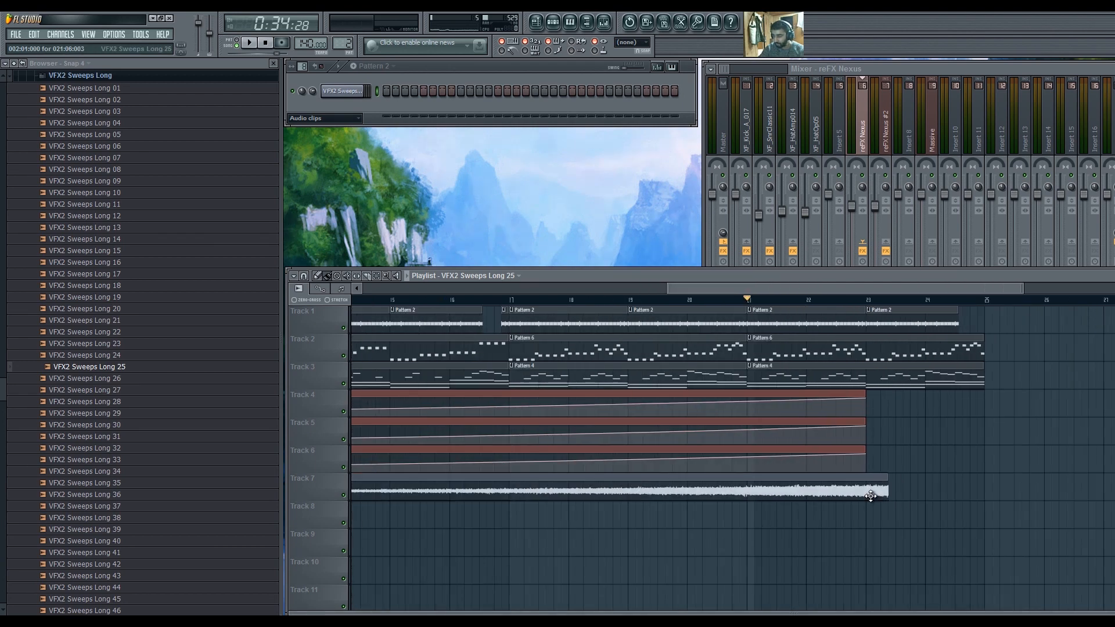
drag(863, 491, 895, 488)
scroll(898, 489, up, 8)
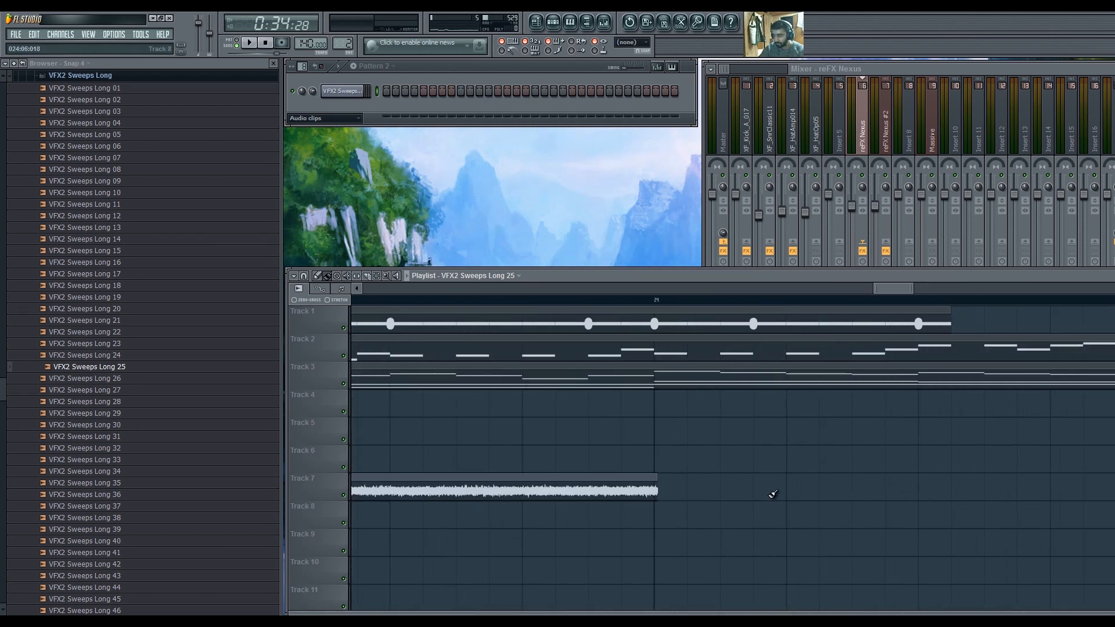
drag(495, 484, 480, 485)
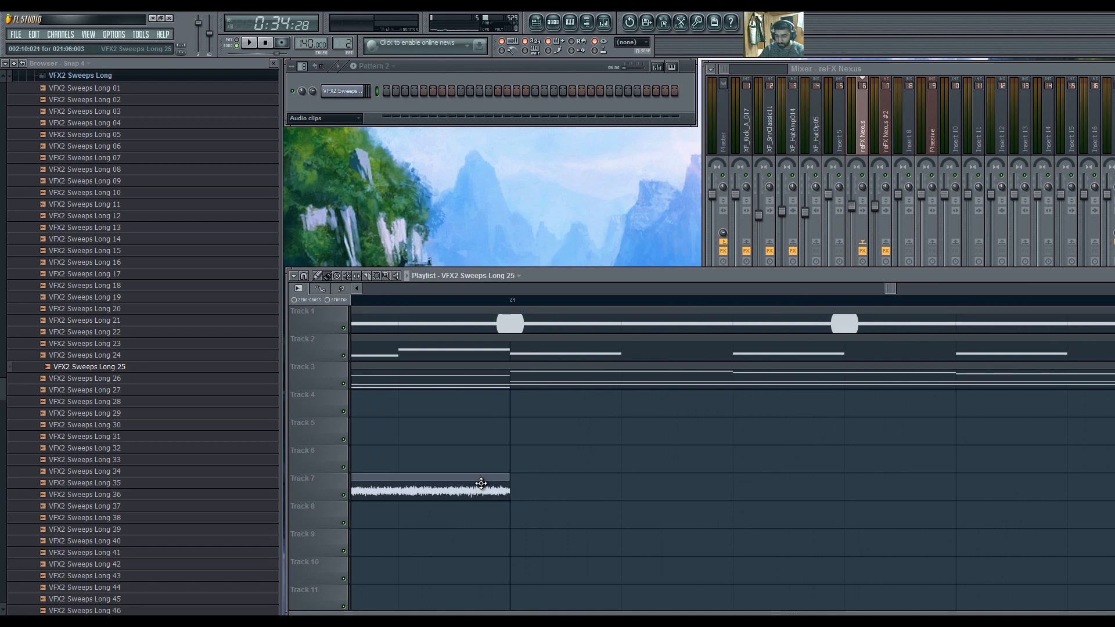
Extend the start of the VFX2 Sweeps Long 25 clip back to bar 1.
scroll(482, 486, down, 8)
scroll(488, 488, down, 5)
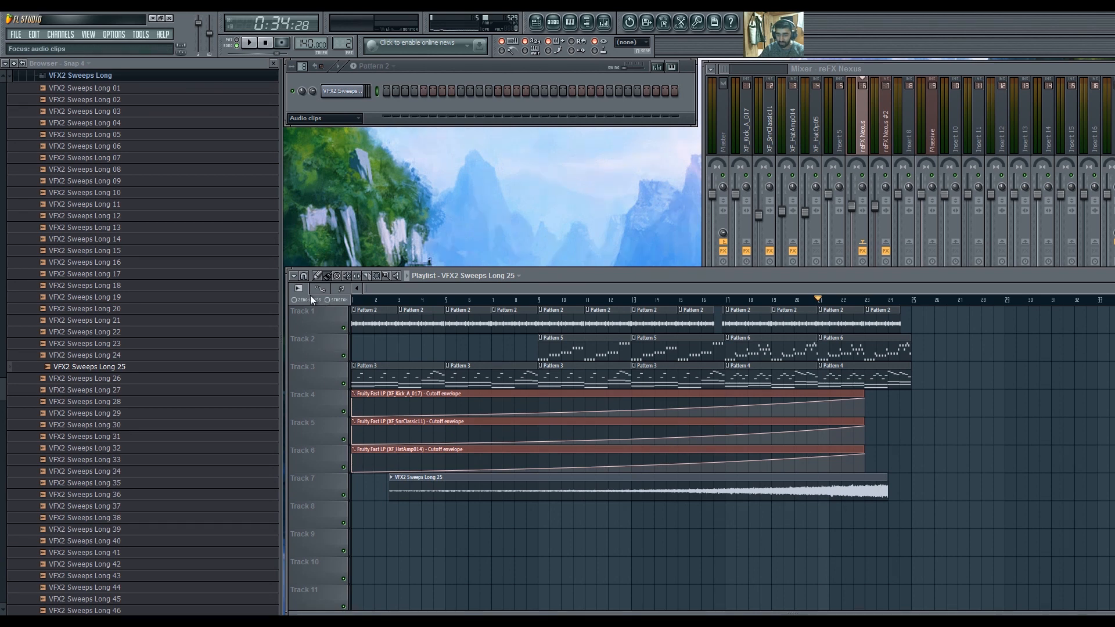
drag(389, 499, 249, 492)
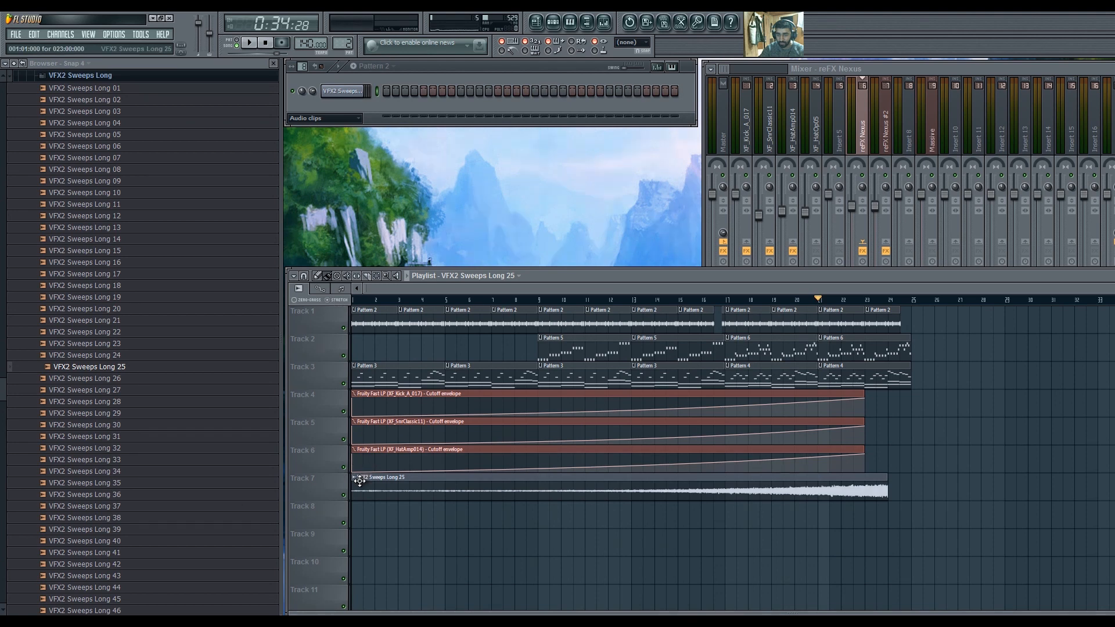
drag(355, 483, 303, 501)
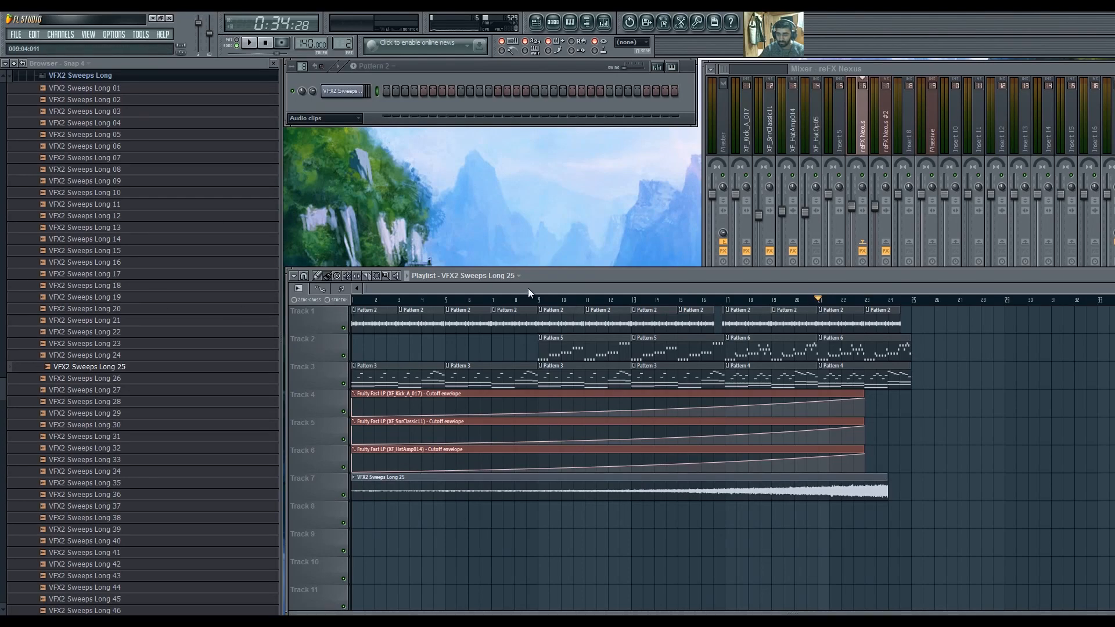
Hide the browser and play the arrangement from the beginning and from bar 22 to check the sweep.
key(alt+F8)
key(space)
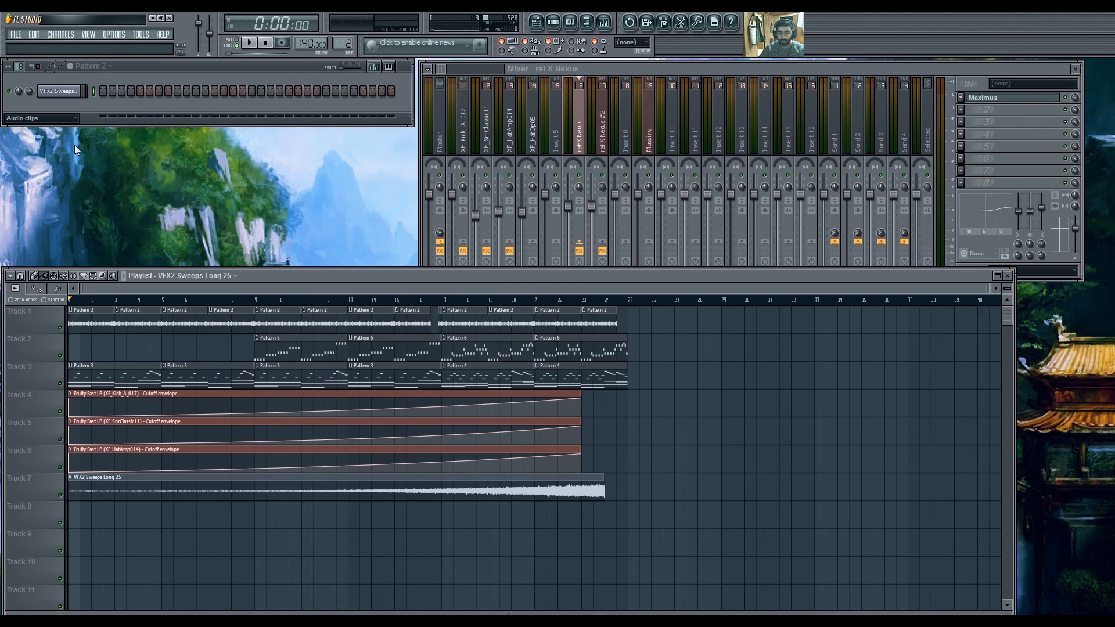
key(space)
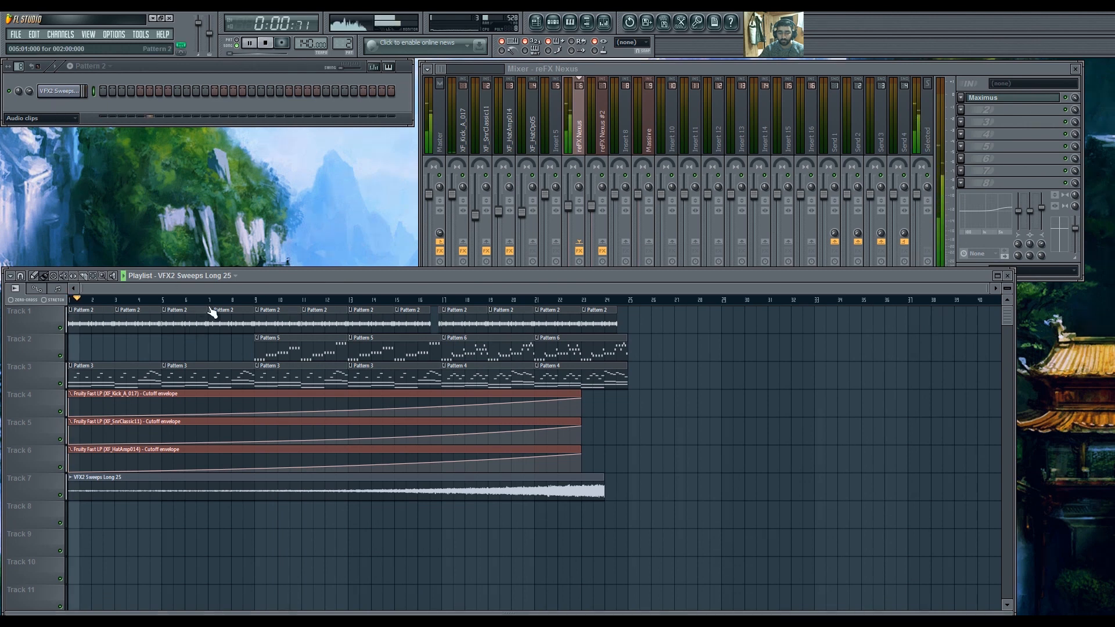
click(560, 301)
key(space)
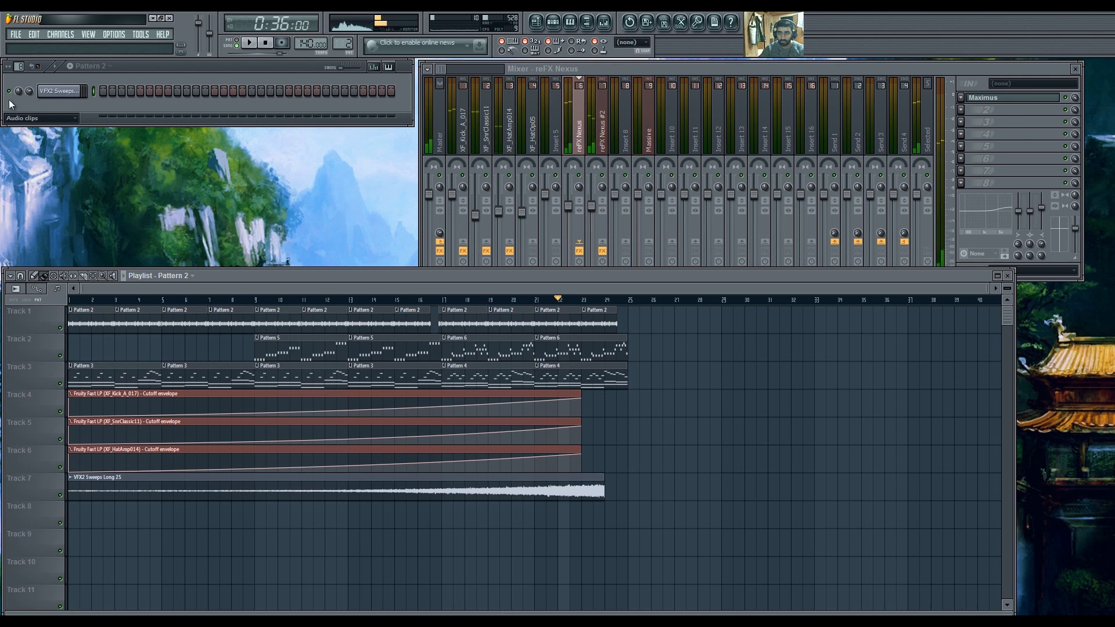
key(space)
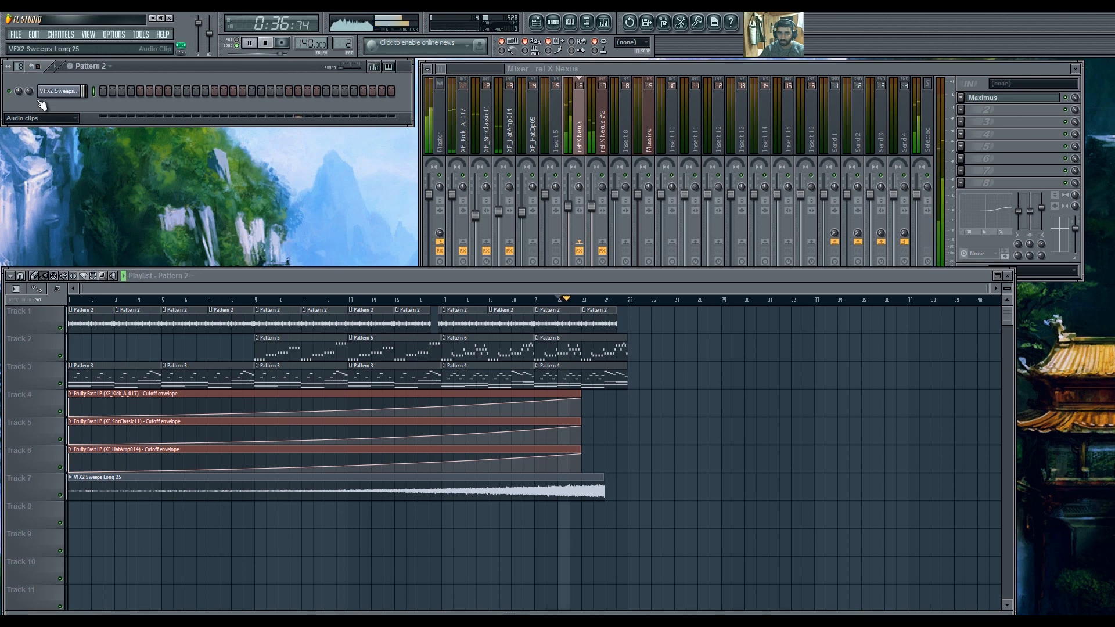
Trim the last Pattern 4 clip on Track 3 to end midway through bar 24, checking the cut with playback.
click(617, 375)
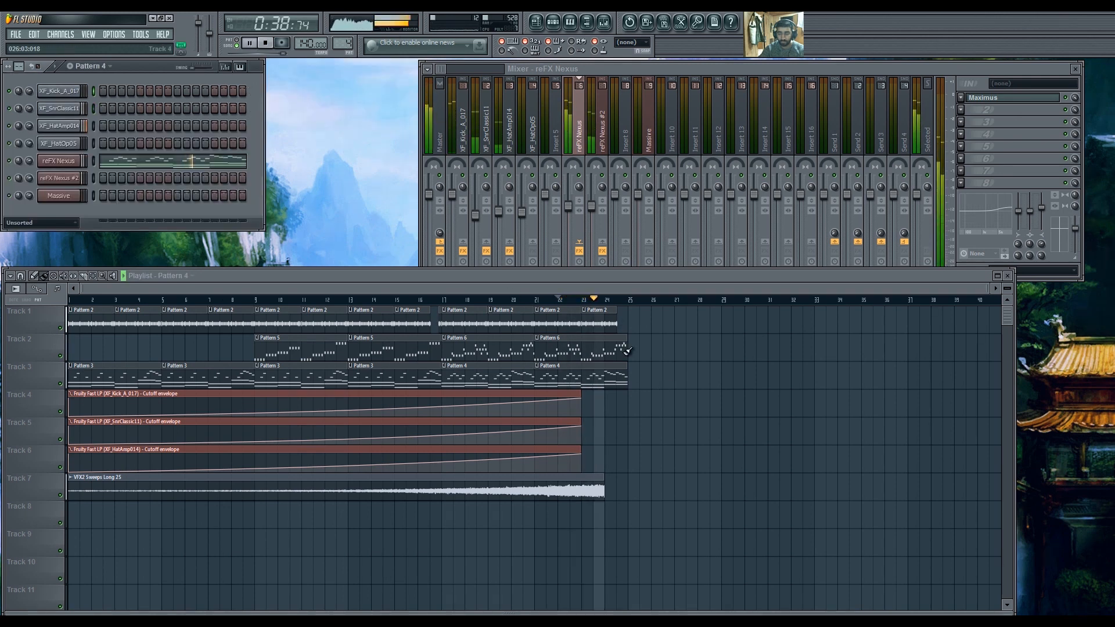
scroll(672, 372, up, 2)
scroll(676, 368, up, 1)
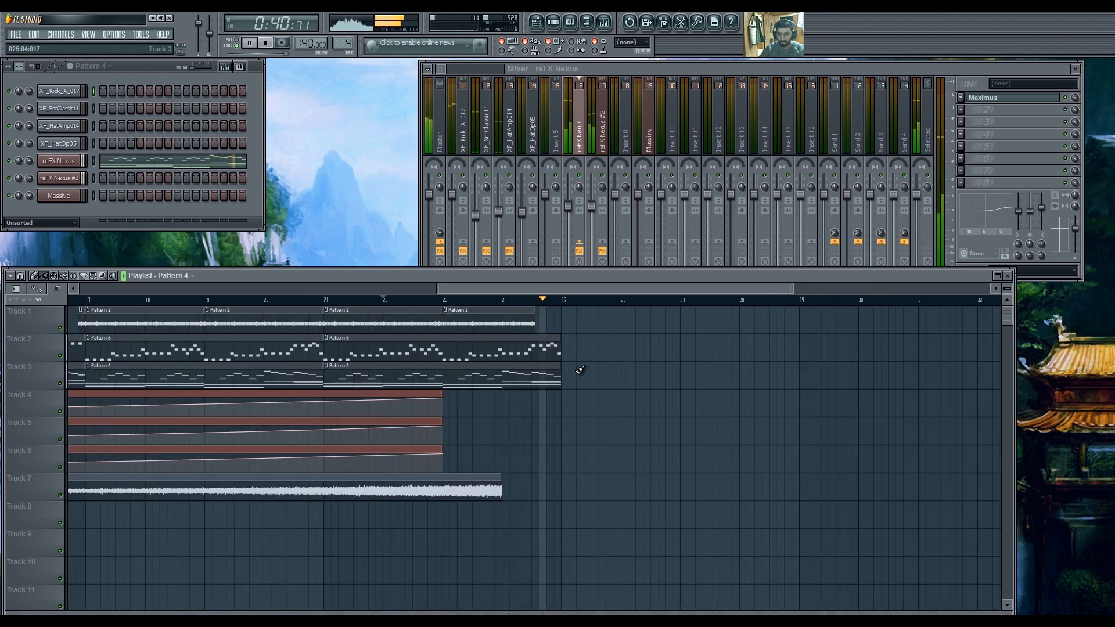
scroll(550, 380, up, 1)
drag(553, 373, 437, 380)
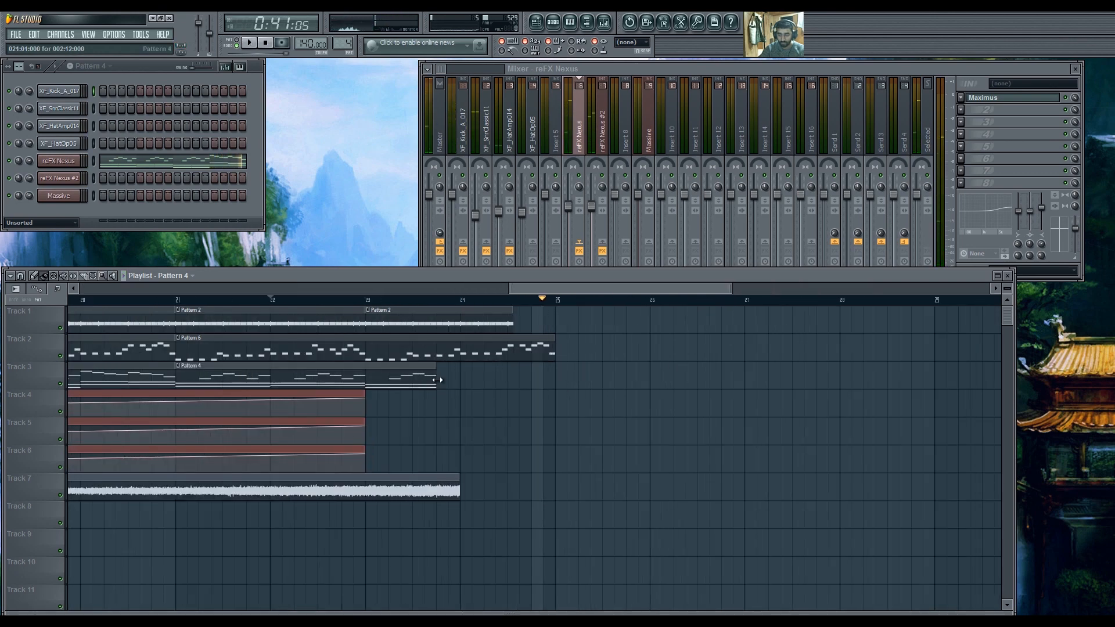
key(space)
click(359, 300)
scroll(459, 375, down, 1)
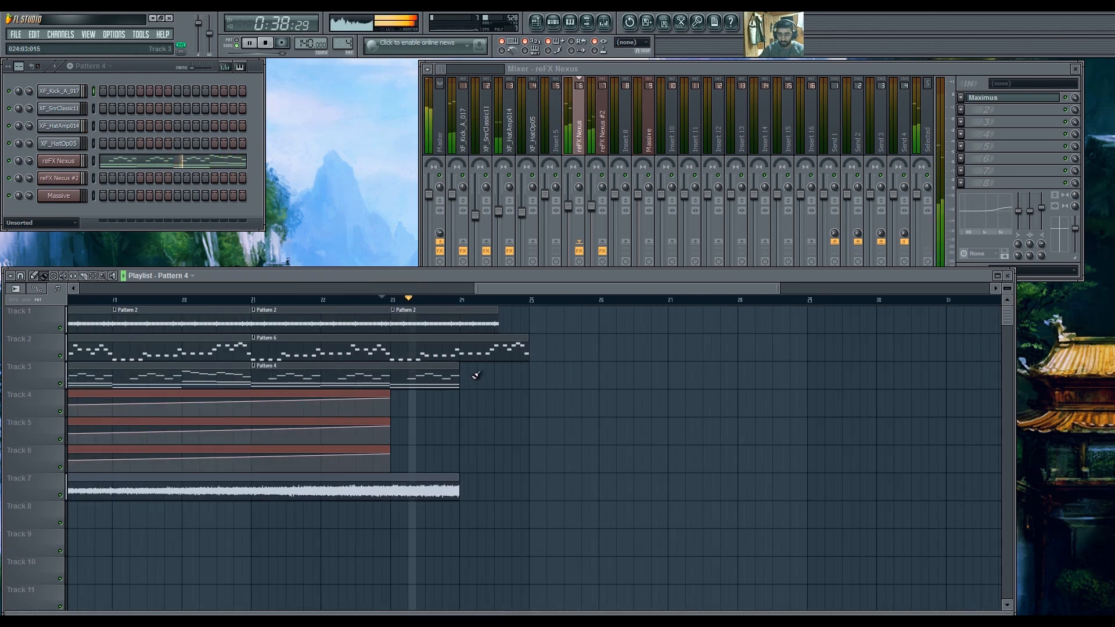
scroll(501, 325, up, 1)
key(space)
drag(429, 377, 485, 377)
Shift the VFX2 Sweeps Long 25 clip to end midway through bar 24 and extend its start back to bar 1.
drag(405, 478, 456, 477)
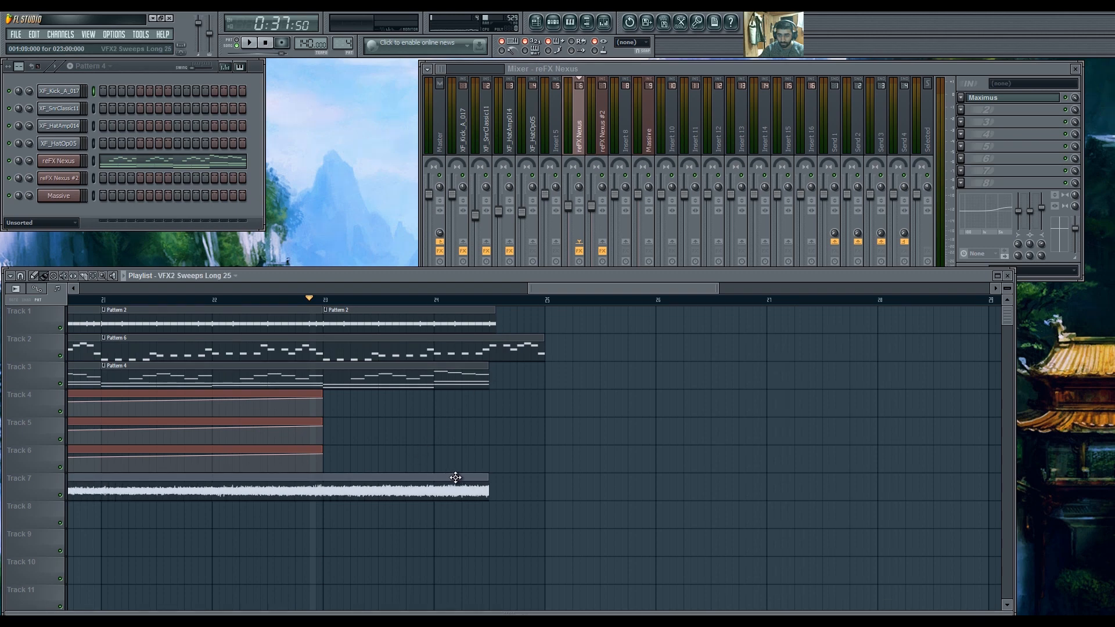
key(space)
scroll(455, 478, down, 4)
scroll(469, 470, up, 2)
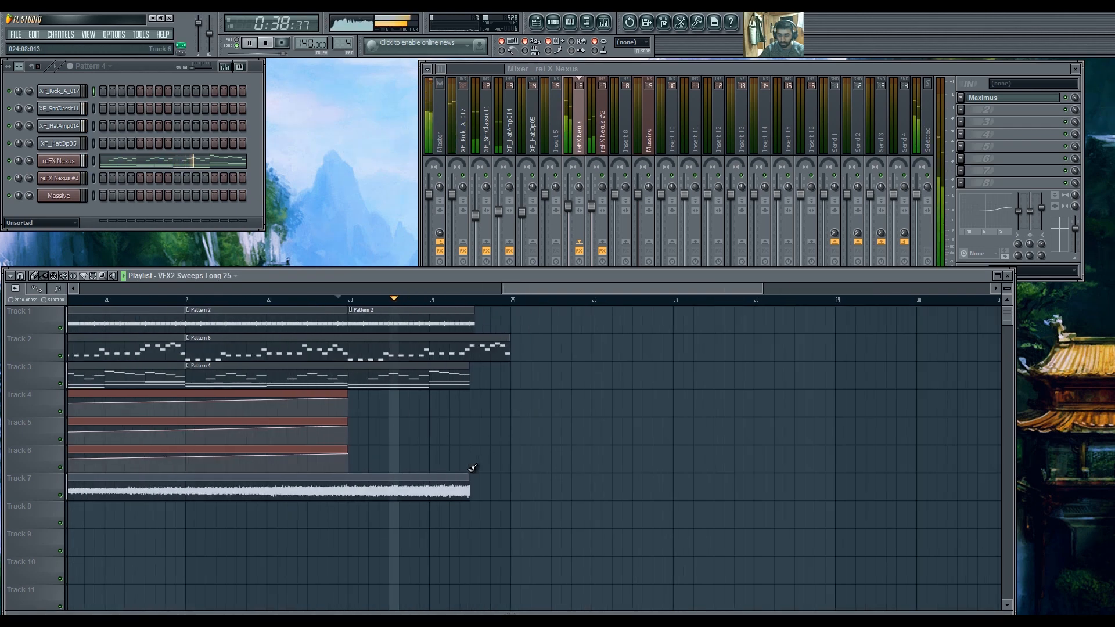
scroll(450, 473, down, 3)
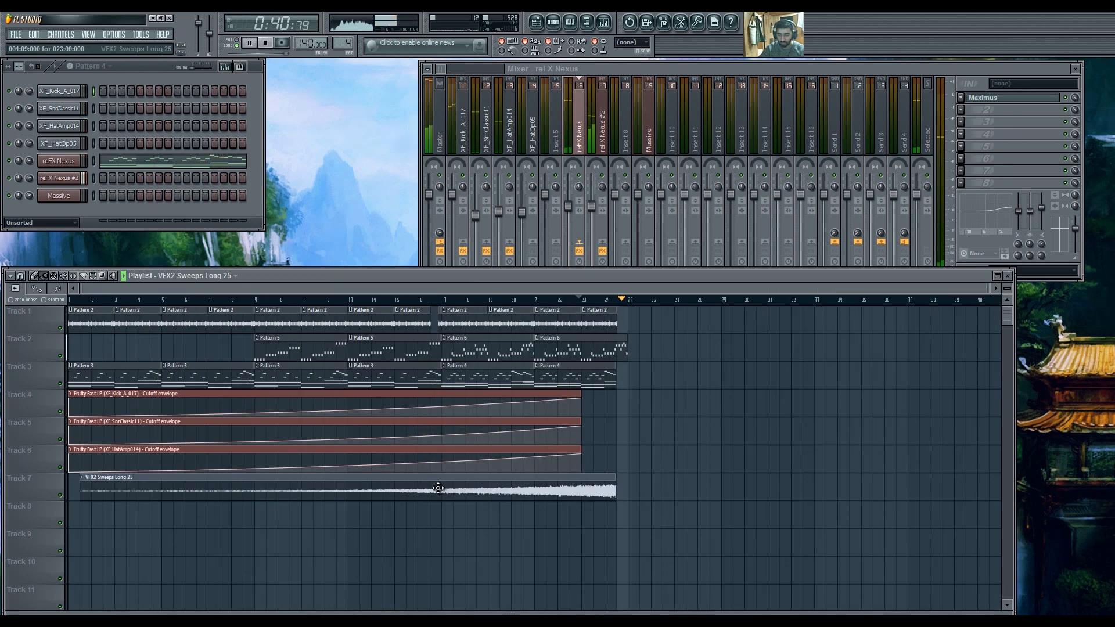
key(space)
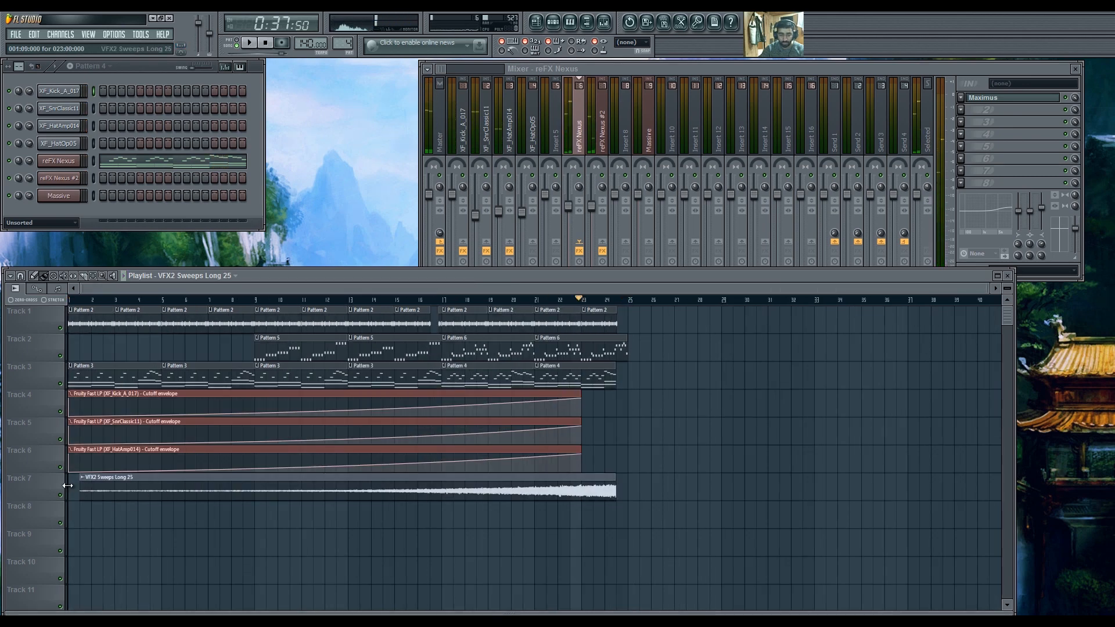
drag(68, 486, 68, 486)
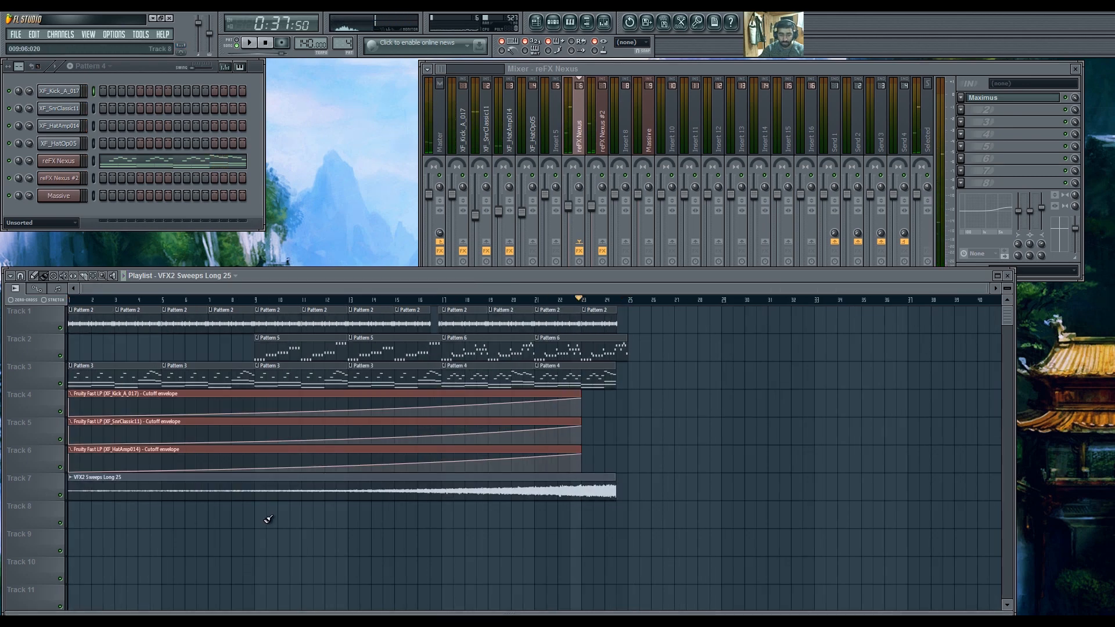
Show the browser, close the long sweeps folder, and open the VFX2 Downsweeps folder.
click(105, 228)
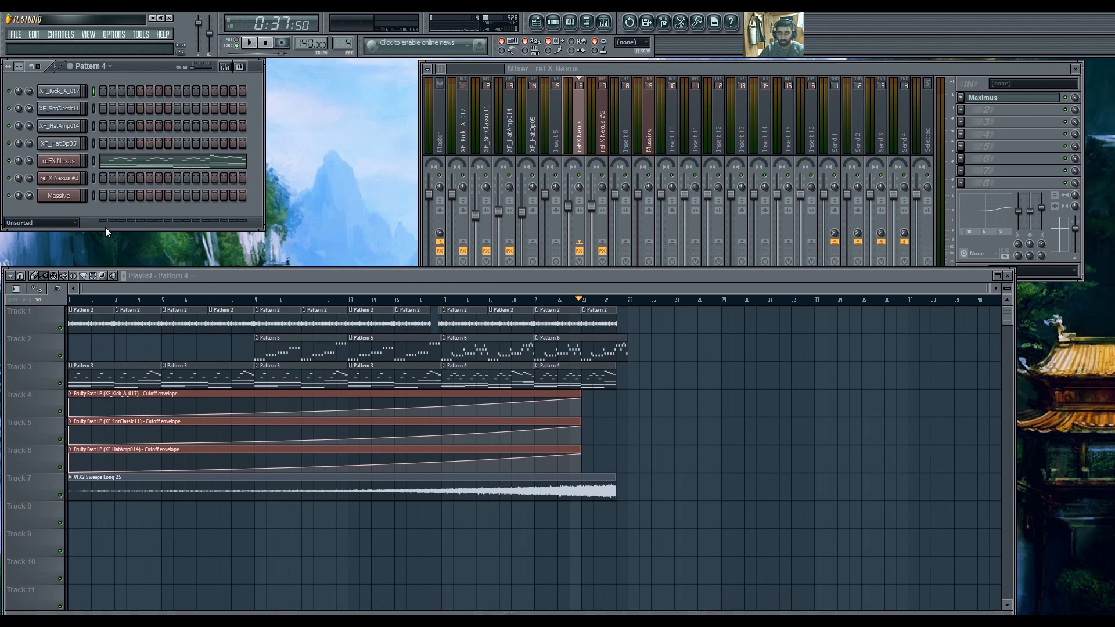
key(alt+F8)
click(50, 77)
scroll(57, 193, up, 3)
scroll(97, 446, down, 2)
click(120, 343)
Audition downsweep samples between VFX2 Downsweeps 19 and VFX2 Downsweeps 34.
click(100, 300)
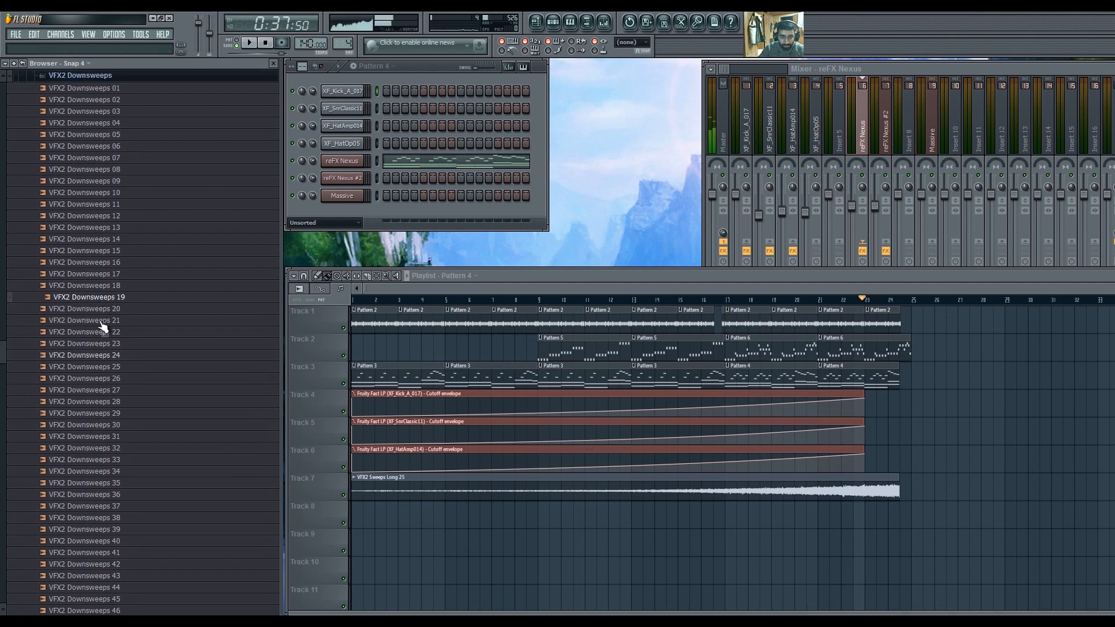
click(102, 321)
click(109, 334)
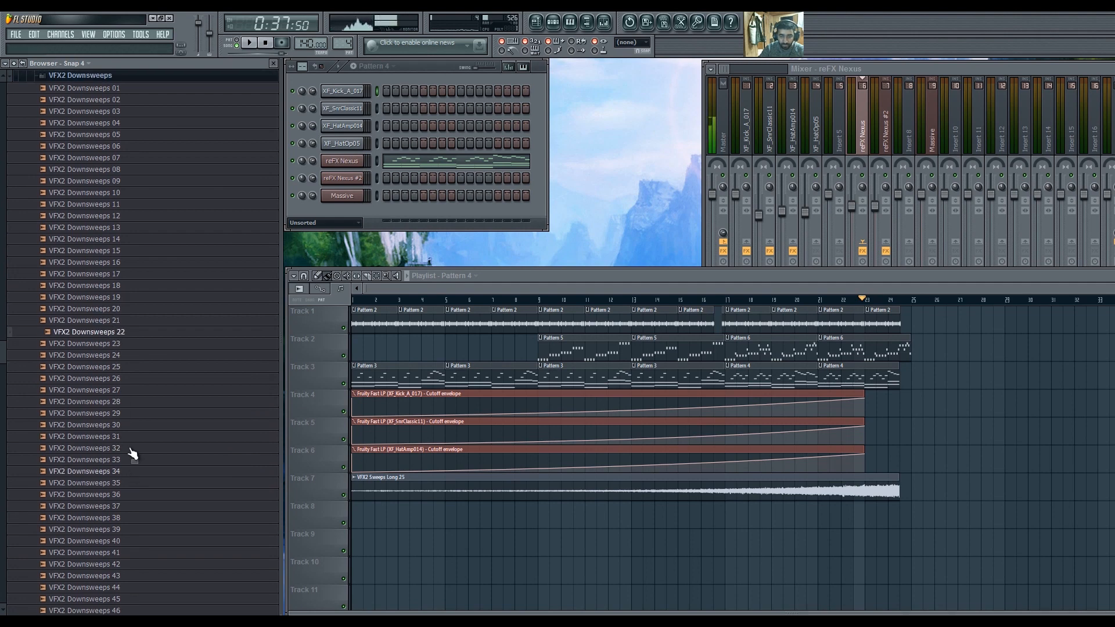
click(106, 367)
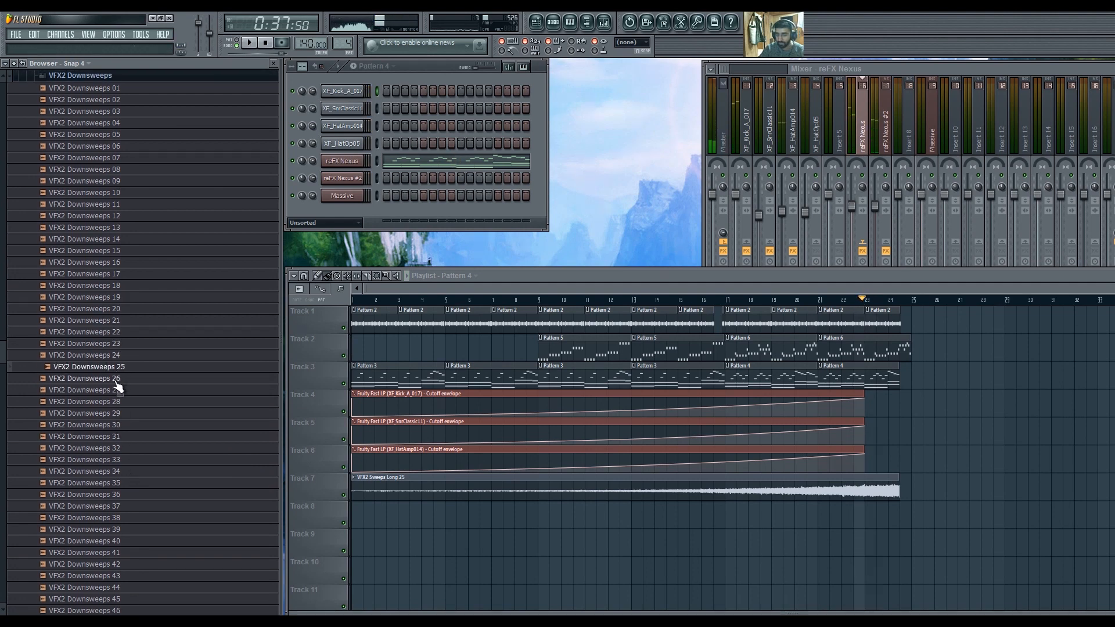
click(116, 402)
click(111, 413)
click(107, 437)
click(107, 460)
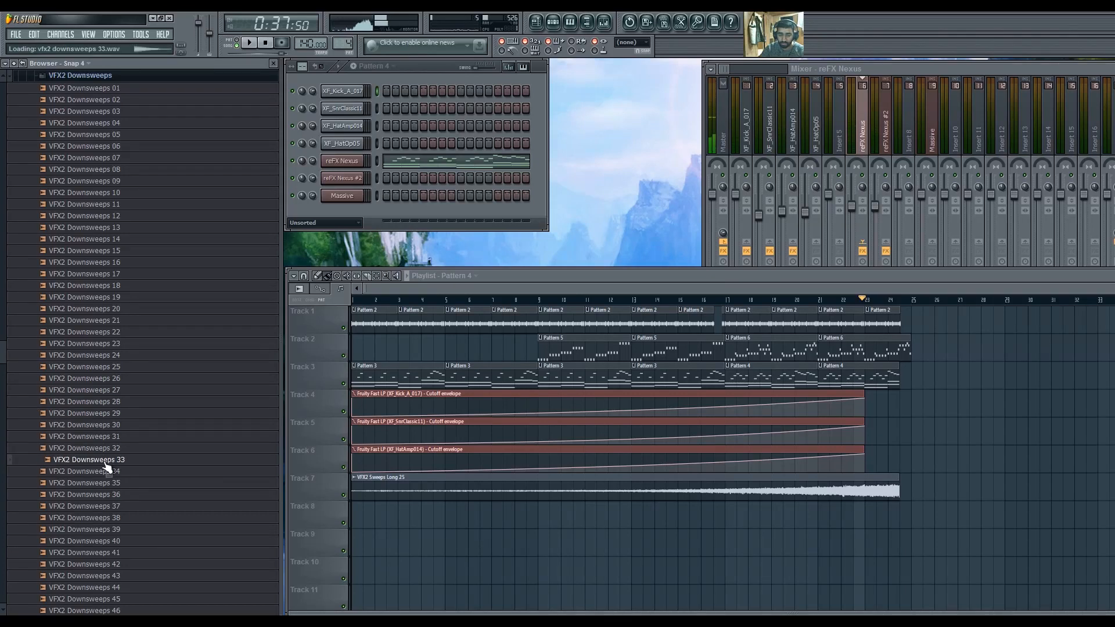
click(107, 472)
Audition more downsweep samples further down the folder and place VFX2 Downsweeps 41 on Track 8 at bar 9.
scroll(112, 435, down, 5)
click(110, 430)
click(103, 388)
click(100, 368)
click(97, 347)
click(96, 334)
click(94, 345)
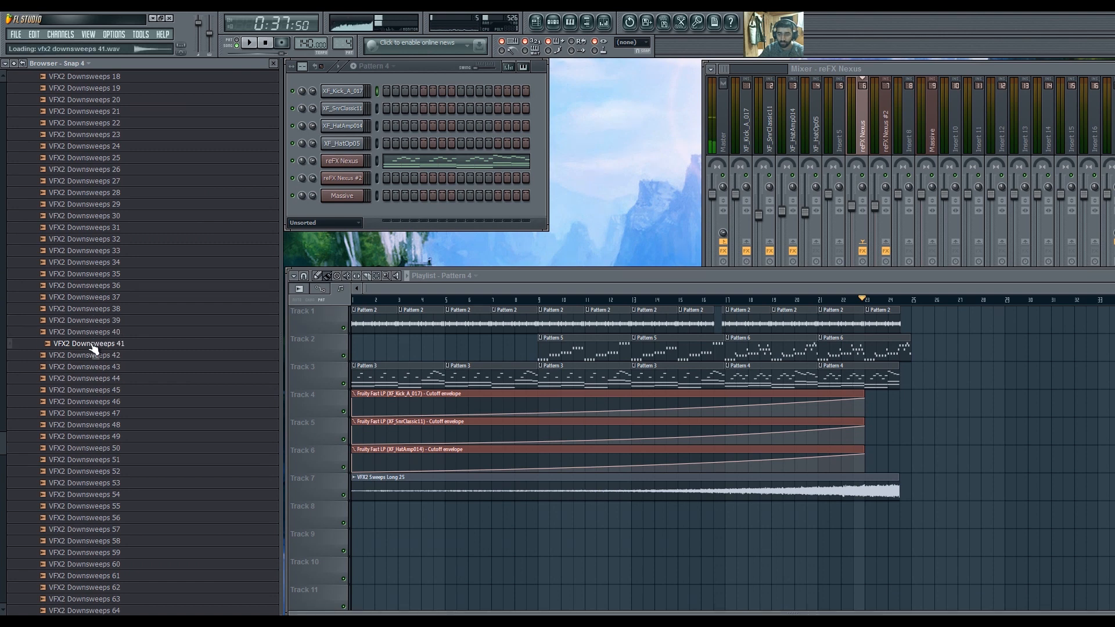
drag(93, 349, 443, 492)
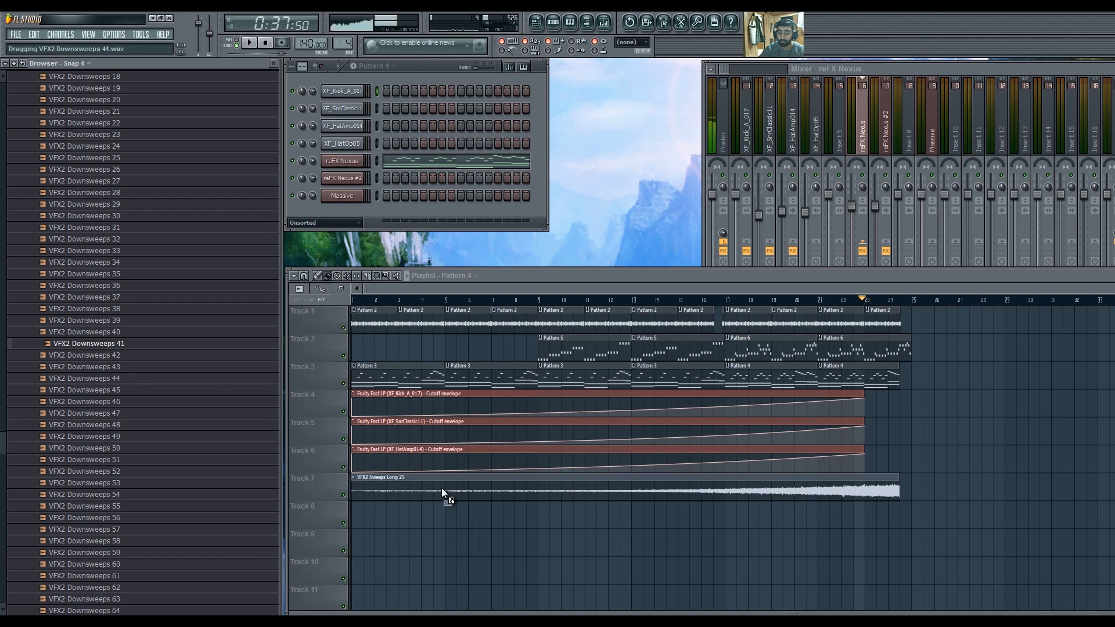
drag(541, 520, 539, 507)
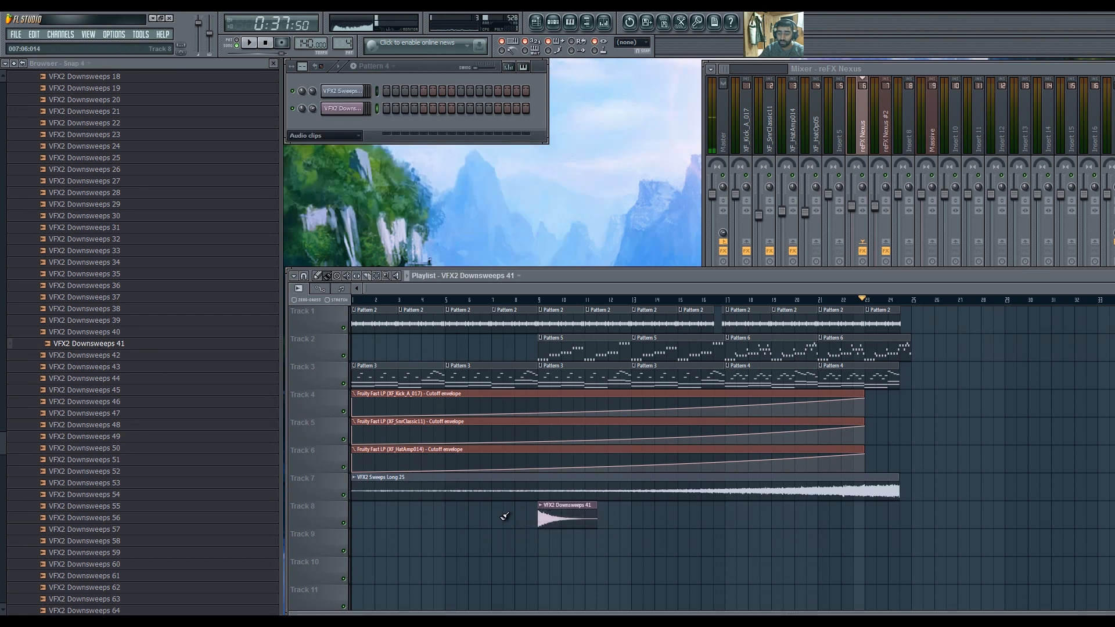
Audition the samples from VFX2 Downsweeps 42 to VFX2 Downsweeps 45.
click(137, 358)
click(121, 367)
click(105, 379)
click(104, 390)
Move the VFX2 Downsweeps 41 clip on Track 8 to bar 17 and play the arrangement from just before bar 17.
click(514, 300)
key(space)
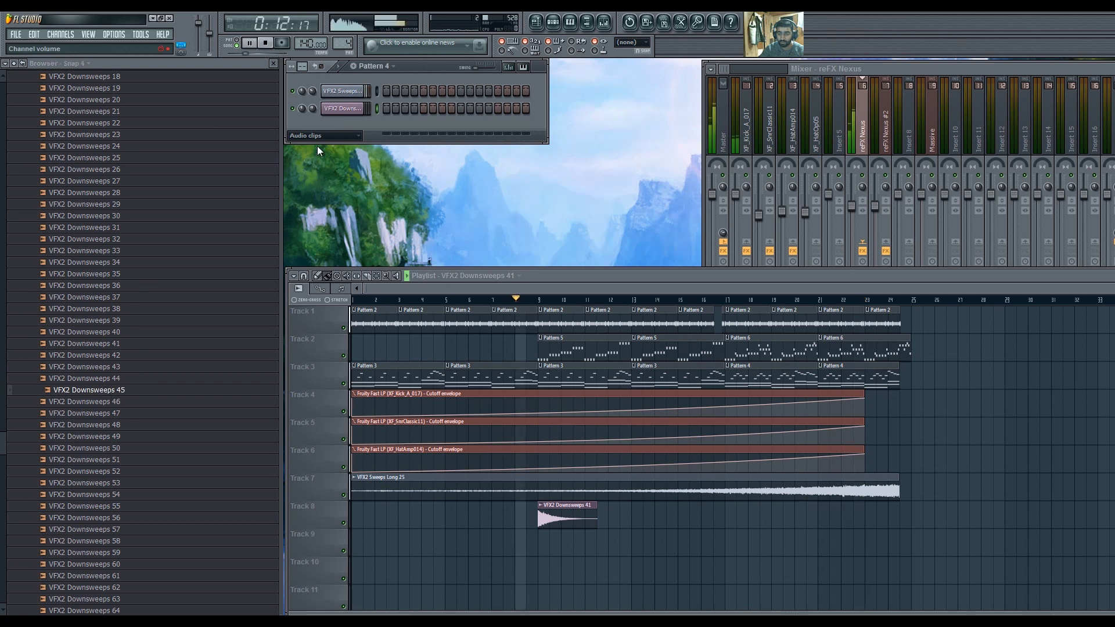
key(space)
key(space)
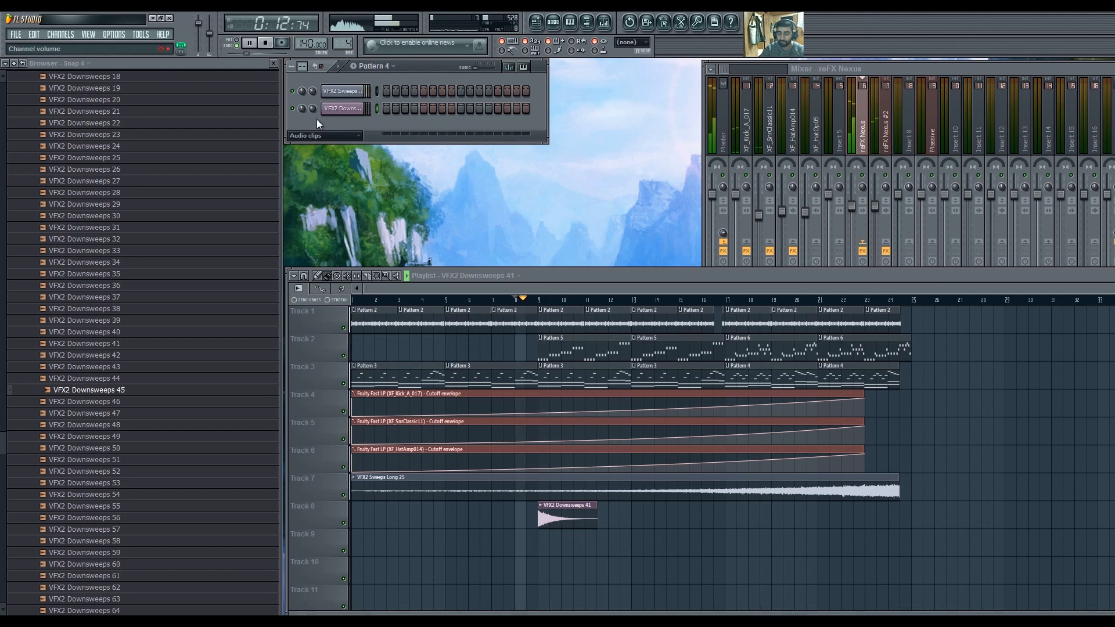
drag(552, 521, 736, 518)
scroll(224, 117, up, 15)
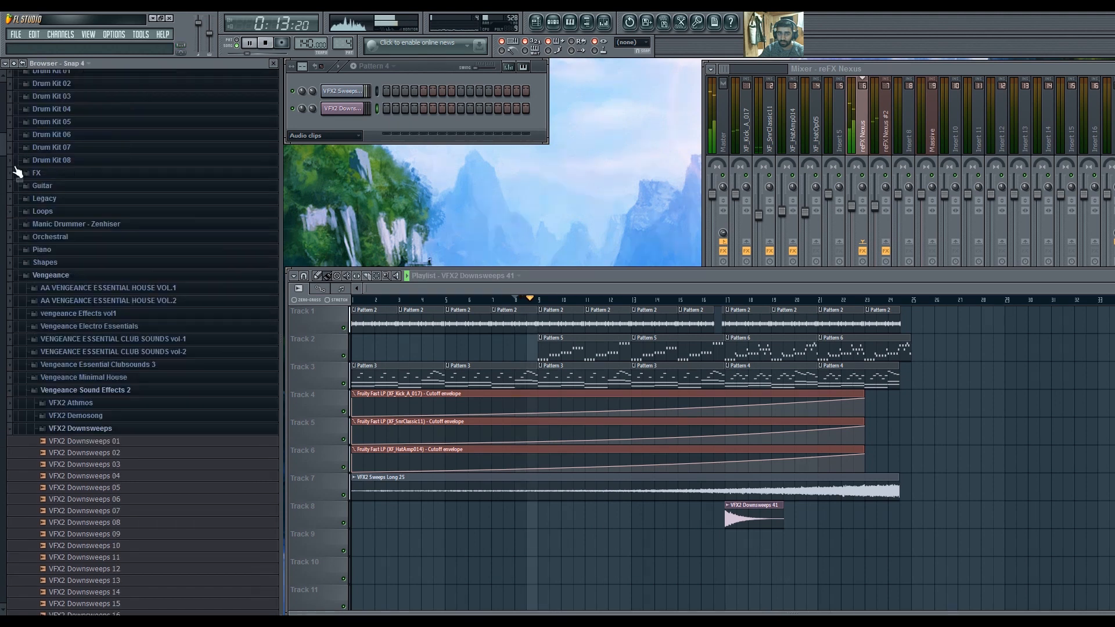
click(704, 301)
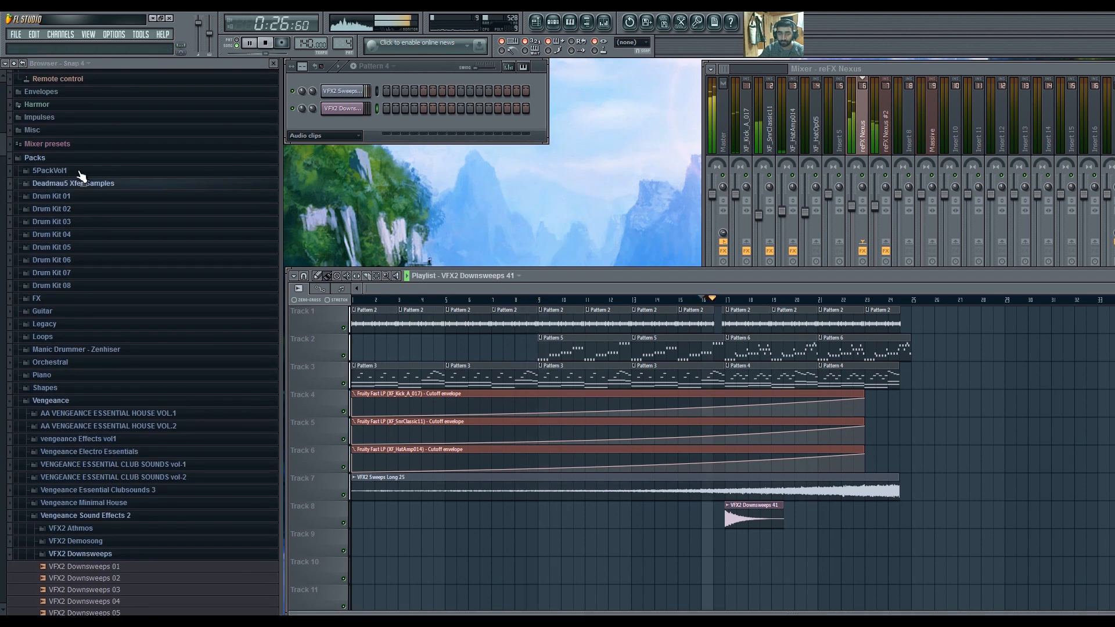
Collapse the VFX2 Downsweeps folder inside Vengeance Sound Effects 2.
click(119, 516)
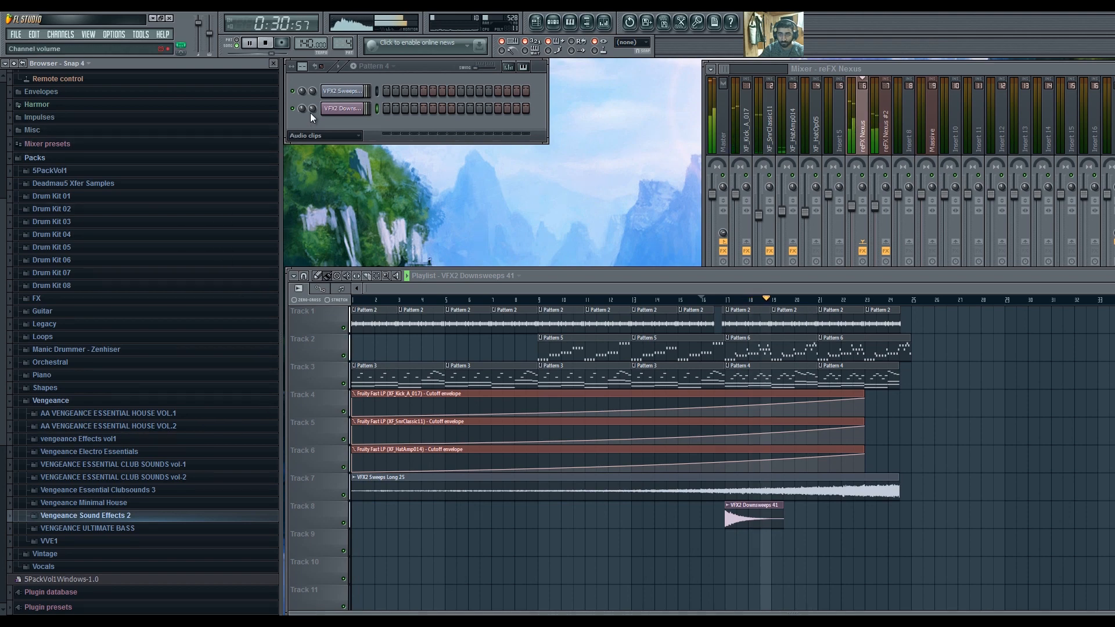
click(113, 516)
scroll(112, 517, down, 8)
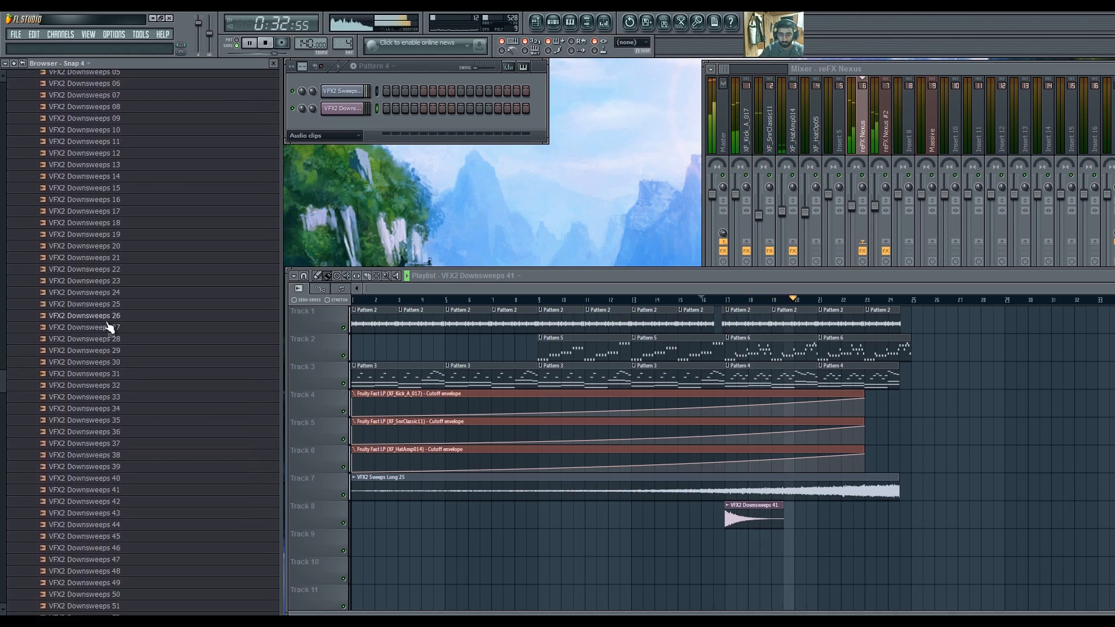
scroll(111, 326, up, 4)
click(111, 270)
scroll(115, 292, up, 4)
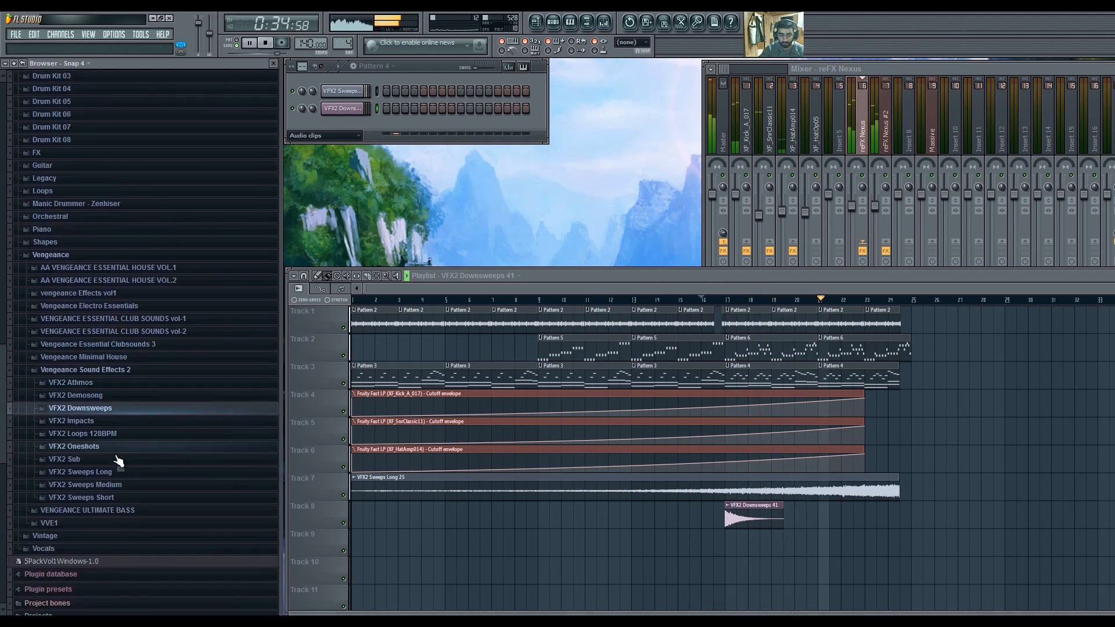
Open the VFX2 Impacts folder, place VFX2 Impacts 33 on Track 8 at bar 25, and set its channel volume to about 57%.
click(110, 424)
scroll(111, 418, down, 4)
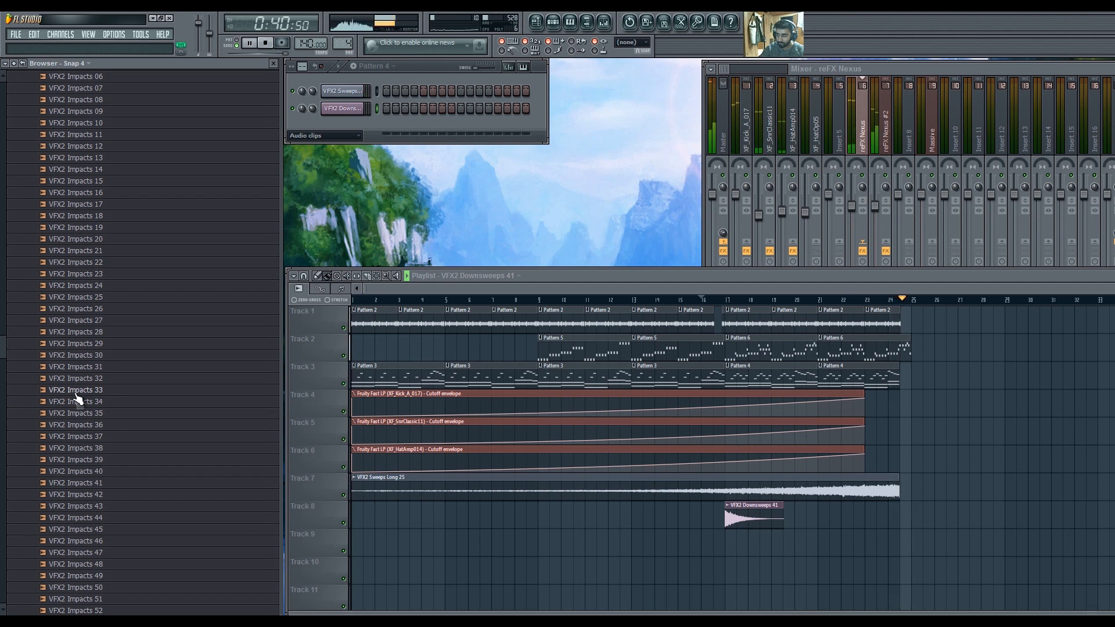
key(space)
drag(76, 395, 913, 511)
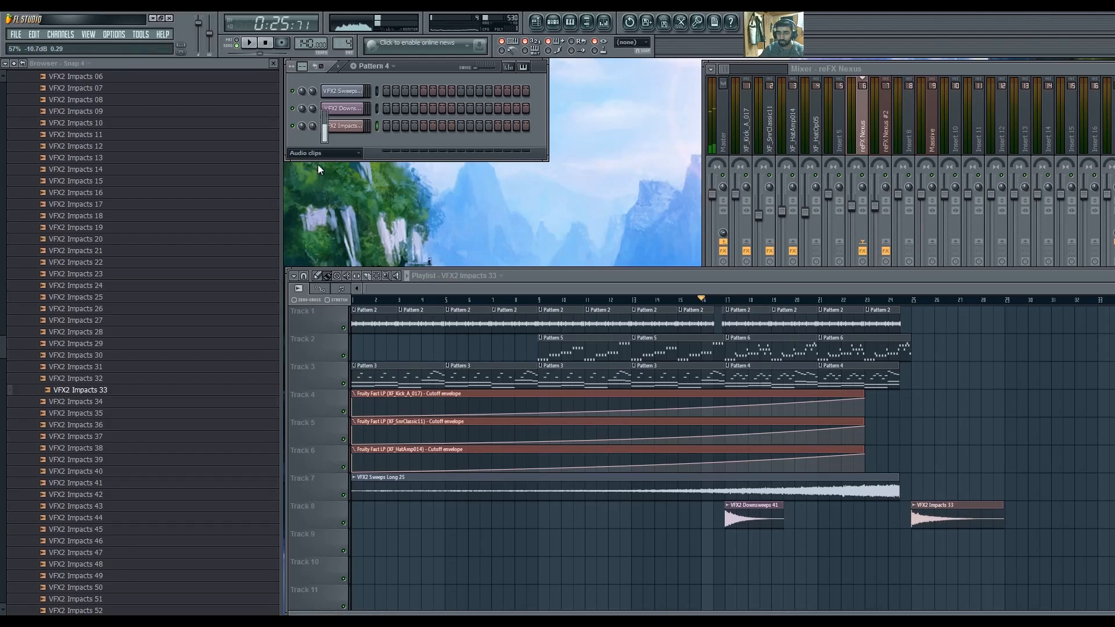
click(273, 63)
drag(459, 290, 562, 292)
key(space)
key(space)
key(F7)
key(alt+F8)
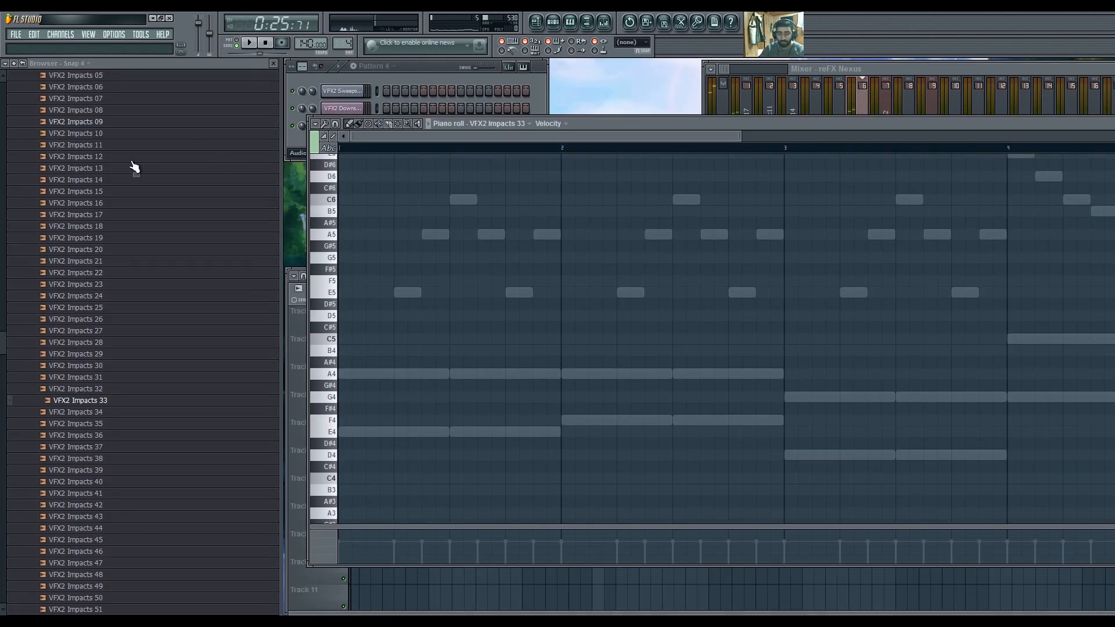
Collapse the VFX2 Impacts folder and close the piano roll.
scroll(148, 306, up, 10)
click(148, 306)
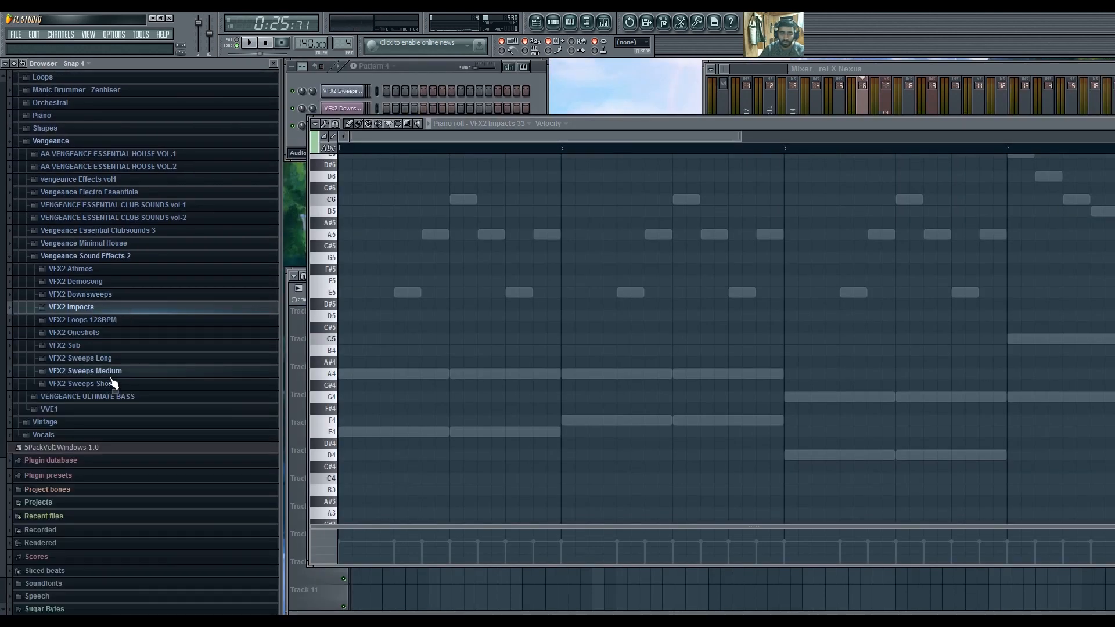
drag(926, 127, 869, 158)
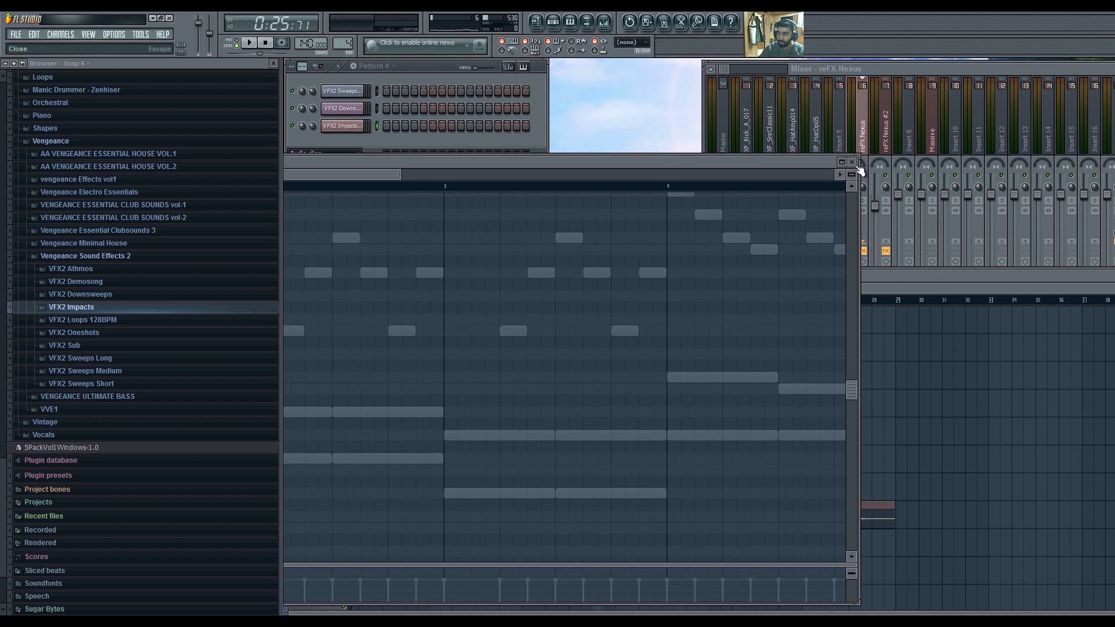
click(852, 162)
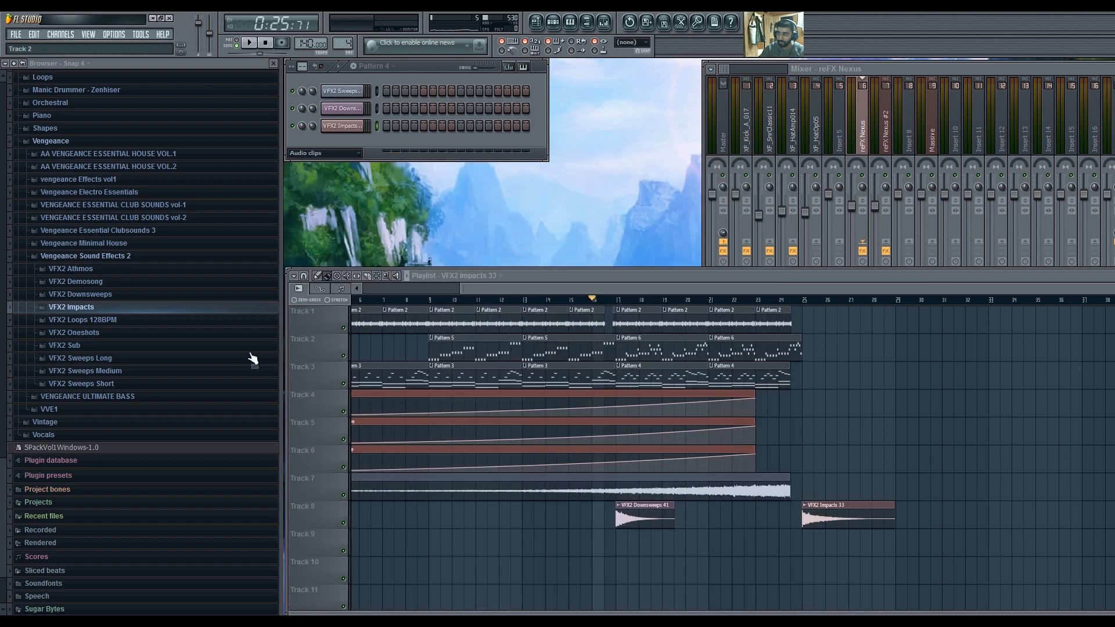
Audition a sample from VFX2 Sweeps Short, close that folder, and browse the VFX2 Sweeps Medium samples.
click(112, 386)
click(120, 324)
scroll(115, 305, up, 5)
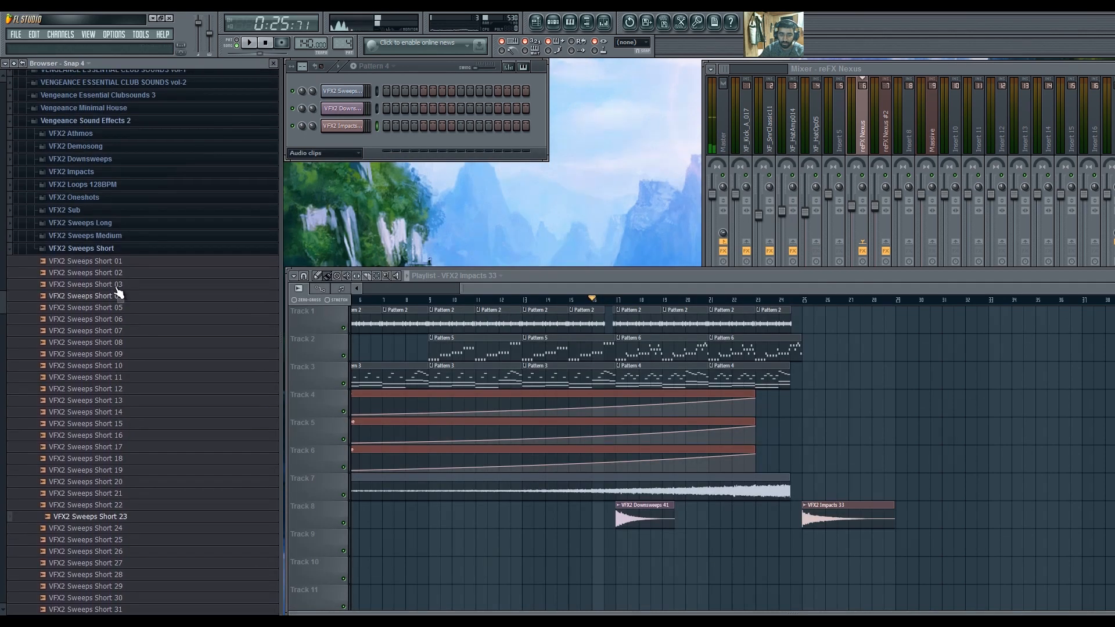
click(128, 248)
click(120, 355)
click(124, 333)
Place VFX2 Sweeps Medium 21 in the playlist and move it to Track 6 so that it ends at bar 25.
drag(108, 329, 765, 518)
scroll(766, 518, up, 3)
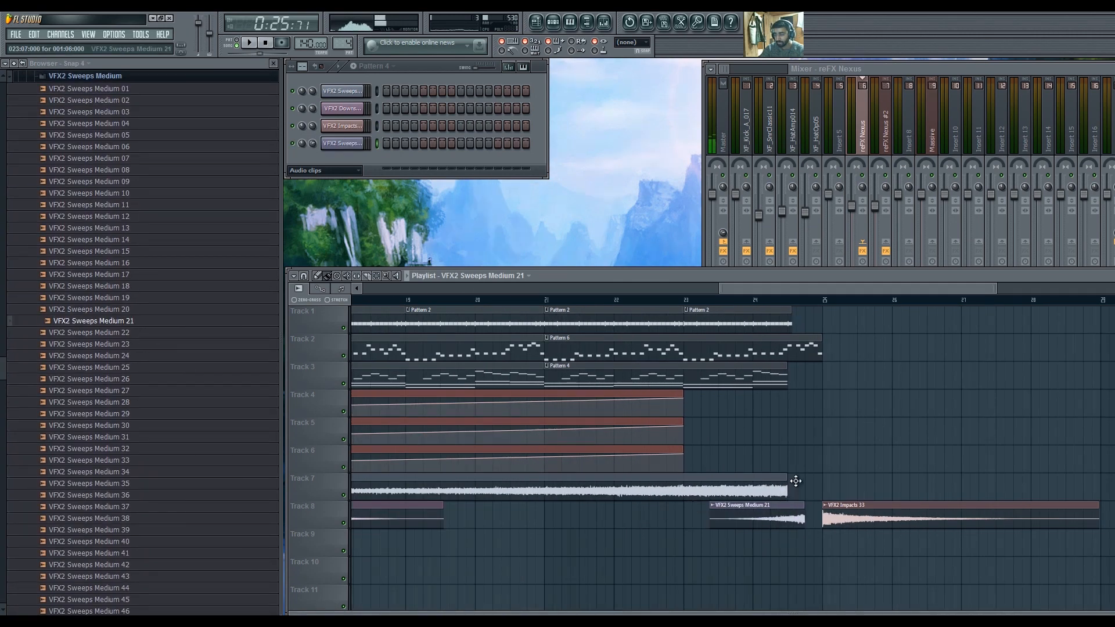
drag(796, 481, 798, 462)
scroll(823, 468, up, 3)
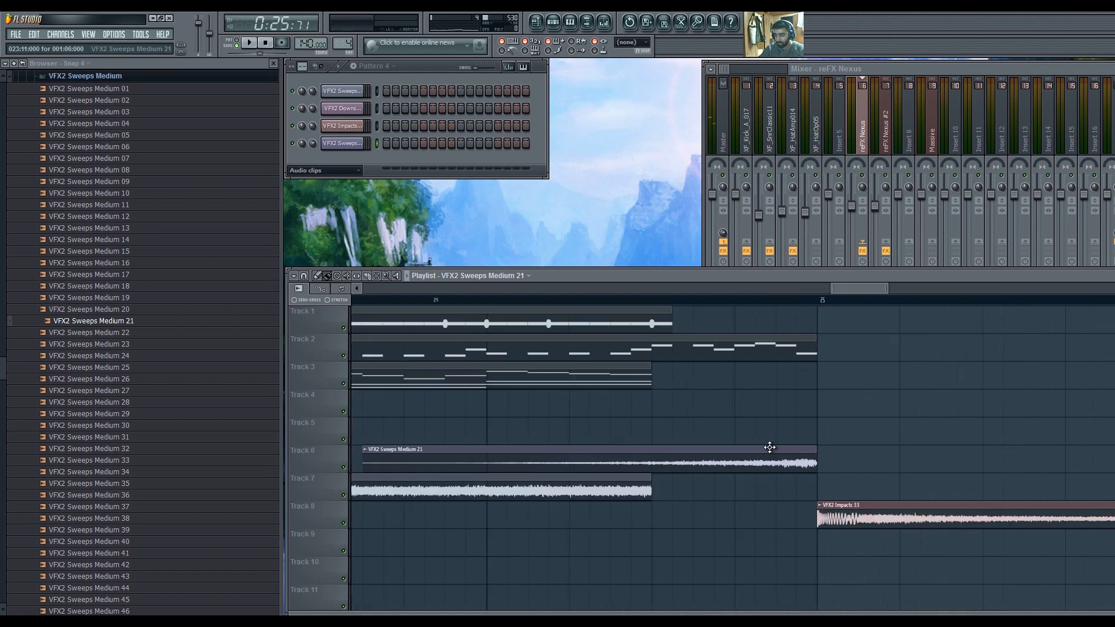
Lower the VFX2 Sweeps Medium 21 channel volume to about 43%, checking it in playback from bar 23, and hide the browser.
drag(312, 143, 318, 154)
click(530, 300)
key(space)
scroll(586, 322, down, 3)
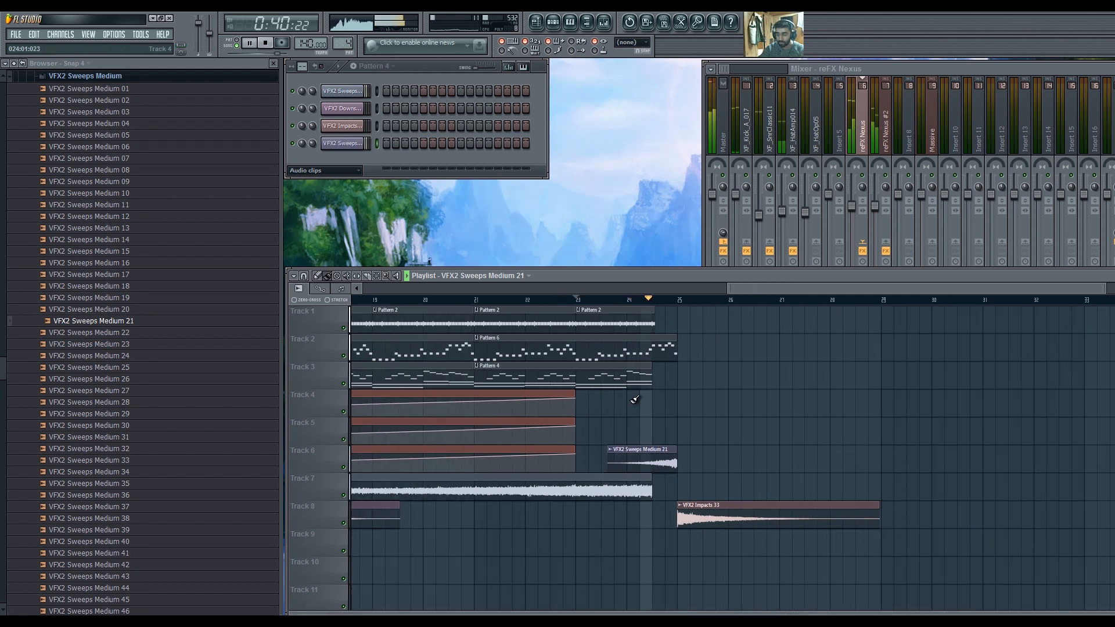
scroll(637, 430, down, 2)
key(space)
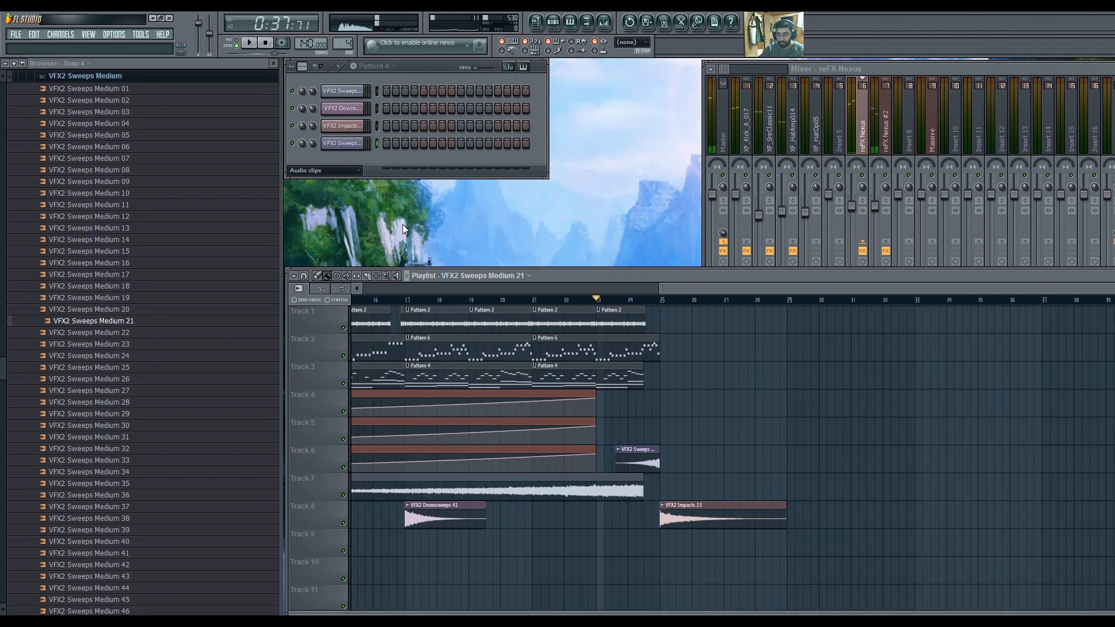
click(315, 148)
key(space)
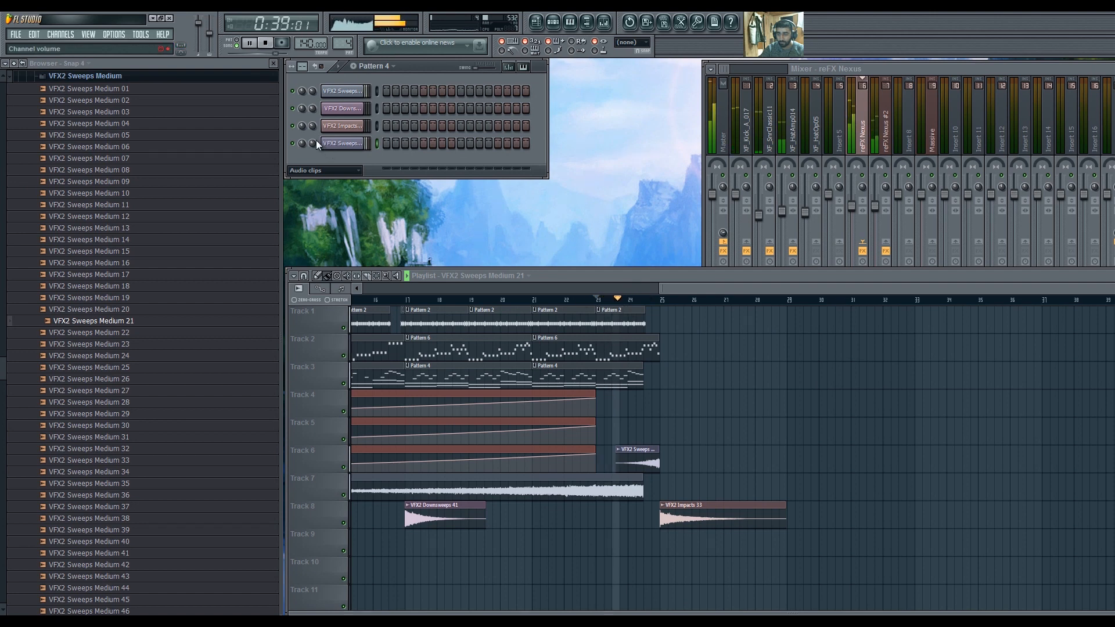
click(273, 64)
key(space)
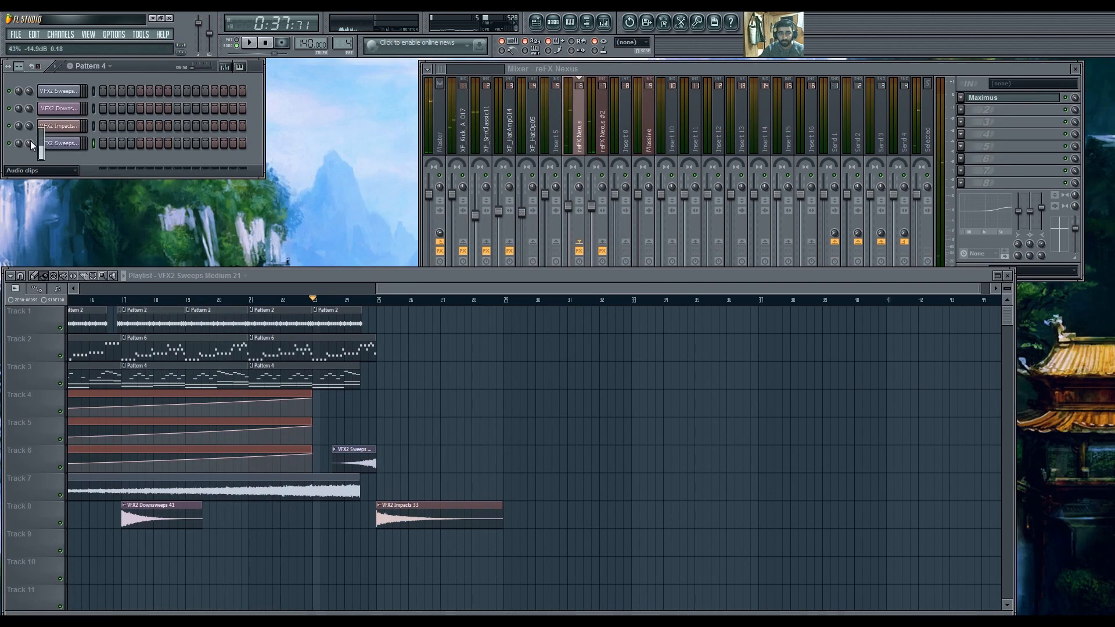
Paint three Pattern 1 clips on Track 1 from bar 25 to bar 37 and play the transition from bar 23.
key(1)
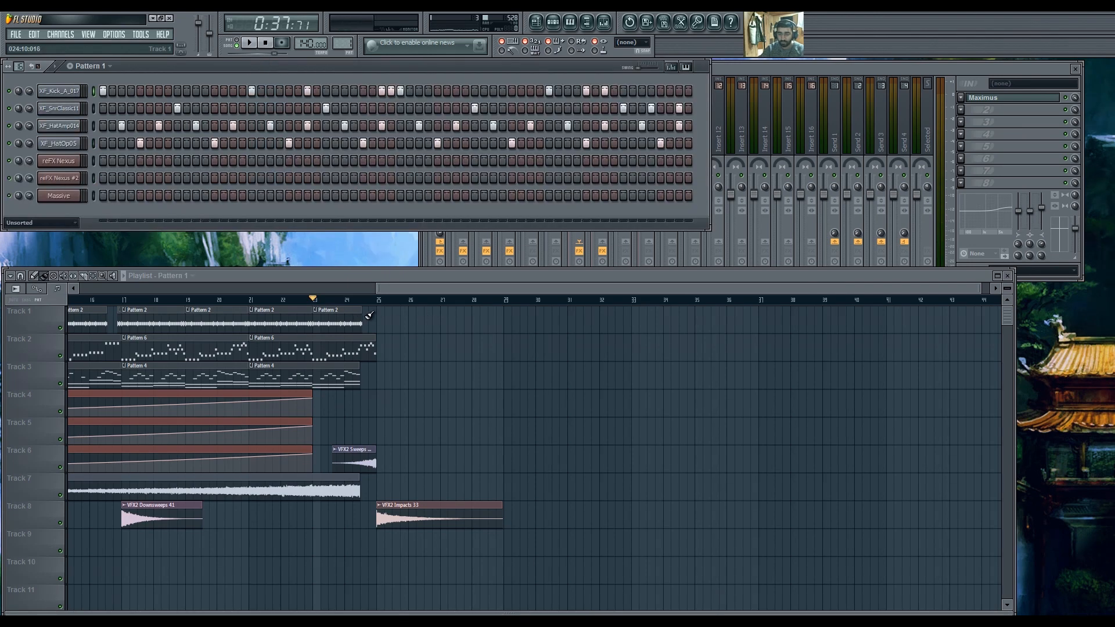
drag(379, 315, 639, 323)
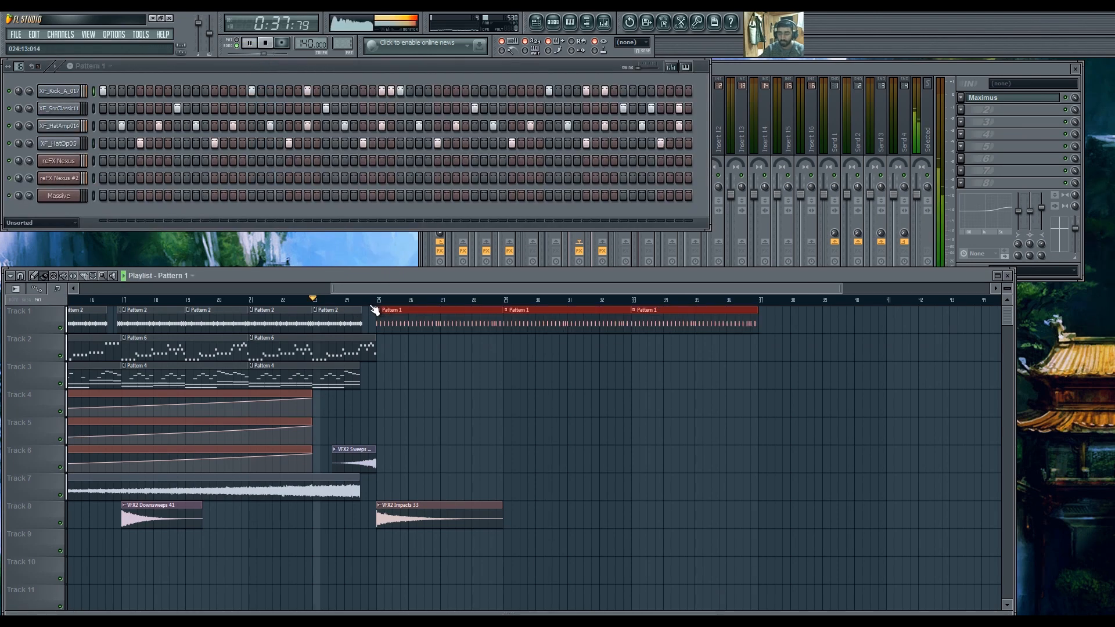
scroll(403, 344, down, 2)
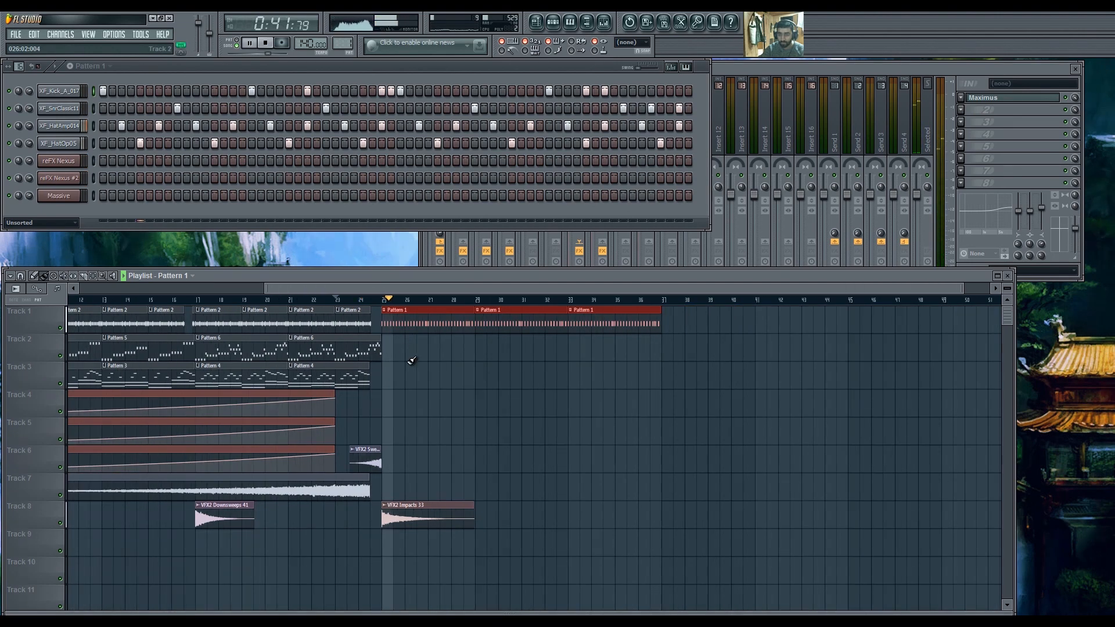
scroll(403, 353, up, 1)
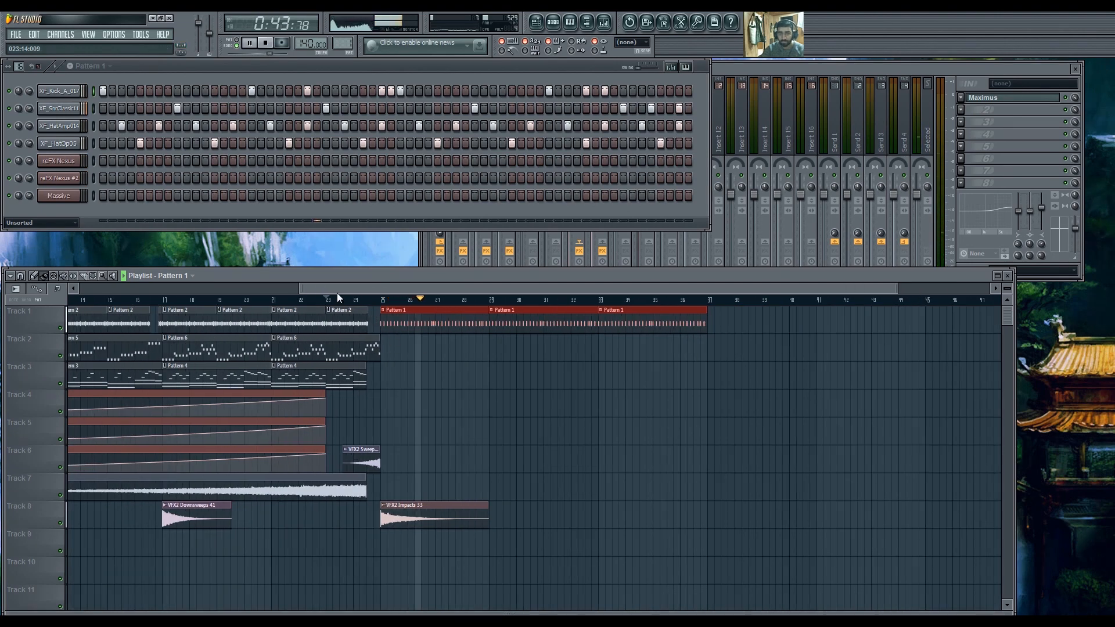
key(space)
Show the browser, collapse the Vengeance Sound Effects 2 and Vengeance folders, and hide the browser again.
key(F9)
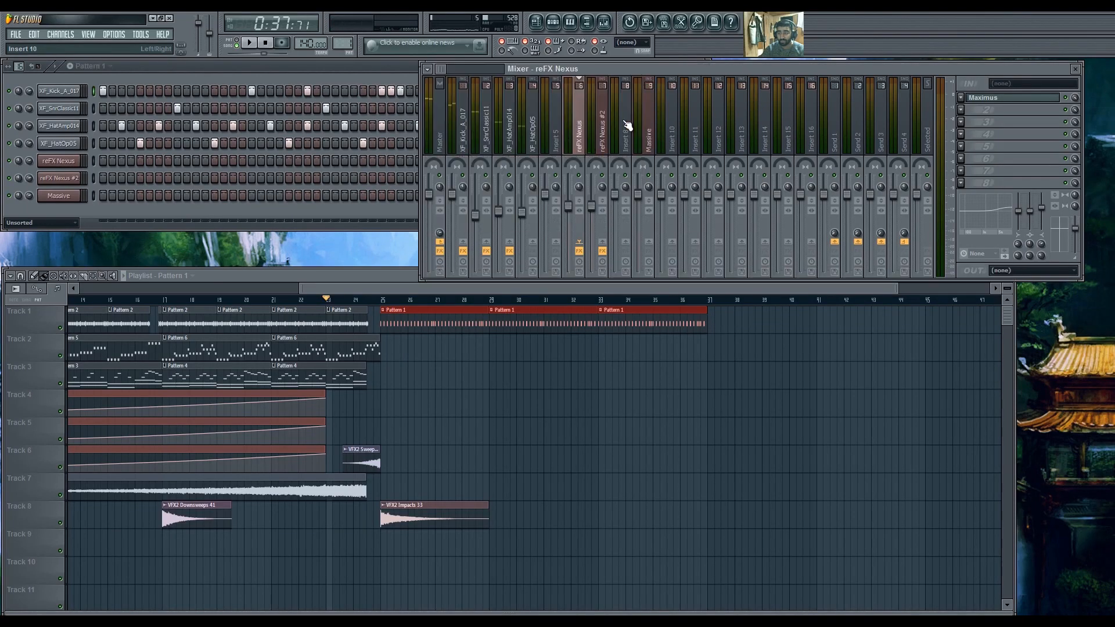
click(318, 224)
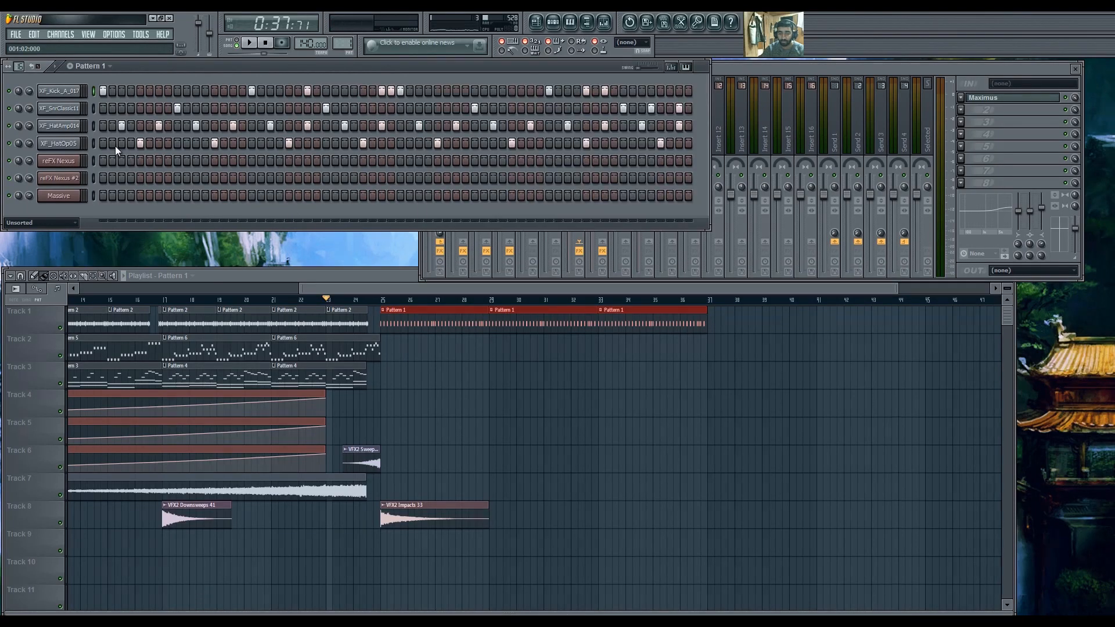
key(alt+F8)
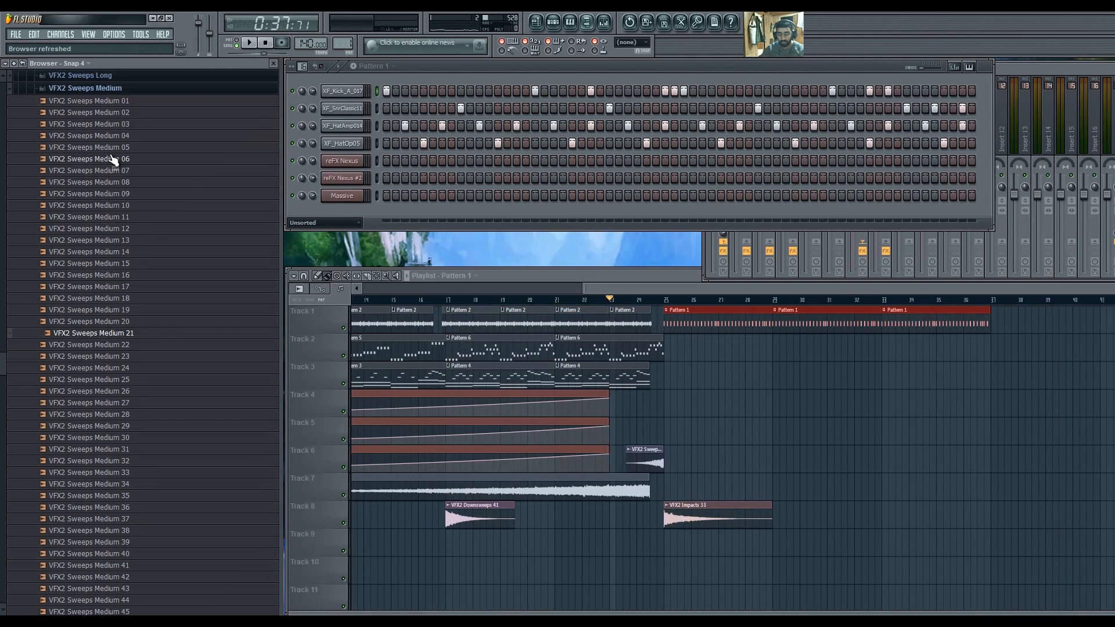
click(60, 96)
scroll(78, 265, up, 1)
click(72, 369)
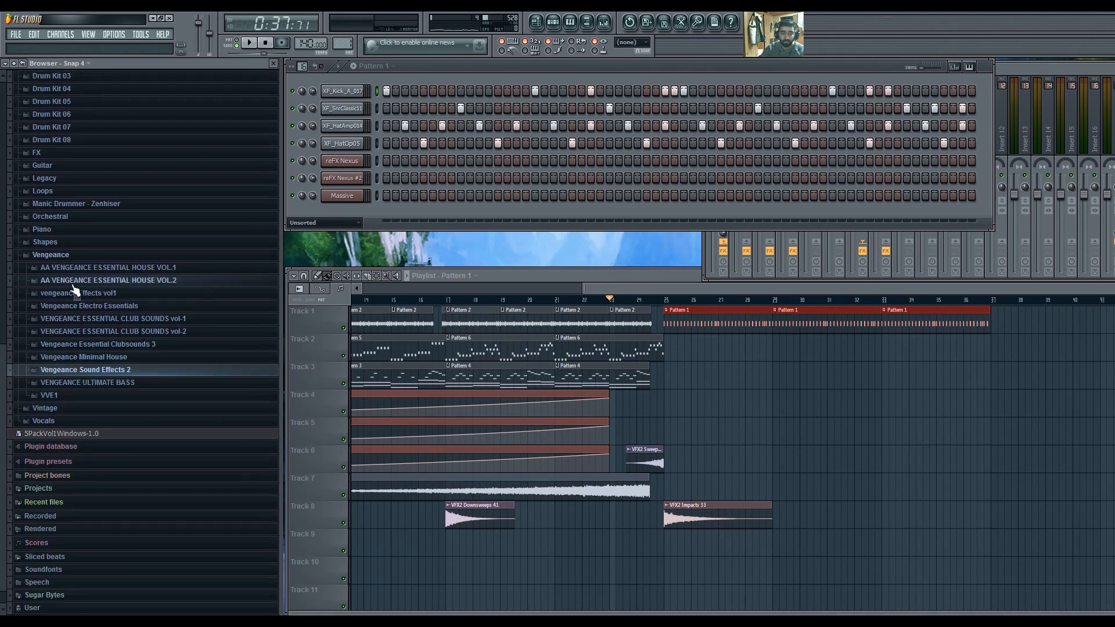
click(75, 254)
key(F7)
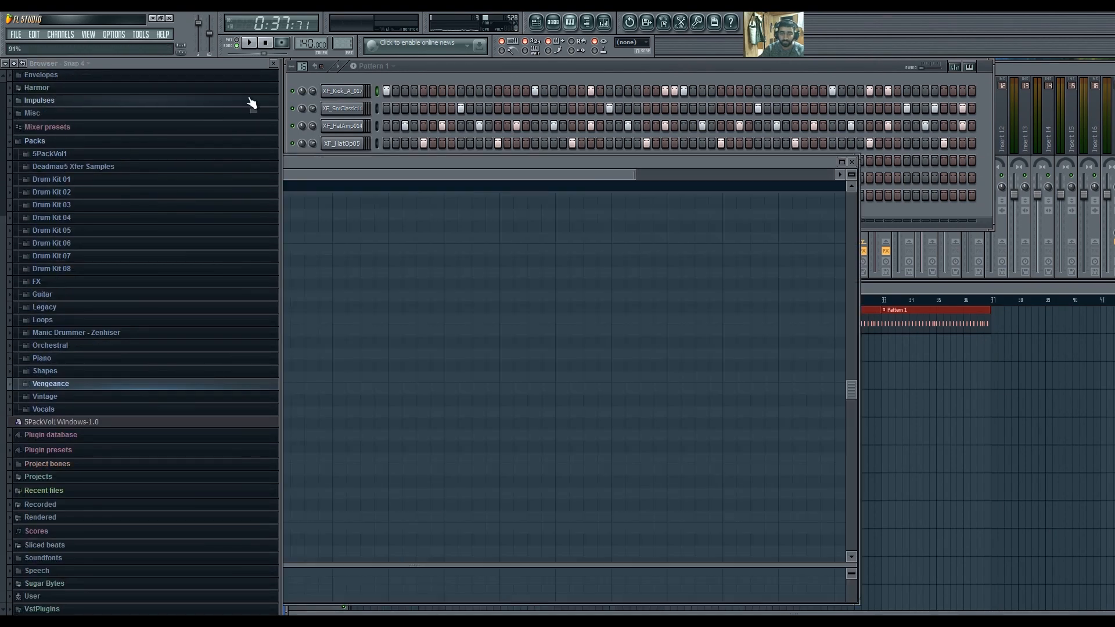
key(F7)
key(alt+F8)
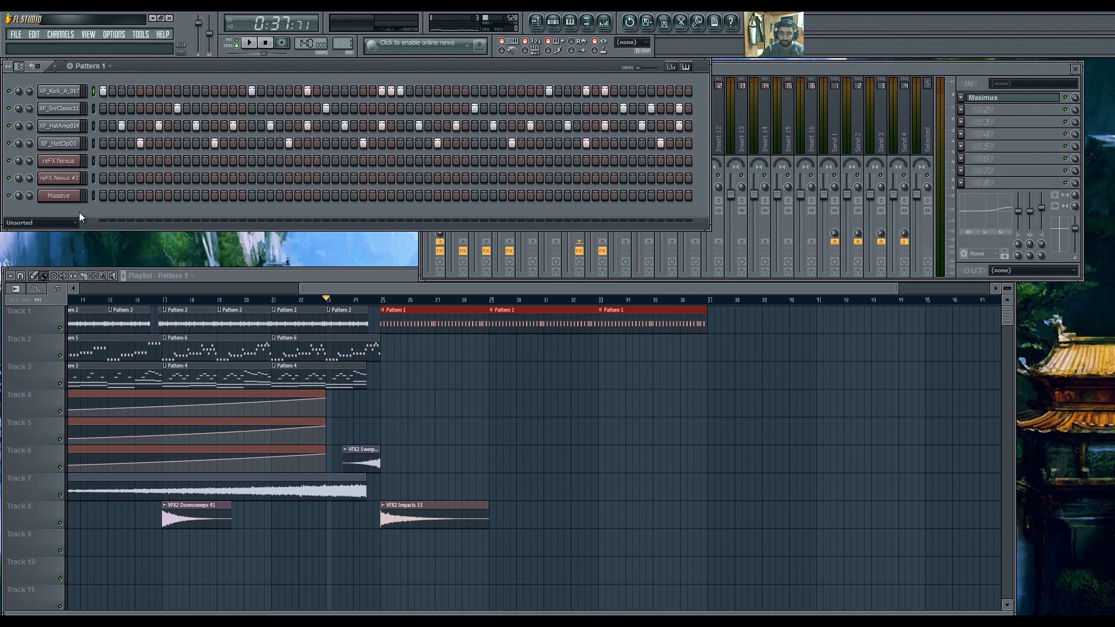
Switch to Pattern 7 and open the Massive channel's plugin interface.
key(5)
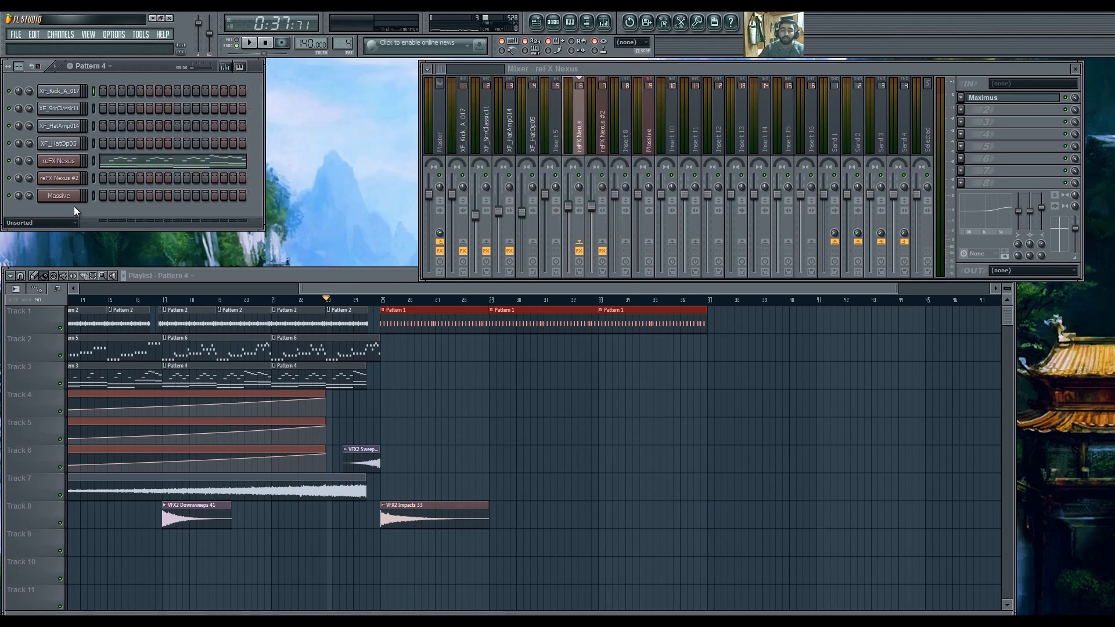
key(7)
click(69, 198)
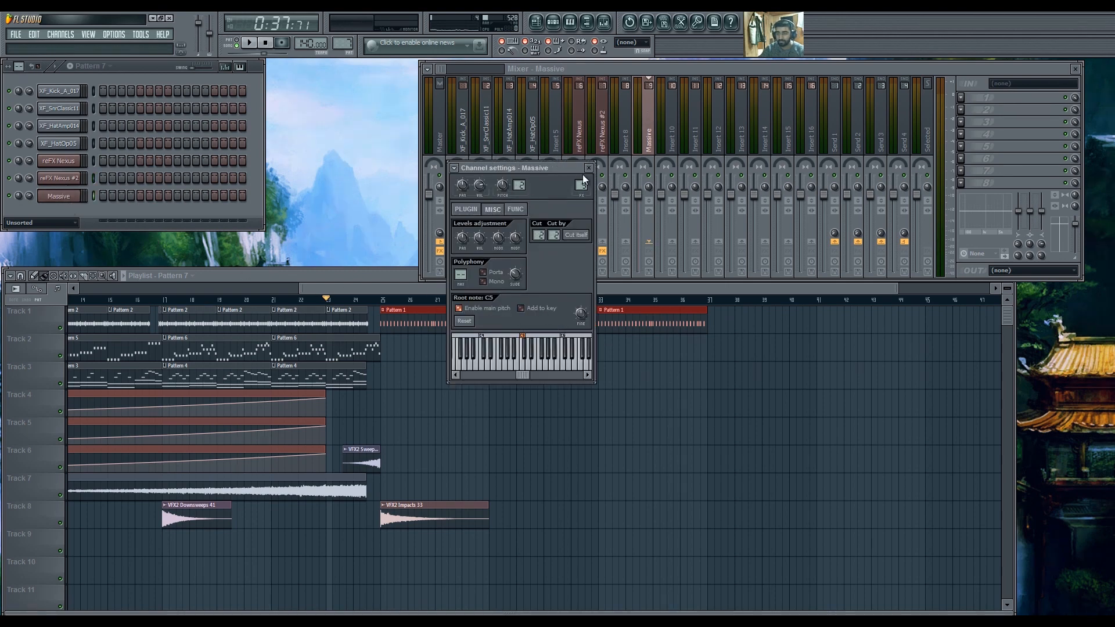
click(467, 210)
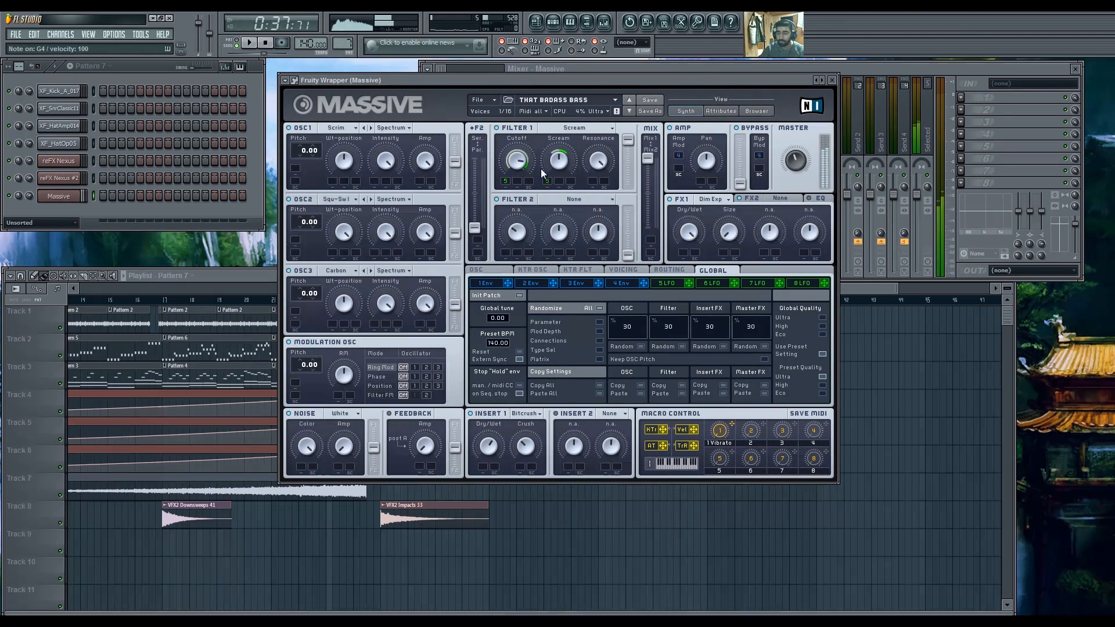
Load the NUCLEAR LEAD preset in Massive and try it out with a few notes.
click(481, 100)
mouse_move(507, 118)
click(558, 123)
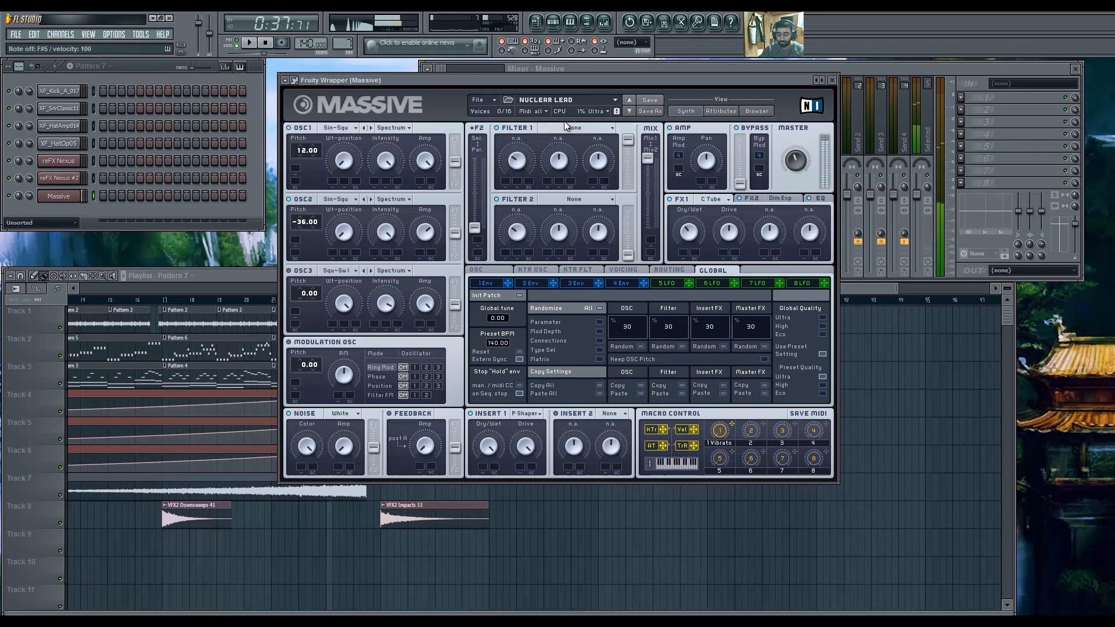
key(c)
key(m)
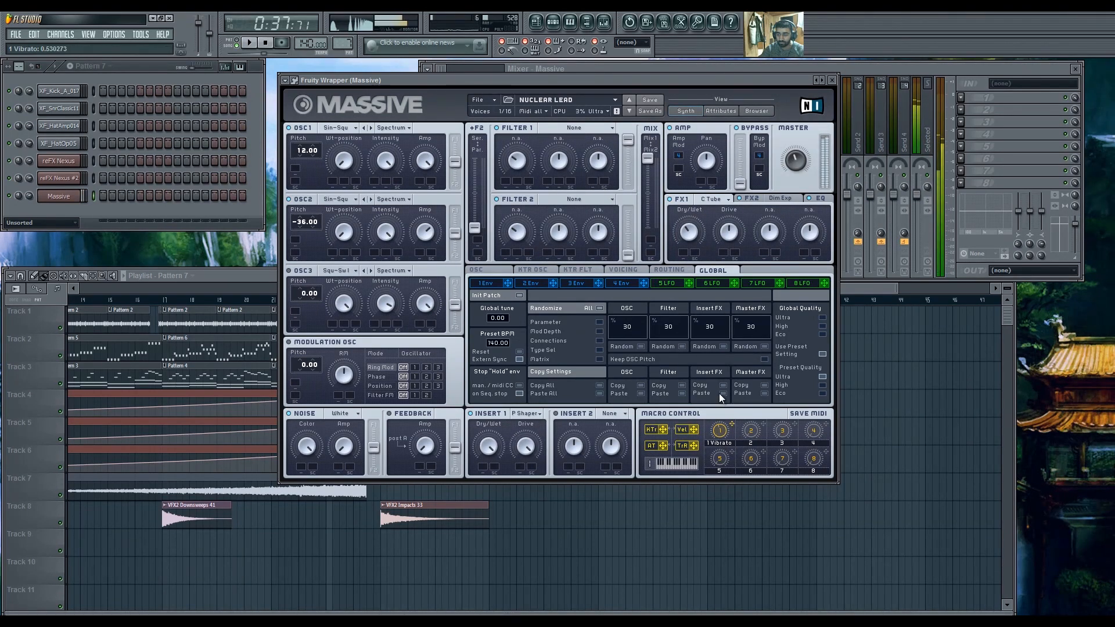
Reopen the Massive plugin window, load the zomboinen preset from the recent files and try it with several notes.
click(833, 81)
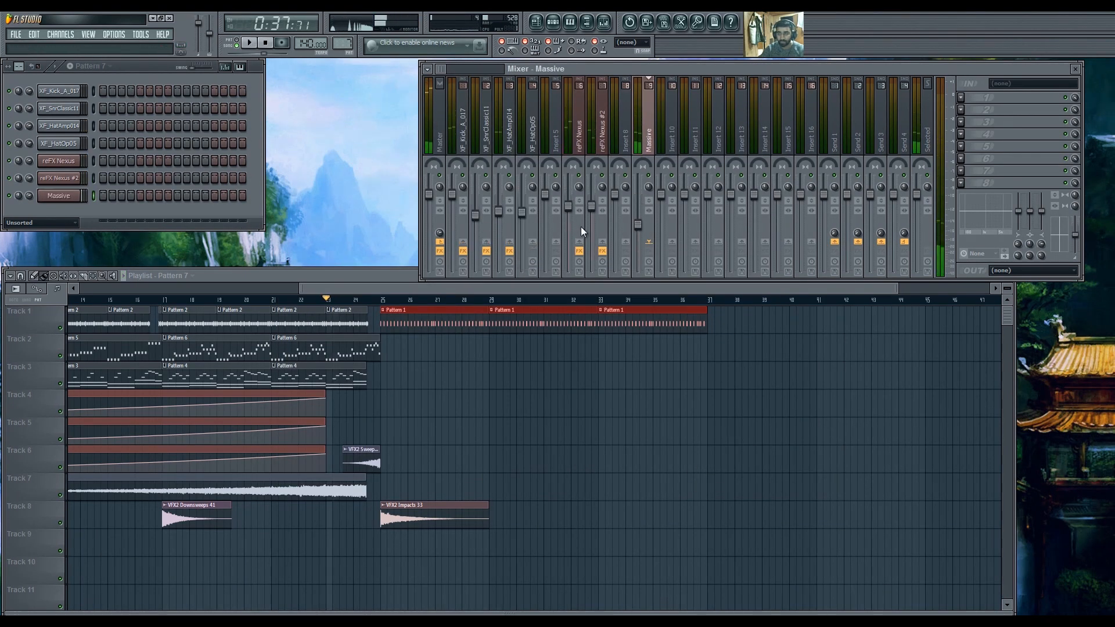
click(67, 198)
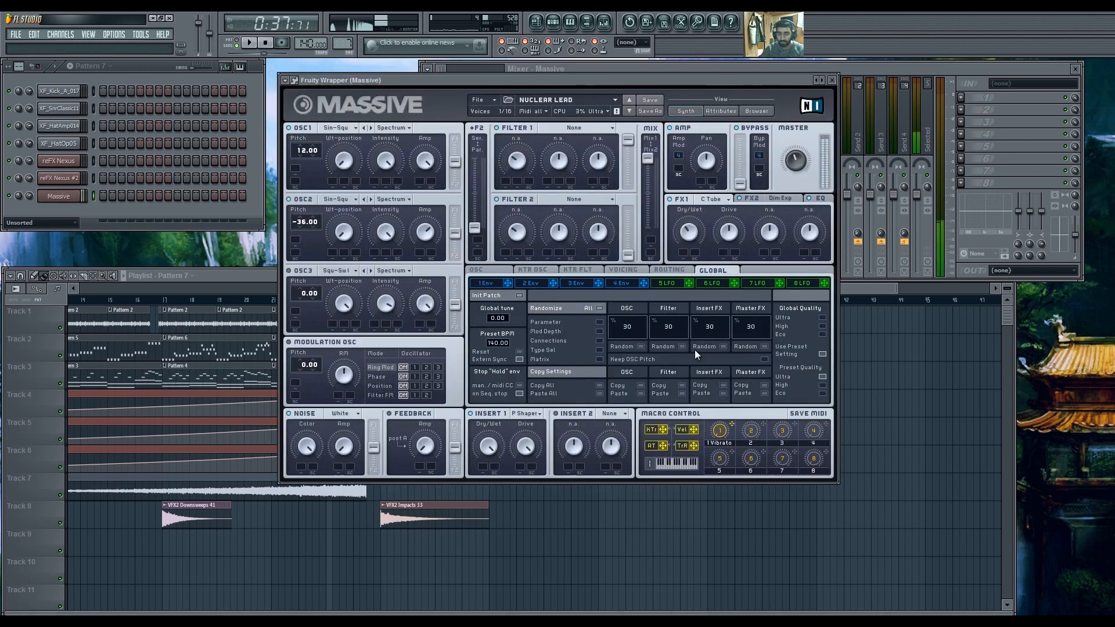
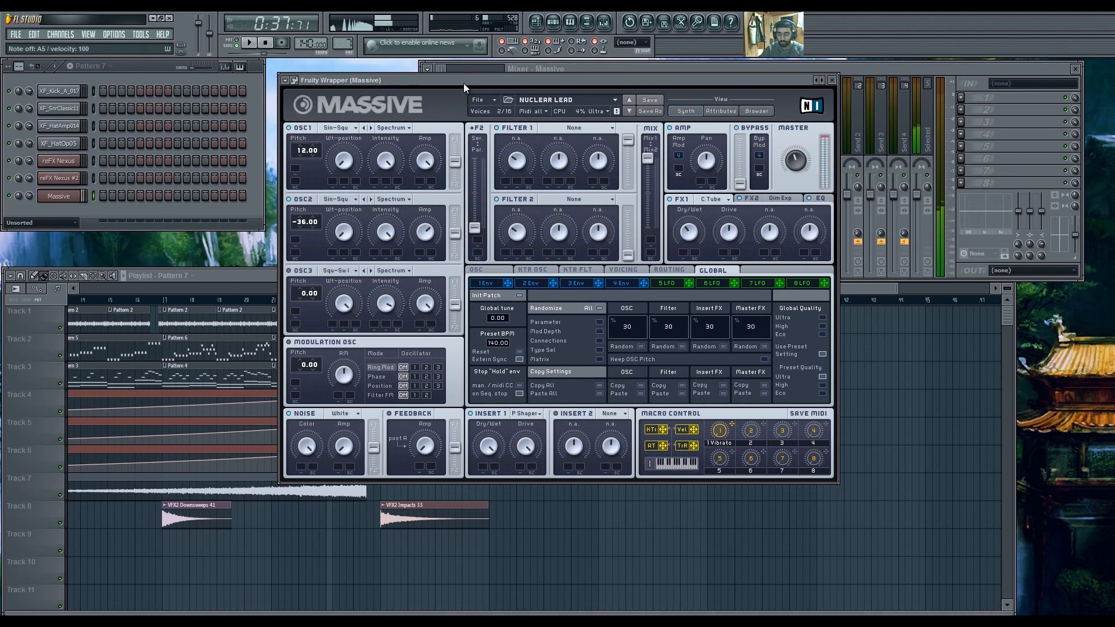
click(478, 100)
mouse_move(500, 114)
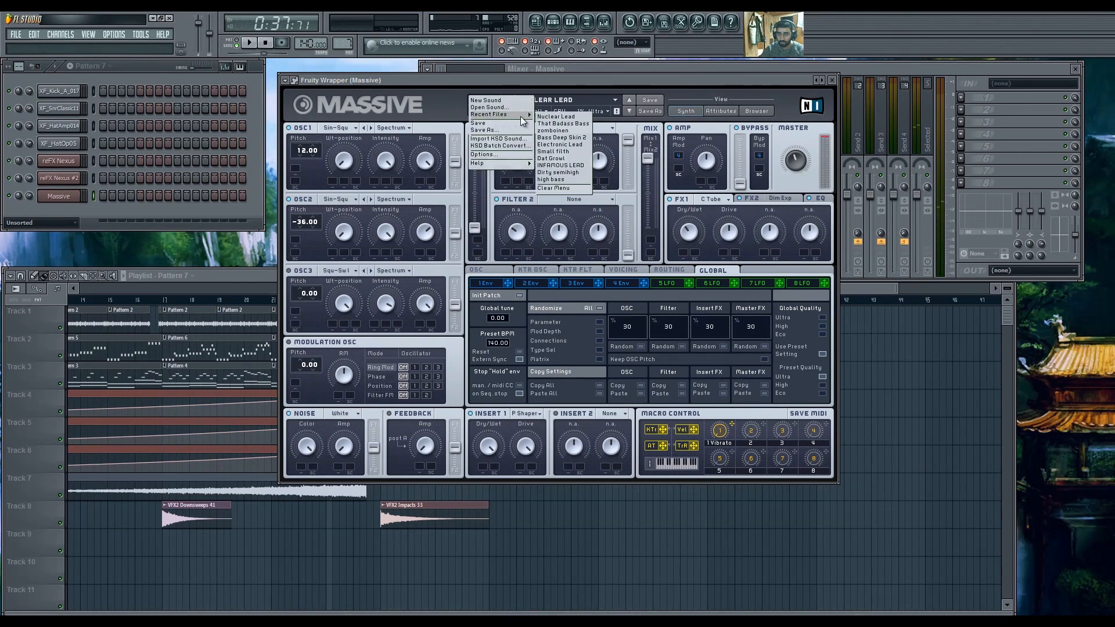
click(567, 130)
key(m)
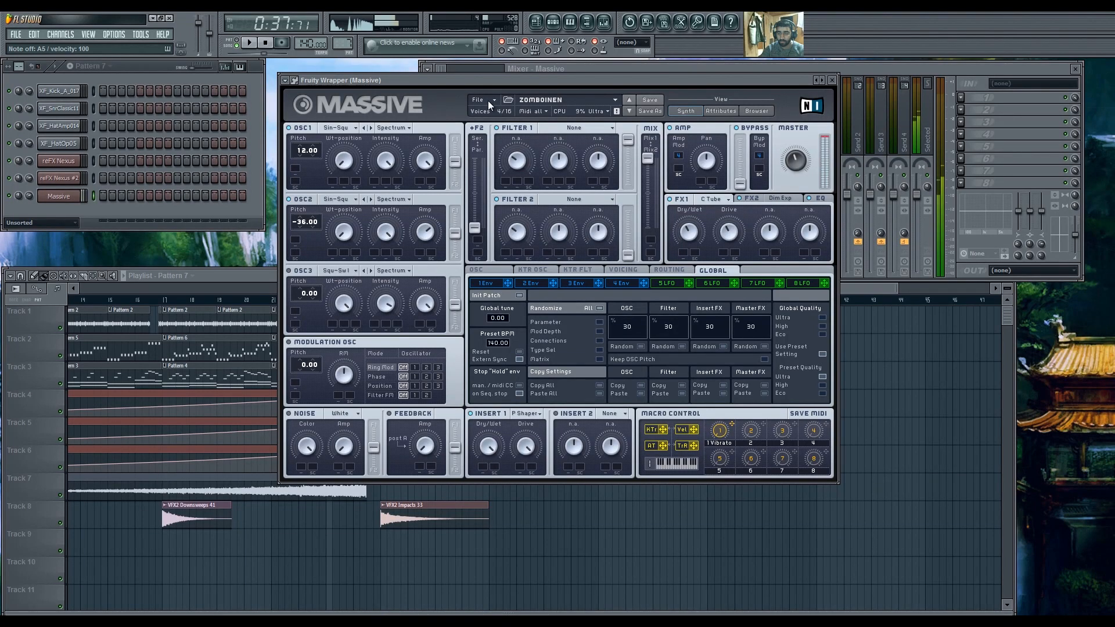
key(n)
key(m)
key(v)
key(n)
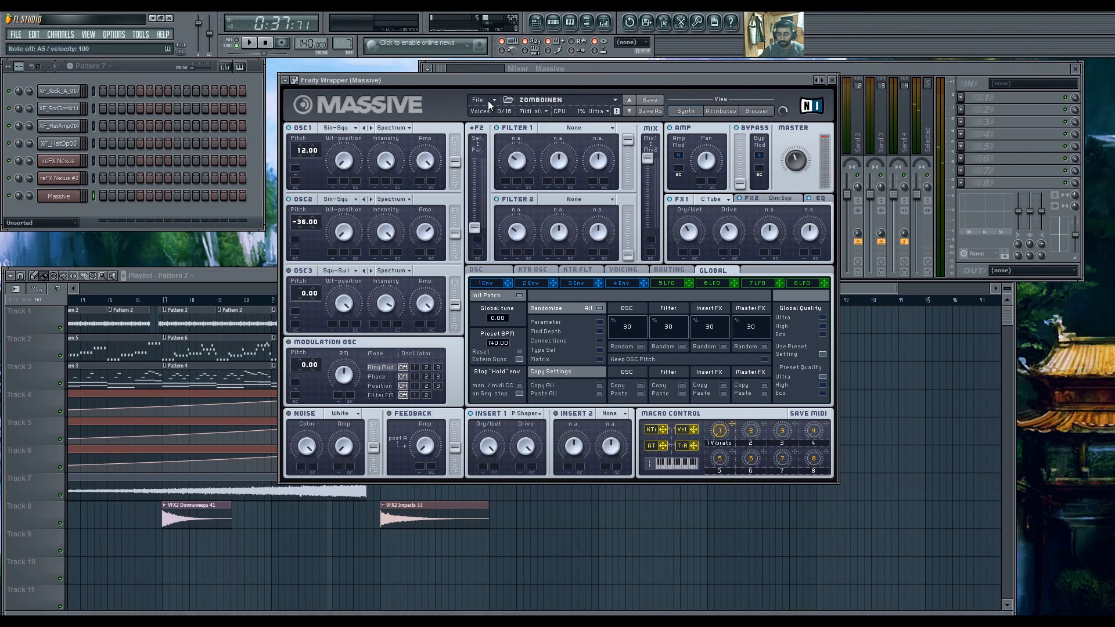
key(n)
key(n)
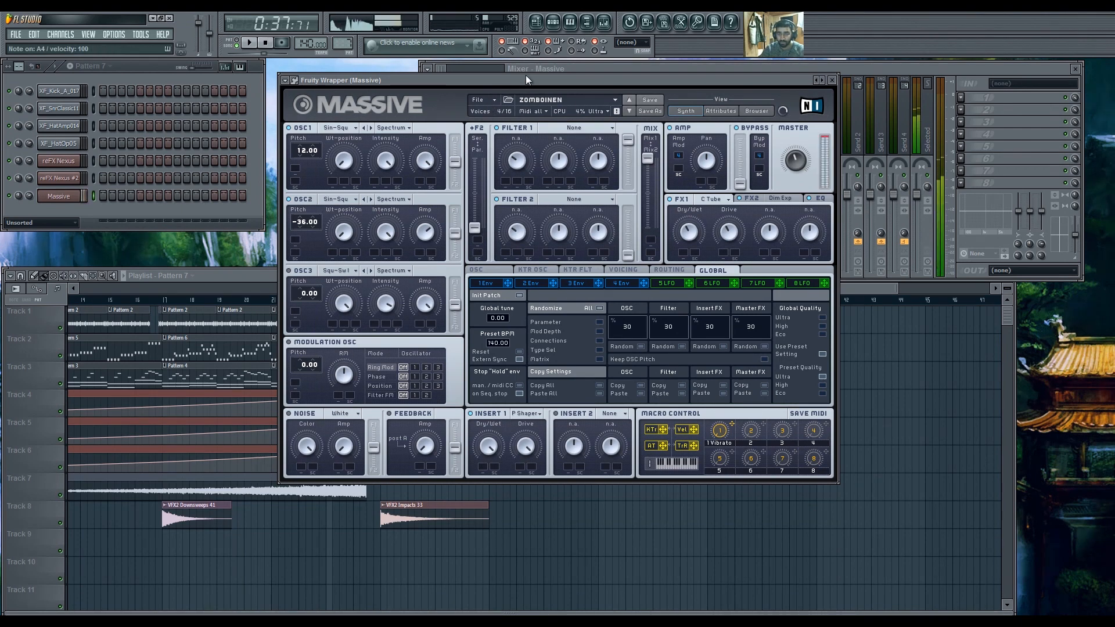
key(m)
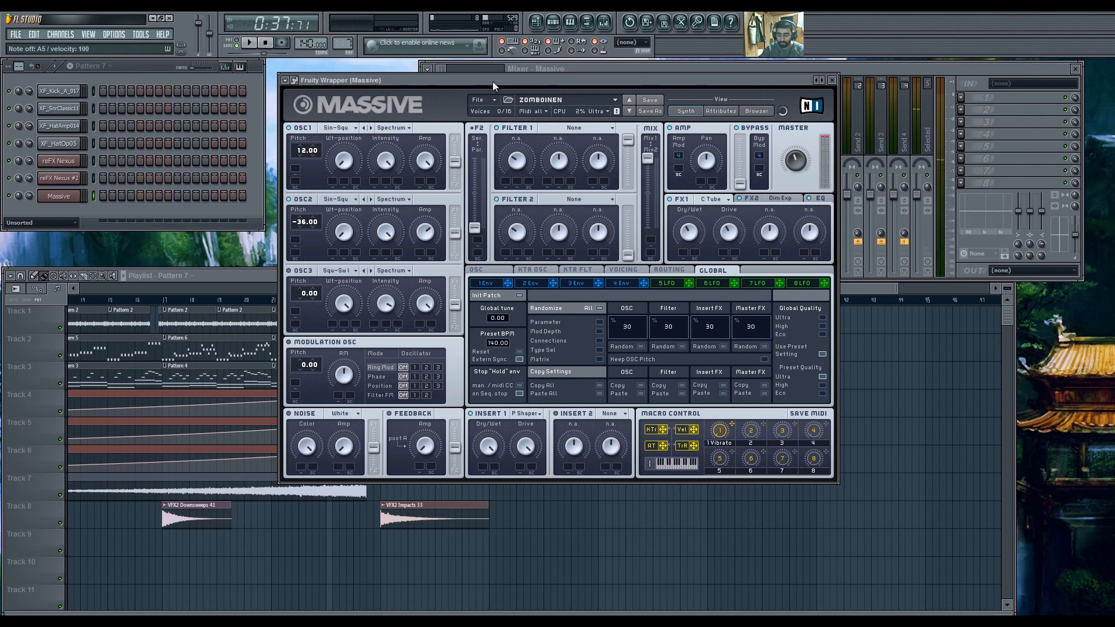
key(n)
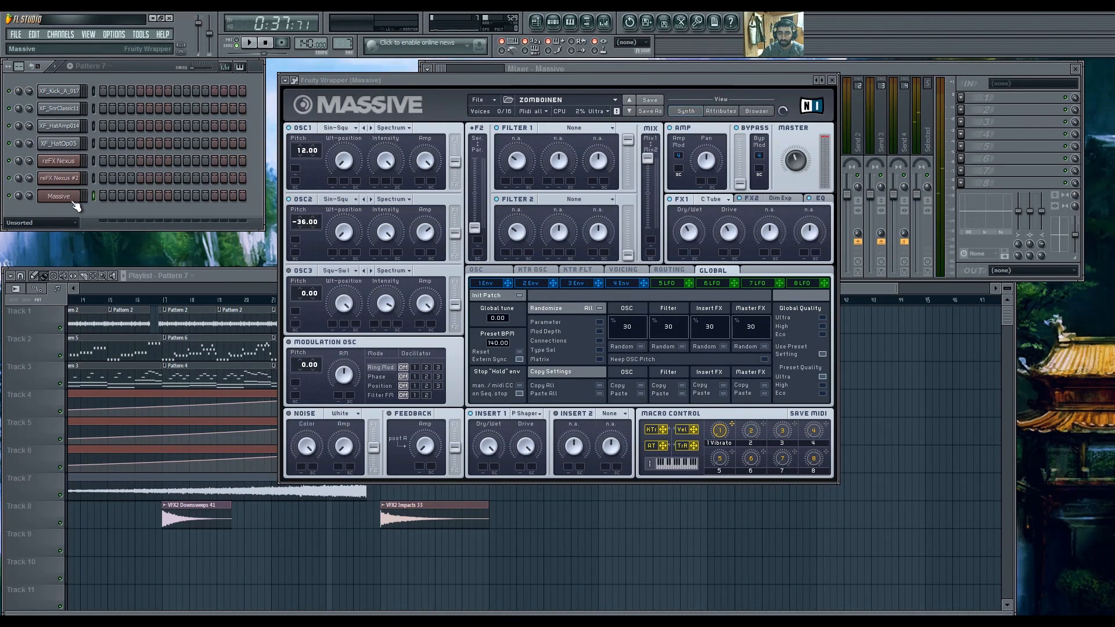
Load the Electronic Lead preset from the recent files, audition it with notes and inspect its modulator 5 performer curves.
click(481, 100)
mouse_move(500, 114)
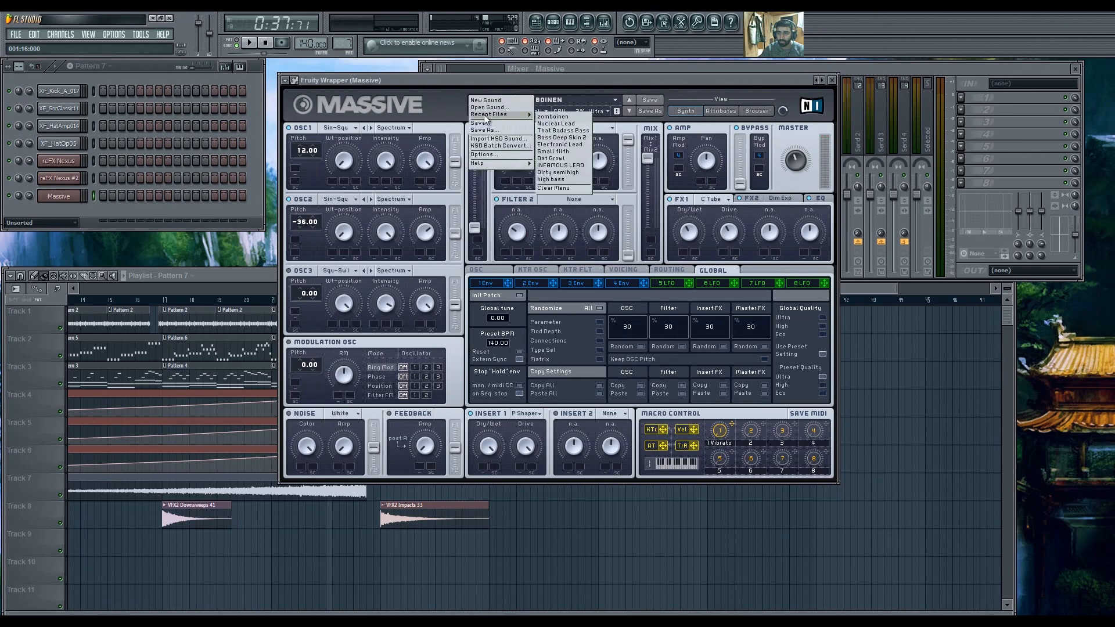
click(569, 144)
key(n)
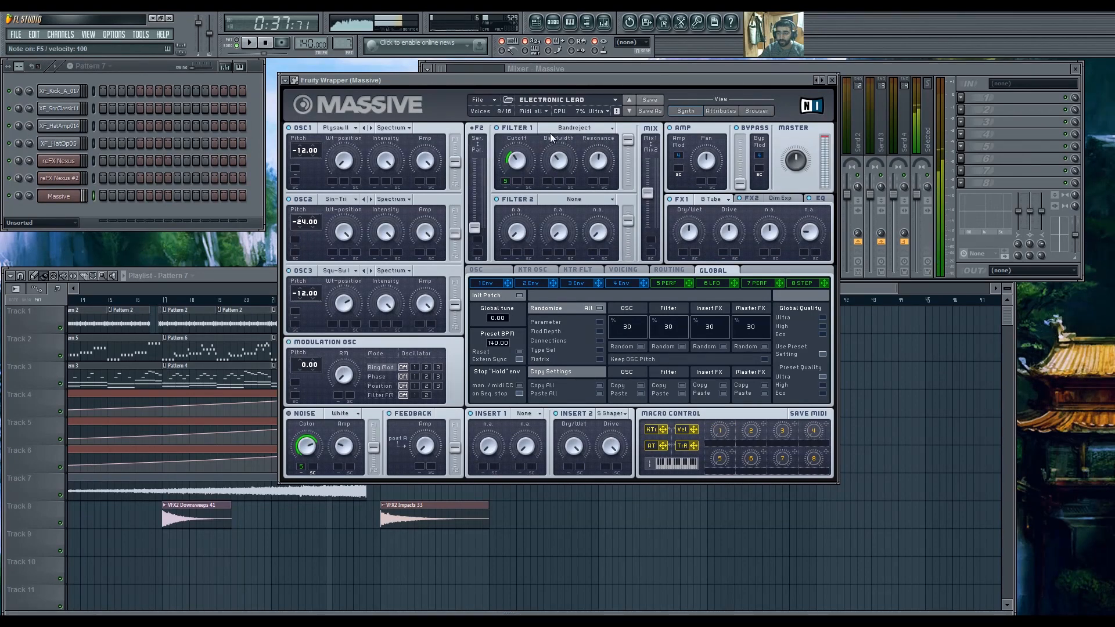
key(c)
click(667, 283)
key(v)
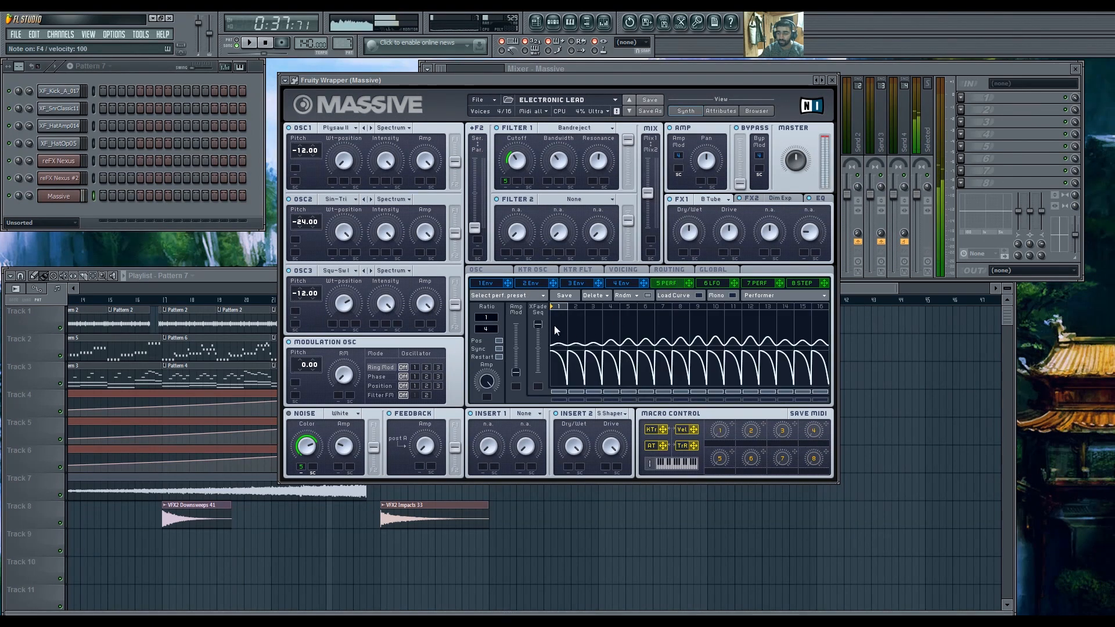
drag(562, 322, 561, 342)
key(space)
key(space)
Start a new empty sound in Massive and play its default tone.
click(478, 100)
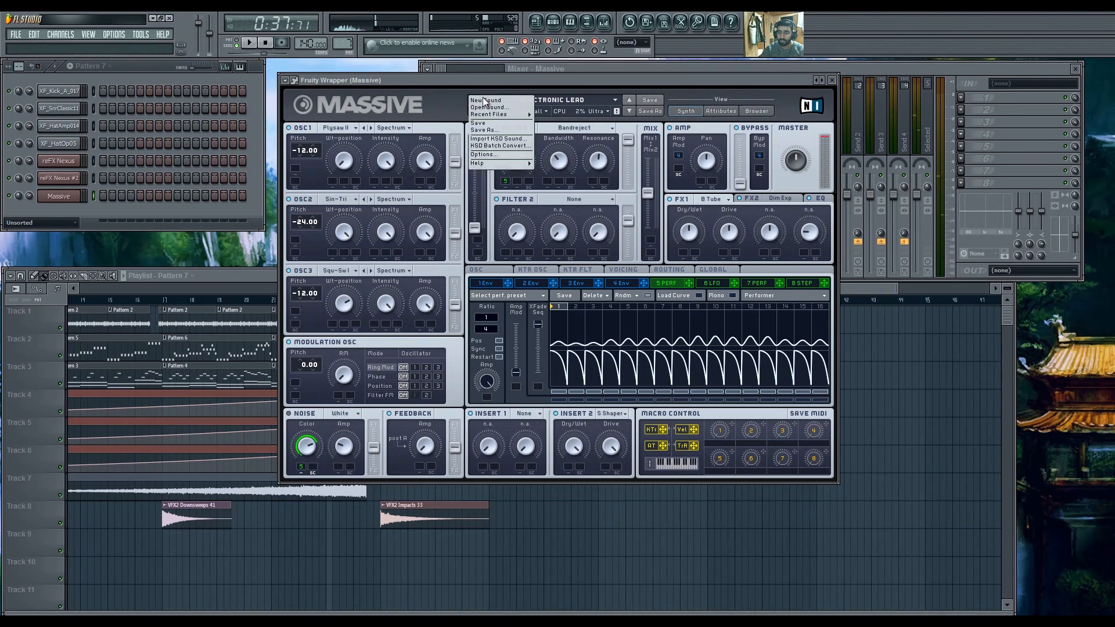
click(484, 100)
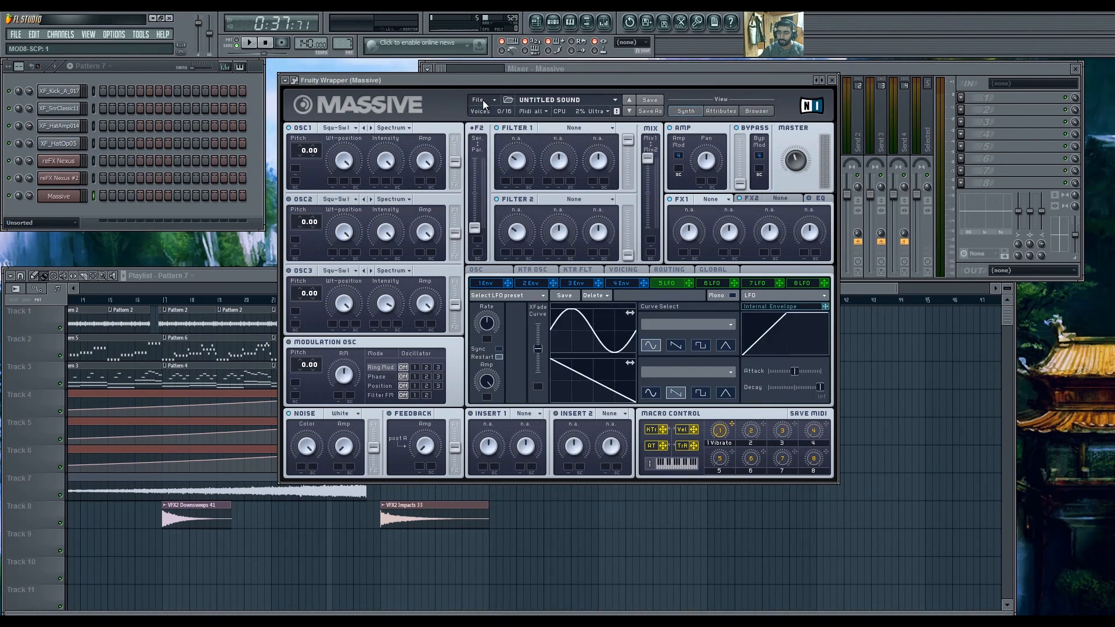
key(c)
key(c)
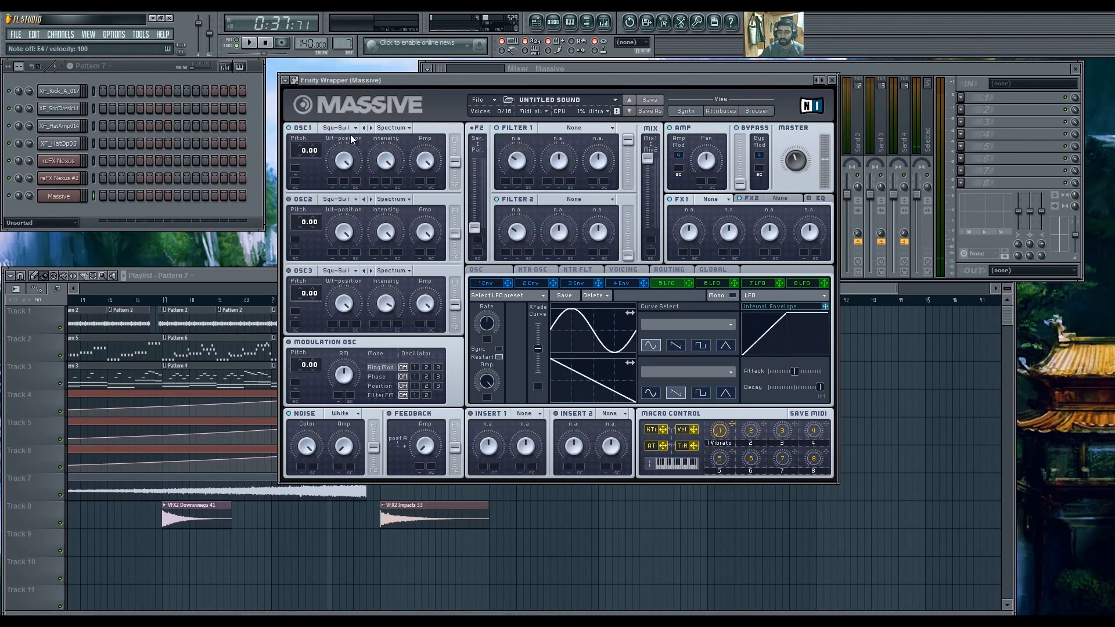
Set OSC1 to the Sin-Square wavetable with a pitch of -12.00, checking the sound with test notes.
click(371, 128)
key(n)
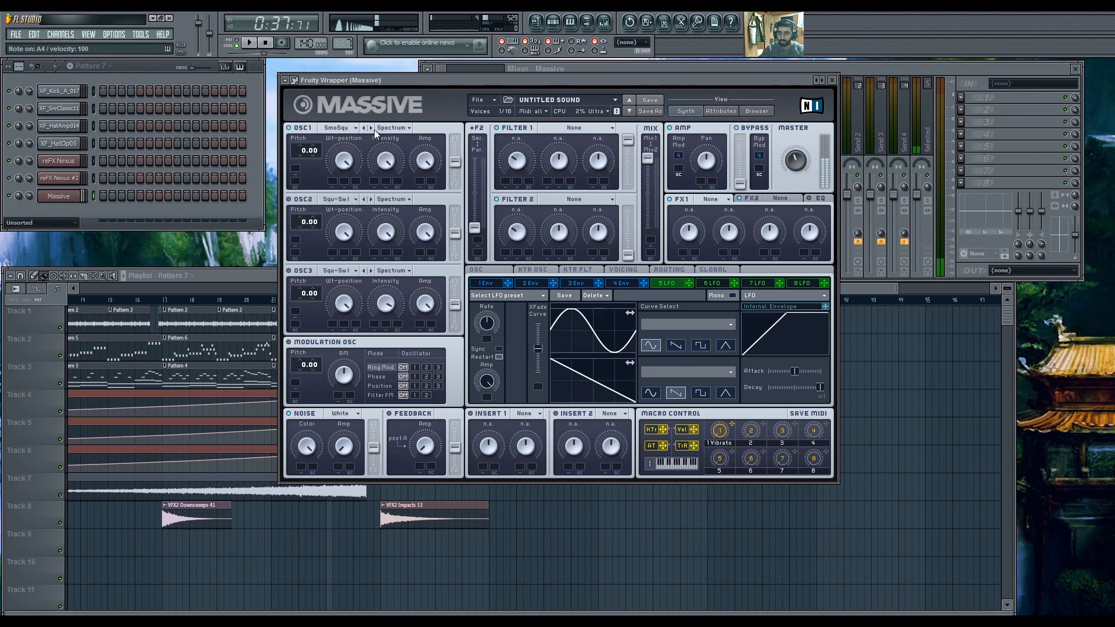
click(372, 128)
key(n)
drag(303, 157, 291, 166)
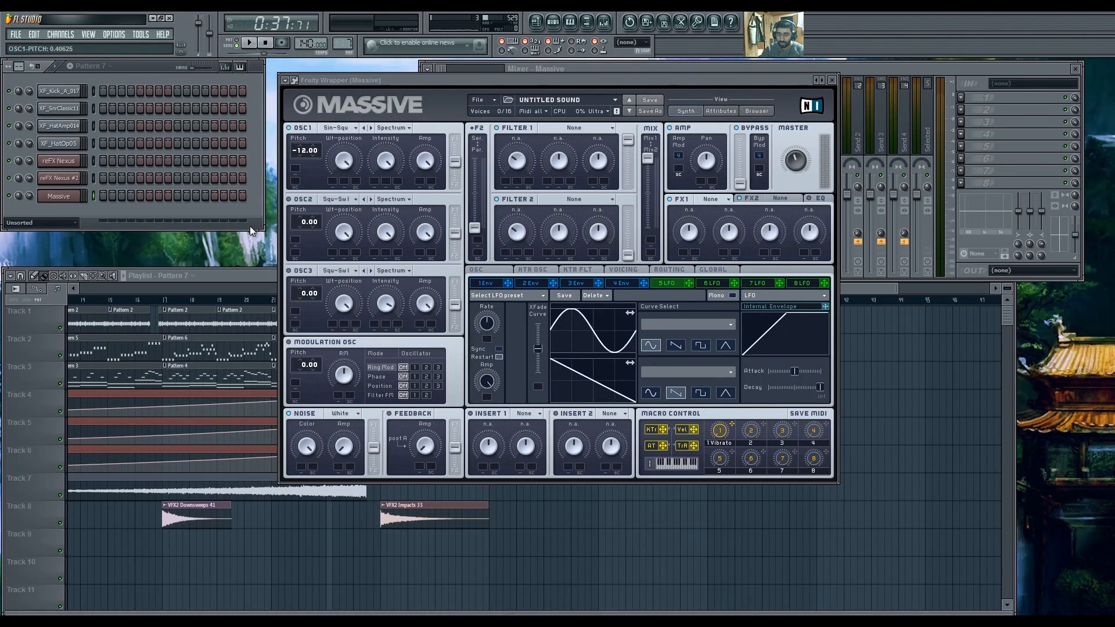
key(n)
Compare OSC1's neighbouring wavetables with test notes and return to Sin-Square.
click(364, 127)
click(367, 127)
key(n)
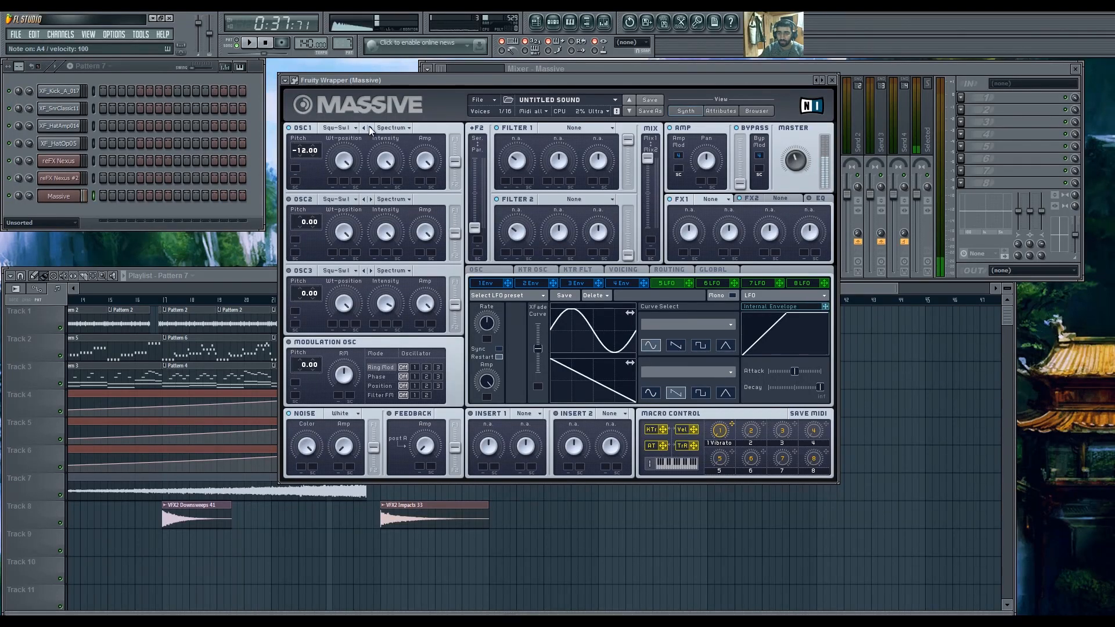
click(371, 128)
click(371, 128)
key(n)
Set Filter 1 to the Scream type and play a test note.
click(580, 129)
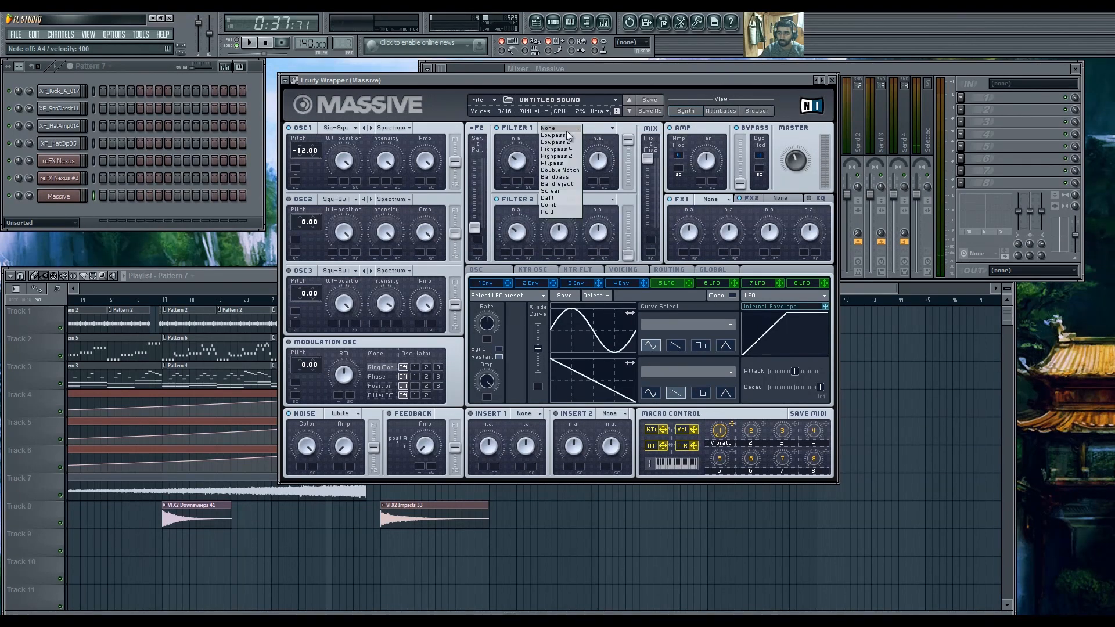
click(564, 193)
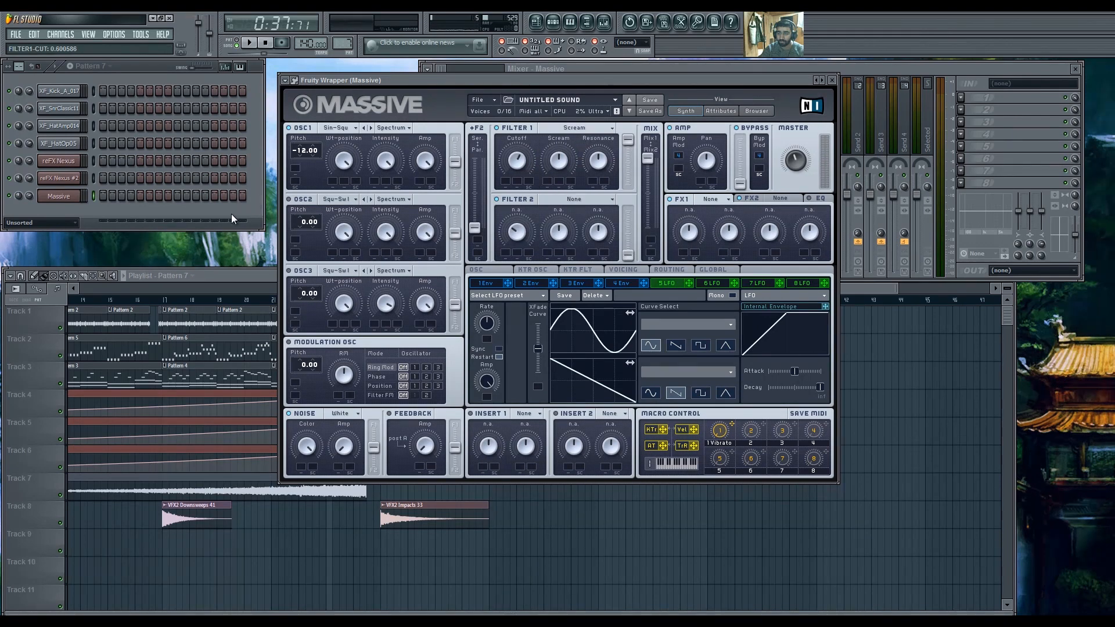
key(n)
Try the Sin-Square and Square-Saw I wavetables on OSC1 through the Scream filter.
click(367, 131)
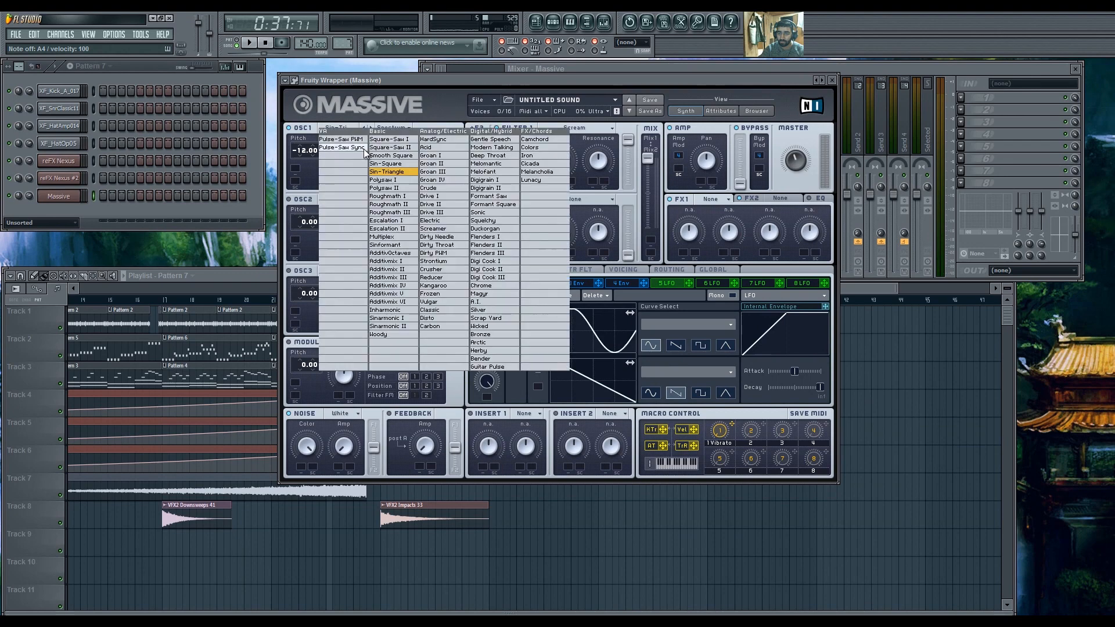
click(401, 164)
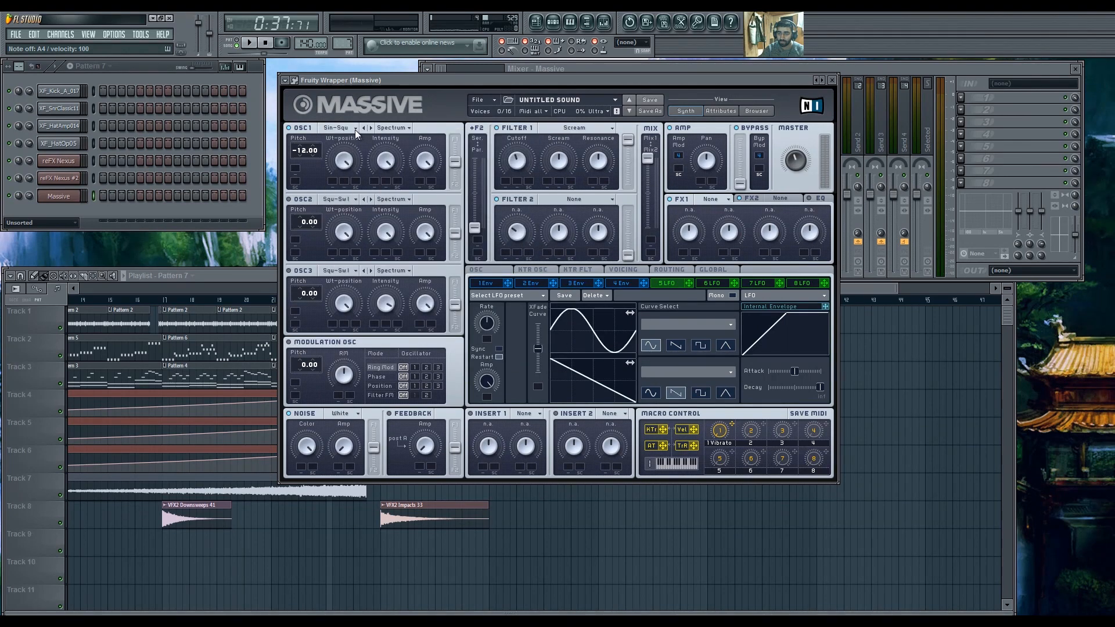
click(336, 127)
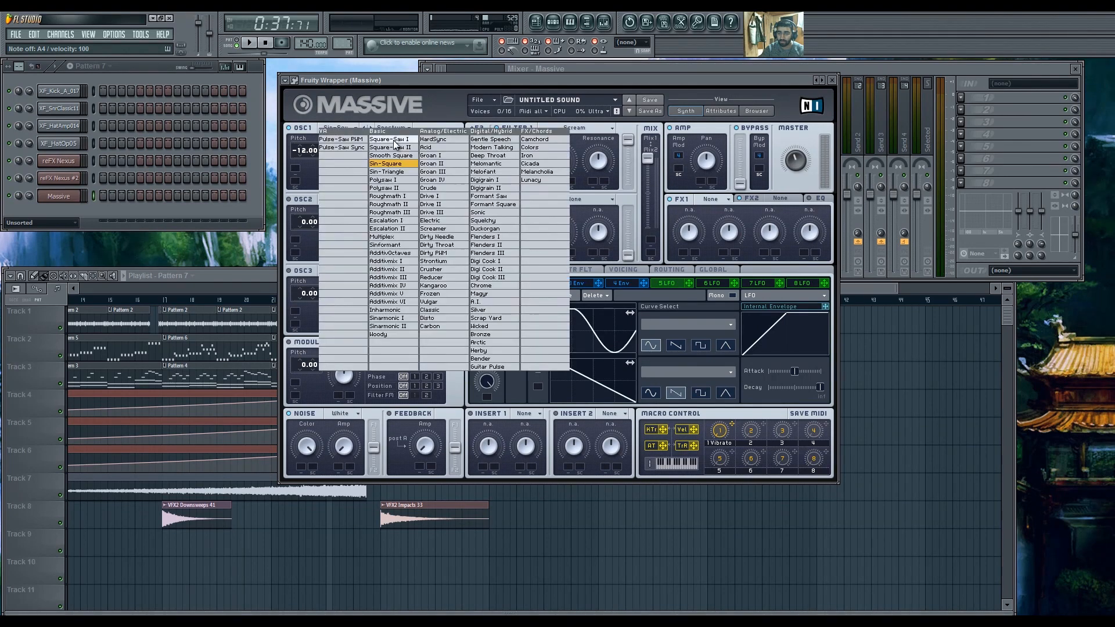
click(394, 141)
click(238, 225)
key(n)
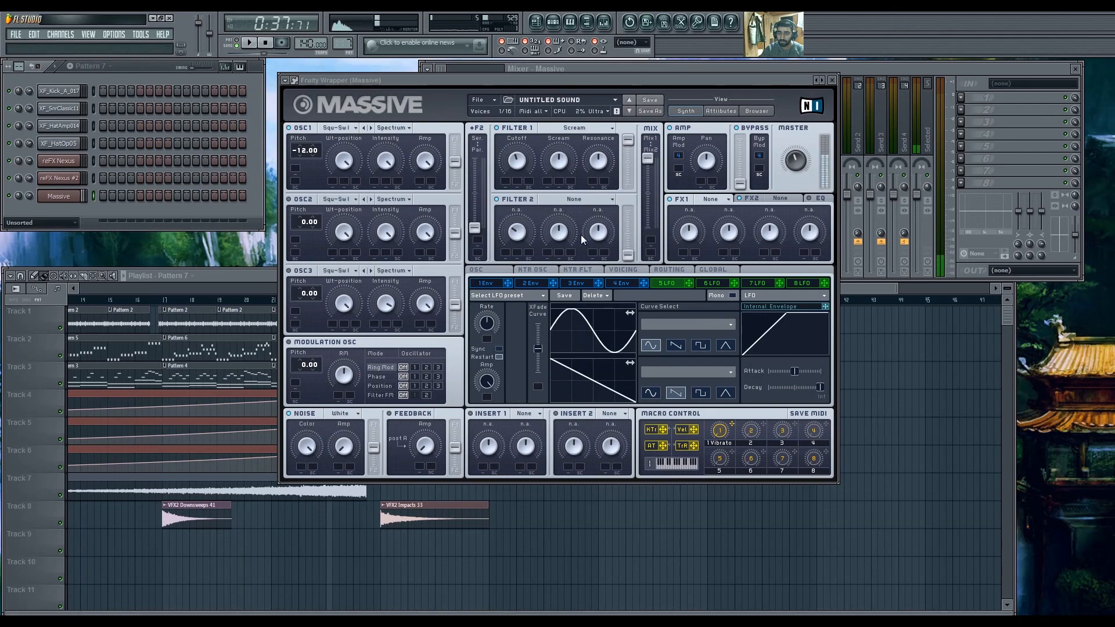
Adjust the Filter 1 cutoff and change OSC1's wavetable to Roughmath I, checking it with a test note.
drag(531, 148, 483, 146)
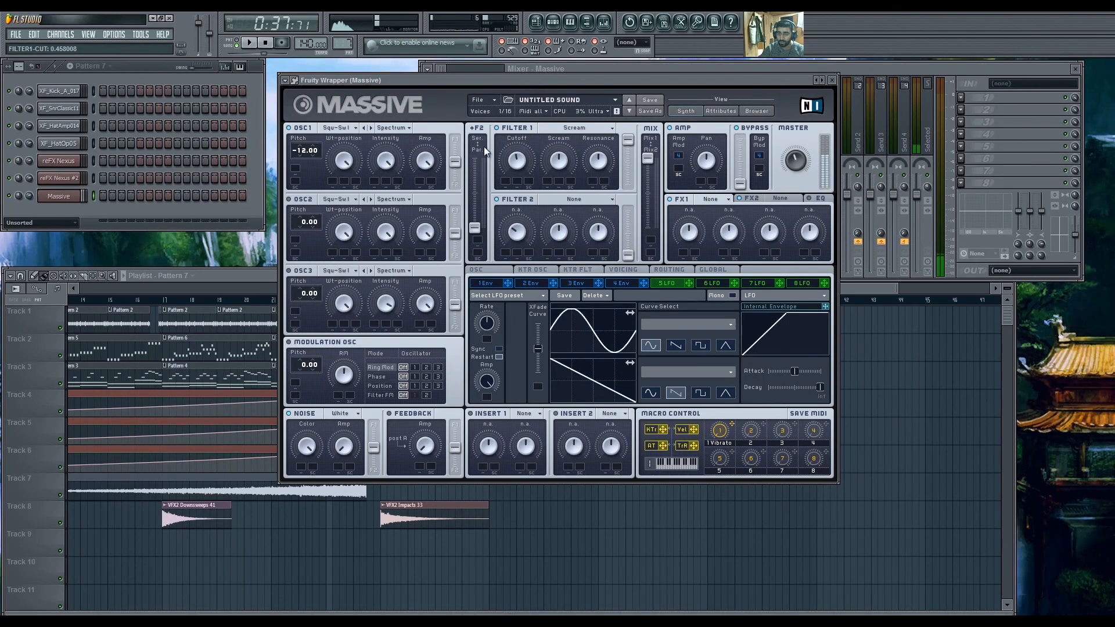
click(372, 127)
drag(524, 150, 520, 125)
click(371, 127)
click(371, 127)
click(365, 127)
key(n)
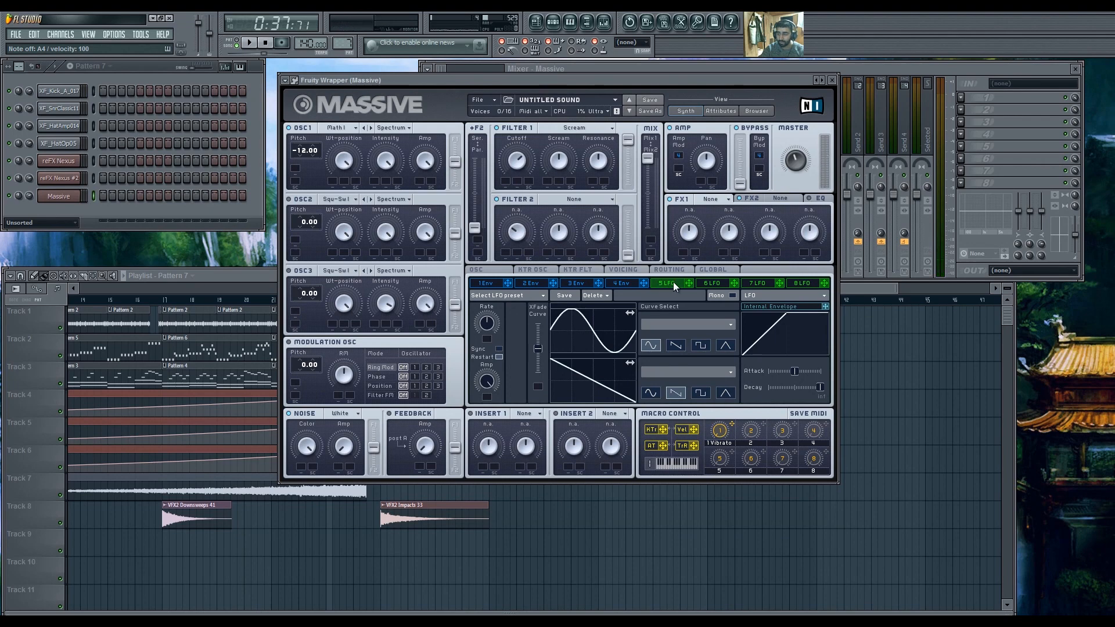
Turn modulator 5 into a Performer with the crossfade fully on the upper sequence, synced at a 1/8 ratio.
click(758, 302)
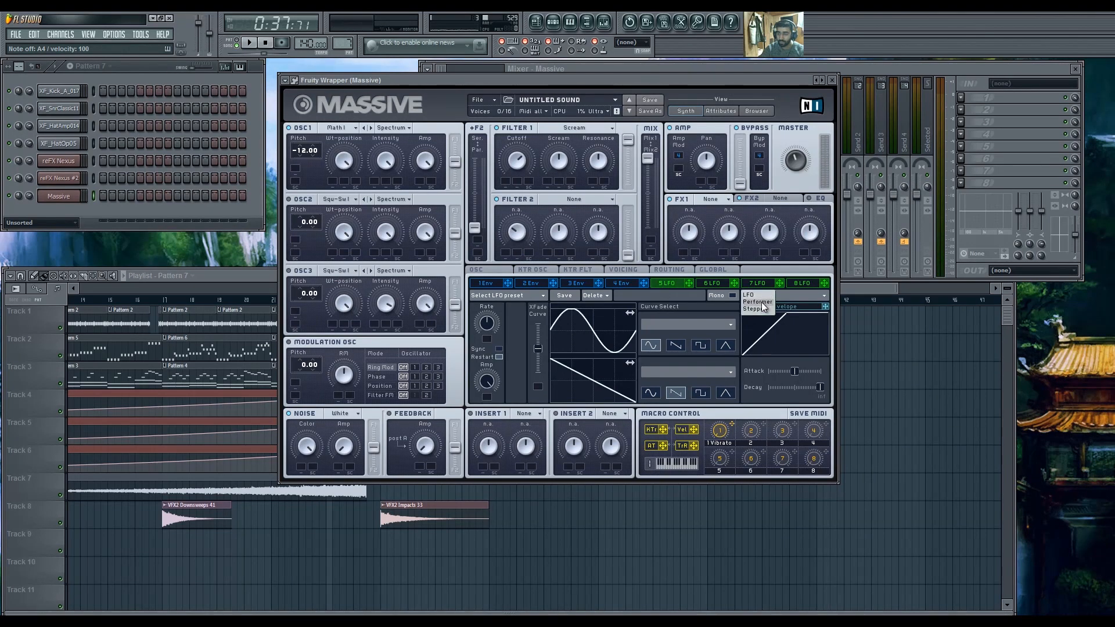
drag(537, 349, 541, 295)
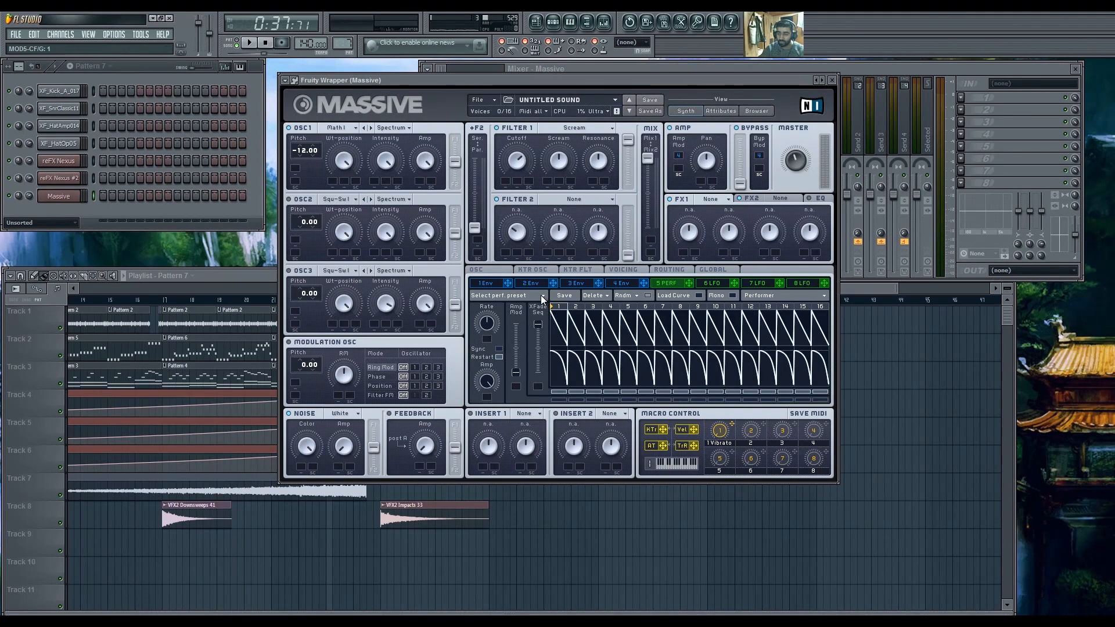
click(499, 349)
drag(486, 330, 490, 333)
Assign modulator 5 to the Filter 1 cutoff with a modulation range and play several notes to hear it.
drag(690, 283, 523, 177)
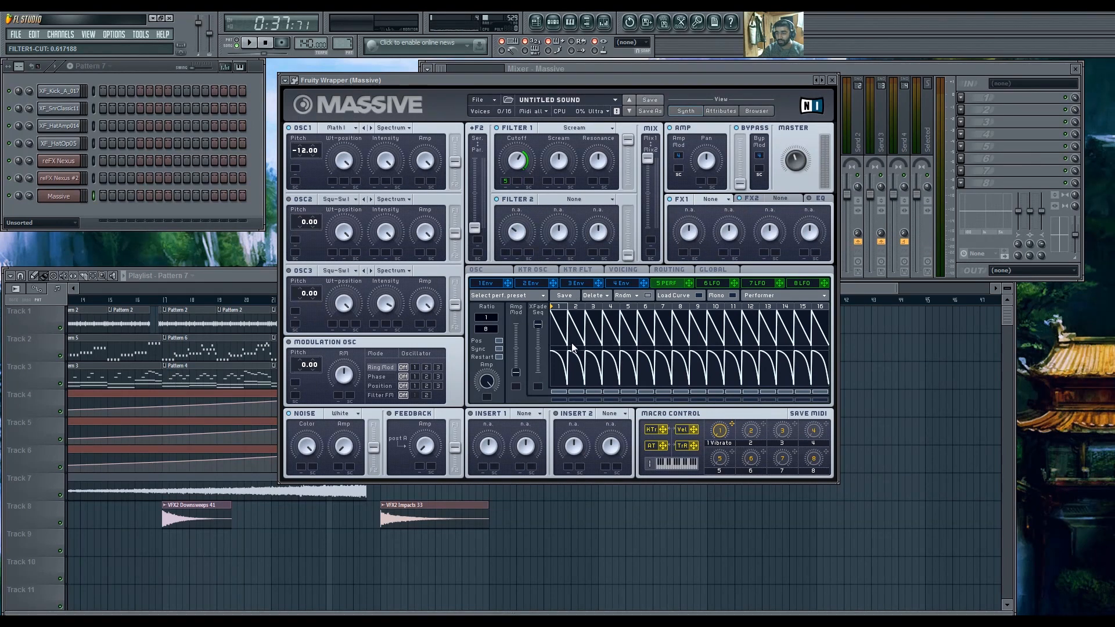
click(161, 212)
key(z)
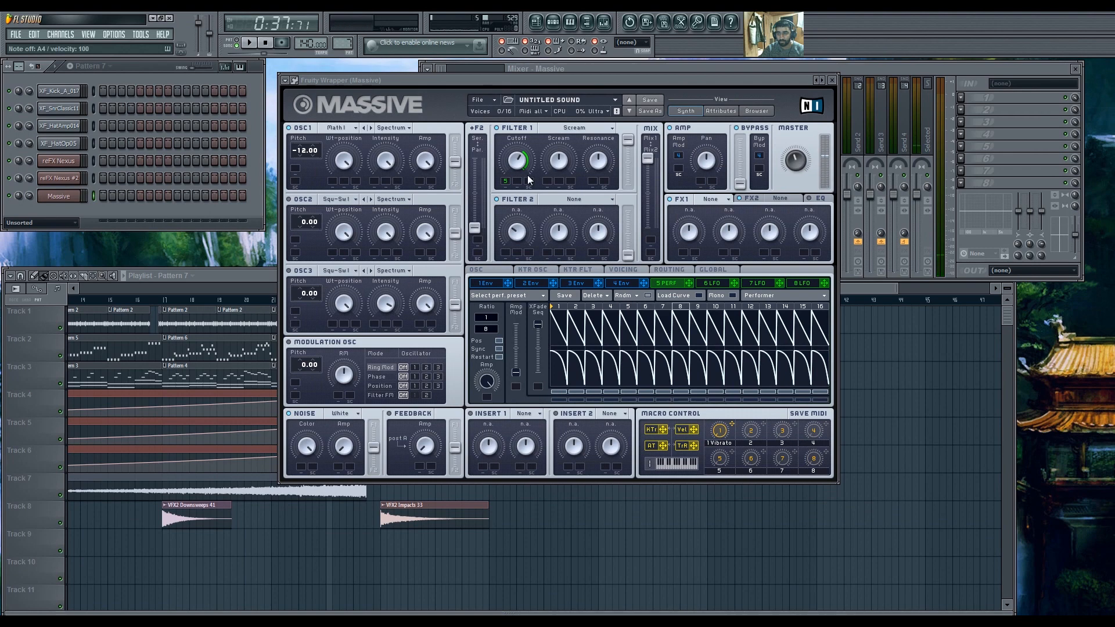
key(n)
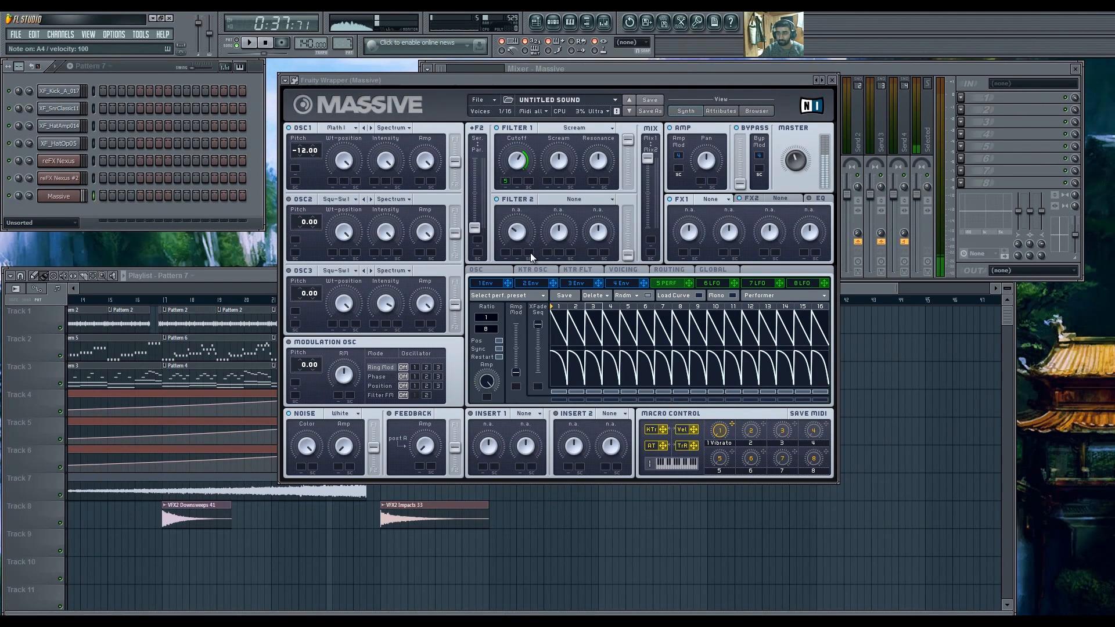
key(c)
key(x)
Load a rising curve shape into steps of the performer's upper sequence and play a test note.
click(672, 295)
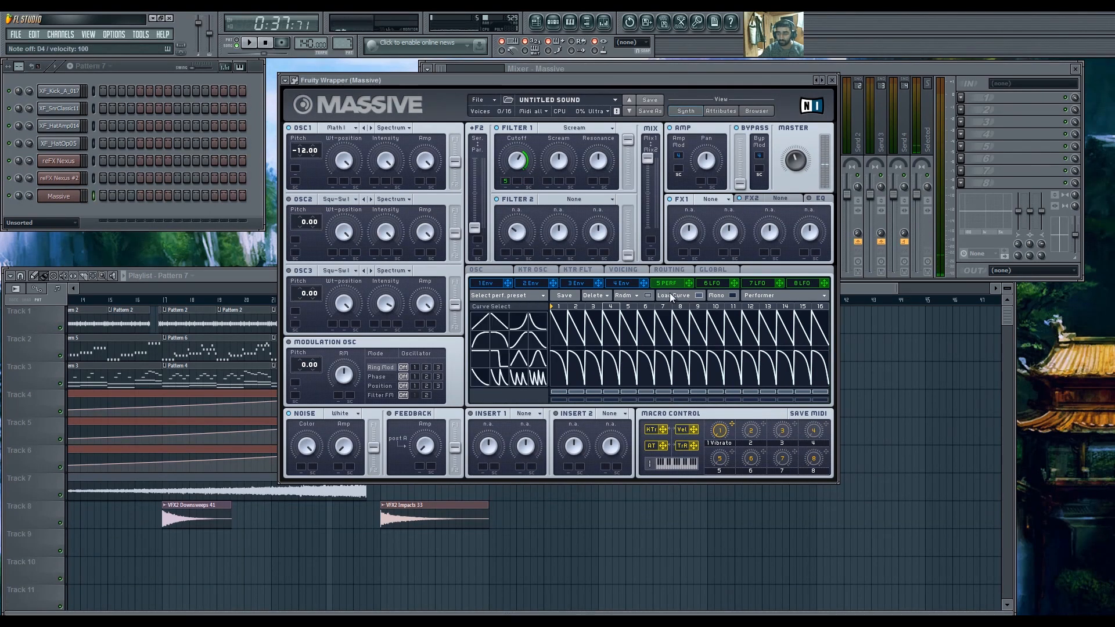
drag(552, 332, 691, 328)
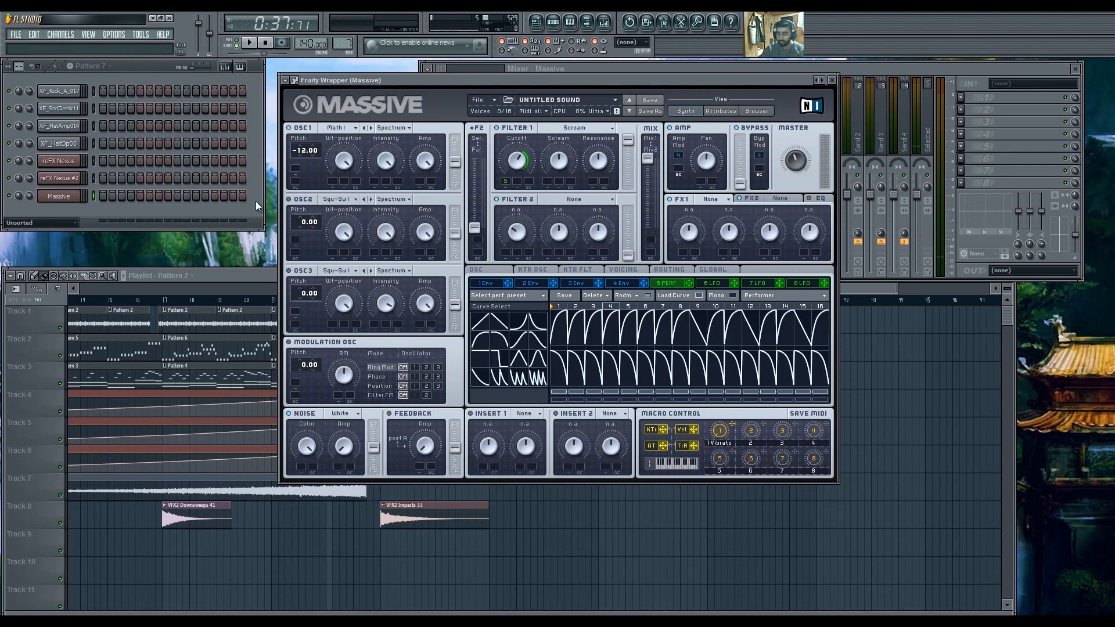
key(b)
Close the performer's curve selection, set the sync ratio to 1/2 and play a test note.
click(489, 313)
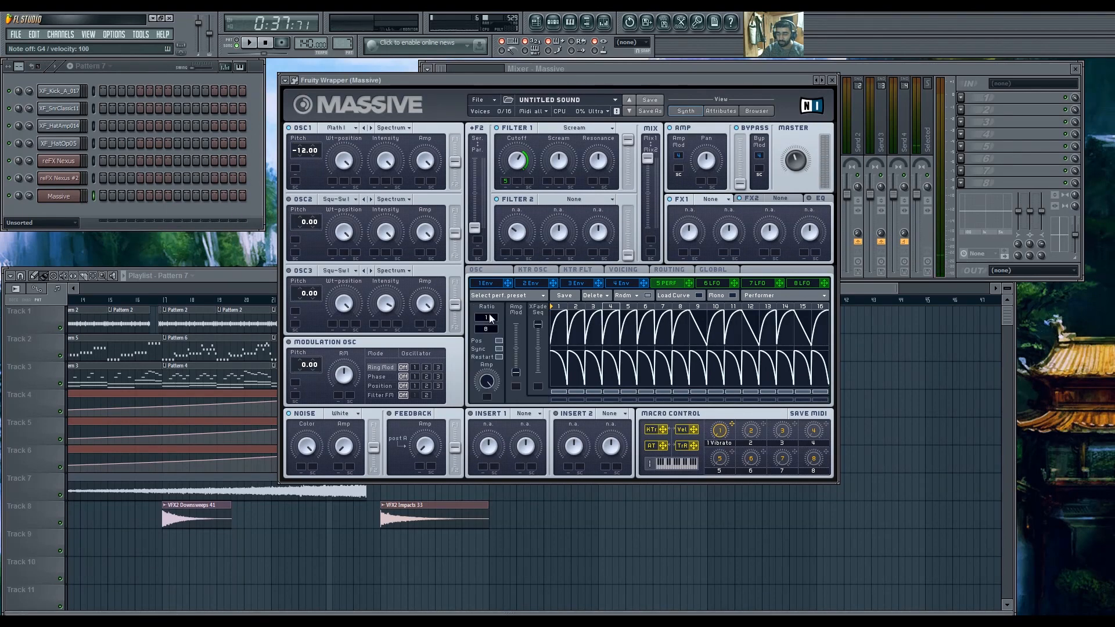
drag(488, 330, 496, 335)
click(165, 235)
key(c)
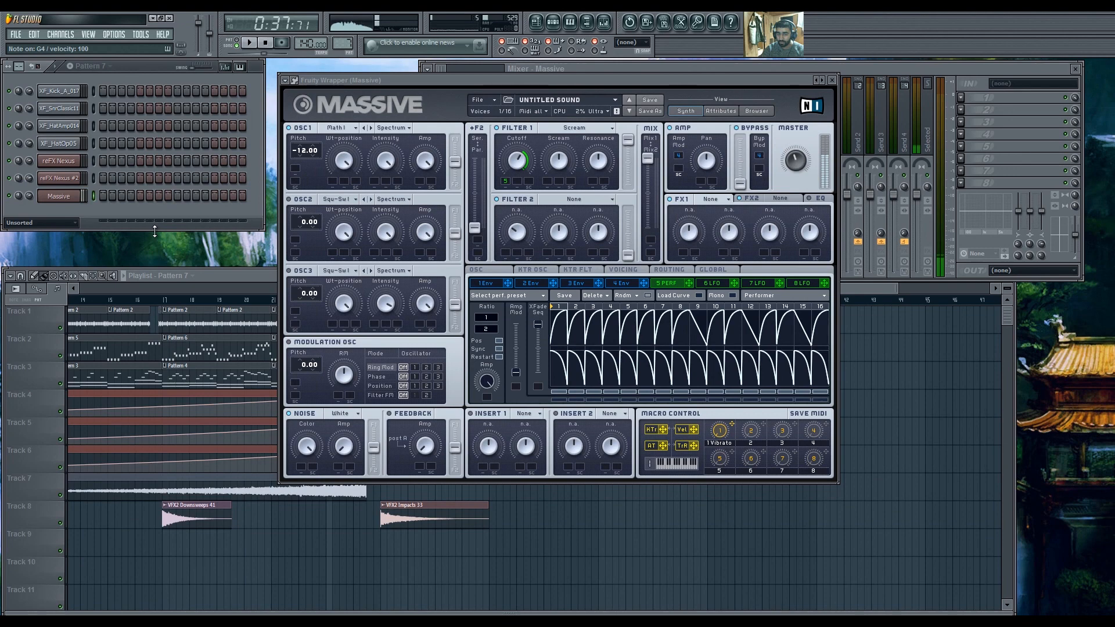
Set the modulator 5 performer's sync ratio to 1/1 and play a test note.
drag(493, 329, 493, 334)
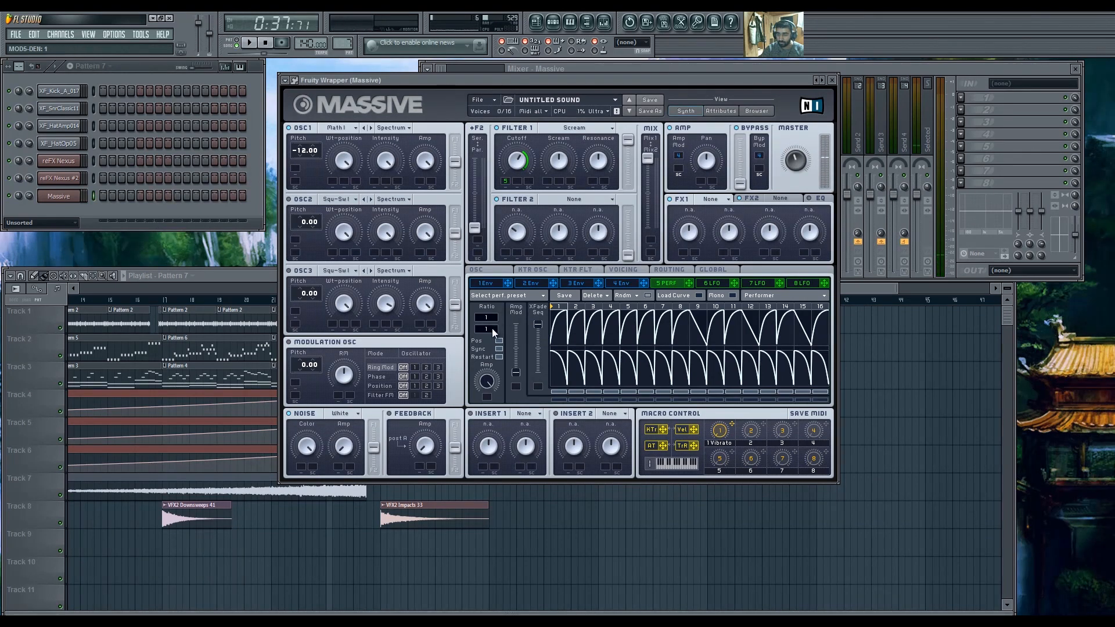
key(b)
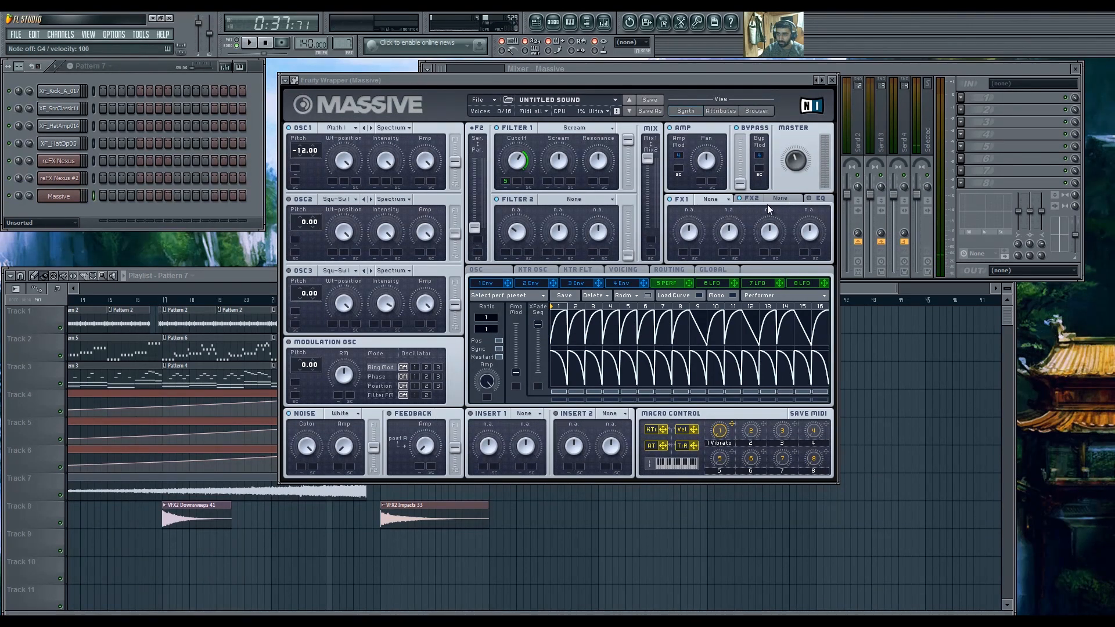
Load the Dimension Expander into the FX2 slot and play a test note.
click(782, 198)
click(792, 297)
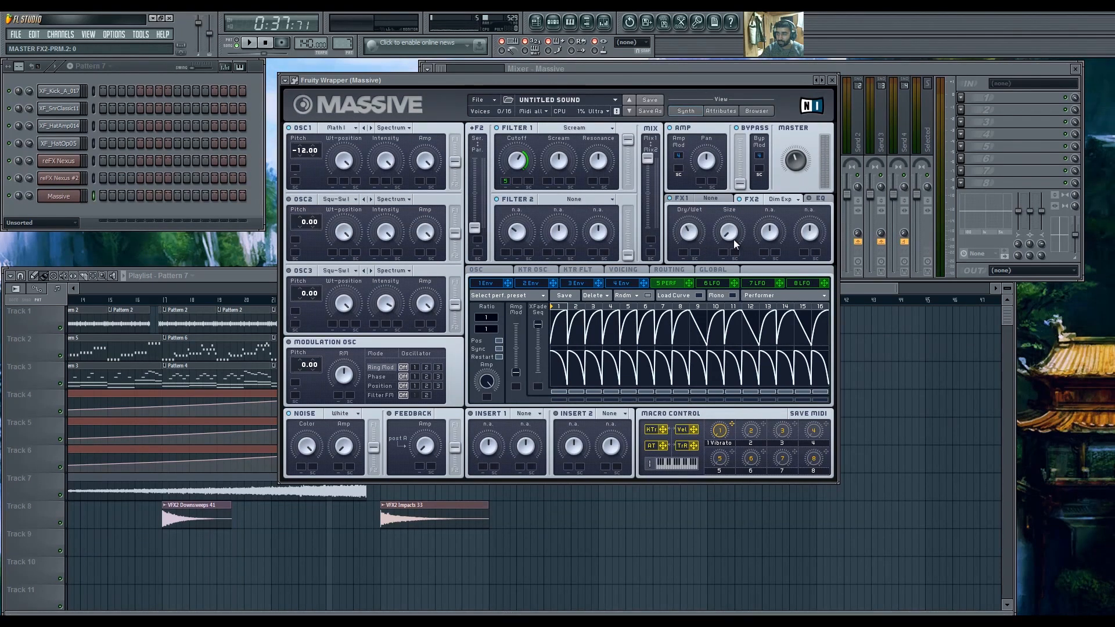
key(b)
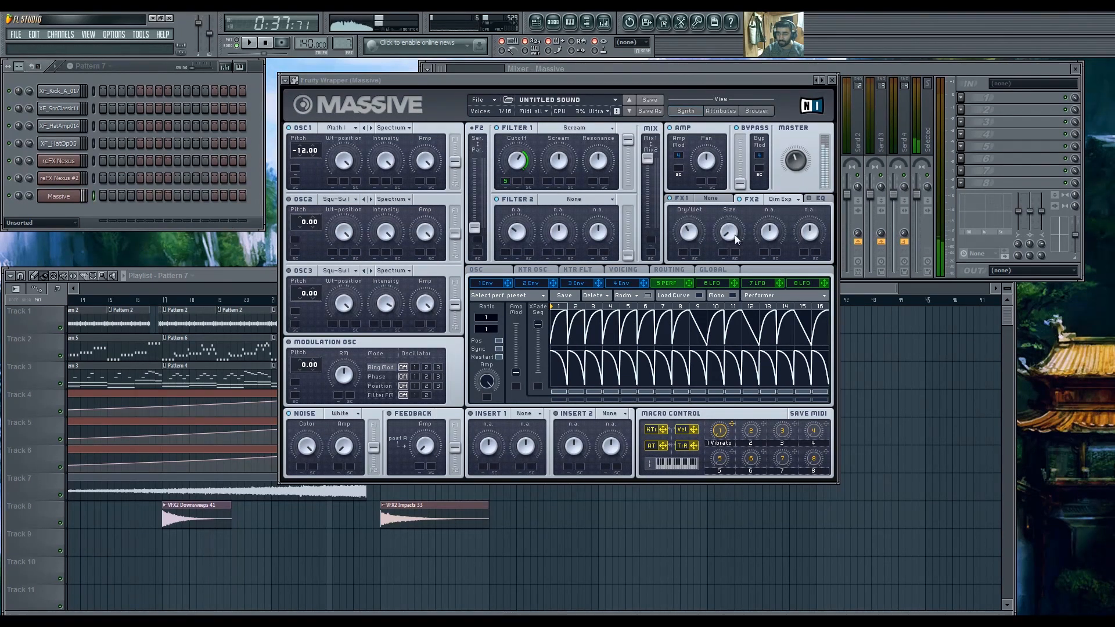
Fine-tune the Dimension Expander's Dry/Wet amount and keep its Size very low, checking the sound with test notes.
drag(699, 235, 690, 177)
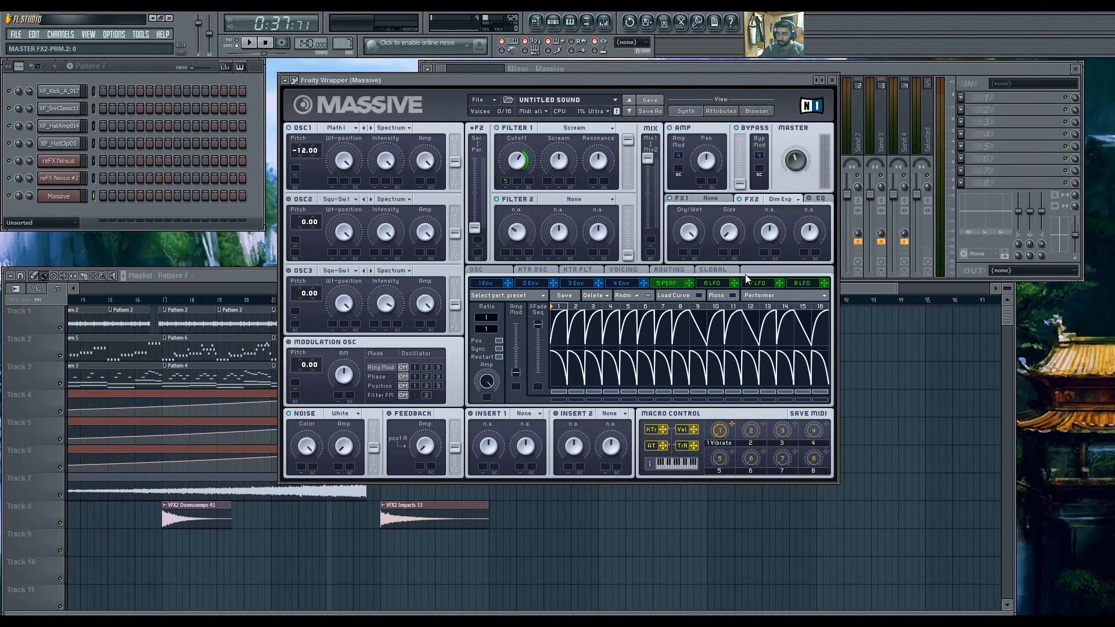
click(218, 224)
key(b)
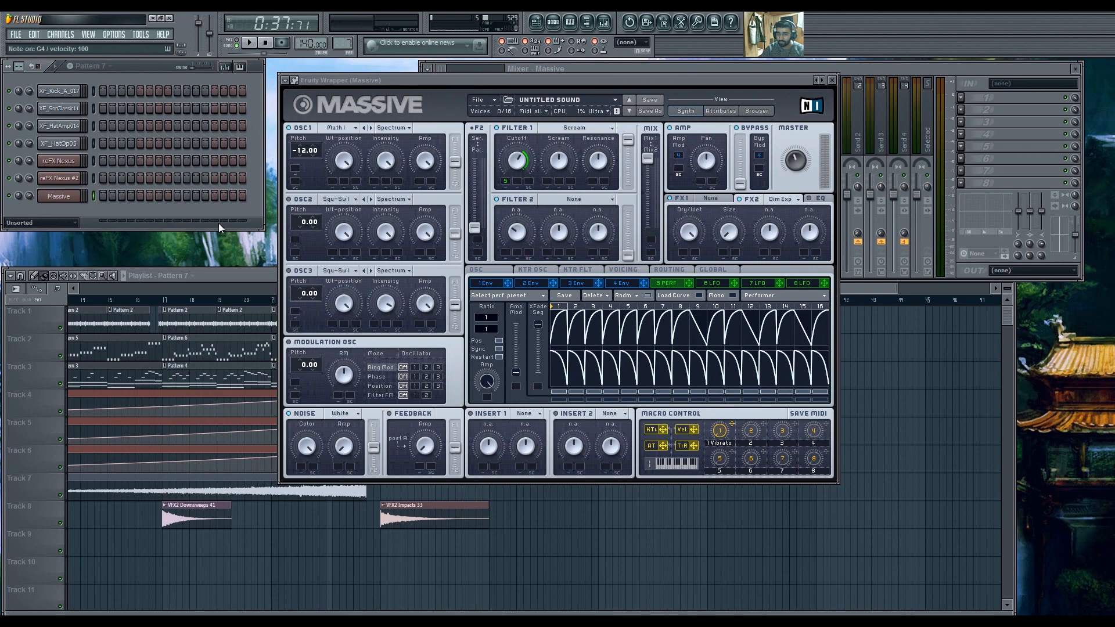
drag(696, 232, 706, 281)
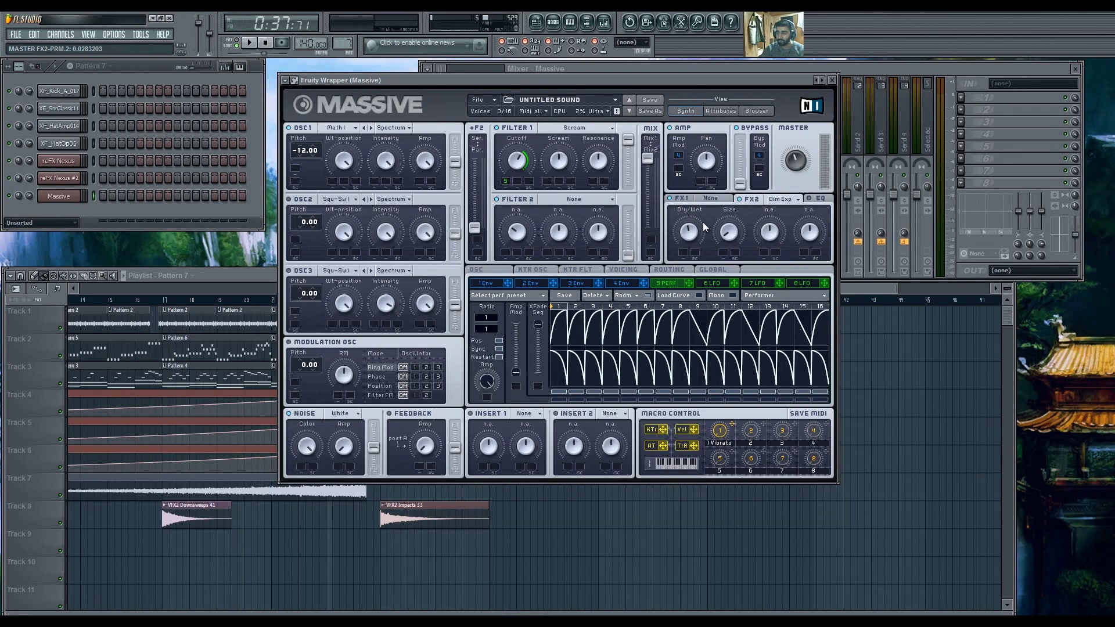
drag(735, 239, 734, 235)
click(226, 213)
key(b)
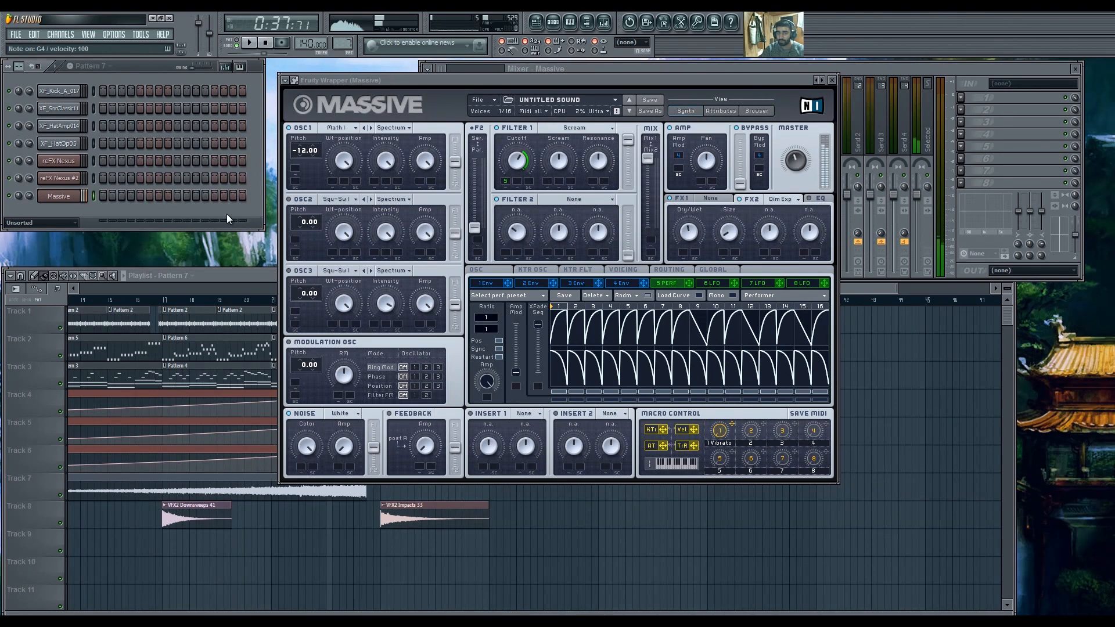
Load Classic Tube into the FX1 slot and adjust its Drive.
click(705, 201)
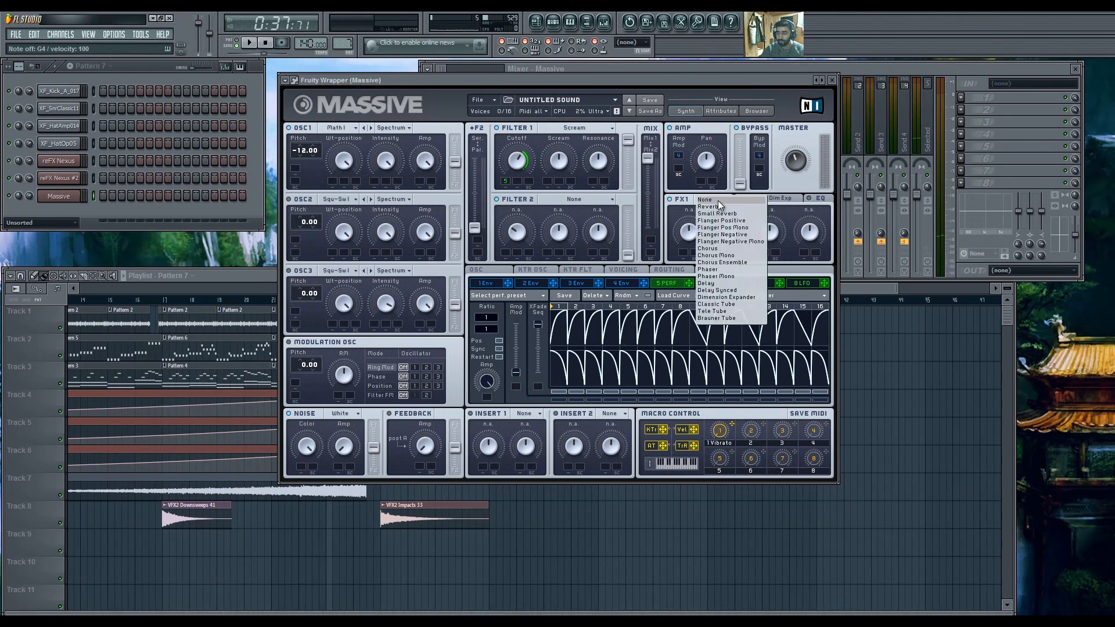
click(713, 243)
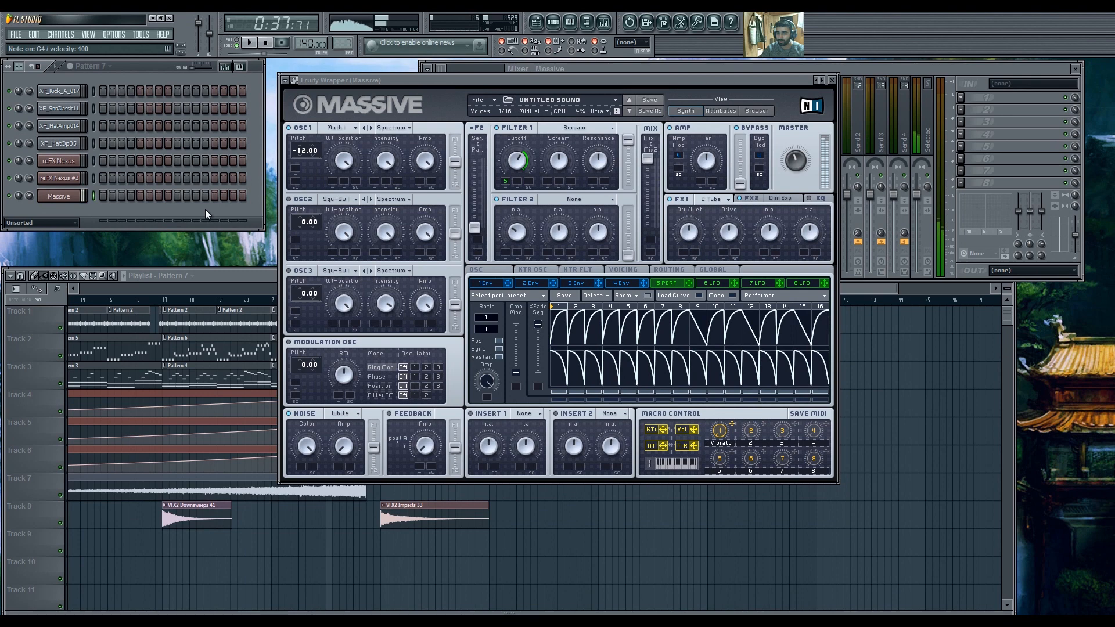
drag(727, 236, 726, 231)
Adjust the peak frequency of Massive's EQ and play several notes to hear it.
click(819, 200)
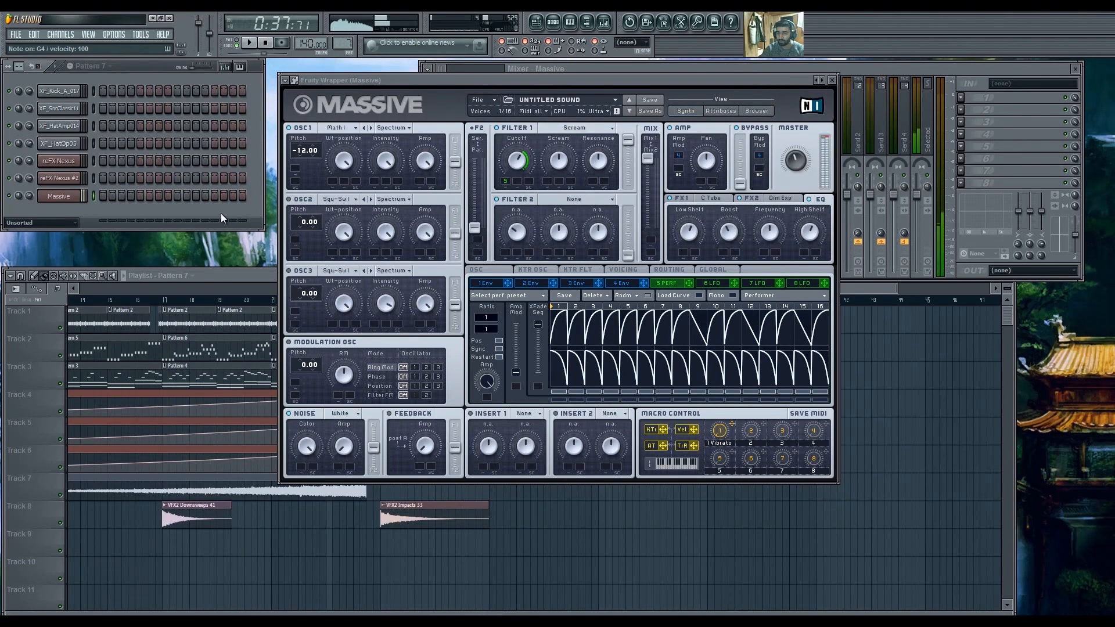
drag(771, 236, 769, 228)
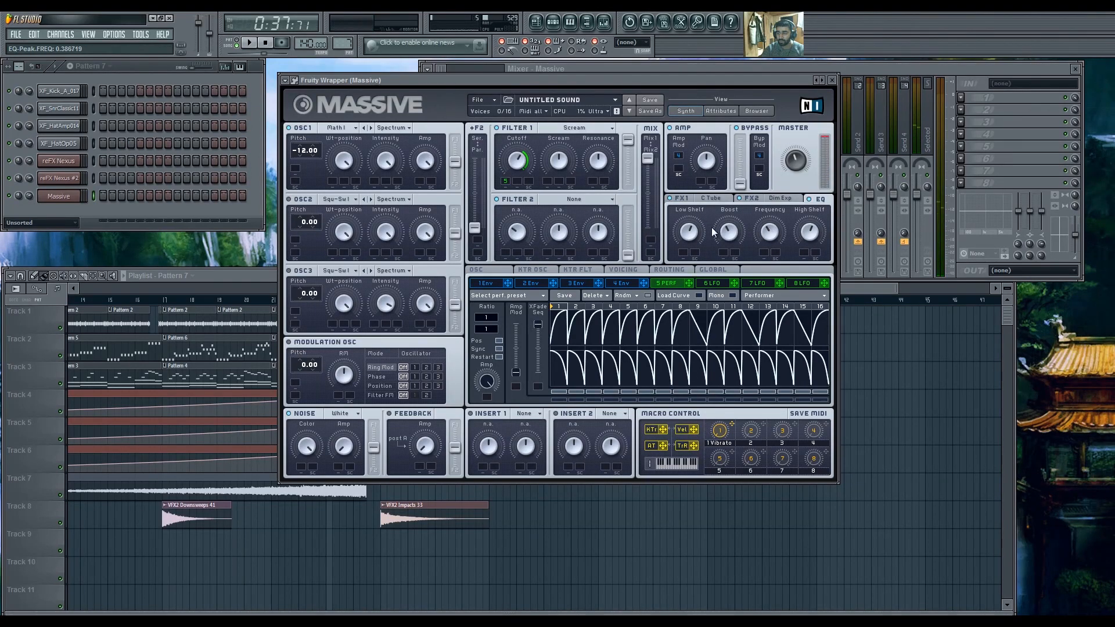
click(236, 215)
key(z)
key(x)
key(z)
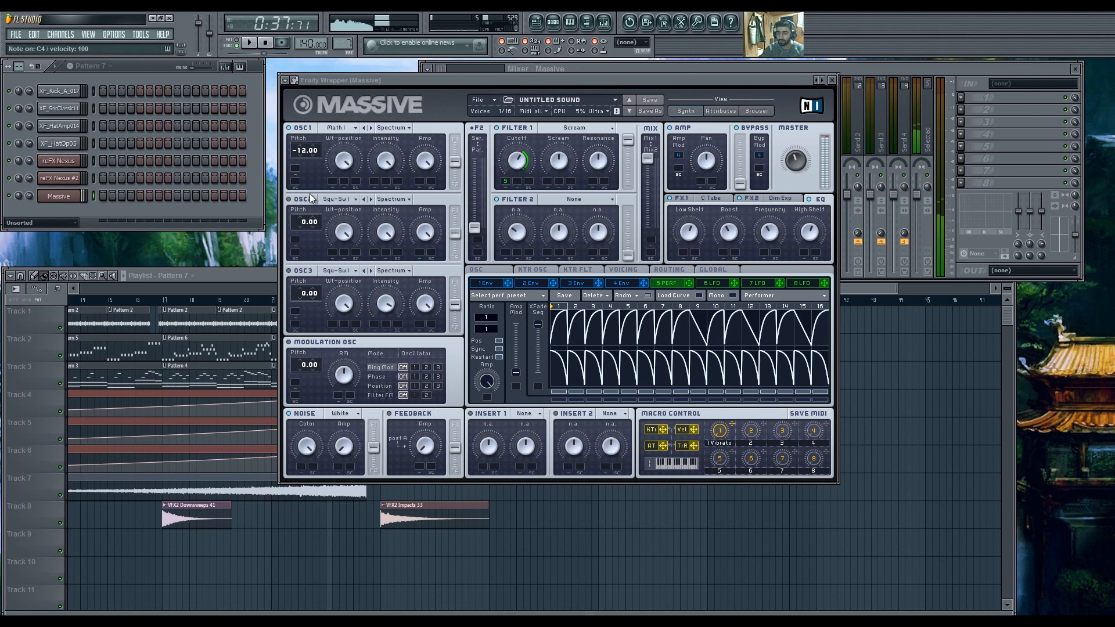
Switch on oscillator 2, play a test note and change its wavetable to Math I.
click(309, 197)
click(224, 211)
key(b)
click(373, 201)
click(373, 201)
click(373, 200)
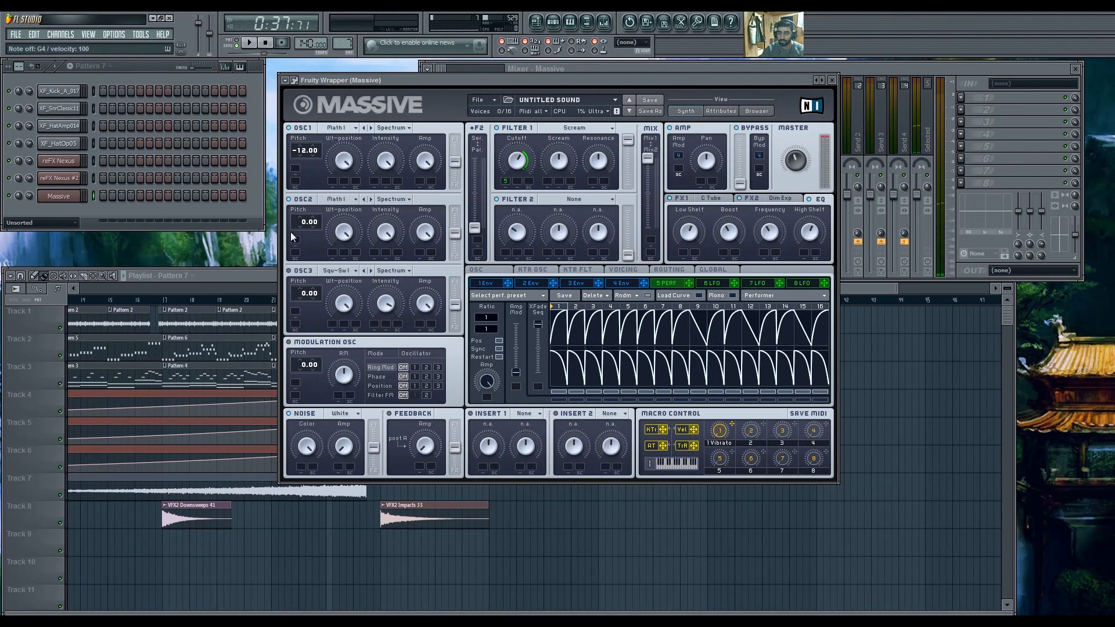
Try oscillator 2 at a pitch of -24.00 and reset the pitch to 0.00.
drag(305, 221, 284, 228)
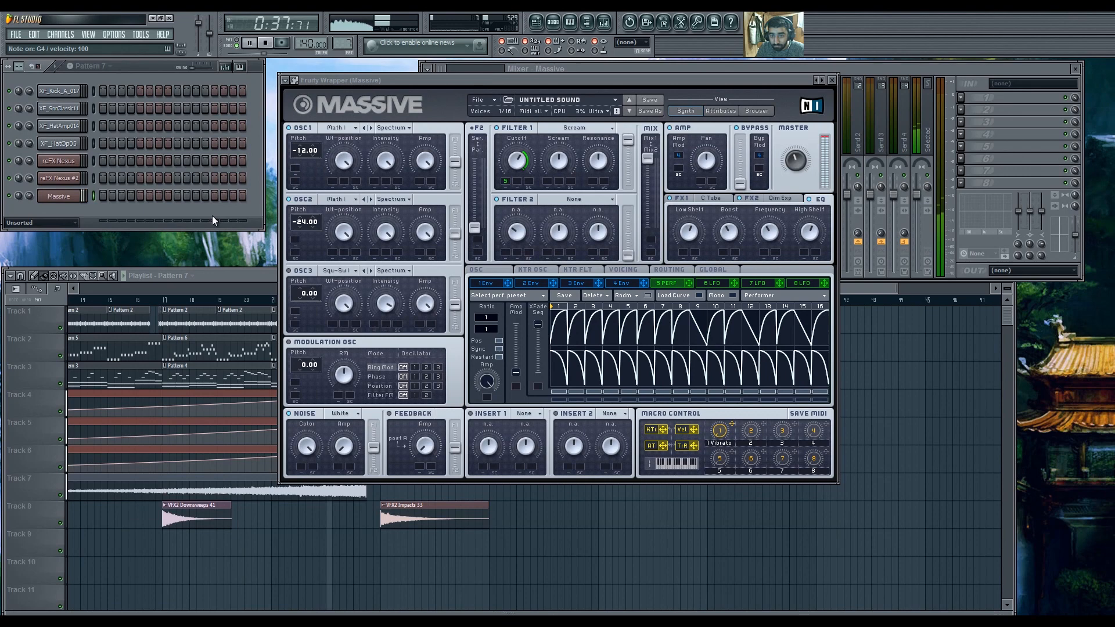
double_click(304, 224)
click(248, 225)
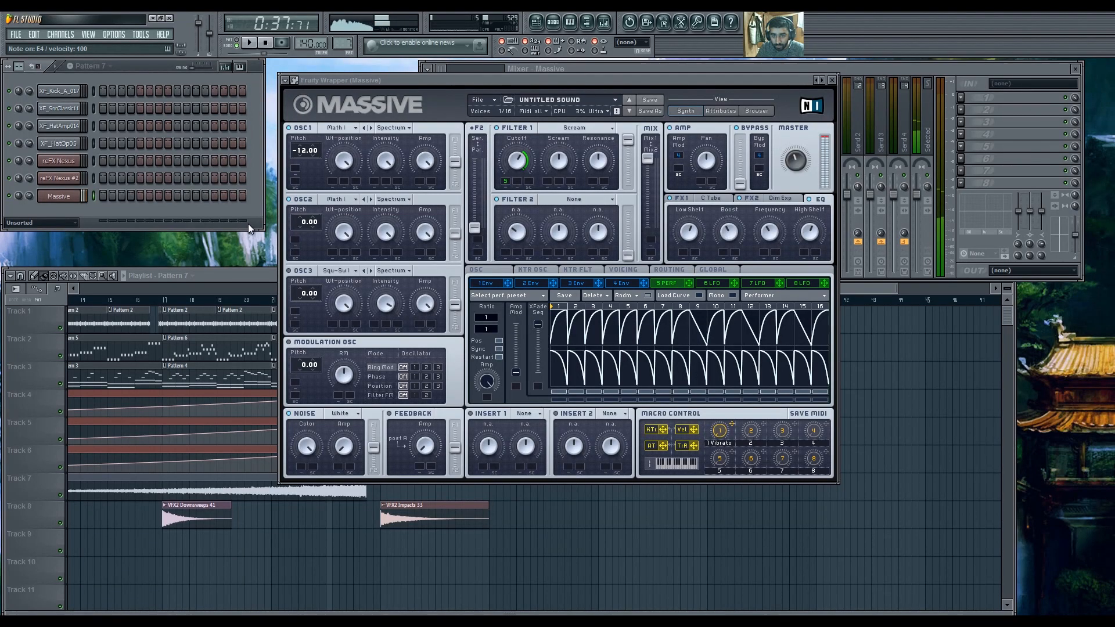
Play test notes to check oscillator 2 in the patch and trim Massive's master volume slightly.
click(347, 284)
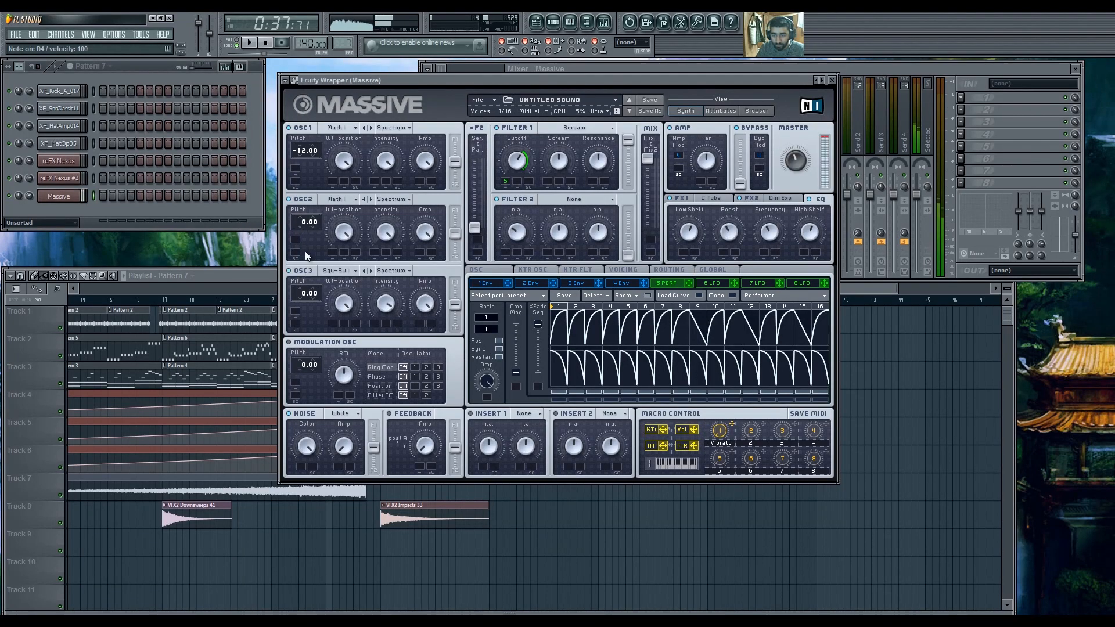
click(219, 217)
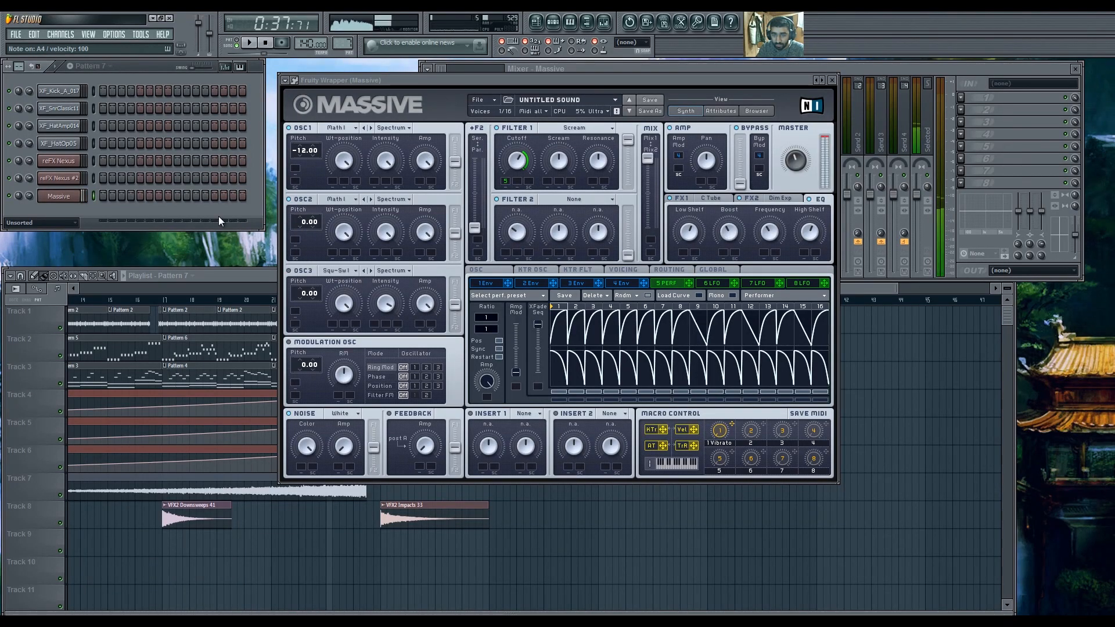
click(295, 197)
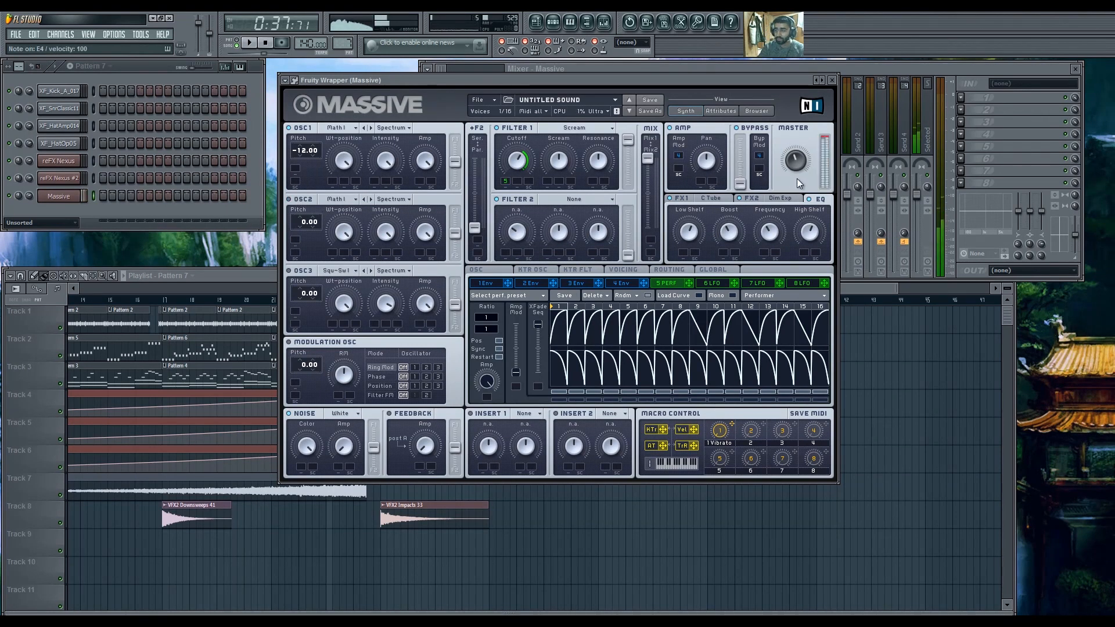
drag(793, 162, 800, 168)
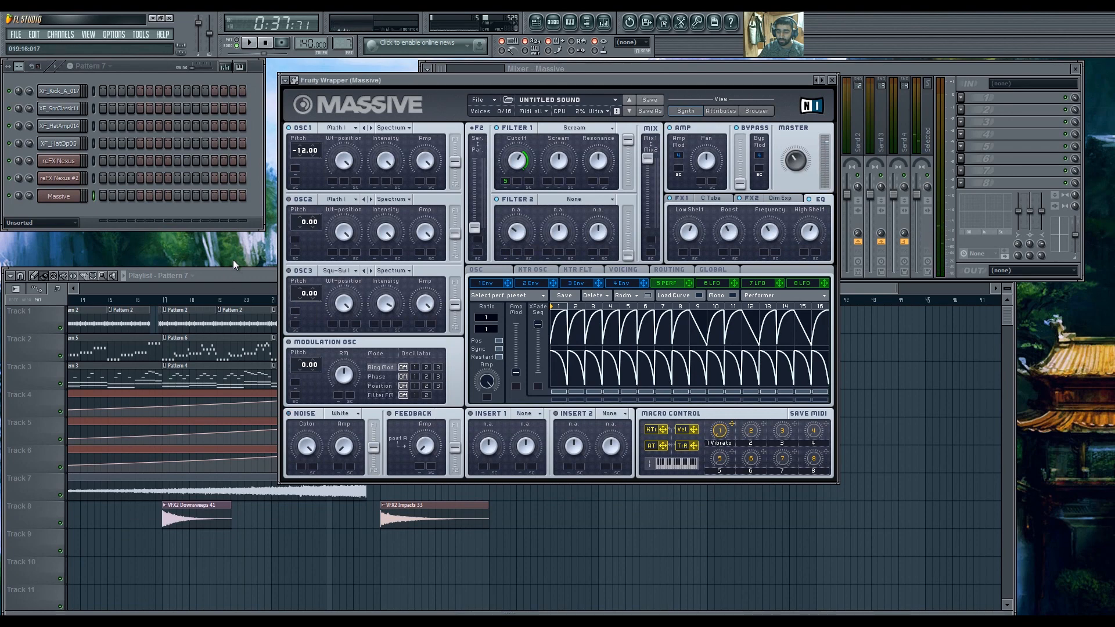
Load the Sine Shaper into the Insert 1 slot.
click(523, 413)
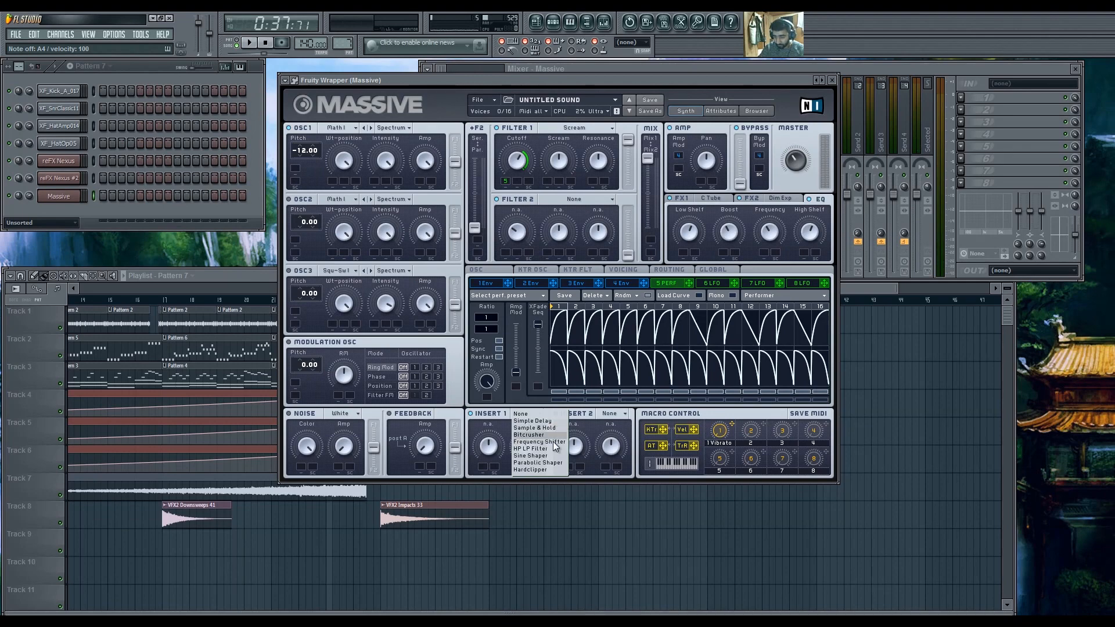
click(563, 455)
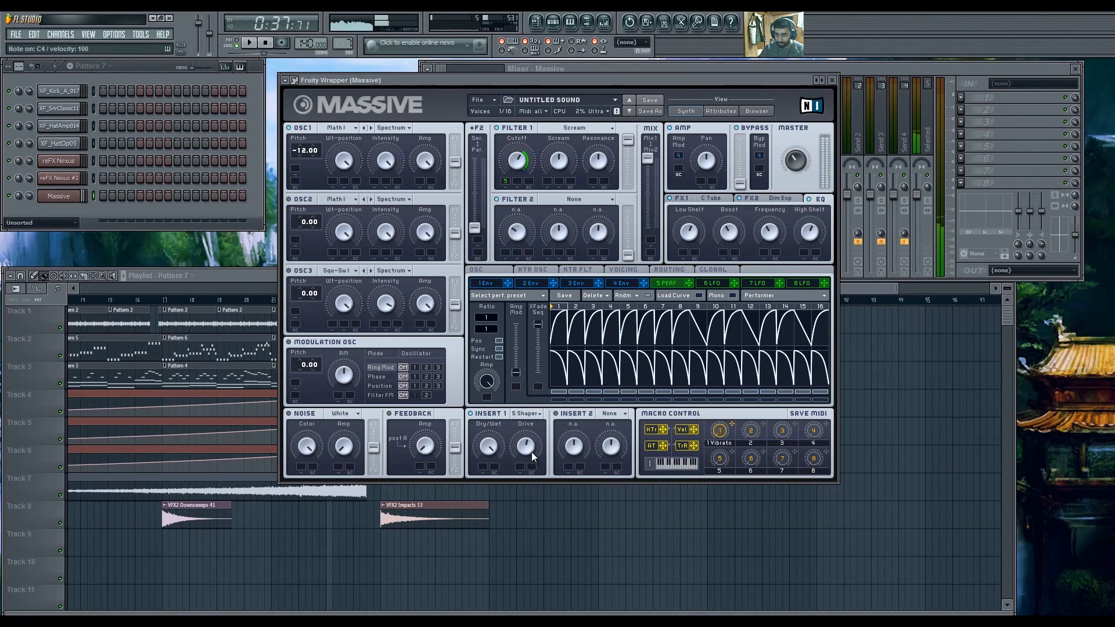
Close the Massive plugin window and its channel settings.
click(832, 80)
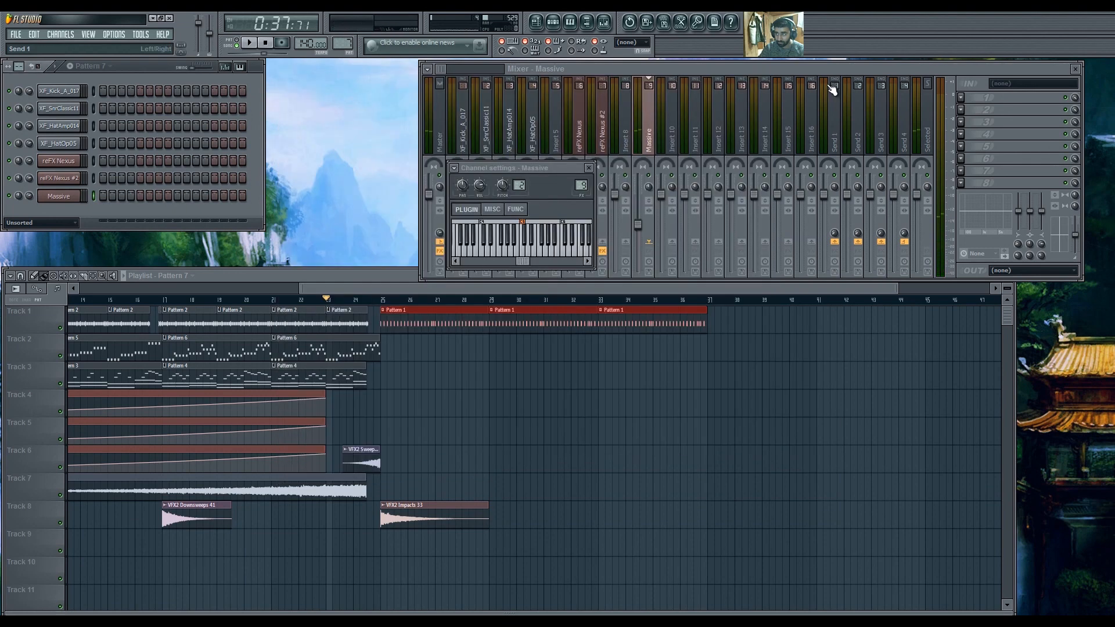
click(588, 168)
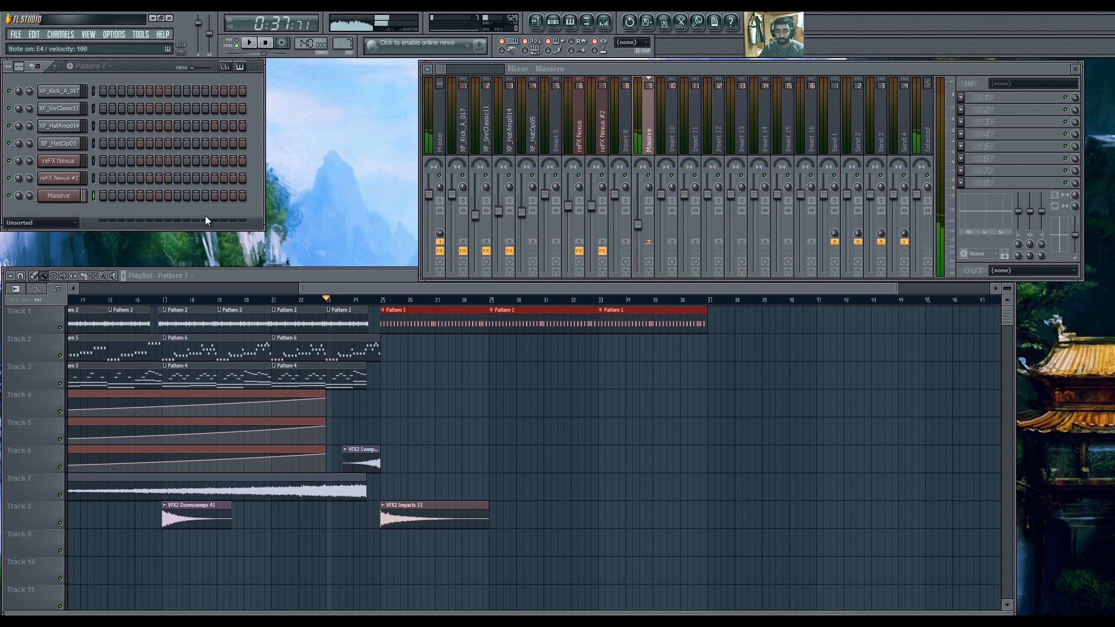
right_click(56, 198)
click(110, 205)
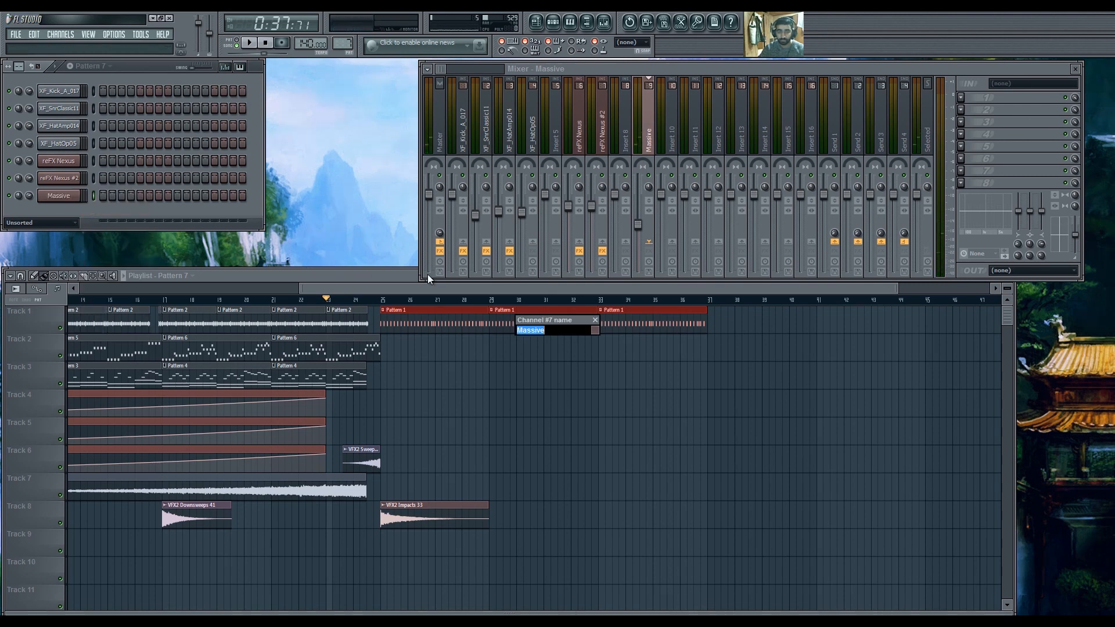
click(593, 320)
Add a half-bar A4 note at the start of the Massive channel's piano roll and play it back.
right_click(79, 198)
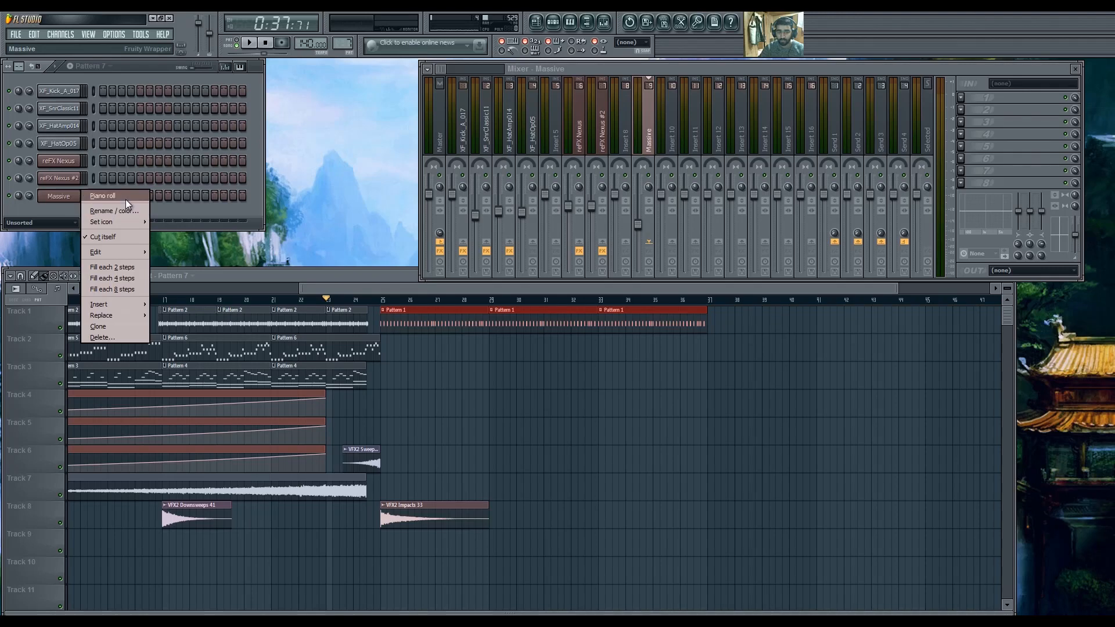
click(126, 198)
scroll(330, 215, down, 1)
click(113, 375)
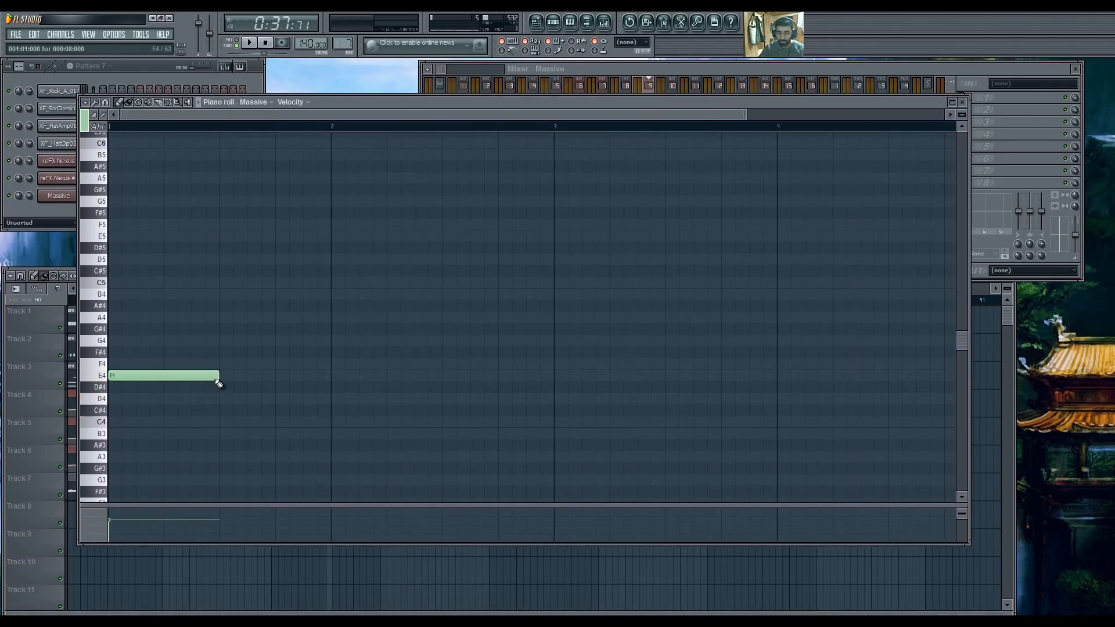
right_click(148, 378)
click(114, 321)
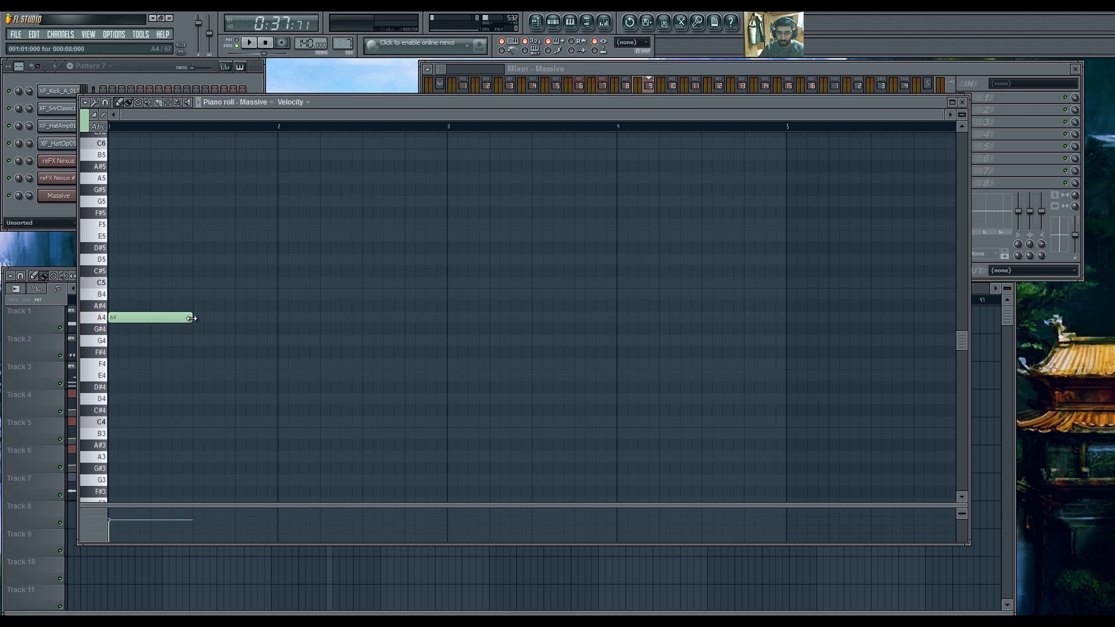
key(space)
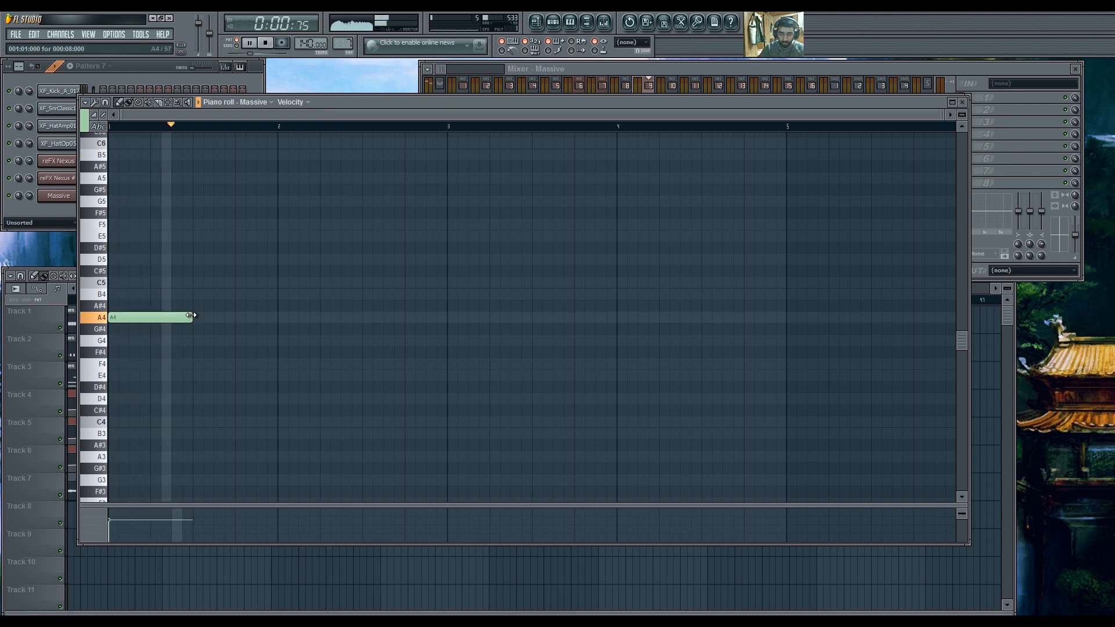
key(space)
Reopen Massive and load a different curve into step 2 of the Performer's upper row.
click(58, 196)
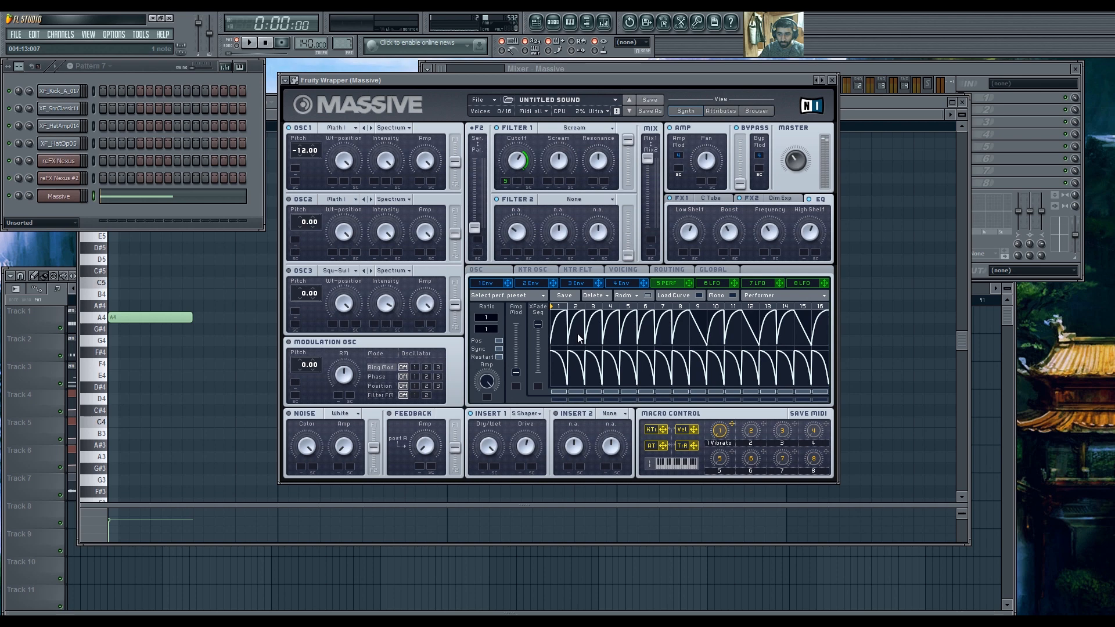
click(680, 297)
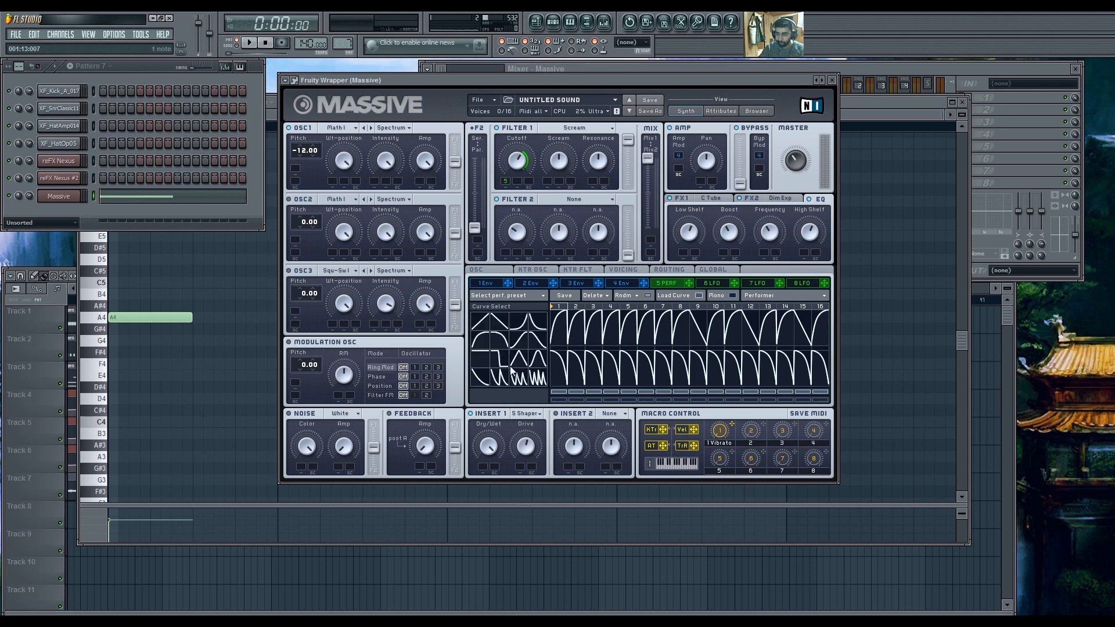
click(575, 325)
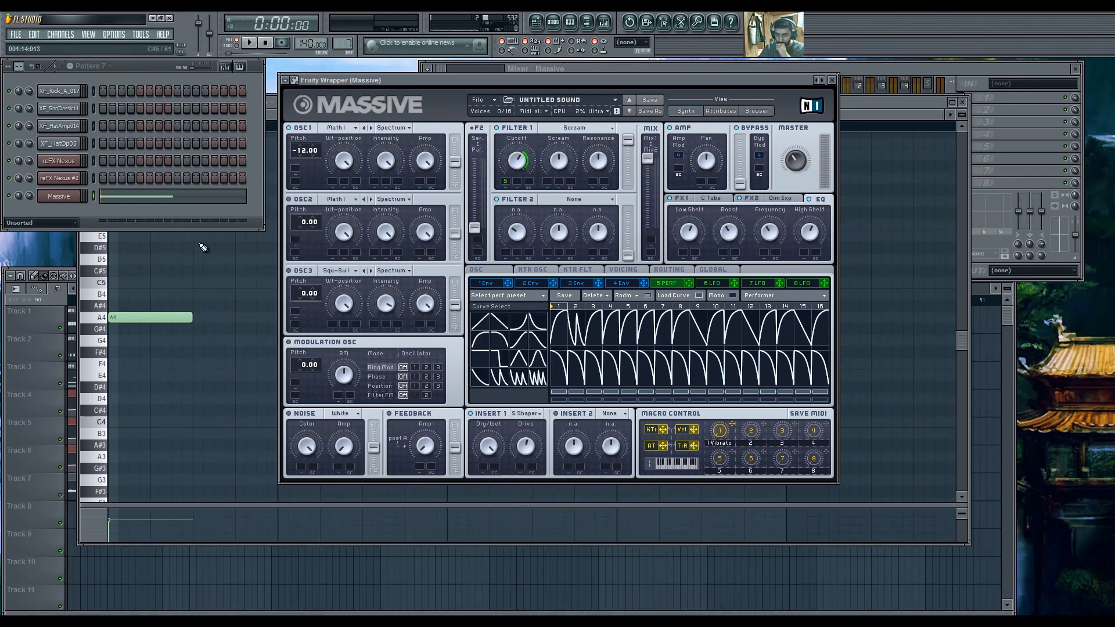
Set the Performer's ratio to 1/4 and play the pattern to audition it.
click(665, 297)
drag(493, 330, 494, 323)
key(space)
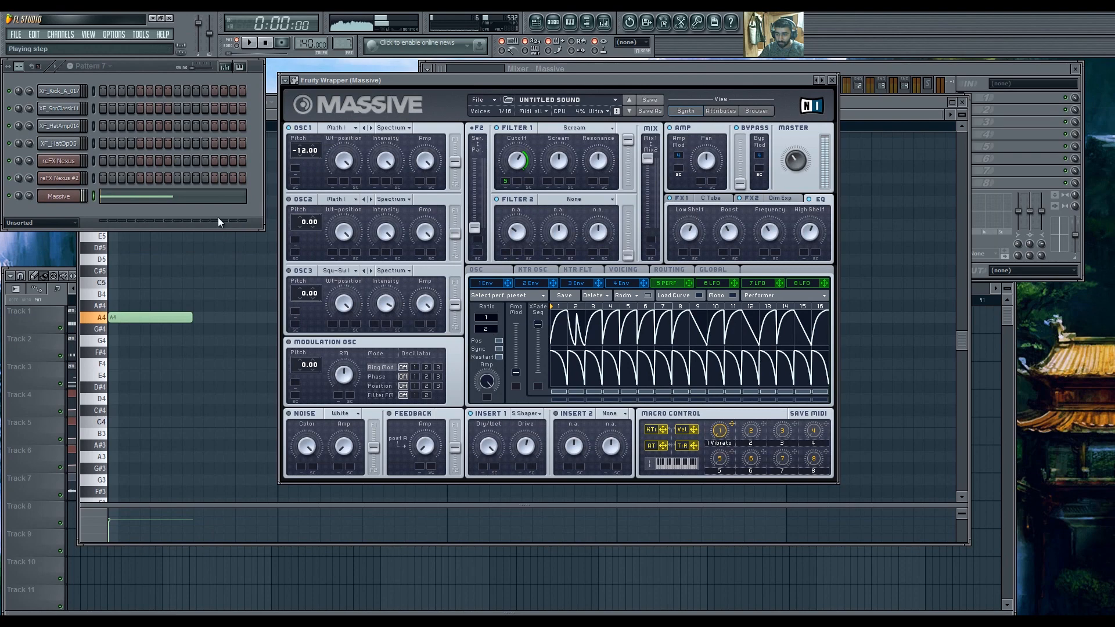
key(space)
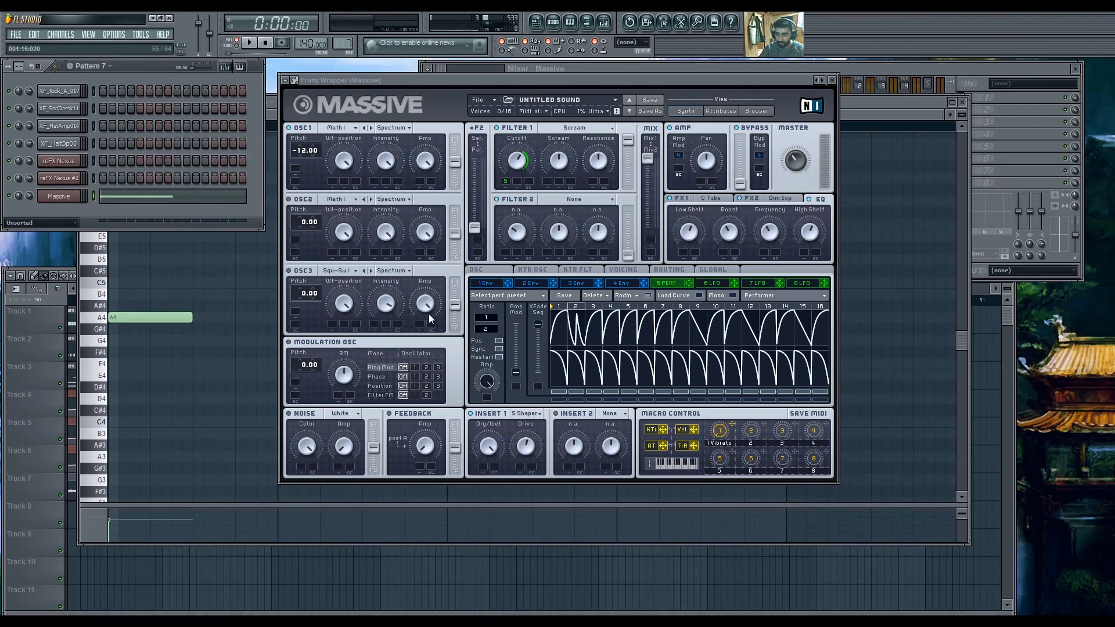
click(226, 306)
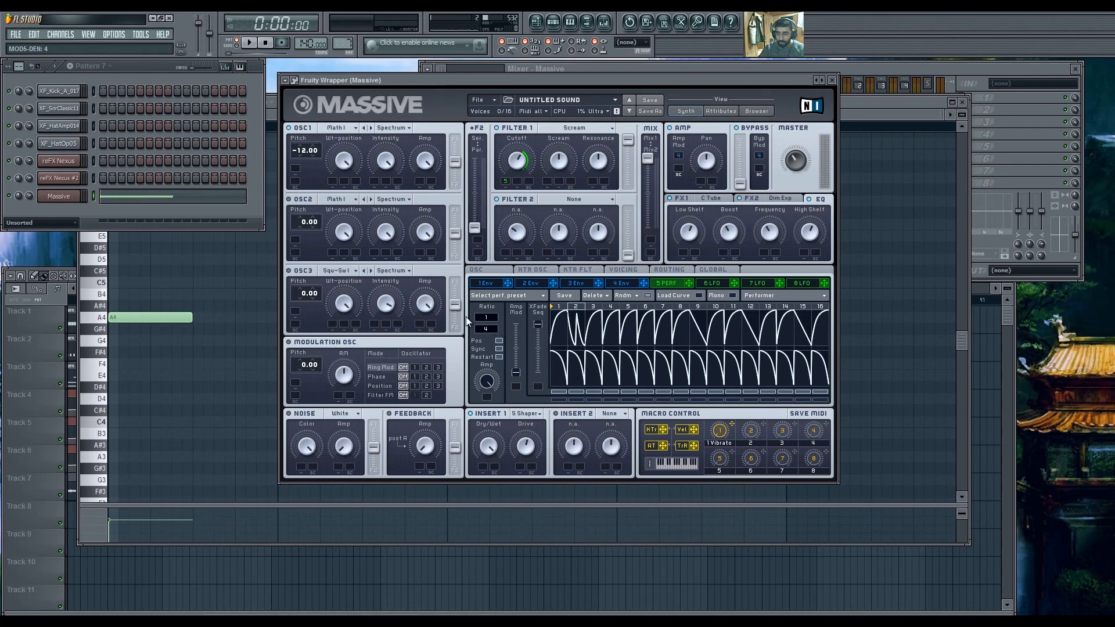
click(208, 223)
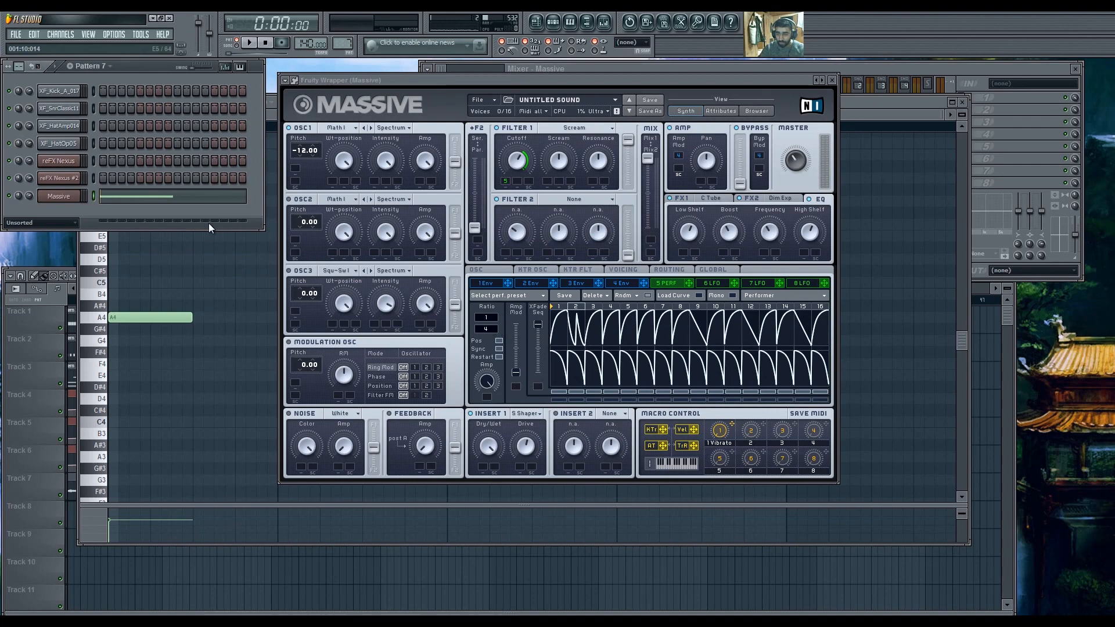
key(space)
key(space)
Play the pattern twice to listen to the Performer's modulation of the A4 note.
click(673, 298)
click(672, 297)
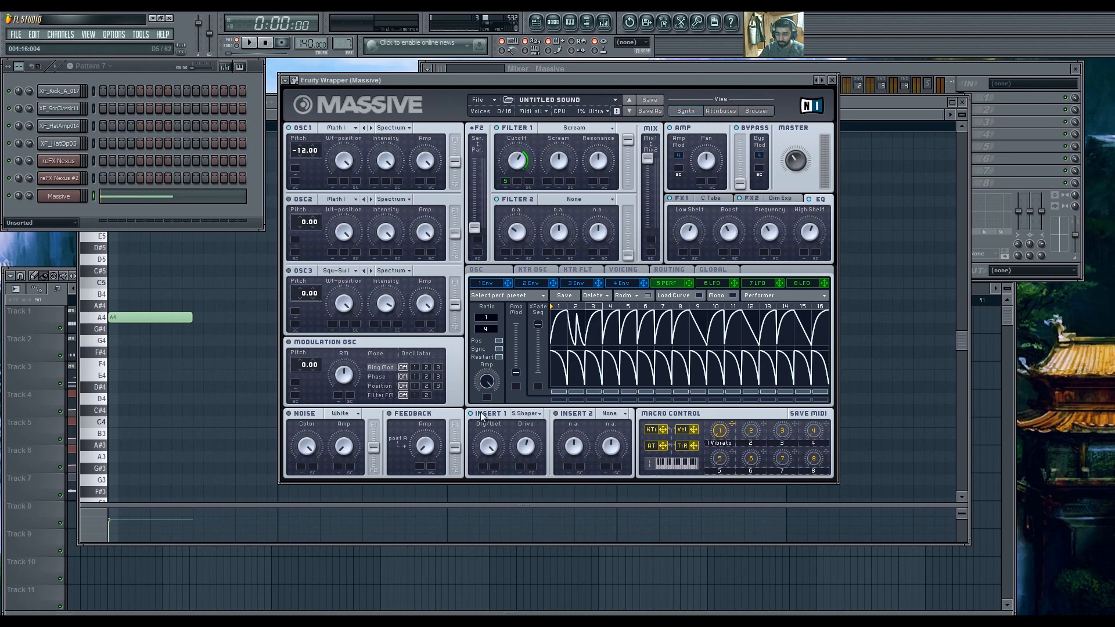
click(226, 217)
key(space)
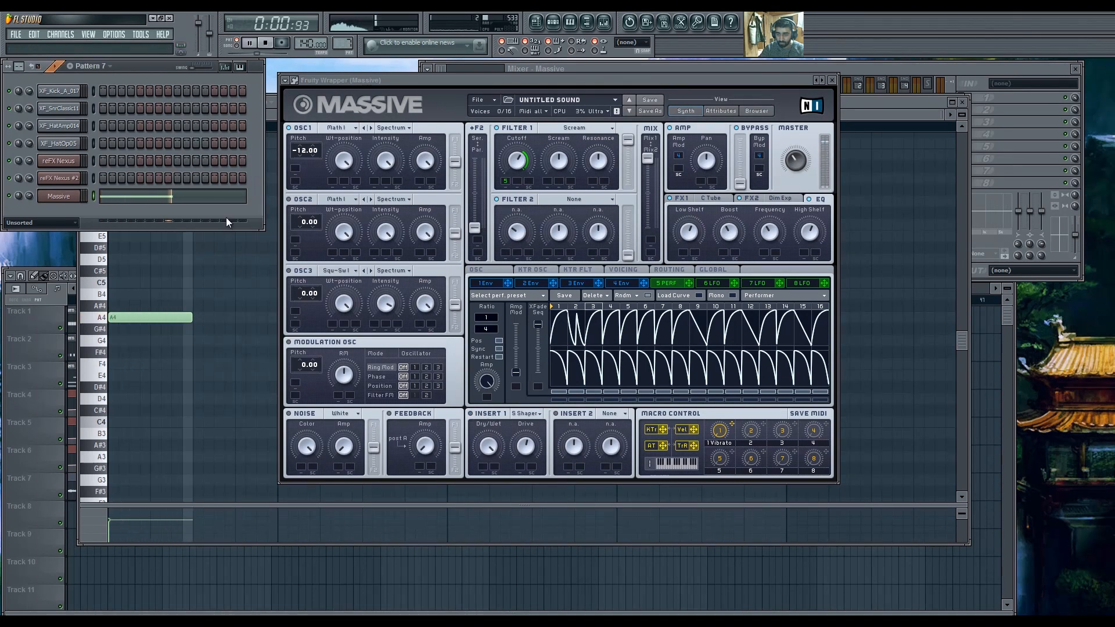
key(space)
key(space)
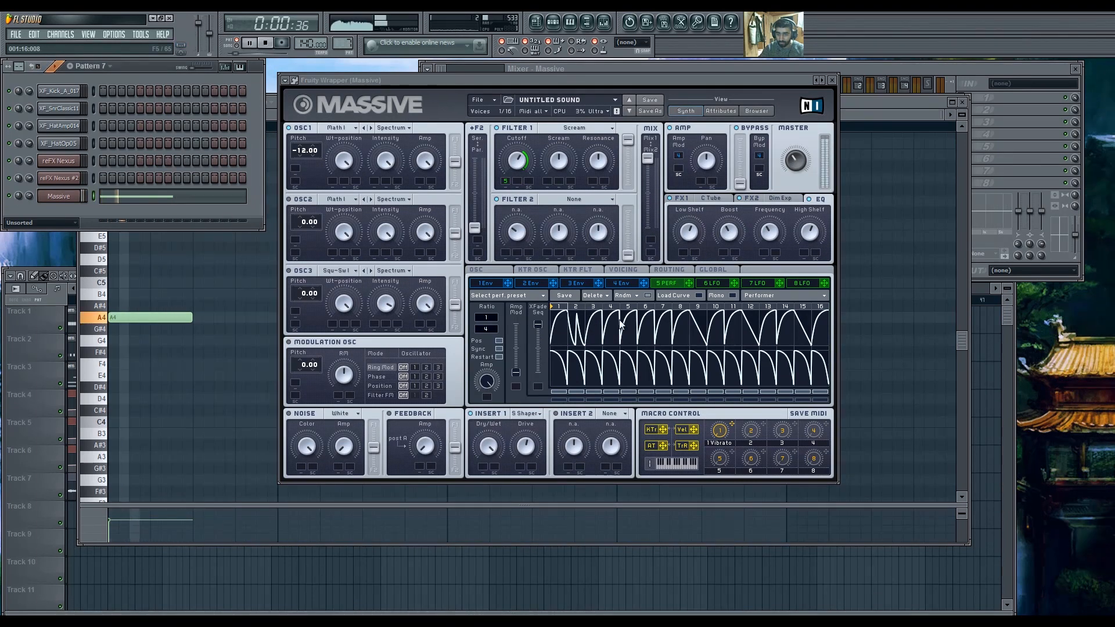
key(space)
Load another curve into step 2 of the Performer's upper row, playing the pattern after each change.
click(697, 296)
click(579, 340)
click(246, 215)
key(space)
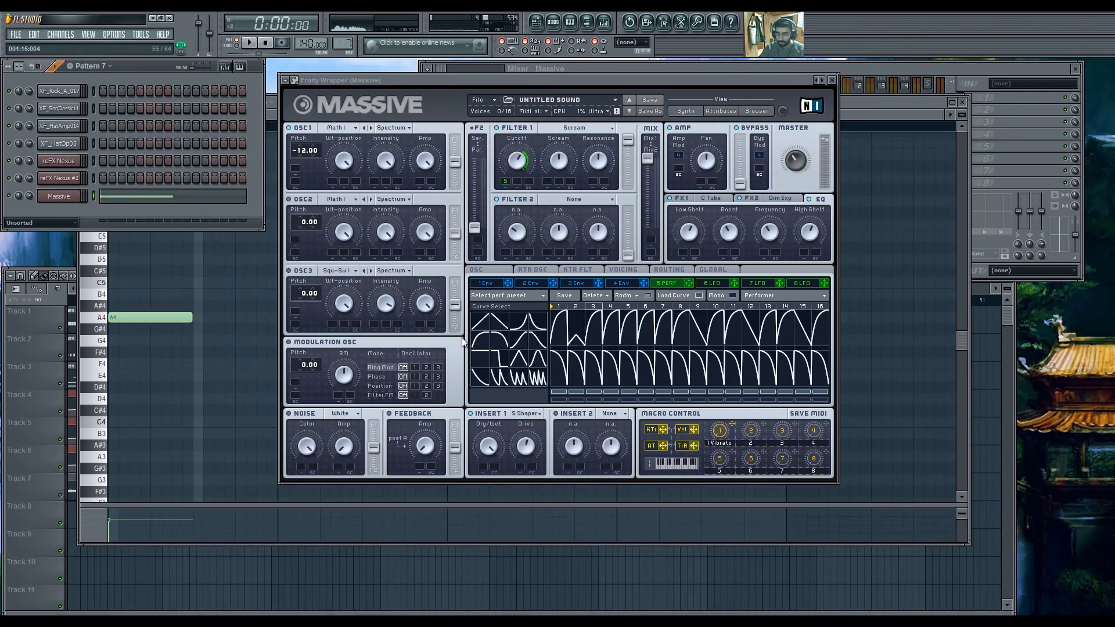
key(space)
click(575, 340)
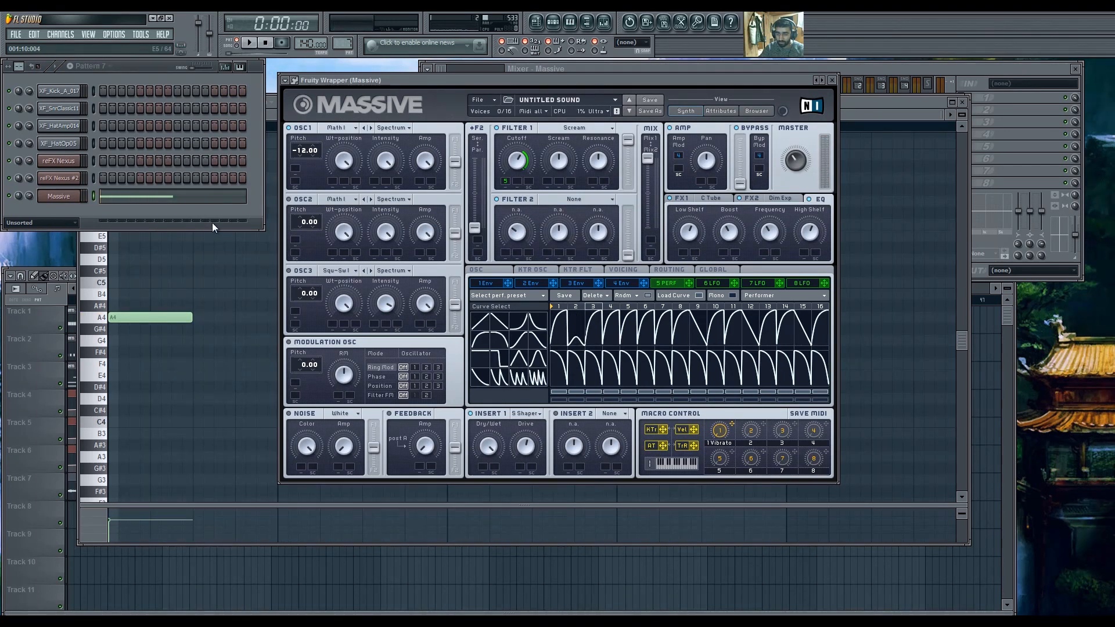
click(214, 227)
key(space)
key(space)
Lower the level of step 1 in the Performer's upper row and audition the pattern.
drag(564, 321, 564, 331)
click(252, 220)
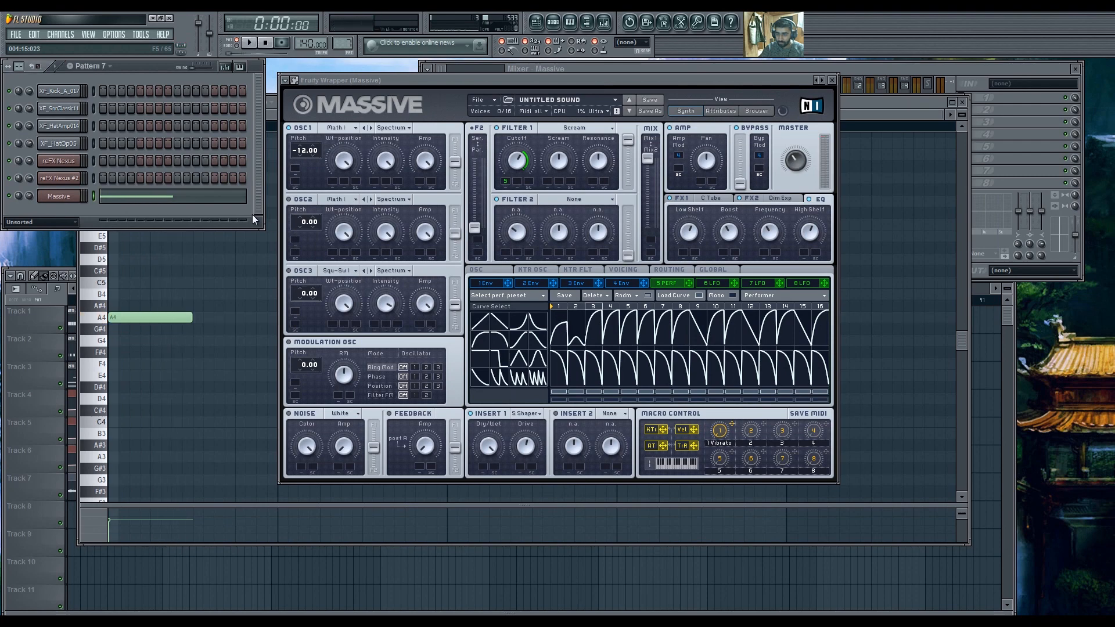
key(space)
key(space)
Replace the curve of step 2 in the Performer's upper row with a square stepped shape and audition it.
click(580, 347)
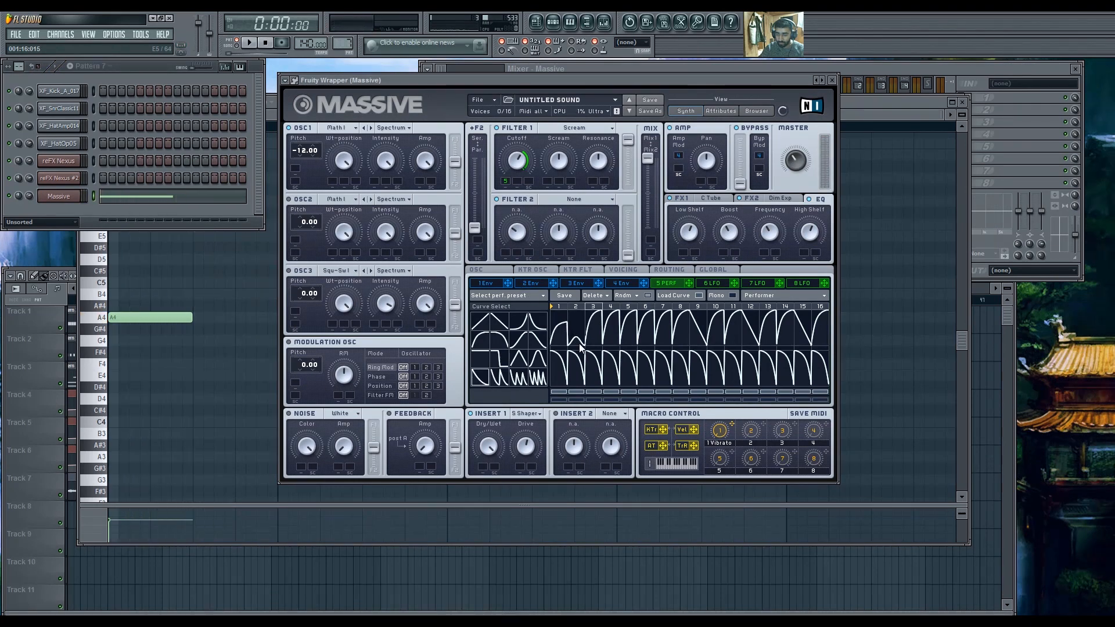
click(227, 223)
key(space)
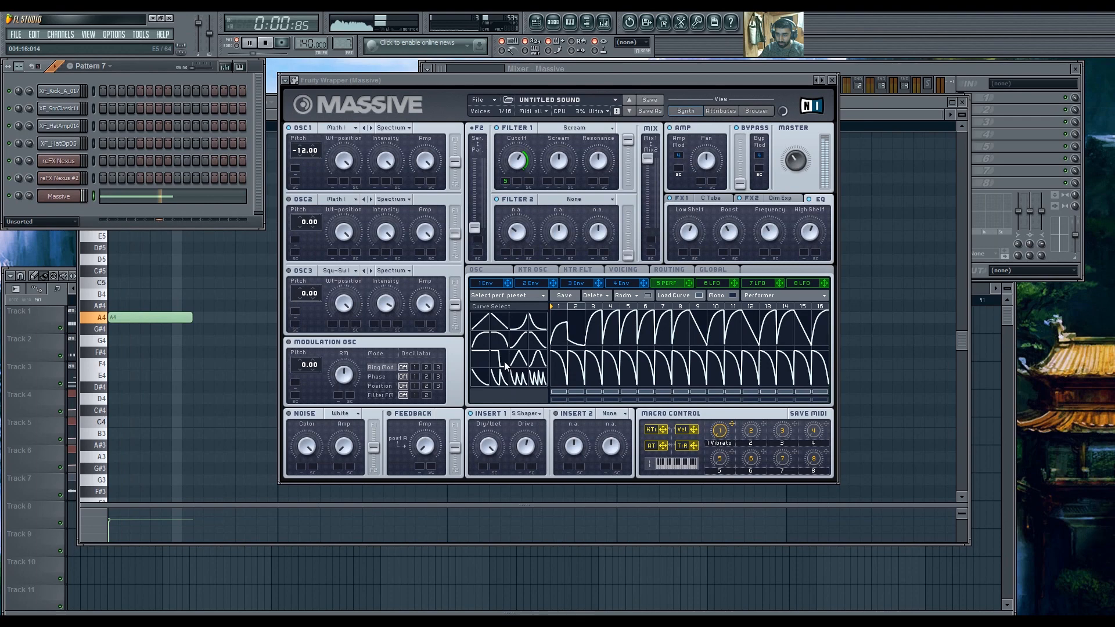
key(space)
click(579, 347)
click(197, 210)
key(space)
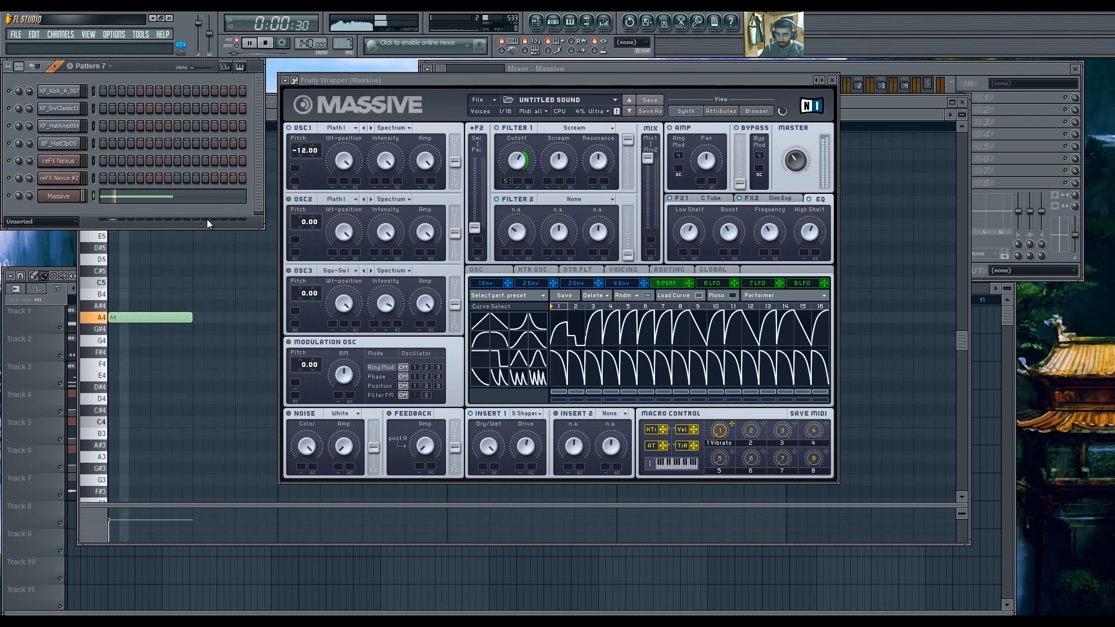
key(space)
Adjust the height of step 2's stepped curve in the Performer's upper row, playing the pattern after each change.
click(577, 340)
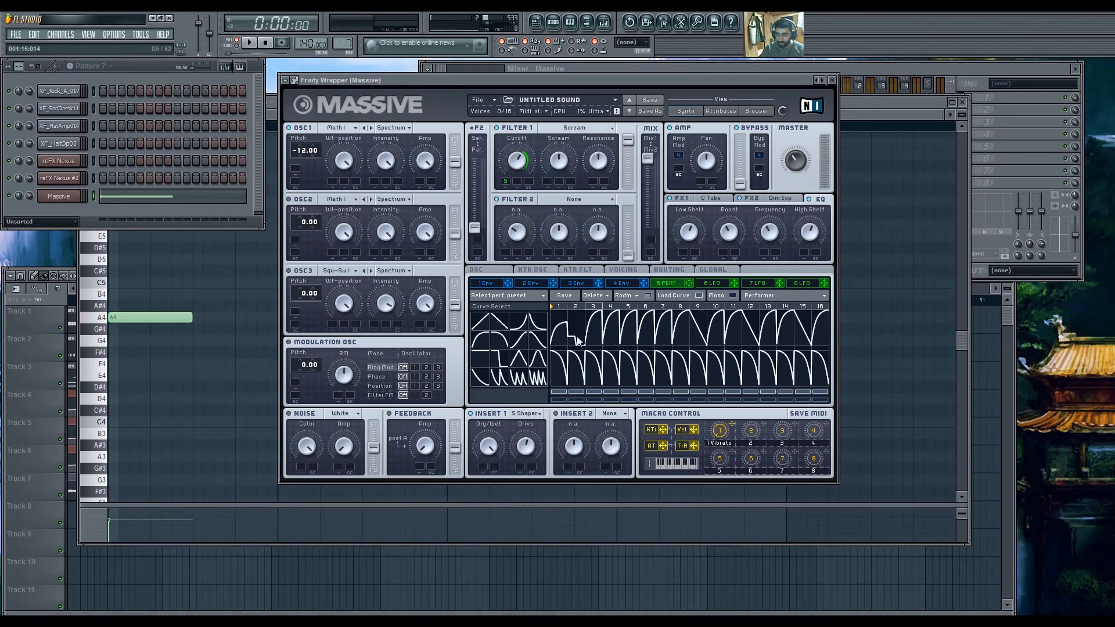
click(243, 212)
key(space)
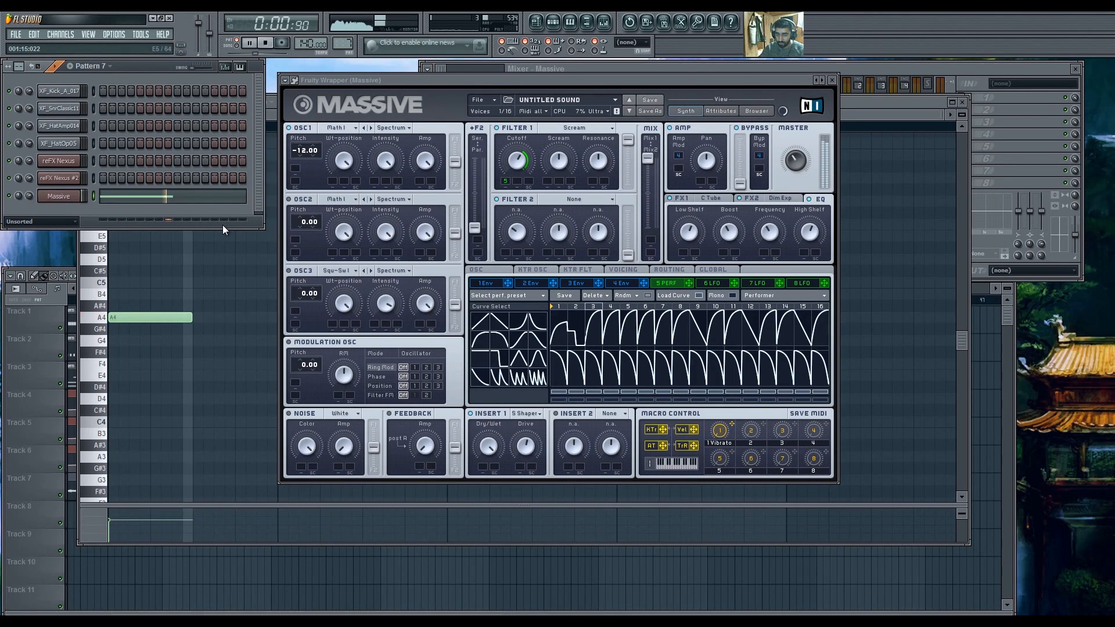
key(space)
click(575, 340)
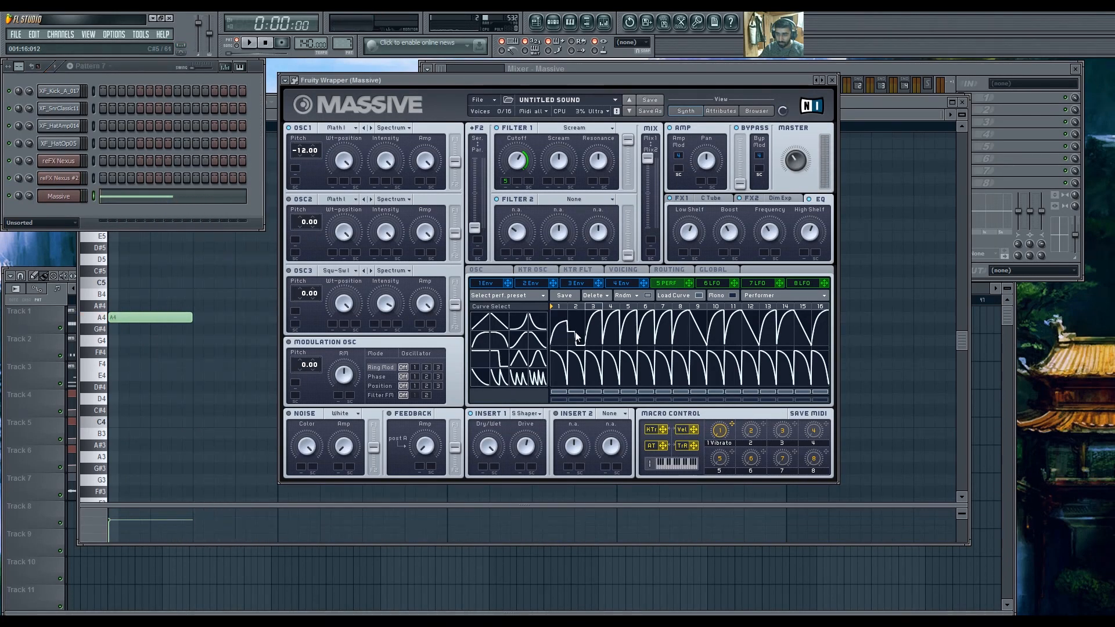
click(222, 219)
key(space)
key(space)
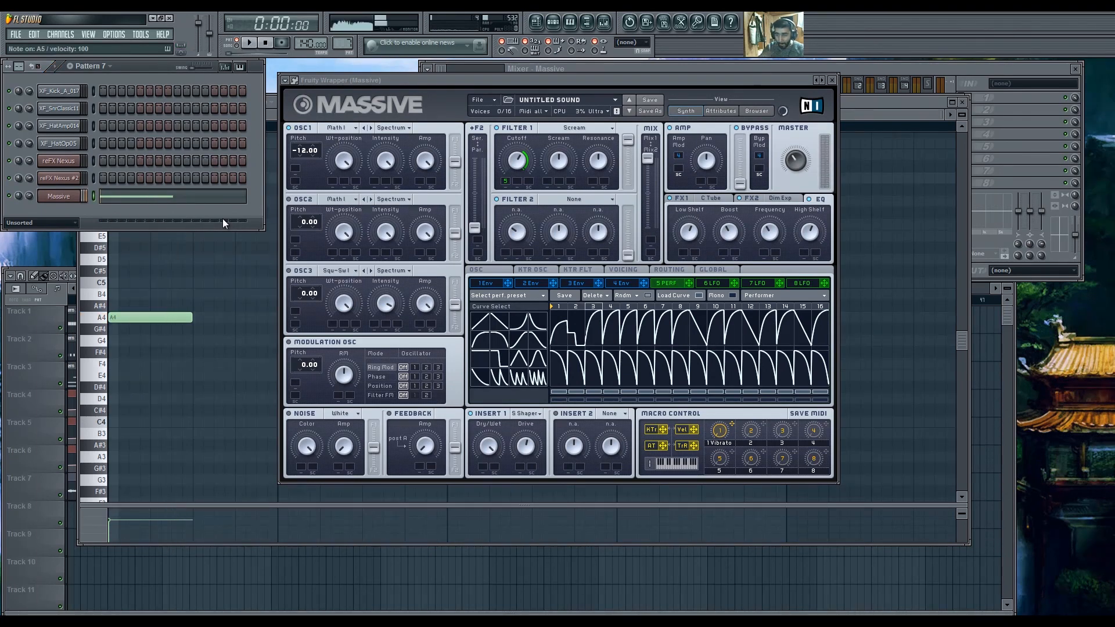
Clone the Massive channel and move the copy's plugin window up so it is fully on screen.
right_click(58, 196)
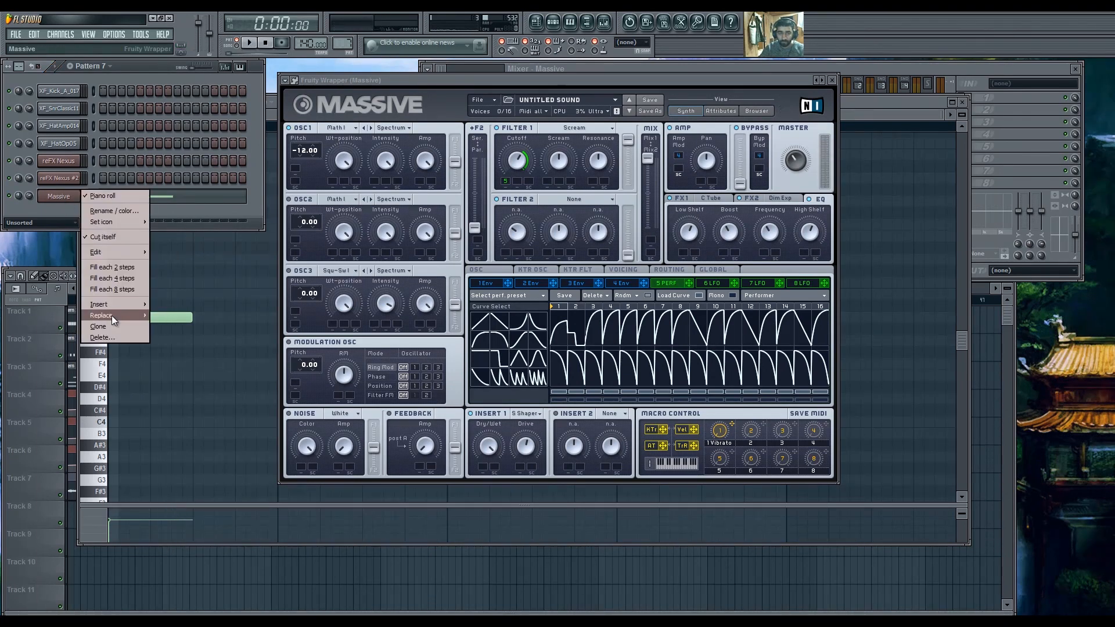
mouse_move(114, 319)
click(222, 238)
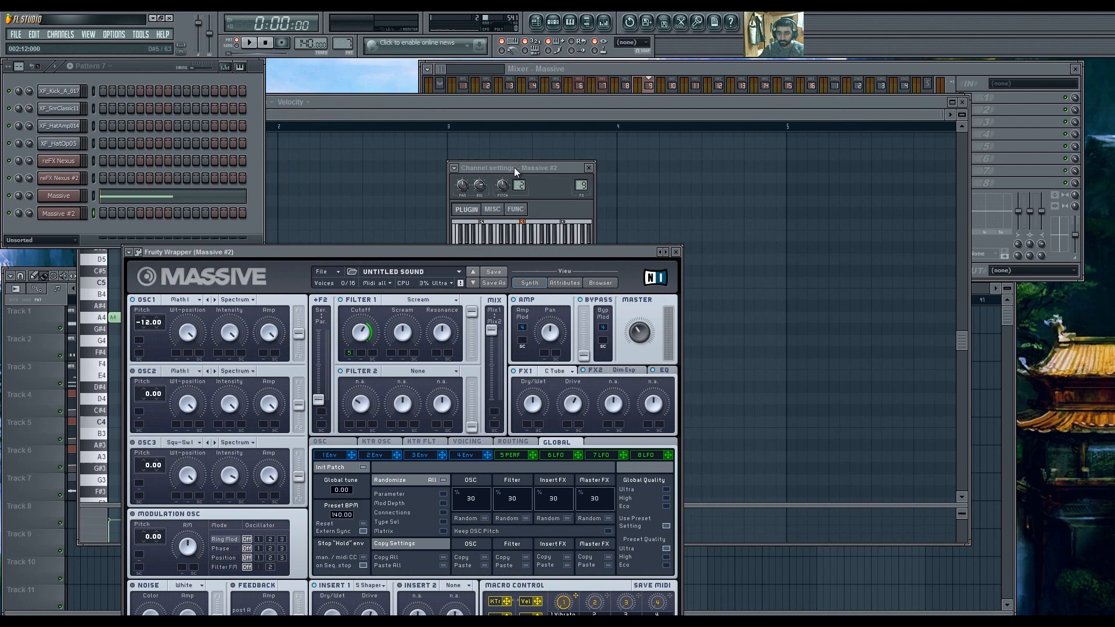
drag(350, 254, 527, 93)
Load the recent sound Small filth into the cloned Massive.
click(491, 108)
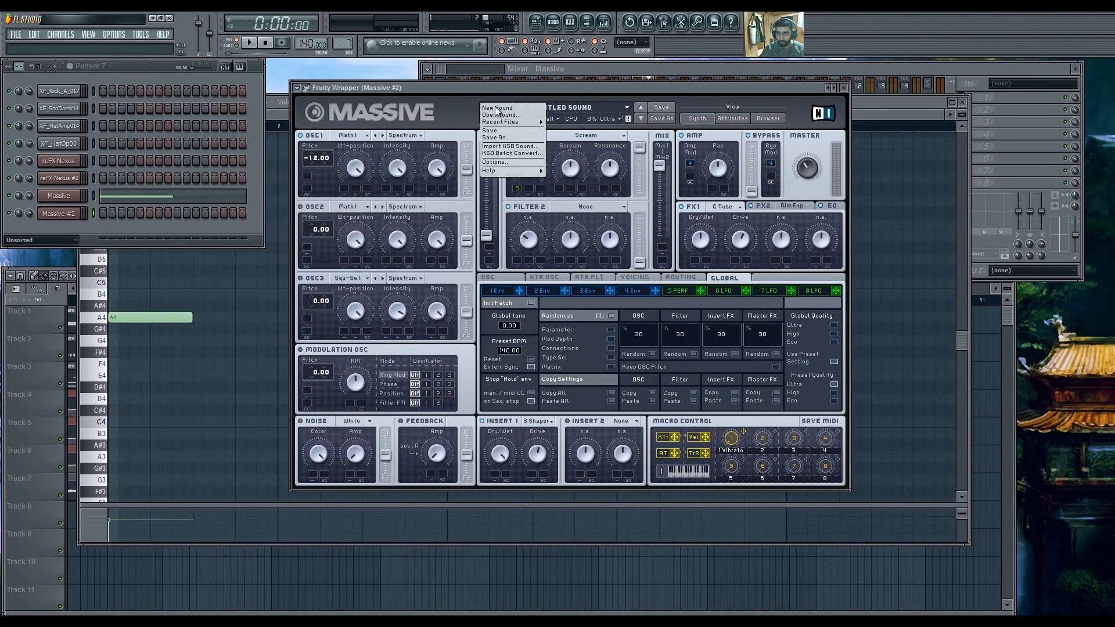
mouse_move(532, 121)
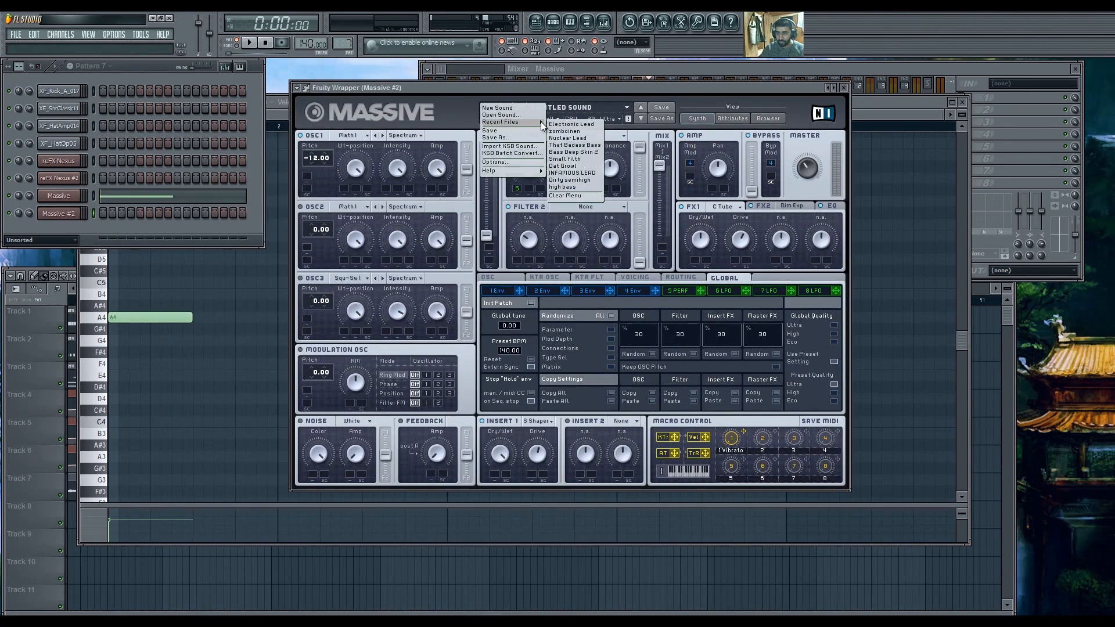
click(575, 160)
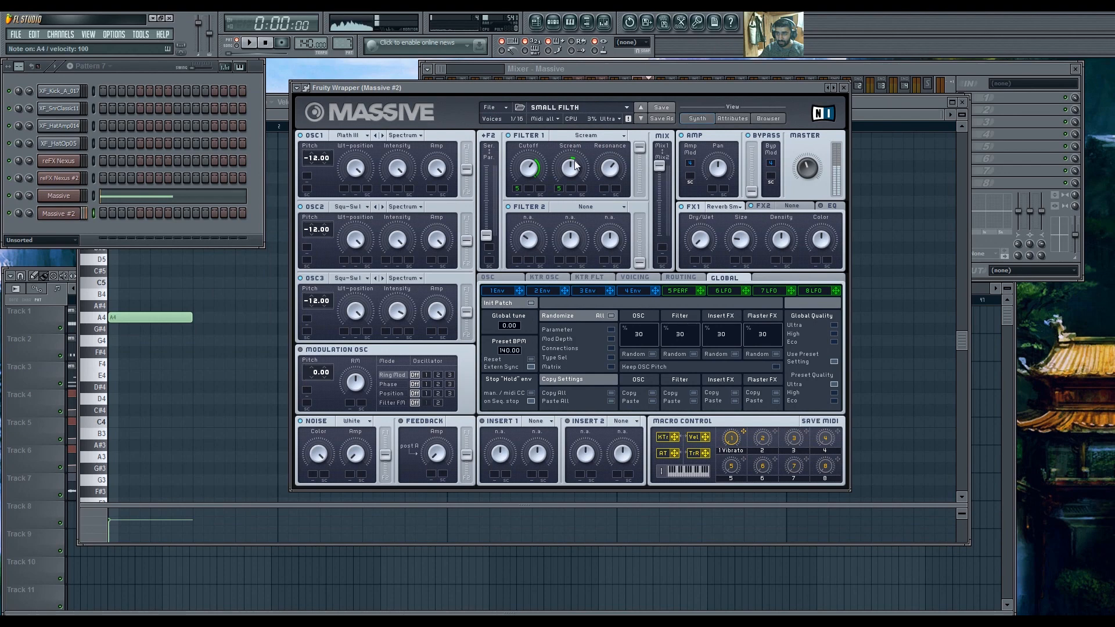
Load the recent sound high bass into the cloned Massive.
click(515, 107)
mouse_move(531, 123)
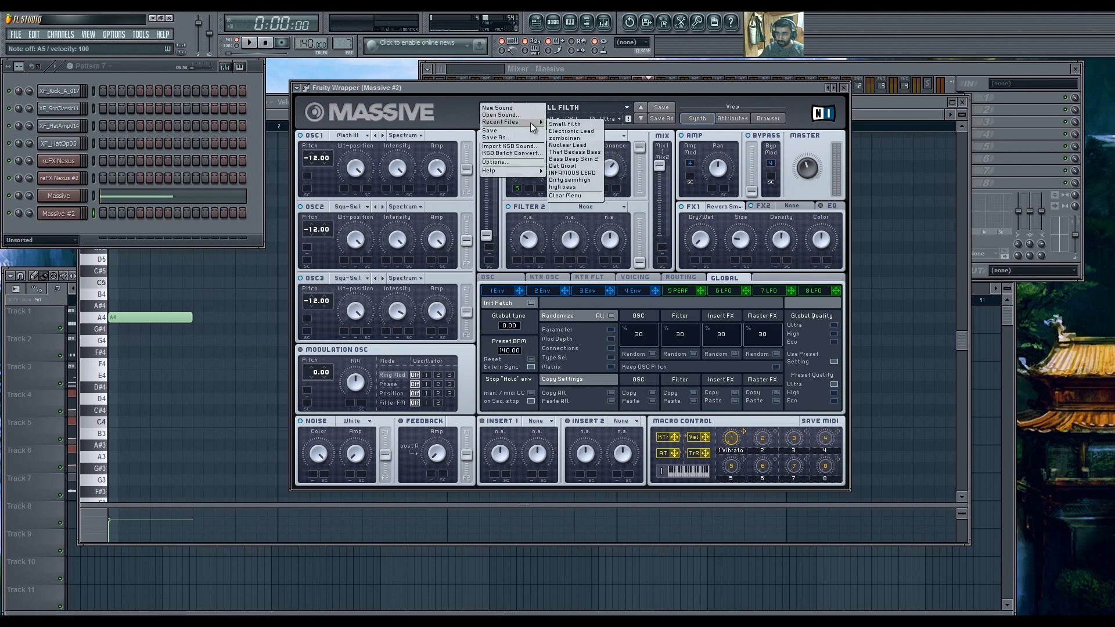
click(594, 185)
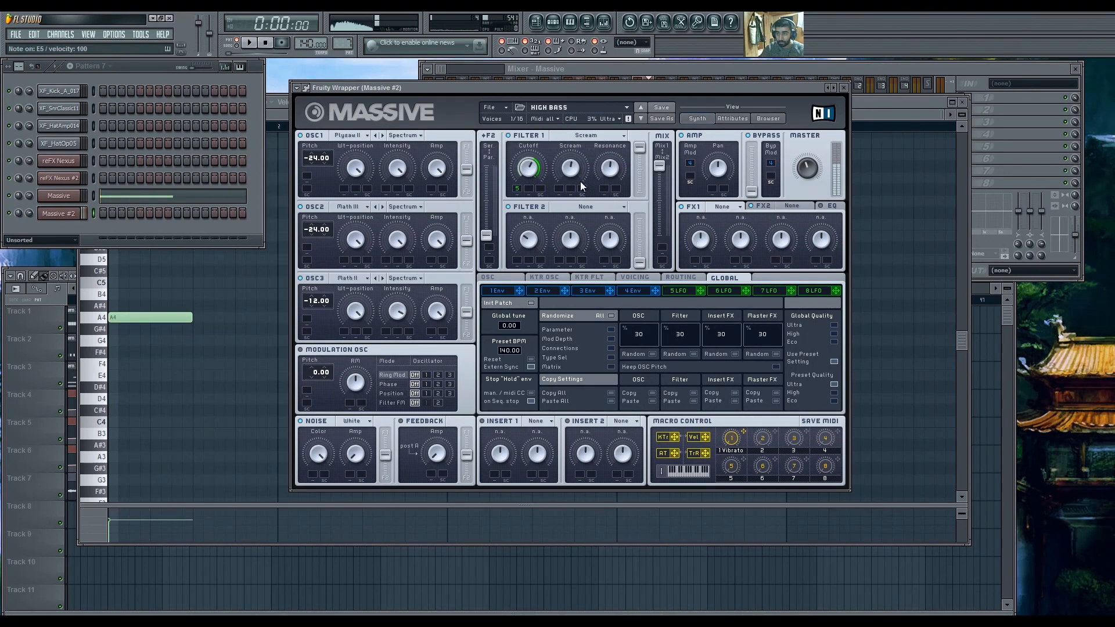
Load the recent sounds Bass Deep Skin 2 and Dat Growl one after the other into the cloned Massive, auditioning each.
click(510, 109)
mouse_move(520, 123)
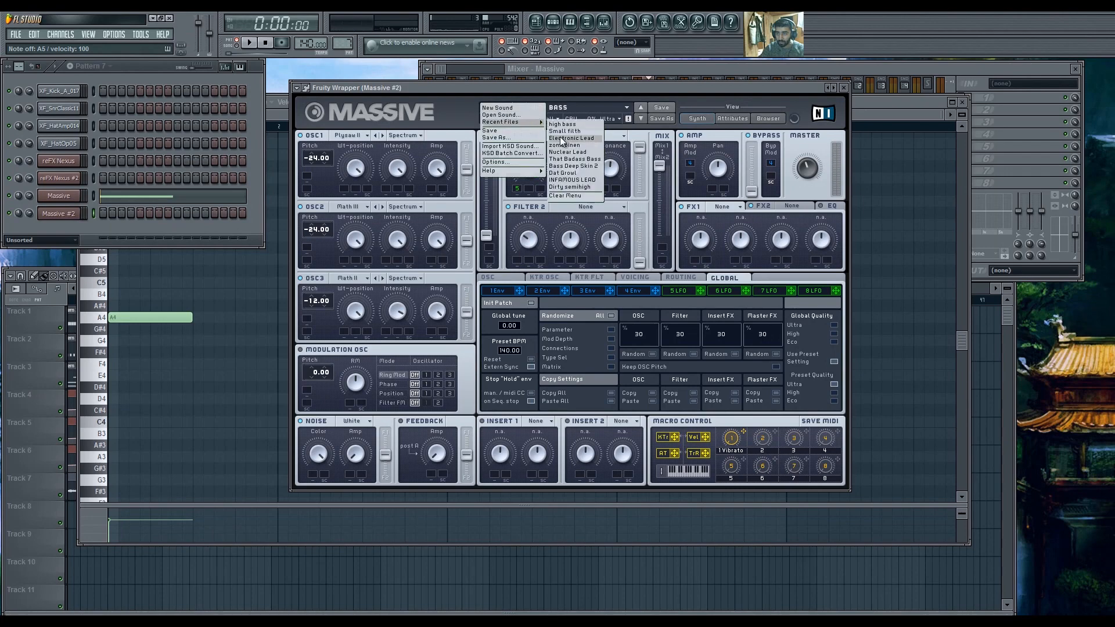
click(588, 166)
click(503, 107)
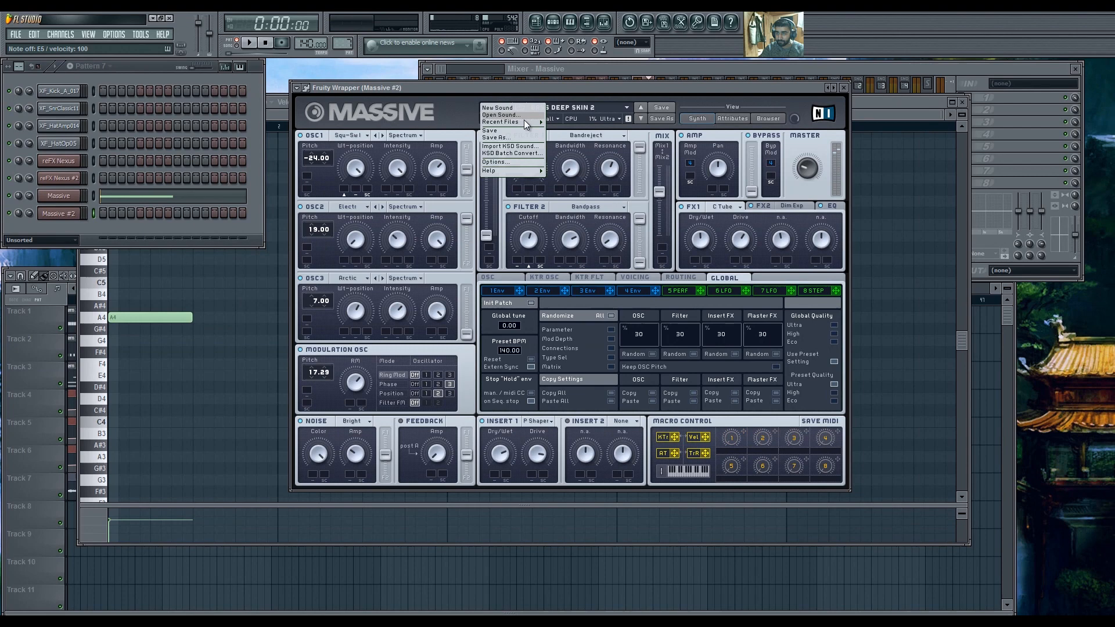
mouse_move(523, 121)
click(576, 173)
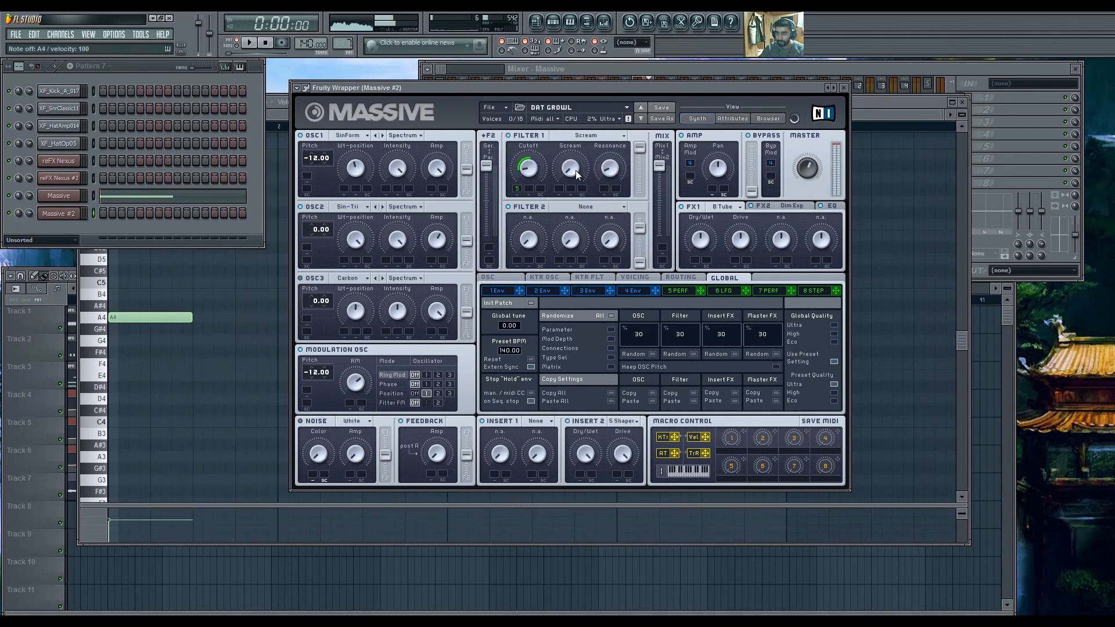
Audition the recent sounds zomboinen and Nuclear Lead in the cloned Massive.
click(500, 106)
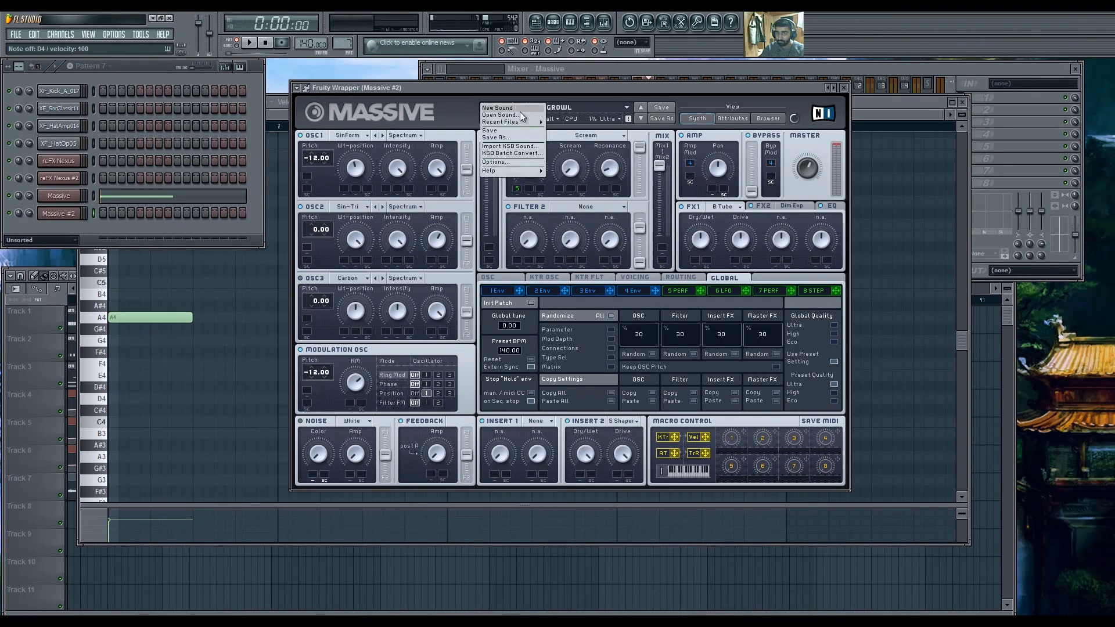
mouse_move(519, 122)
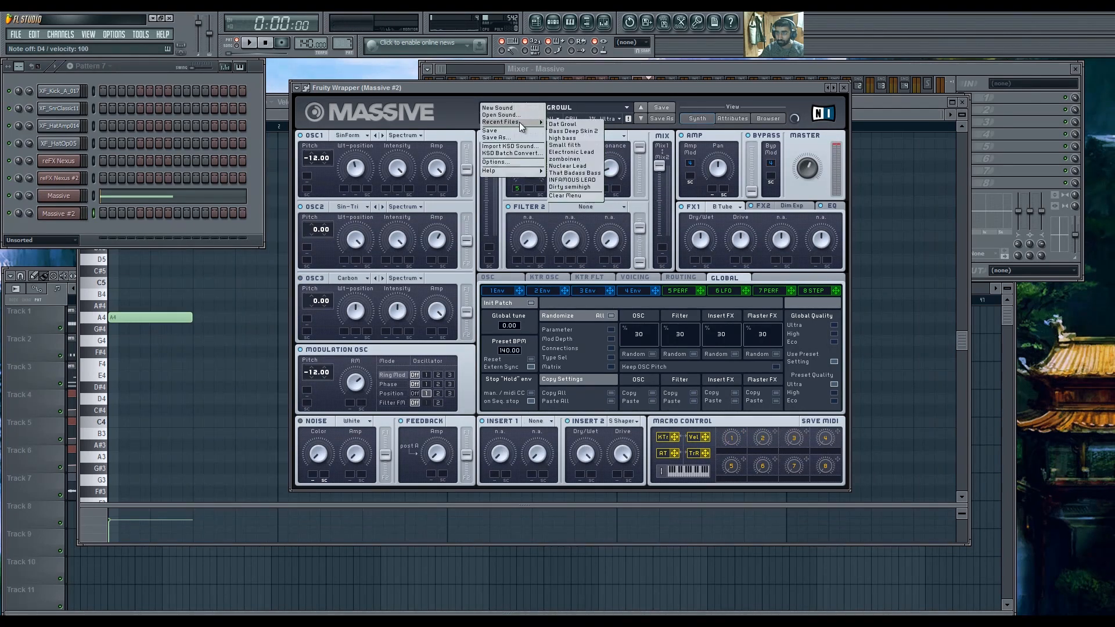
click(584, 159)
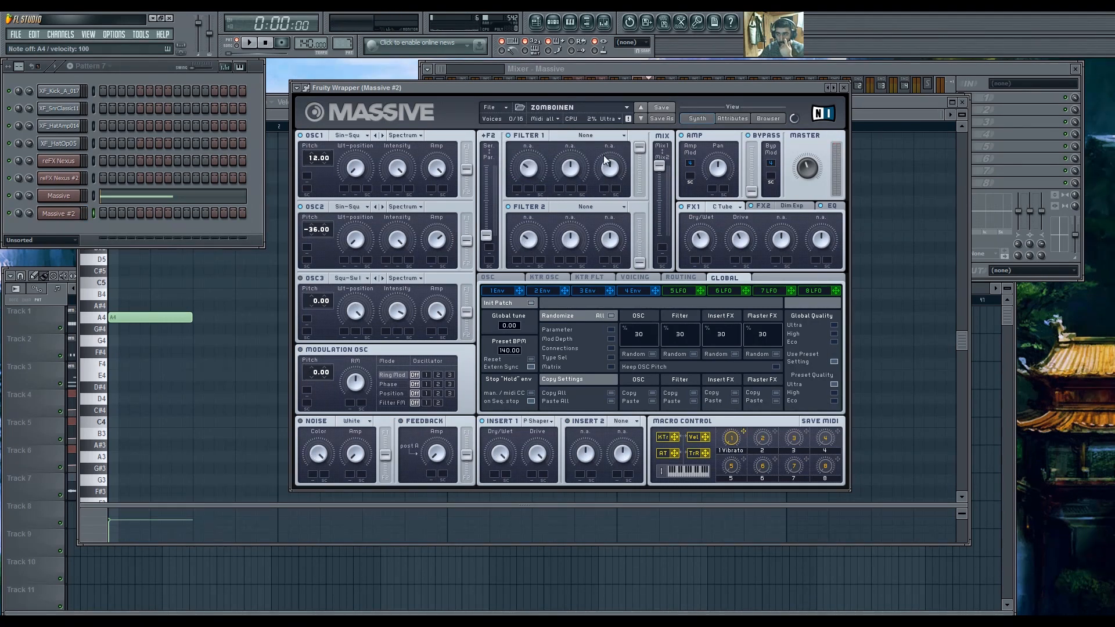
click(497, 106)
mouse_move(525, 123)
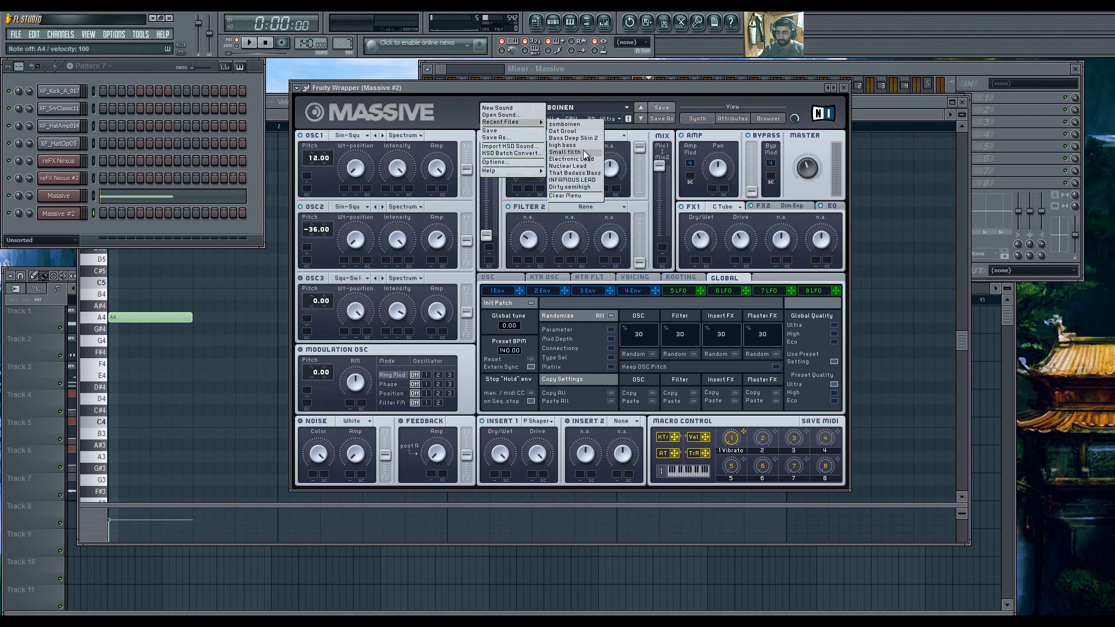
click(587, 165)
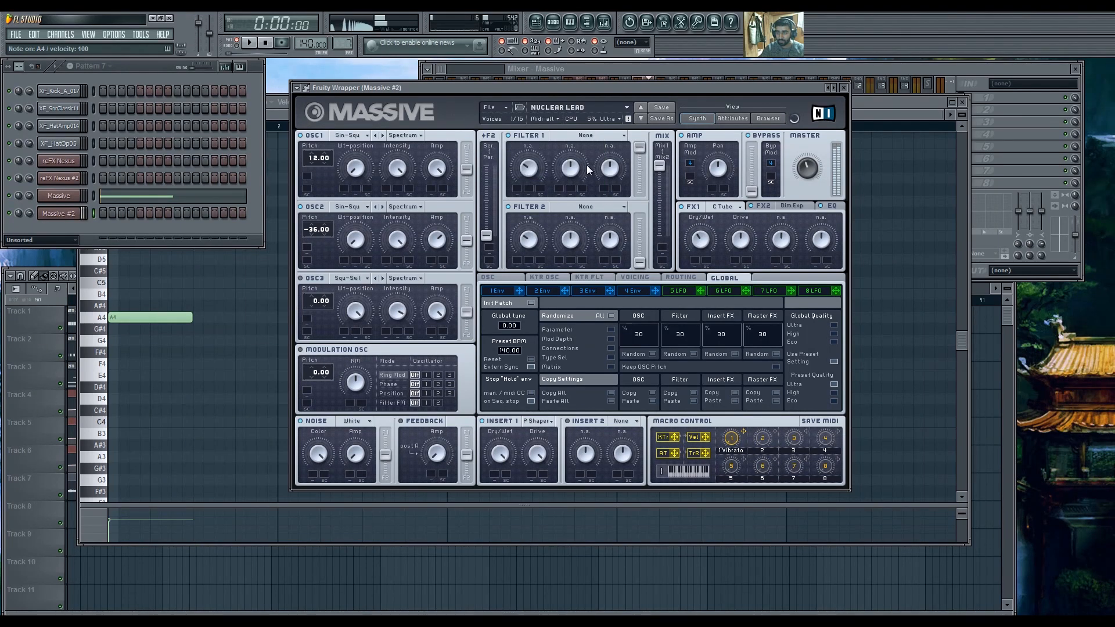
Open the Massive #2 channel's piano roll and draw four short B4 notes across the second half of bar 1.
click(143, 239)
right_click(76, 214)
click(125, 213)
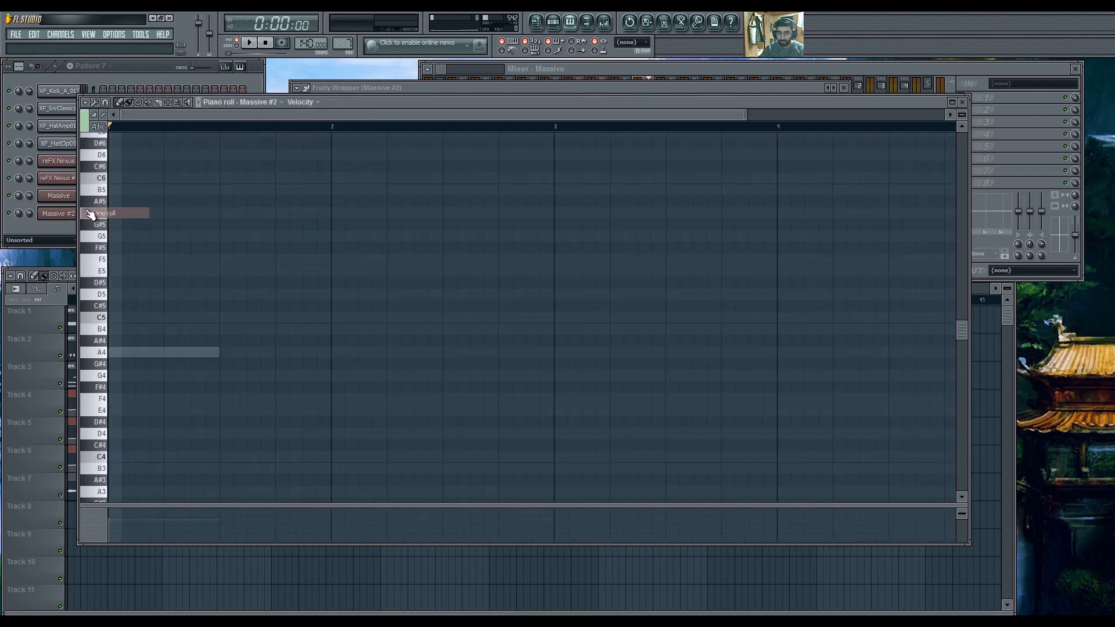
scroll(229, 348, down, 3)
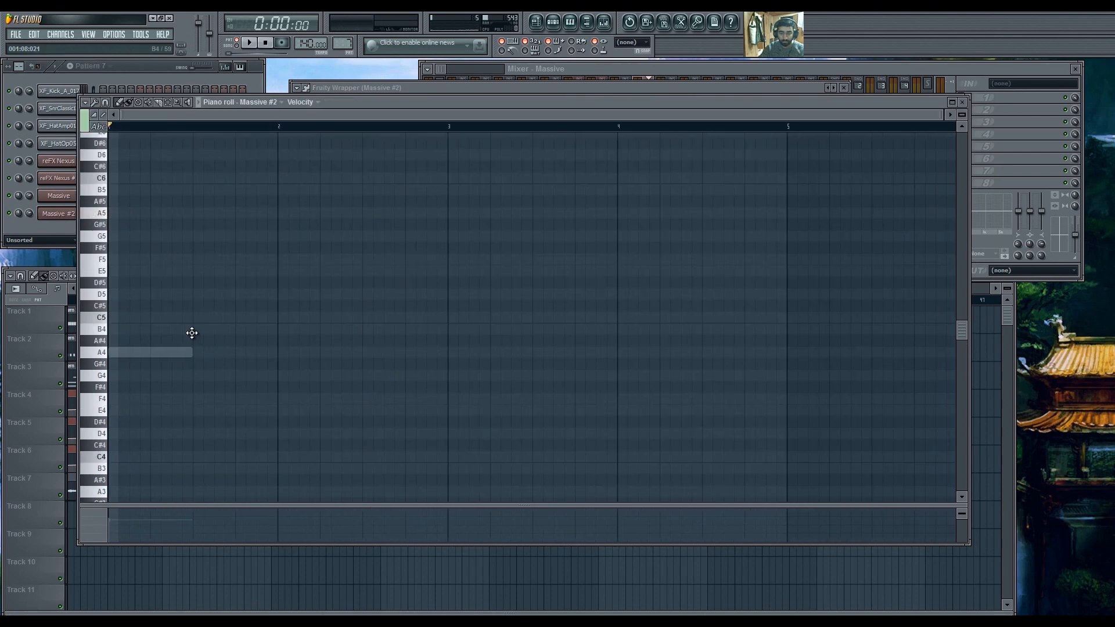
click(194, 329)
drag(273, 329, 203, 329)
click(219, 329)
click(240, 328)
click(262, 329)
Draw four short C5 notes and a D5, D5, E5, D5, C5, B4 run across bar 2.
click(283, 317)
click(304, 317)
click(325, 318)
click(347, 318)
click(368, 294)
click(390, 294)
click(410, 294)
click(410, 270)
click(421, 294)
click(431, 318)
click(442, 328)
Switch to the Massive channel's notes, add a half-bar A4 note at the start of bar 3, and play the pattern.
double_click(165, 351)
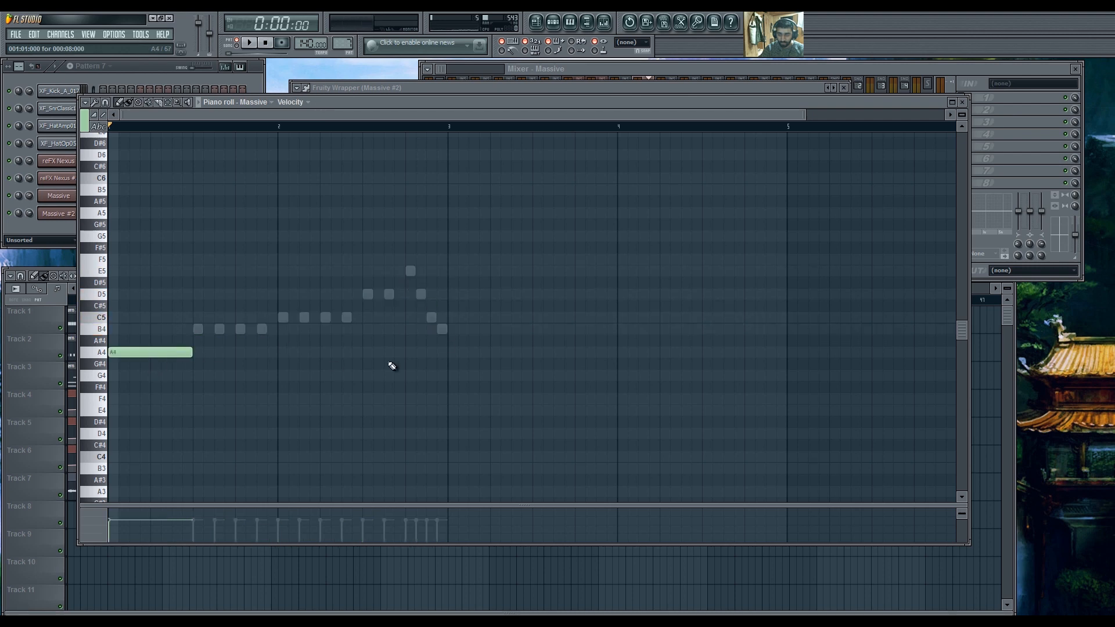
click(452, 353)
drag(457, 353, 531, 360)
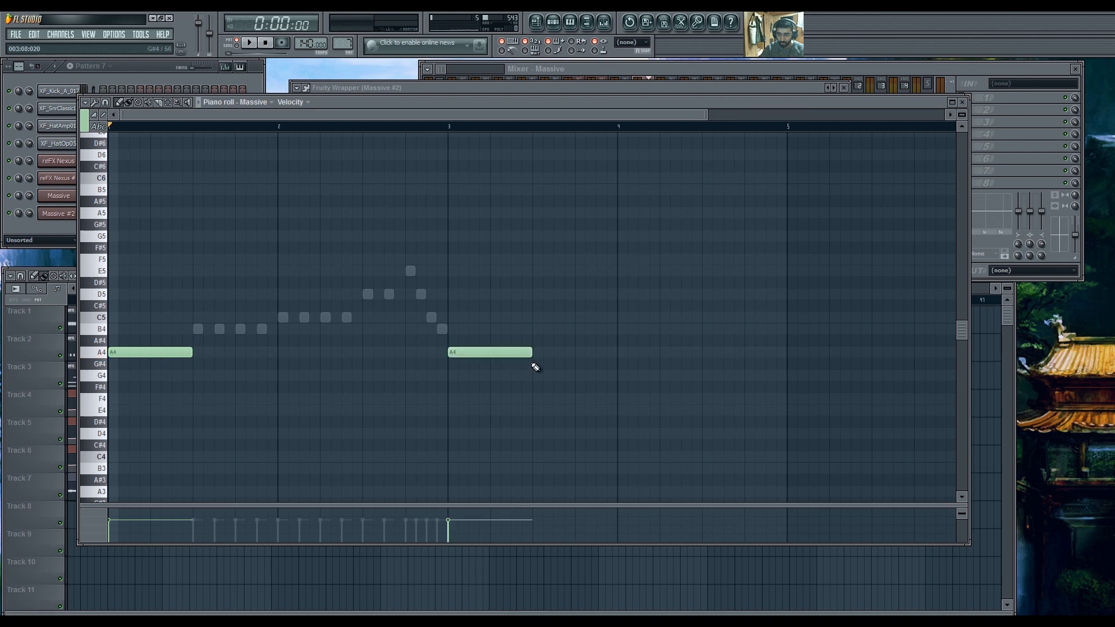
key(space)
scroll(337, 412, down, 1)
scroll(336, 411, down, 1)
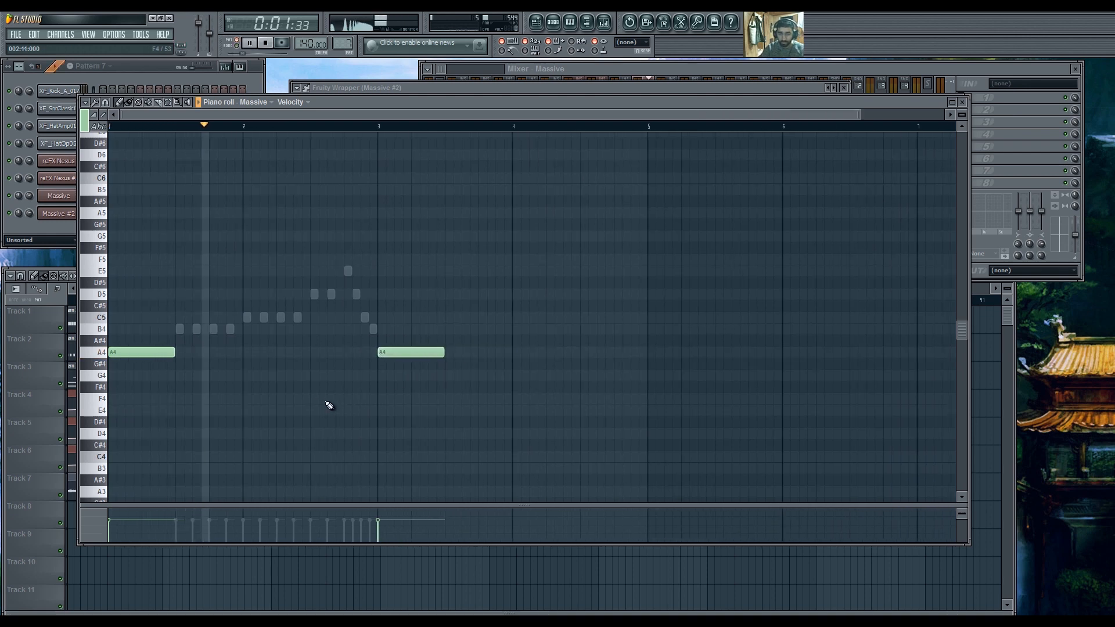
key(space)
Delete all the short notes from the Massive #2 piano roll.
right_click(181, 332)
right_click(180, 331)
right_click(180, 332)
right_click(247, 317)
right_click(264, 317)
right_click(281, 317)
right_click(314, 294)
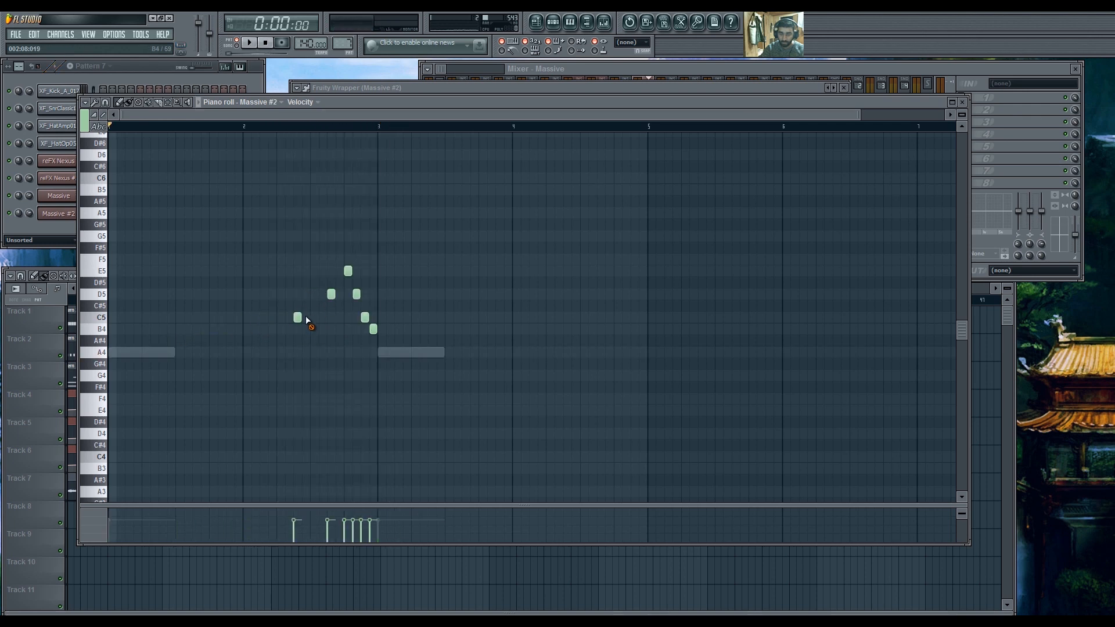
right_click(348, 271)
right_click(365, 317)
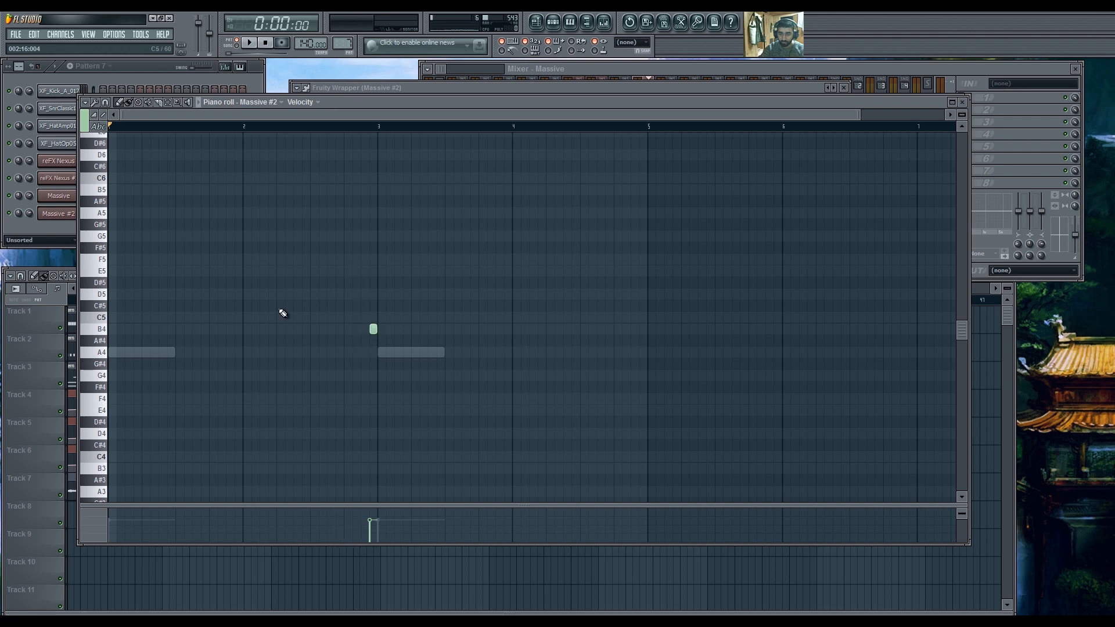
Open the Massive #2 plugin and start a new, untitled sound.
click(54, 233)
click(76, 213)
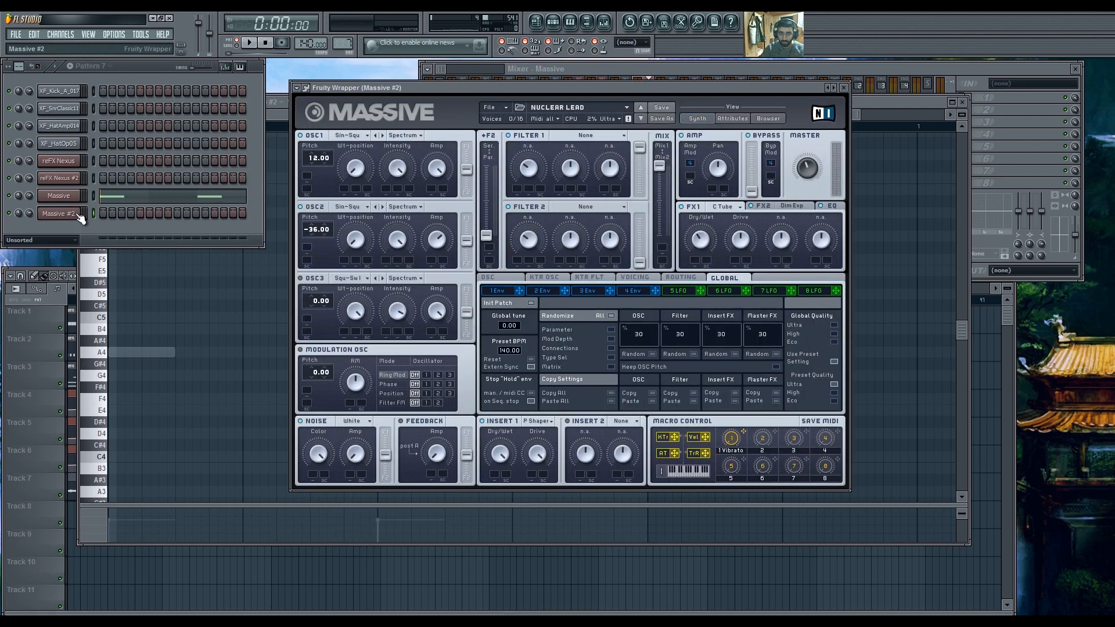
click(505, 107)
click(500, 112)
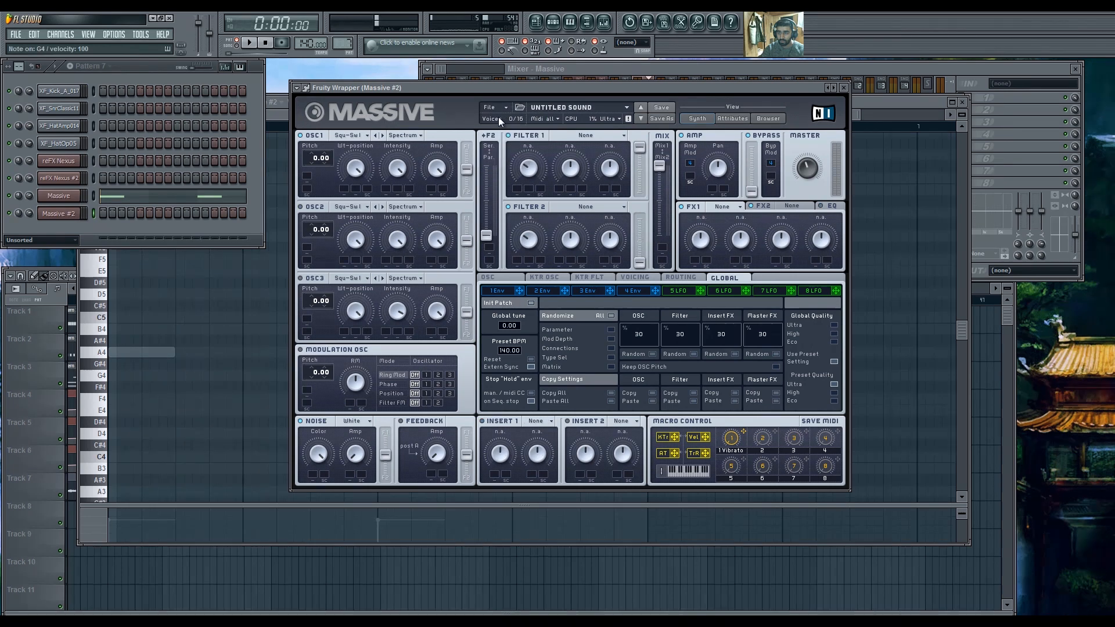
Set oscillator 1's wavetable to Math I and its pitch to -12.00, auditioning notes.
click(382, 134)
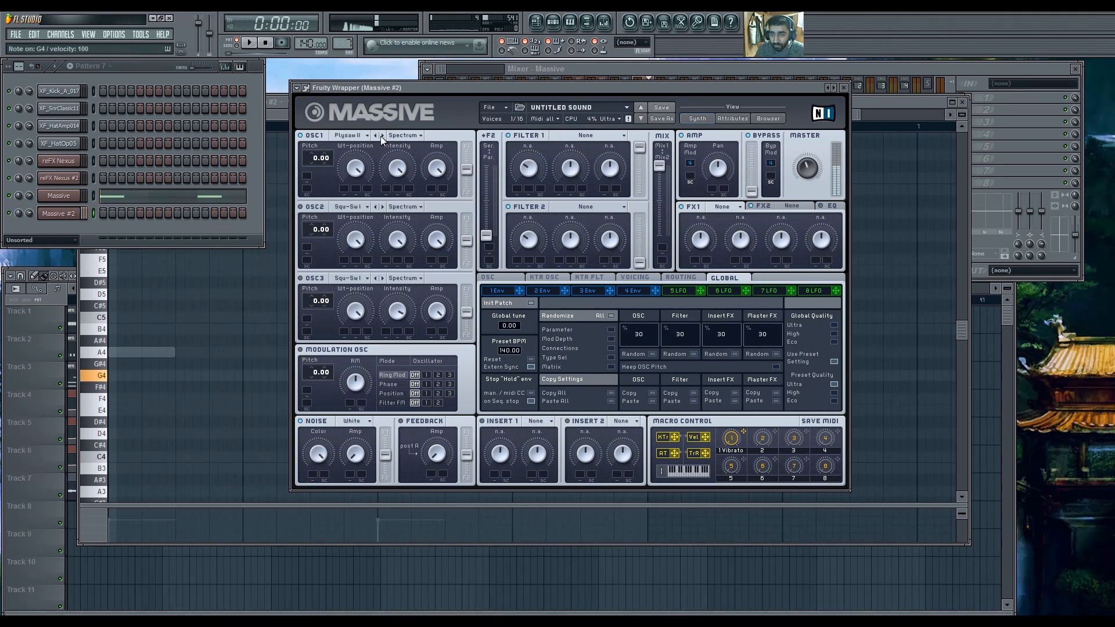
click(376, 135)
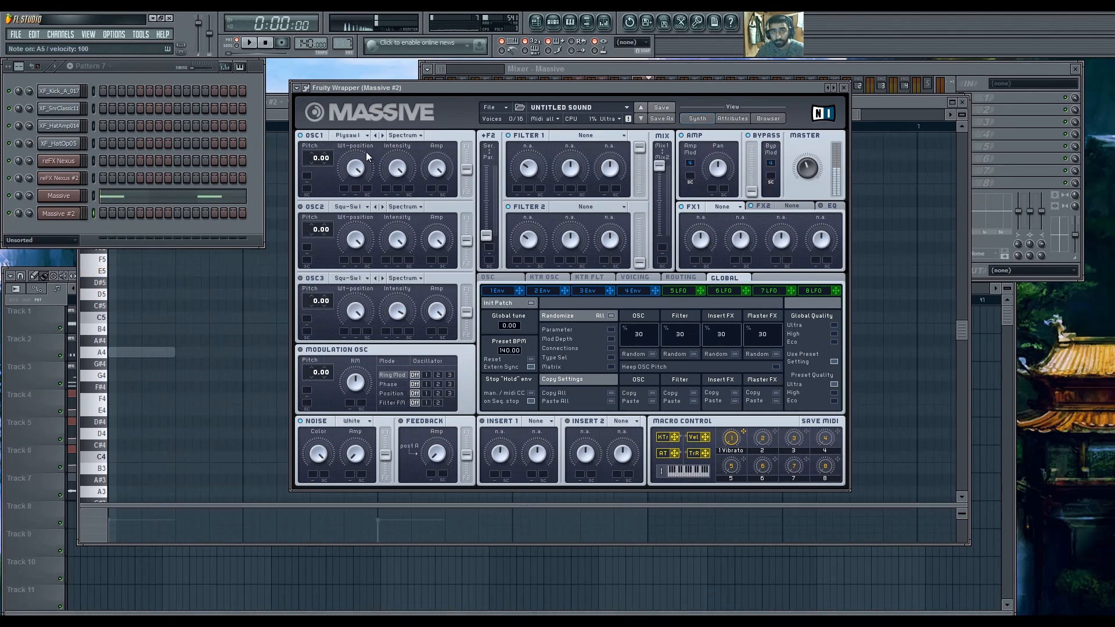
click(375, 135)
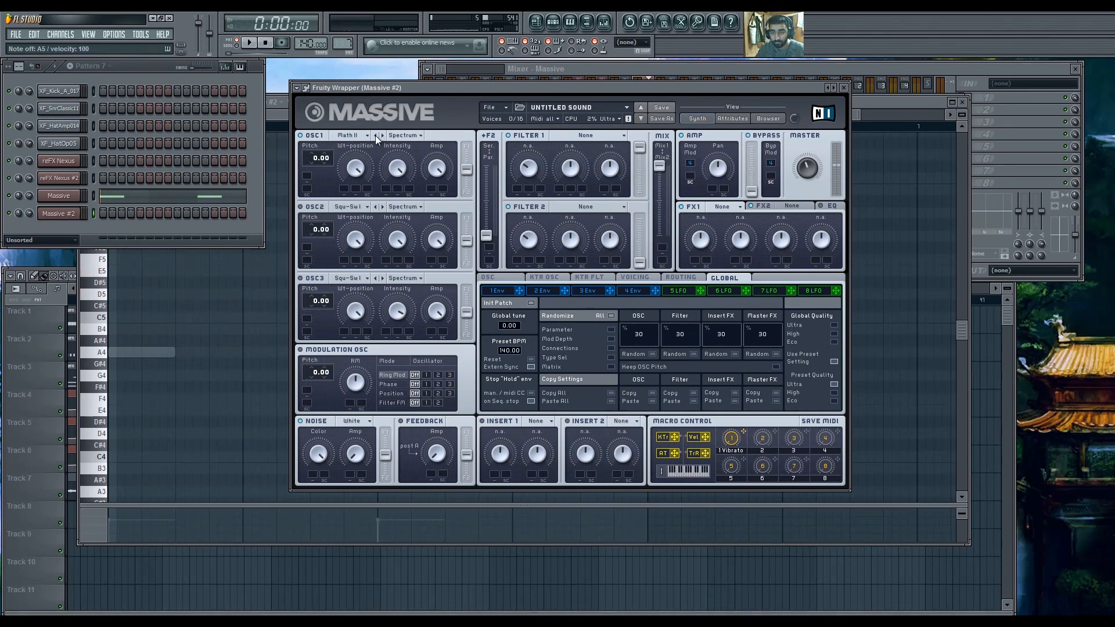
drag(313, 159, 317, 174)
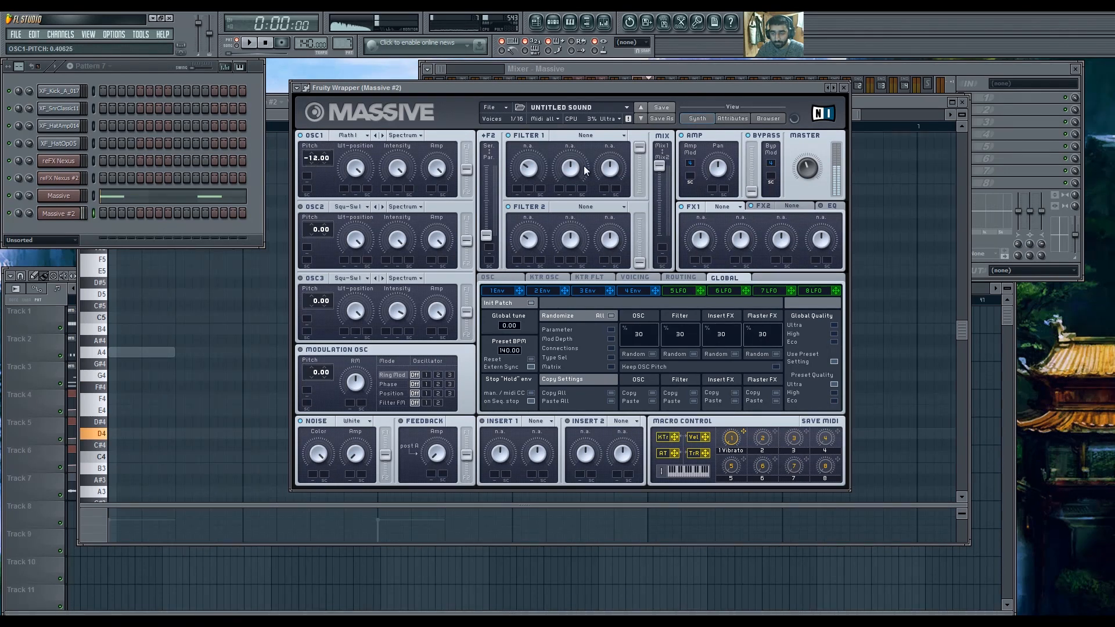
Set Filter 1 to Bandreject, lower its cutoff and reduce its bandwidth to 0.
click(594, 138)
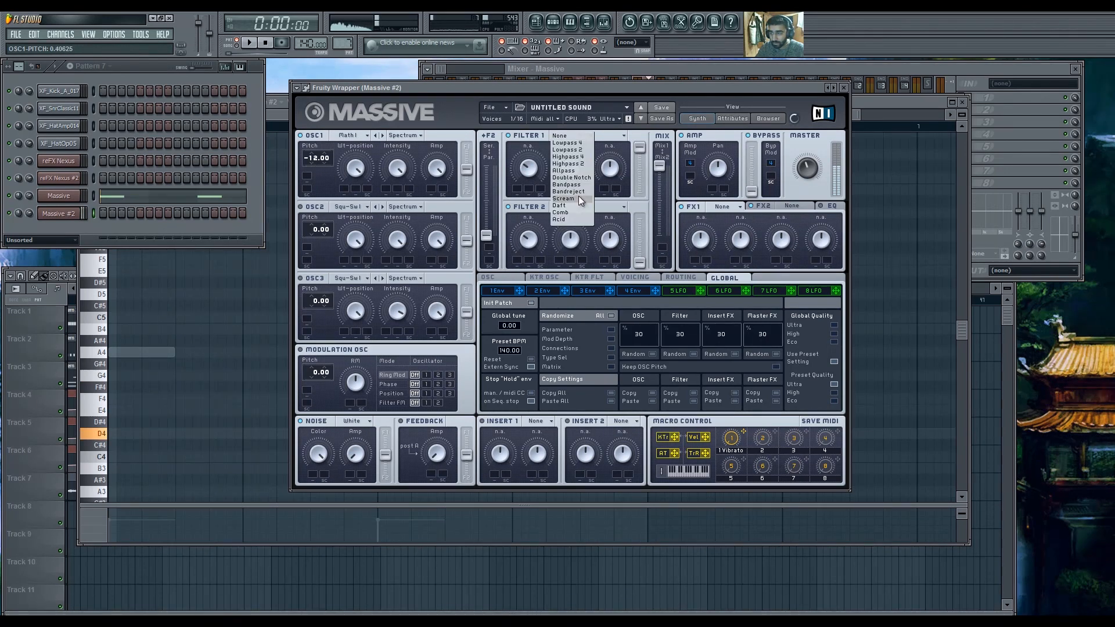
click(574, 194)
click(539, 166)
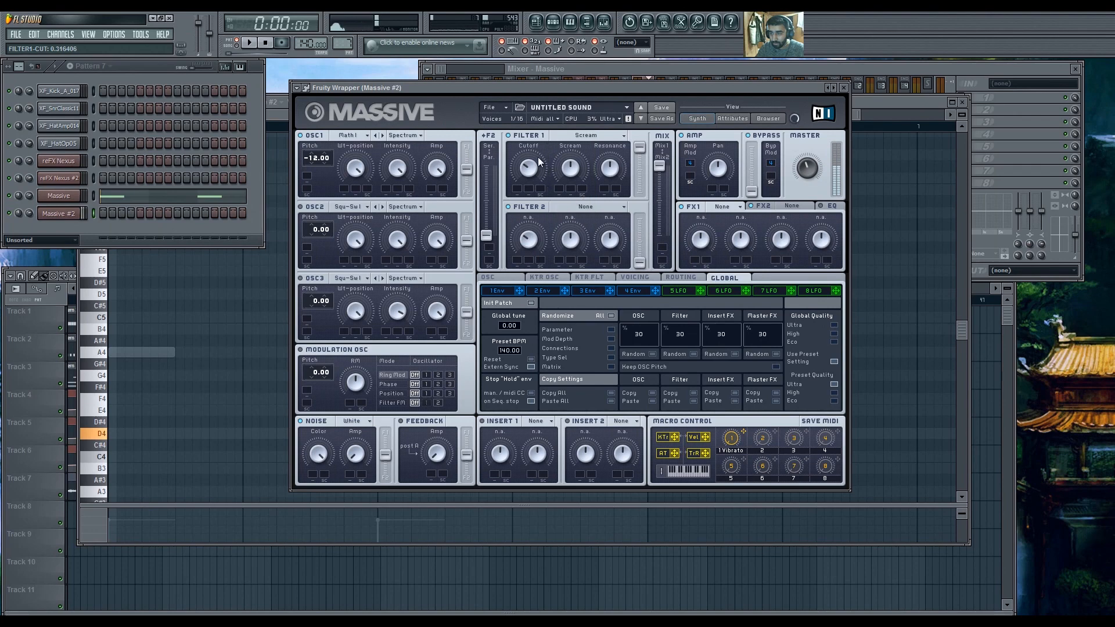
click(567, 134)
click(575, 197)
drag(537, 185, 543, 217)
drag(579, 165, 558, 246)
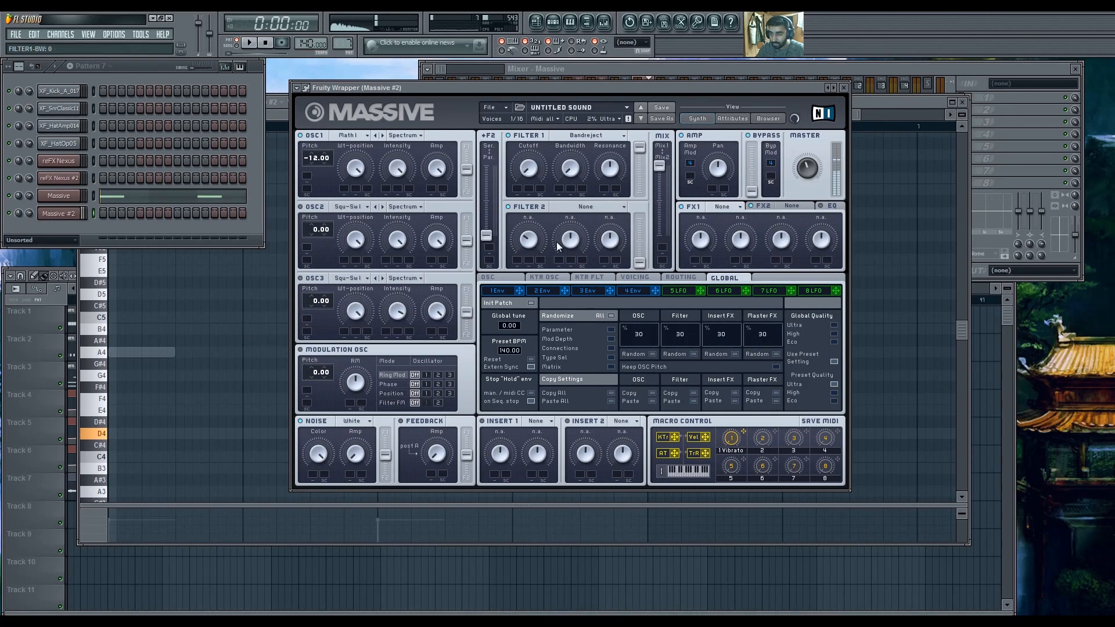
Assign LFO 5 as a modulator of Filter 1's cutoff.
click(678, 291)
drag(701, 291, 513, 196)
click(227, 221)
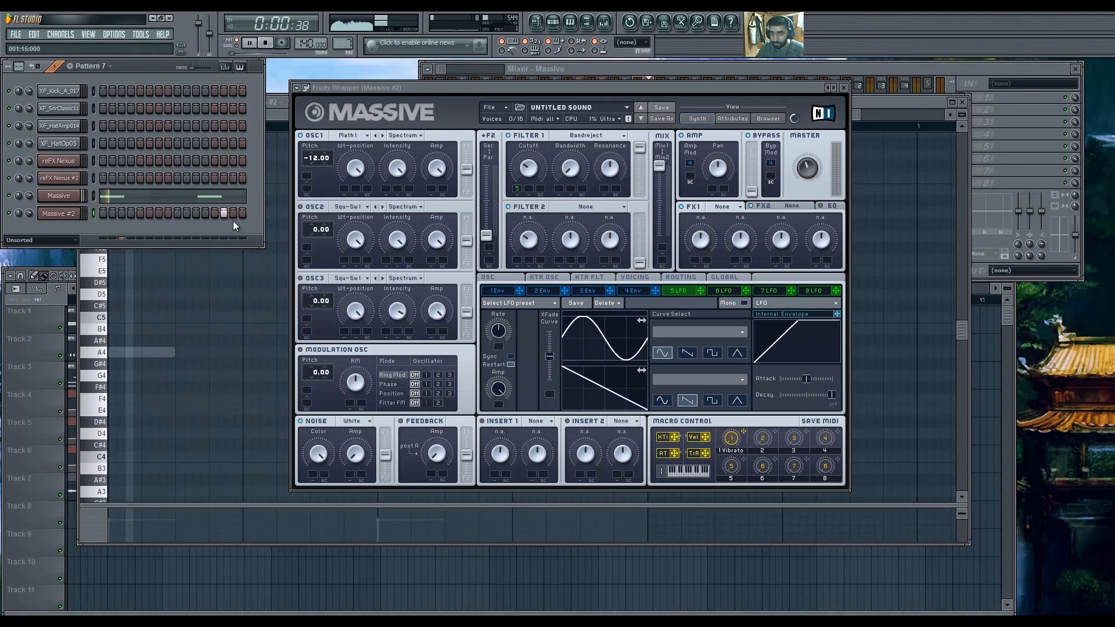
Open the piano roll of the Massive #2 channel in Pattern 7.
right_click(75, 223)
click(116, 273)
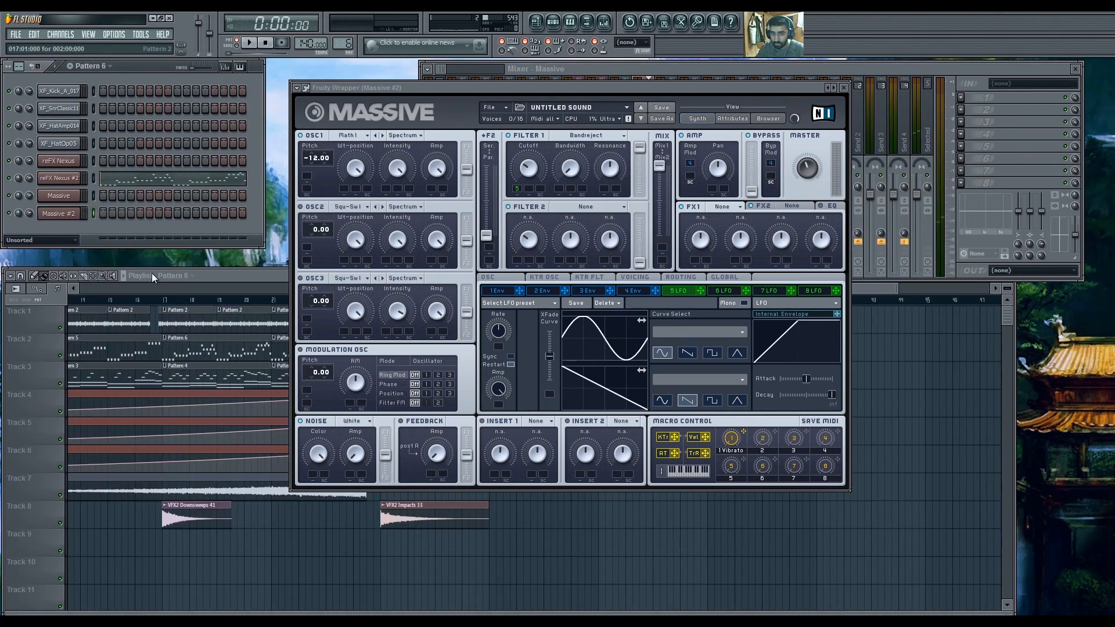
right_click(79, 213)
click(101, 217)
click(218, 352)
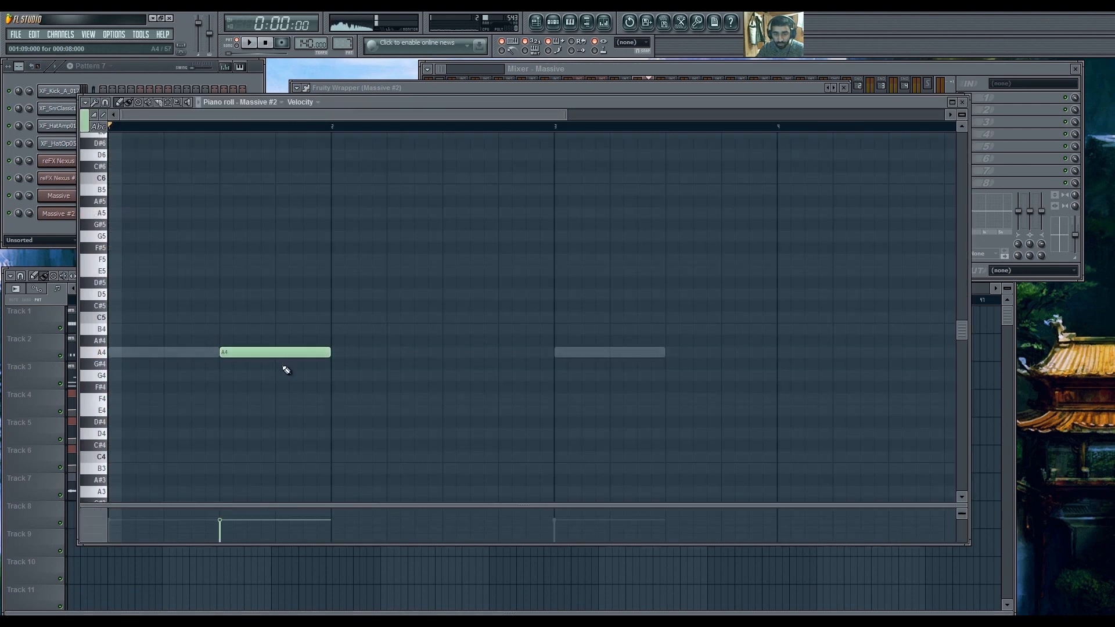
drag(331, 352, 257, 365)
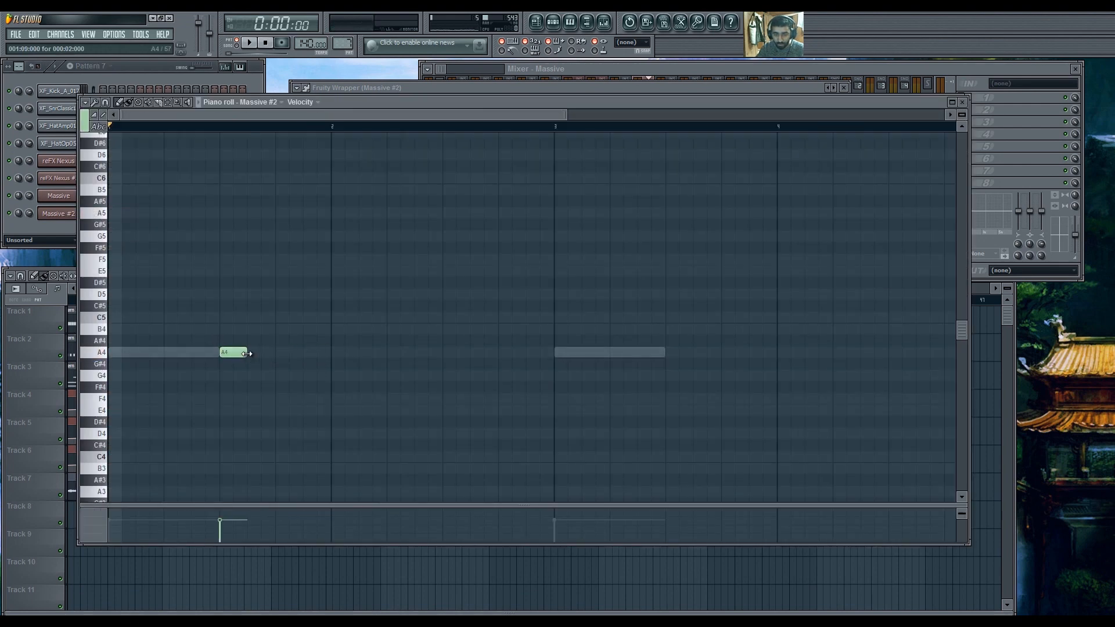
click(295, 353)
right_click(296, 355)
right_click(232, 352)
Draw three B4 notes in the second half of bar 1 and copy the group through bar 2 at C5 and D5.
click(233, 329)
click(273, 329)
click(307, 330)
drag(343, 330, 446, 296)
drag(584, 320, 463, 297)
scroll(447, 375, down, 2)
click(450, 382)
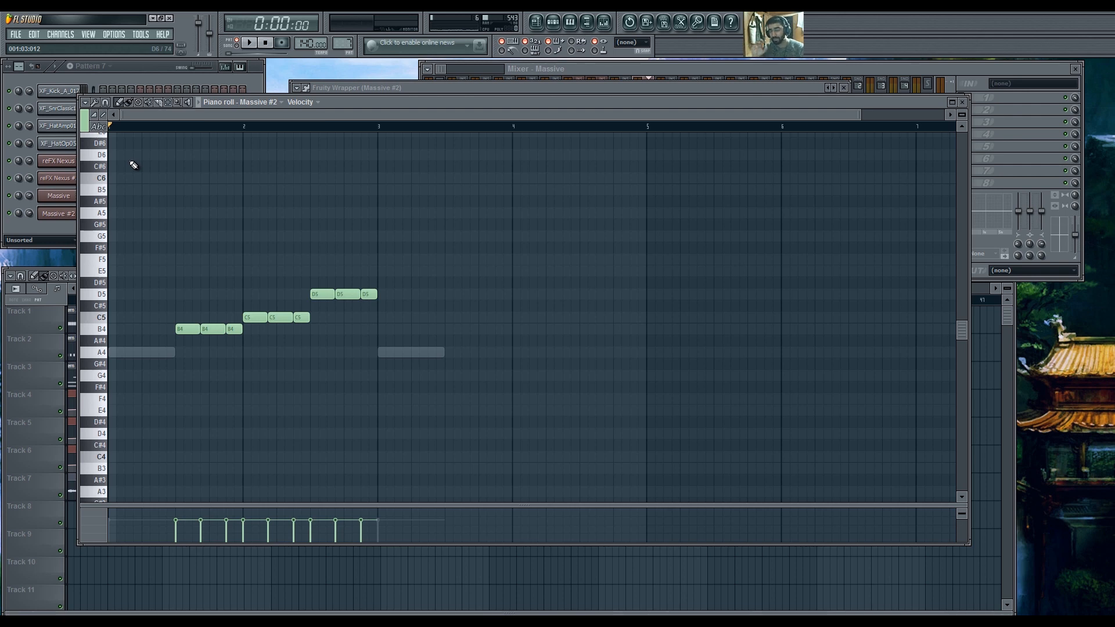
Play the pattern to hear the rising Massive #2 notes between the two long Massive notes.
click(51, 229)
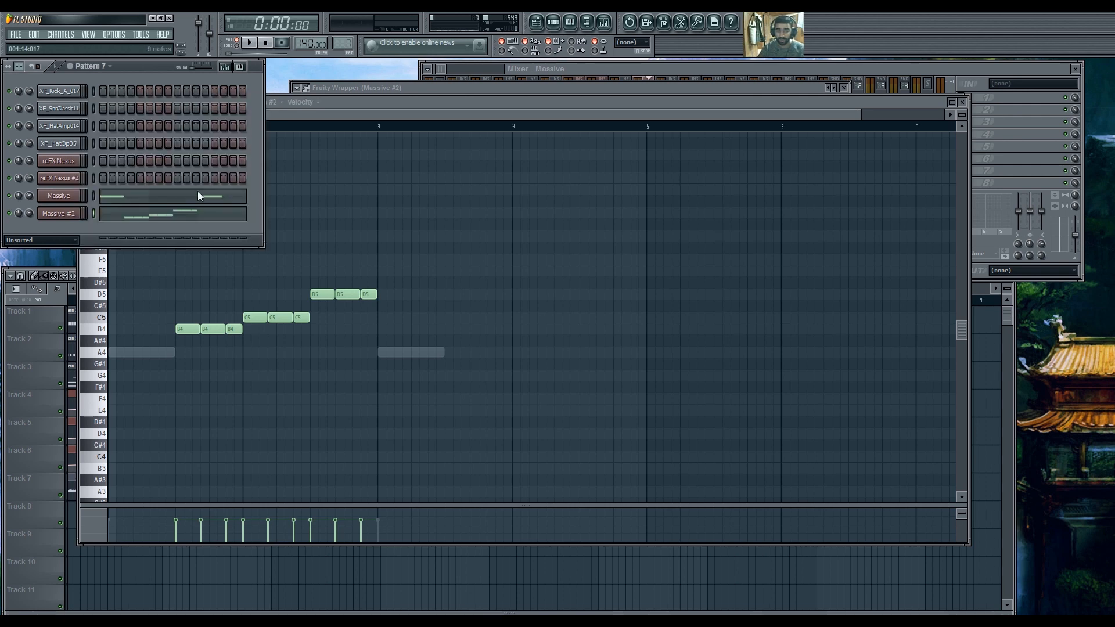
click(325, 109)
key(space)
scroll(262, 251, down, 1)
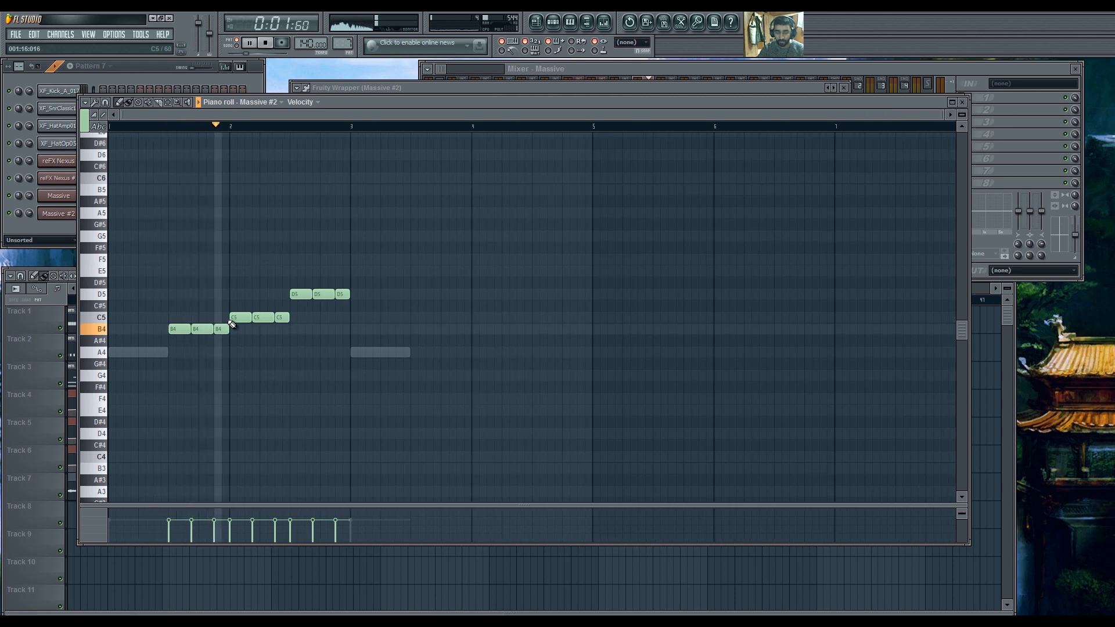
click(61, 232)
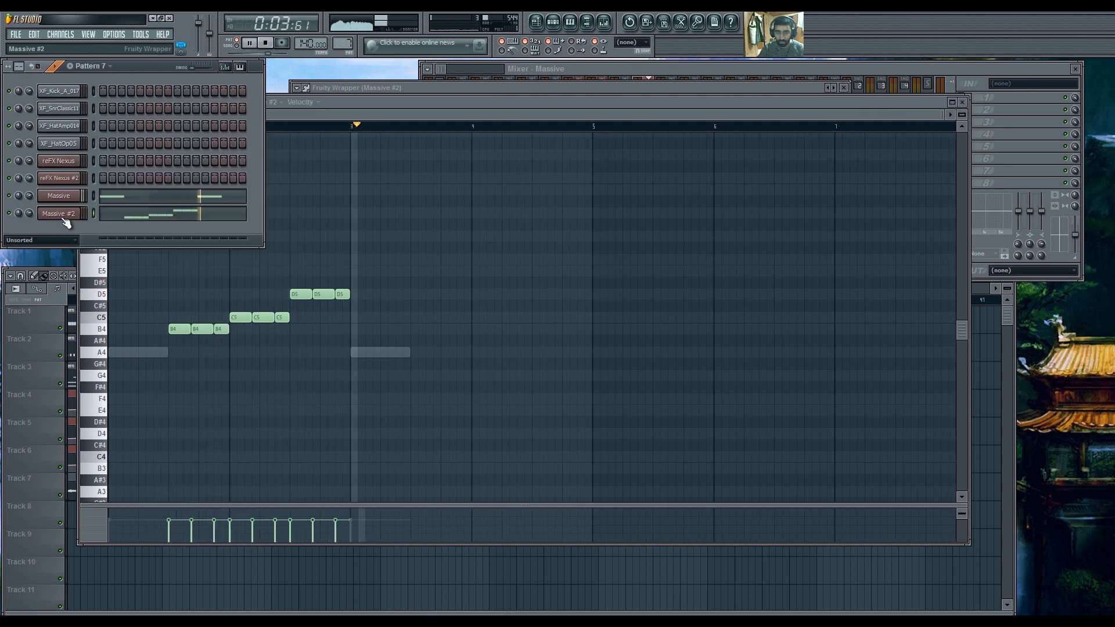
key(space)
Set LFO 5's modulation range on Filter 1's cutoff in the Massive #2 plugin, playing test notes.
click(61, 215)
key(c)
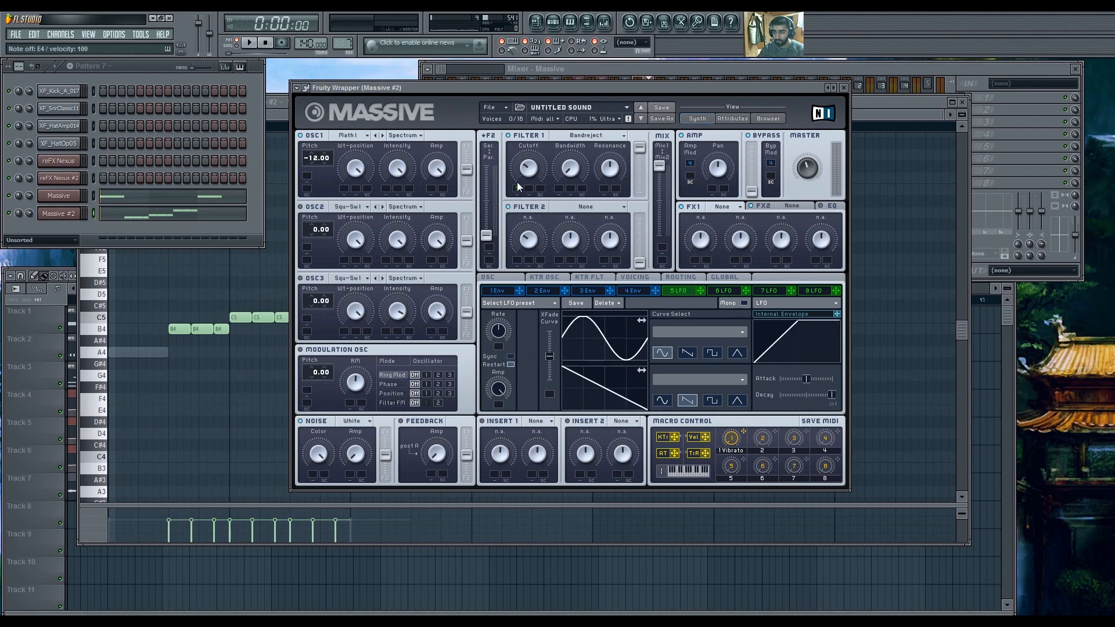
click(194, 233)
key(c)
key(b)
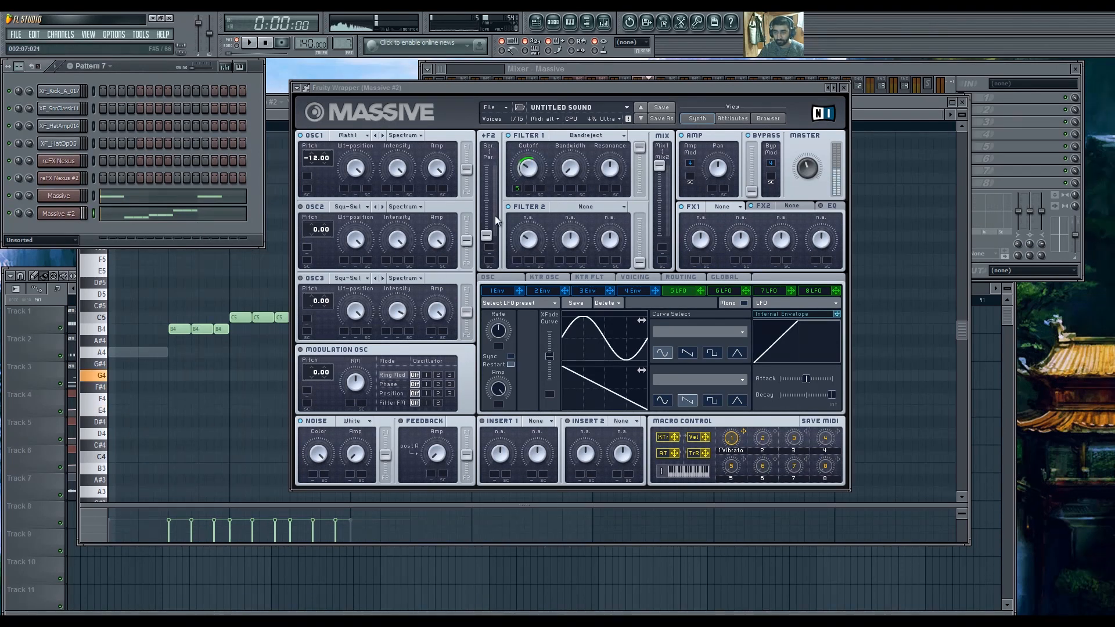
click(520, 194)
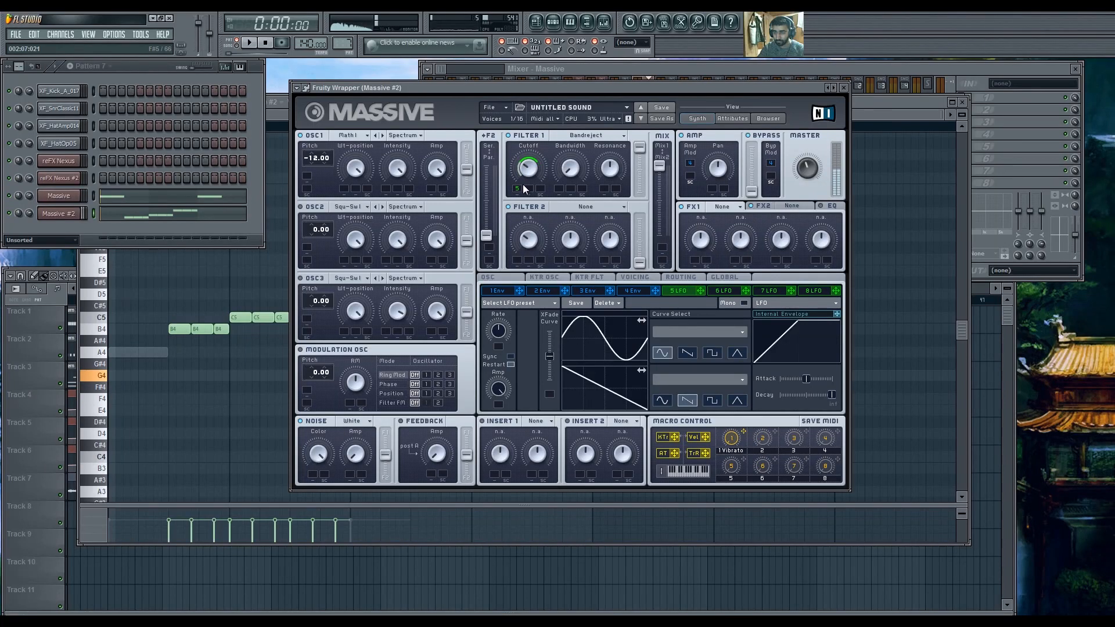
Sync LFO 5 at a 1/8 ratio, switch Filter 1 to Scream and raise its cutoff to about 0.69 in Massive #2.
click(511, 357)
click(572, 136)
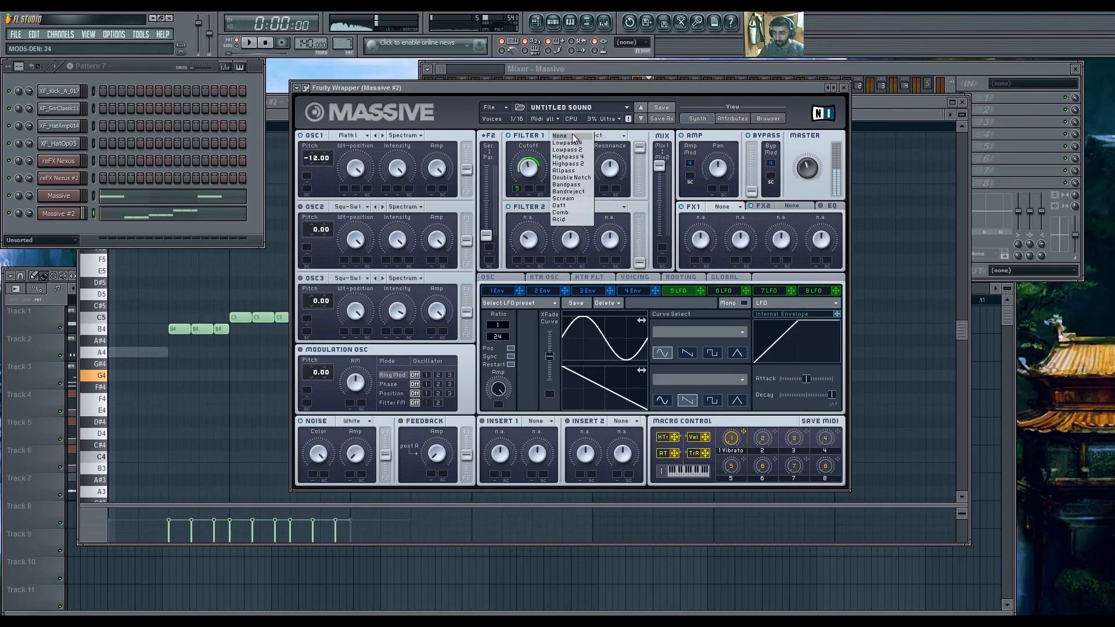
click(565, 193)
click(569, 138)
click(565, 194)
click(570, 138)
click(562, 199)
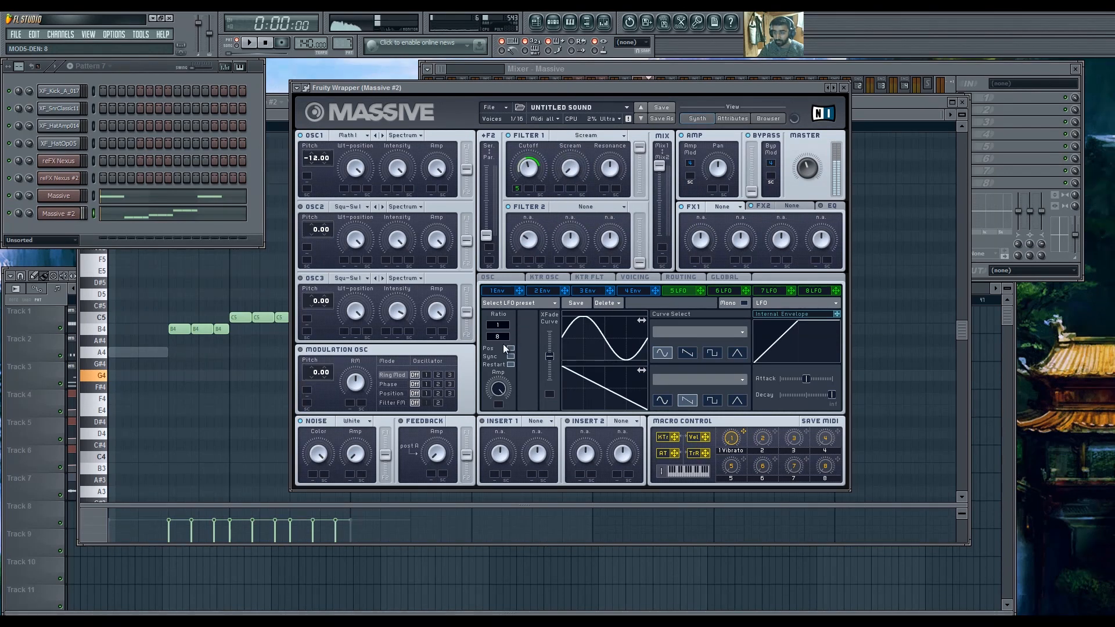
drag(531, 168, 533, 141)
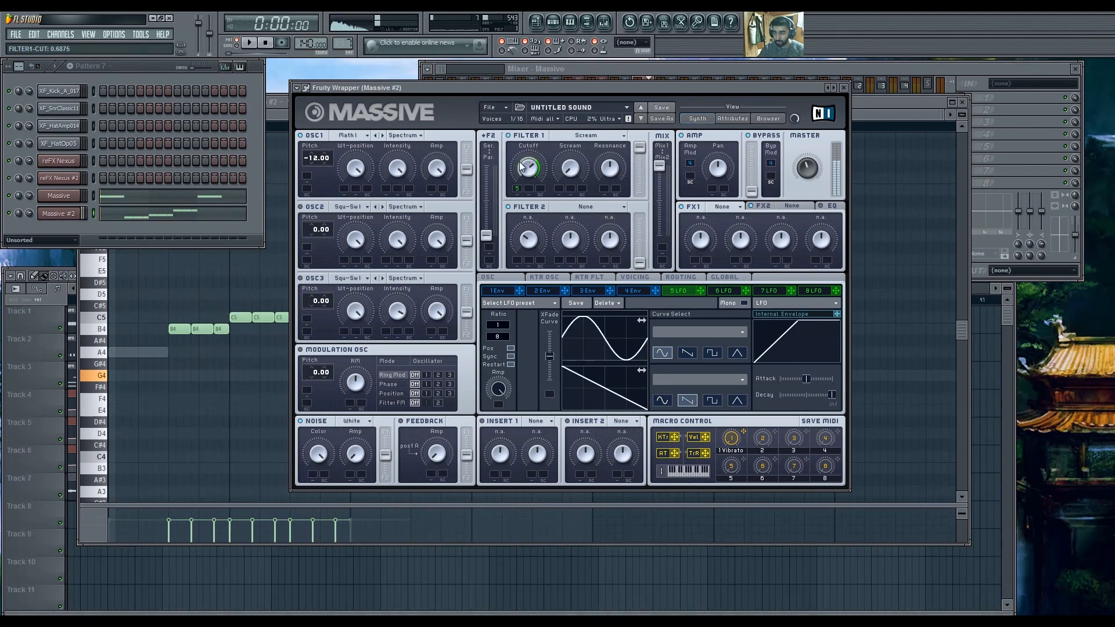
Switch modulator 5 to Performer, crossfade toward its upper curve, paint a square-like shape across all 16 steps and play the pattern.
click(758, 304)
click(768, 312)
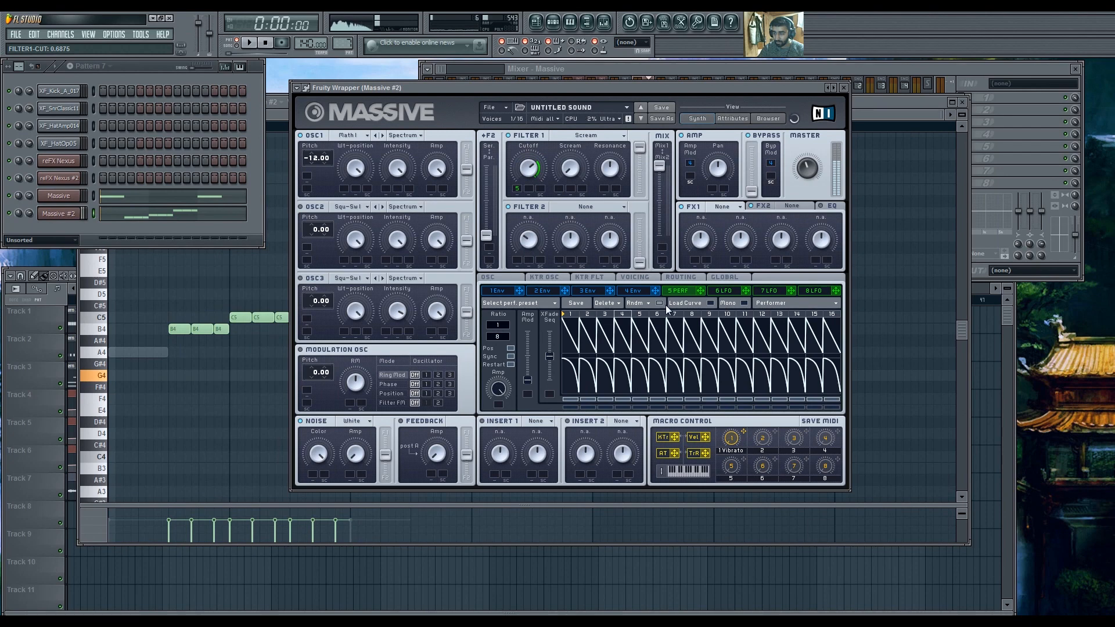
drag(554, 350, 552, 320)
click(660, 304)
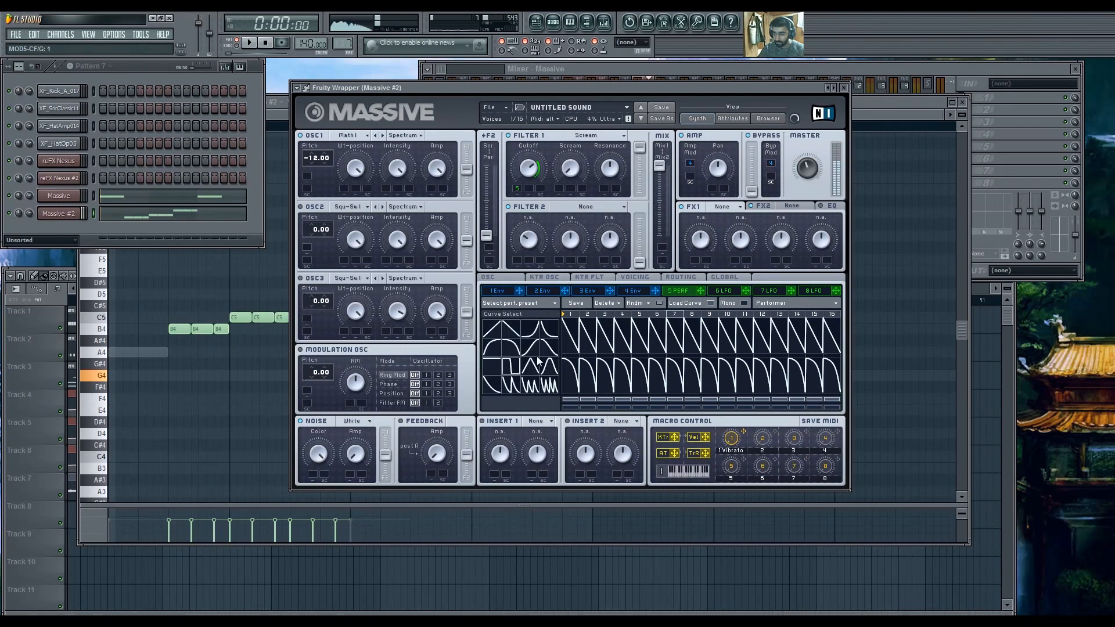
drag(564, 336, 837, 331)
key(space)
click(660, 303)
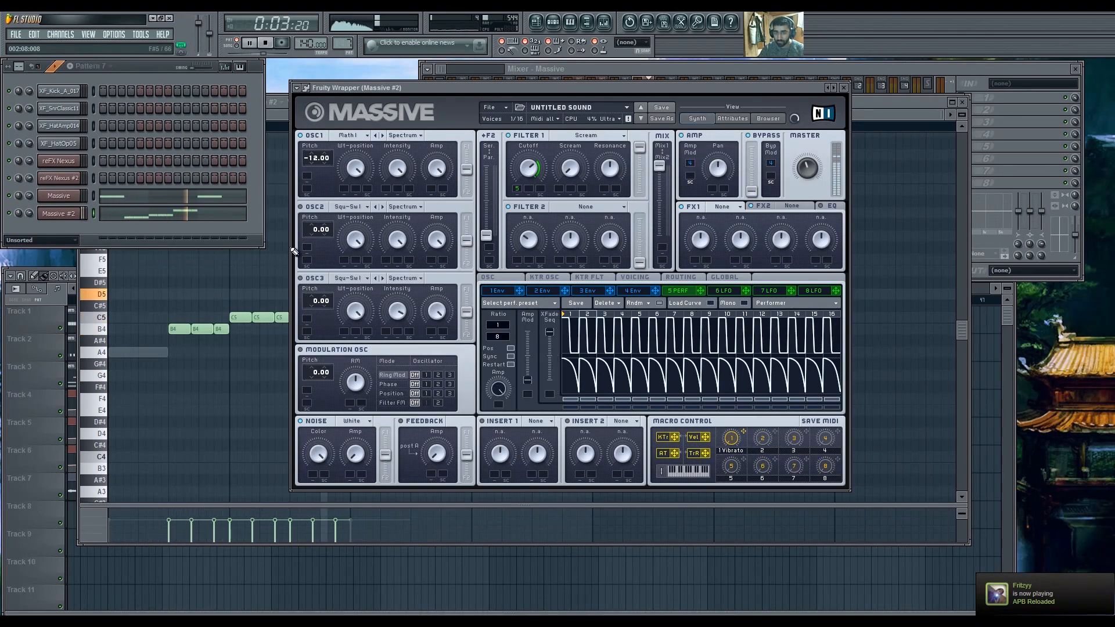
key(space)
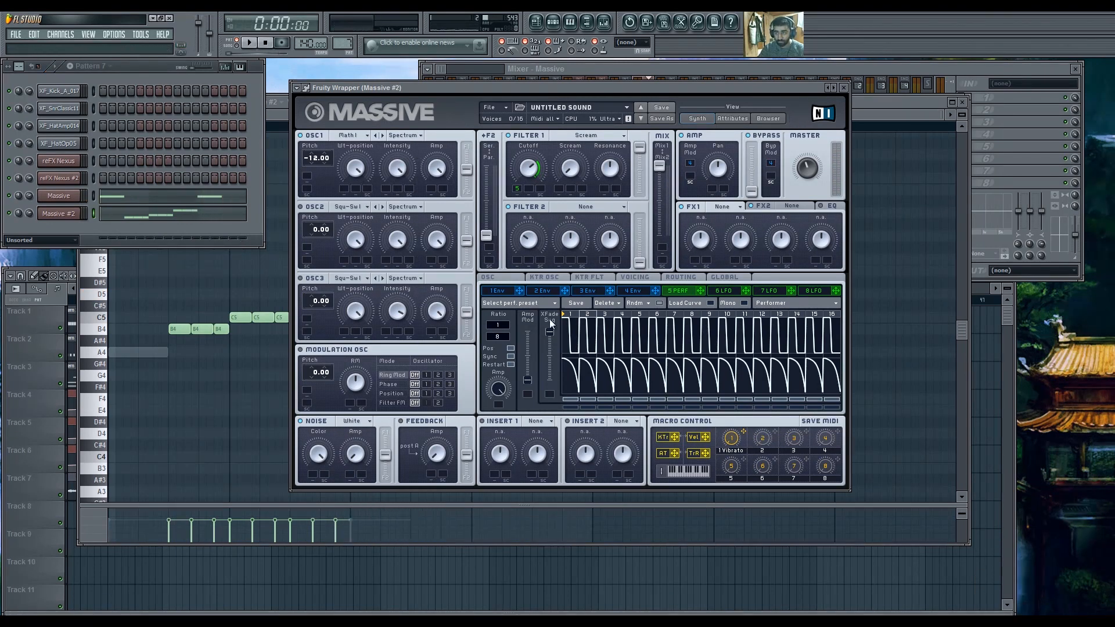
Load the Sine Shaper into Insert 1 and raise its drive to about 0.72 while the pattern plays.
click(535, 421)
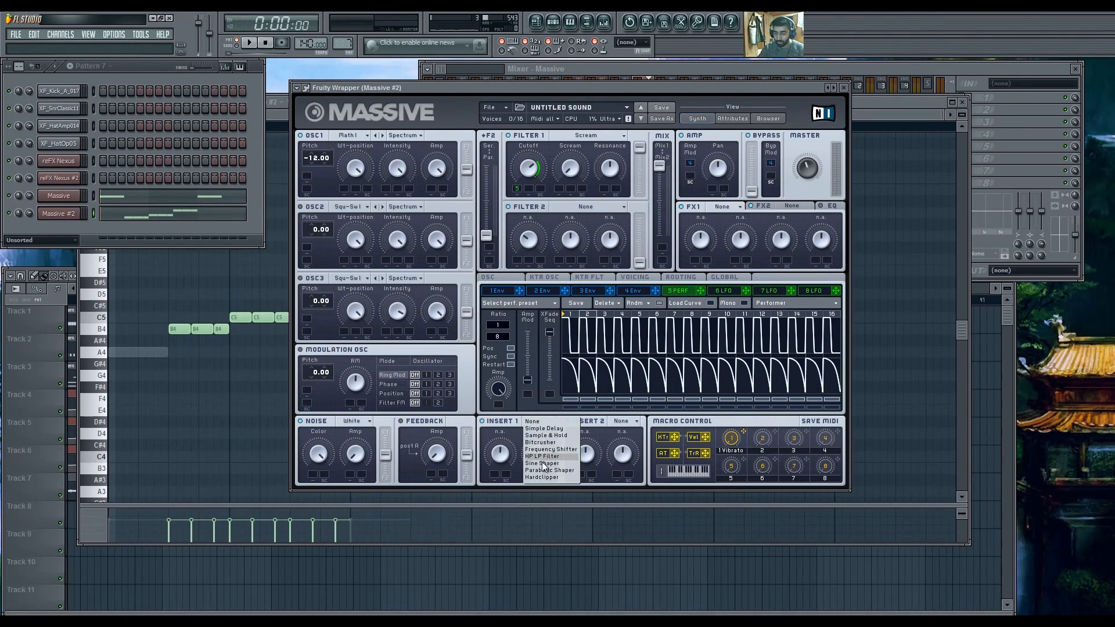
click(544, 463)
key(space)
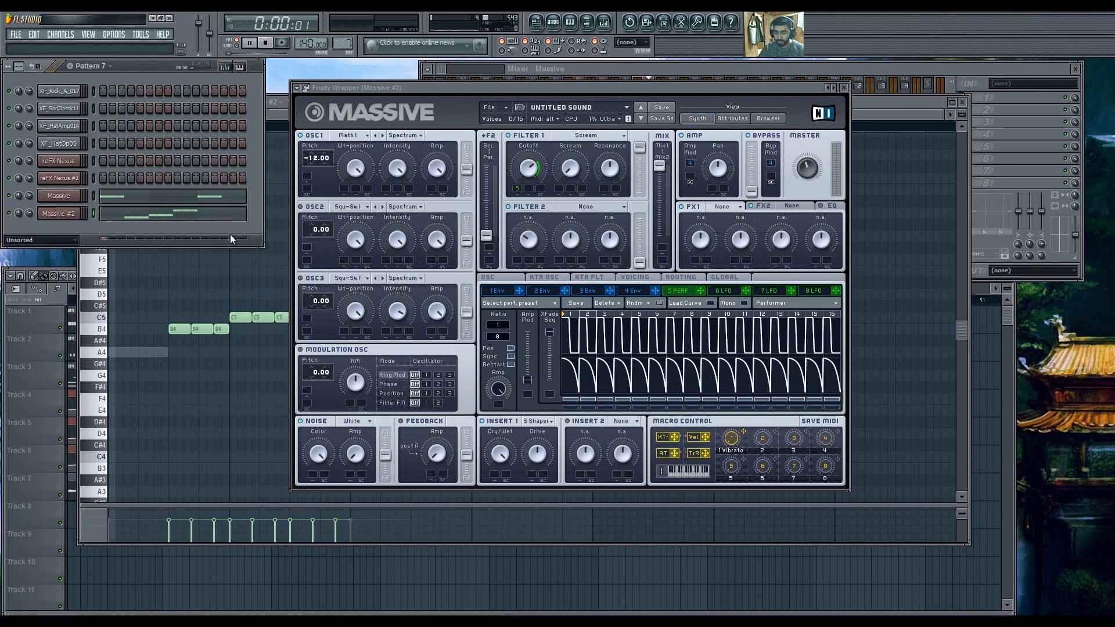
drag(545, 437, 545, 437)
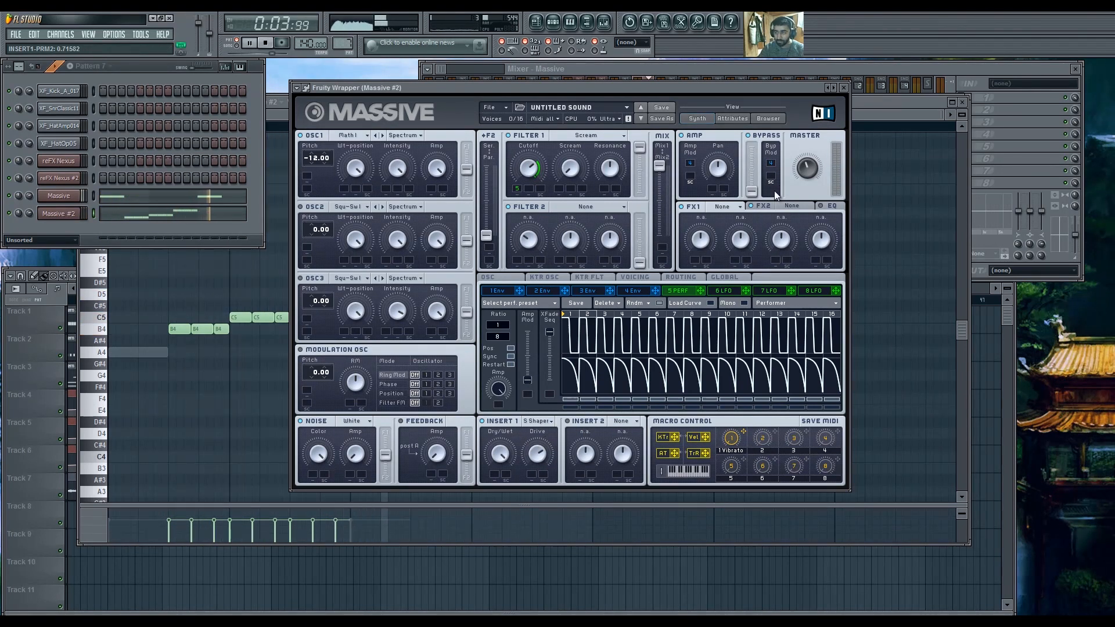
Load the Dimension Expander into FX2 with Dry/Wet at about 0.48 and Size at about 0.03.
click(828, 207)
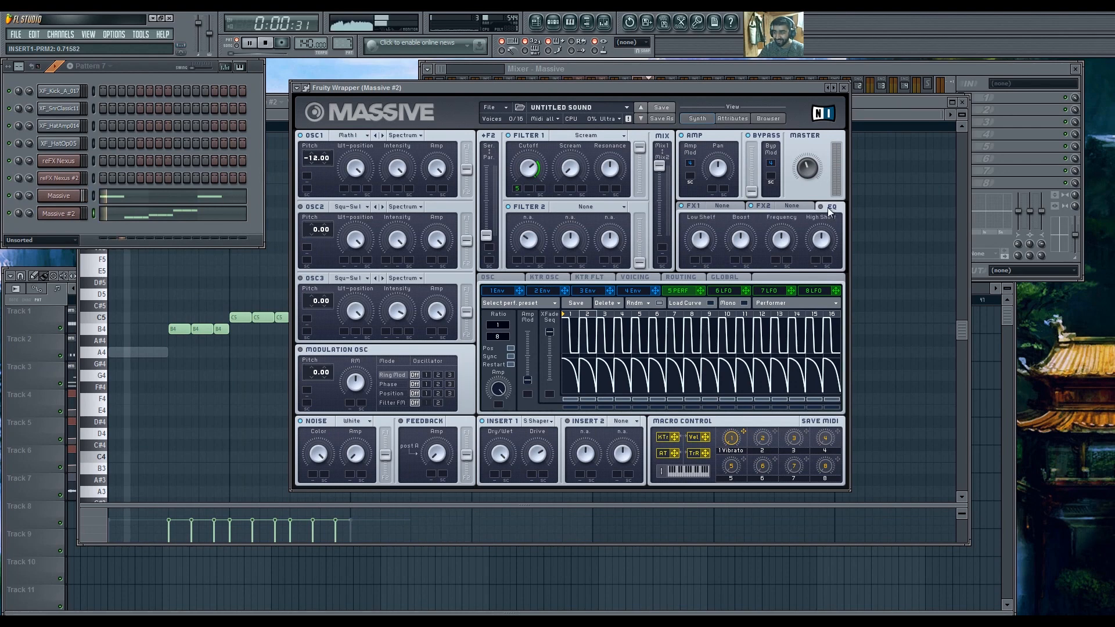
click(790, 207)
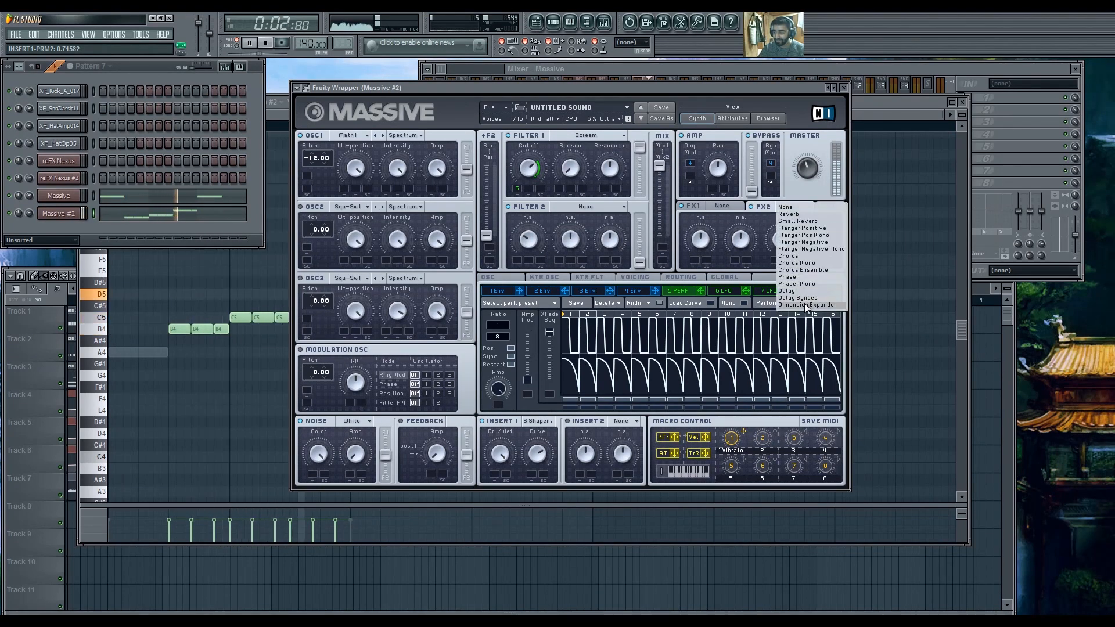
click(808, 304)
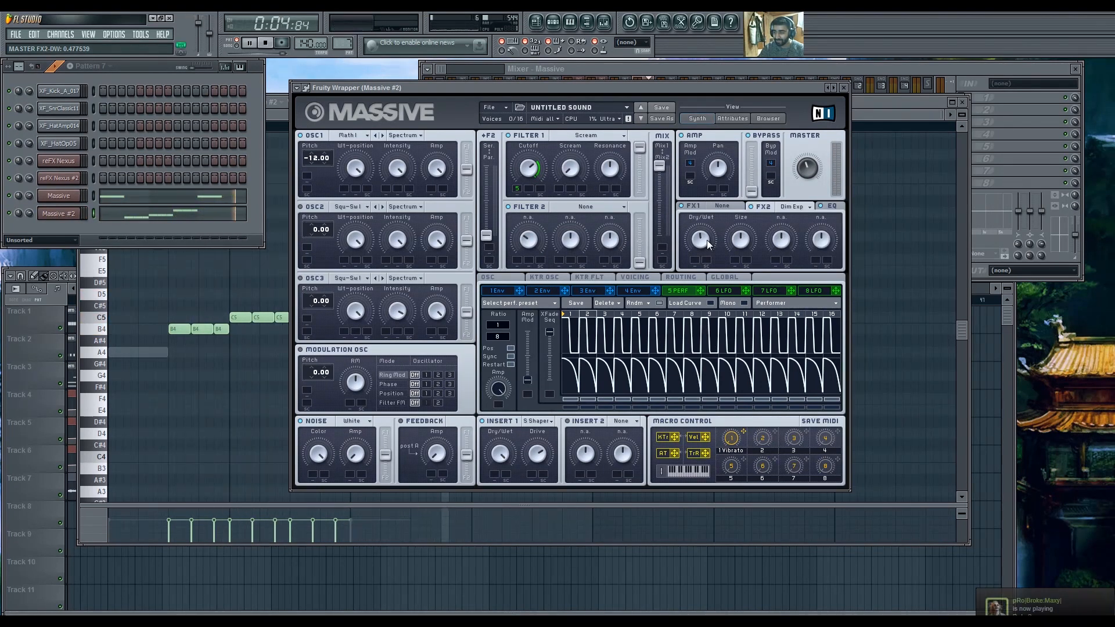
drag(740, 242, 747, 284)
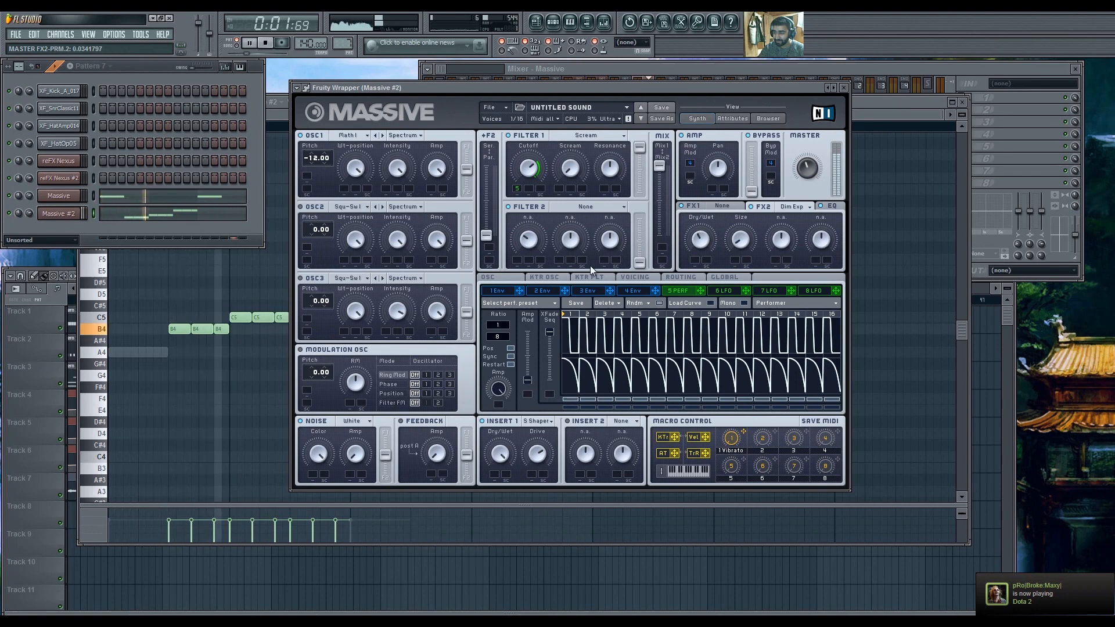
Copy the Massive #2 notes from bars 1–2 to bars 3–4, raise the last three to E5 and close the piano roll.
click(183, 213)
click(201, 198)
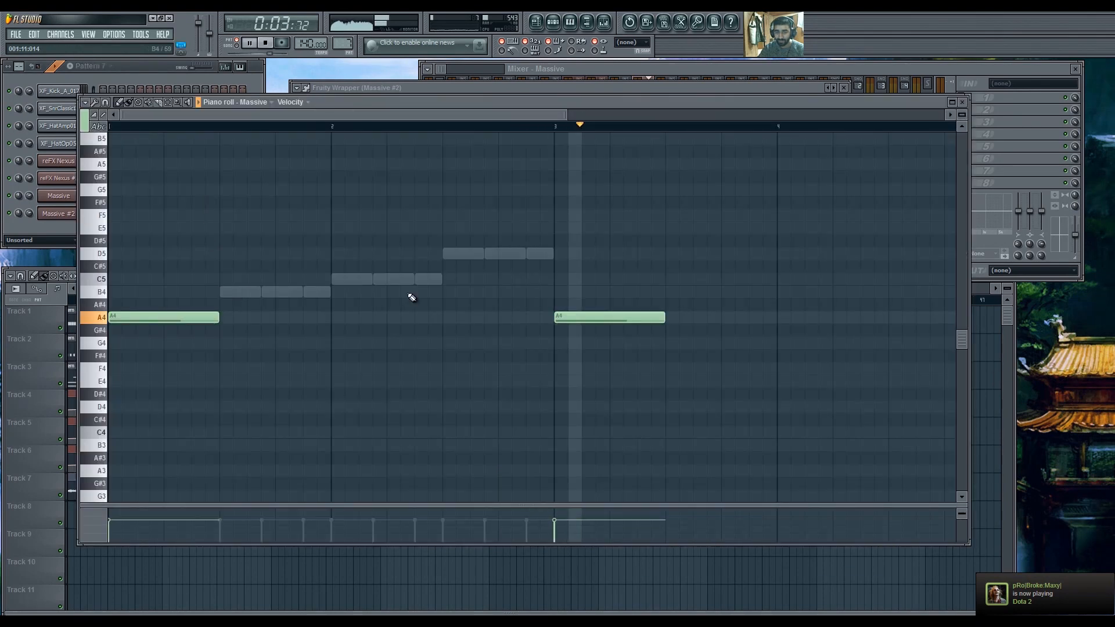
right_click(351, 281)
right_click(351, 280)
scroll(461, 335, down, 3)
key(space)
drag(455, 361, 173, 223)
drag(175, 295, 418, 297)
drag(542, 221, 571, 227)
key(space)
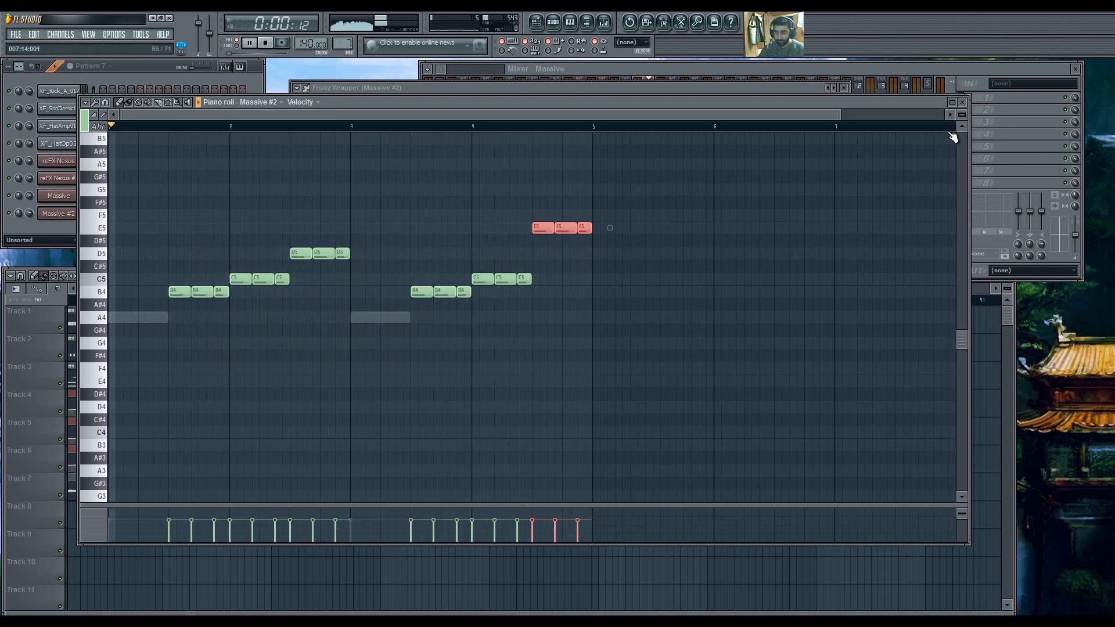
click(962, 102)
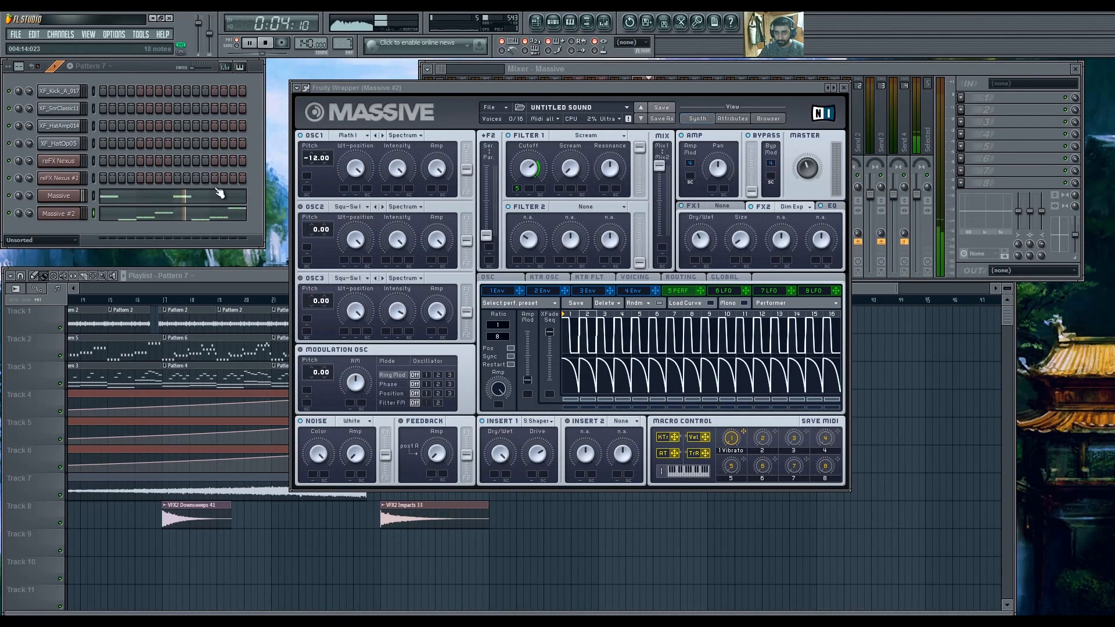
Raise the Scream amount of Massive #2's Filter 1 and set its resonance to about 0.63 during playback.
click(60, 197)
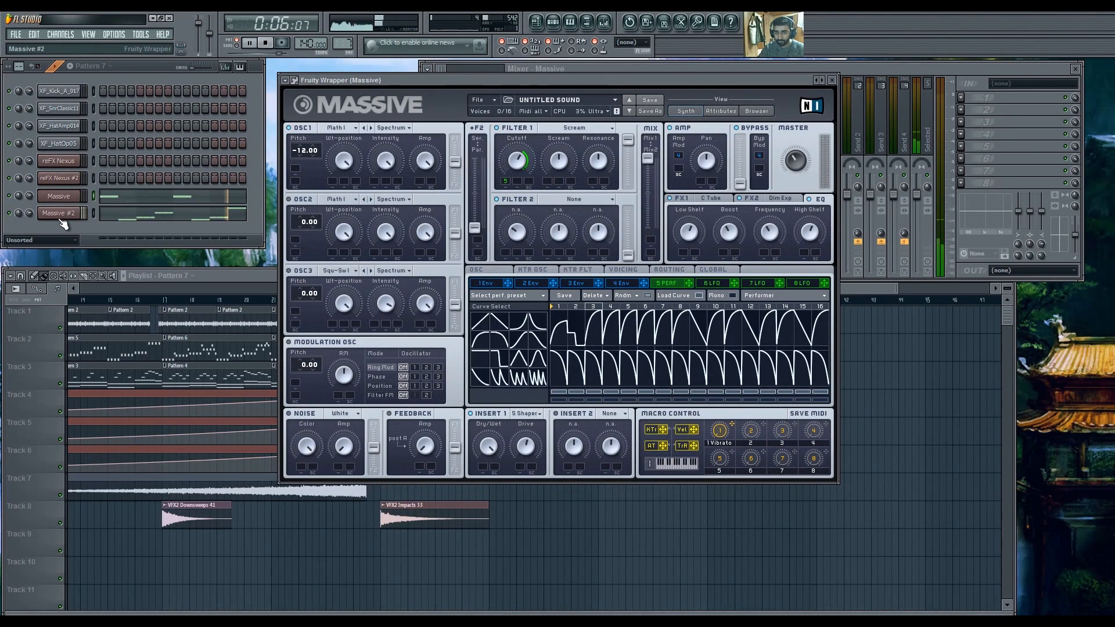
click(60, 217)
drag(577, 163, 577, 183)
click(609, 169)
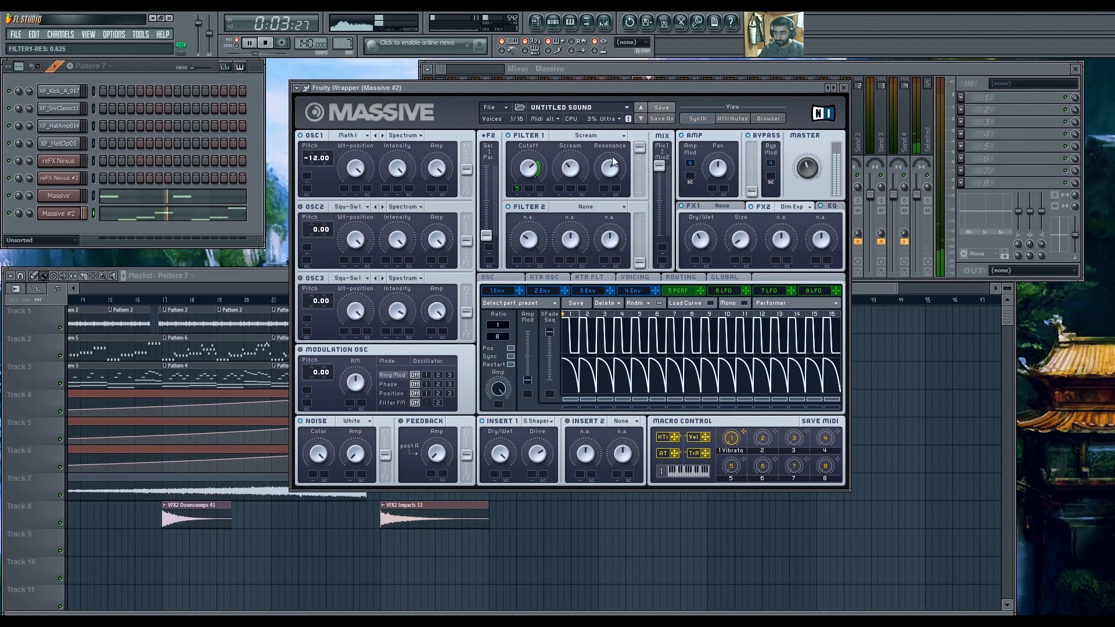
Check the Scream and resonance amounts of the original Massive's Filter 1, starting and stopping the pattern to listen.
click(57, 199)
click(594, 159)
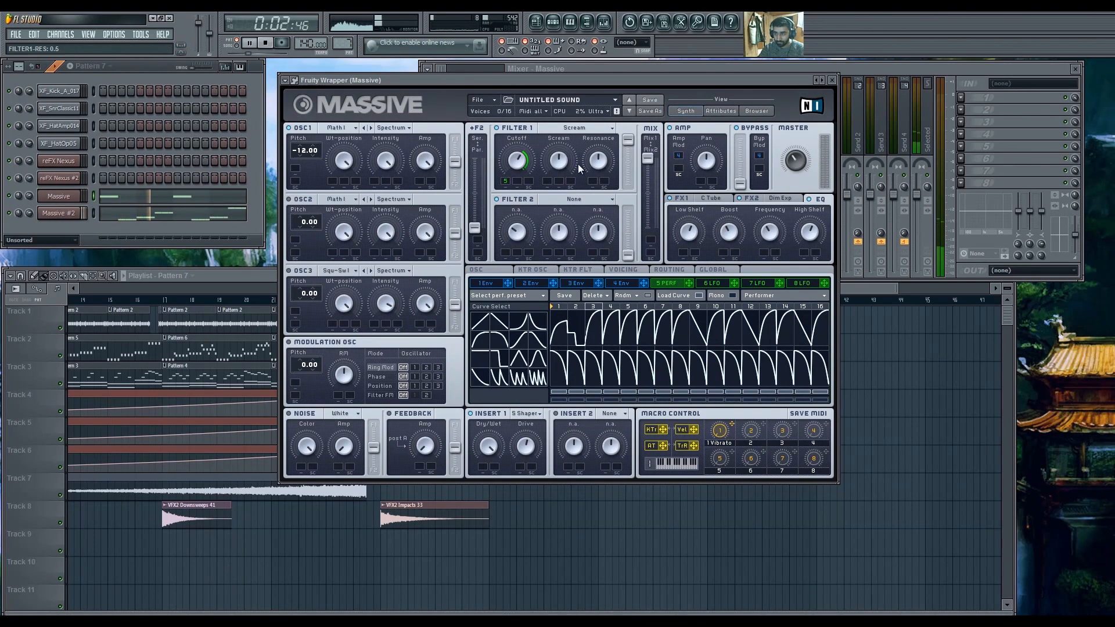
click(109, 216)
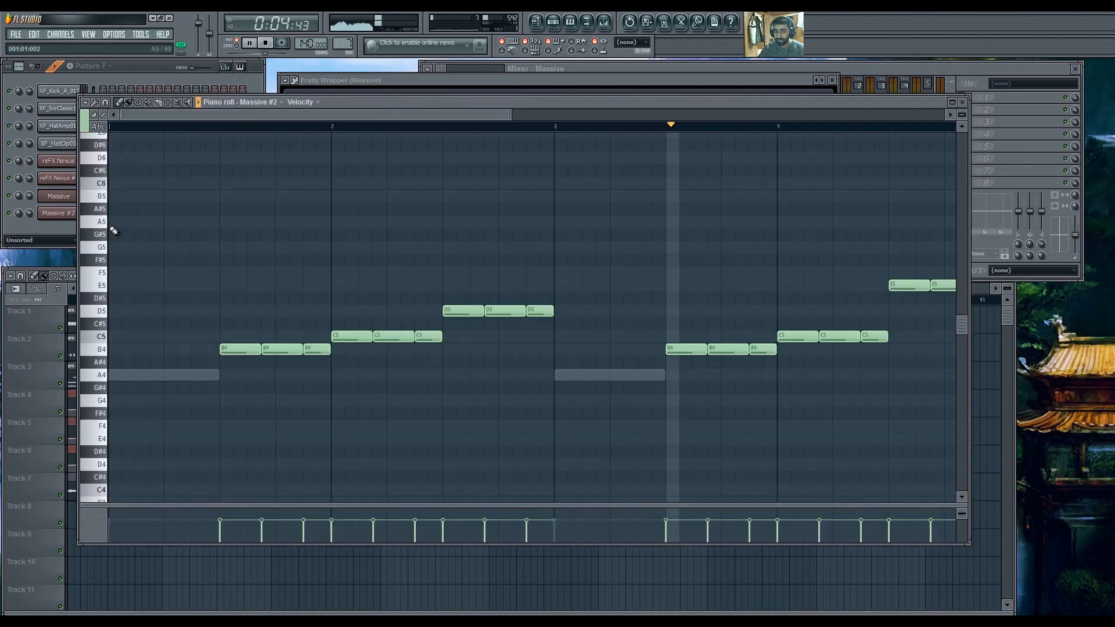
click(54, 232)
key(space)
click(63, 196)
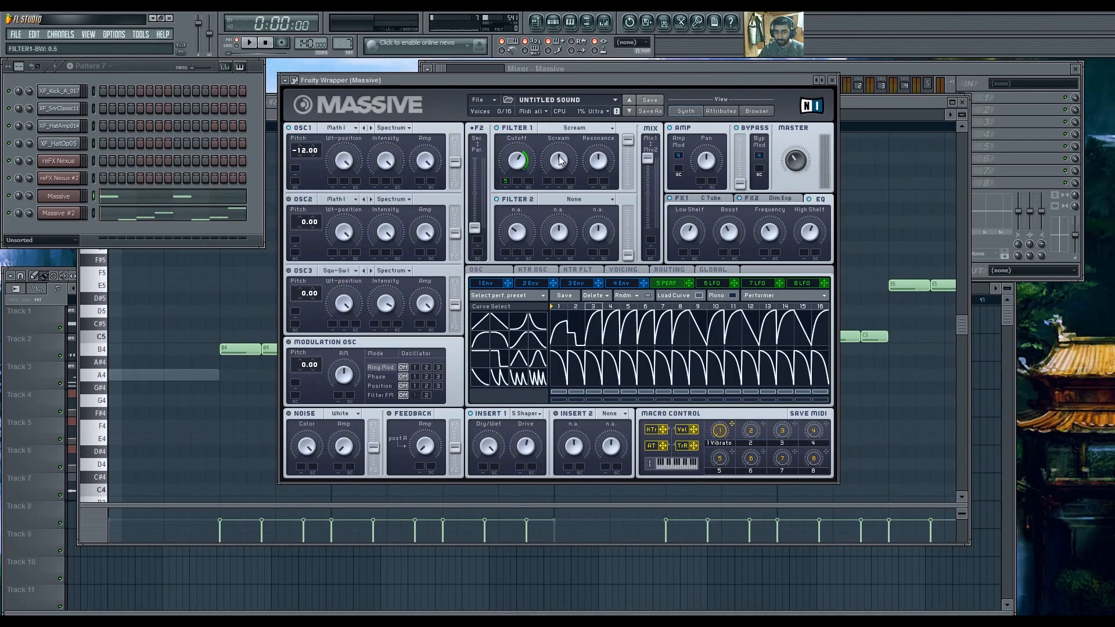
click(249, 237)
key(space)
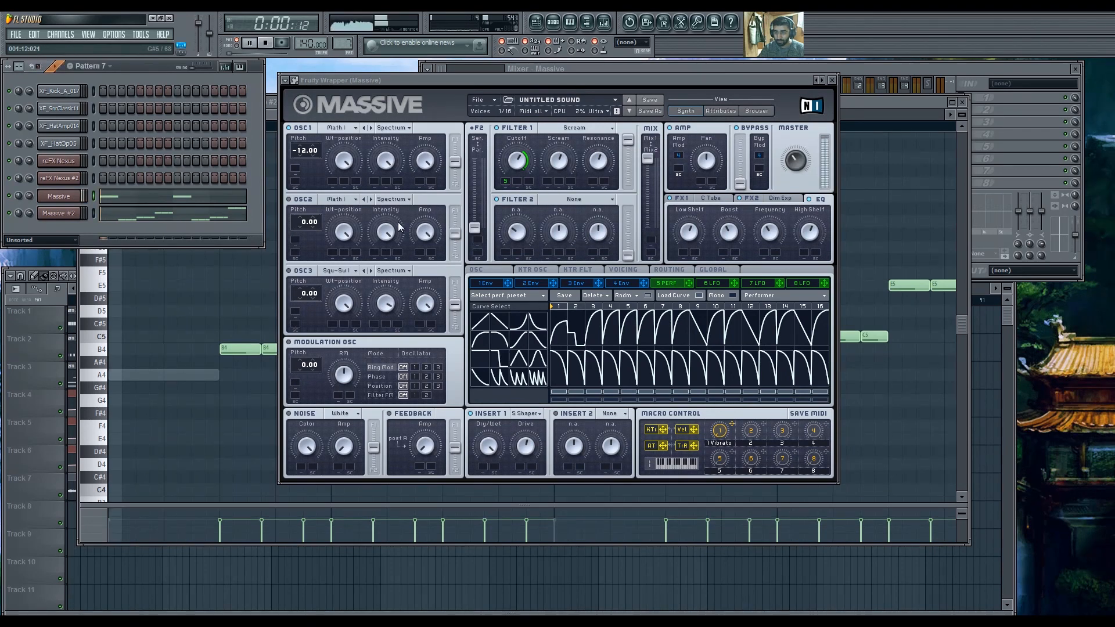
key(space)
drag(599, 155, 599, 160)
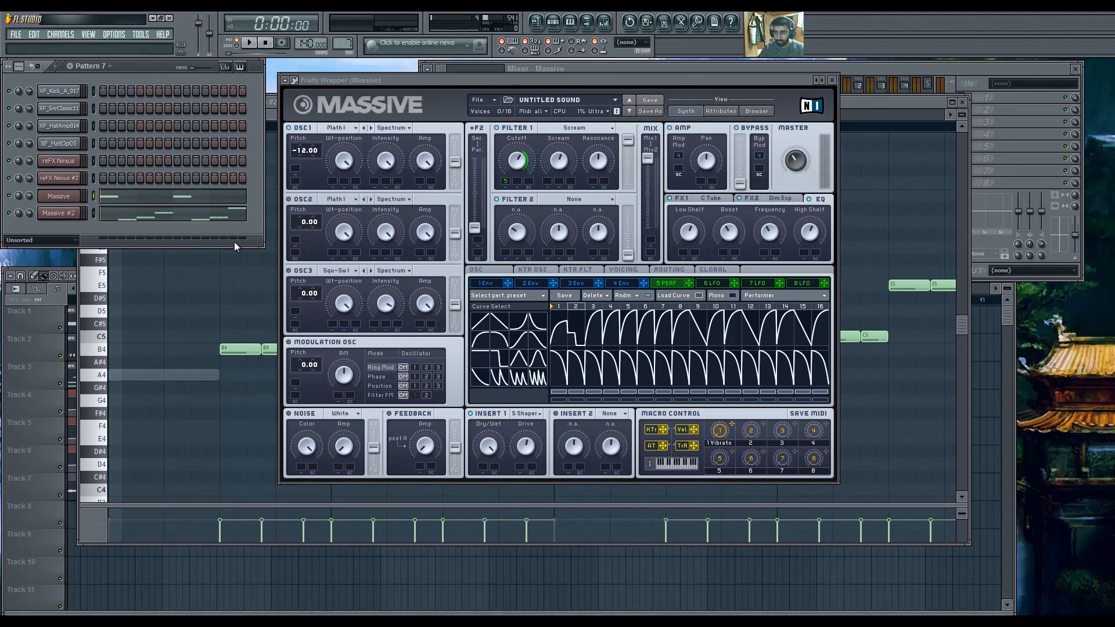
drag(559, 162, 560, 170)
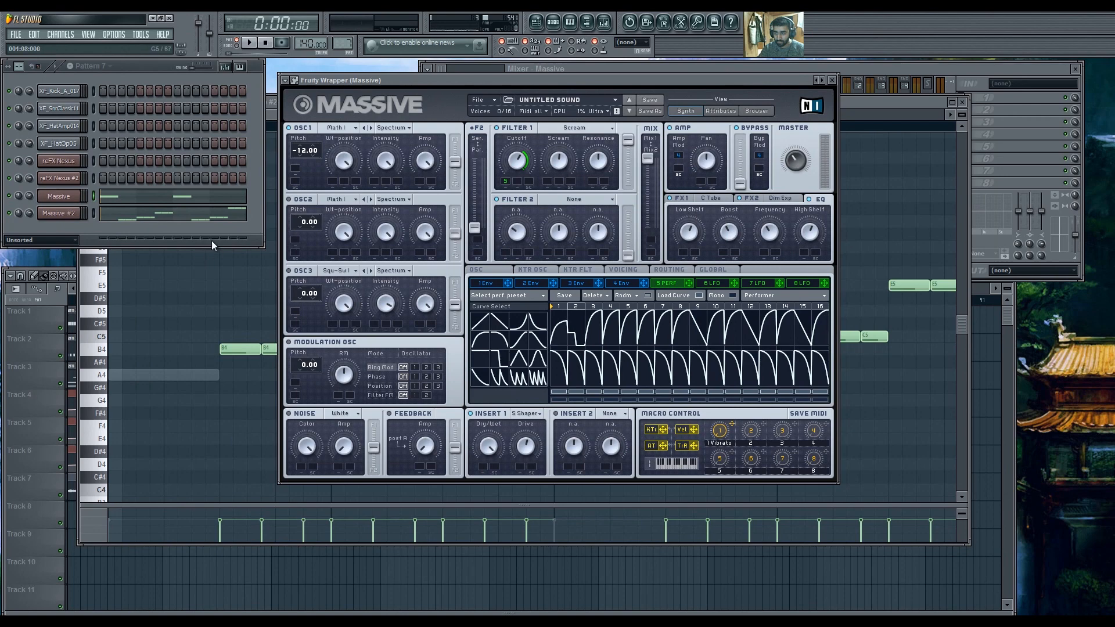
key(space)
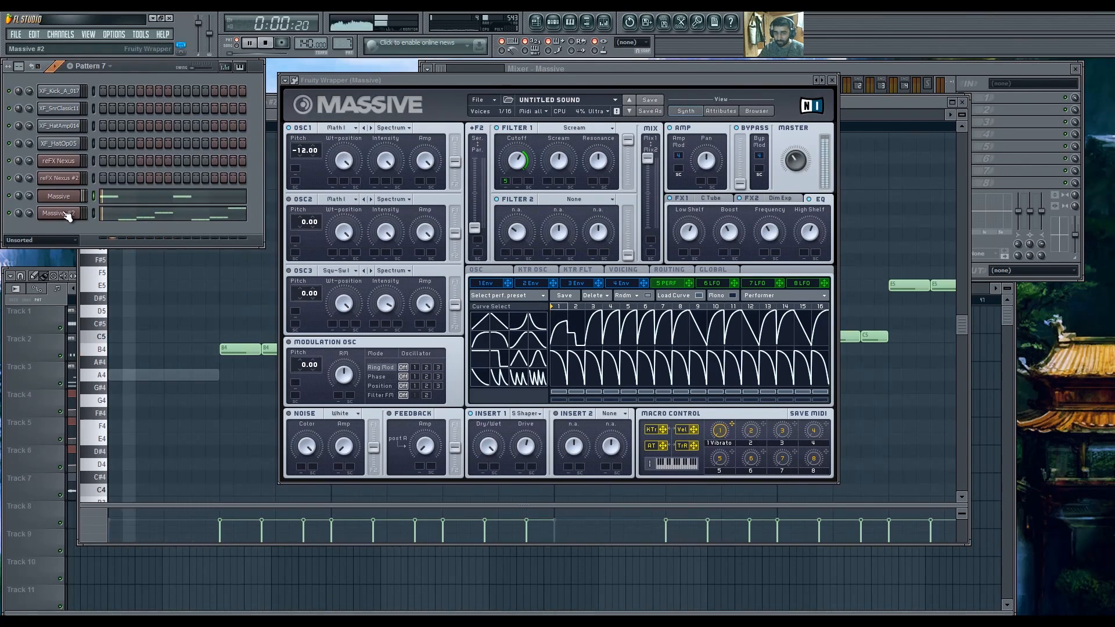
Raise Massive #2's Filter 1 Scream amount to its middle position and restart the pattern.
click(65, 213)
key(space)
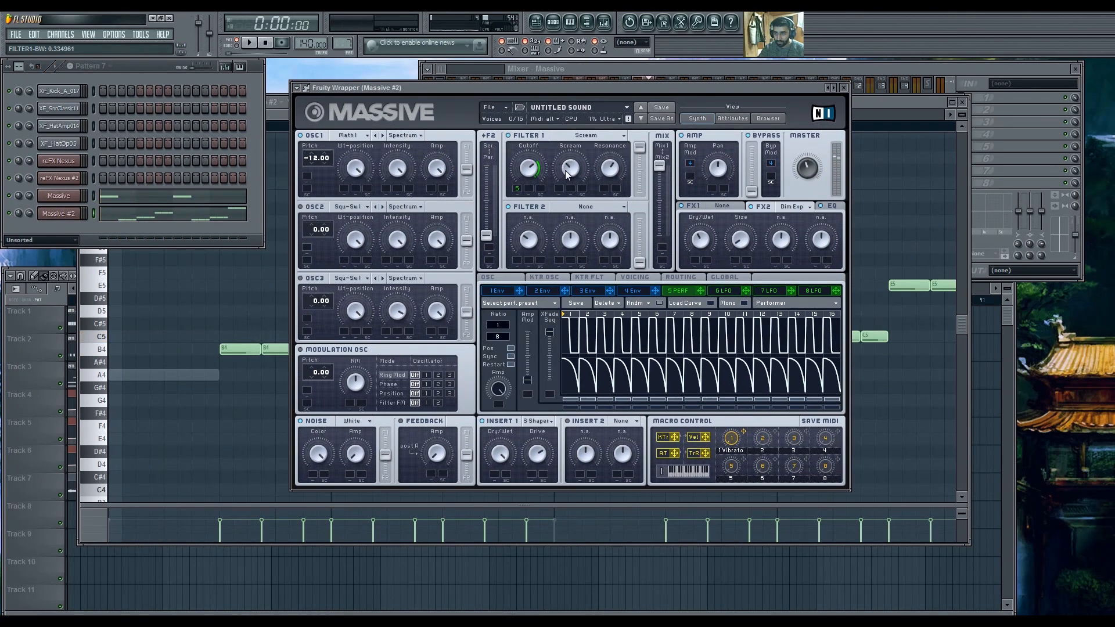
key(space)
Enable Massive #2's EQ and adjust its low shelf, boost and frequency, with the high shelf at about 0.67.
click(831, 206)
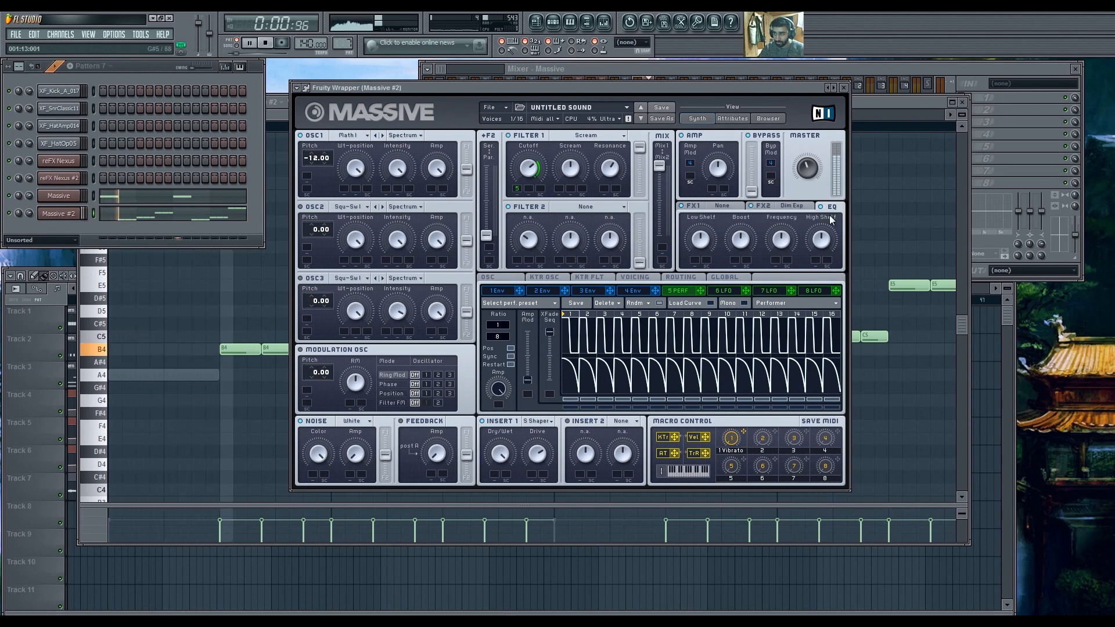
drag(826, 230, 828, 213)
drag(734, 234, 692, 235)
drag(780, 240, 824, 261)
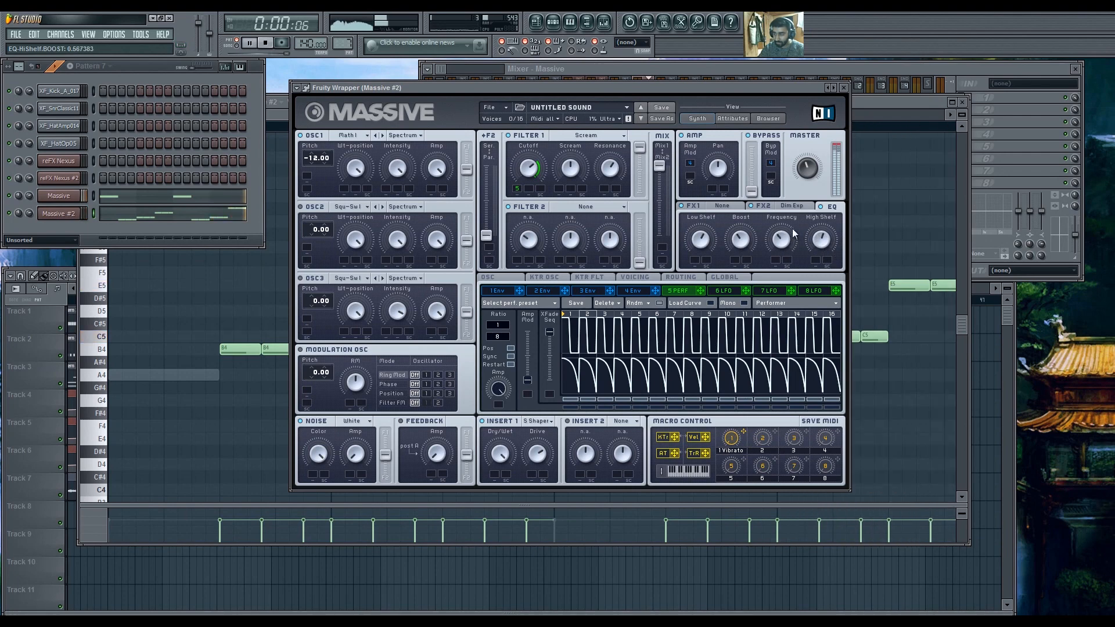
Try a 1/4 ratio on Massive #2's Performer 5 and return it to 1/8.
drag(508, 330, 511, 342)
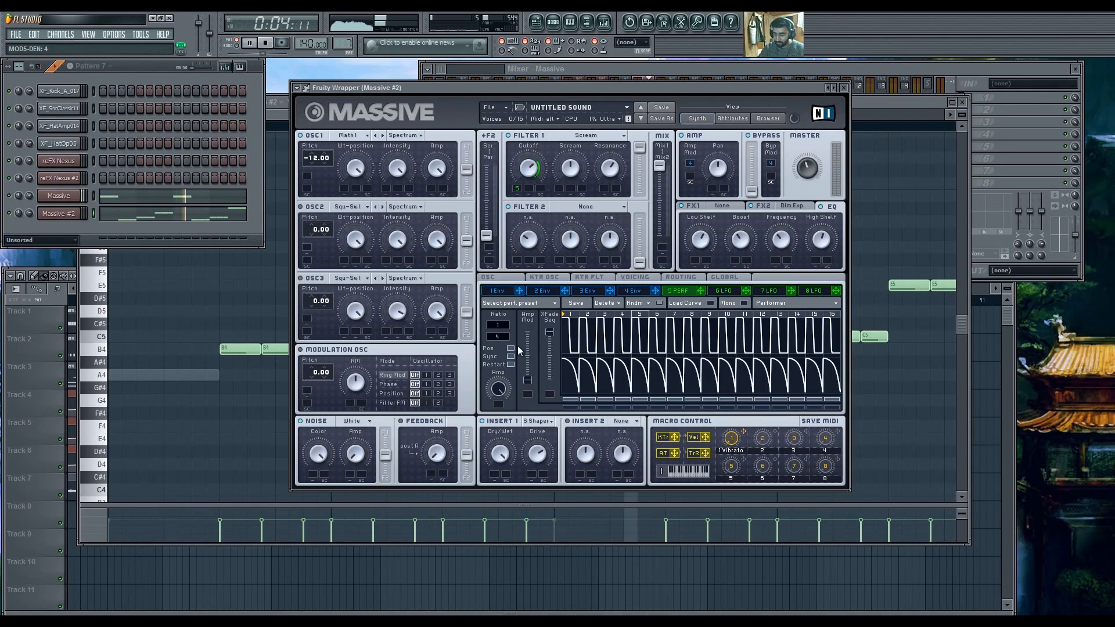
drag(503, 339, 504, 337)
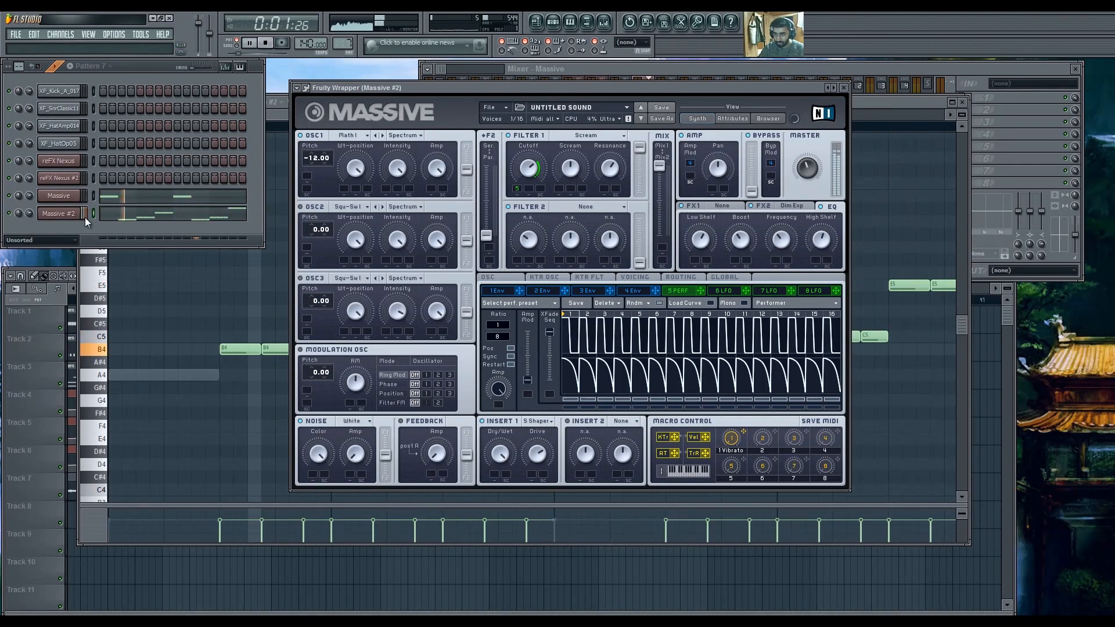
Compare the settings of the original Massive with those of Massive #2, stopping playback.
click(58, 198)
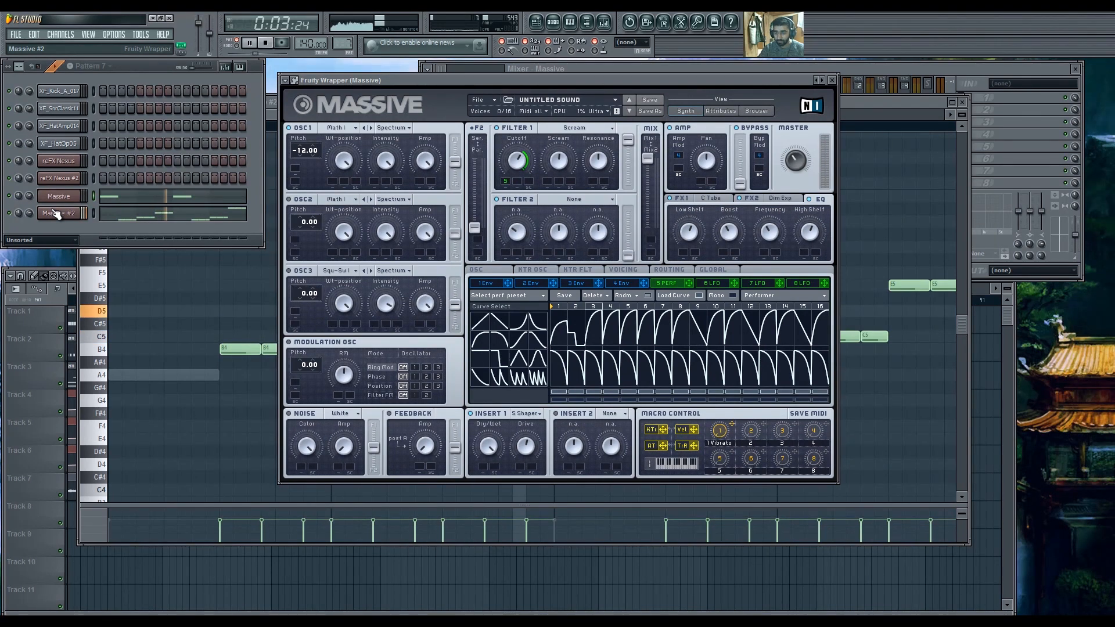
key(space)
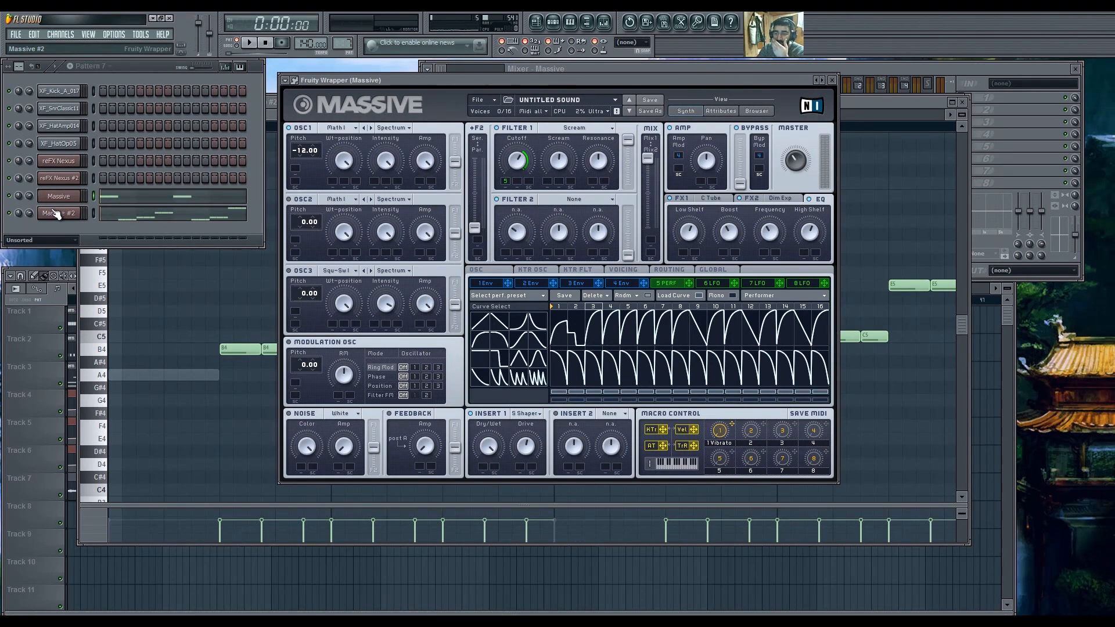
click(56, 213)
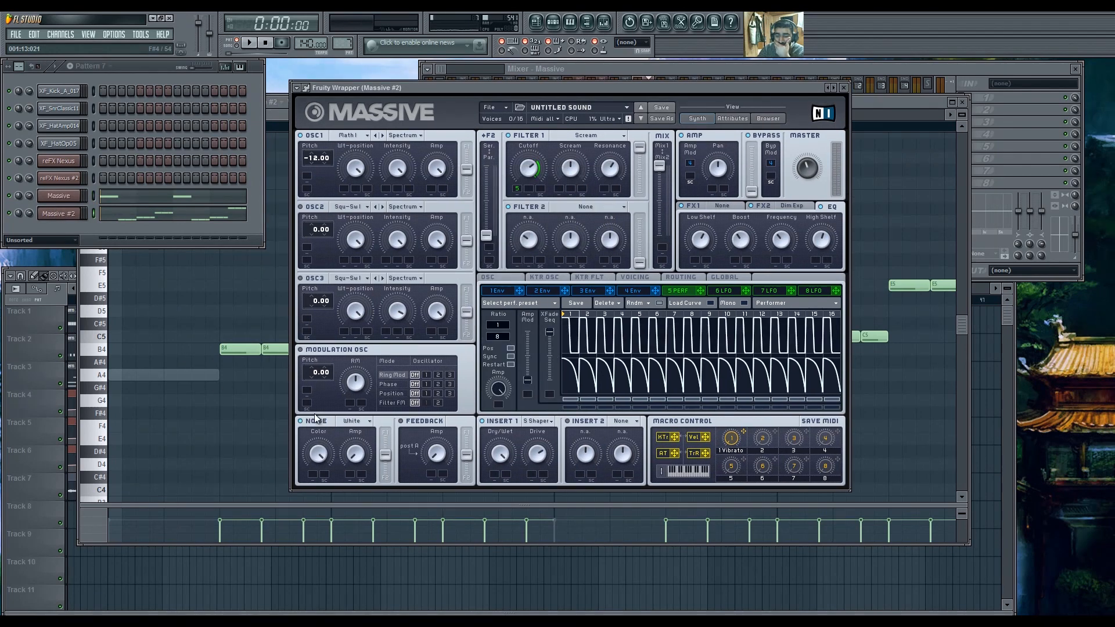
click(67, 198)
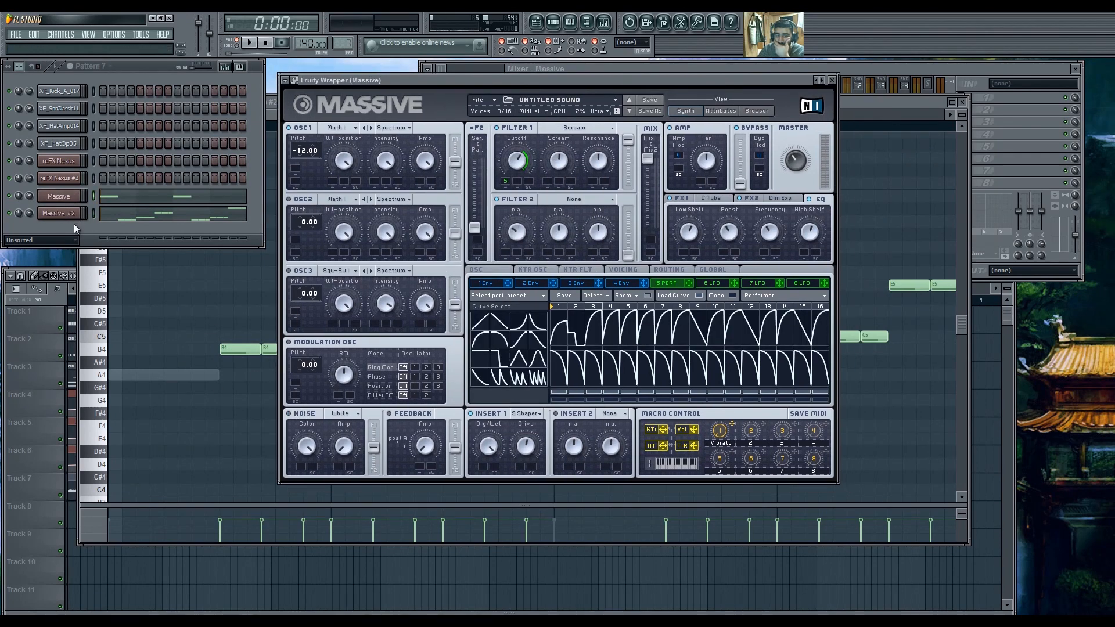
Load the C Tube effect into Massive #2's FX1, raise its Drive slightly and play the pattern.
click(77, 228)
click(58, 213)
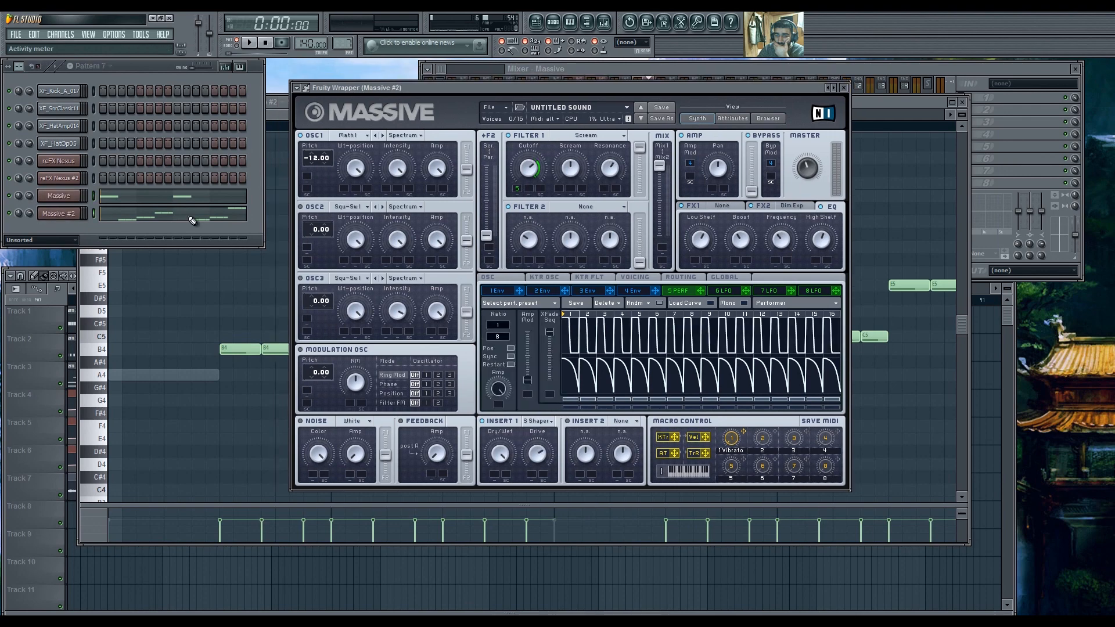
click(720, 207)
click(741, 311)
click(728, 207)
click(744, 312)
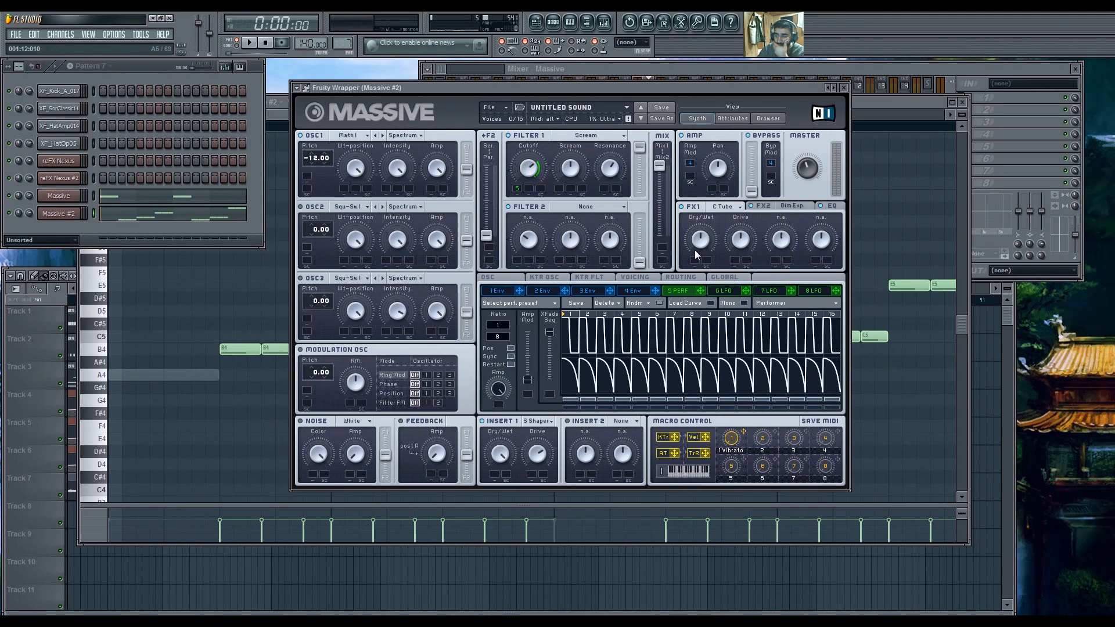
drag(740, 243, 741, 234)
key(space)
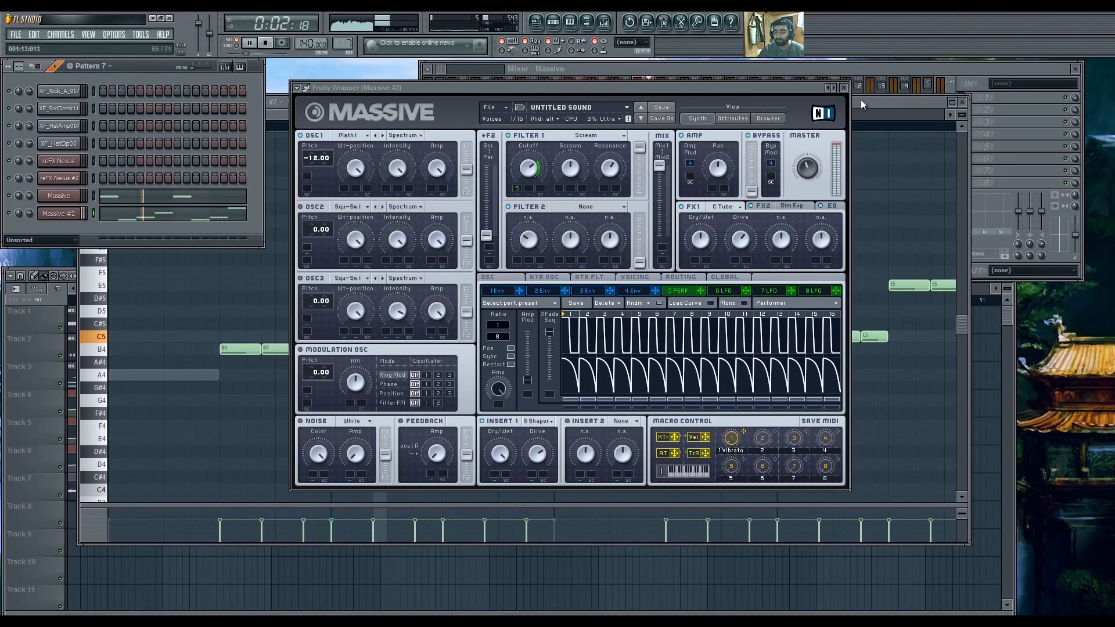
Close the Massive #2 plugin, its piano roll and channel settings, and check the original Massive's Performer 5.
click(844, 87)
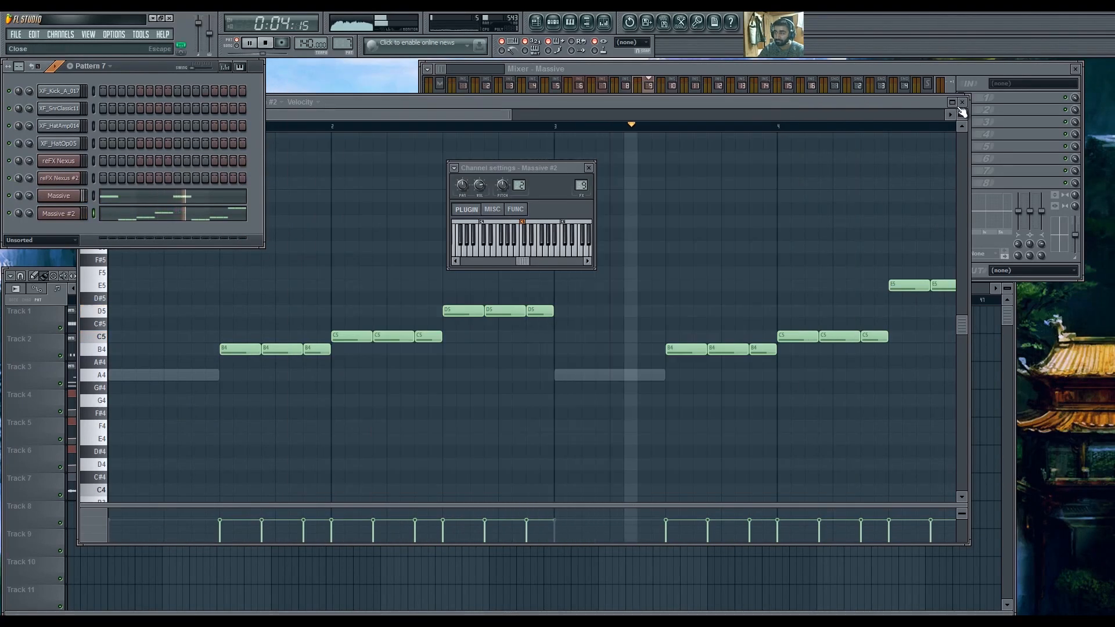
click(963, 102)
click(589, 168)
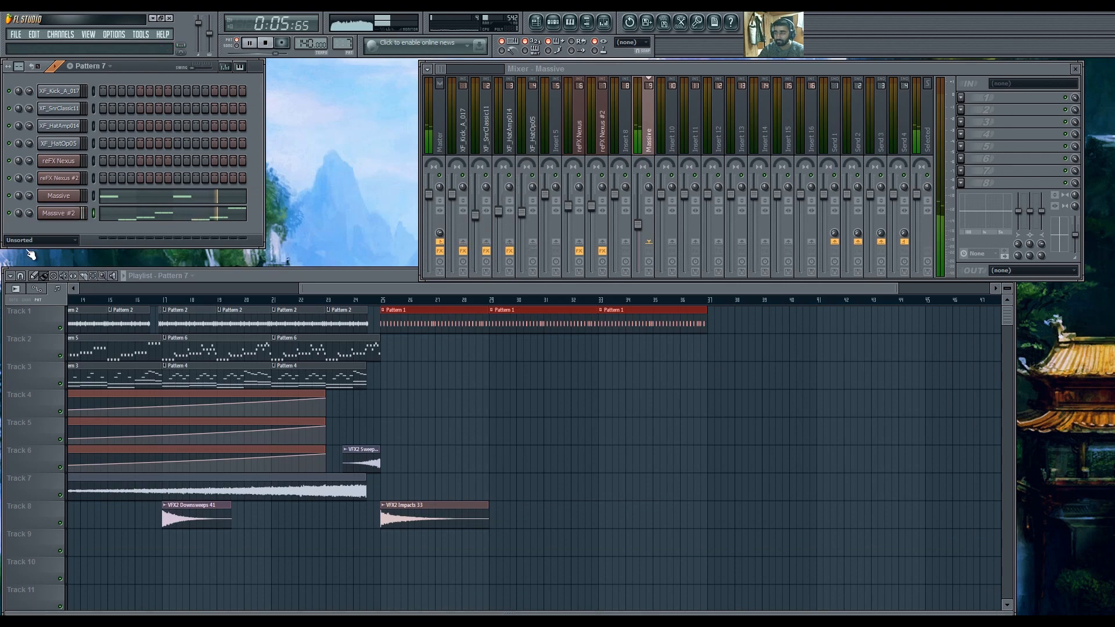
click(75, 199)
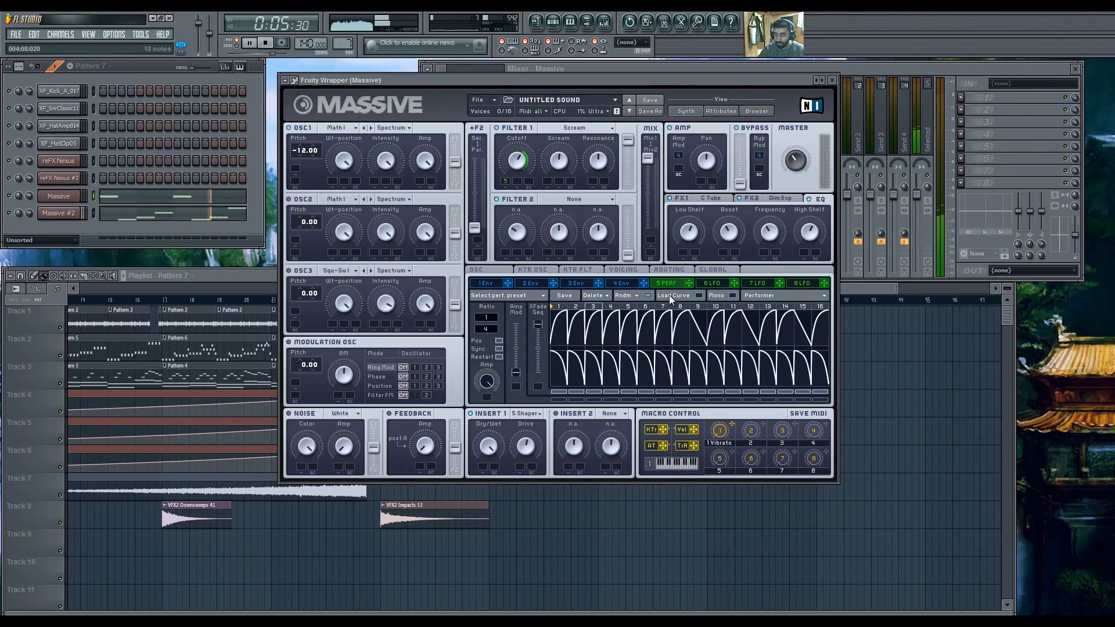
click(834, 81)
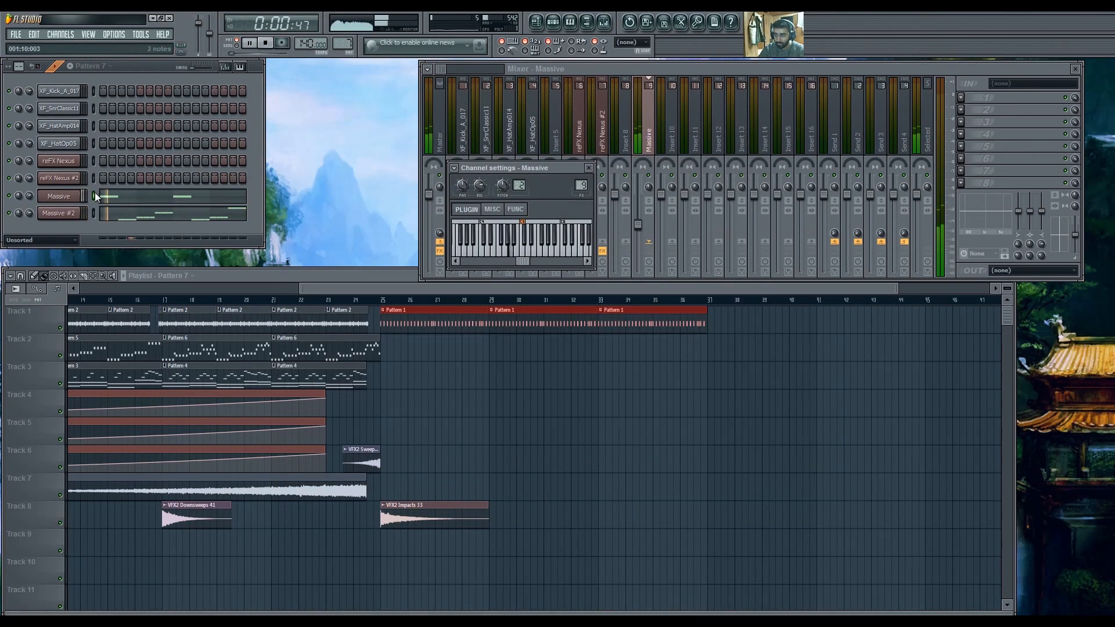
Replace the rising curve on step 4 of the original Massive's Performer 5 upper row with a falling curve, and close the synth.
click(60, 197)
click(61, 213)
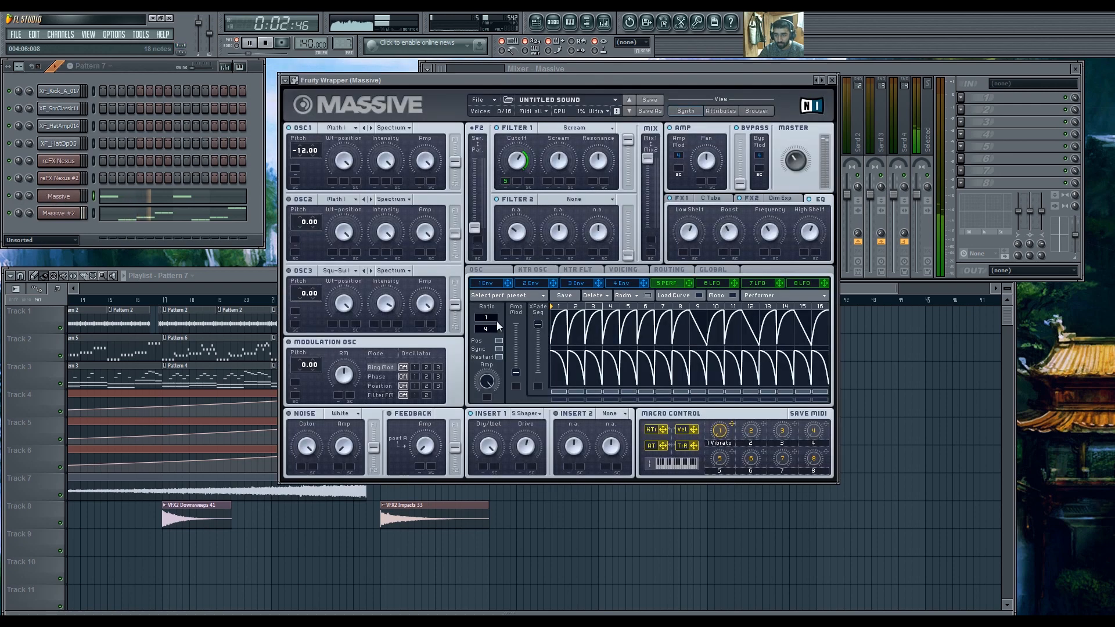
click(698, 295)
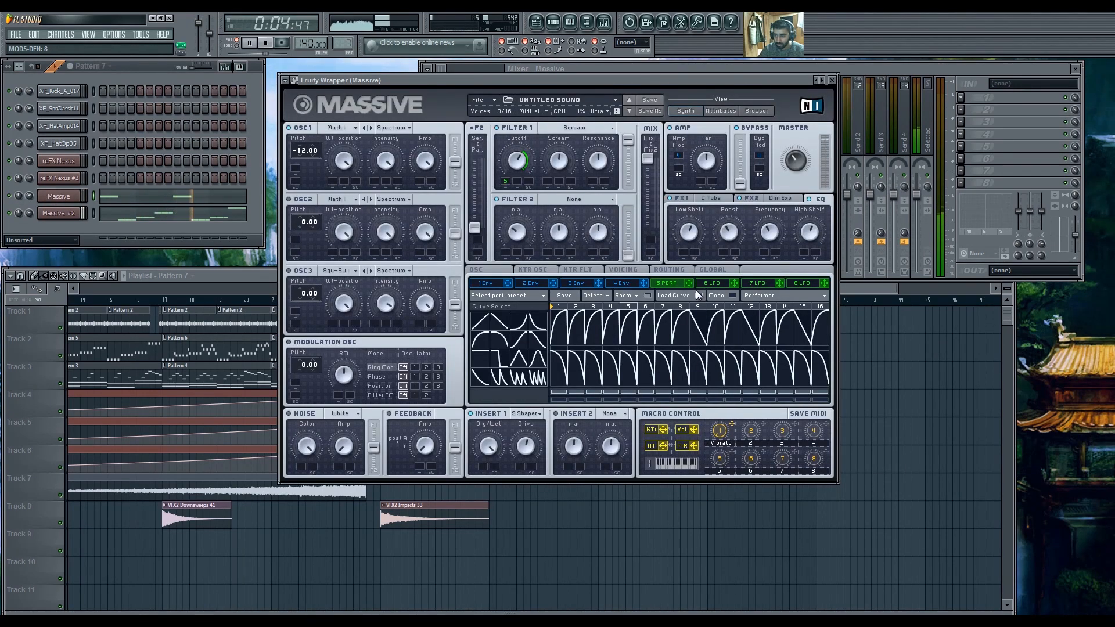
click(611, 330)
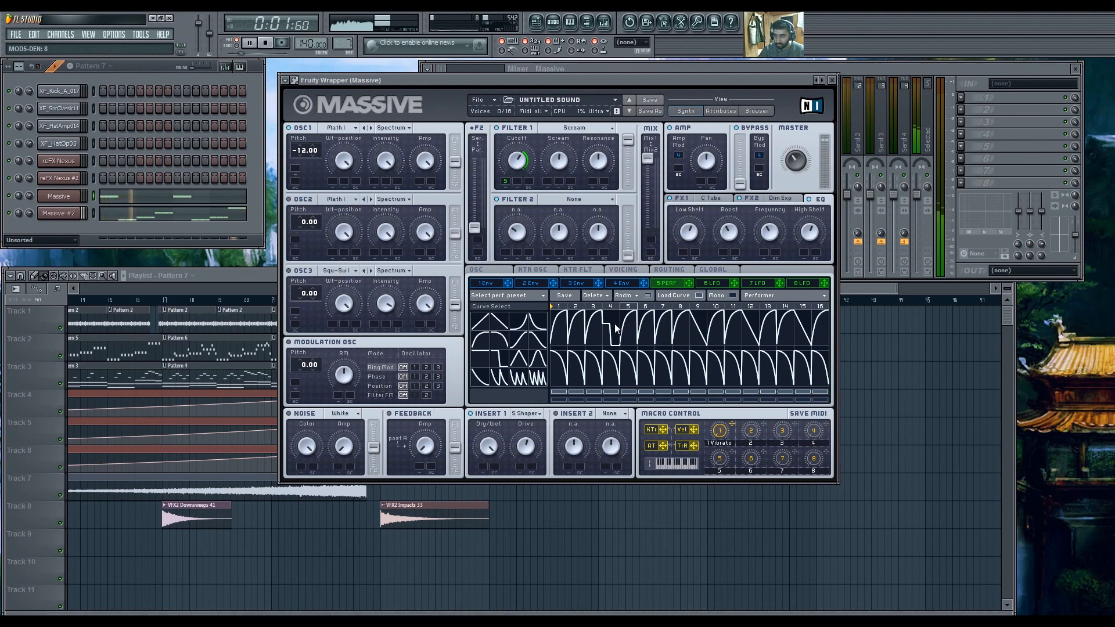
drag(620, 351, 620, 357)
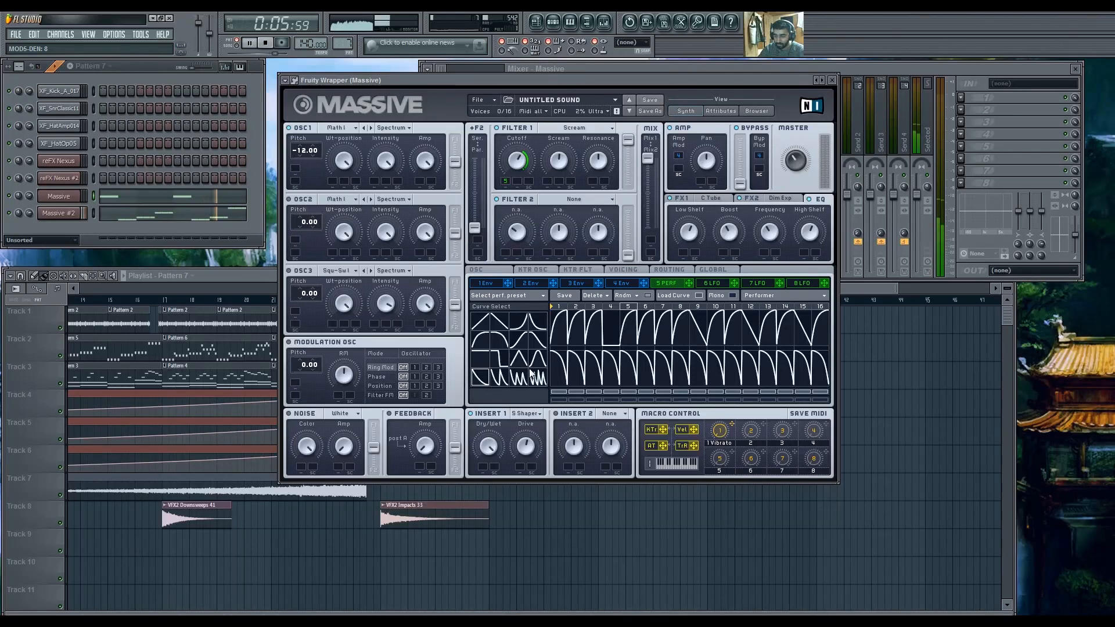
click(614, 321)
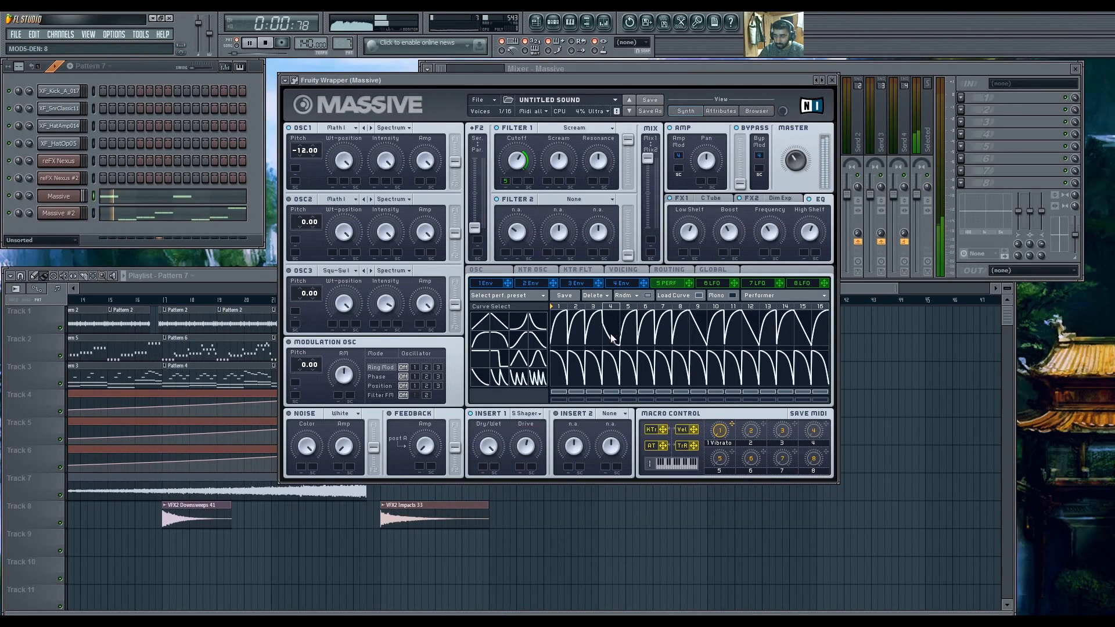
click(544, 330)
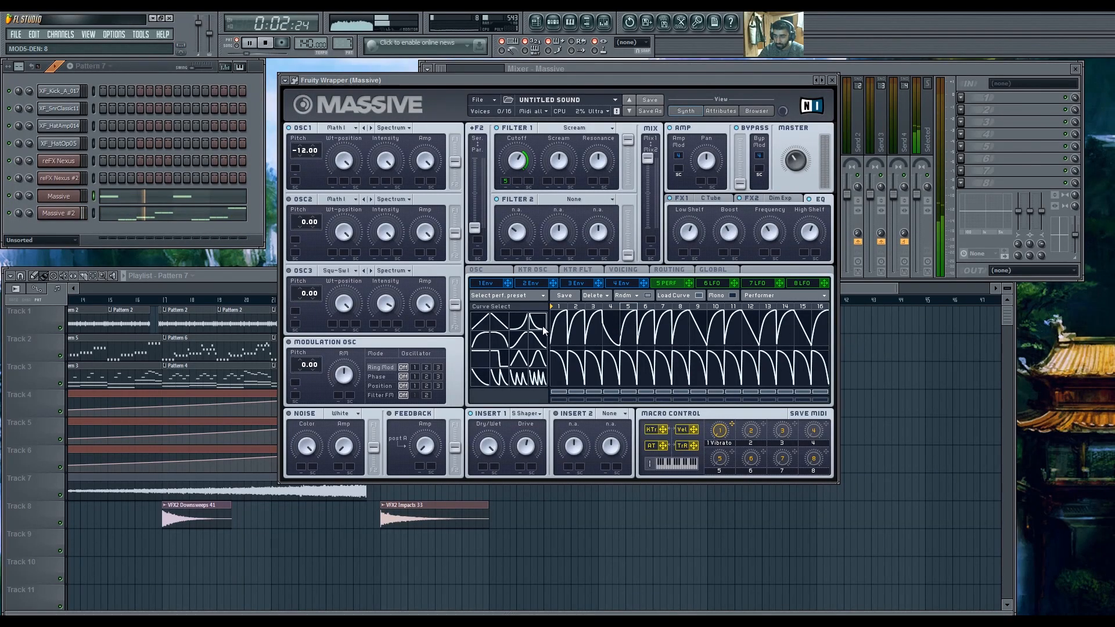
click(614, 333)
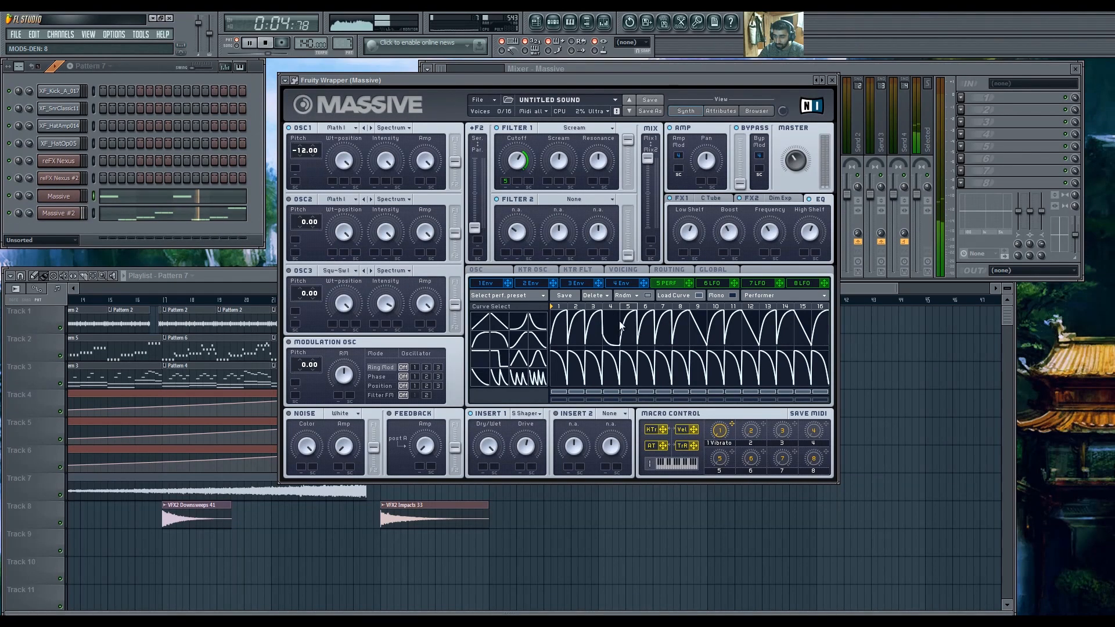
click(833, 80)
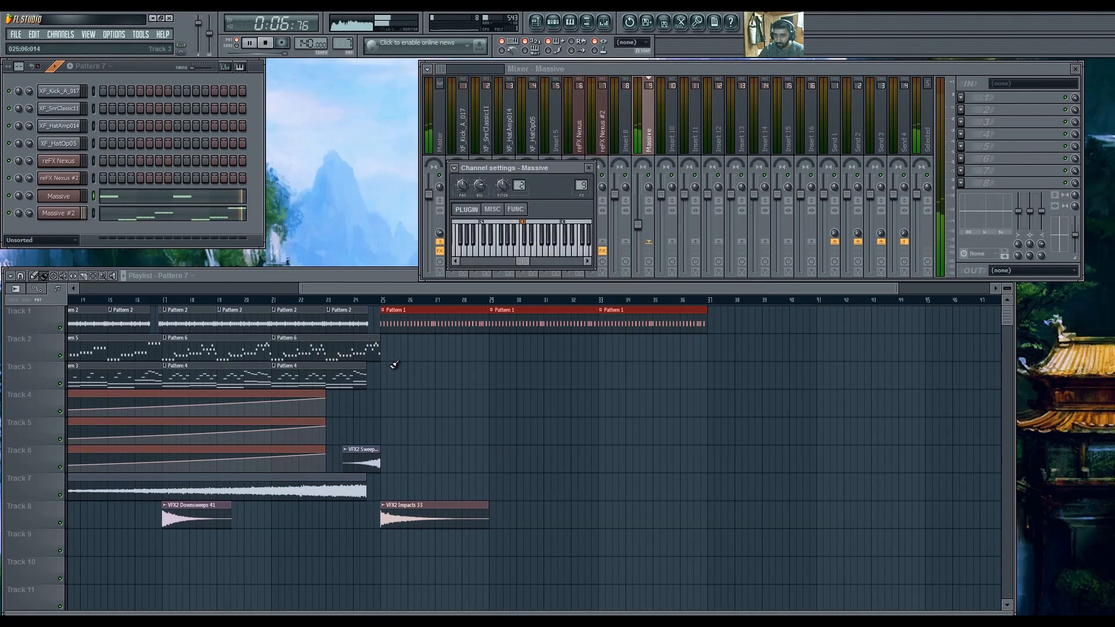
Place Pattern 7 clips on Track 3 from bar 25, and delete the Pattern 7 and Pattern 1 clips that start at bar 33.
drag(387, 371, 651, 368)
key(space)
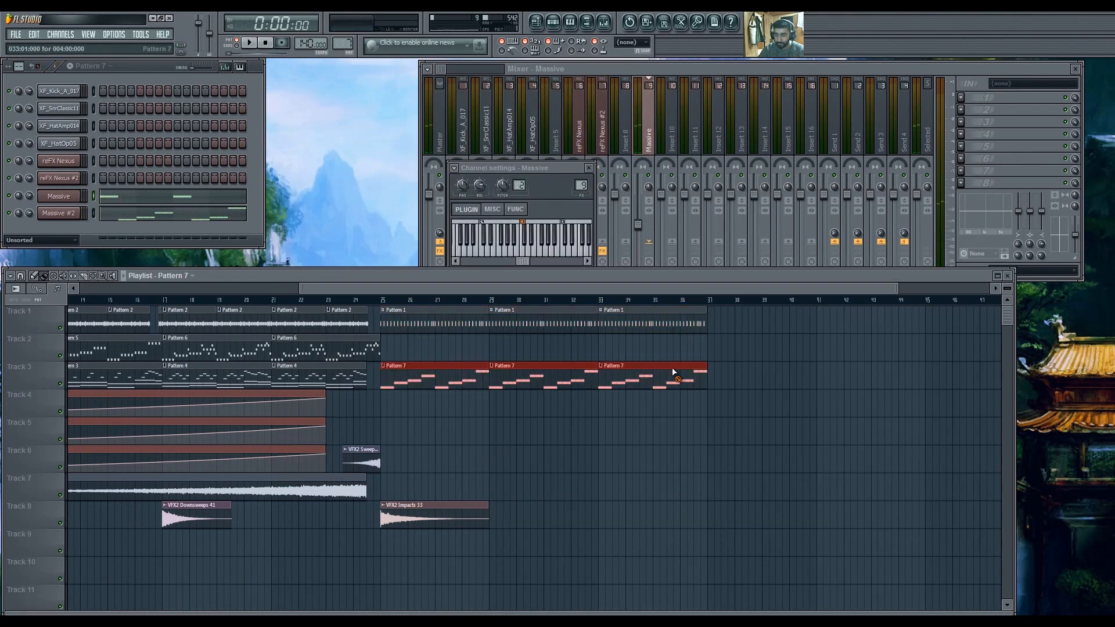
right_click(672, 367)
right_click(647, 320)
Place two consecutive Pattern 5 clips on Track 2 from bar 25 and close the Massive channel settings.
click(143, 349)
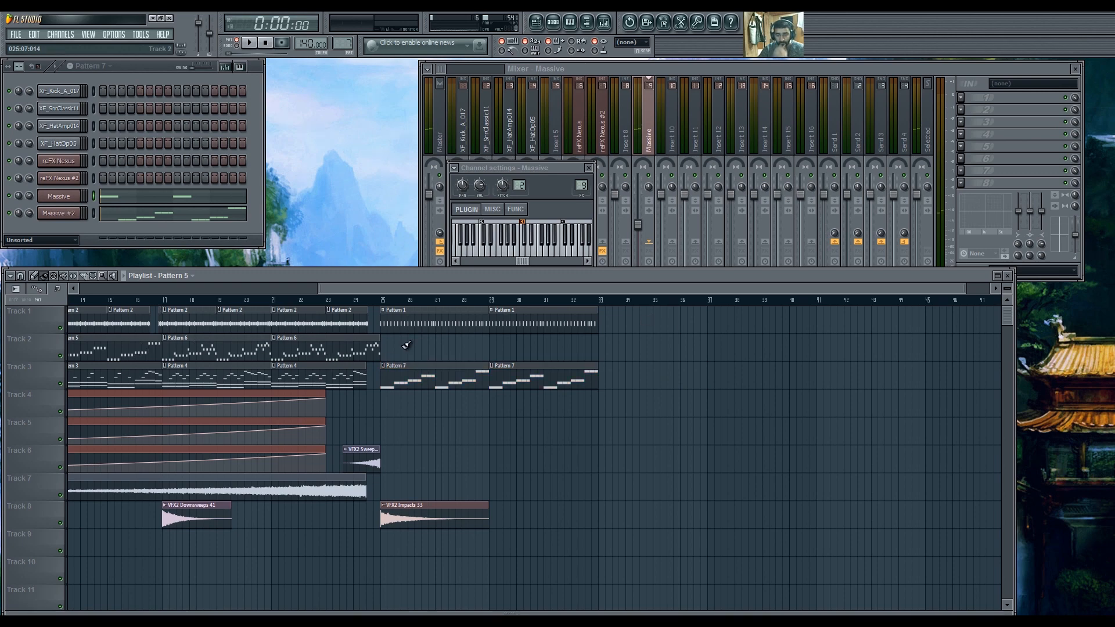
drag(390, 351, 515, 357)
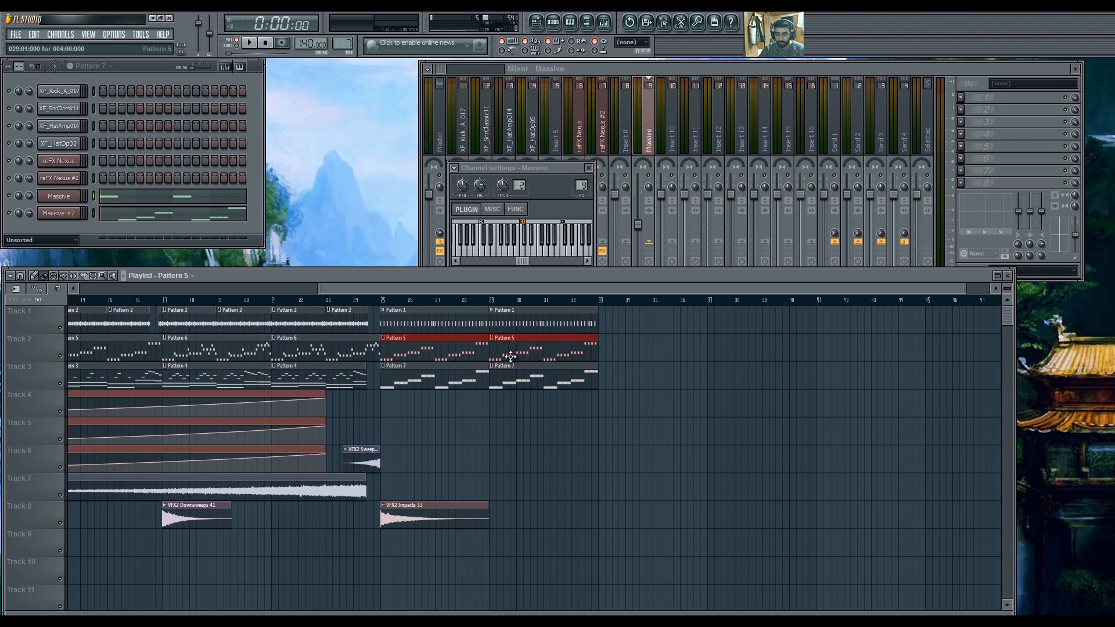
key(ctrl+s)
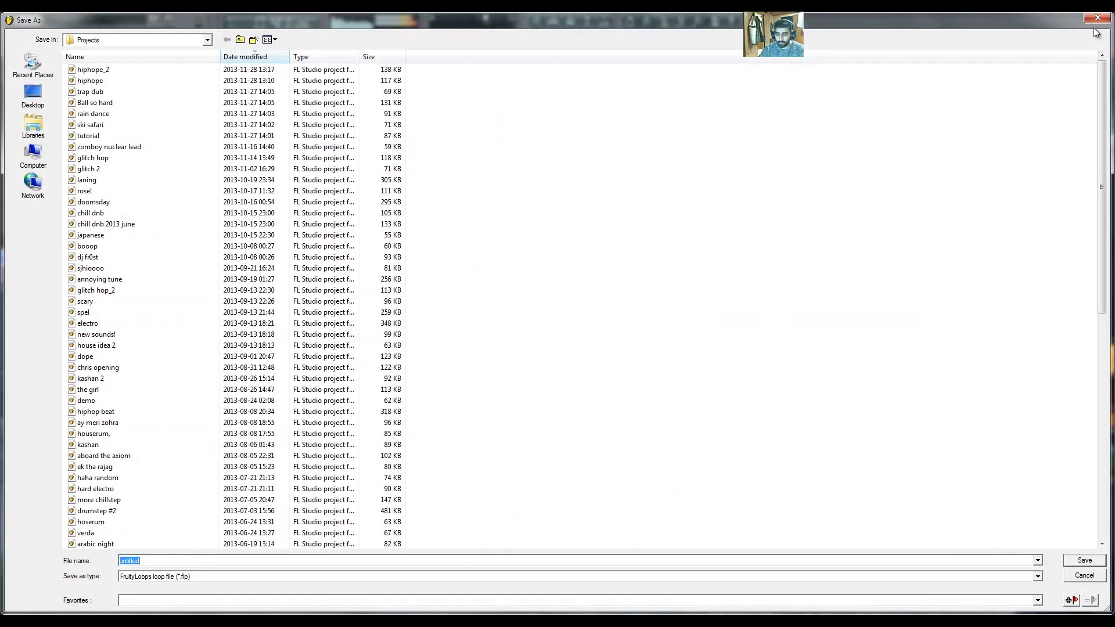
key(Escape)
click(588, 168)
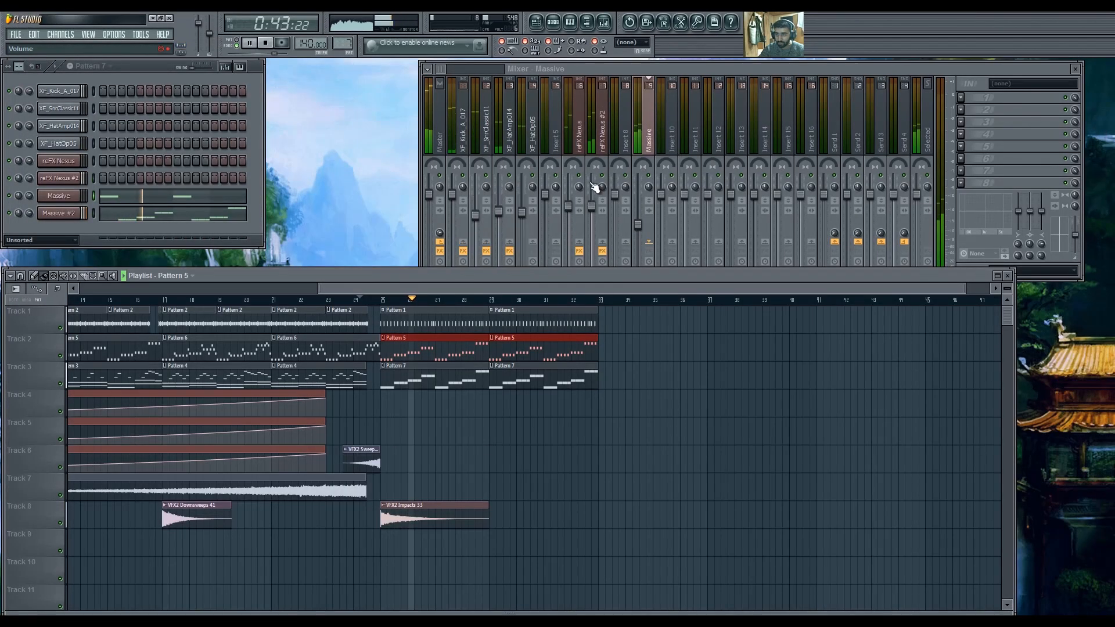
Stop playback, link the Massive #2 channel to mixer Insert 10, and play the song.
click(602, 116)
key(space)
click(94, 212)
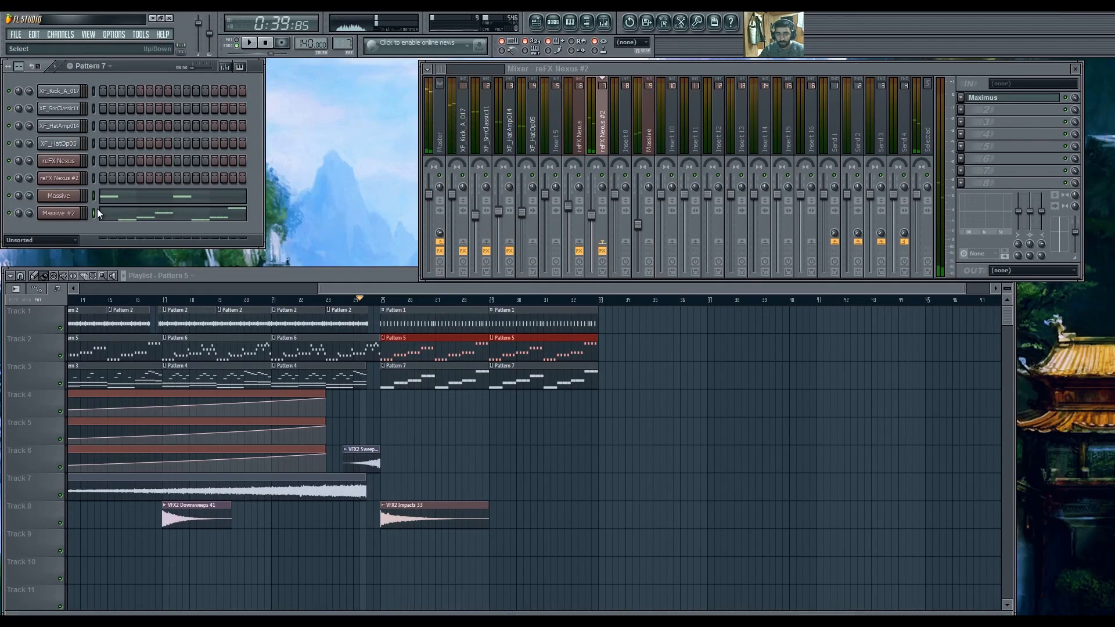
right_click(672, 107)
mouse_move(755, 119)
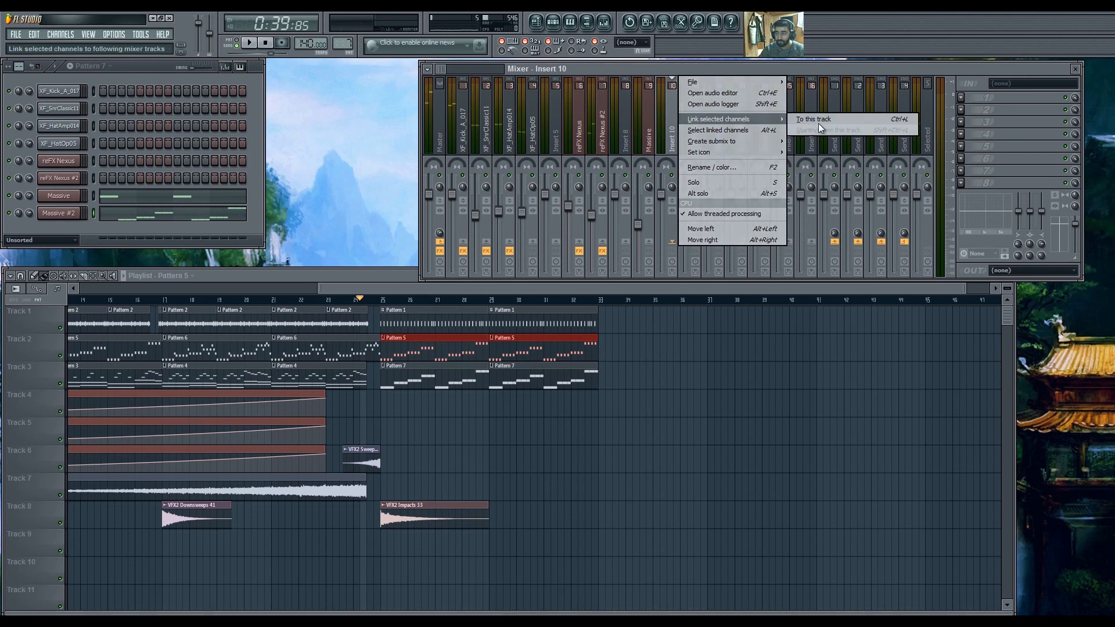
click(817, 121)
key(space)
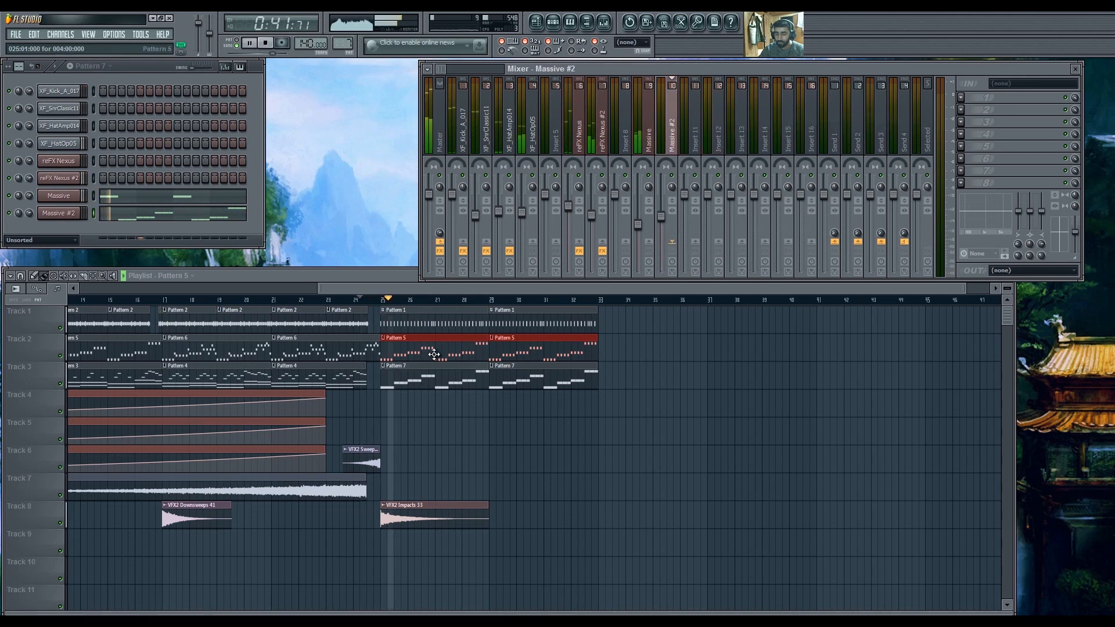
Rebalance the Massive and Massive #2 mixer levels, raise XF_SnrClassic11 to about 85% (-3.5 dB), and stop playback.
drag(638, 226, 646, 215)
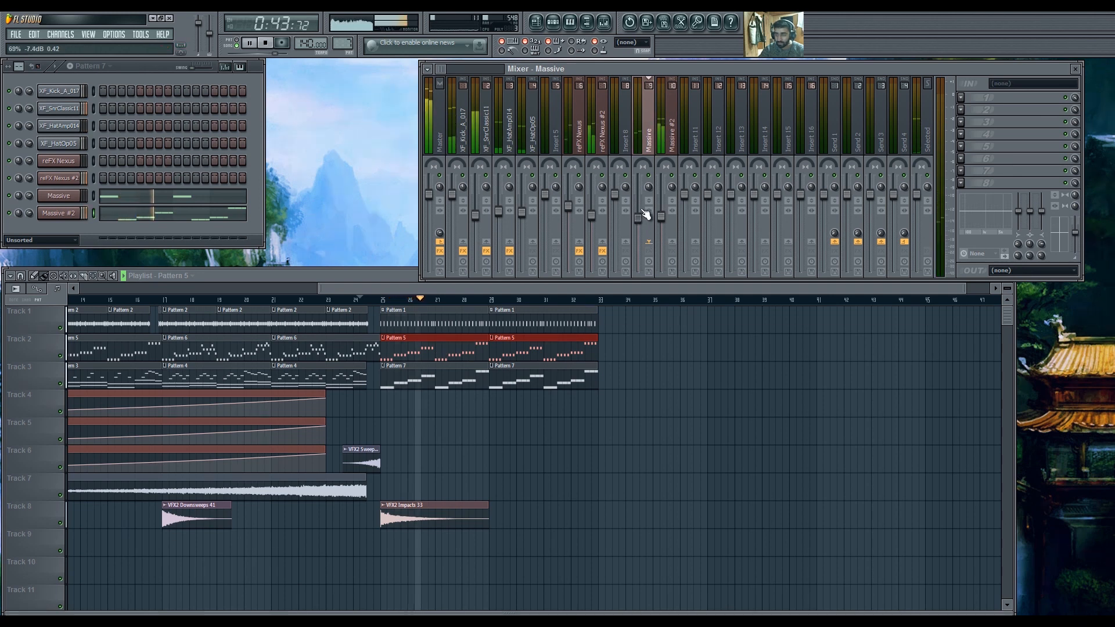
click(662, 216)
drag(642, 220, 664, 215)
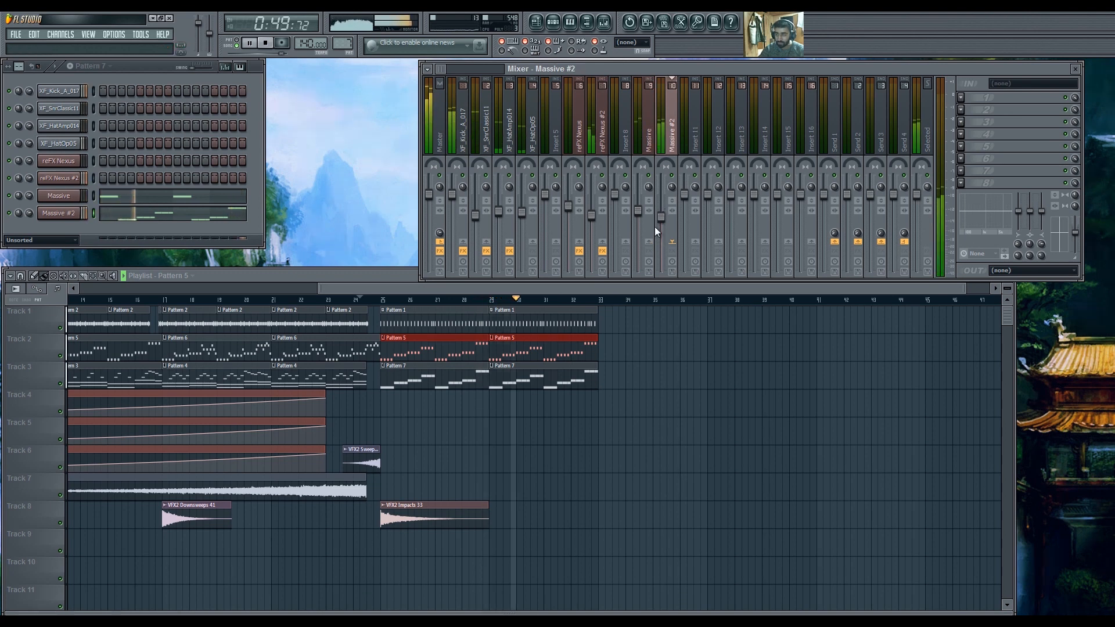
drag(476, 214, 483, 199)
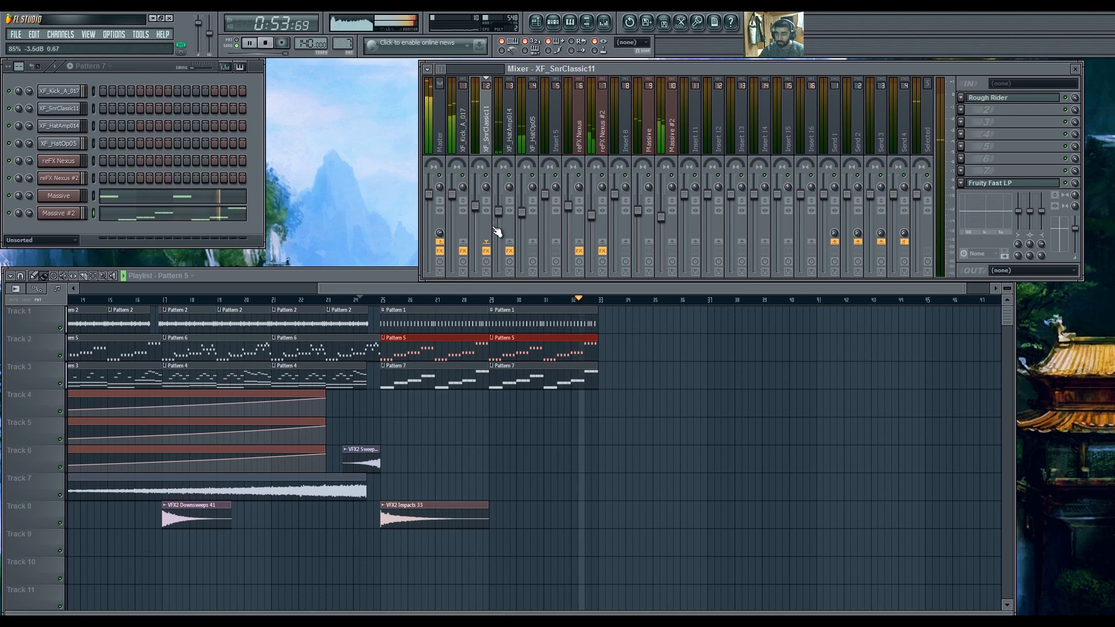
click(383, 277)
key(space)
Dismiss the desktop notifications and set the song position to bar 25.
click(1100, 377)
click(1100, 460)
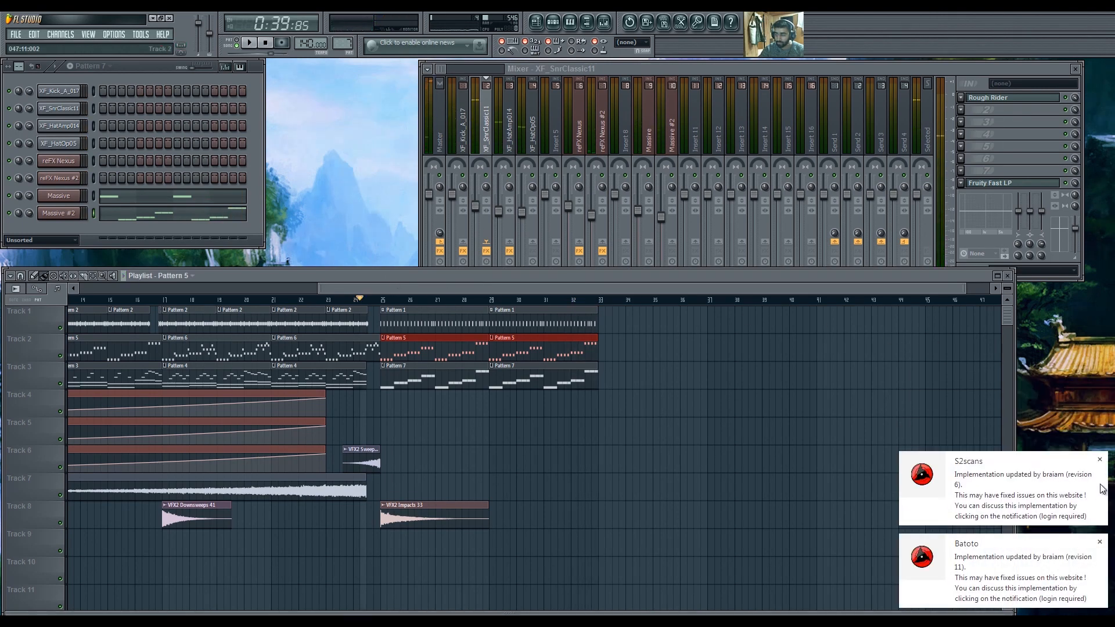
click(1101, 542)
click(1100, 541)
click(381, 297)
click(37, 240)
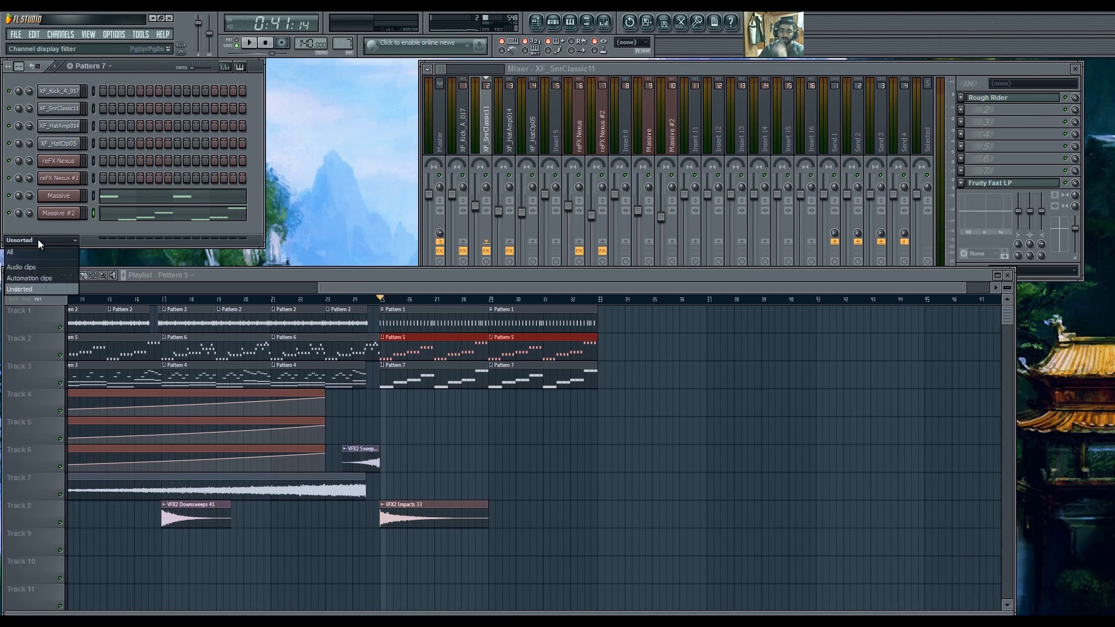
click(127, 238)
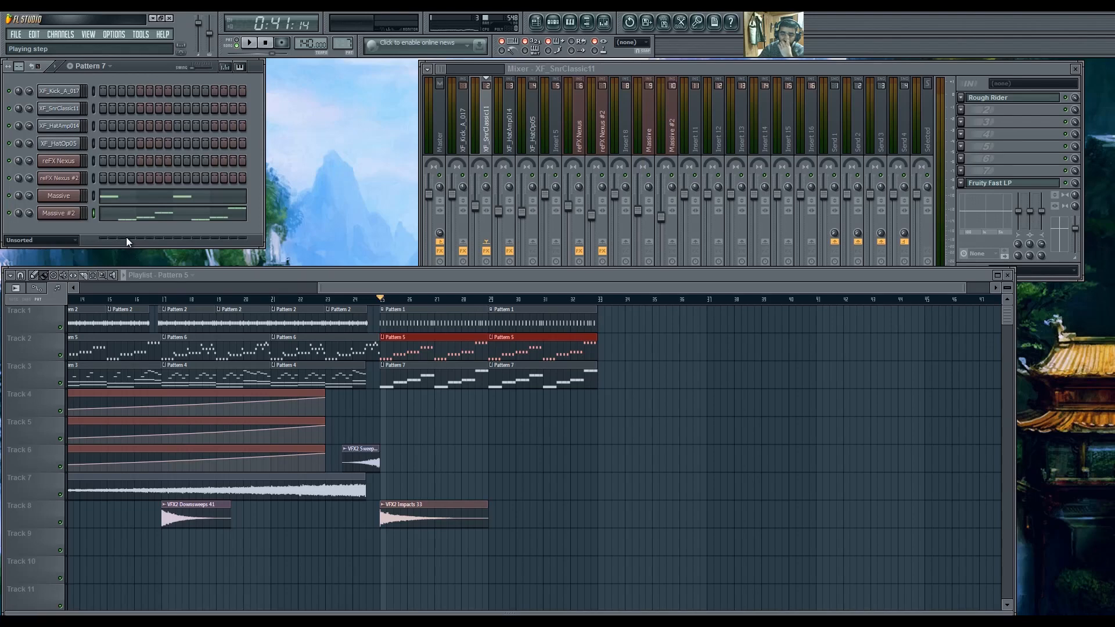
Clone Pattern 1 as Pattern 2 and place two clips of the copy on Track 5 from bar 25.
key(1)
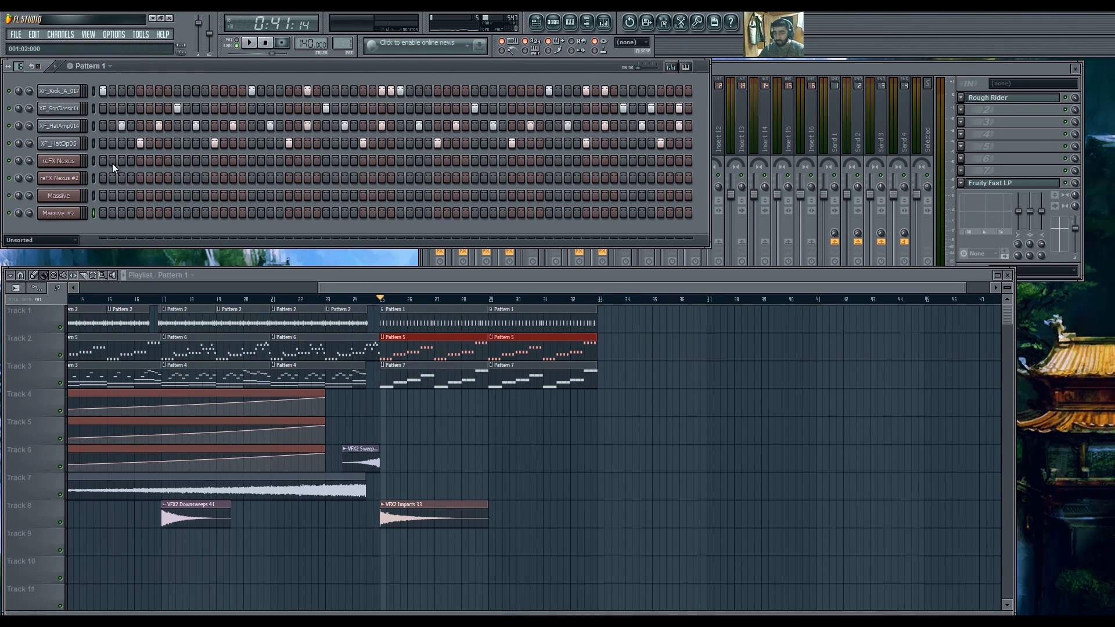
click(98, 67)
click(143, 140)
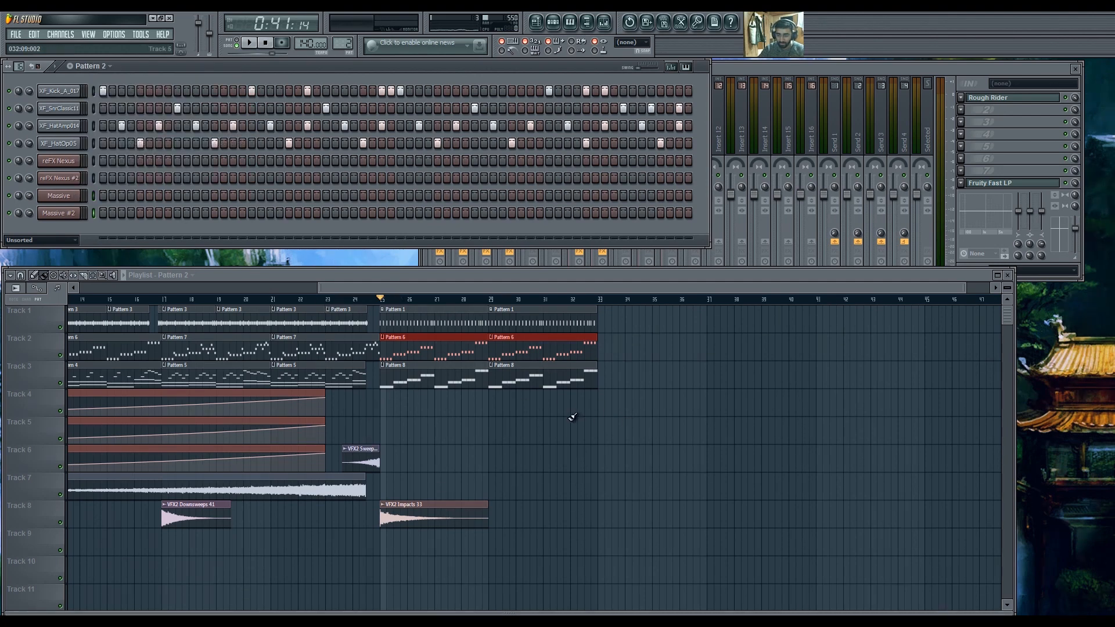
click(381, 424)
click(493, 429)
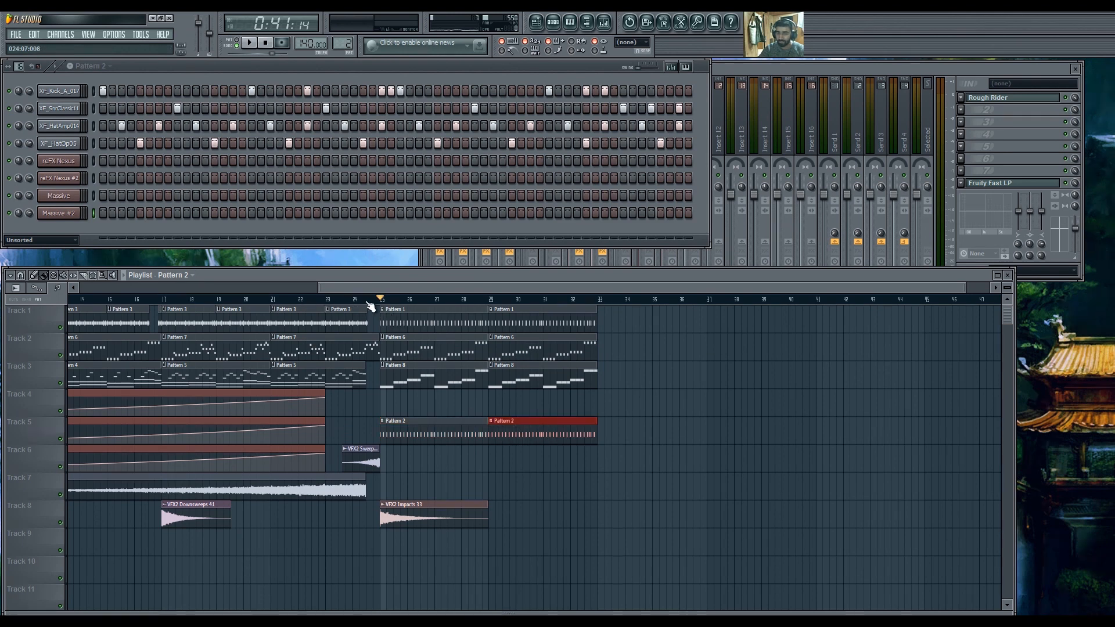
Play the drop from bar 25 while checking the mixer levels, then stop and return to Pattern 2's steps.
key(space)
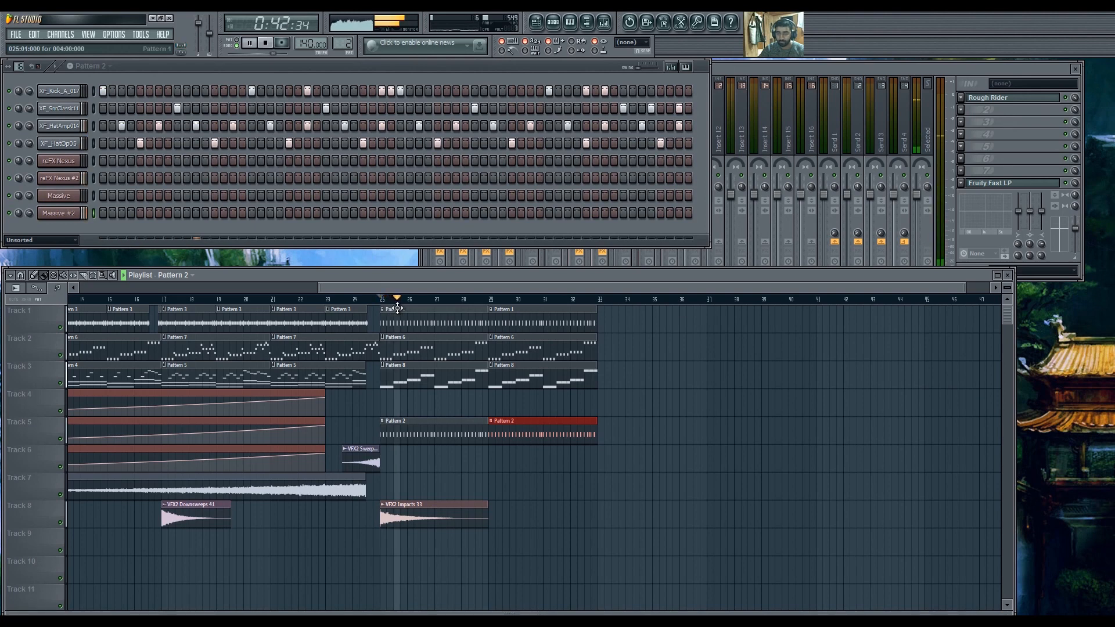
click(729, 84)
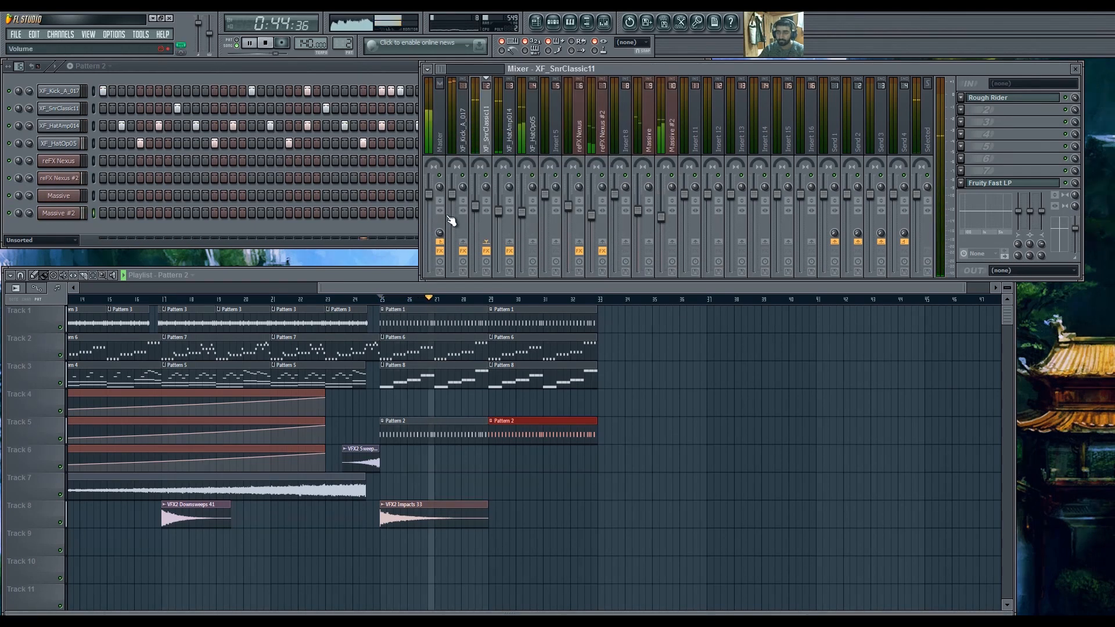
key(space)
click(144, 75)
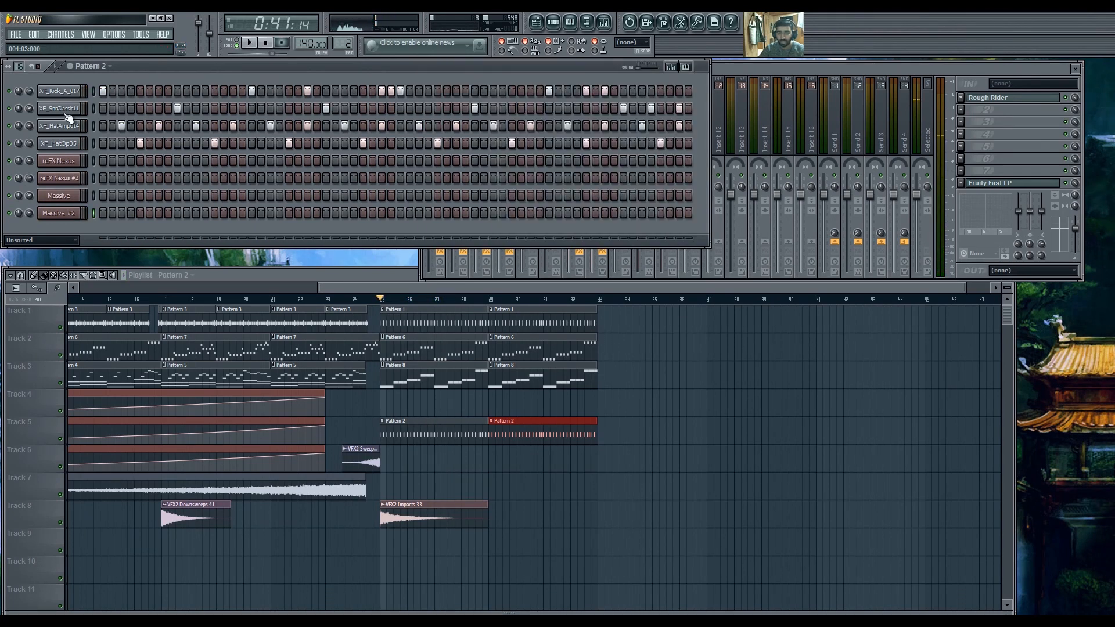
Clone the XF_SnrClassic11 channel, close its settings, and move Pattern 2's snare steps onto the clone.
right_click(77, 114)
click(130, 244)
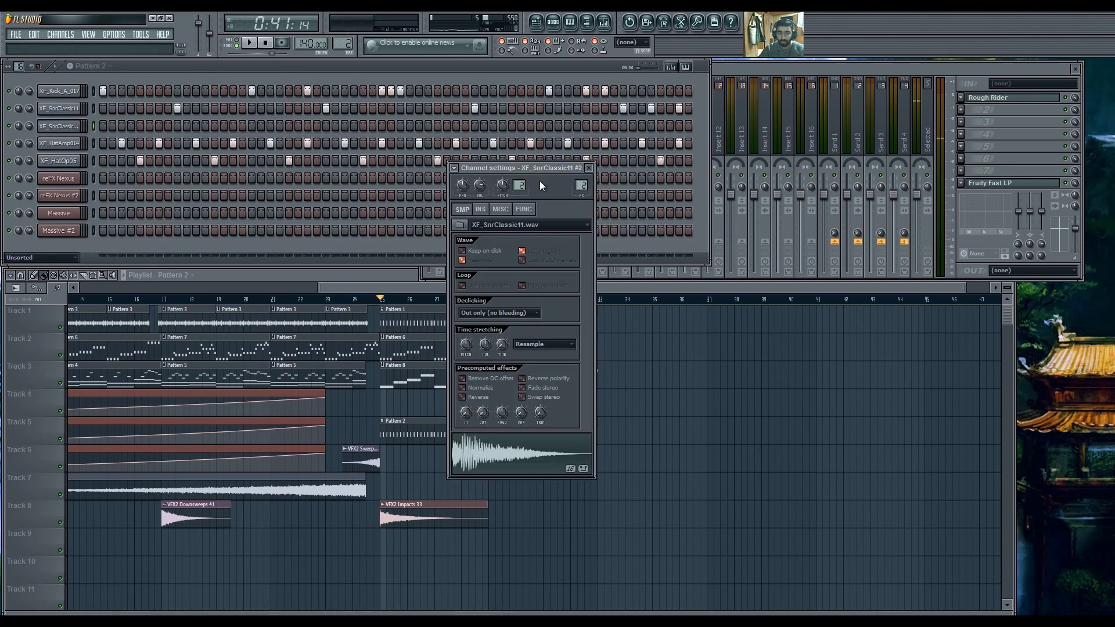
click(588, 168)
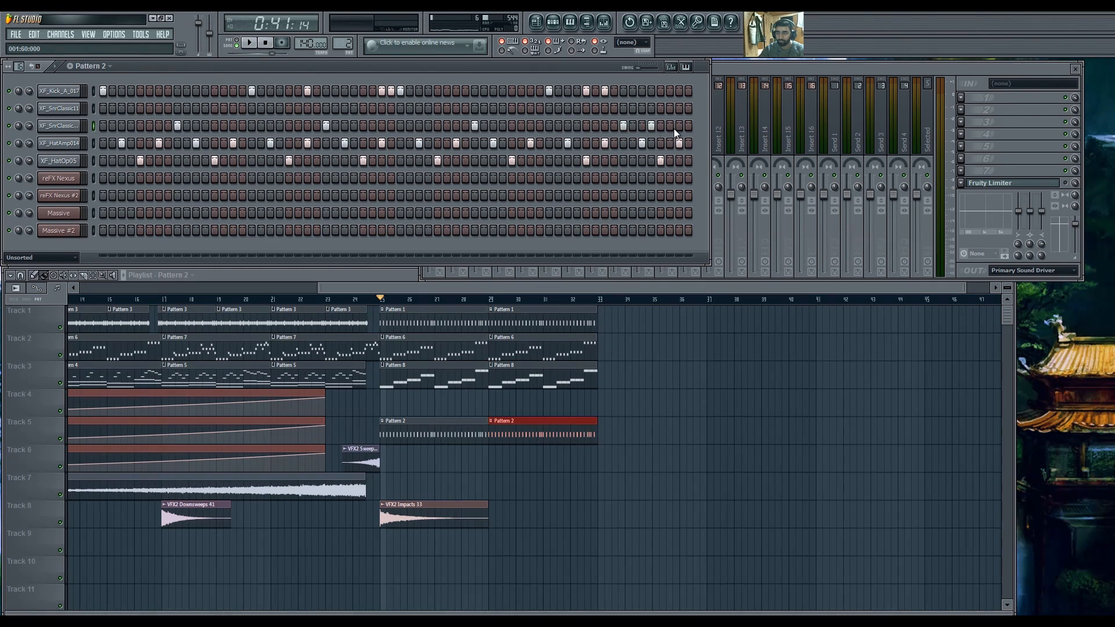
Play the drop while checking the mixer levels, and add a kick hit at step 61 of Pattern 2.
key(space)
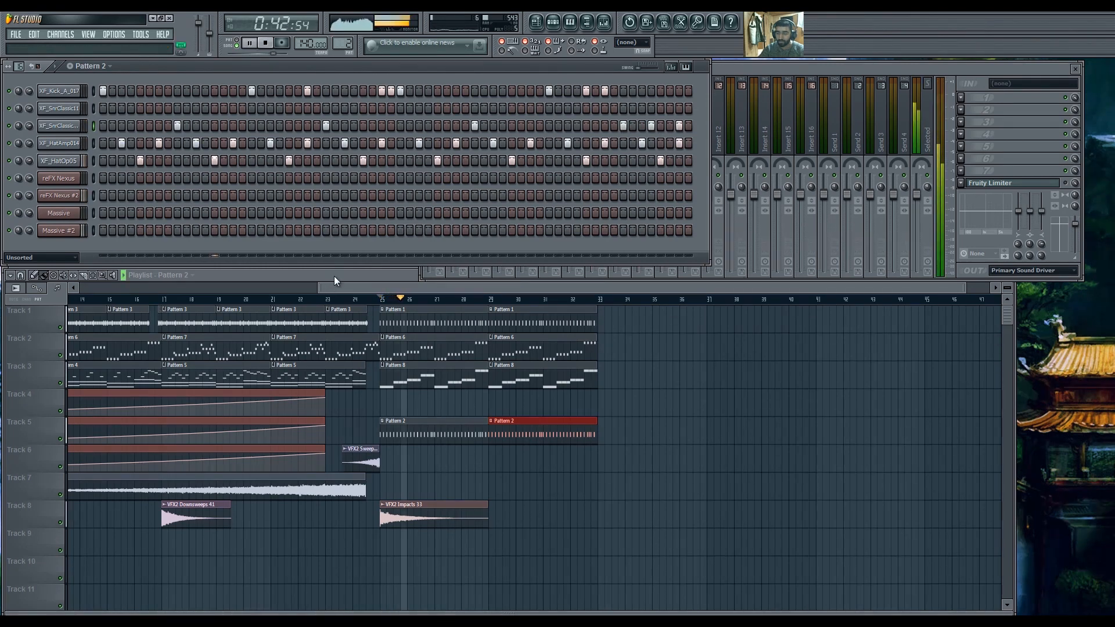
click(749, 74)
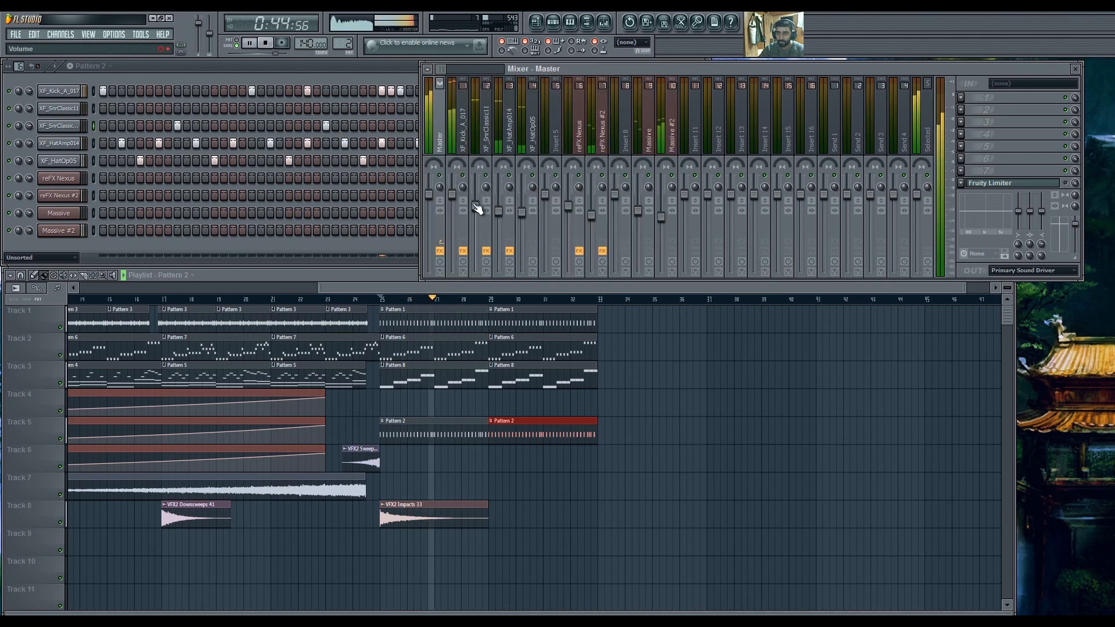
click(361, 256)
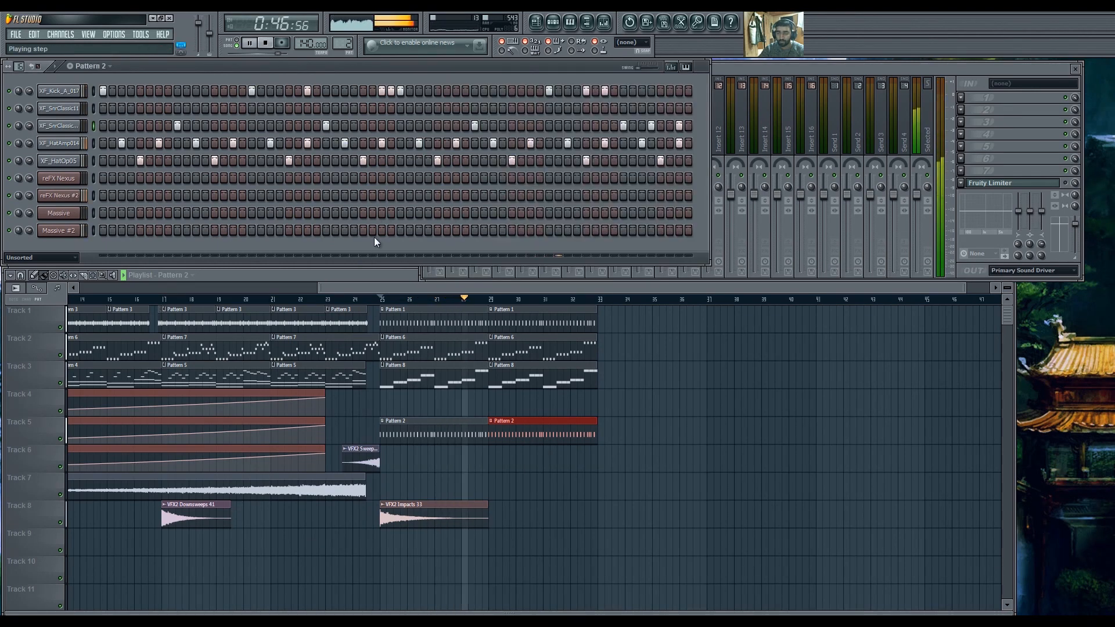
click(651, 126)
click(661, 91)
Set the song position back to bar 25, play the drop again to hear the revised drums, and stop.
click(683, 300)
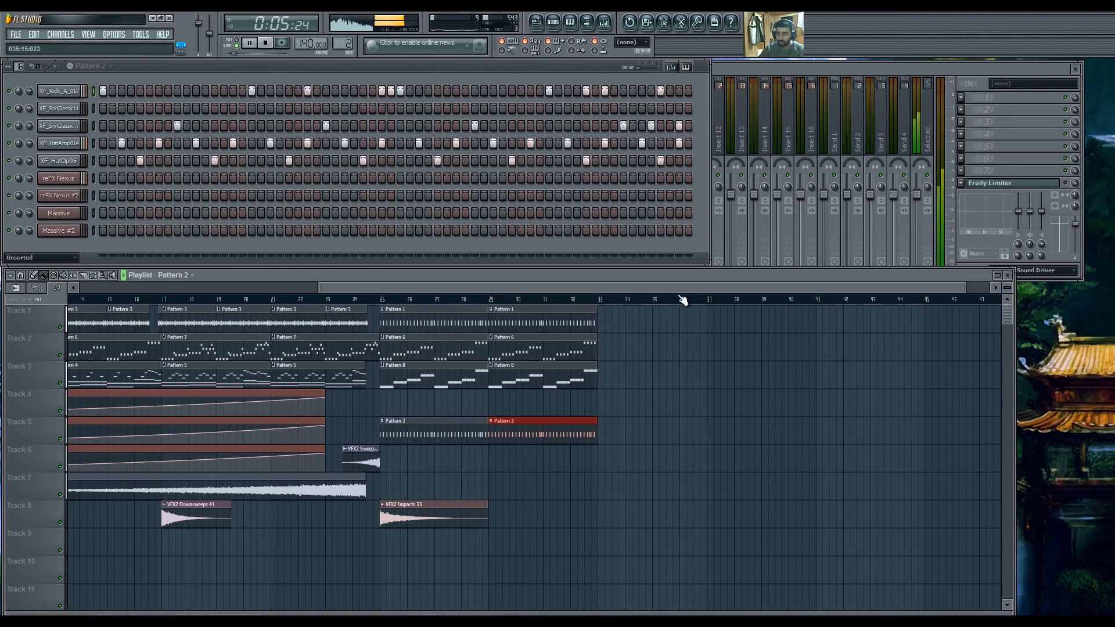
right_click(348, 286)
key(space)
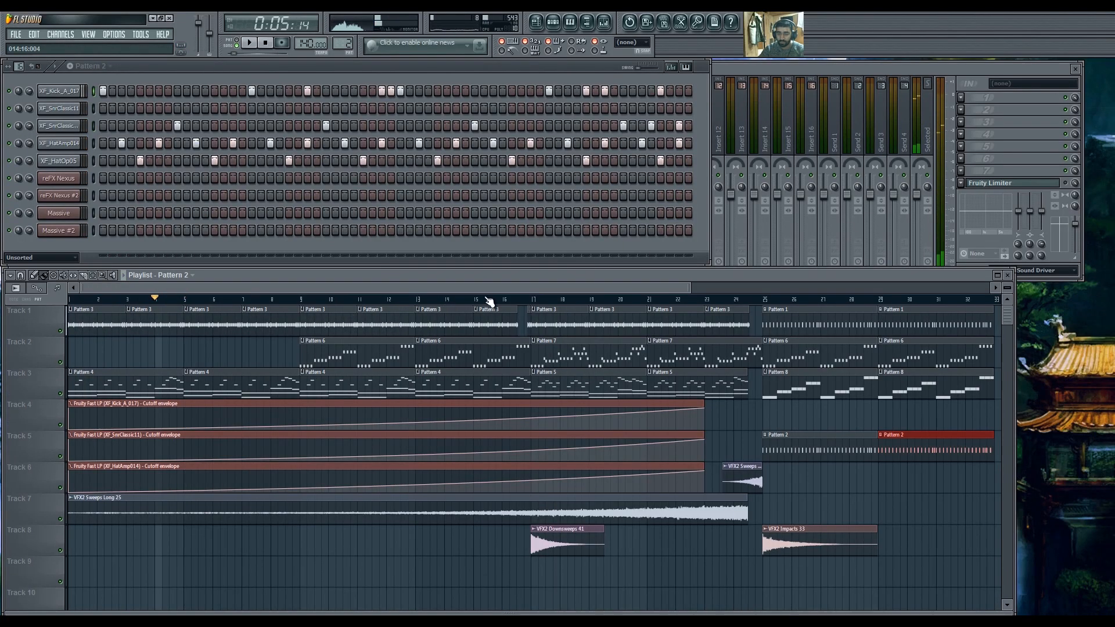
scroll(483, 315, down, 2)
click(537, 298)
key(space)
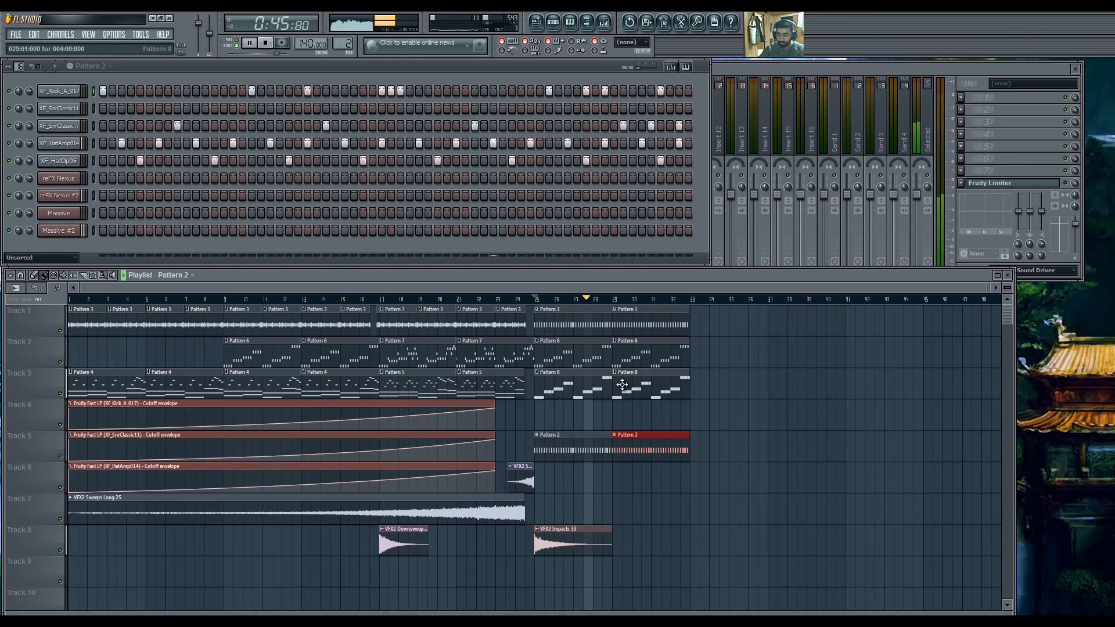
key(space)
Select Pattern 8 and program kicks at steps 1, 11, 17 and 27 and XF_SnrClassic11 hits at steps 5, 13, 21 and 29.
key(KP_Add)
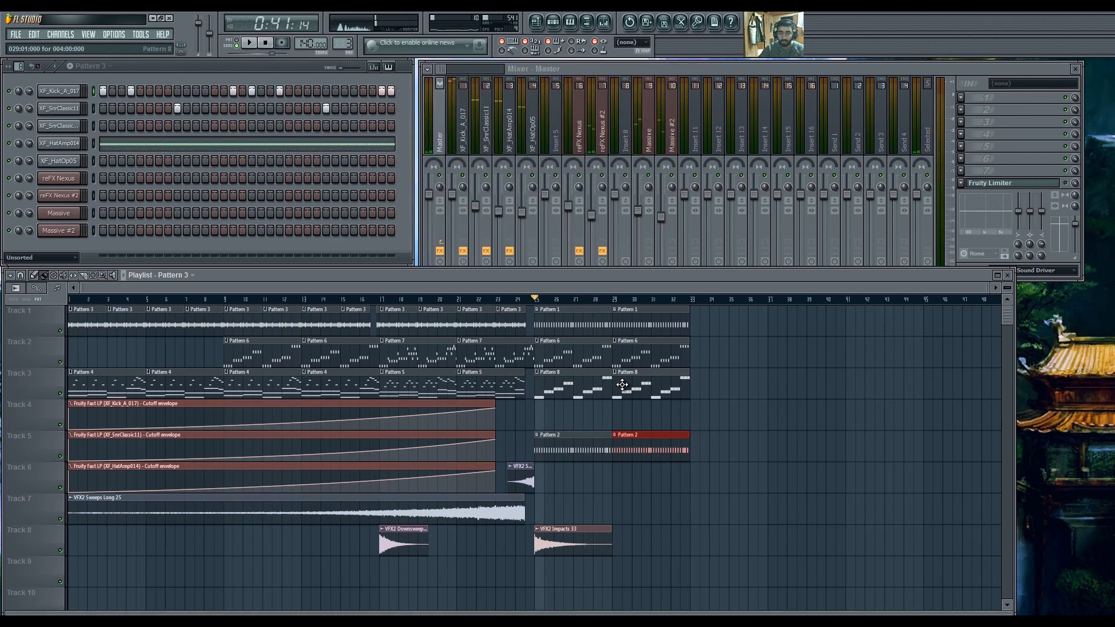
click(622, 385)
click(16, 70)
drag(17, 69, 18, 58)
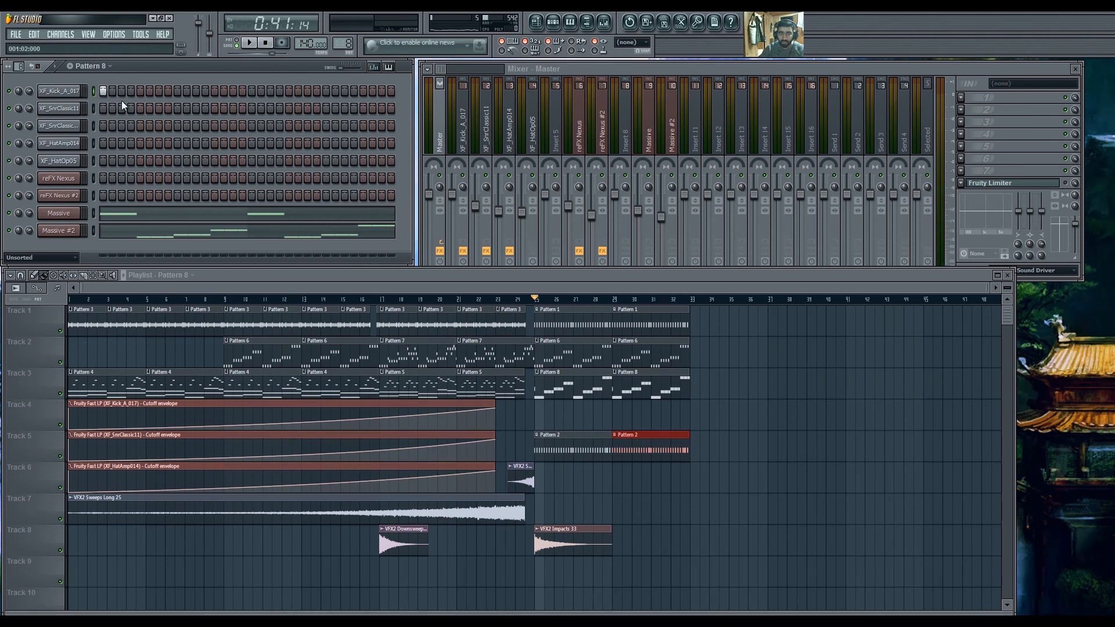
click(195, 91)
click(362, 109)
Try extra snare hits at steps 8, 24 and 26 on the existing snare clone while Pattern 8 plays.
key(space)
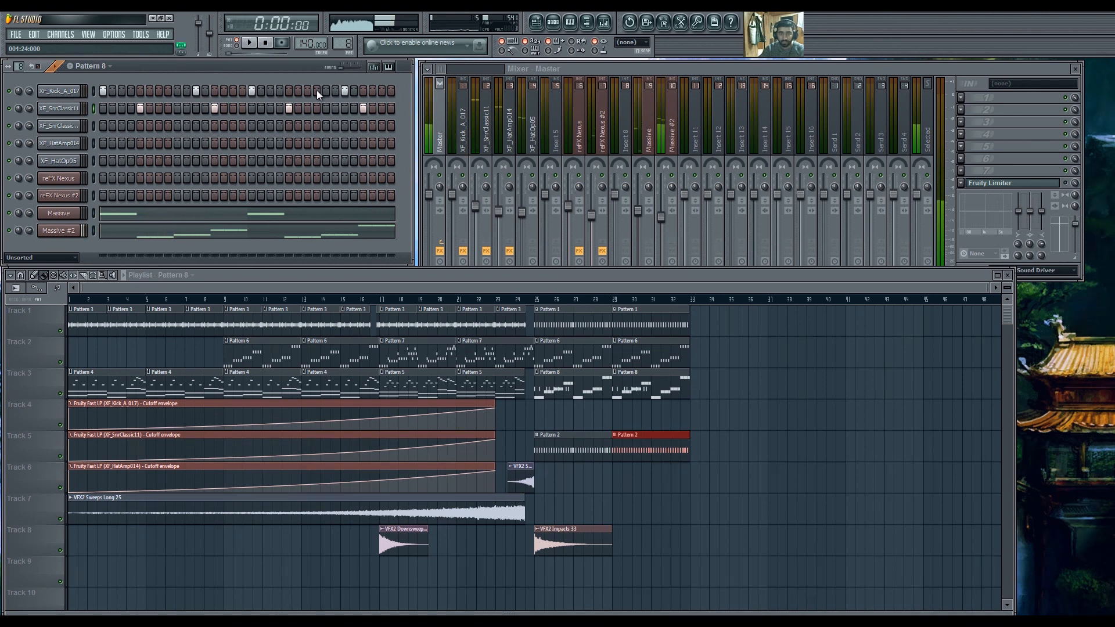
click(317, 125)
click(335, 125)
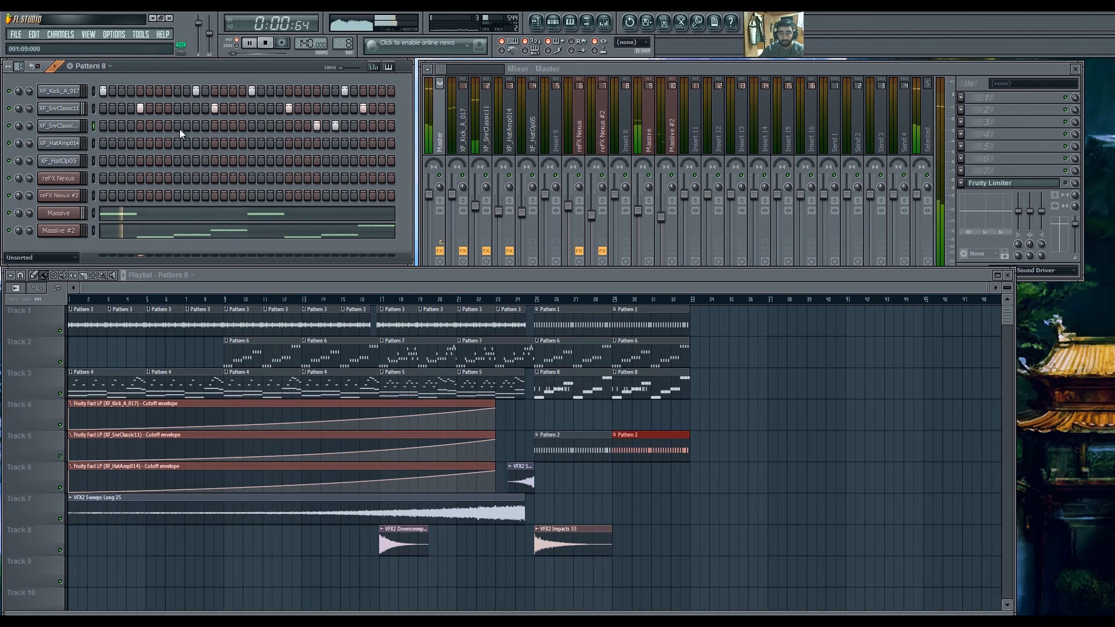
click(169, 126)
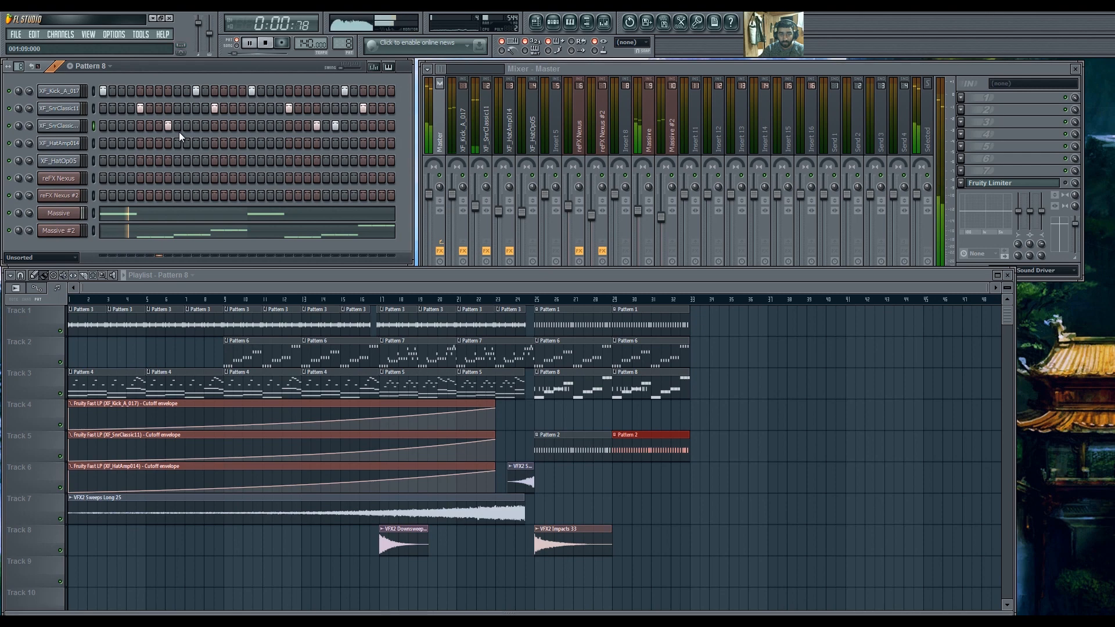
key(space)
Clone XF_SnrClassic11 again, place hits at steps 8, 24 and 26 on the new copy in Pattern 8, and adjust its volume during playback.
right_click(82, 106)
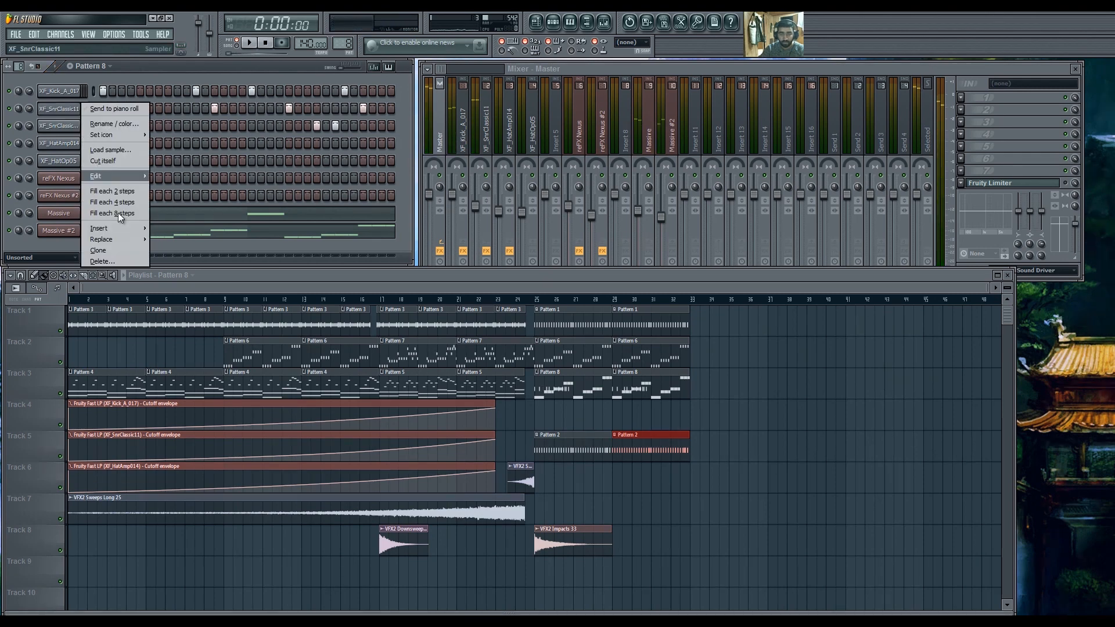
click(98, 250)
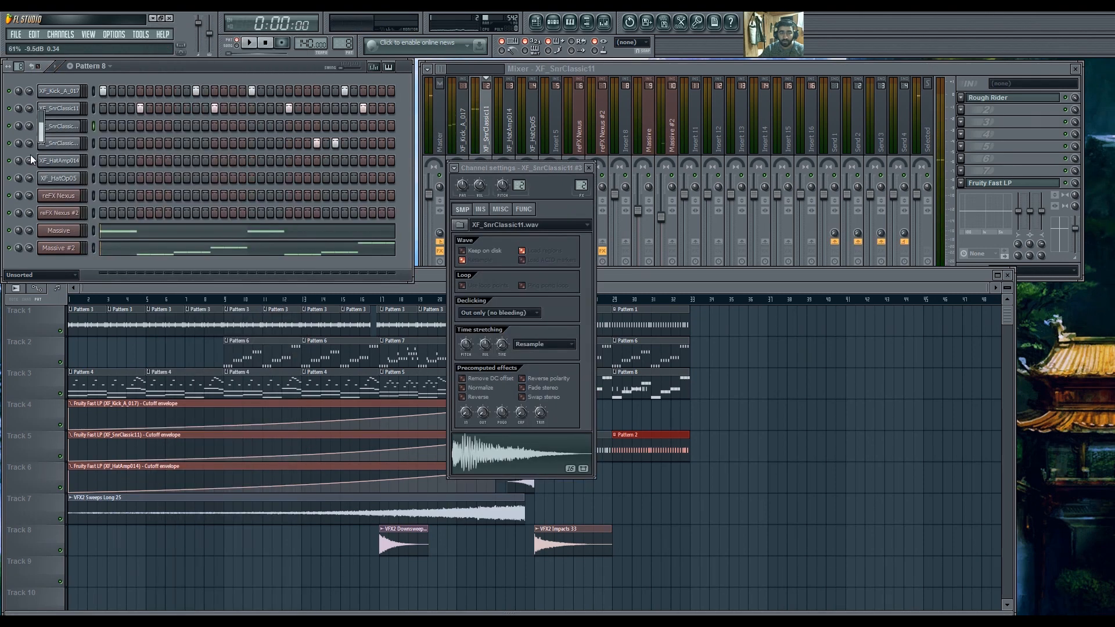
click(573, 167)
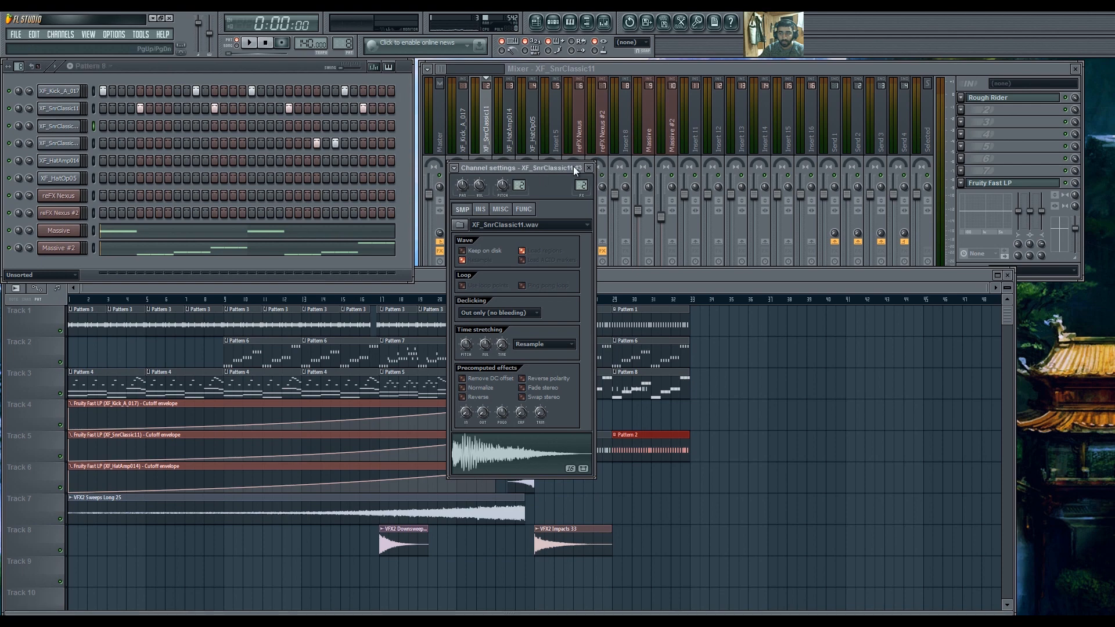
click(589, 168)
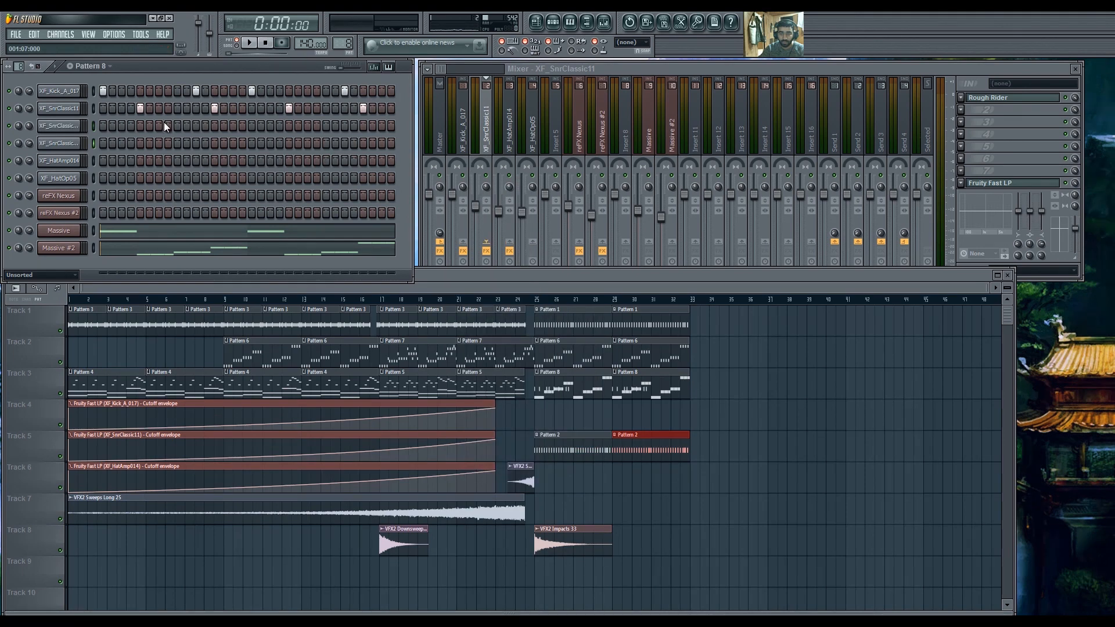
click(340, 127)
key(space)
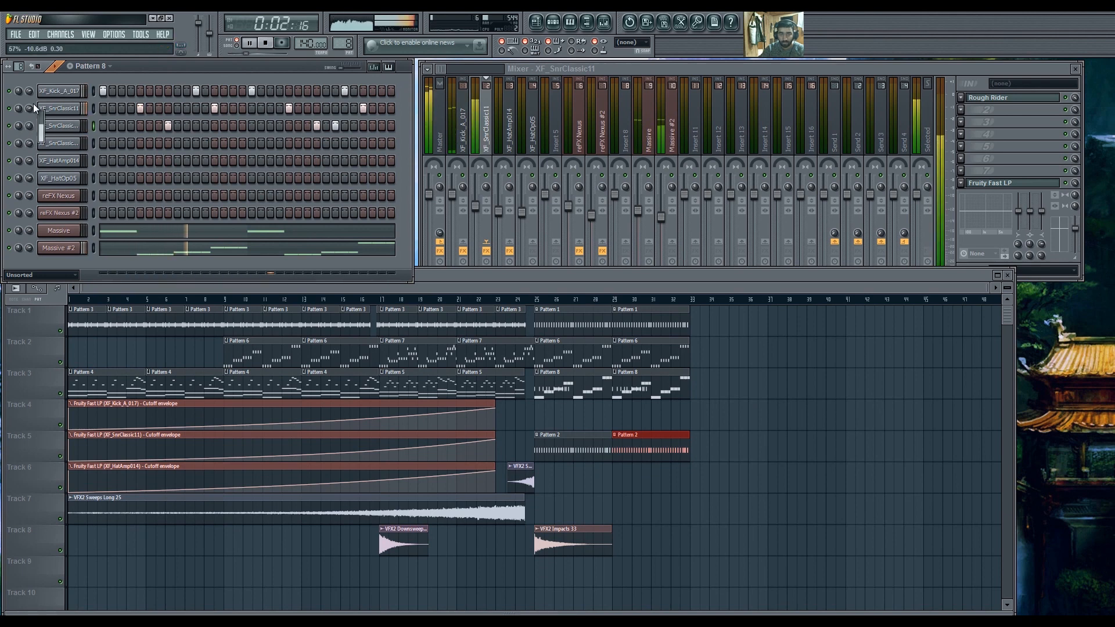
Add kick hits at steps 19 and 31 of Pattern 8 while auditioning the beat, and stop playback.
click(261, 92)
click(270, 92)
right_click(262, 92)
key(space)
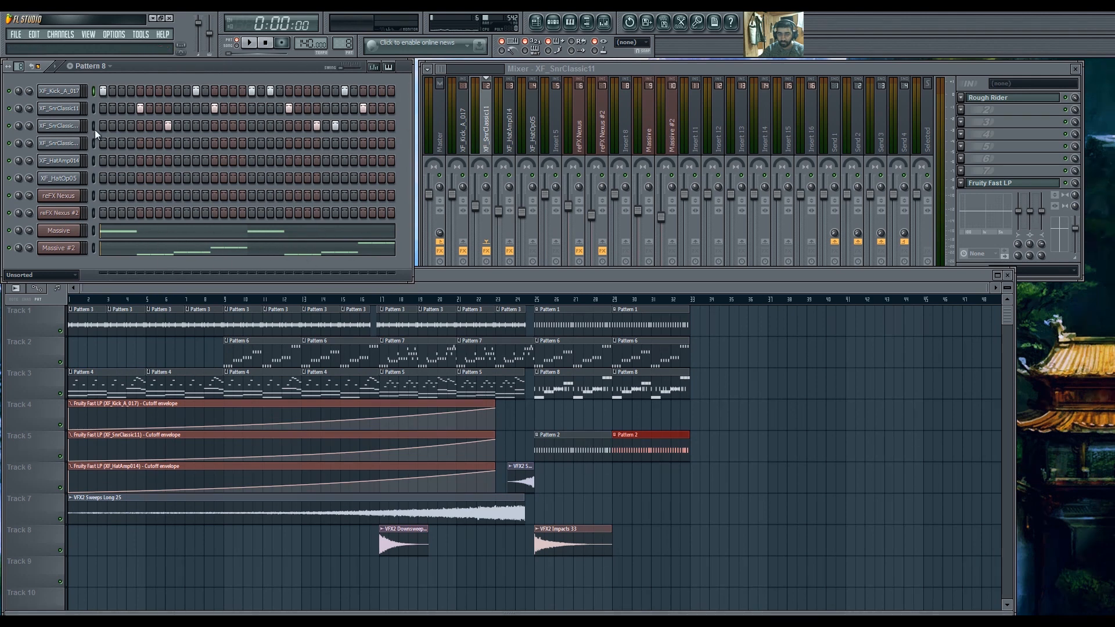
key(space)
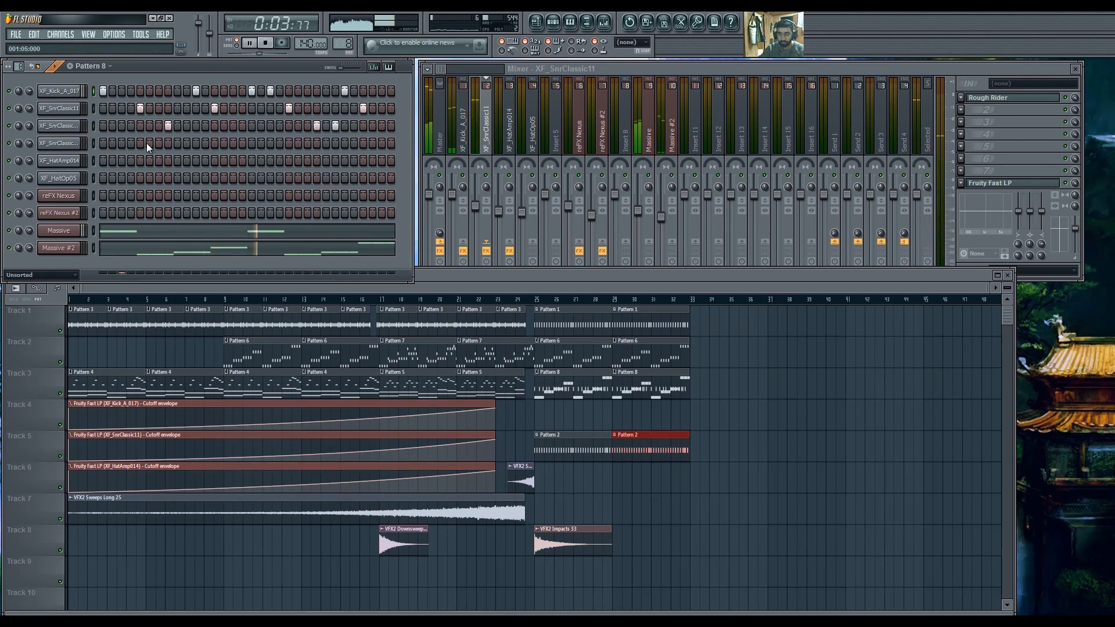
click(381, 93)
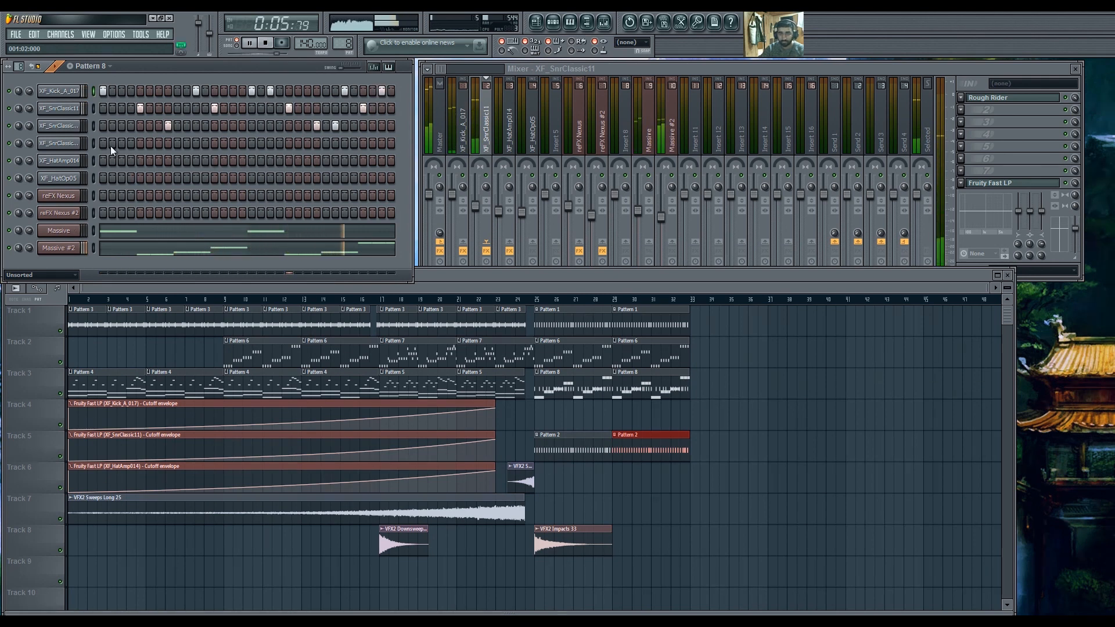
key(space)
Try filling XF_HatAmp014 every 2 steps in Pattern 8 and audition the result.
right_click(80, 158)
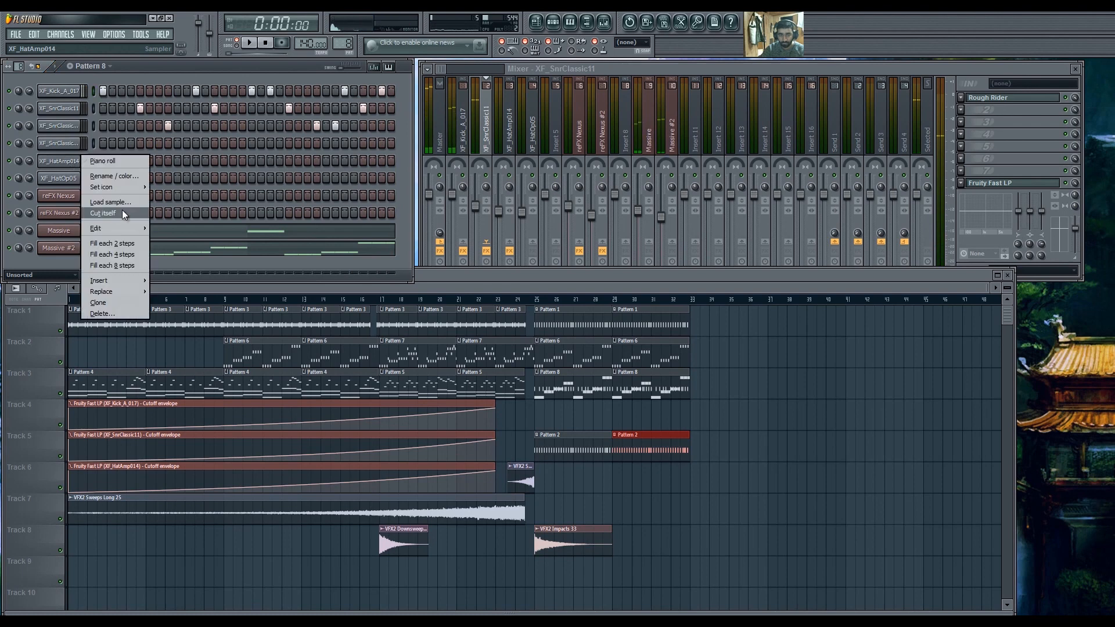
click(128, 242)
key(space)
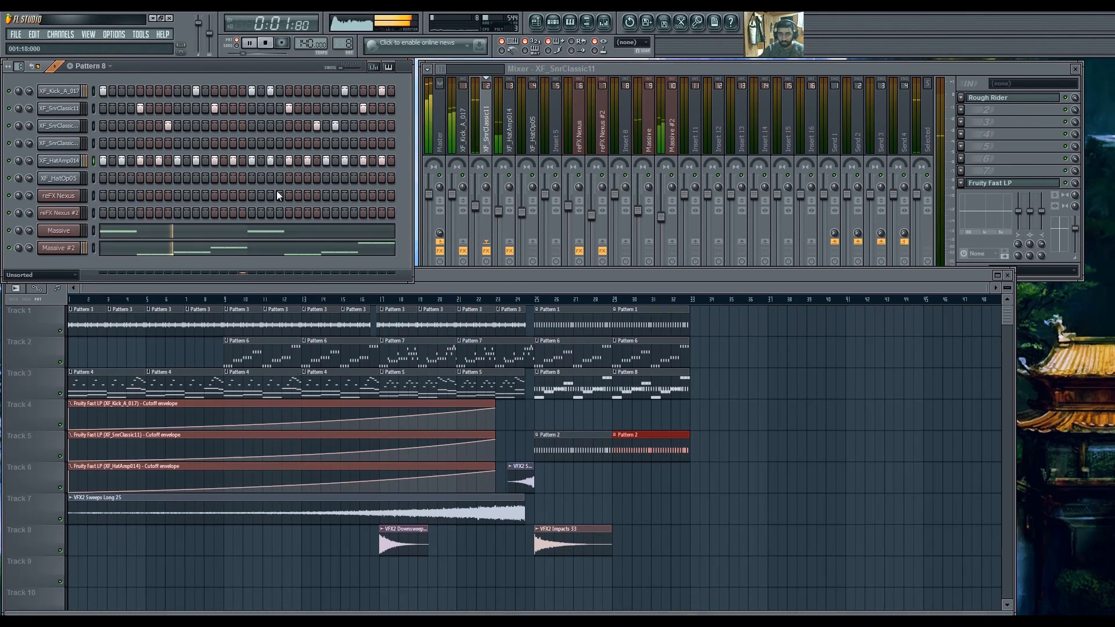
key(space)
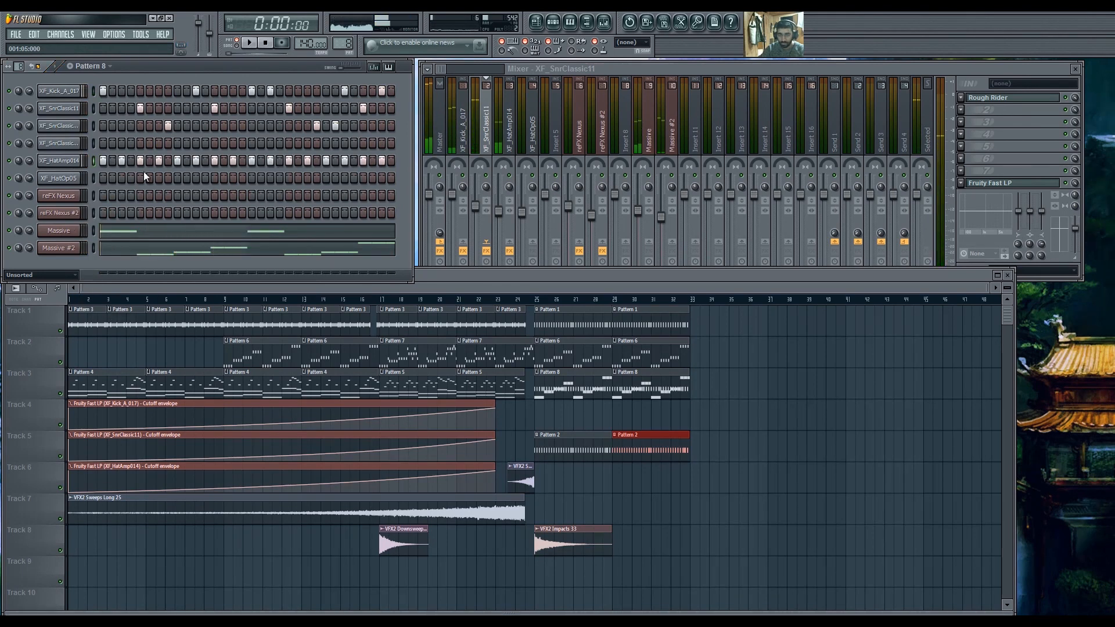
Try filling XF_HatOp05 every 4 steps in Pattern 8, audition it, and clear the row.
right_click(81, 174)
click(122, 268)
key(space)
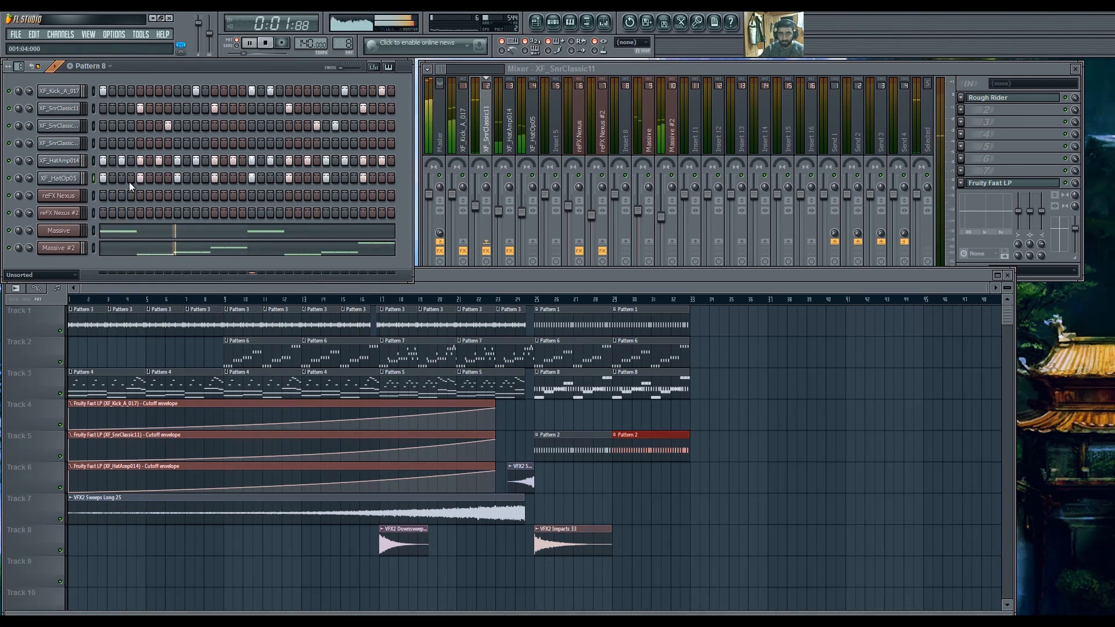
drag(105, 179, 478, 187)
key(space)
Try XF_HatAmp014 hits on every step of Pattern 8, inspect their velocities during playback, and clear the row.
drag(103, 161, 392, 156)
key(space)
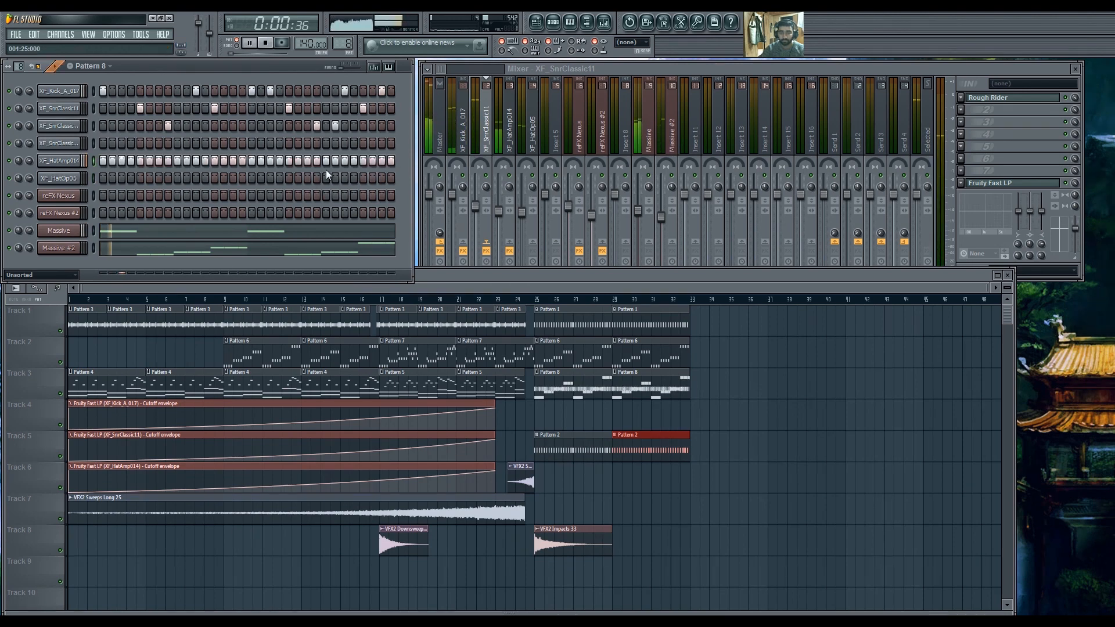
click(374, 67)
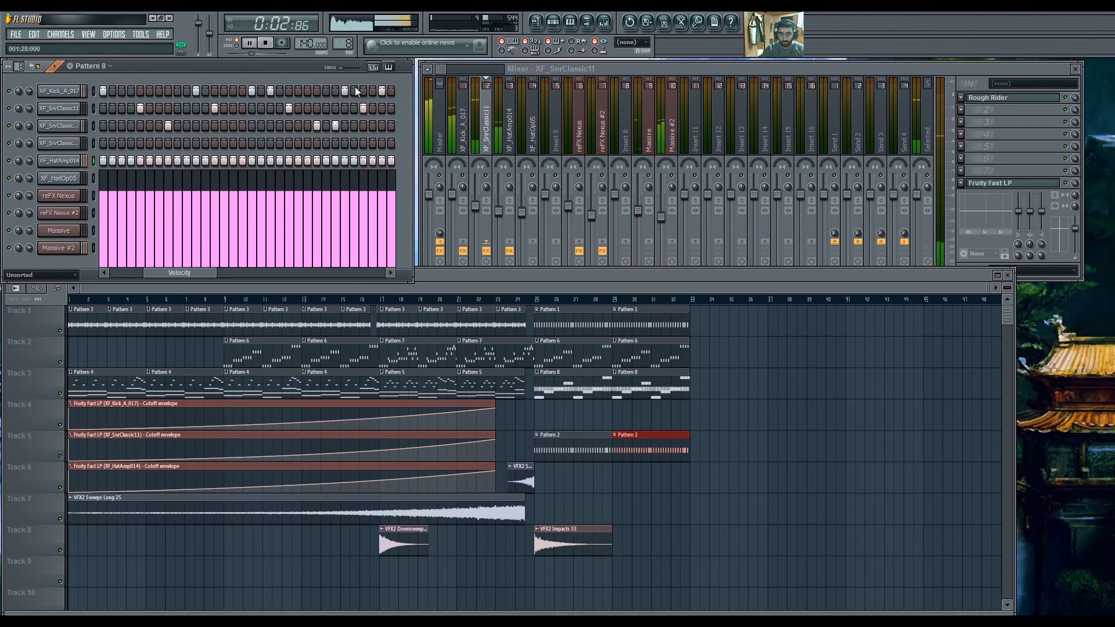
click(374, 67)
key(space)
drag(107, 161, 423, 166)
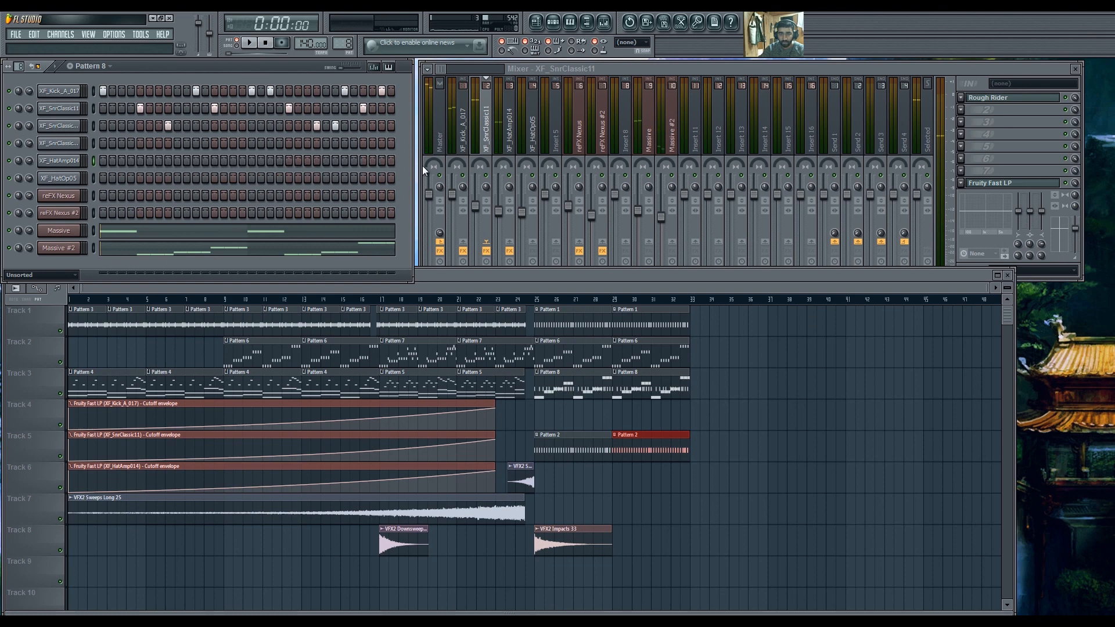
Copy all XF_HatAmp014 notes from Pattern 3's piano roll and close it.
key(KP_3)
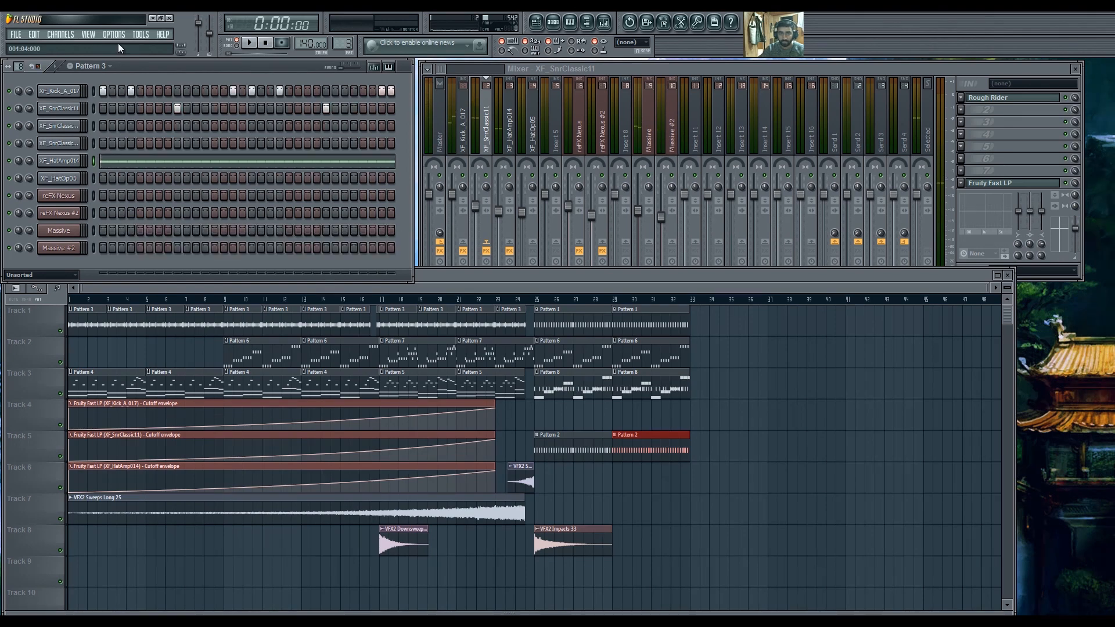
key(KP_2)
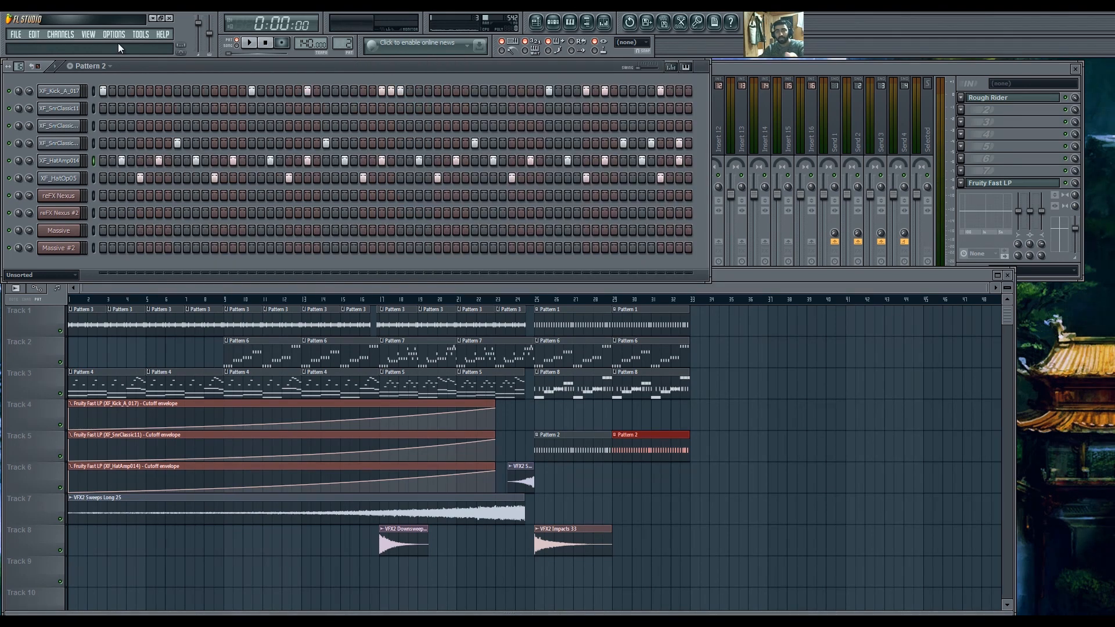
key(KP_3)
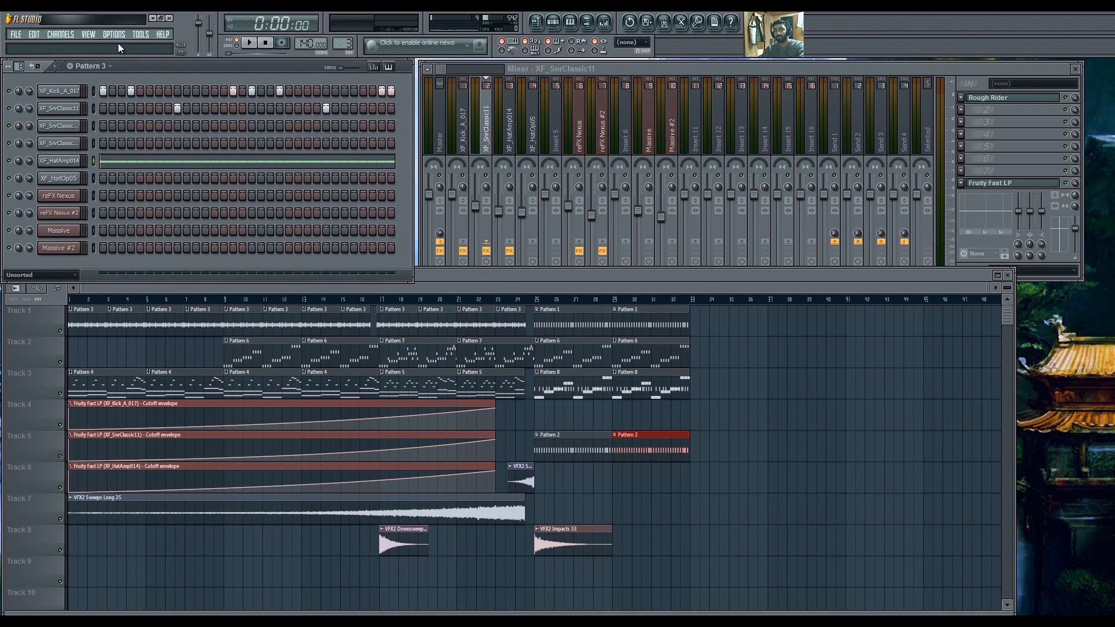
click(133, 160)
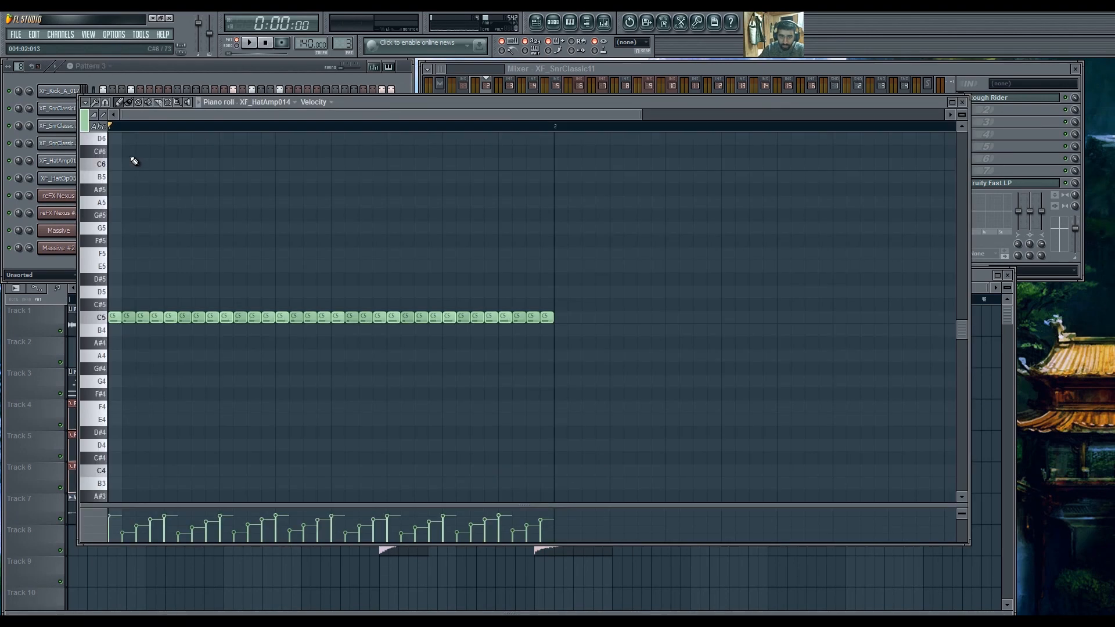
key(ctrl+a)
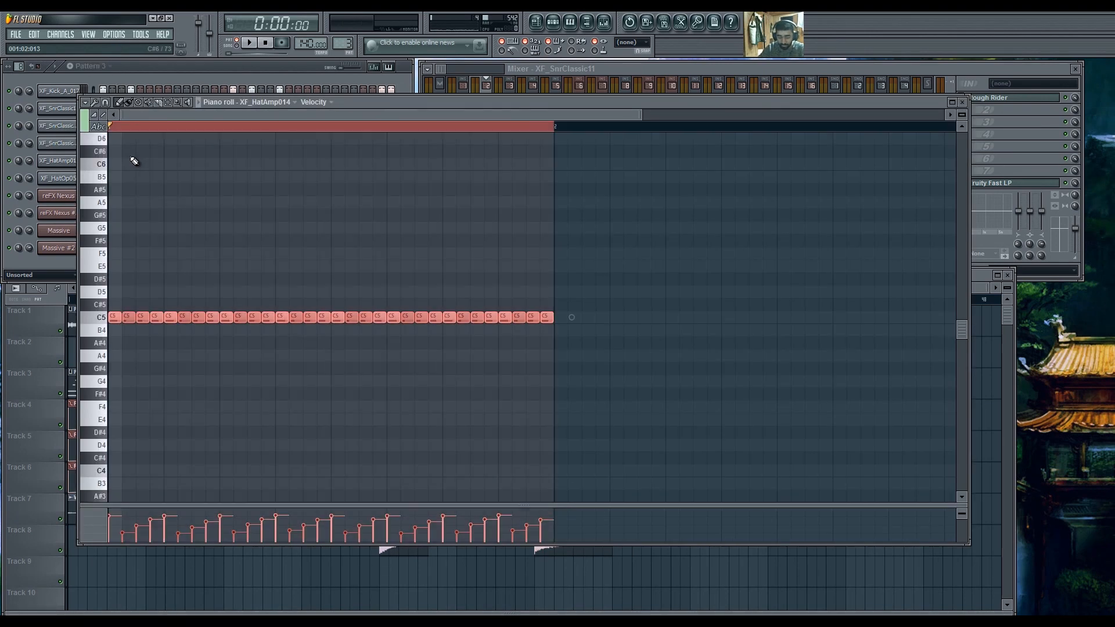
click(964, 103)
Paste the copied hi-hat notes into XF_HatAmp014's piano roll in Pattern 8 and start playback.
key(KP_8)
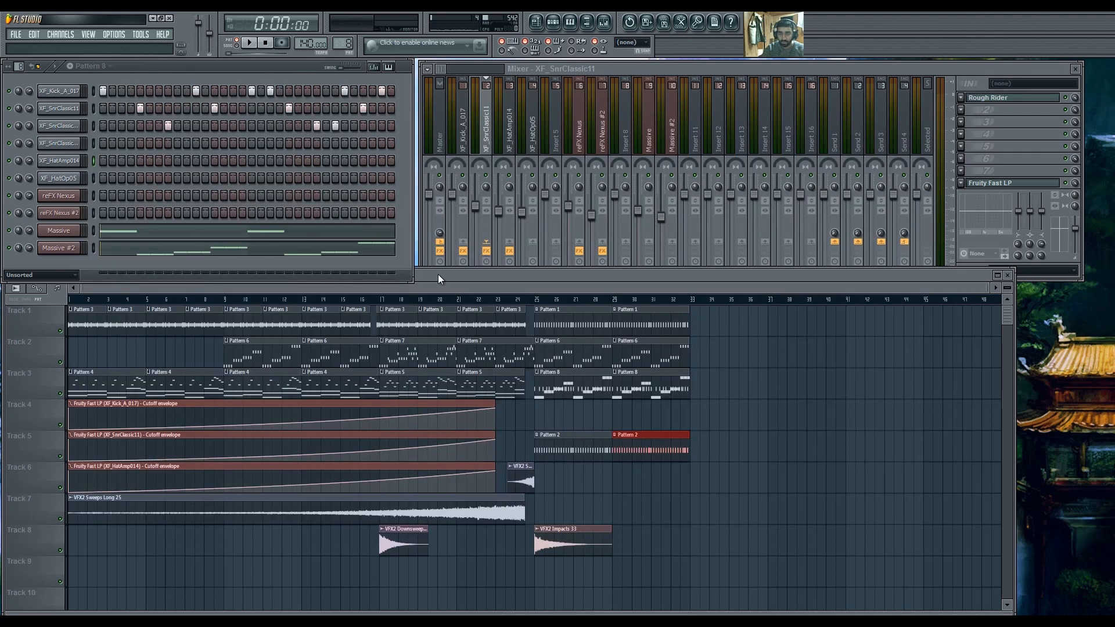
right_click(81, 158)
click(87, 165)
key(ctrl+a)
key(space)
Copy the XF_HatAmp014 hi-hat notes across bars 1 and 2 of Pattern 8 in the piano roll.
scroll(298, 283, down, 2)
drag(455, 380, 107, 267)
drag(114, 317, 393, 317)
drag(666, 384, 119, 273)
drag(115, 316, 124, 315)
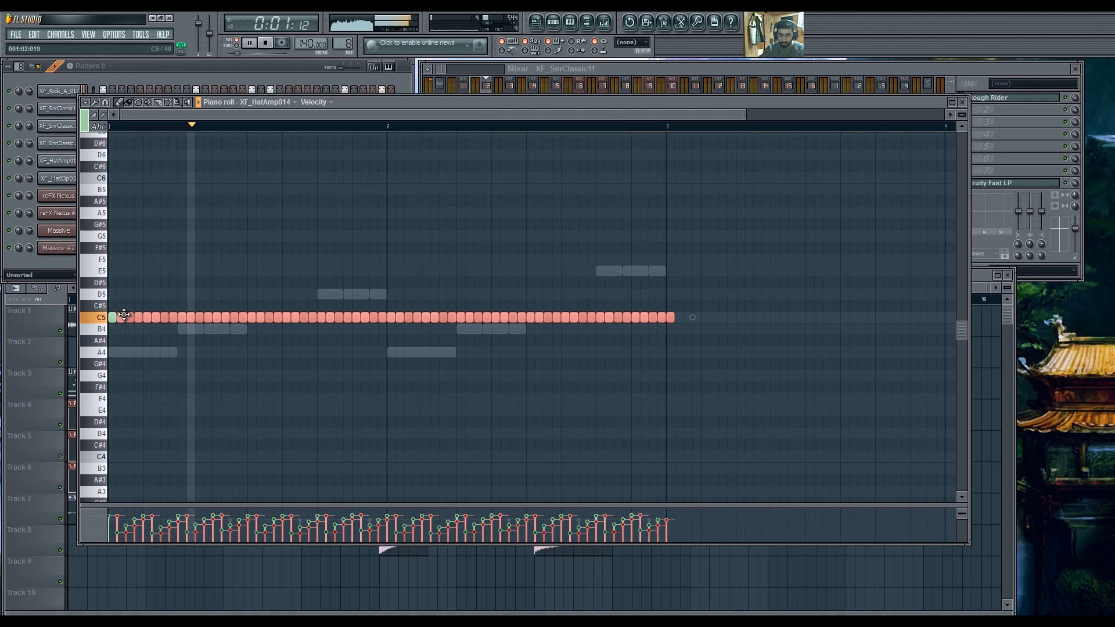
Delete the surplus C5 hi-hat note at the start of bar 3, deselect the notes and close the piano roll.
right_click(672, 317)
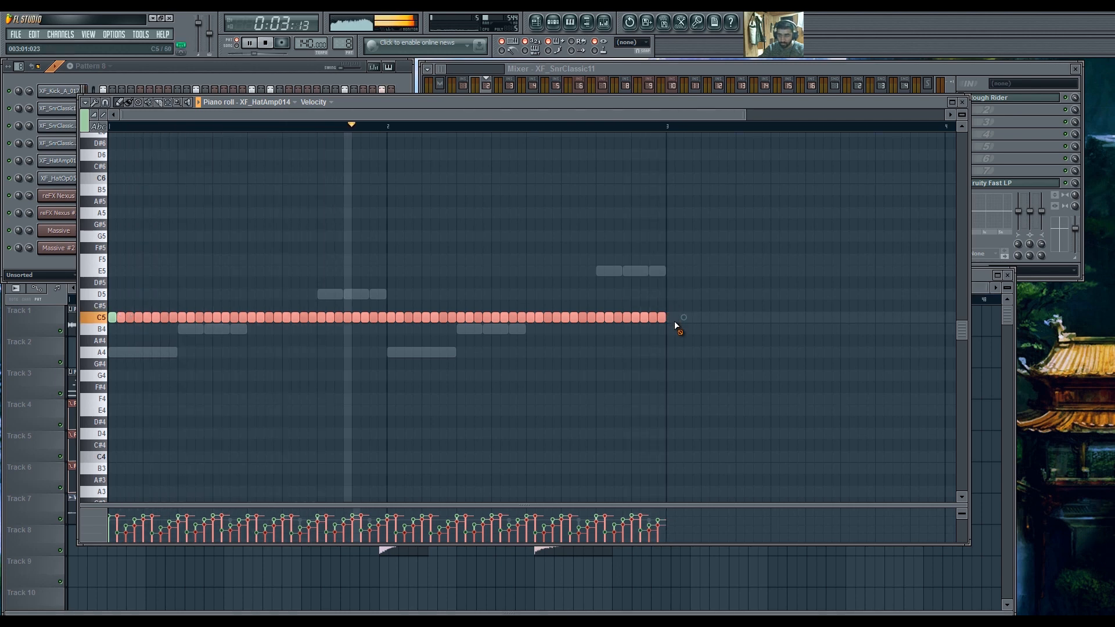
click(466, 399)
scroll(553, 373, down, 2)
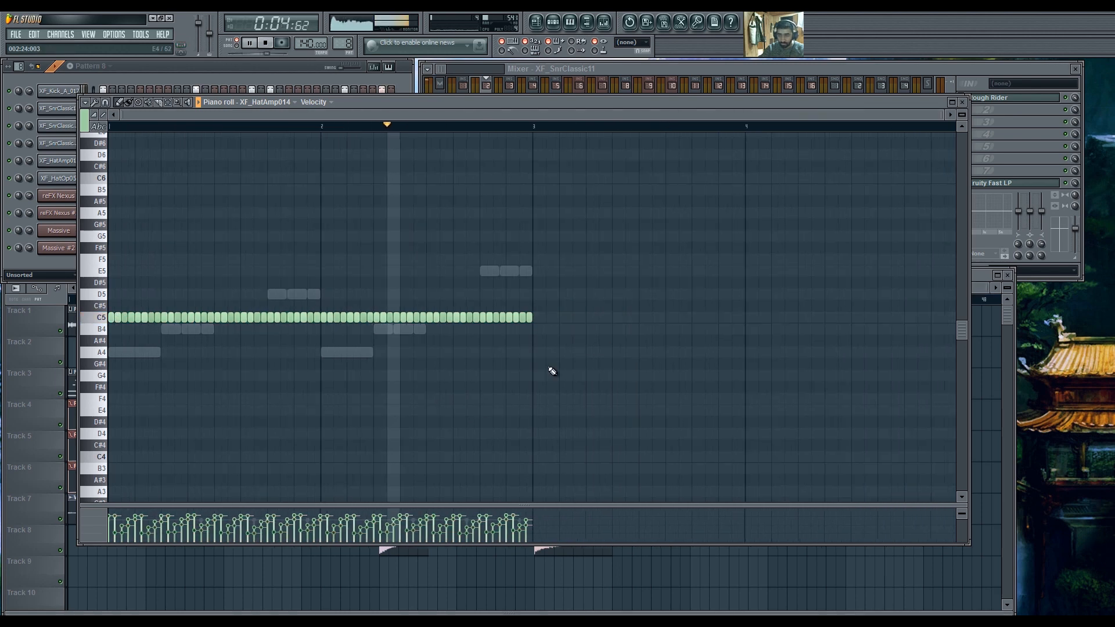
click(962, 105)
Fill XF_HatOp05 every 4 steps in Pattern 8 and audition it with its mixer track selected.
right_click(87, 171)
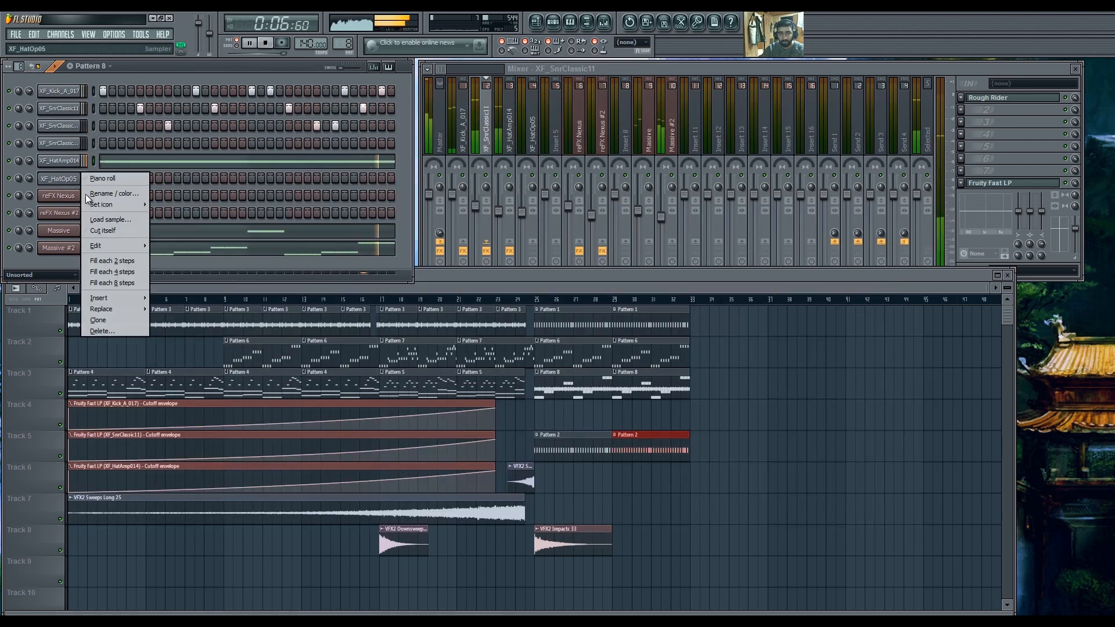
click(113, 273)
click(532, 143)
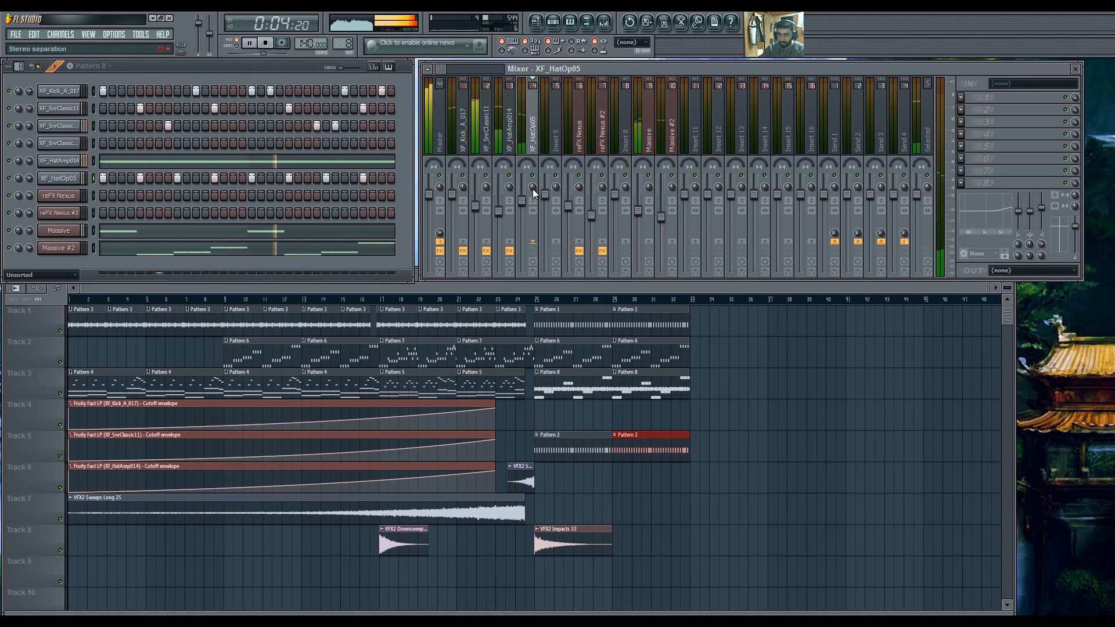
scroll(527, 208, up, 1)
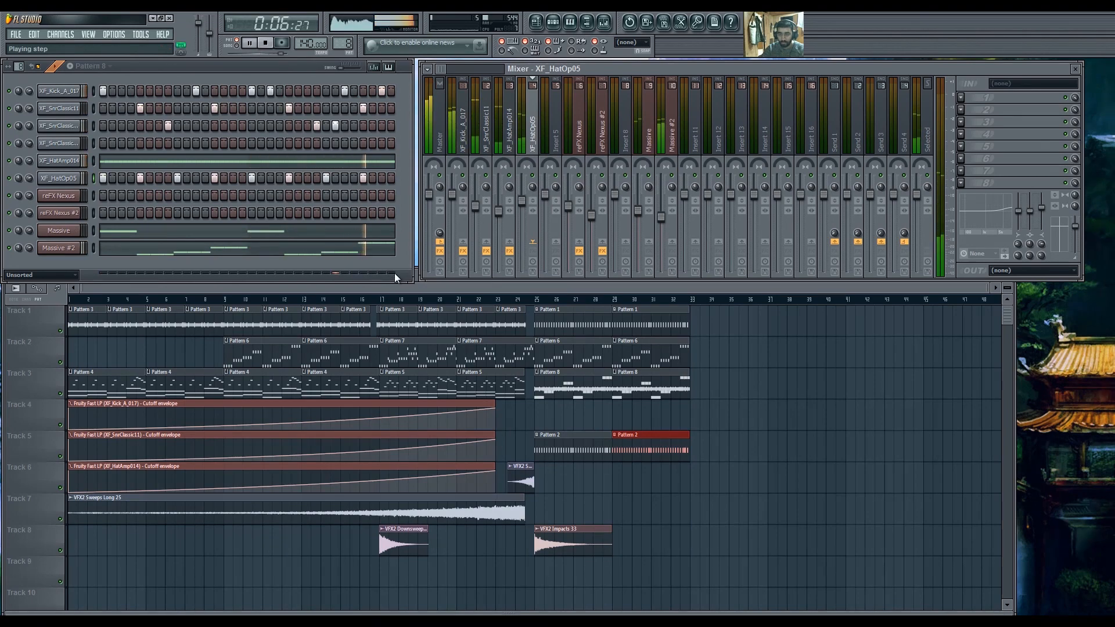
key(space)
Open the Massive #2 and Massive synths in turn and examine their settings while Pattern 8 plays.
click(59, 248)
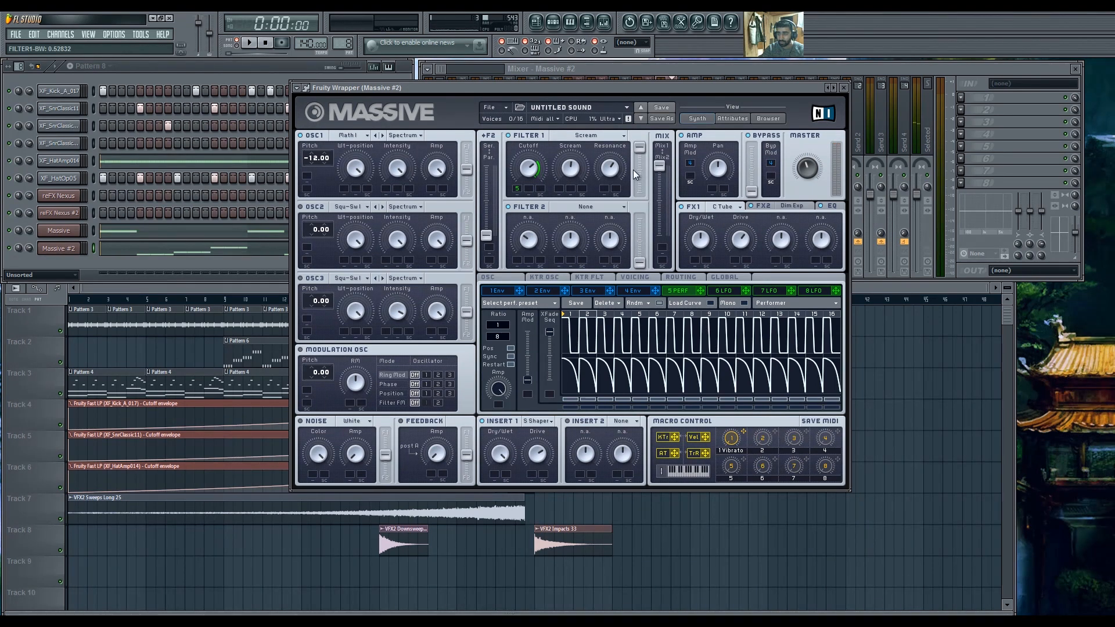
click(271, 273)
key(space)
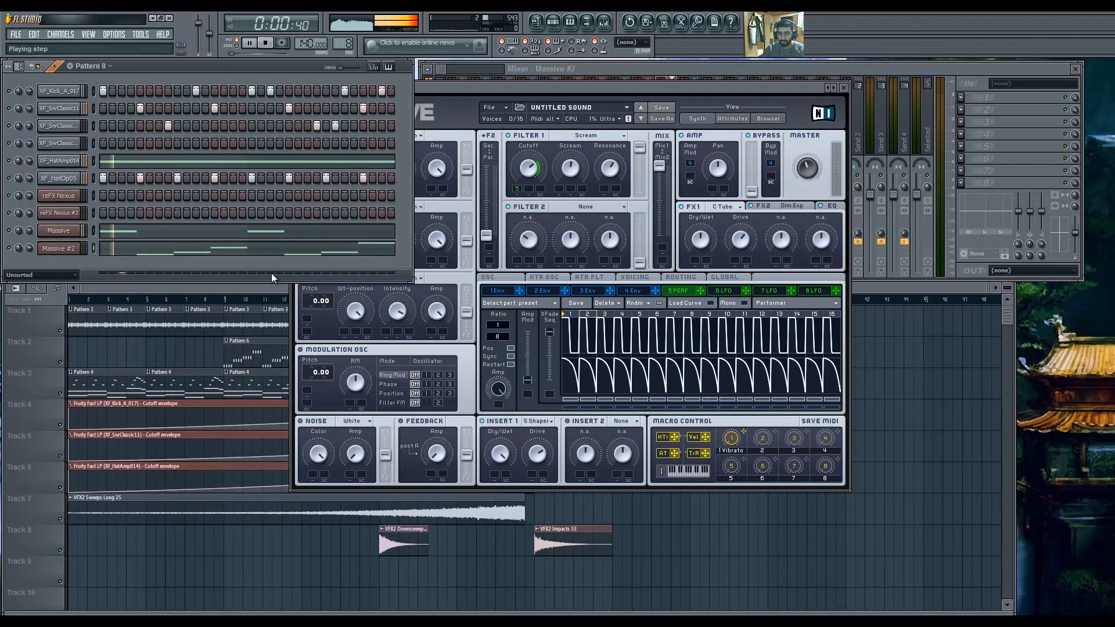
click(571, 170)
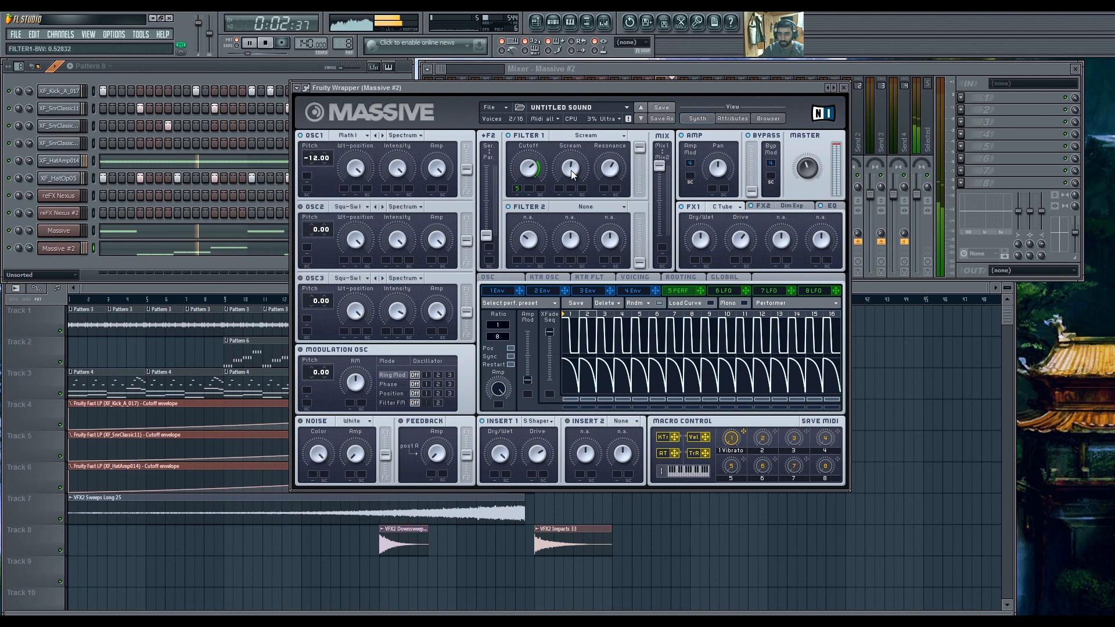
click(844, 88)
click(75, 231)
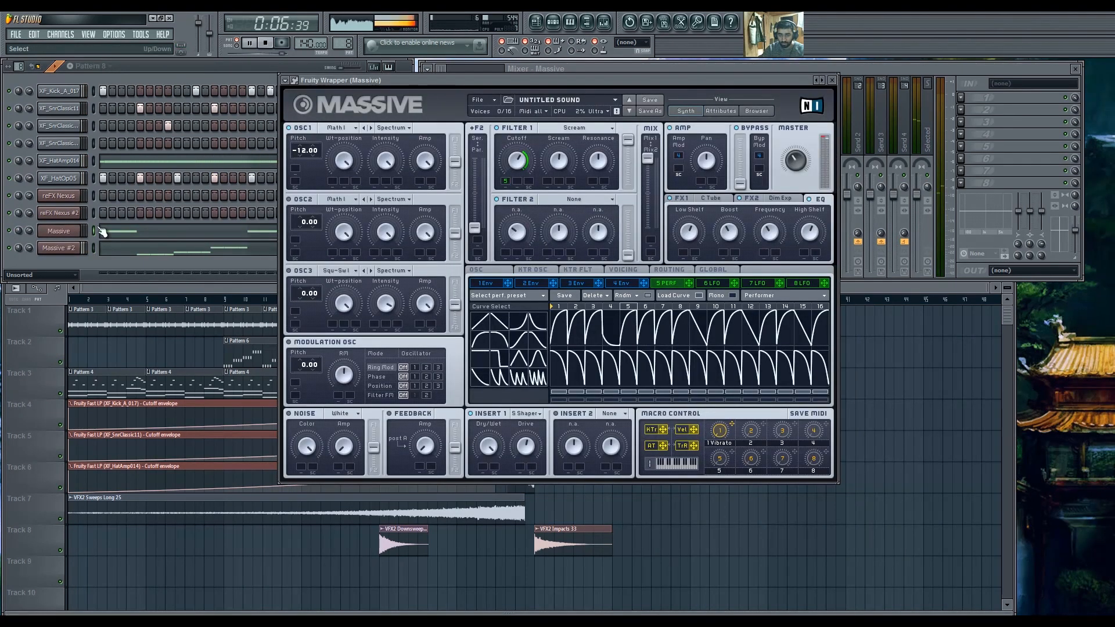
Shorten the first A4 note in Massive's Pattern 8 piano roll, add short D5, C5 and A4 notes after it, and audition them.
click(103, 231)
key(space)
drag(215, 321, 148, 322)
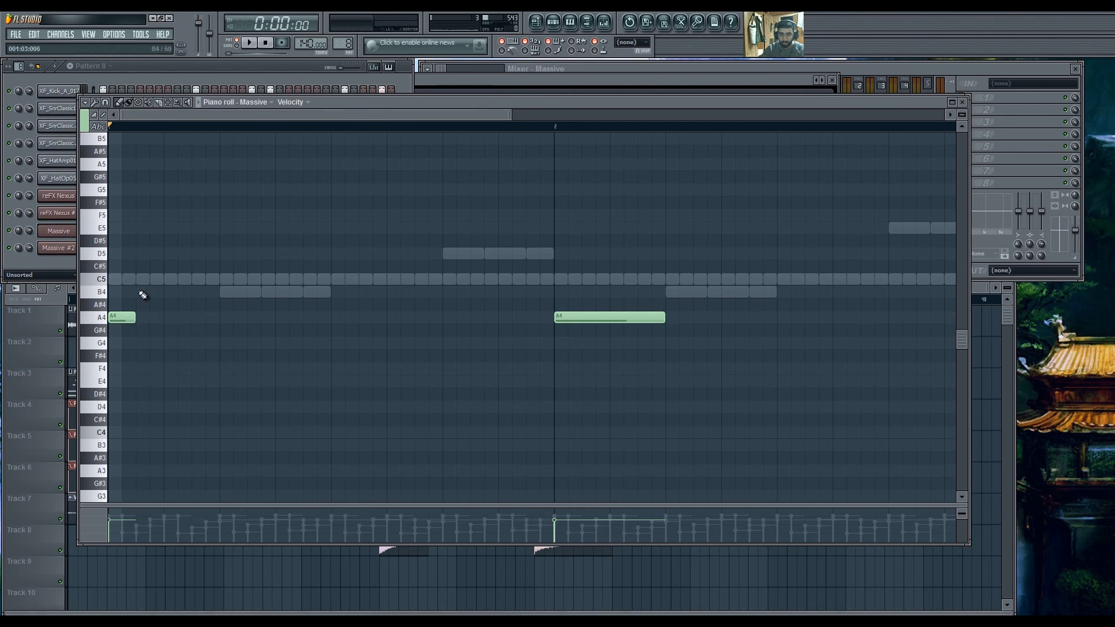
click(194, 317)
key(space)
scroll(197, 344, down, 1)
scroll(193, 342, down, 1)
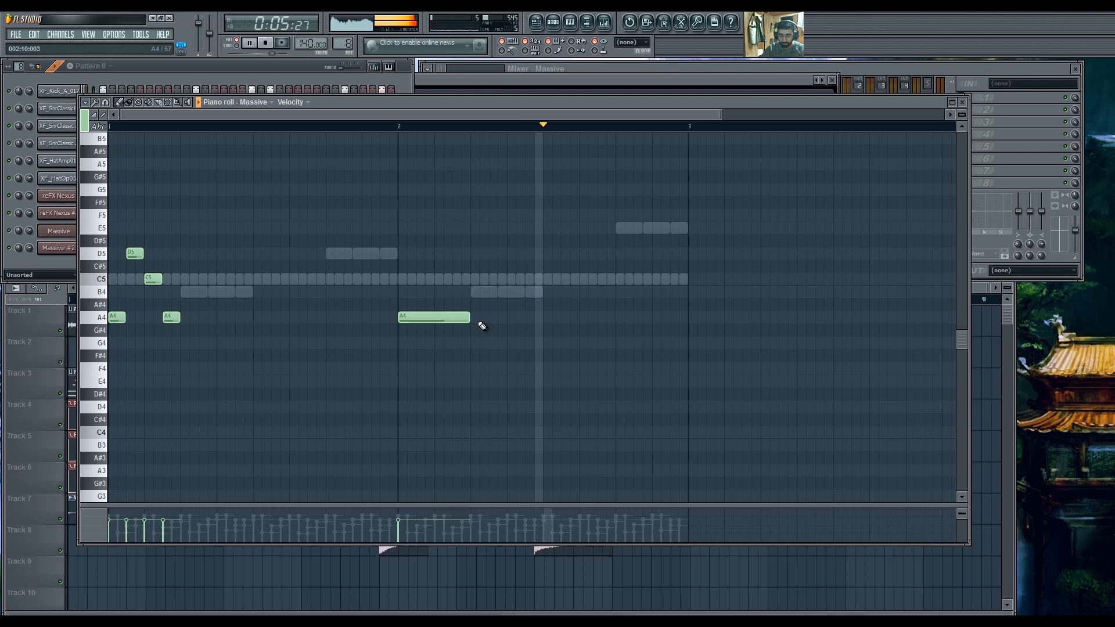
Replace Massive's second and third notes in bar 1 with short C5 and B4 notes, and restart playback.
drag(134, 254, 134, 292)
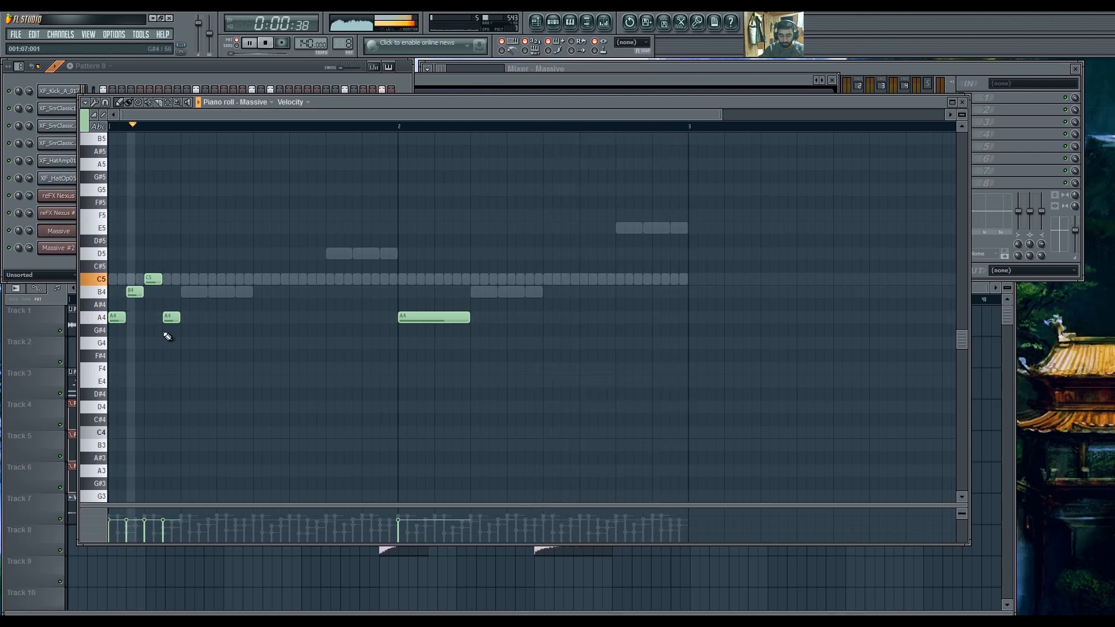
right_click(154, 280)
right_click(136, 290)
key(space)
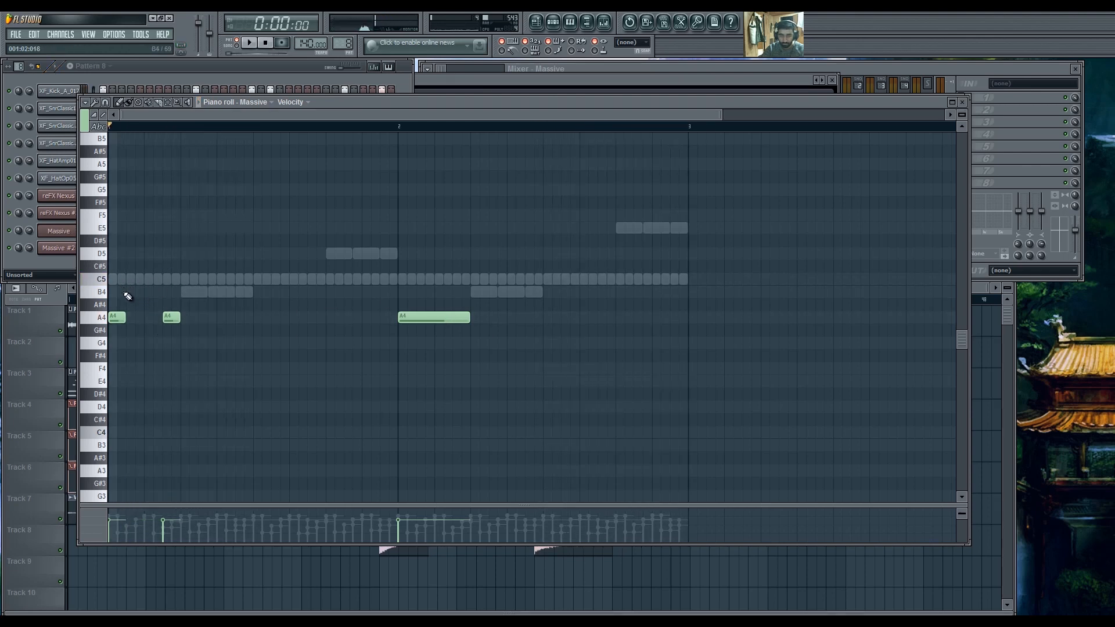
click(145, 292)
key(space)
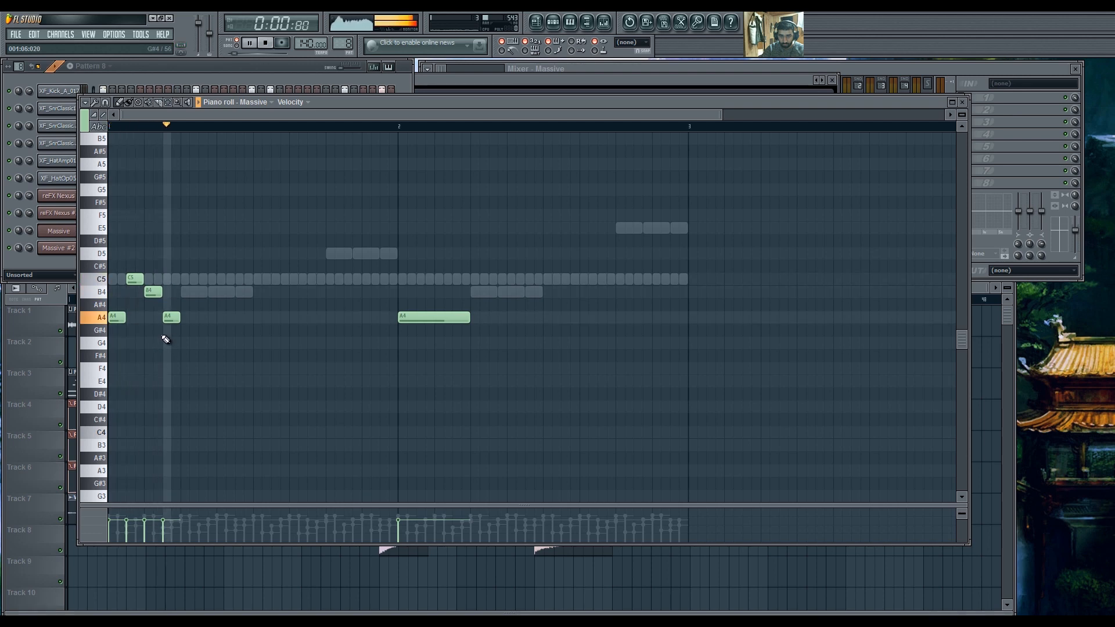
Lower Massive #2's three note groups in bar 1 to A4, B4 and C5, and audition the change.
double_click(184, 294)
drag(183, 275, 245, 297)
drag(244, 292, 245, 319)
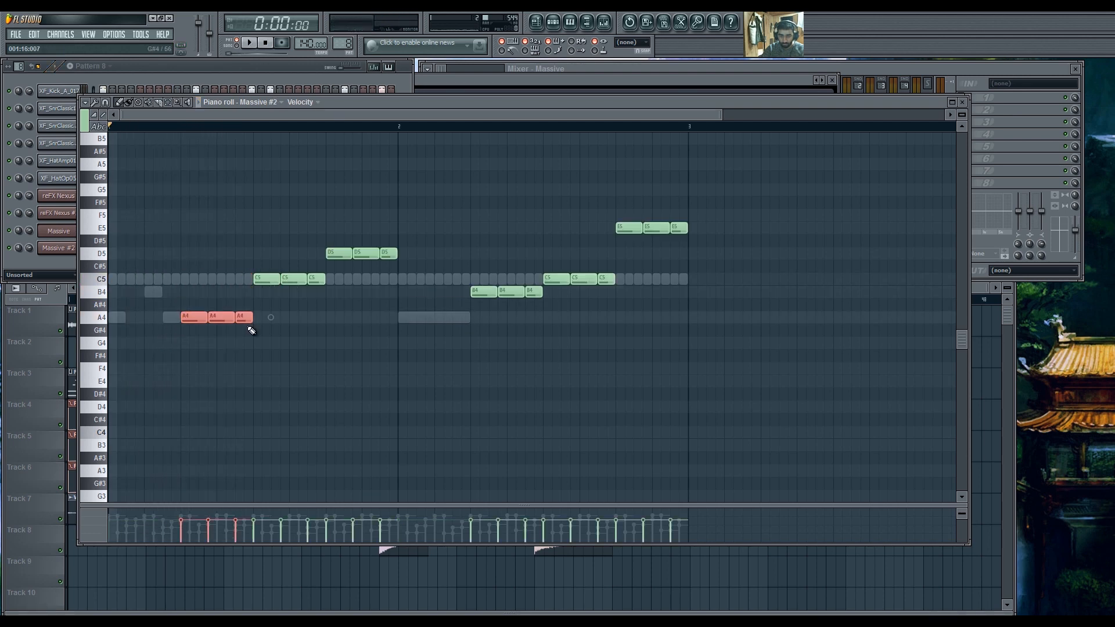
key(space)
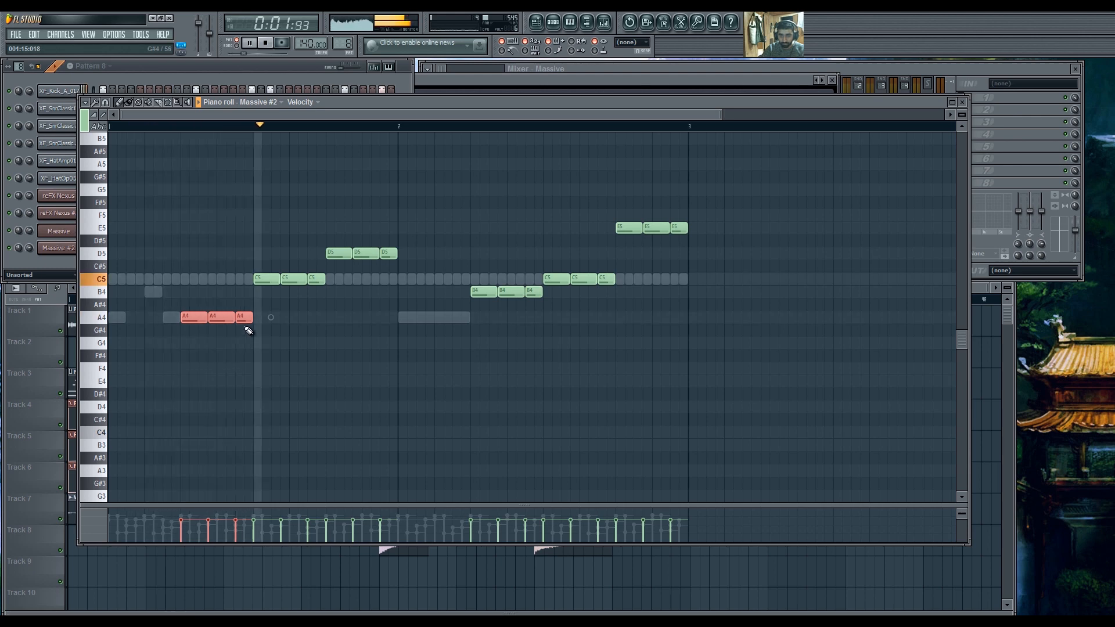
drag(243, 253, 316, 292)
key(space)
drag(318, 236, 390, 290)
key(space)
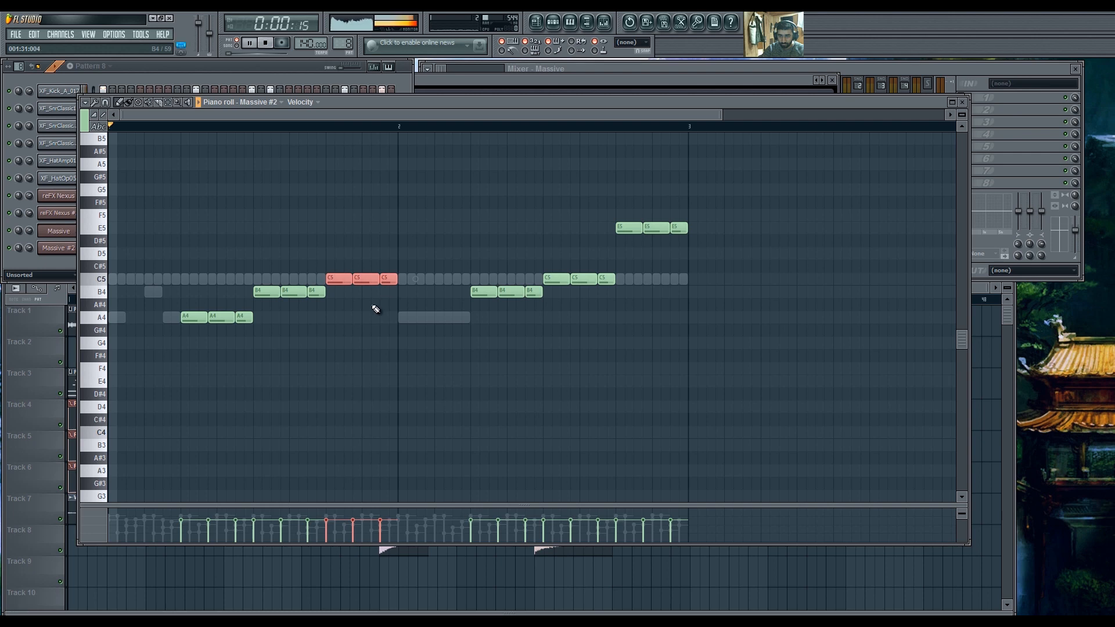
Lower Massive #2's three note groups in bar 2 to A4, B4 and D5, trying C5 for the last group during playback.
ctrl+scroll(326, 329, down, 2)
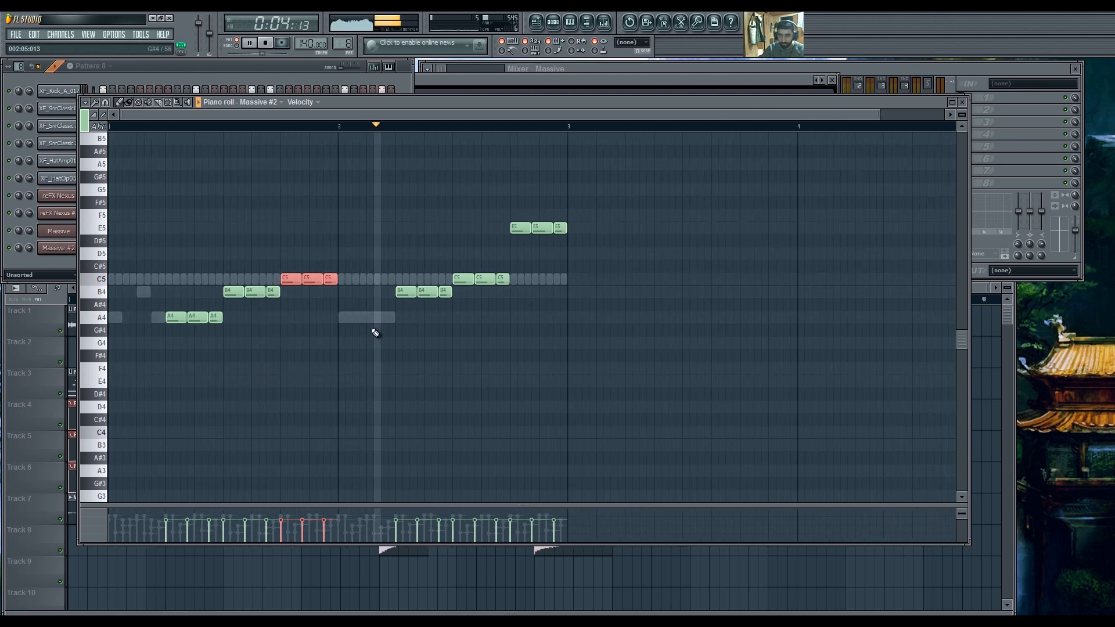
drag(382, 257, 510, 301)
ctrl+click(498, 269)
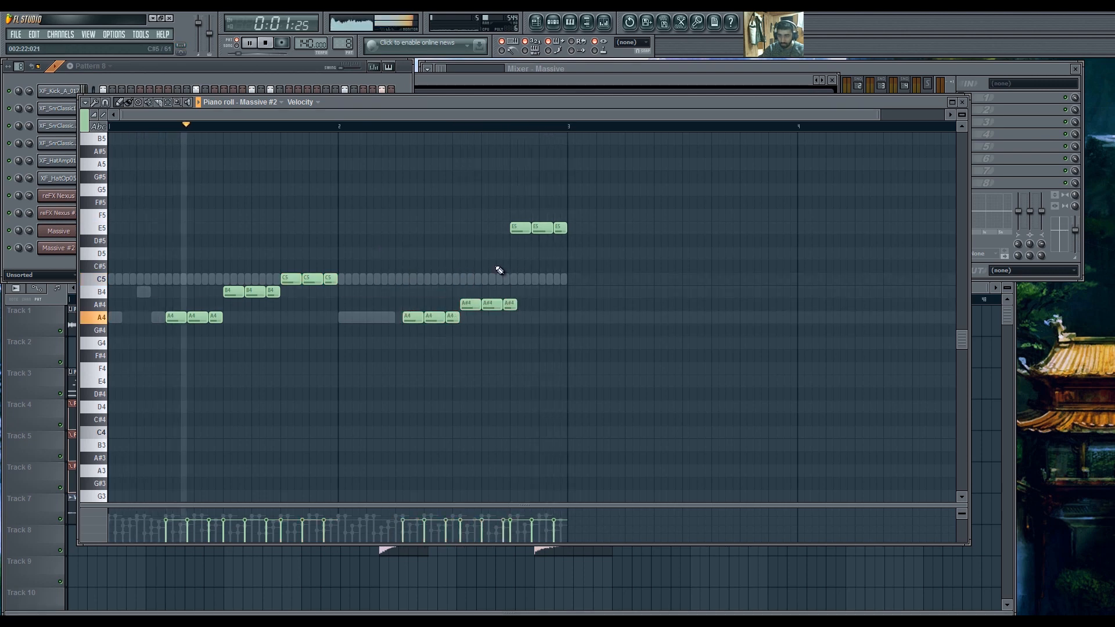
drag(393, 279, 463, 283)
key(space)
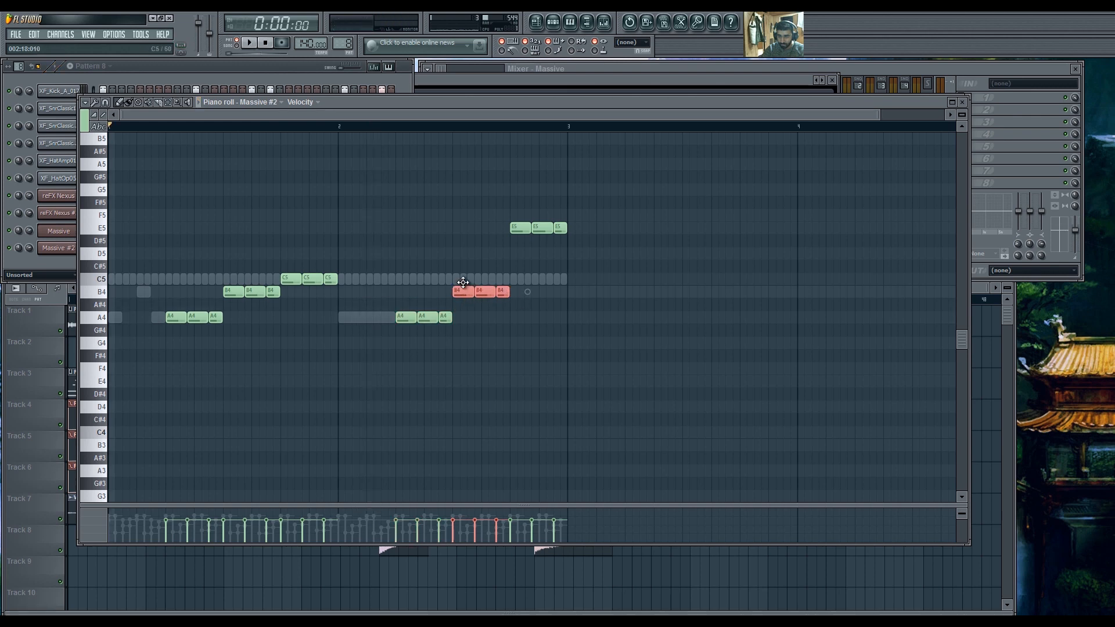
mouse_move(491, 210)
mouse_down()
mouse_move(575, 244)
mouse_move(563, 239)
mouse_move(561, 281)
mouse_up()
scroll(514, 330, down, 1)
key(space)
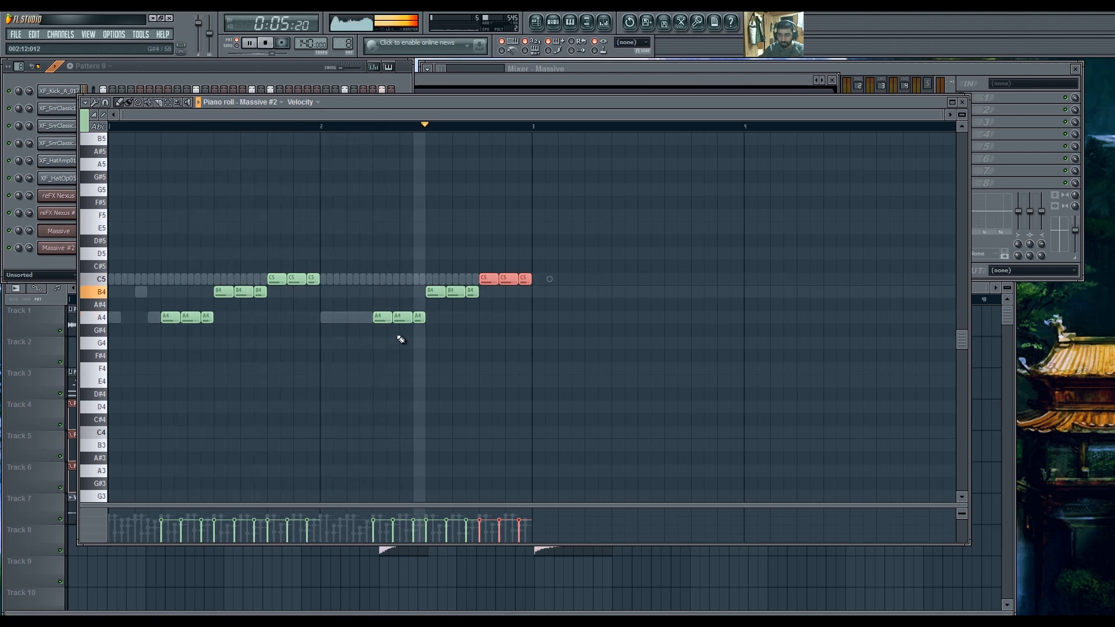
drag(456, 247, 526, 252)
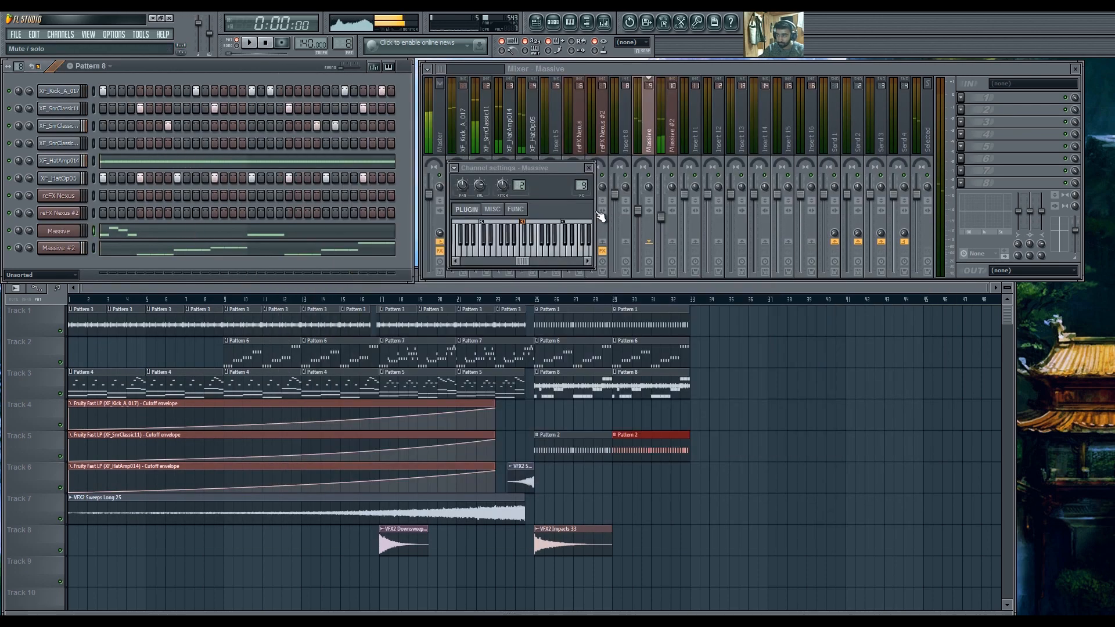
Clone Pattern 8 from the pattern selector.
click(426, 289)
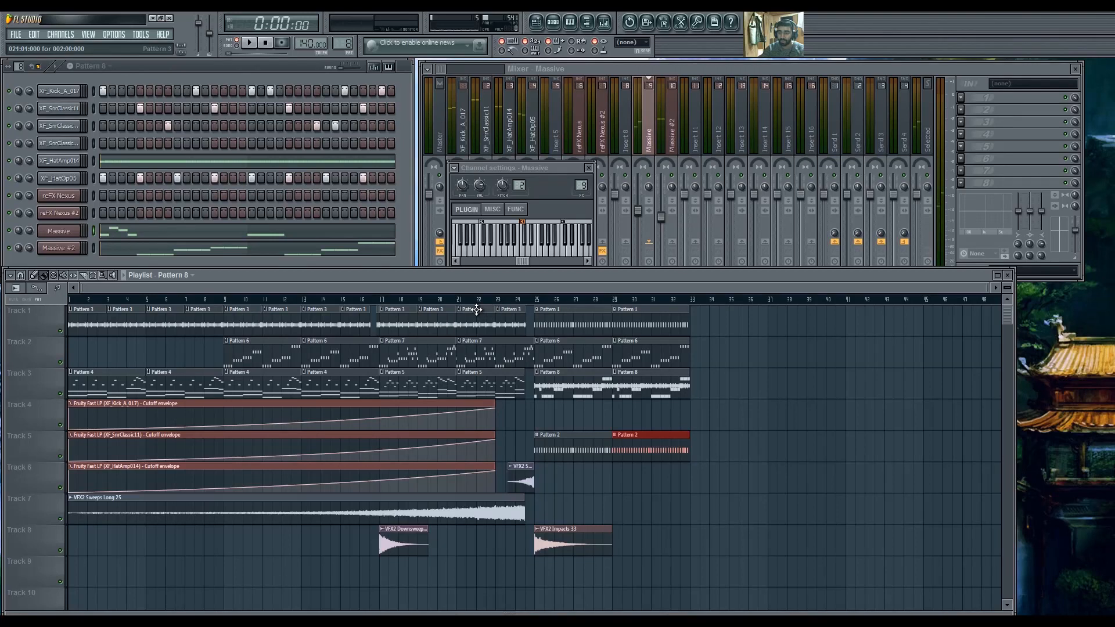
click(194, 72)
click(108, 67)
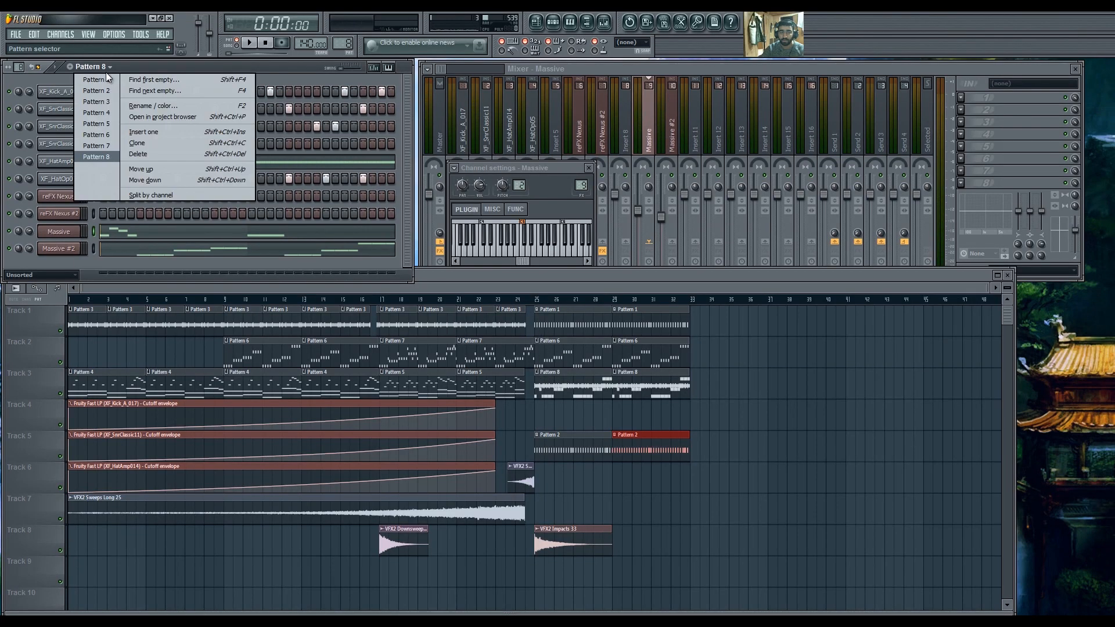
click(158, 146)
Delete all Massive and Massive #2 notes from the cloned Pattern 9, keeping its drums.
click(177, 235)
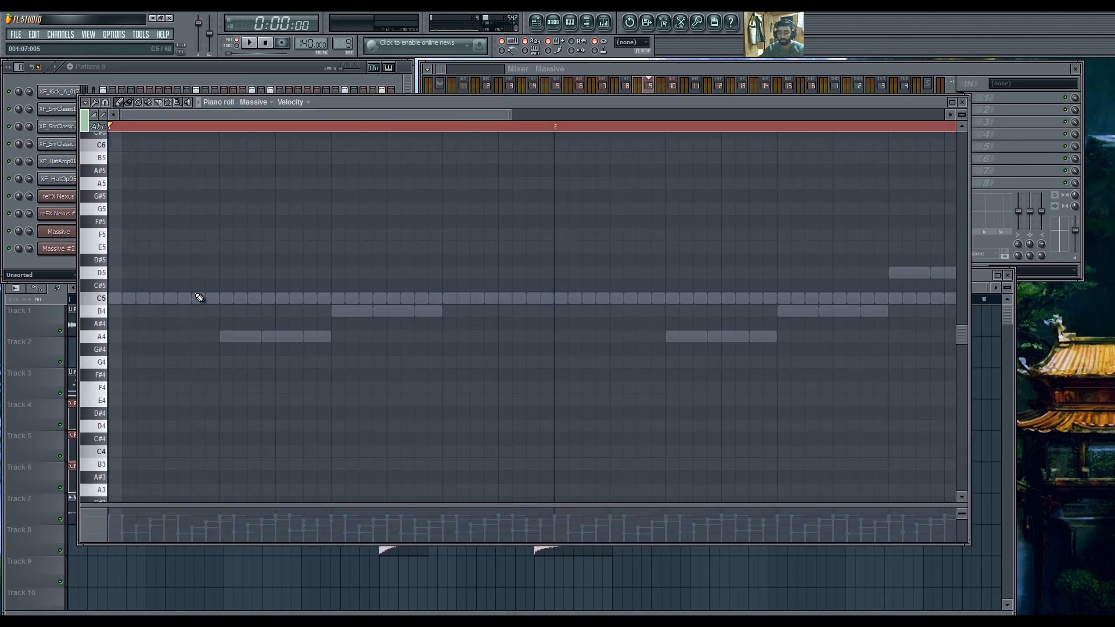
right_click(247, 341)
right_click(247, 342)
key(ctrl+a)
key(Delete)
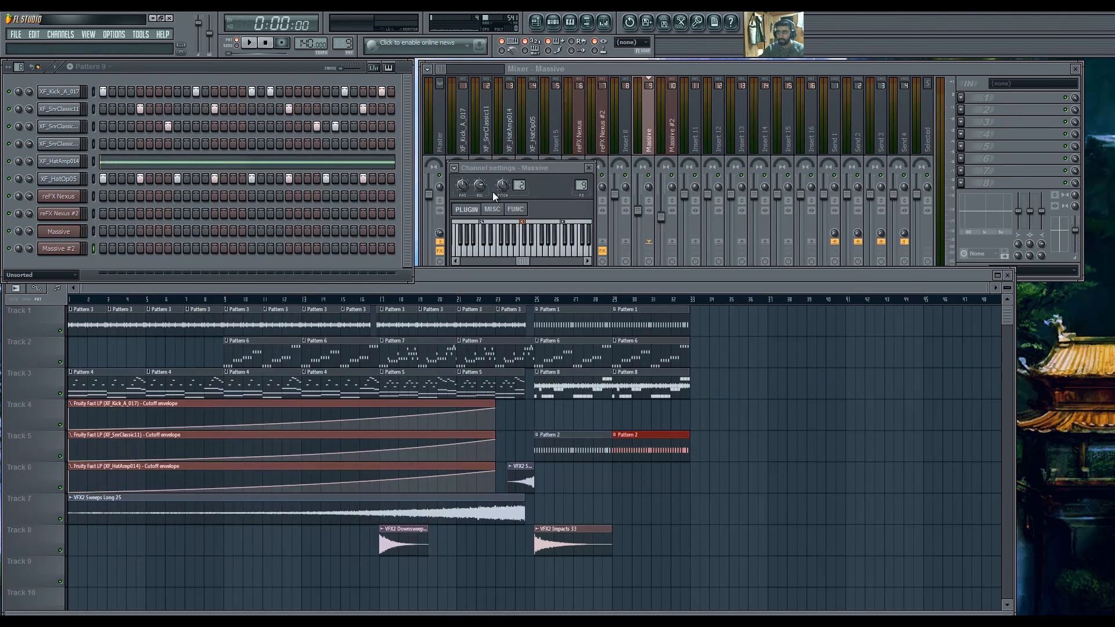
Clear the kick, snare and hi-hat parts from Pattern 8, keeping only the Massive and Massive #2 notes.
click(344, 163)
key(Delete)
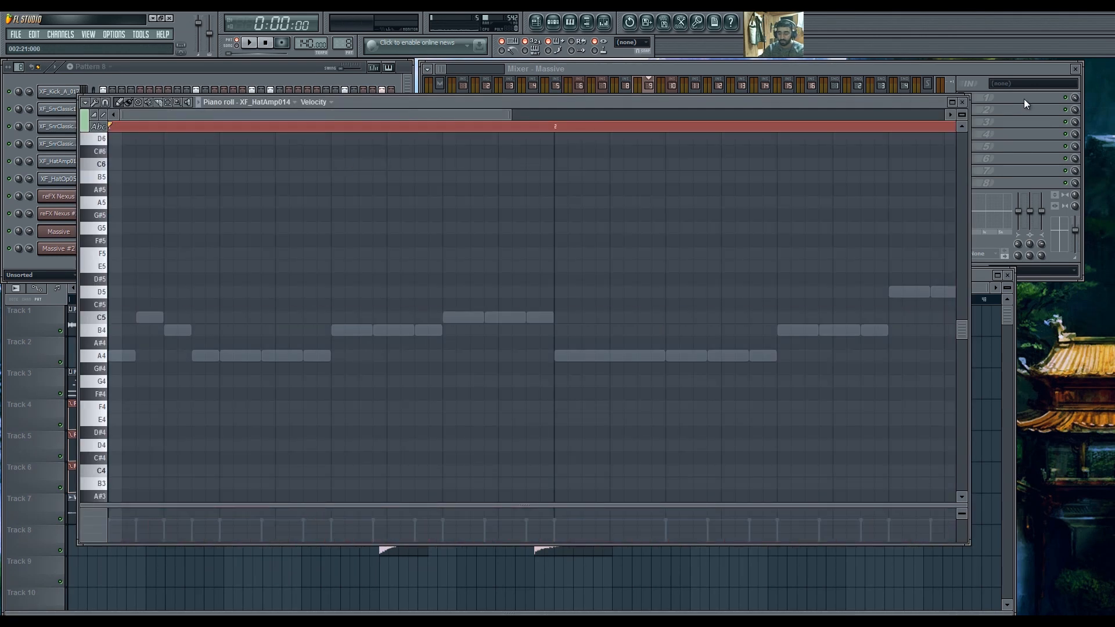
click(964, 103)
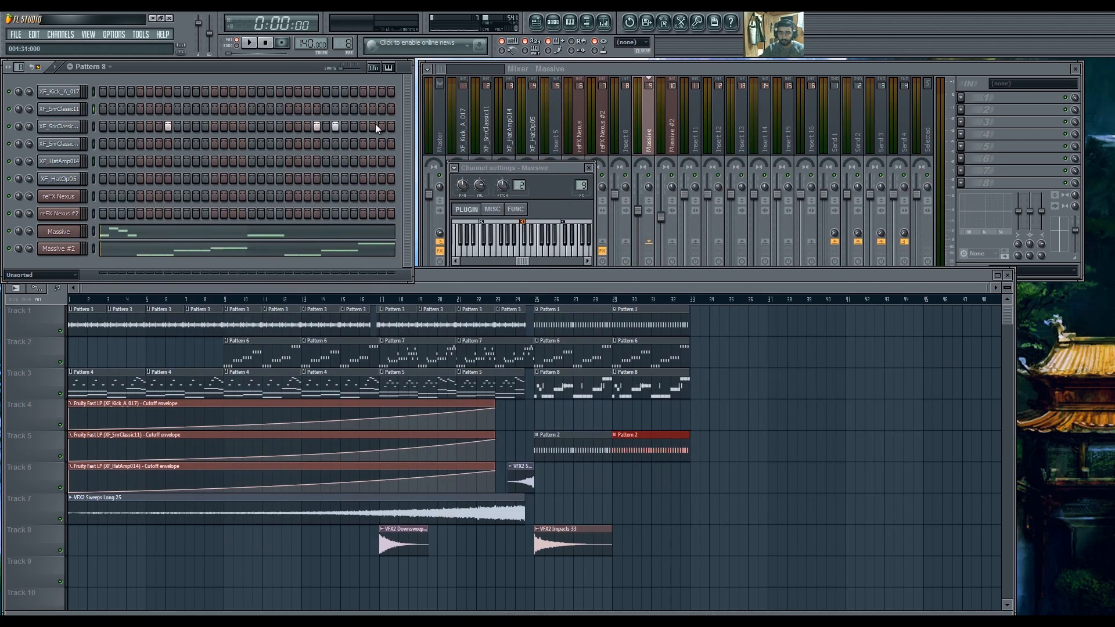
Play the song from about bar 24 into the drop to review the arrangement, and stop playback.
click(485, 281)
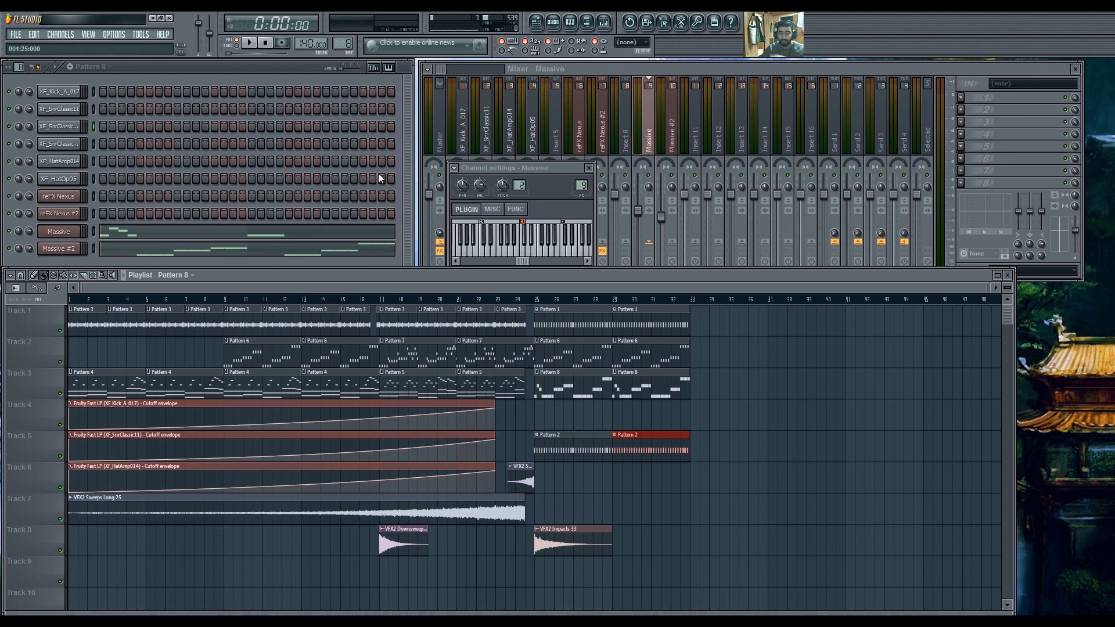
click(520, 301)
key(space)
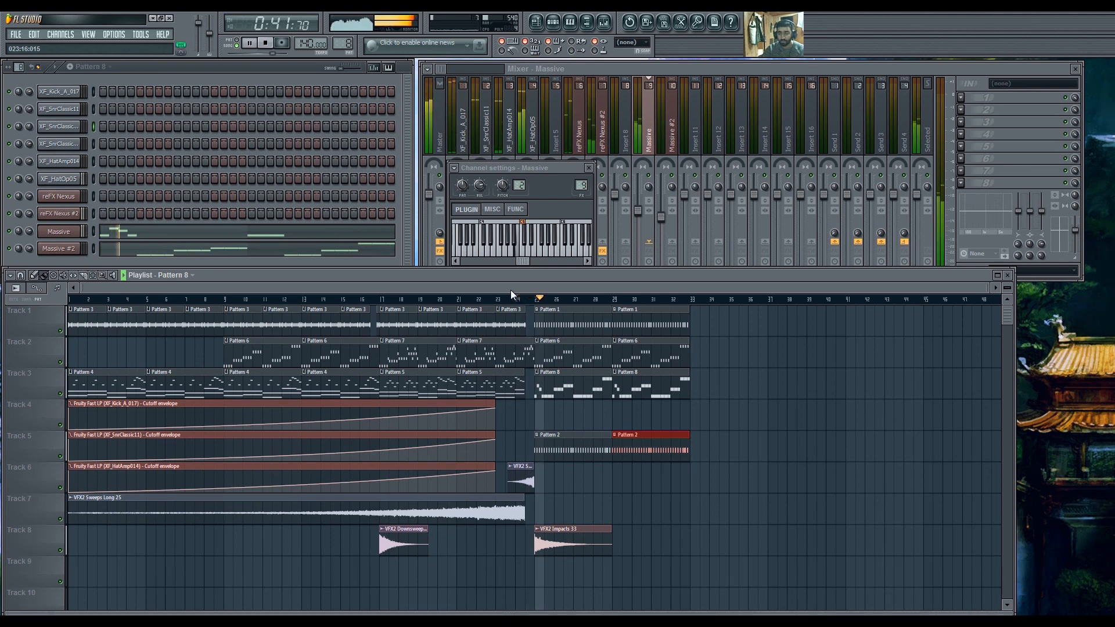
key(space)
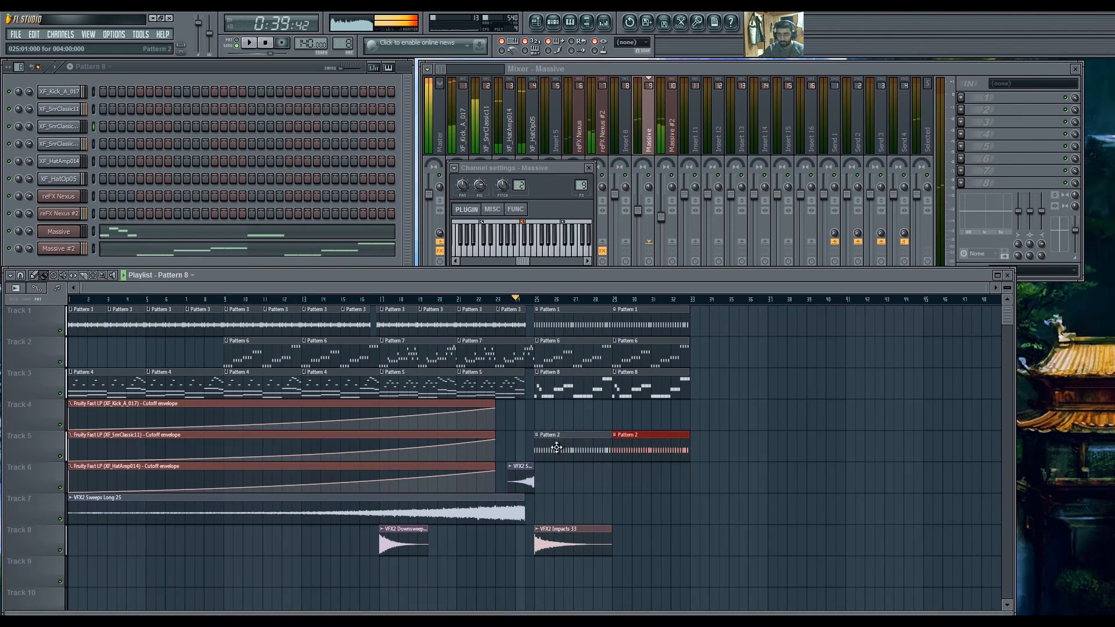
Delete both Pattern 2 clips from Track 5 and both Pattern 1 clips from Track 1, and set the tempo to 160 BPM.
right_click(557, 447)
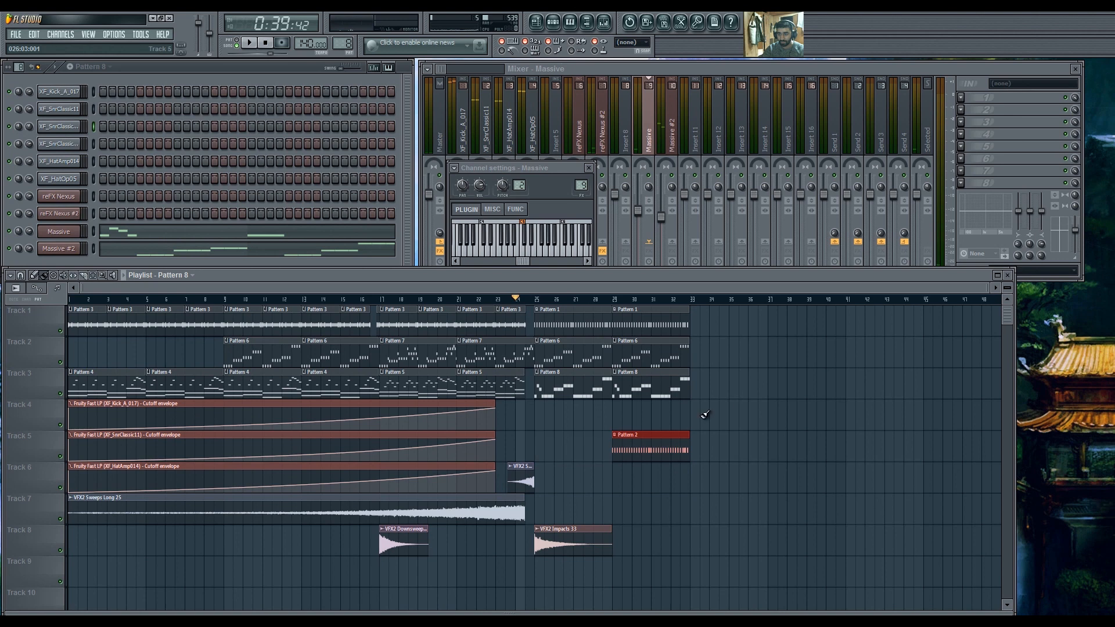
right_click(664, 437)
right_click(620, 325)
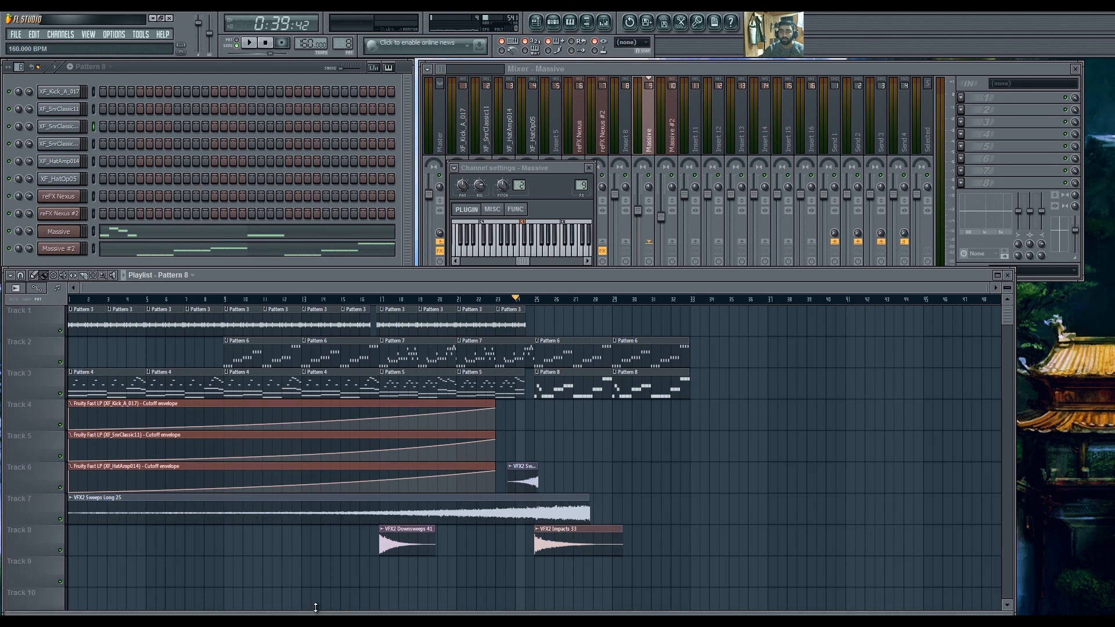
scroll(567, 437, down, 2)
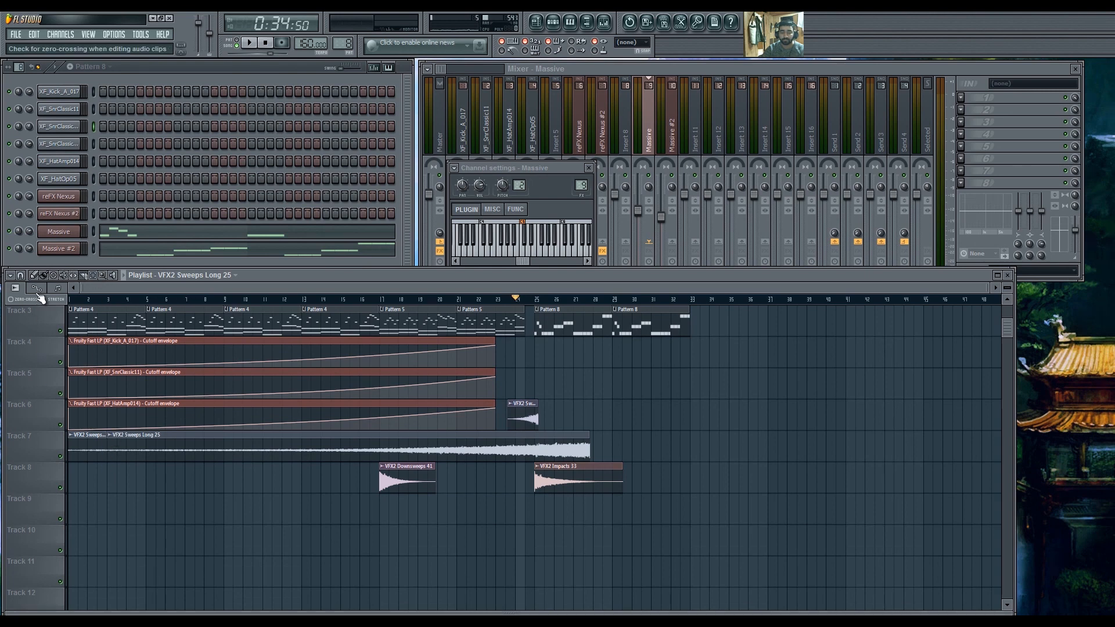
Delete the first VFX2 Sweeps Long 25 clip on Track 7 and shift the remaining one to end at bar 24.
right_click(84, 451)
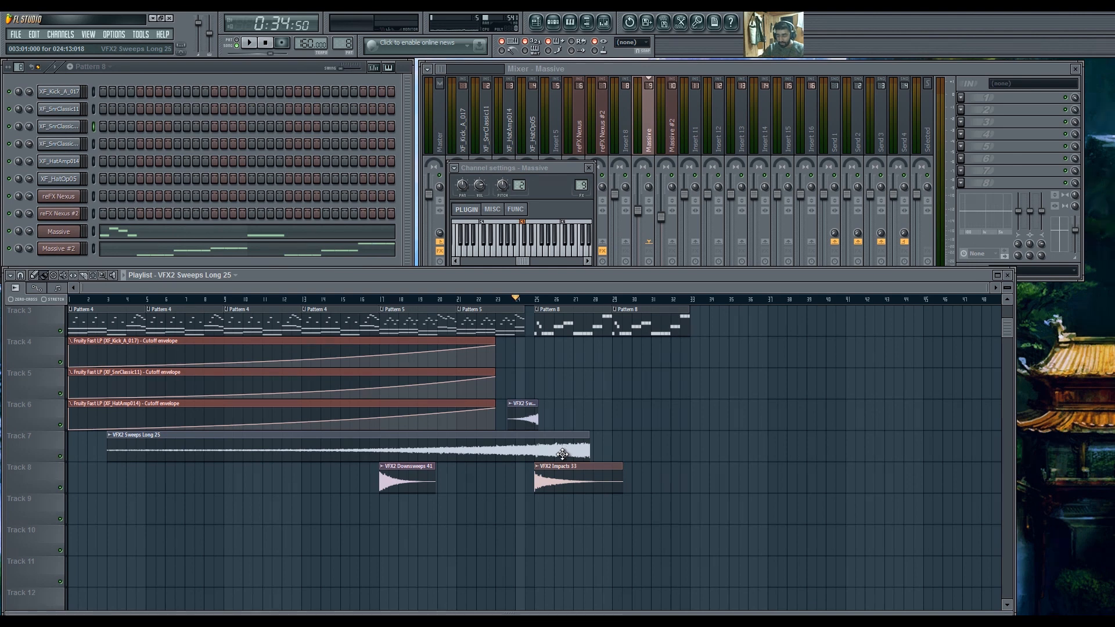
drag(562, 453, 518, 448)
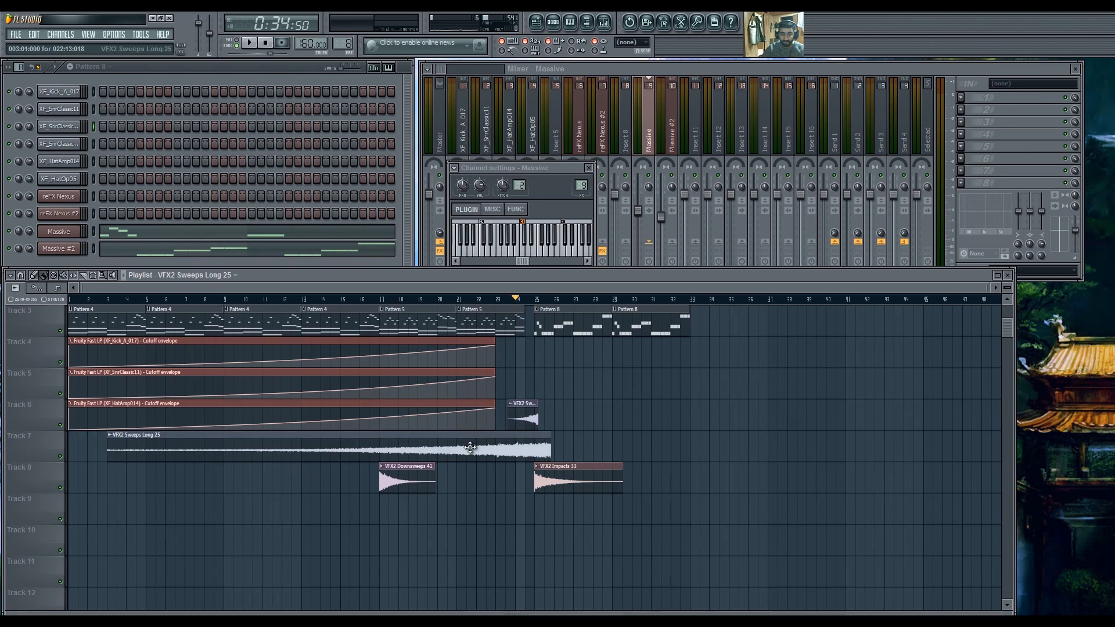
drag(545, 453, 466, 451)
scroll(505, 452, up, 3)
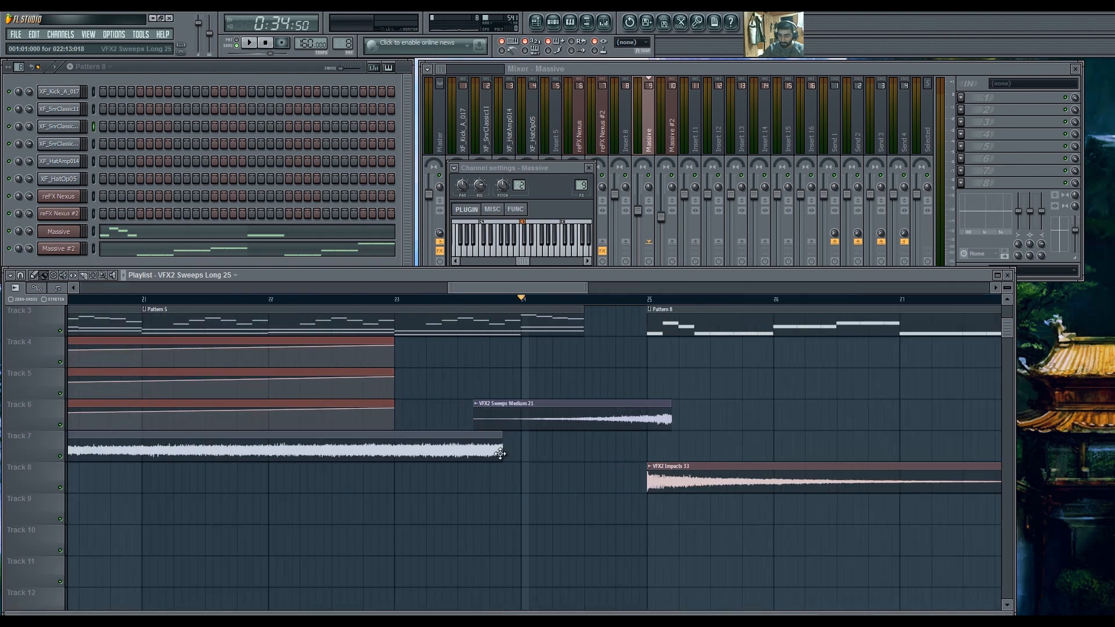
drag(501, 454, 559, 454)
scroll(535, 454, up, 3)
scroll(559, 454, down, 5)
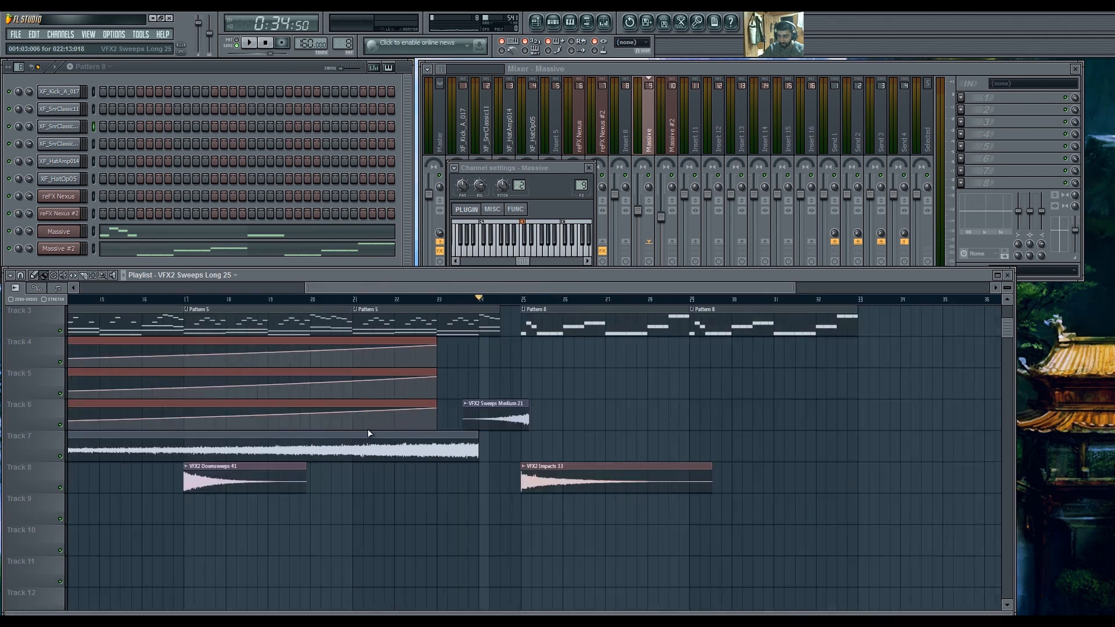
Extend the start of the VFX2 Sweeps Long 25 clip on Track 7 back to bar 1.
scroll(367, 433, down, 4)
scroll(81, 448, up, 1)
scroll(79, 439, down, 1)
scroll(78, 443, up, 5)
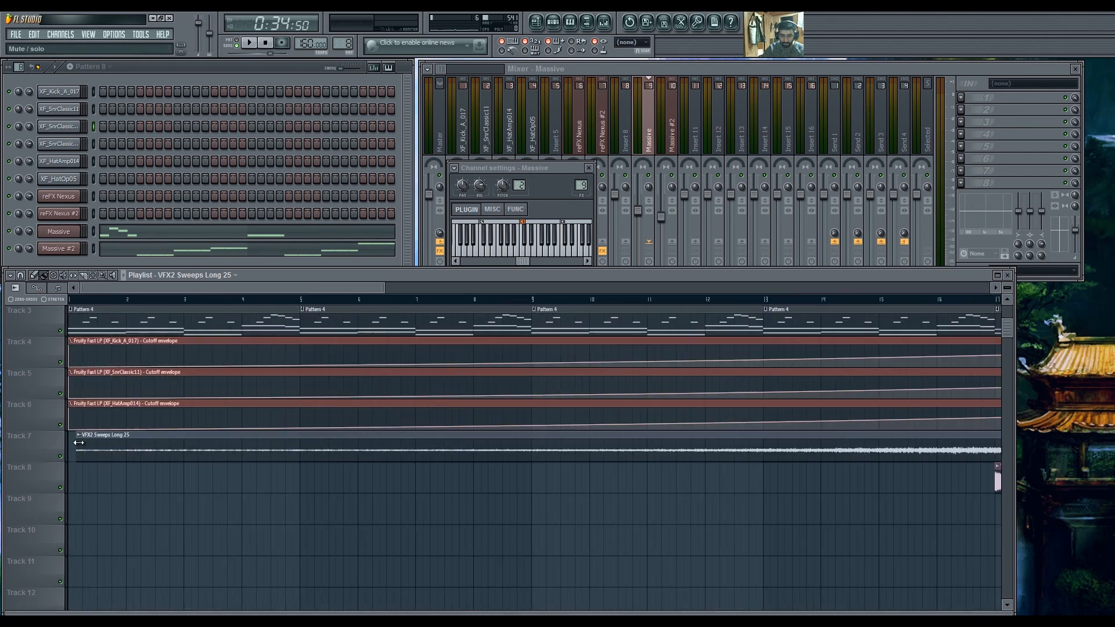
scroll(76, 453, up, 2)
drag(123, 290, 114, 291)
drag(94, 443, 70, 445)
scroll(256, 456, down, 4)
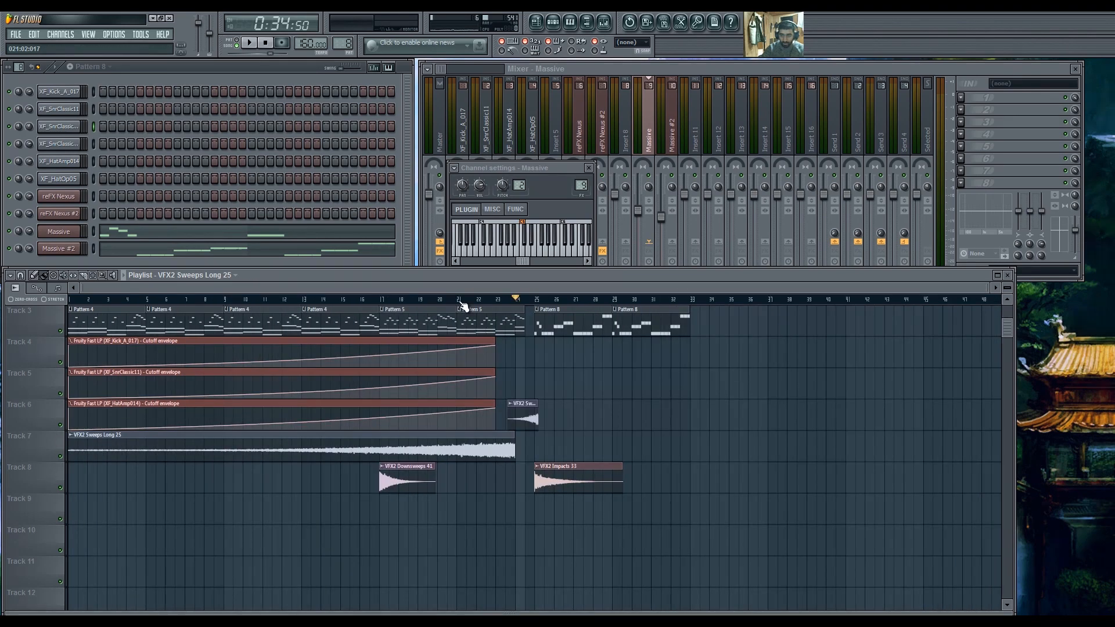
Play from bar 21 while shifting the VFX2 Sweeps Medium 21 clip on Track 6 to end at bar 25, and stop playback.
click(461, 301)
key(space)
scroll(552, 387, up, 2)
scroll(542, 474, up, 4)
drag(515, 480, 466, 477)
scroll(503, 477, up, 3)
scroll(483, 465, down, 5)
key(space)
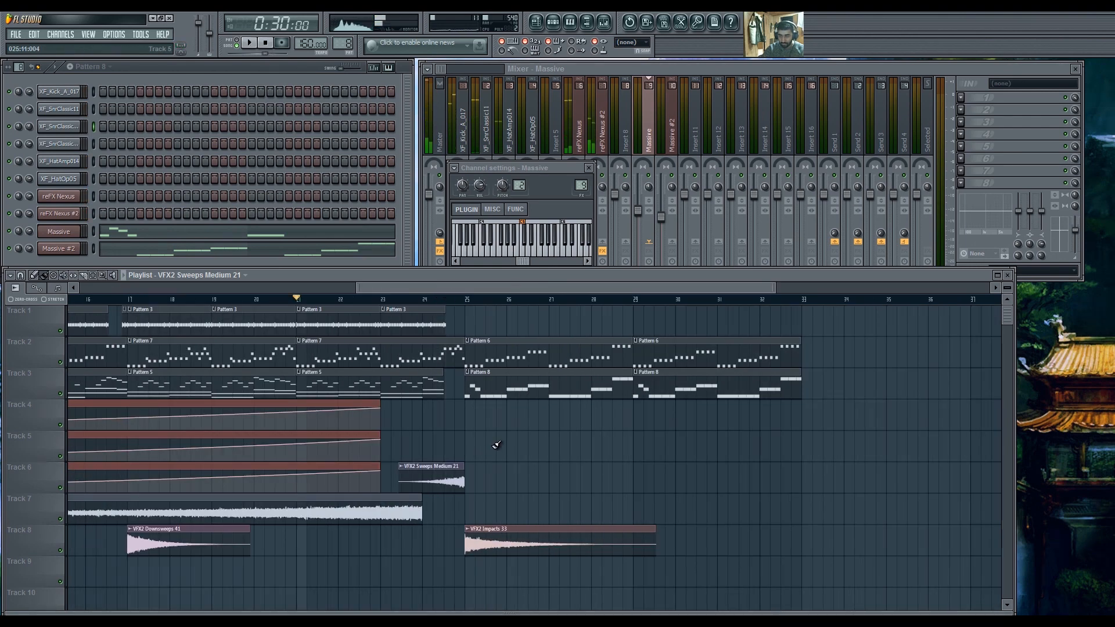
Place two consecutive Pattern 9 clips on Track 4 from bar 25 to bar 33 and start playback.
key(KP_Add)
drag(461, 411, 754, 418)
scroll(651, 407, down, 3)
key(space)
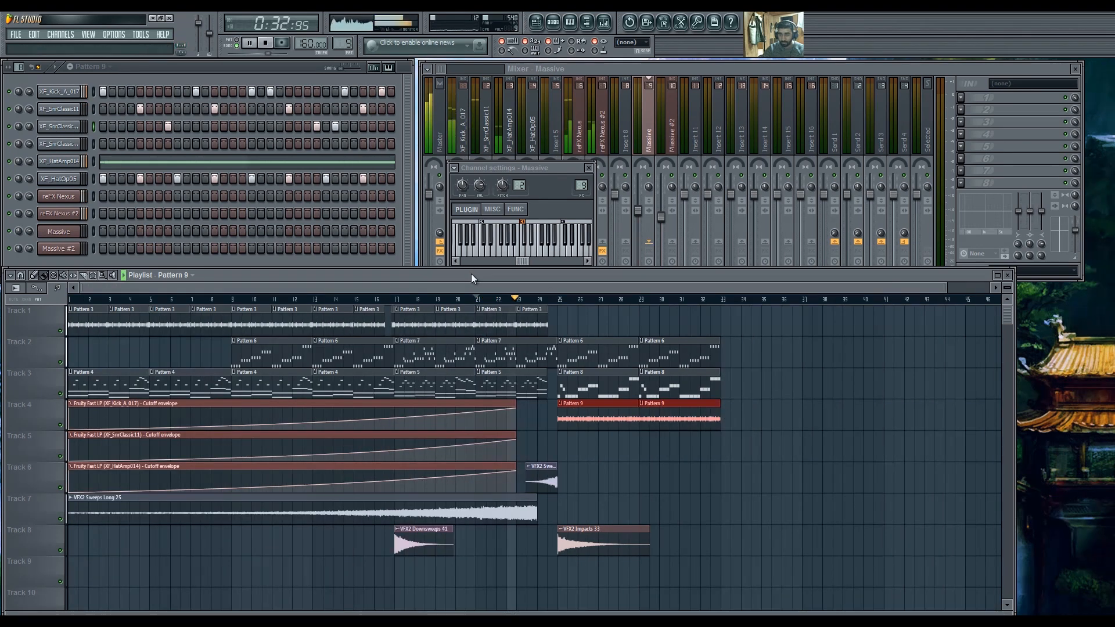
Move the drop's Pattern 8 clips to Track 1 and Pattern 9 clips to Track 2, replacing the two Pattern 6 clips there.
click(589, 168)
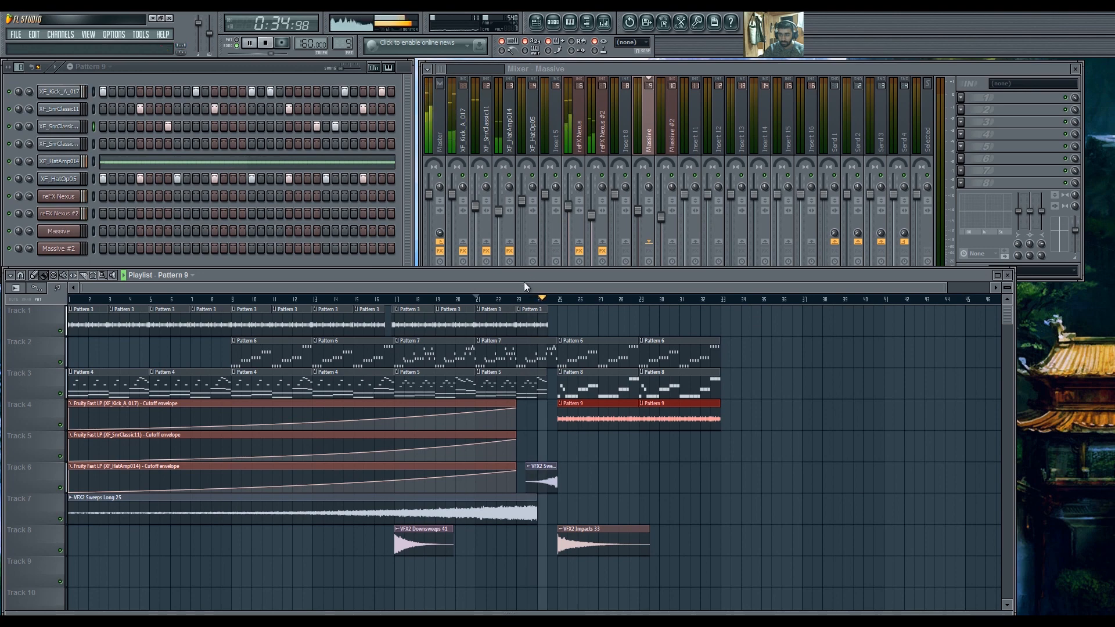
drag(525, 287, 601, 283)
scroll(494, 395, up, 1)
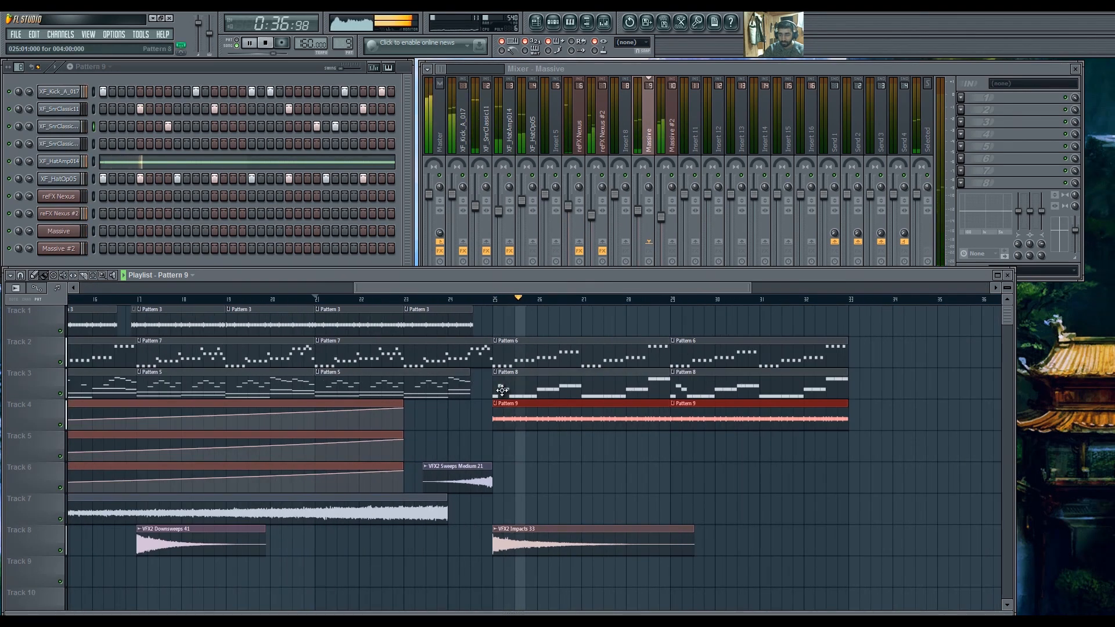
scroll(497, 397, down, 1)
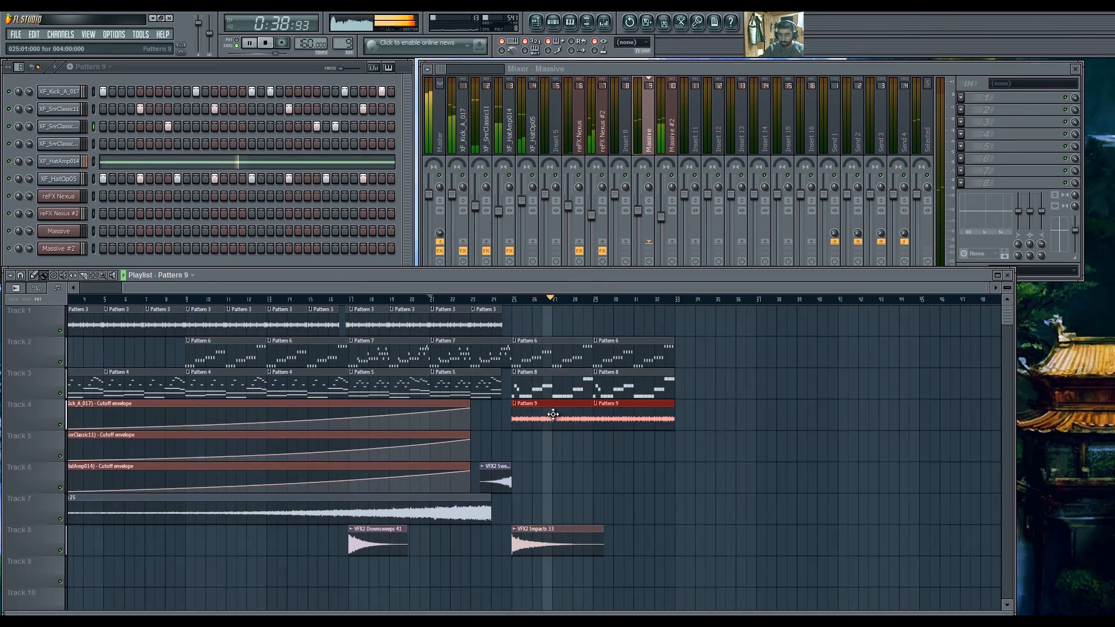
shift+click(547, 394)
drag(548, 394, 532, 302)
click(553, 394)
key(space)
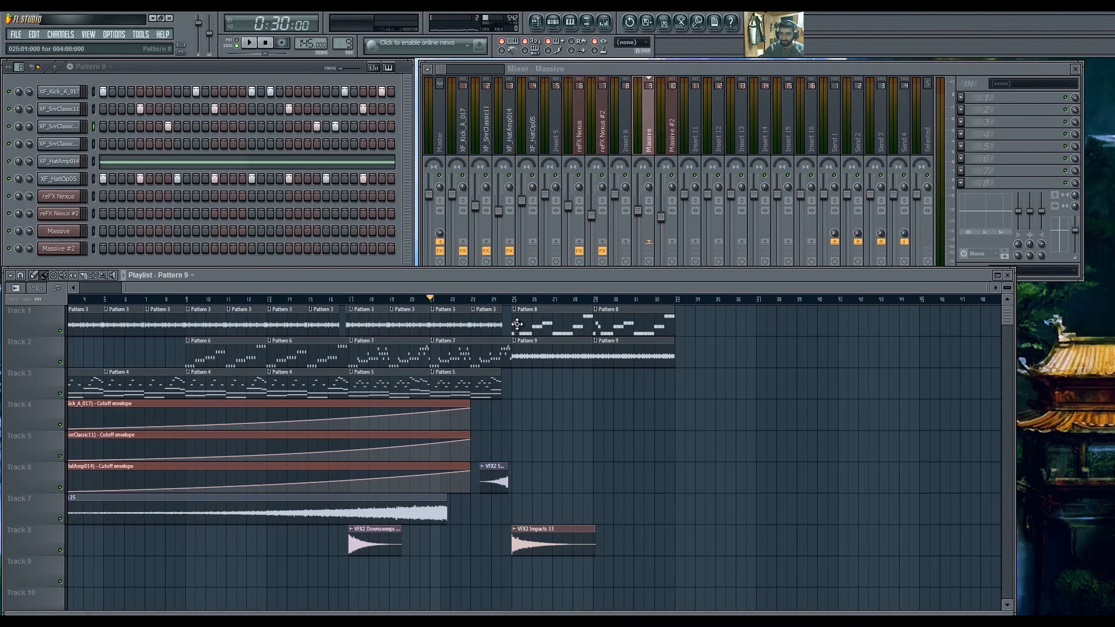
Move VFX2 Sweeps Long 25 closer to the drop and realign VFX2 Sweeps Medium 21 on Track 6 to end at bar 25.
drag(393, 513, 436, 513)
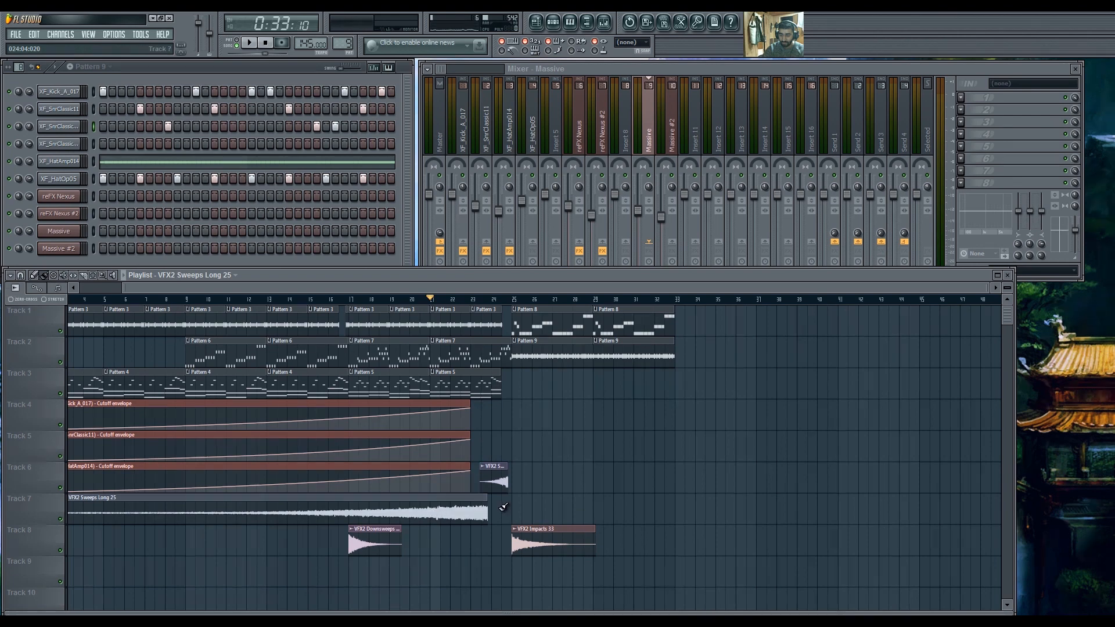
scroll(505, 507, up, 5)
drag(522, 489, 615, 485)
scroll(564, 484, up, 4)
scroll(214, 489, down, 4)
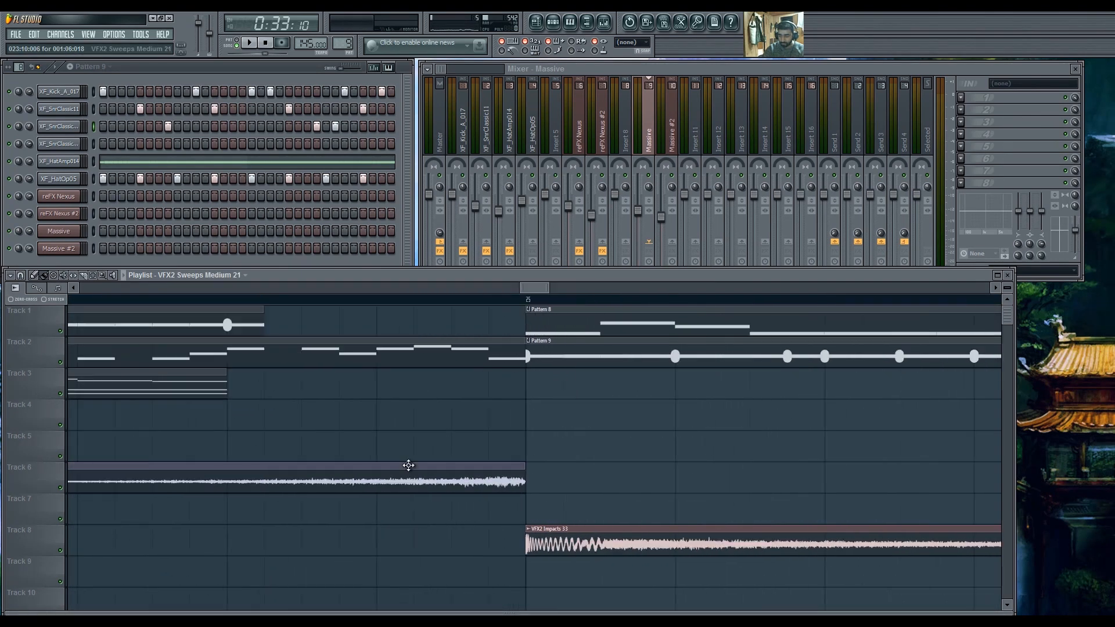
Align the end of VFX2 Sweeps Long 25 on Track 7 with bar 24 and extend its start to bar 1.
scroll(215, 490, up, 8)
drag(386, 505, 751, 516)
scroll(409, 515, down, 5)
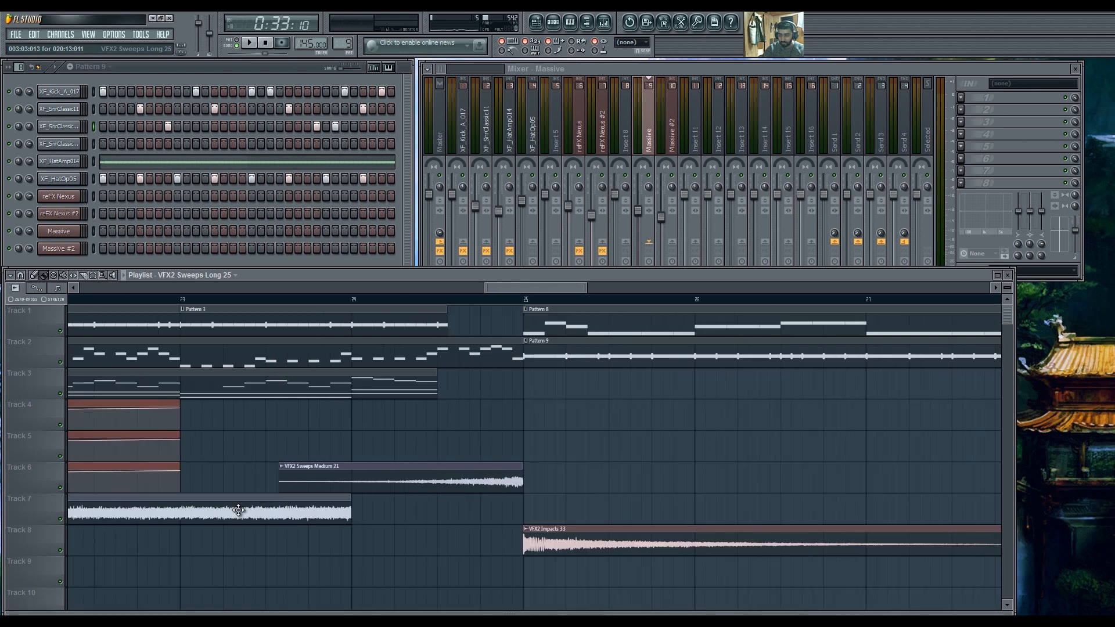
scroll(140, 522, down, 6)
drag(109, 513, 68, 513)
Play from bar 21, extend the last Pattern 5 clip on Track 3 to bar 25, and add a very short Pattern 5 clip after it.
key(space)
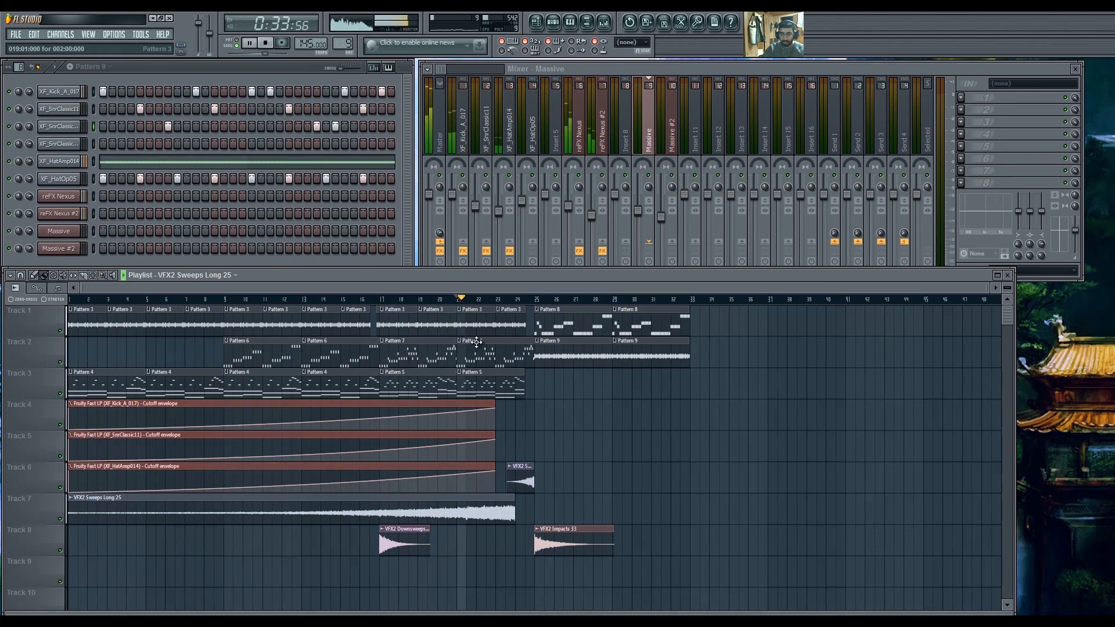
scroll(628, 406, up, 2)
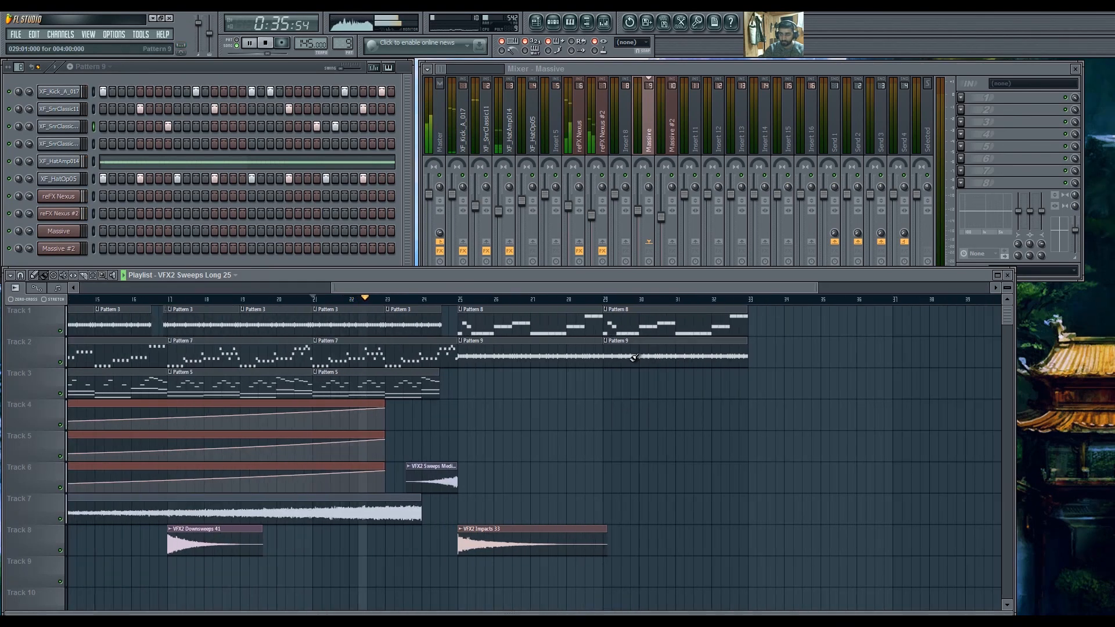
click(522, 67)
key(space)
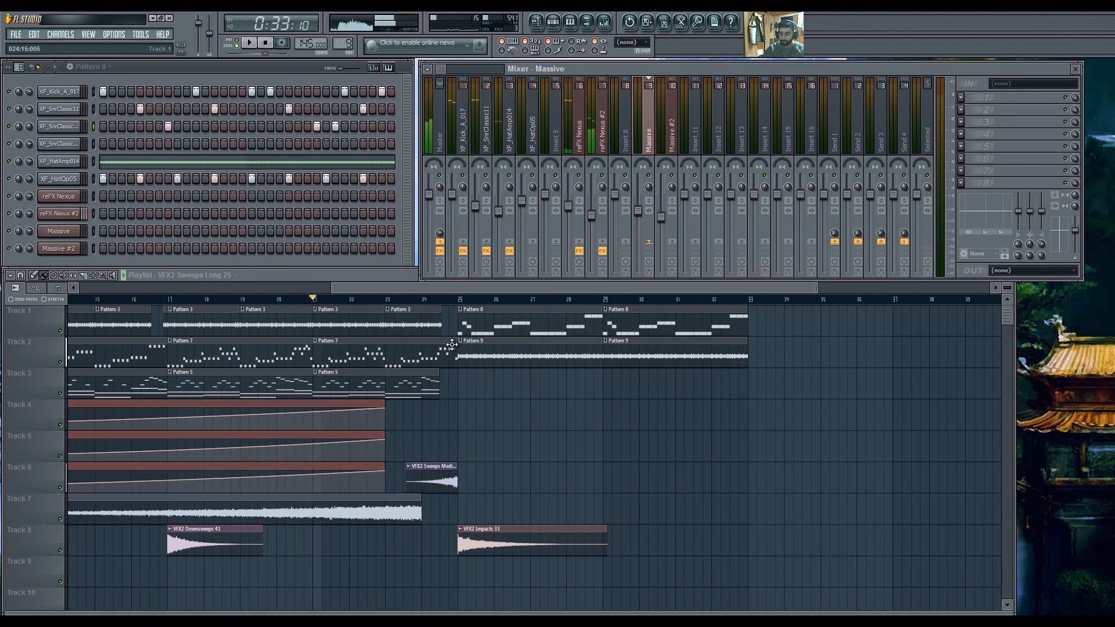
click(447, 378)
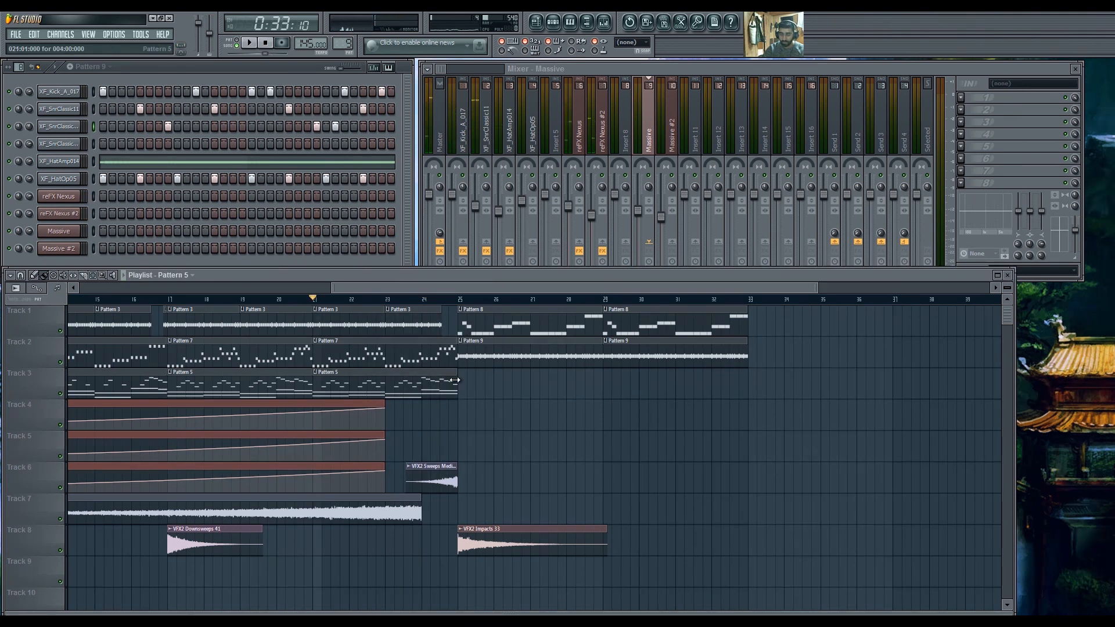
click(462, 380)
drag(600, 379, 67, 370)
Review the transition from bar 21 with Track 3 soloed, and play the full arrangement into the drop with every track on.
key(space)
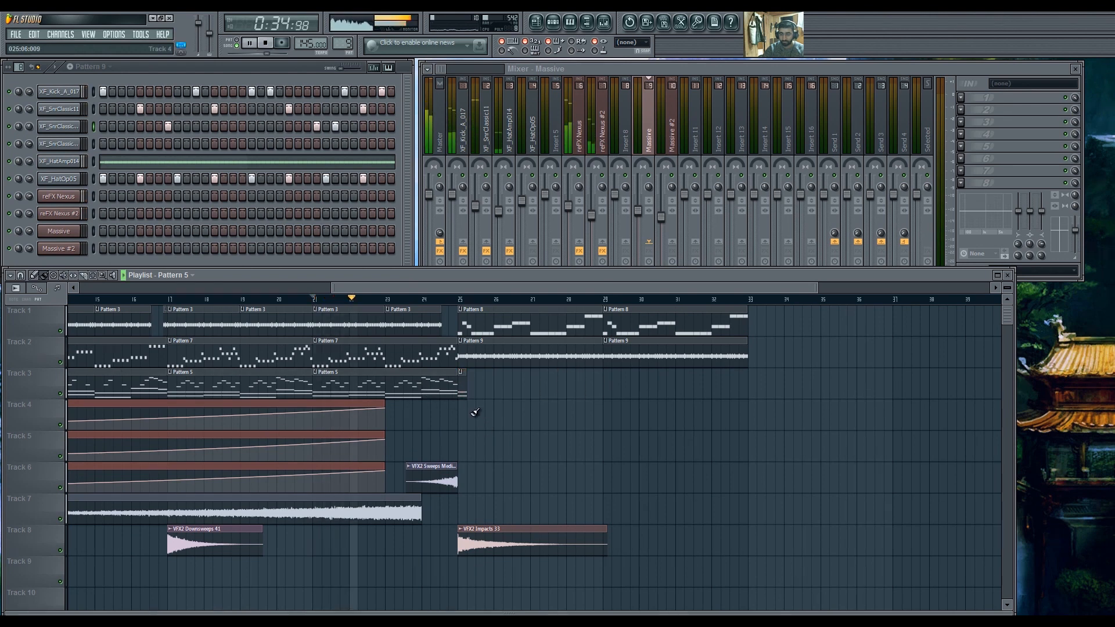
key(space)
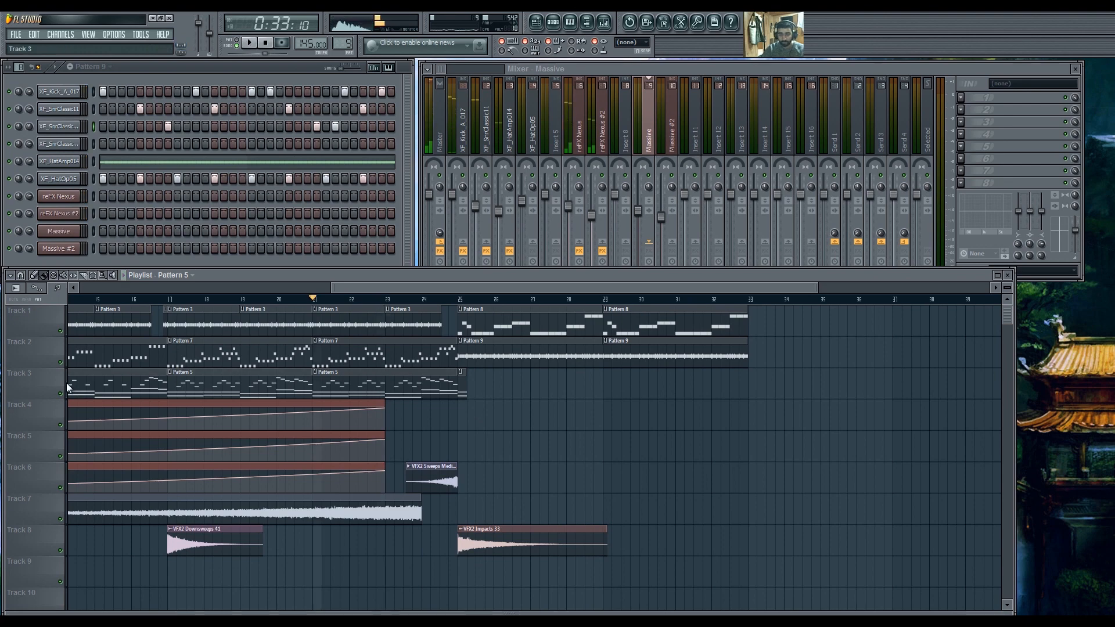
right_click(60, 394)
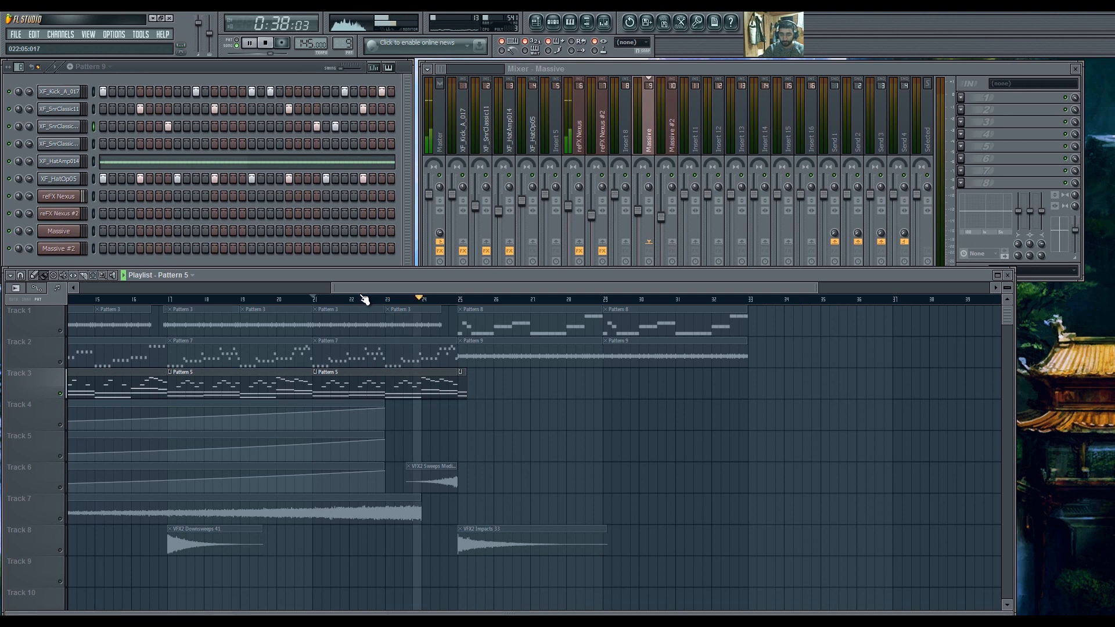
key(space)
ctrl+click(61, 395)
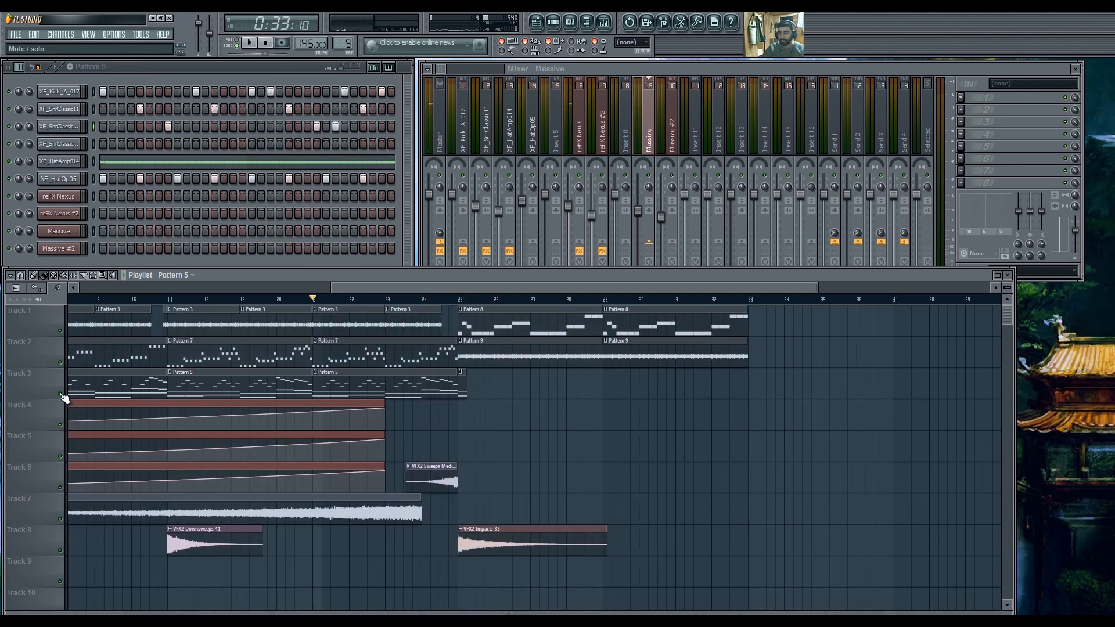
key(space)
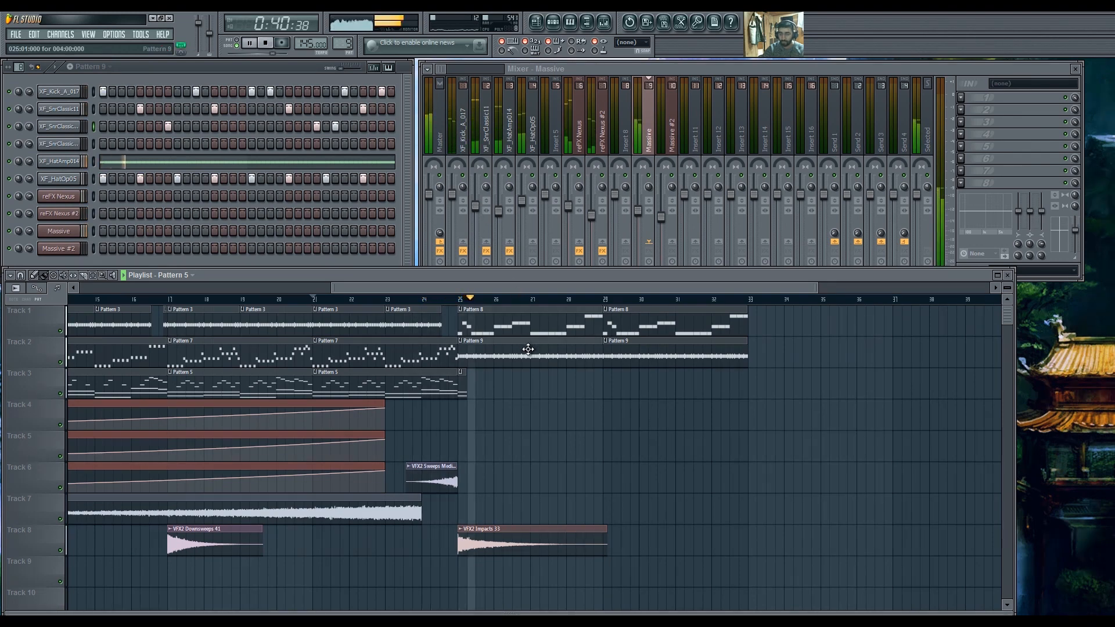
scroll(531, 374, down, 4)
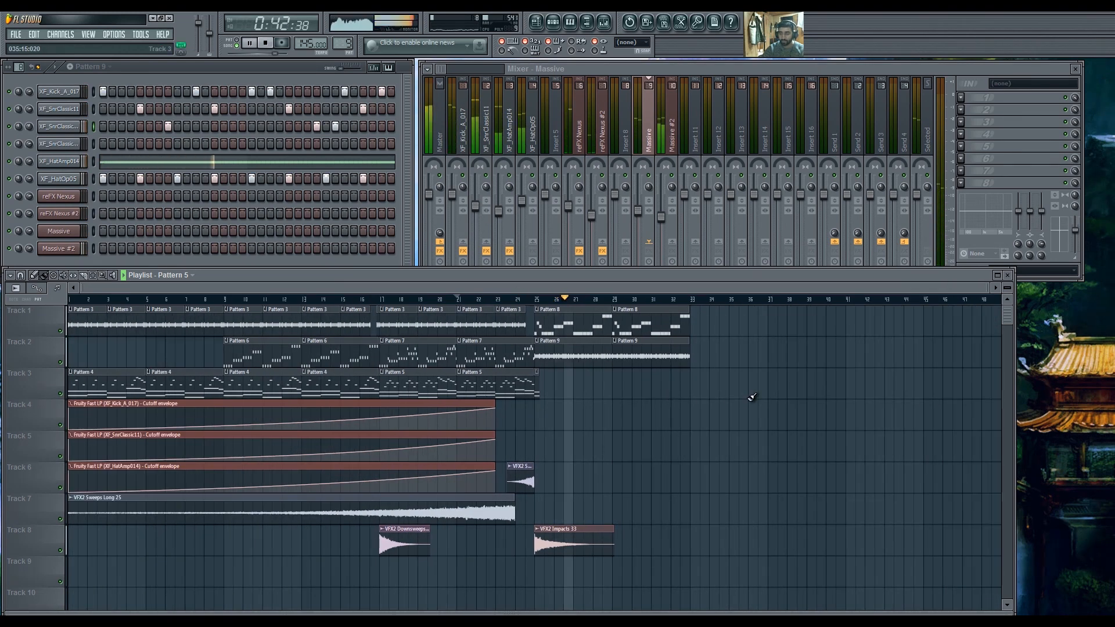
In Pattern 9, replace the kick on step 31 with a hit of the first snare, and stop playback.
click(409, 185)
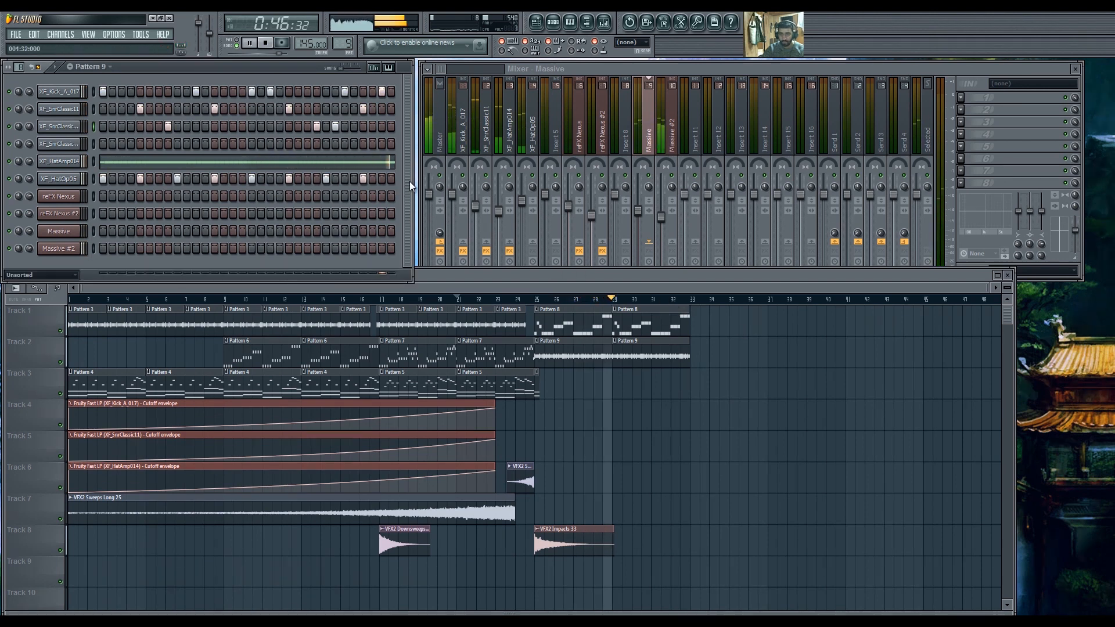
click(383, 108)
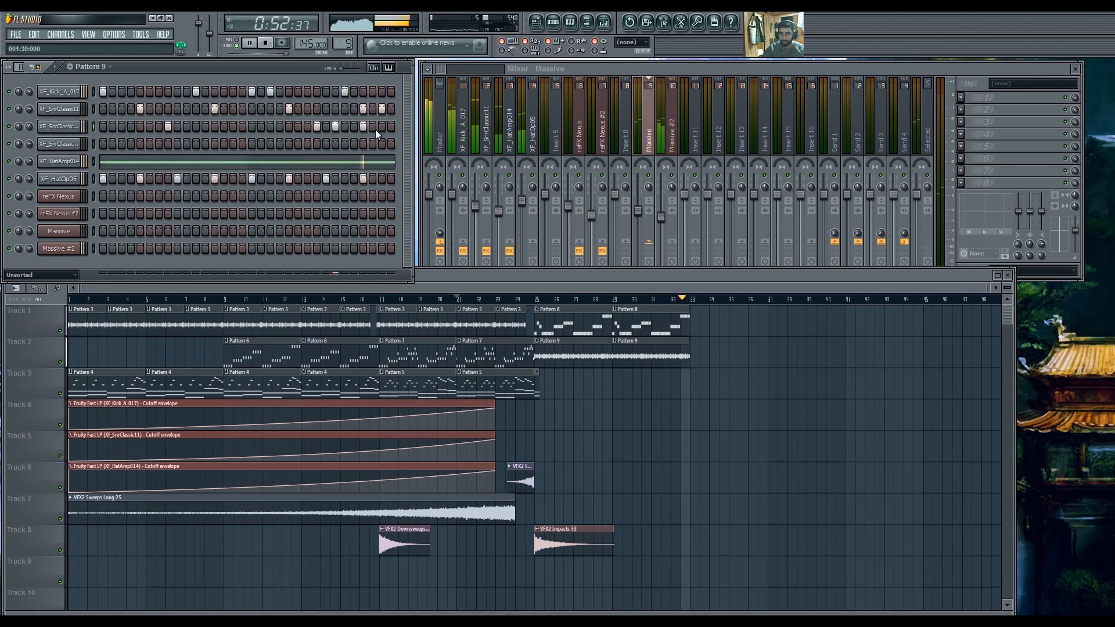
key(space)
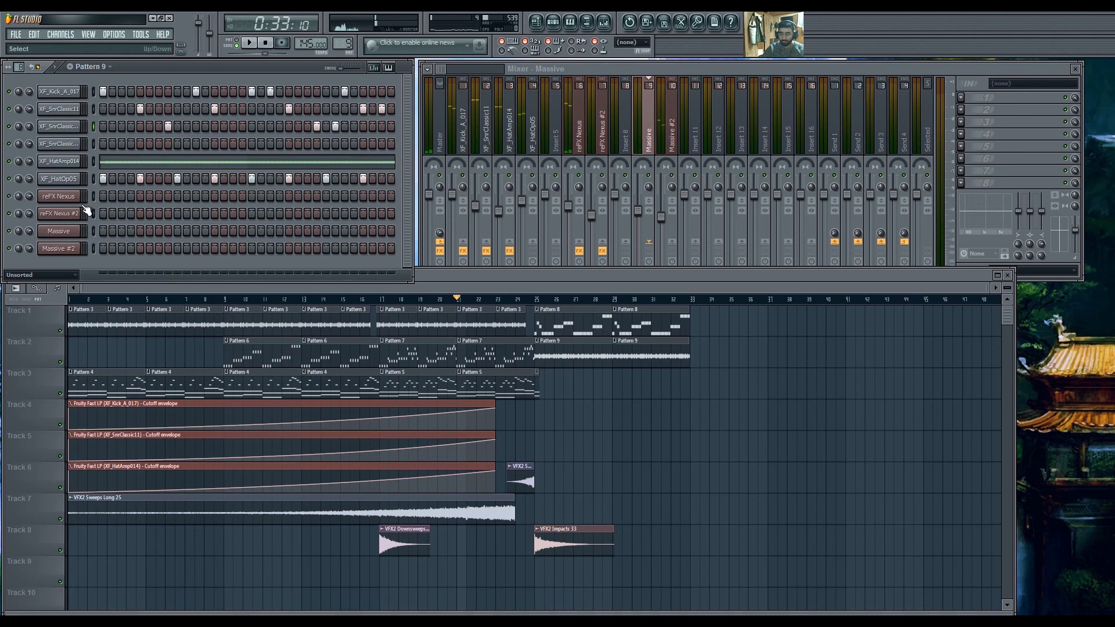
Play the drop from bar 25, clear the open-hat steps from Pattern 9, and keep the first snare's hit on step 31.
click(539, 299)
key(space)
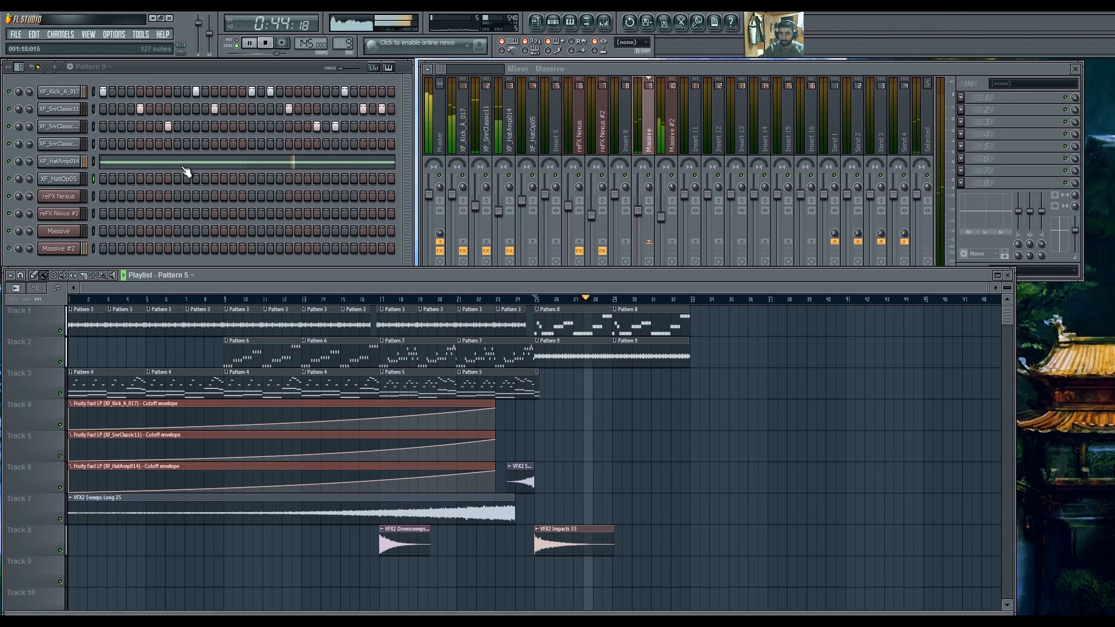
click(382, 108)
key(space)
click(380, 109)
Solo Track 2 and play the Pattern 9 drums on their own from bar 25.
right_click(65, 367)
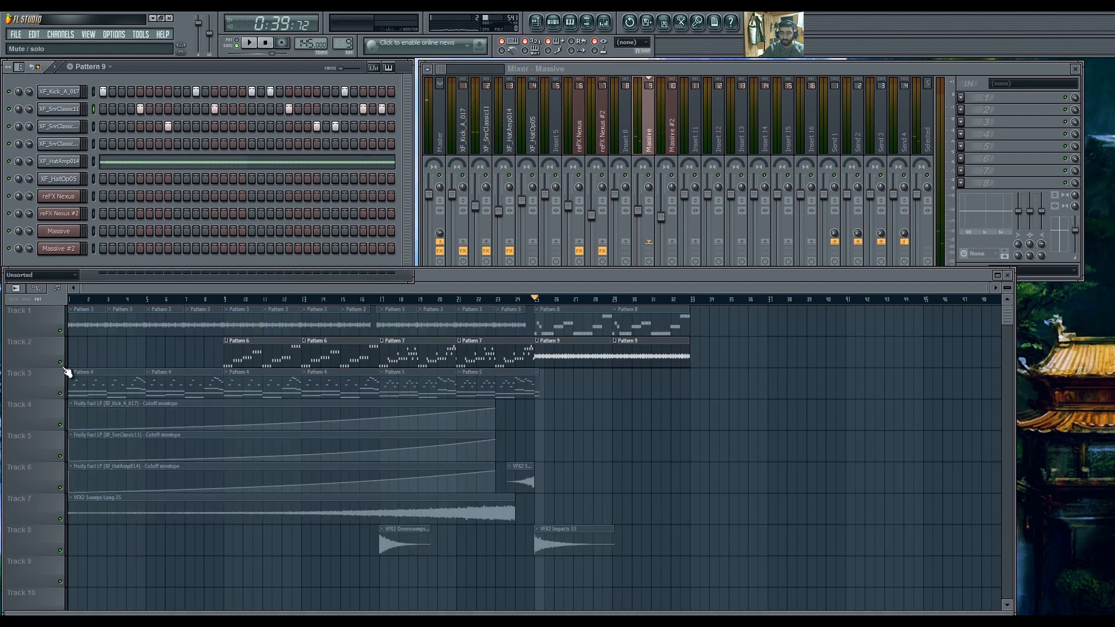
key(space)
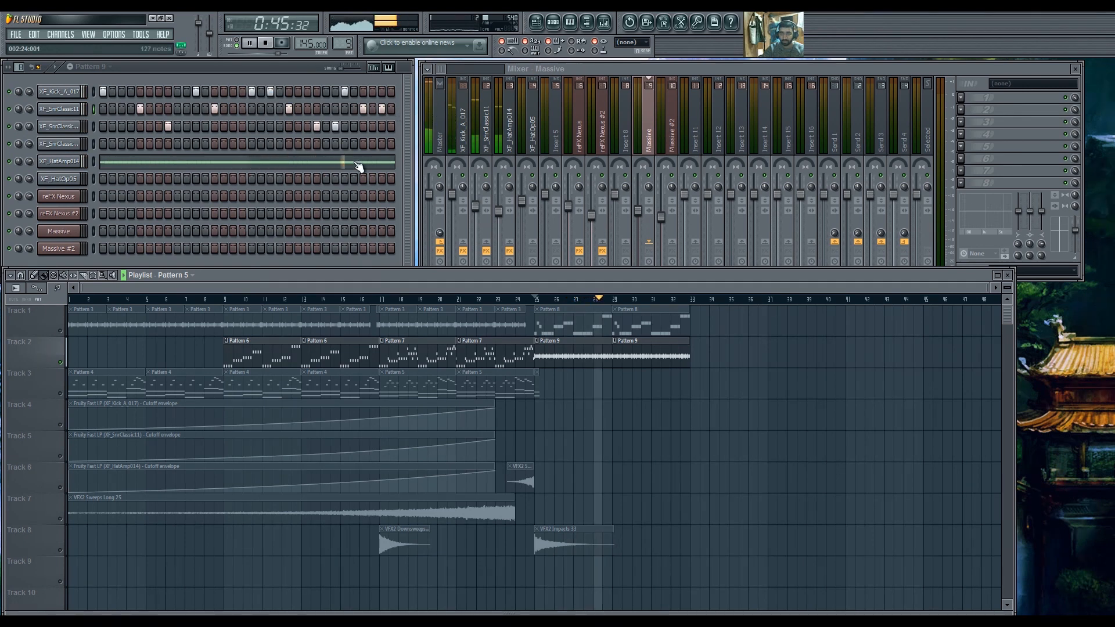
key(space)
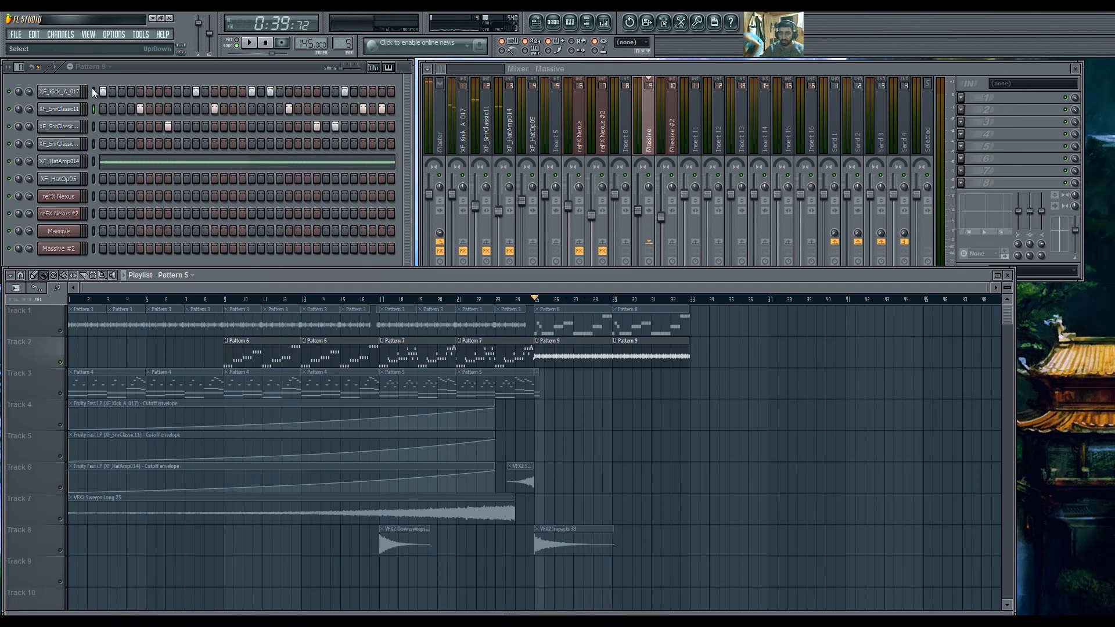
Extend Pattern 9's drum grid to 64 steps and repeat the kick and snare hits through the second half, ending with a kick on step 59.
drag(19, 67, 25, 31)
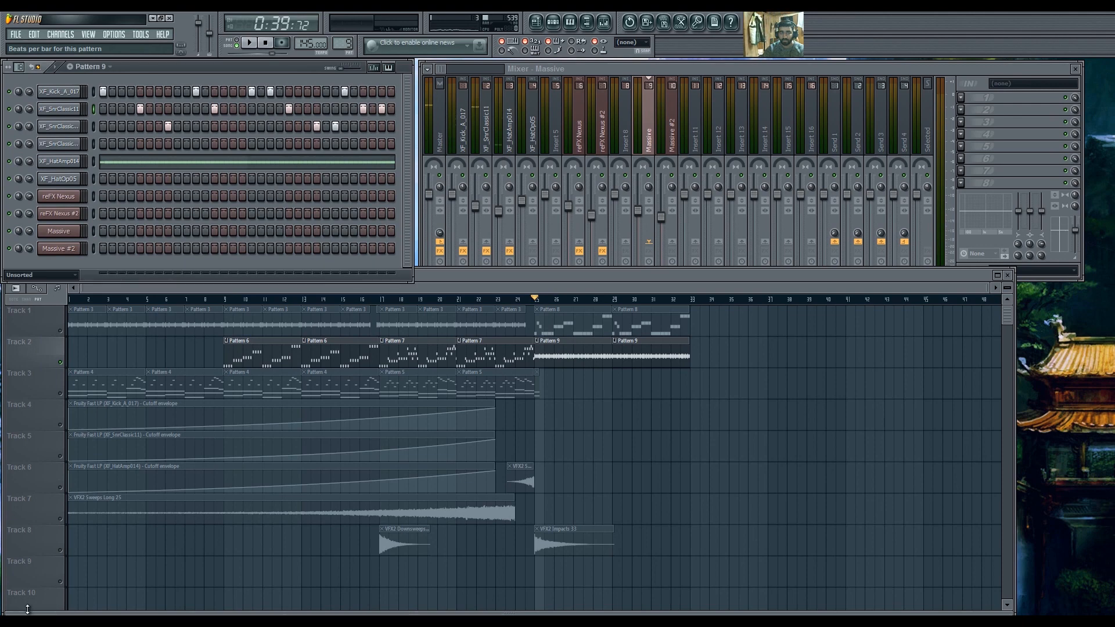
drag(28, 613, 24, 71)
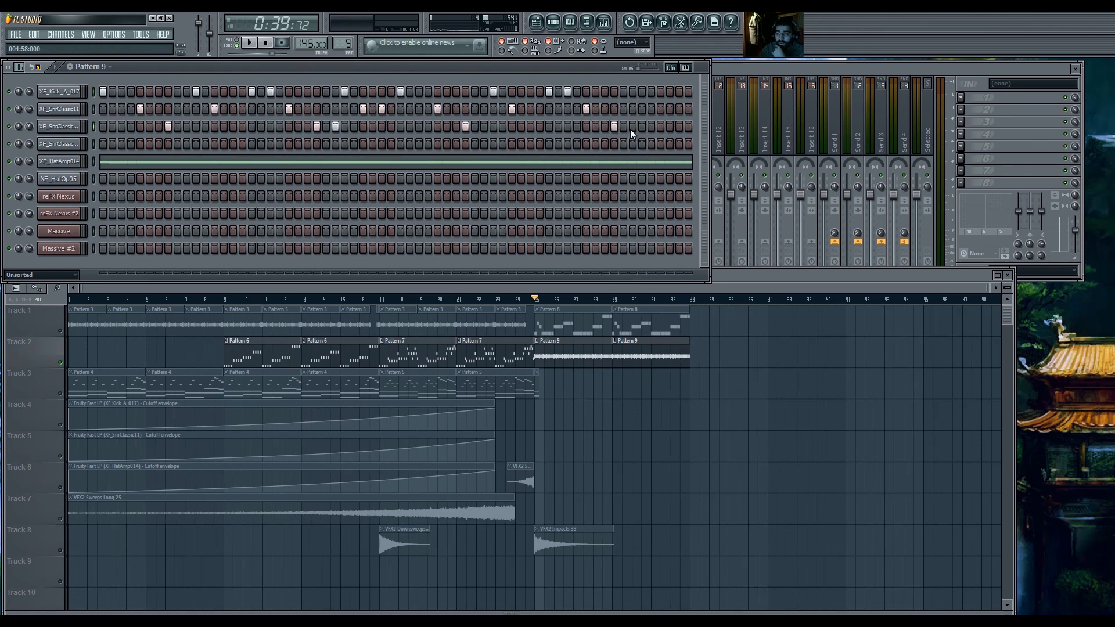
click(642, 91)
click(661, 108)
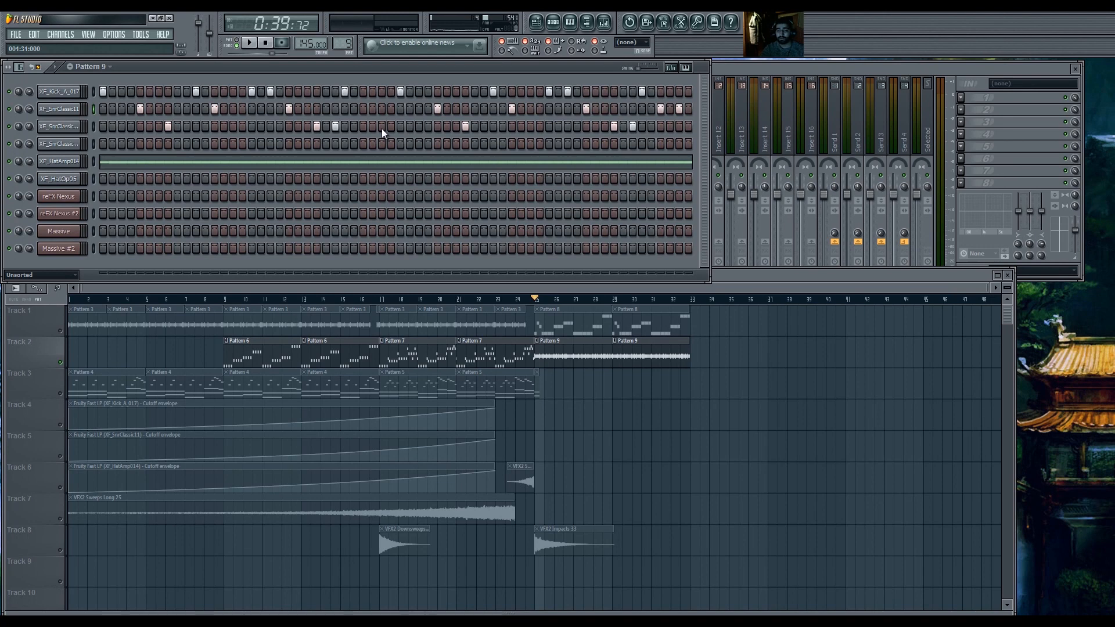
Play the Pattern 9 drums from bar 25, and place a kick on step 31 and the first snare on step 29.
key(space)
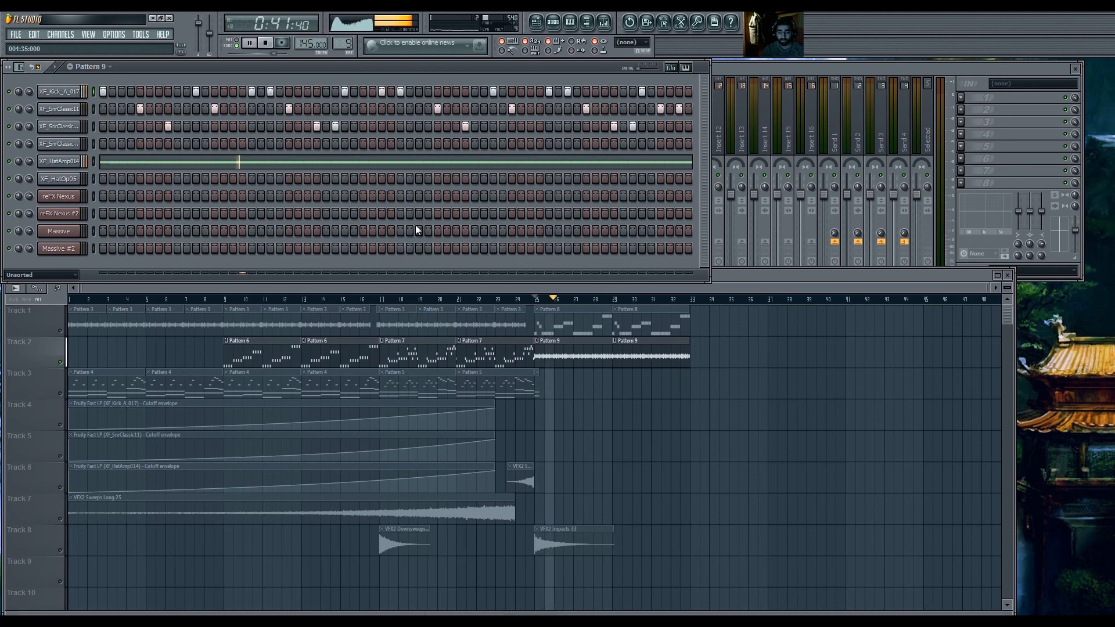
key(space)
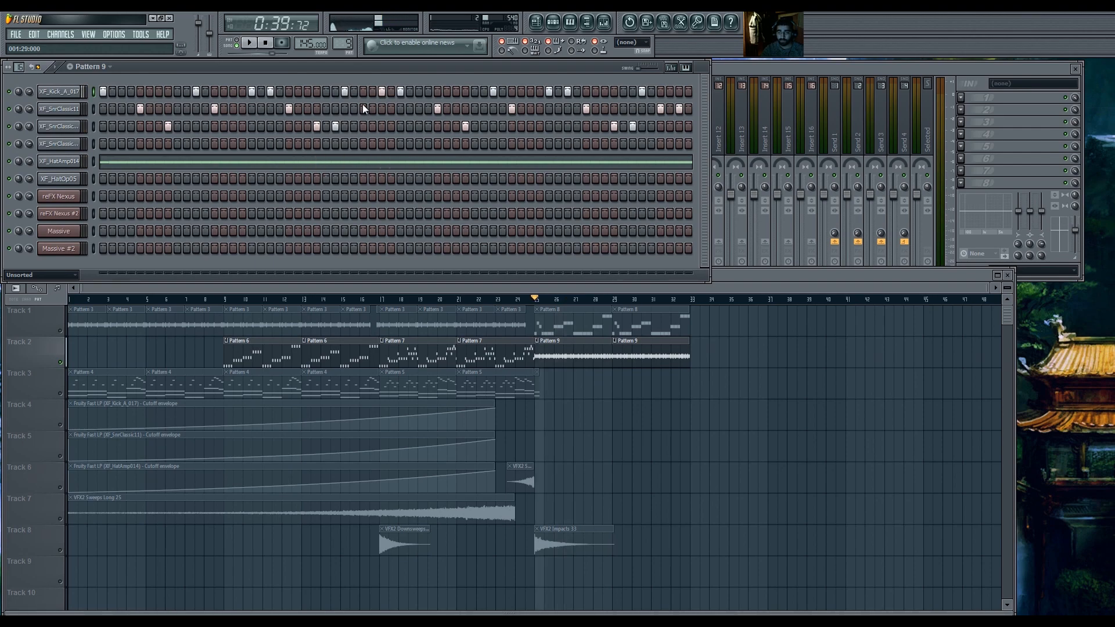
key(ctrl+s)
key(Escape)
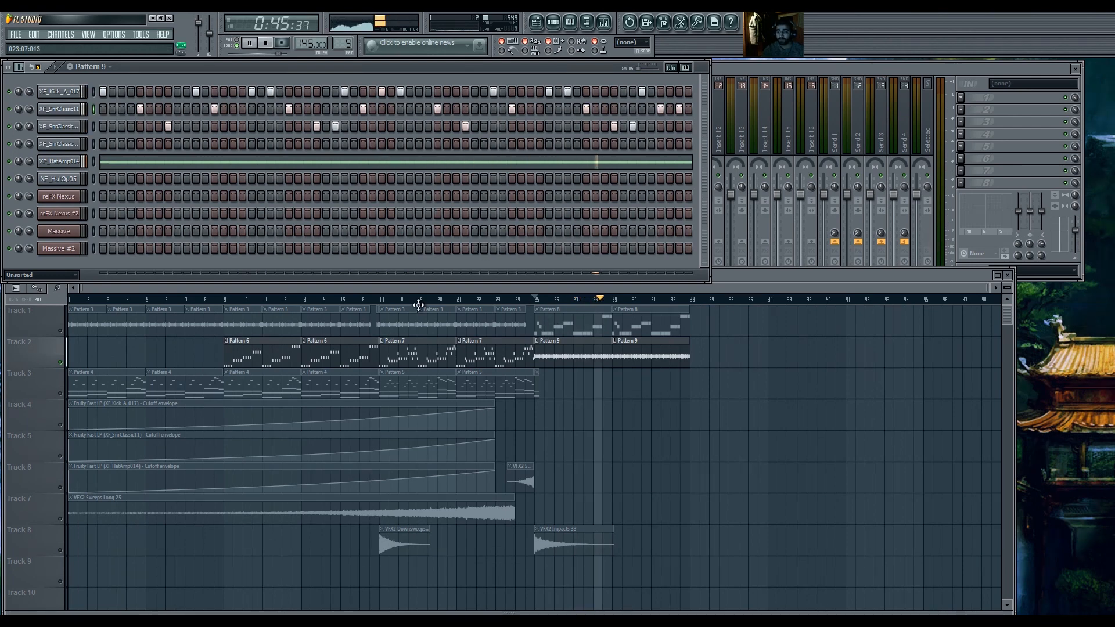
Turn every track back on and place two Pattern 7 clips in a row on Track 4, starting at bar 25.
right_click(59, 363)
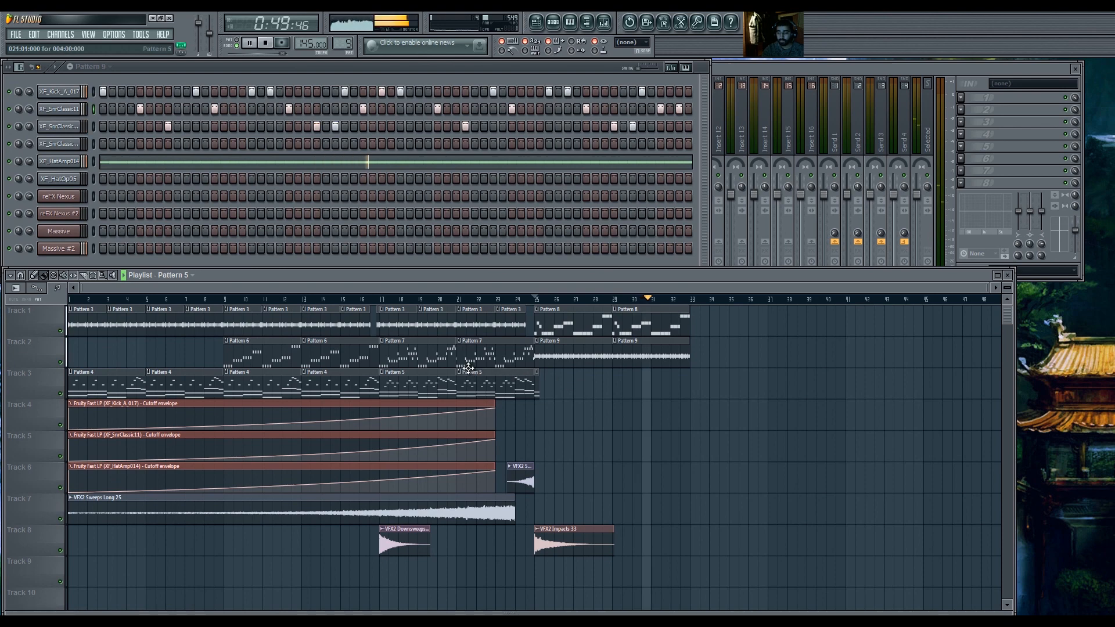
click(410, 353)
click(543, 413)
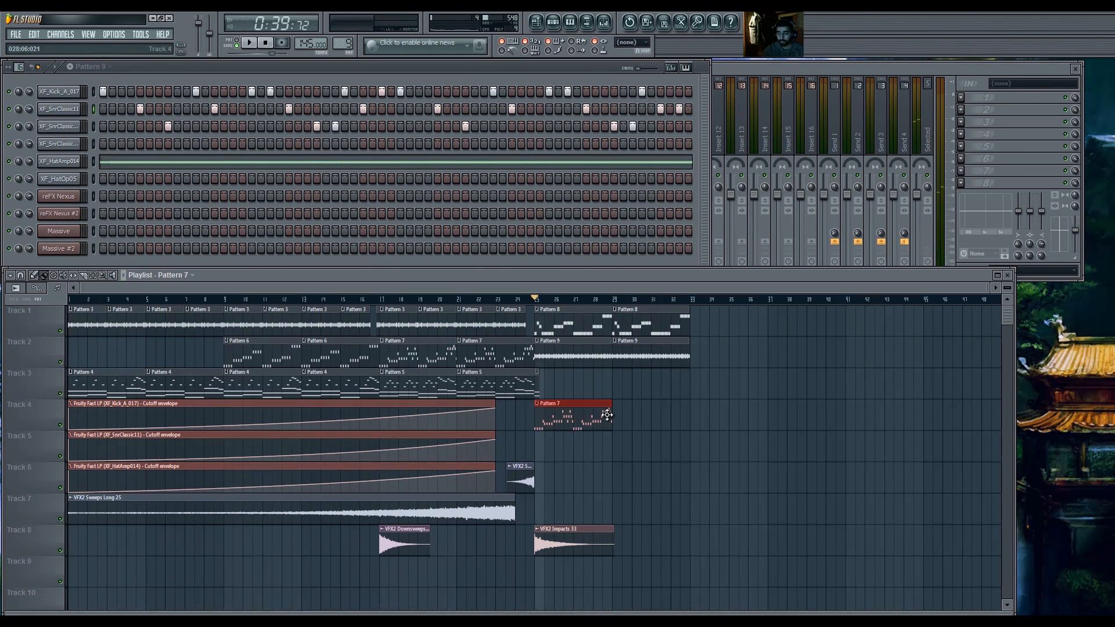
click(625, 413)
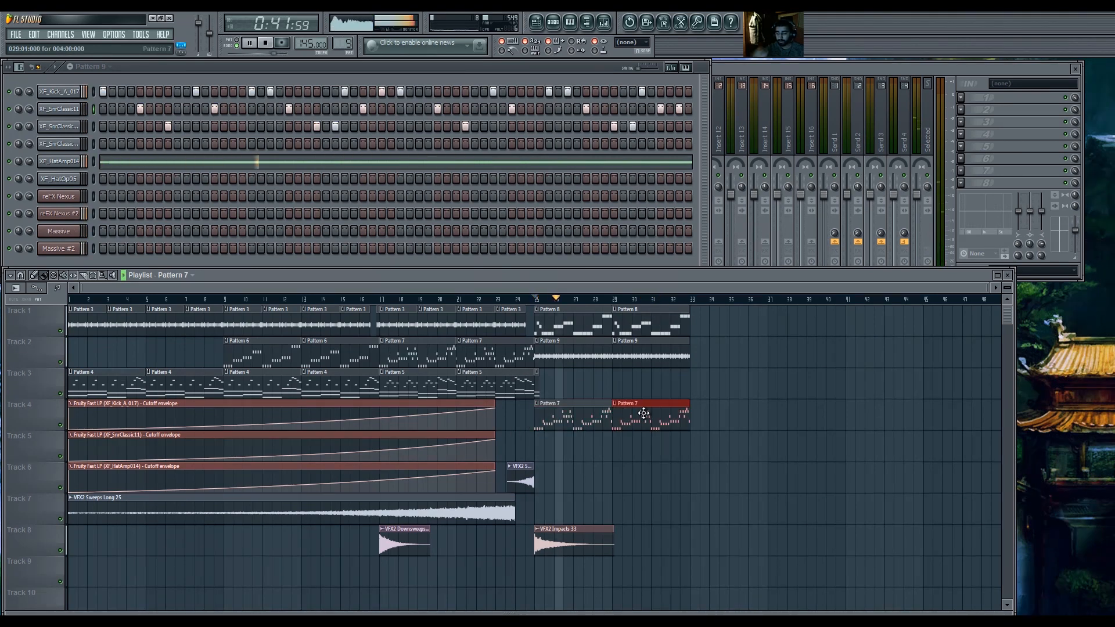
While the drop plays, boost the high EQ band of the reFX Nexus #2 mixer track and fine-tune its volume, and stop playback.
click(739, 67)
drag(593, 214, 596, 205)
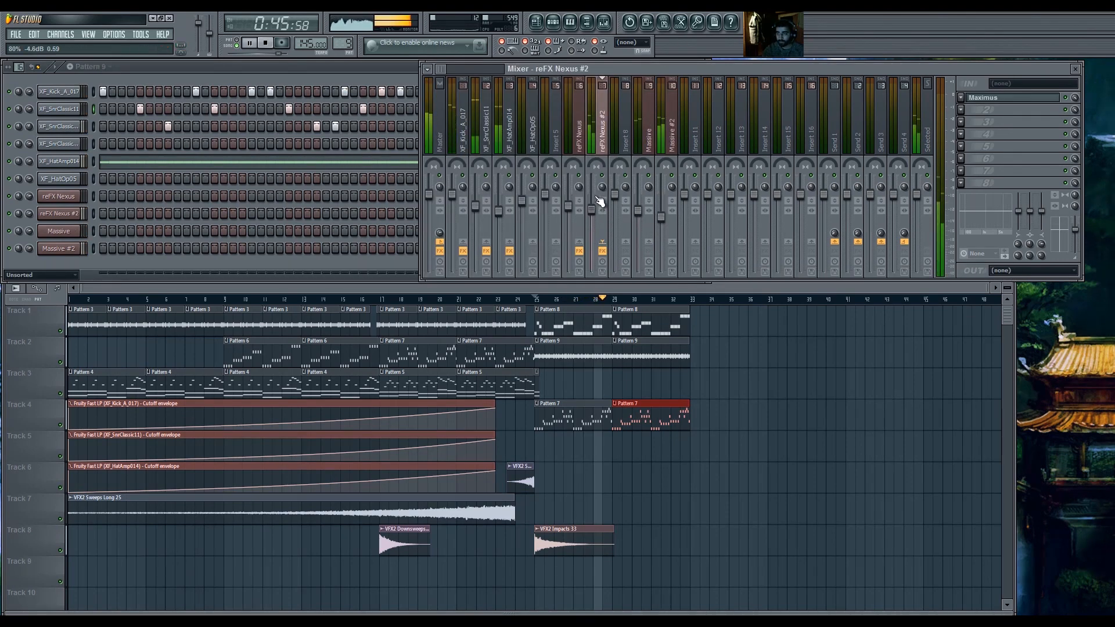
drag(1044, 220, 1044, 211)
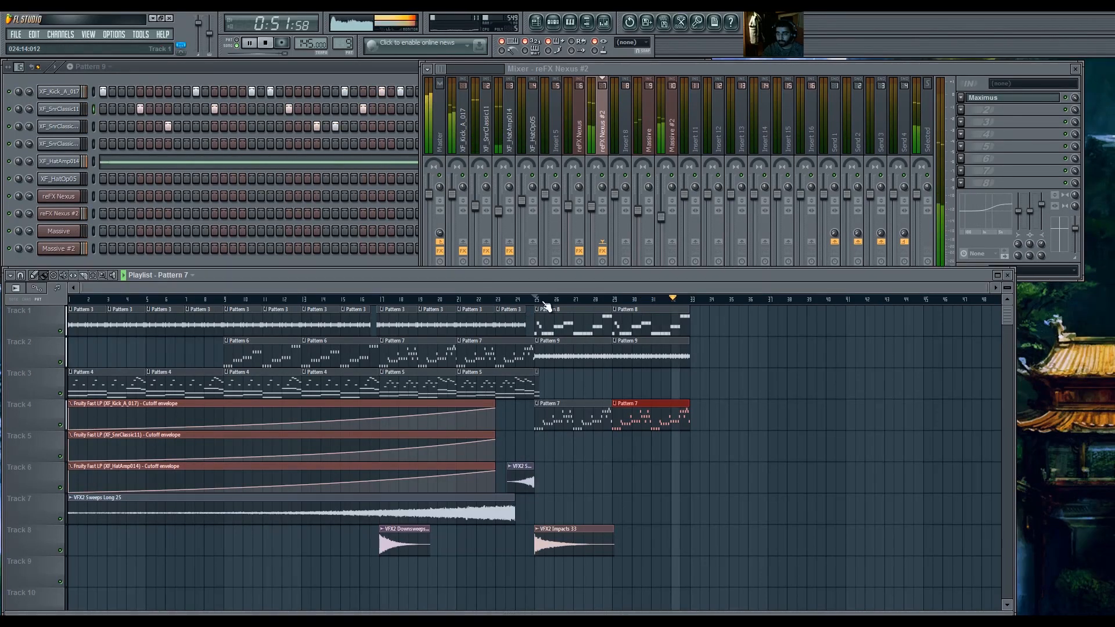
drag(592, 206, 597, 219)
key(space)
Play the song from the start and set the mixer volumes to 88% for XF_SnrClassic11 and 81% for XF_HatAmp014.
drag(420, 300, 27, 303)
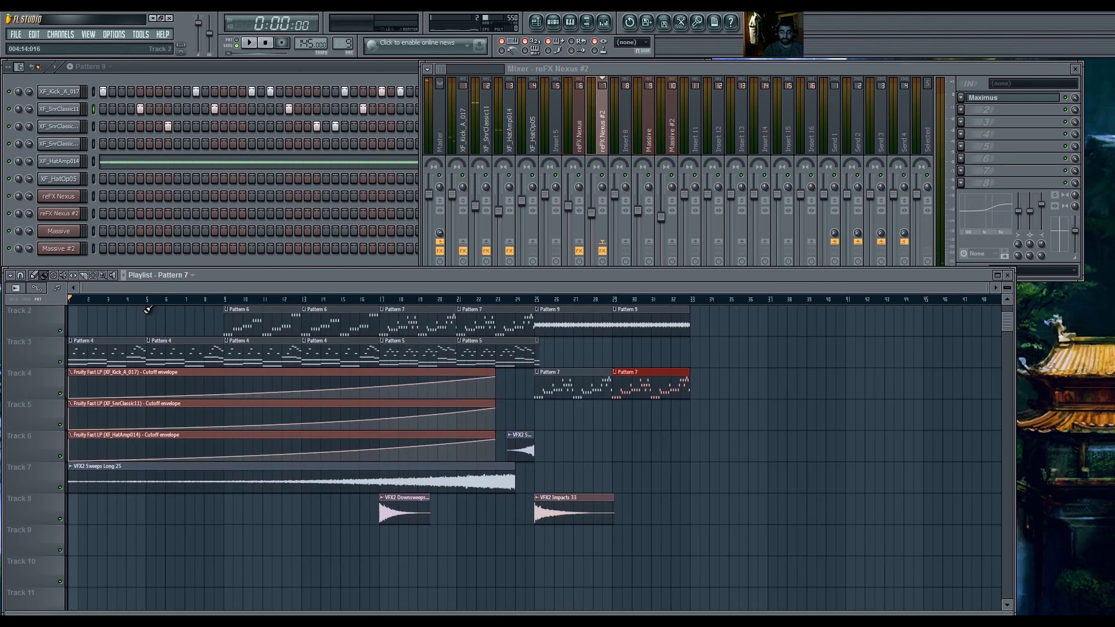
key(space)
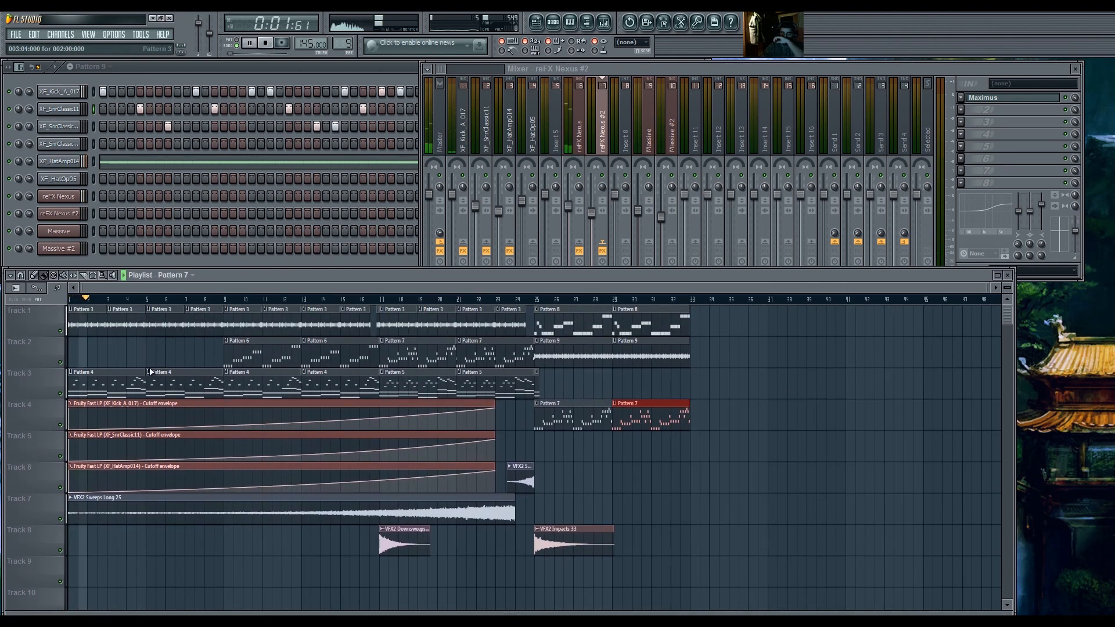
drag(318, 272, 340, 129)
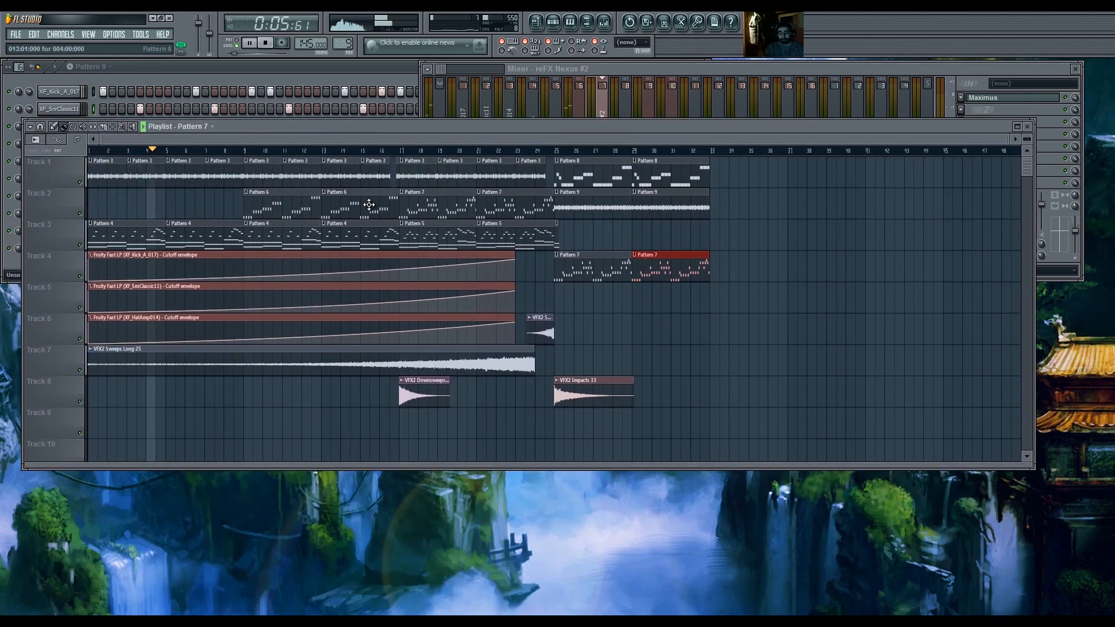
drag(344, 128, 335, 234)
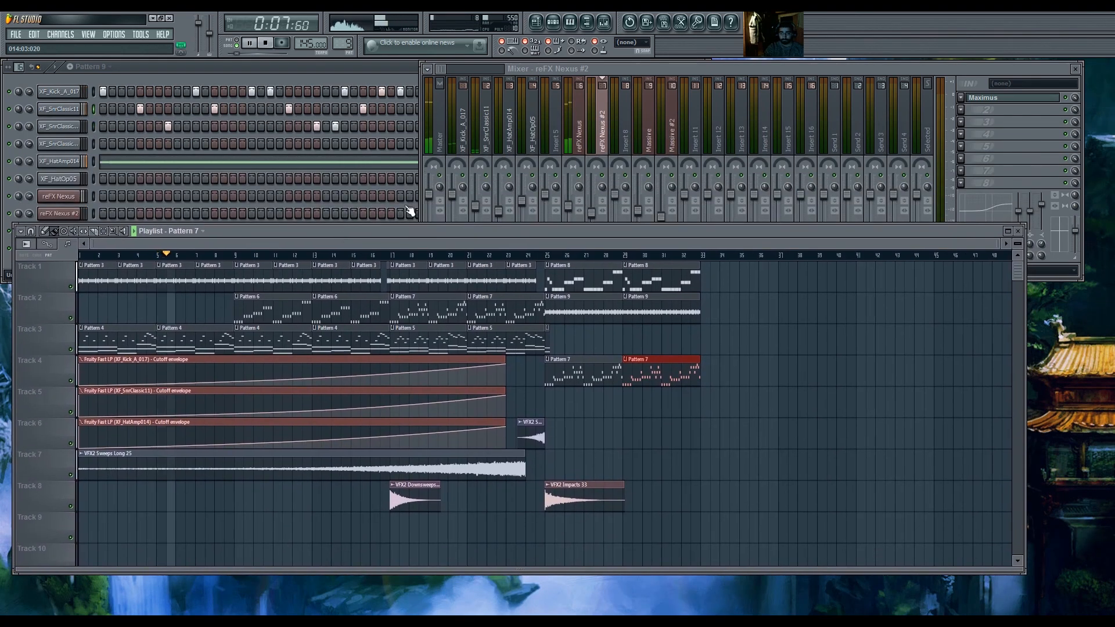
click(480, 159)
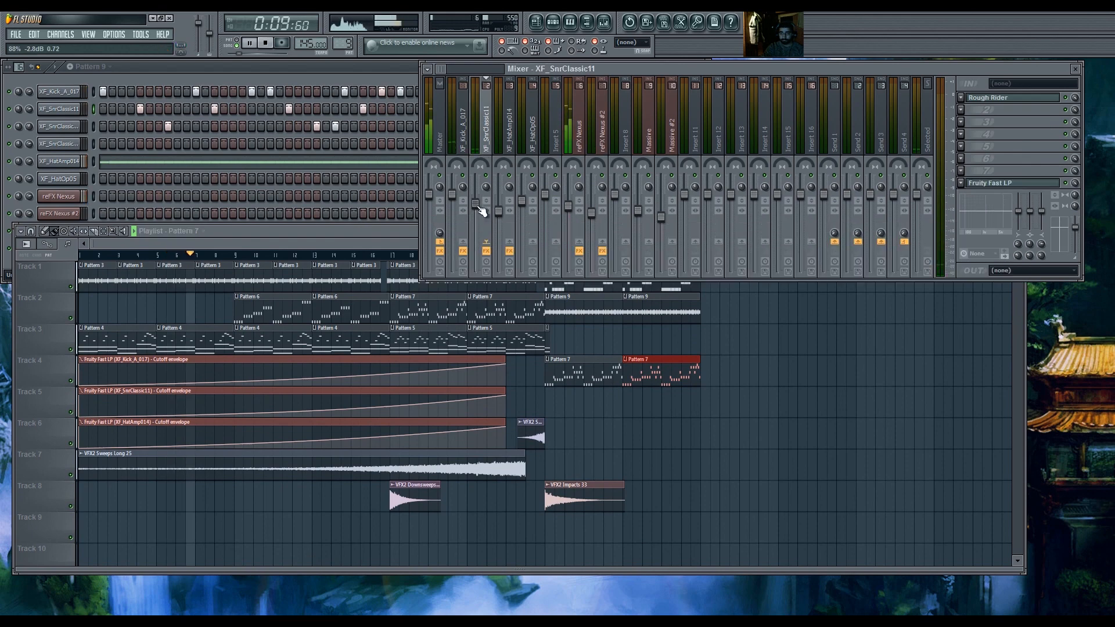
click(502, 212)
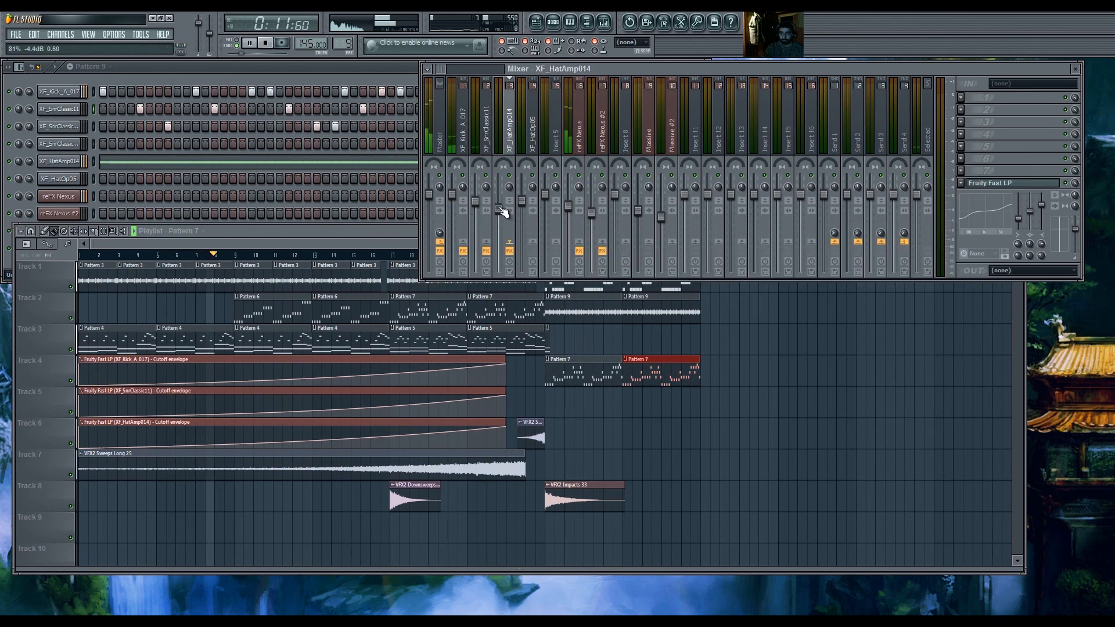
Fine-tune the curve tension of the cutoff envelopes on the lower two envelope tracks.
click(292, 435)
drag(291, 435, 292, 439)
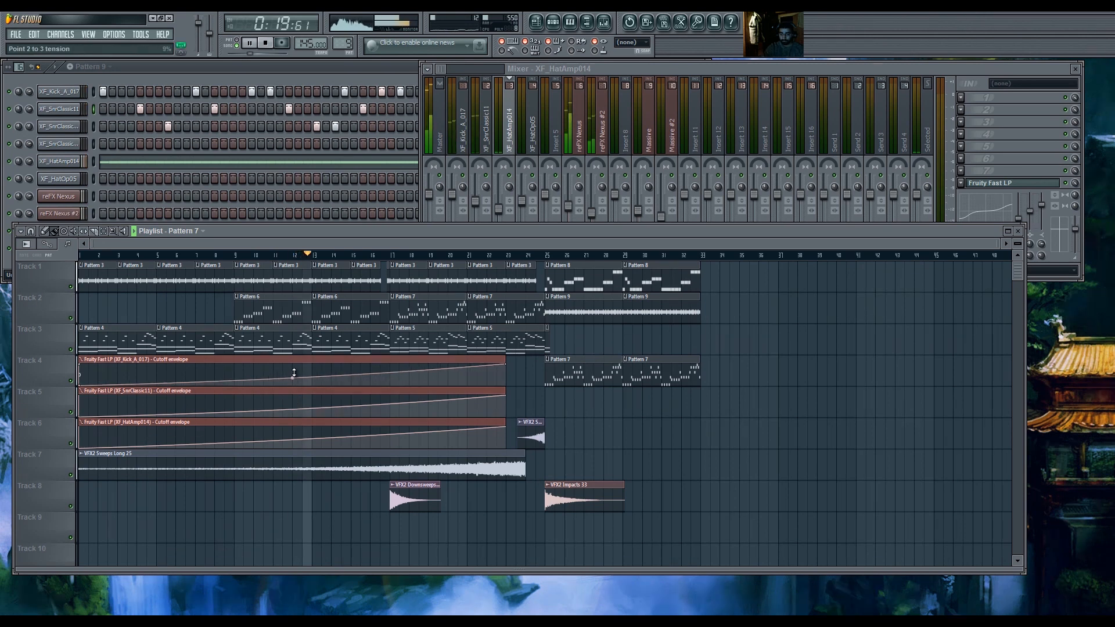
drag(292, 412, 293, 415)
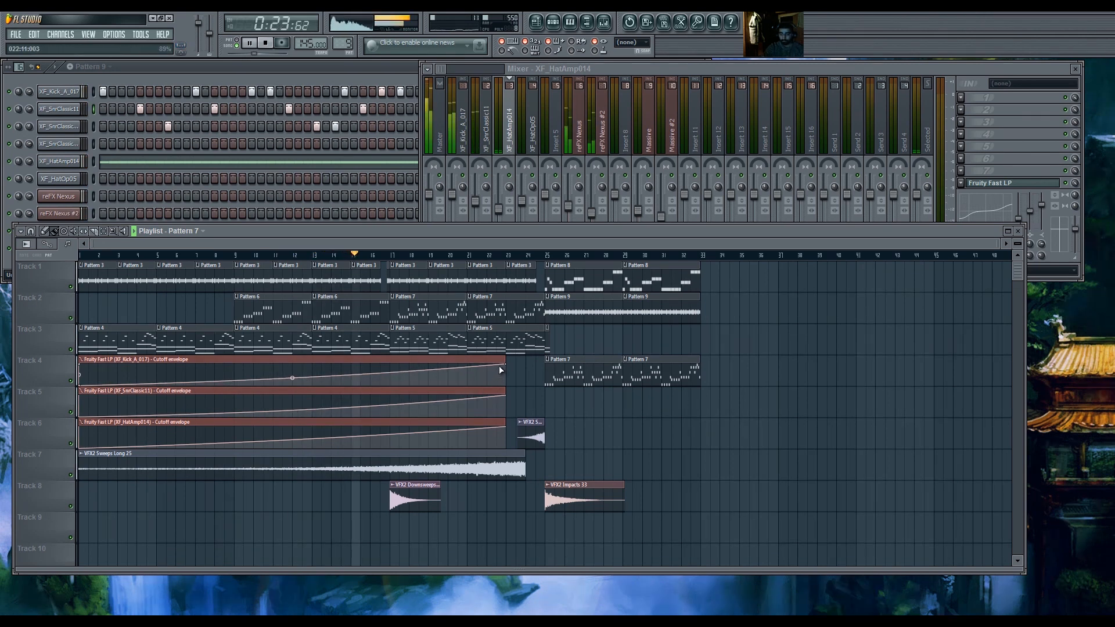
Stop playback, shorten the kick, snare and hat cutoff envelopes to end at bar 17, and cue the song at bar 13.
key(space)
drag(501, 363, 394, 349)
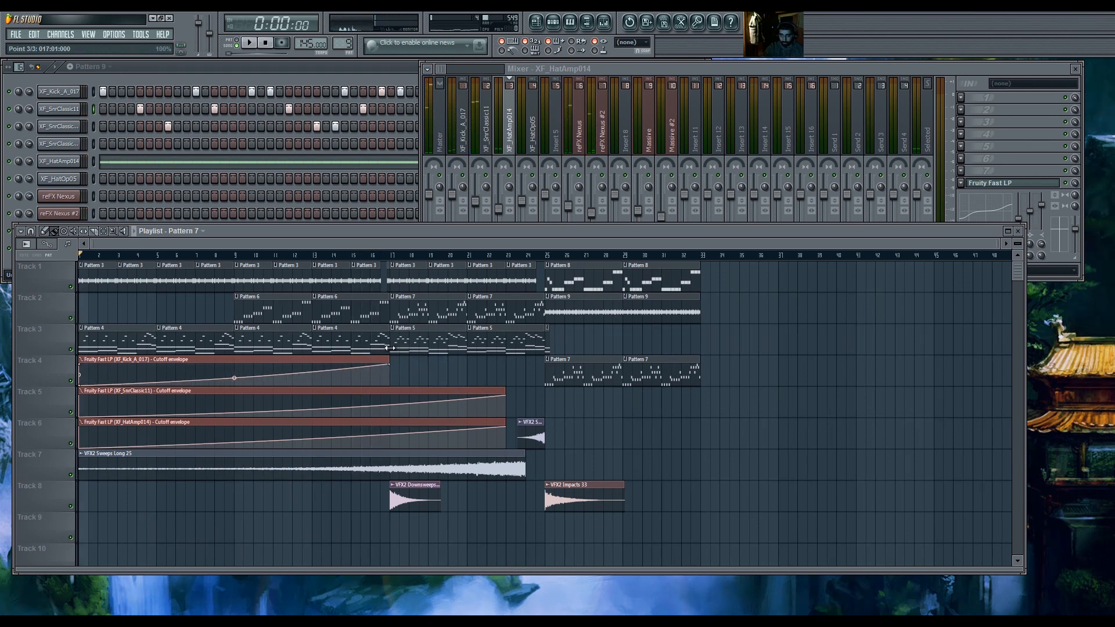
drag(505, 394, 389, 380)
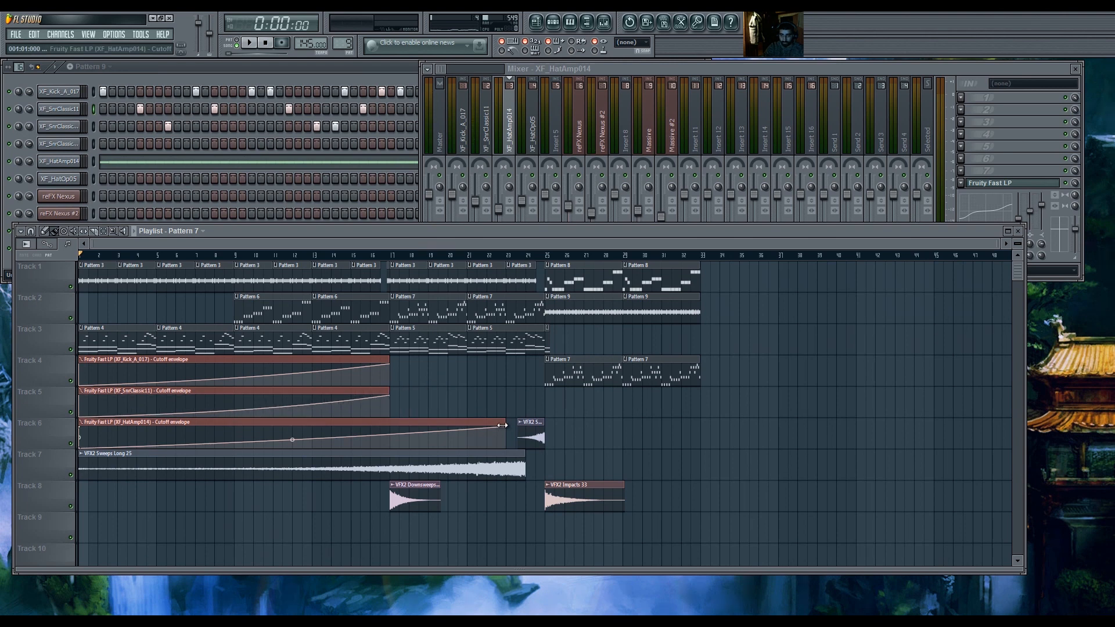
drag(507, 429, 390, 402)
click(314, 256)
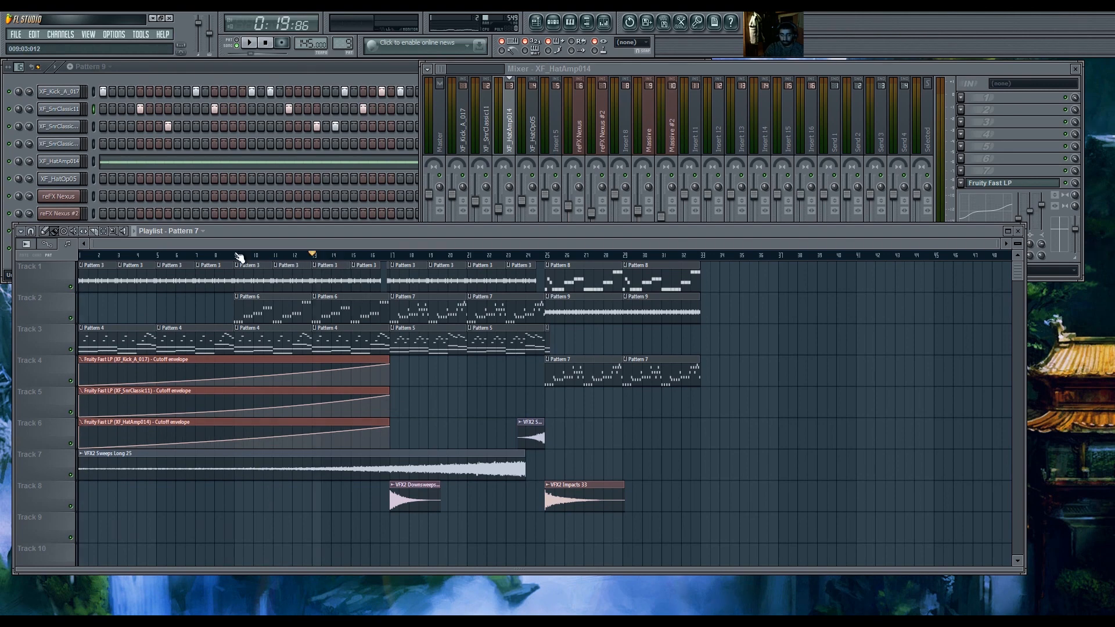
Save the project as "tutorial youtube" in the Projects folder.
key(ctrl+s)
text(tutorial fl st)
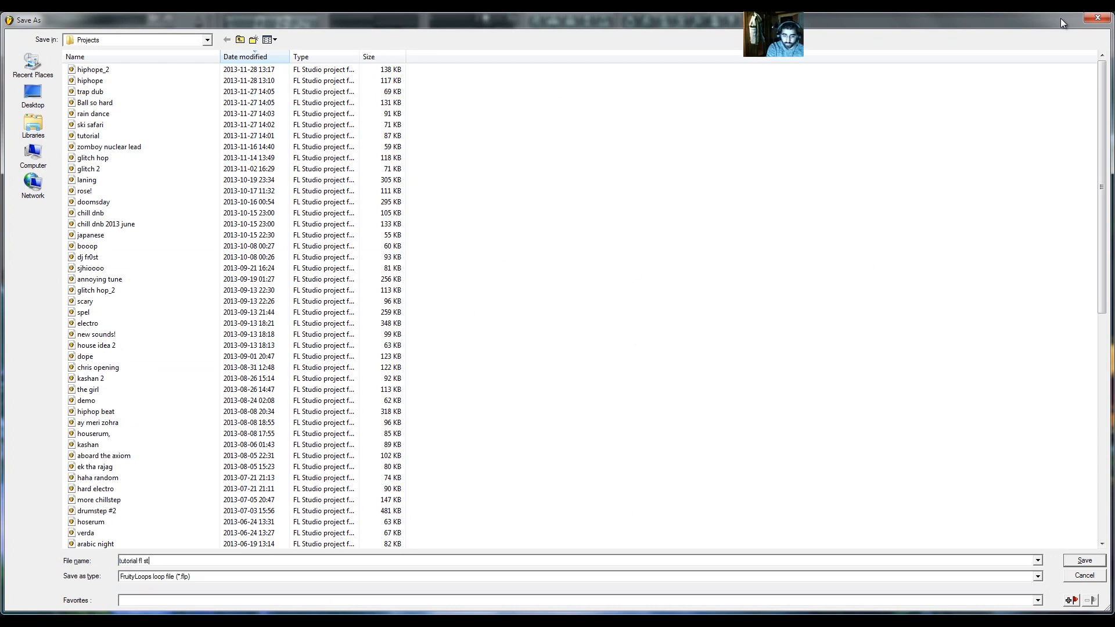
key(BackSpace)
key(BackSpace)
key(BackSpace)
key(BackSpace)
text(youtube)
key(Return)
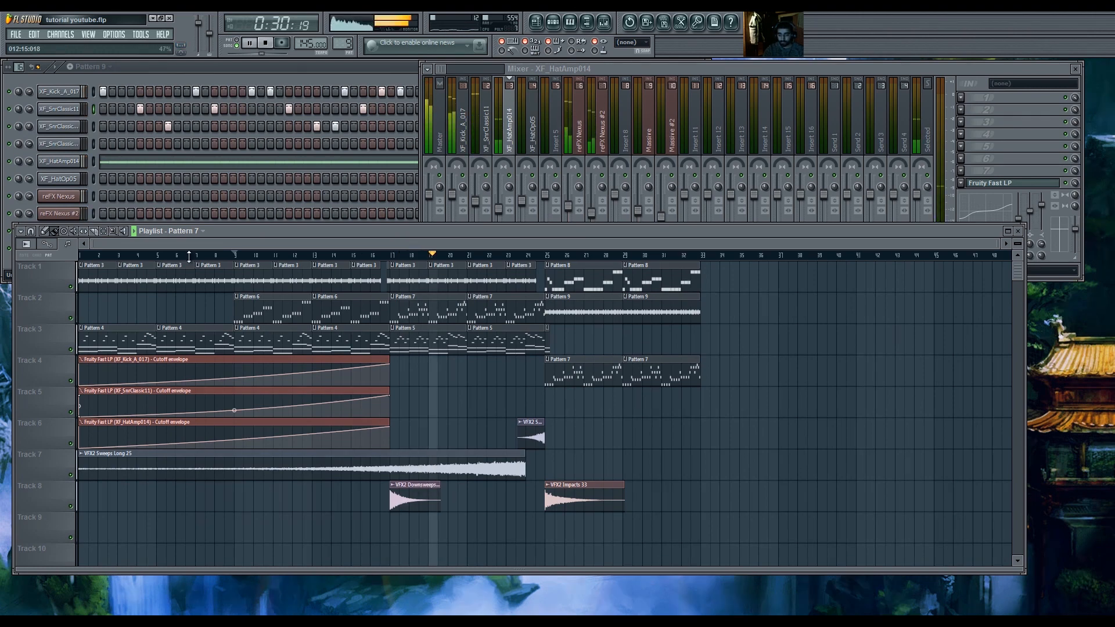
Switch the step sequencer's channel display to the Audio clips group.
click(140, 64)
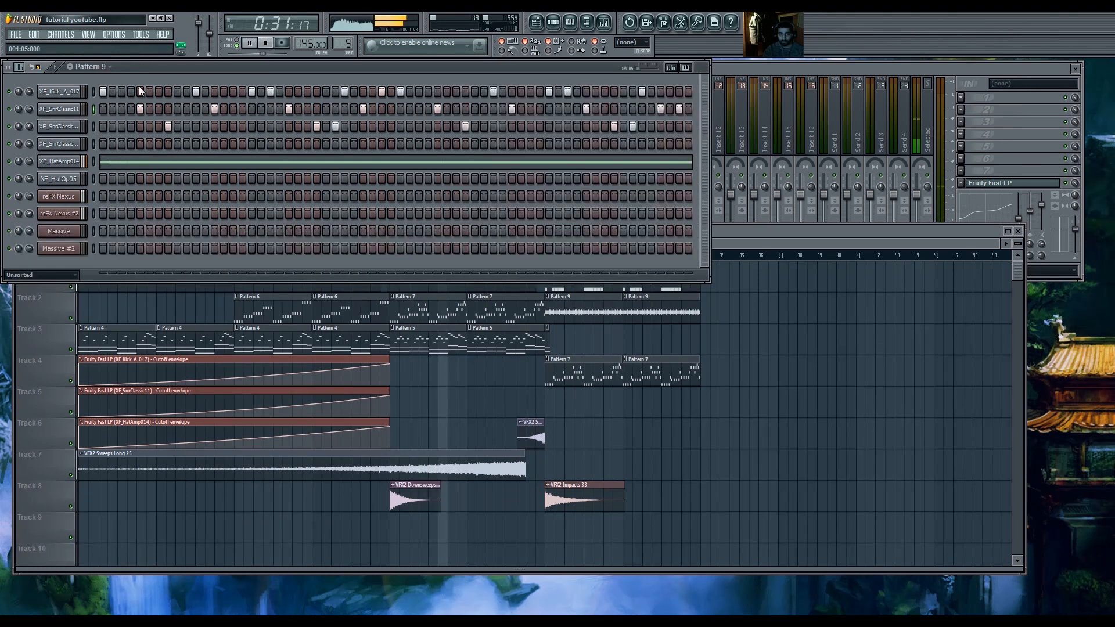
click(72, 277)
click(65, 304)
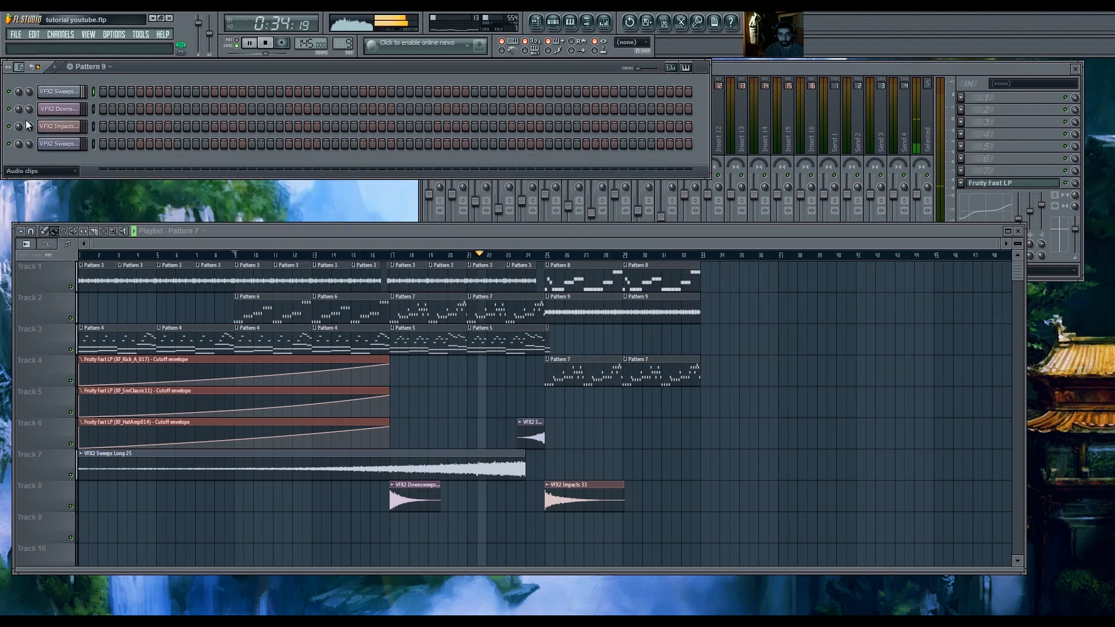
Raise the reFX Nexus mixer track's volume, and set the first VFX2 Sweeps channel's volume to 45%.
click(834, 104)
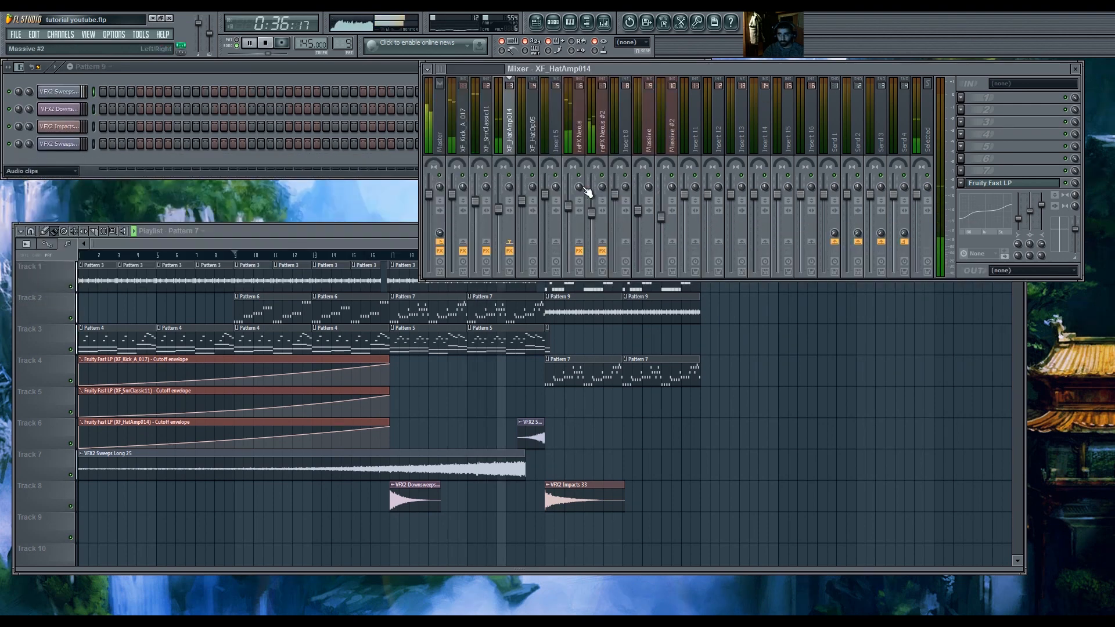
drag(574, 204, 576, 194)
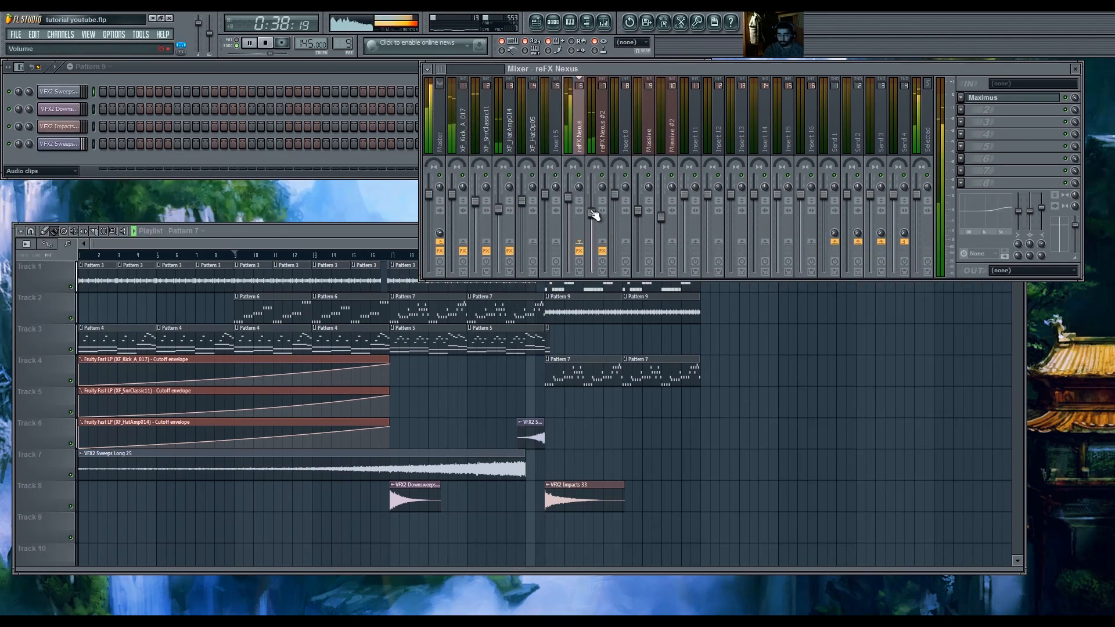
click(403, 232)
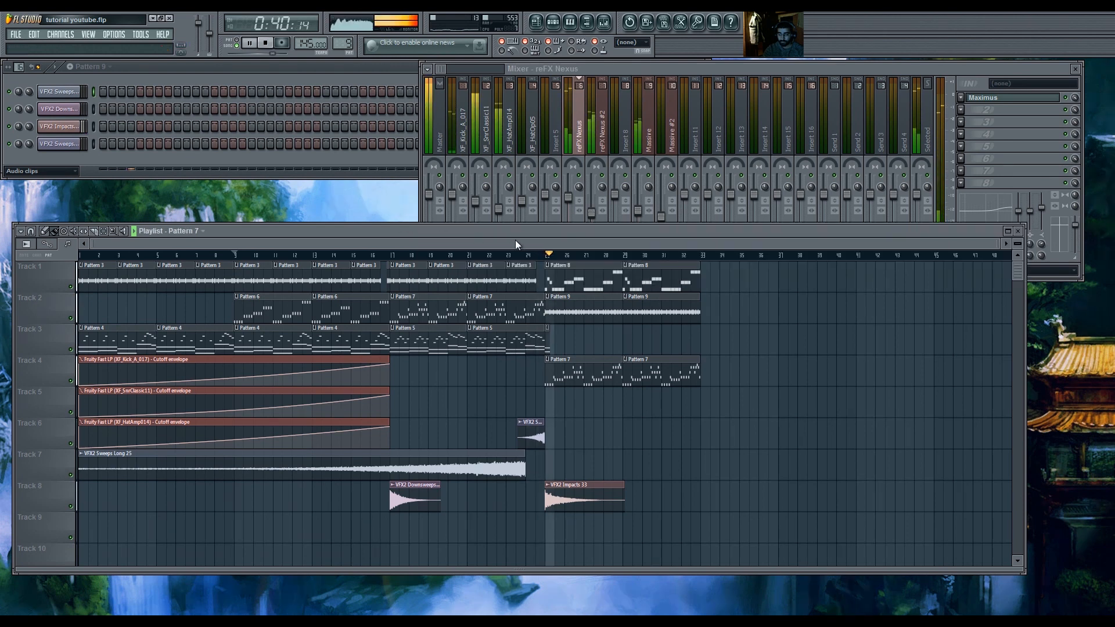
click(32, 77)
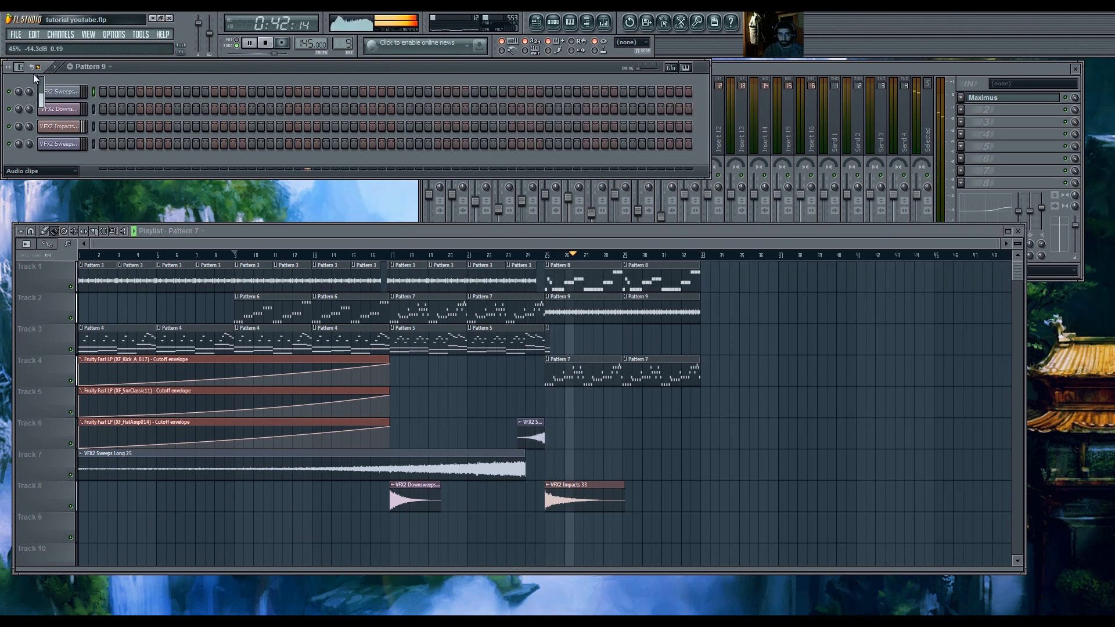
Set the high EQ band of the Massive #2 mixer track to about 3.4 dB, and show the Unsorted channels again.
click(753, 69)
click(675, 149)
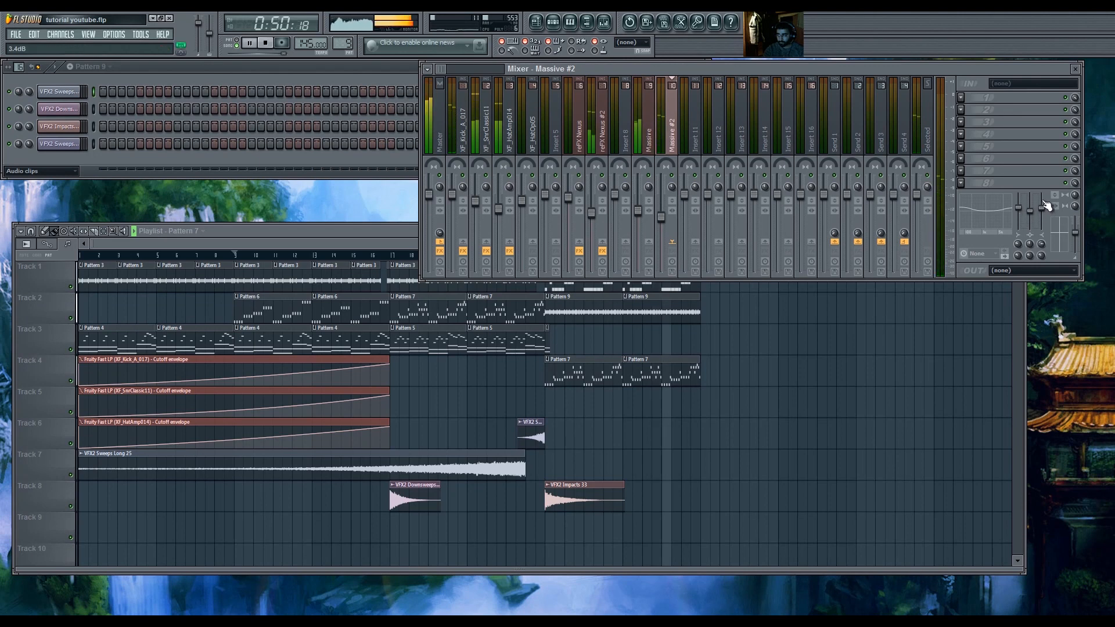
click(75, 174)
click(76, 174)
click(57, 216)
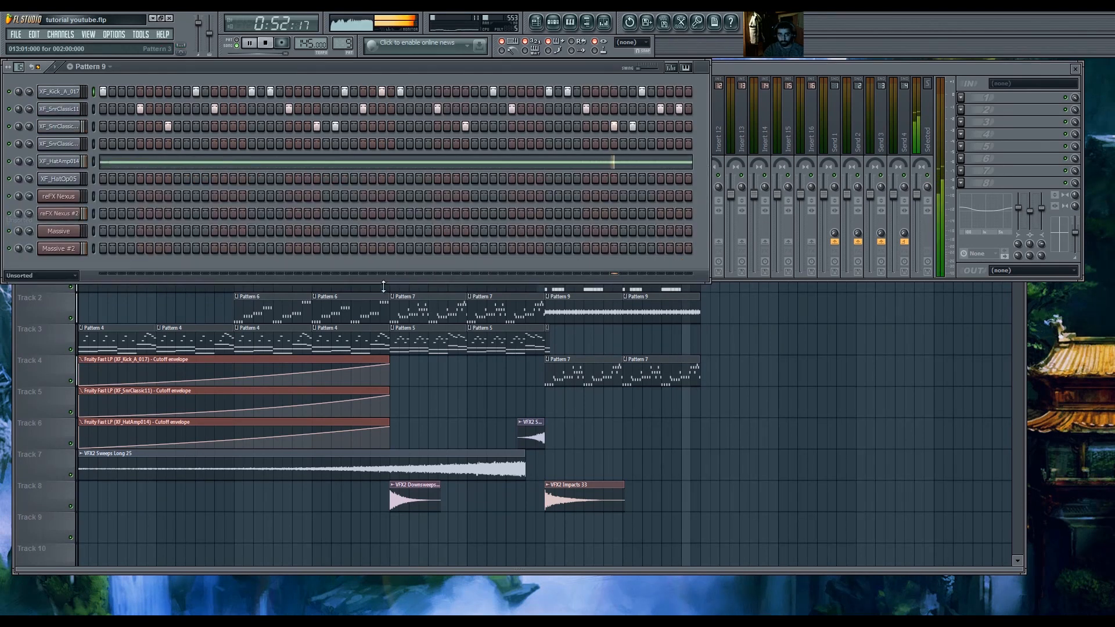
click(15, 336)
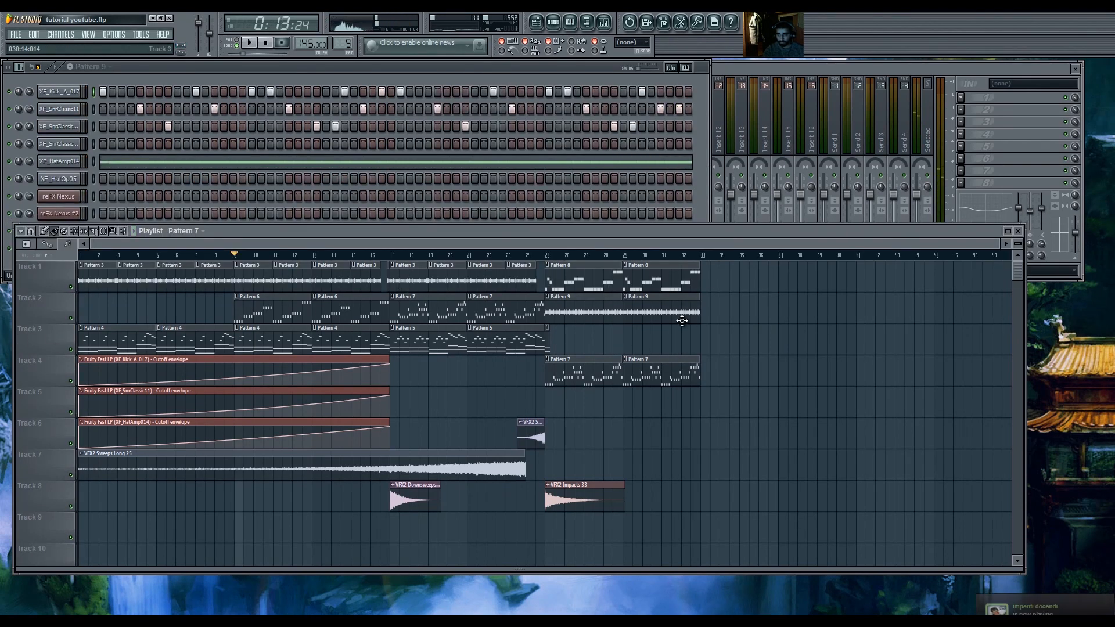
Duplicate the drop's Pattern 8 and Pattern 9 clips on Tracks 1 and 2 so that the copies start at bar 33.
drag(720, 323, 562, 264)
key(ctrl+c)
key(ctrl+v)
drag(119, 287, 741, 287)
click(745, 351)
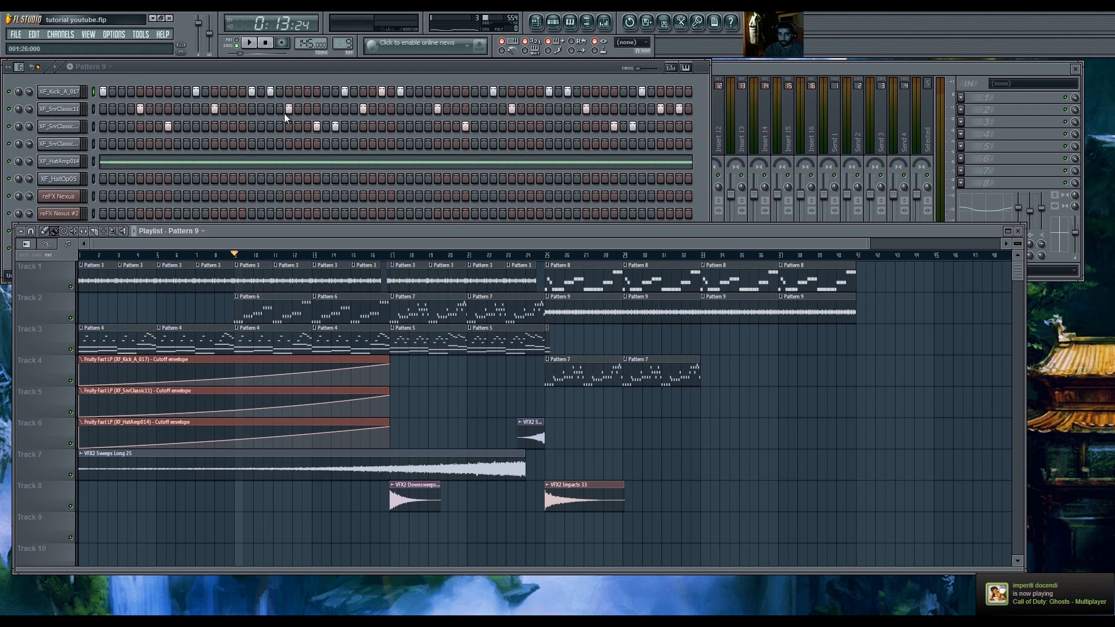
Clone Pattern 9 as Pattern 10.
click(215, 65)
click(91, 66)
click(152, 132)
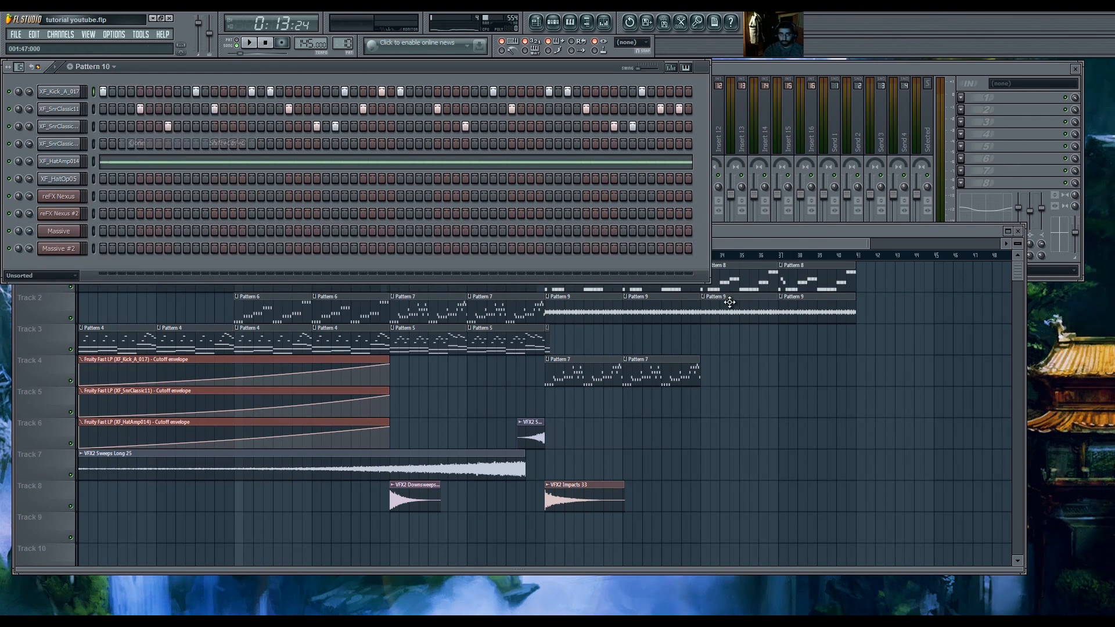
Replace the Pattern 9 clips at bars 33 and 37 on Track 2 with Pattern 10, and fill XF_HatOp05 every 4 steps.
click(710, 310)
drag(710, 309, 862, 311)
right_click(862, 314)
right_click(94, 180)
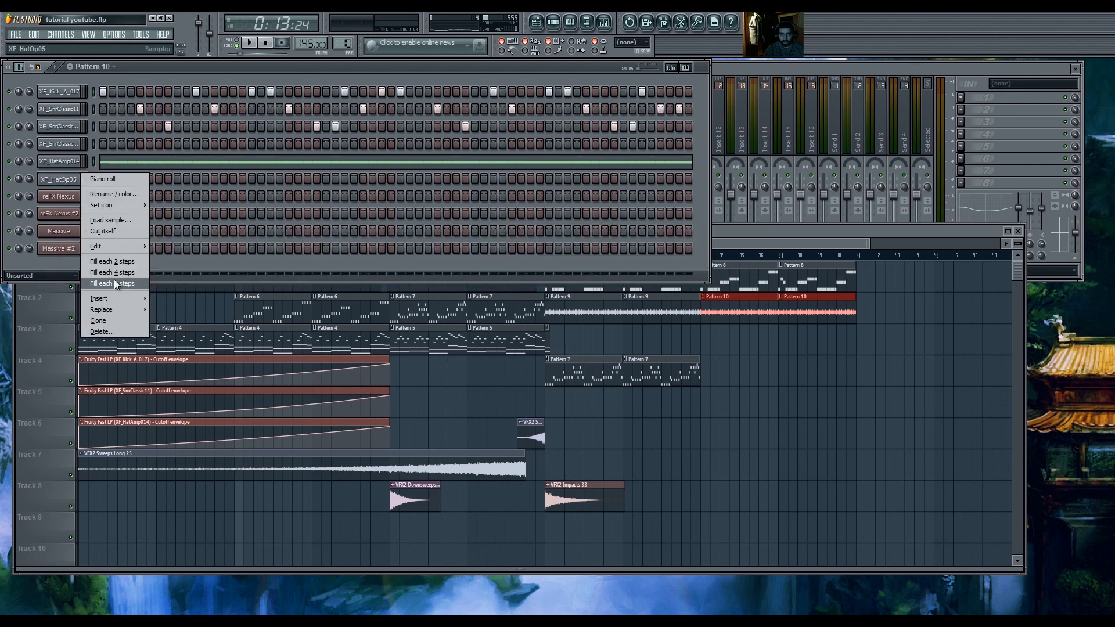
click(117, 275)
Play the arrangement and delete both Pattern 7 clips from Track 4 in the drop.
click(759, 250)
key(space)
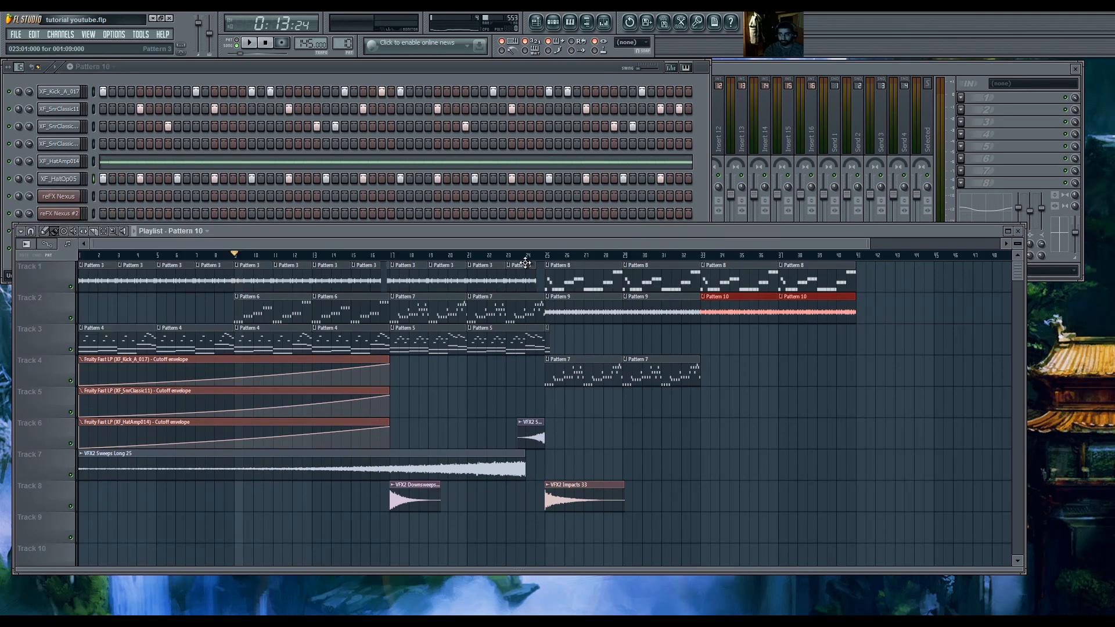
right_click(675, 370)
right_click(578, 374)
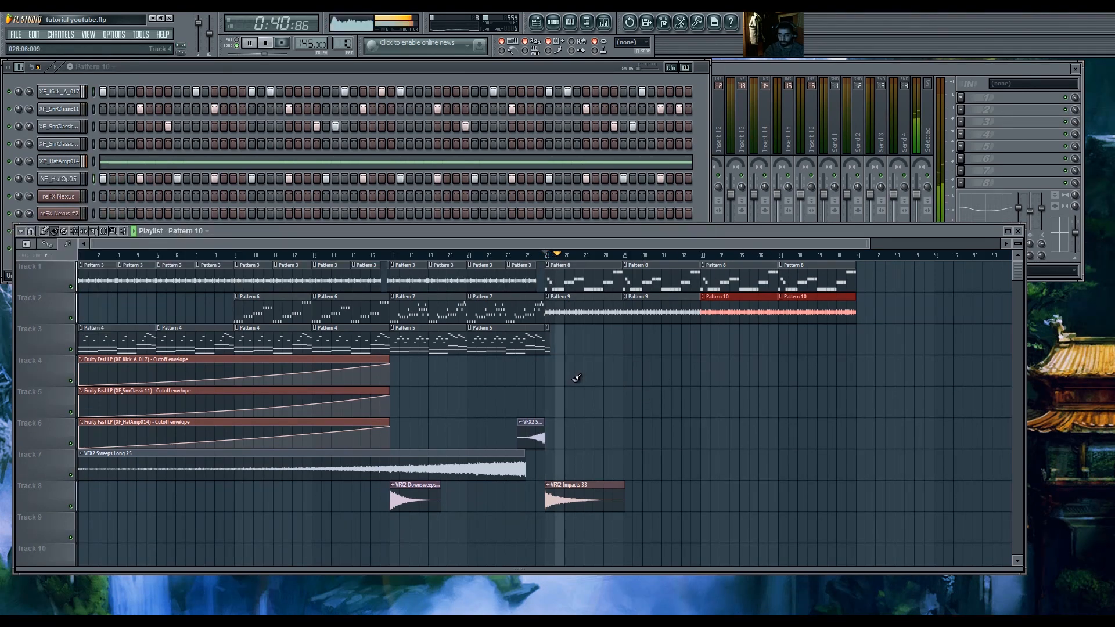
Raise the Filter 1 cutoff of the Massive #2 synth to about 0.61, and close its plugin and channel windows.
click(733, 68)
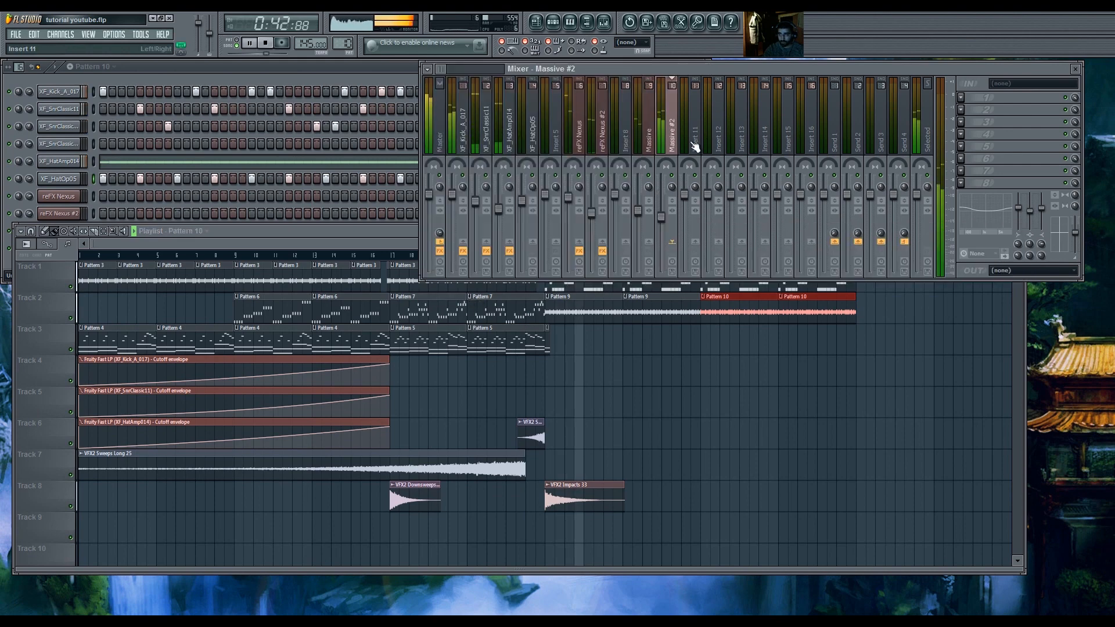
click(99, 206)
click(59, 248)
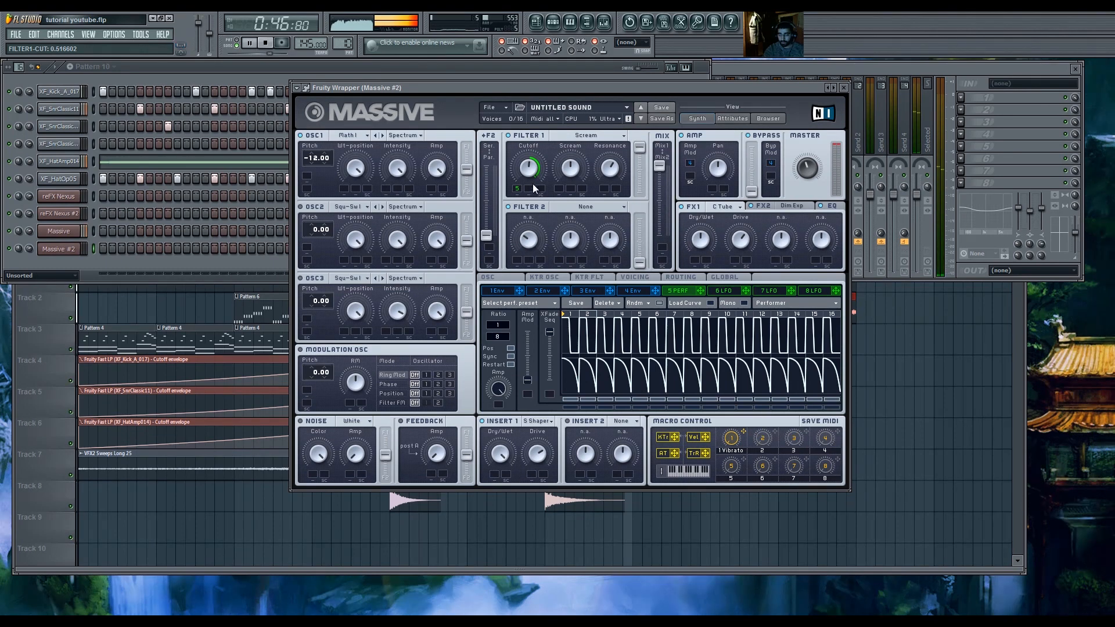
drag(534, 182, 536, 165)
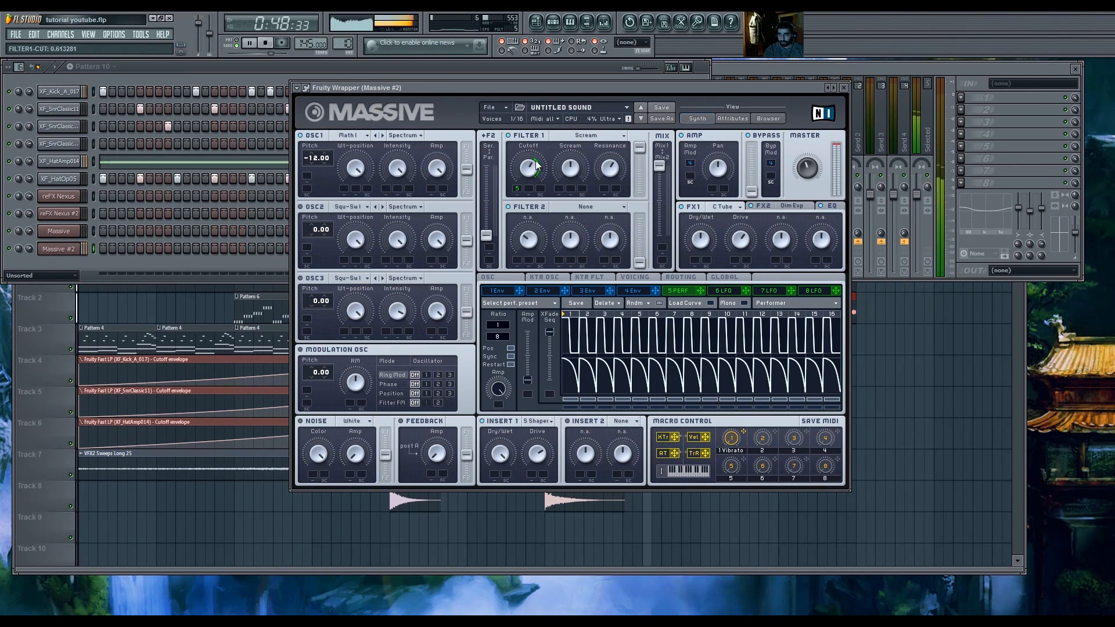
click(844, 88)
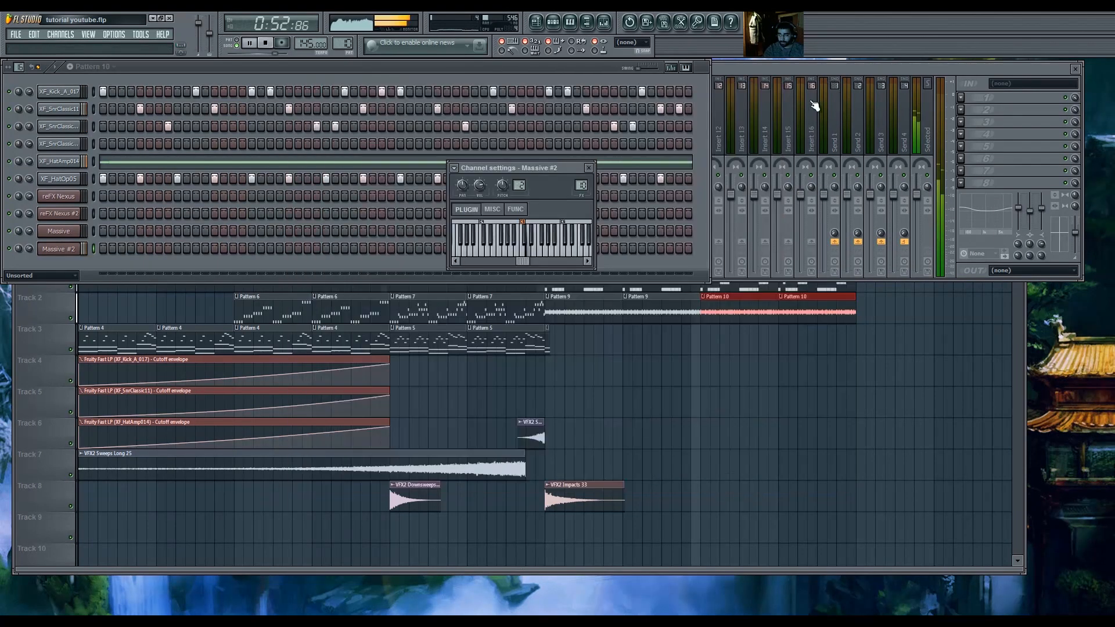
click(62, 367)
click(589, 168)
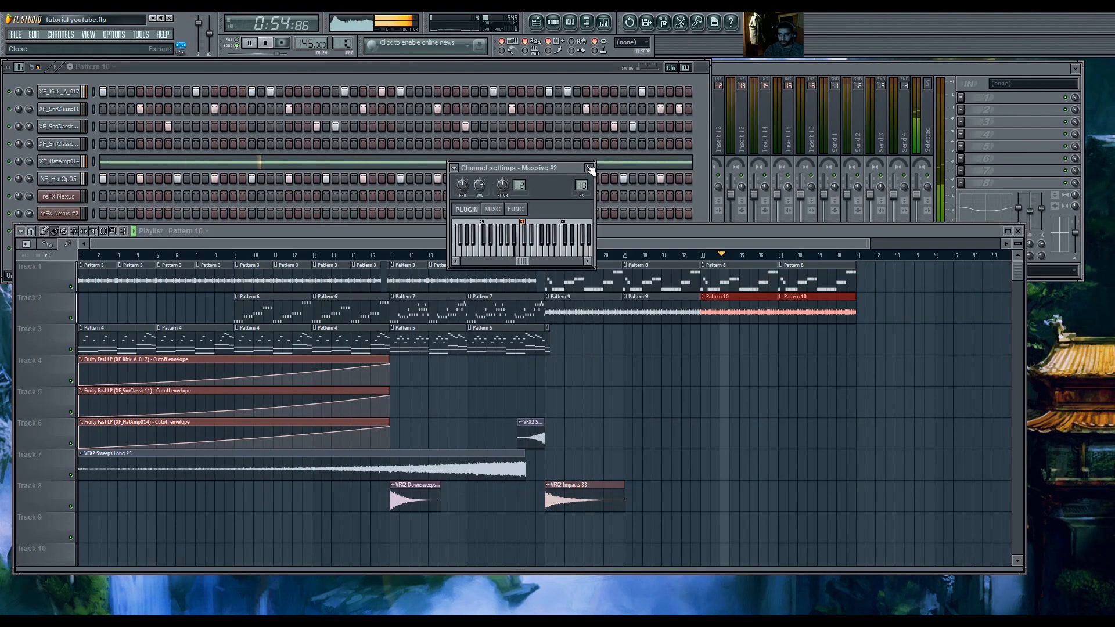
Place two Pattern 6 clips on Track 3 at bars 33 and 37.
drag(561, 243, 579, 243)
click(364, 309)
drag(672, 331, 683, 331)
click(761, 332)
Add a VFX2 Impacts 33 clip on Track 8 at bar 33, and a VFX2 Sweeps Medium 21 clip on Track 6 ending at bar 33.
click(600, 481)
click(685, 493)
click(516, 430)
click(671, 430)
scroll(684, 427, up, 3)
scroll(596, 438, up, 3)
mouse_move(596, 438)
mouse_down()
mouse_move(546, 435)
mouse_move(607, 439)
mouse_up()
scroll(546, 435, up, 4)
scroll(606, 439, down, 3)
key(space)
scroll(581, 418, down, 5)
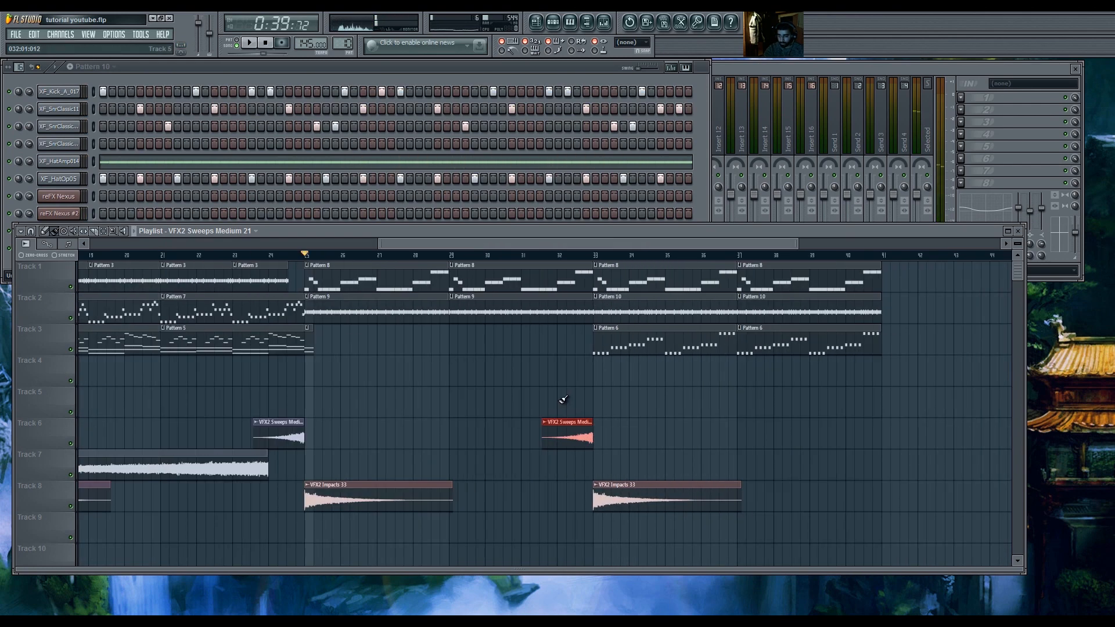
Play the extended drop from bar 25 and check its balance against the mixer levels.
scroll(516, 386, up, 2)
key(space)
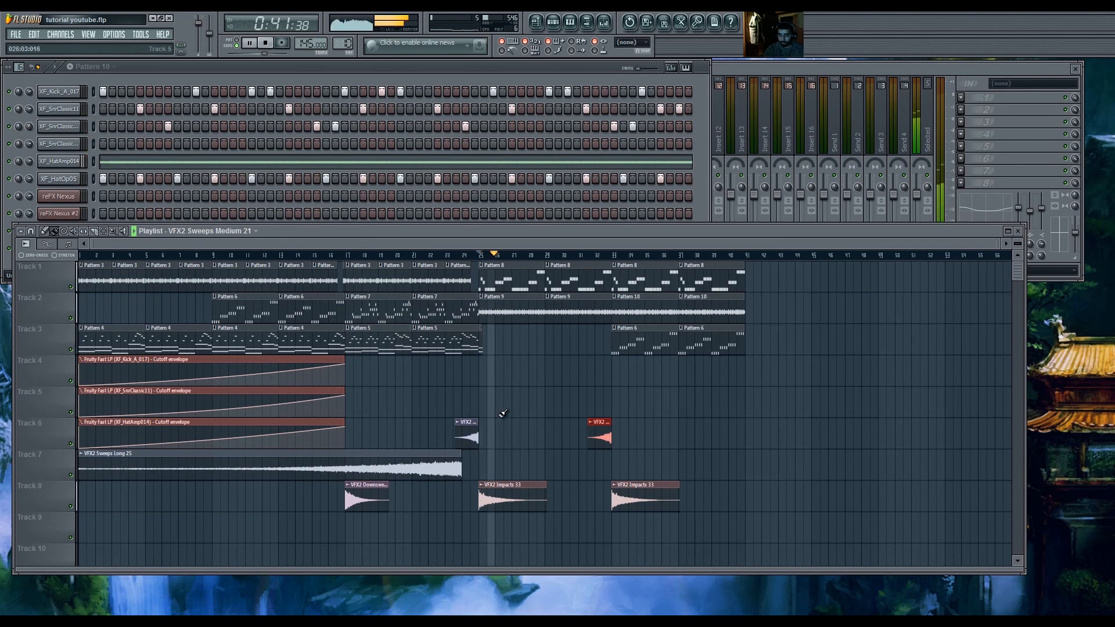
scroll(591, 382, up, 1)
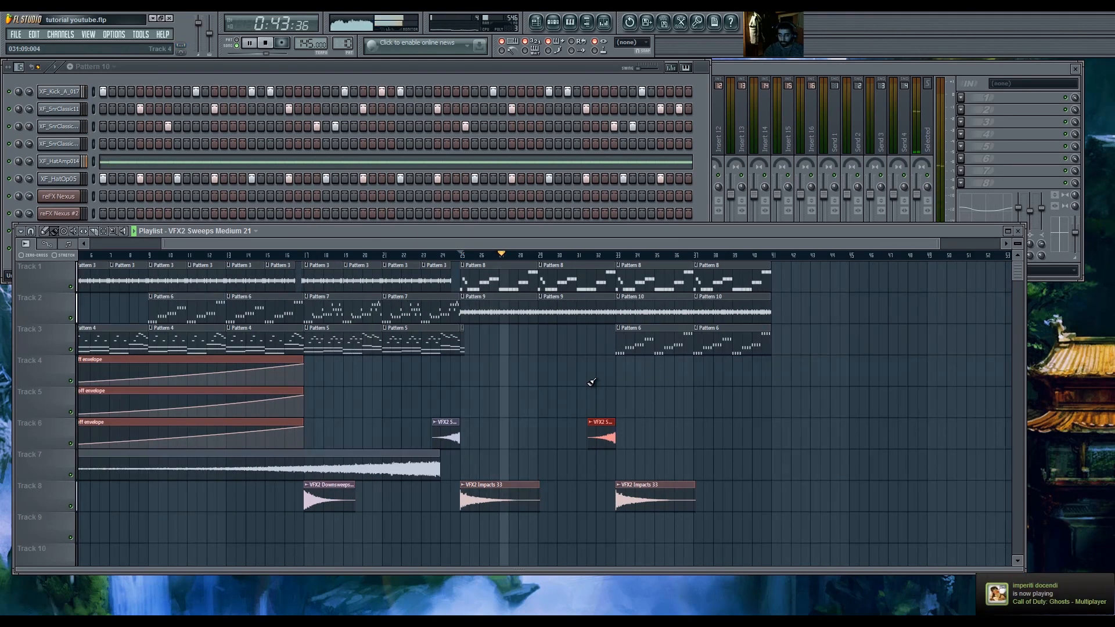
drag(491, 242, 574, 251)
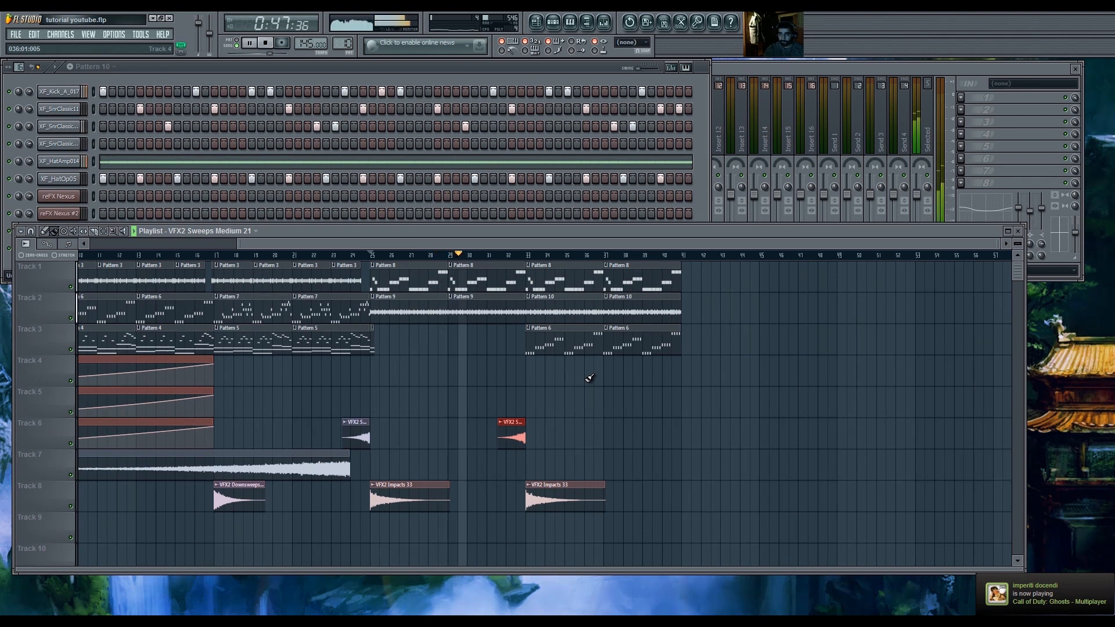
scroll(590, 379, down, 1)
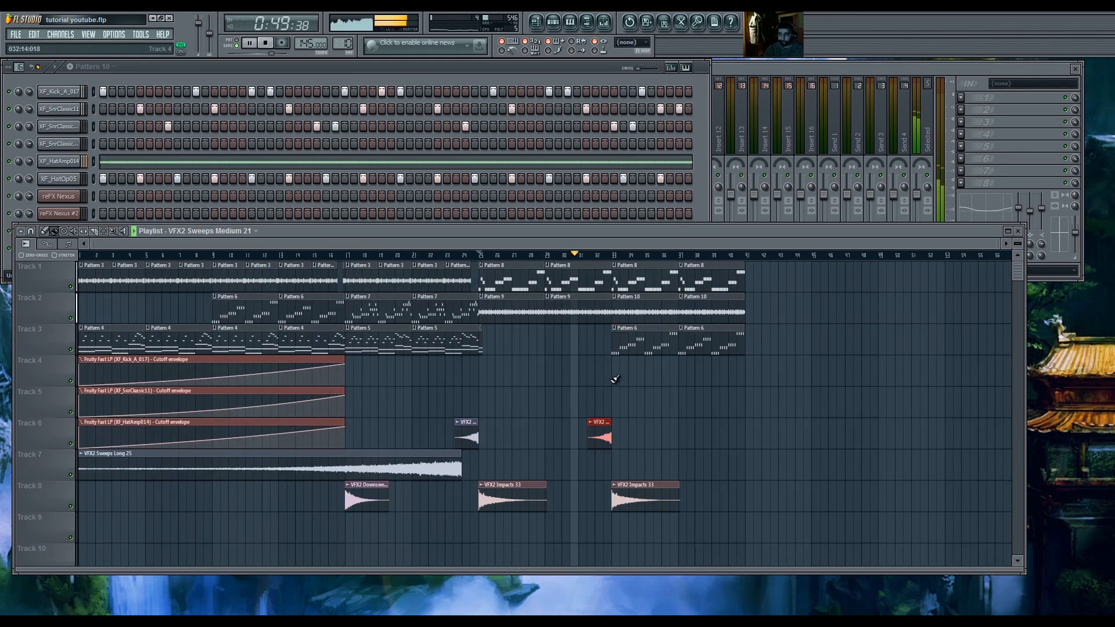
drag(740, 72, 771, 64)
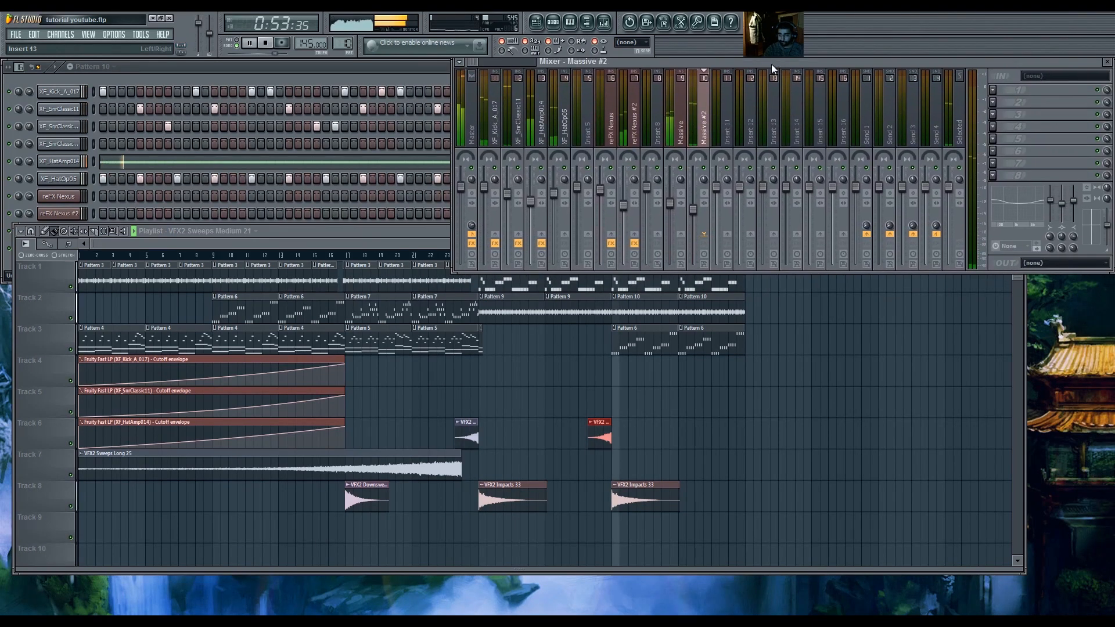
click(417, 244)
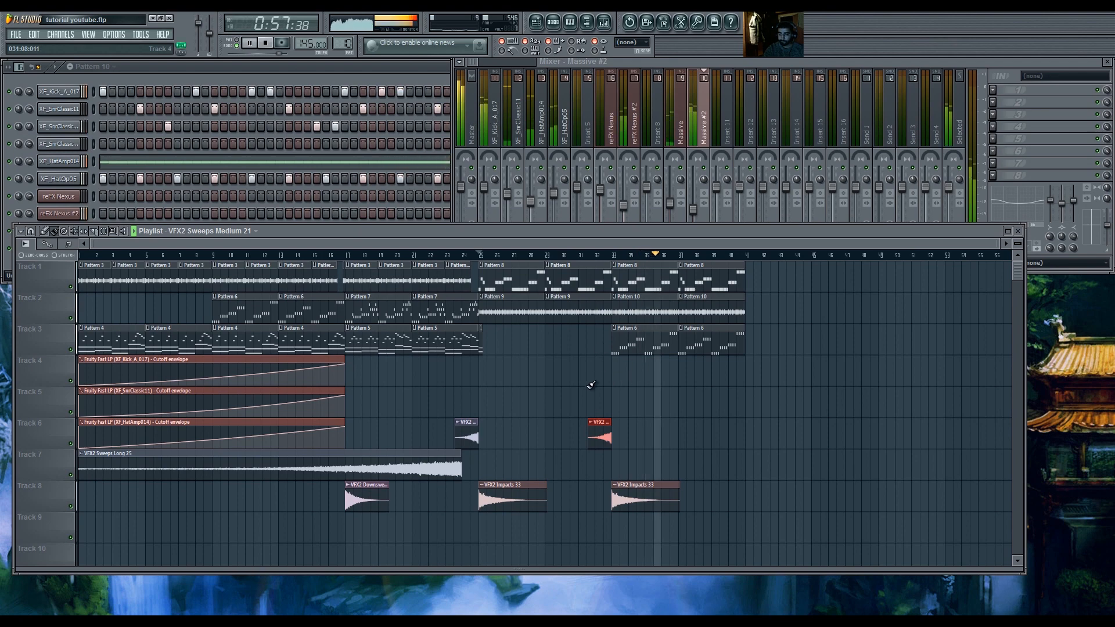
Raise the high EQ band of the Massive #2 mixer track to about 9.2 dB, and lower the track's volume slightly.
click(670, 202)
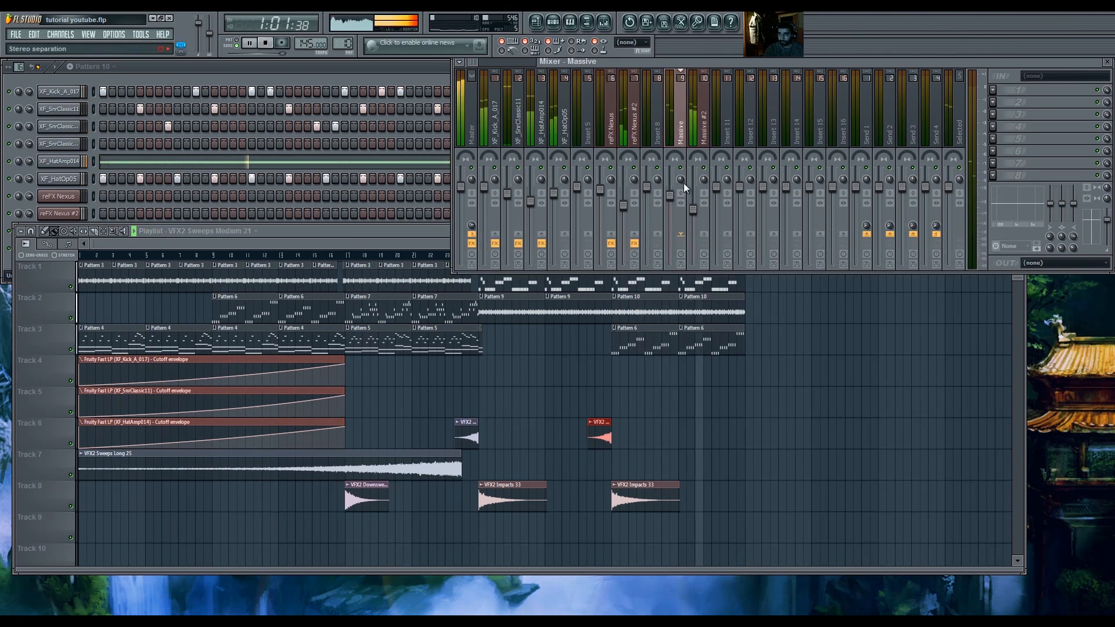
click(700, 181)
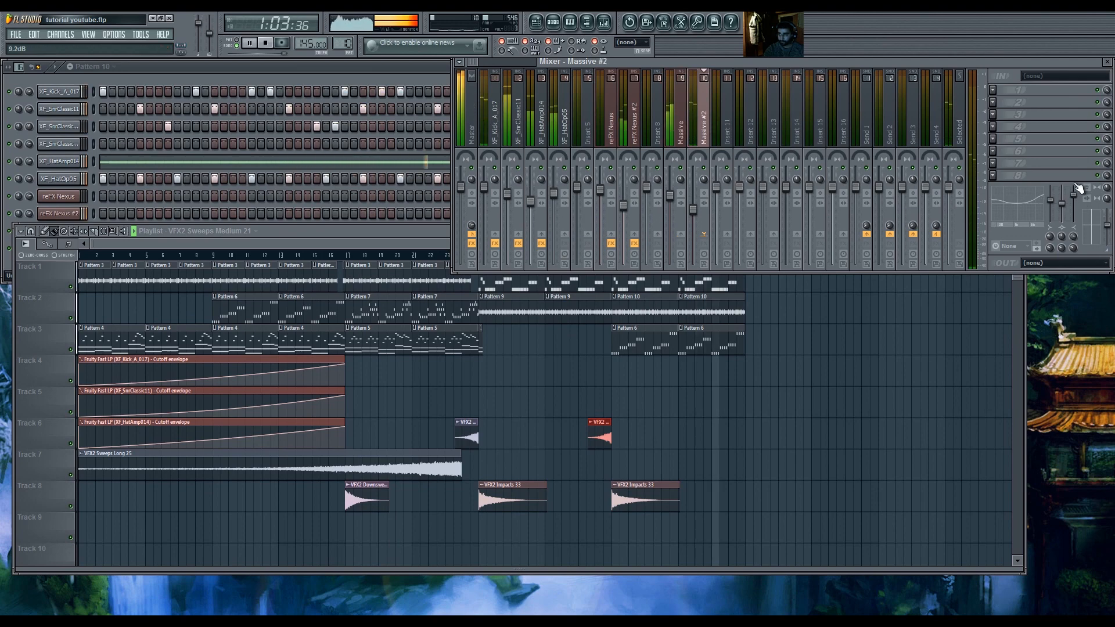
right_click(672, 197)
click(686, 203)
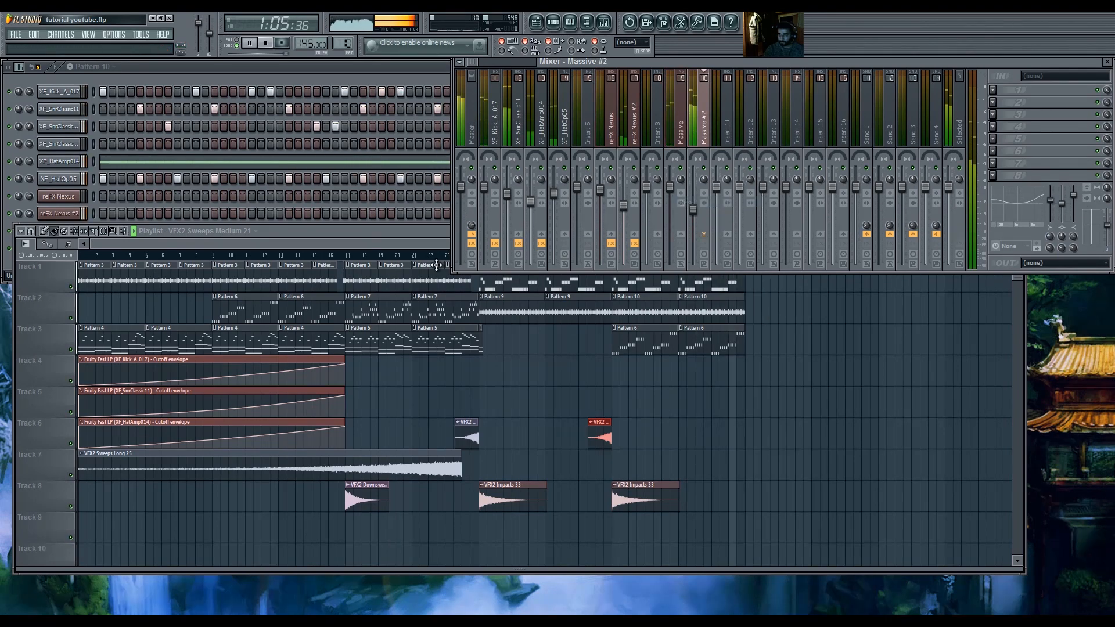
click(440, 256)
click(495, 261)
drag(673, 189, 692, 216)
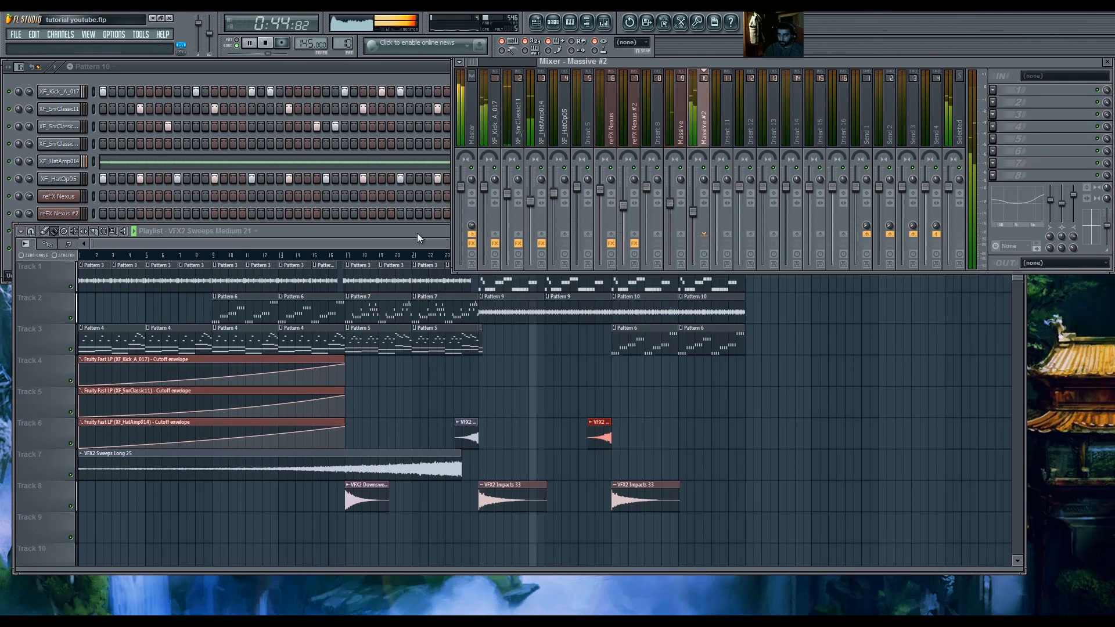
Stop playback and save the project.
click(389, 232)
key(space)
click(670, 61)
key(ctrl+s)
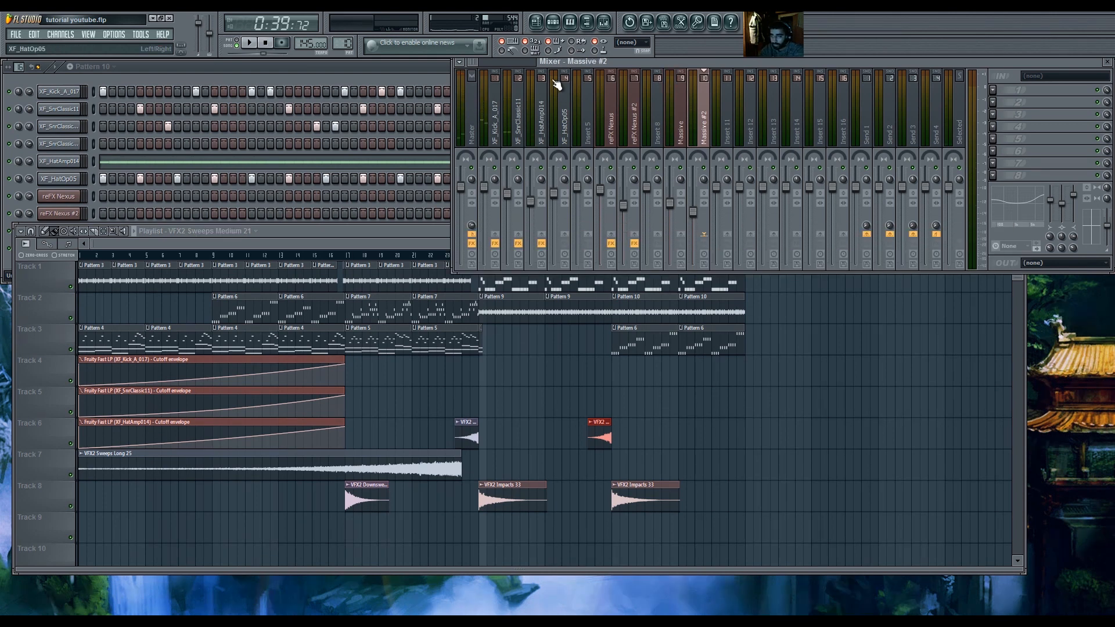
Play the drop from bar 25 while watching the mixer levels, and close the mixer.
drag(566, 60, 548, 77)
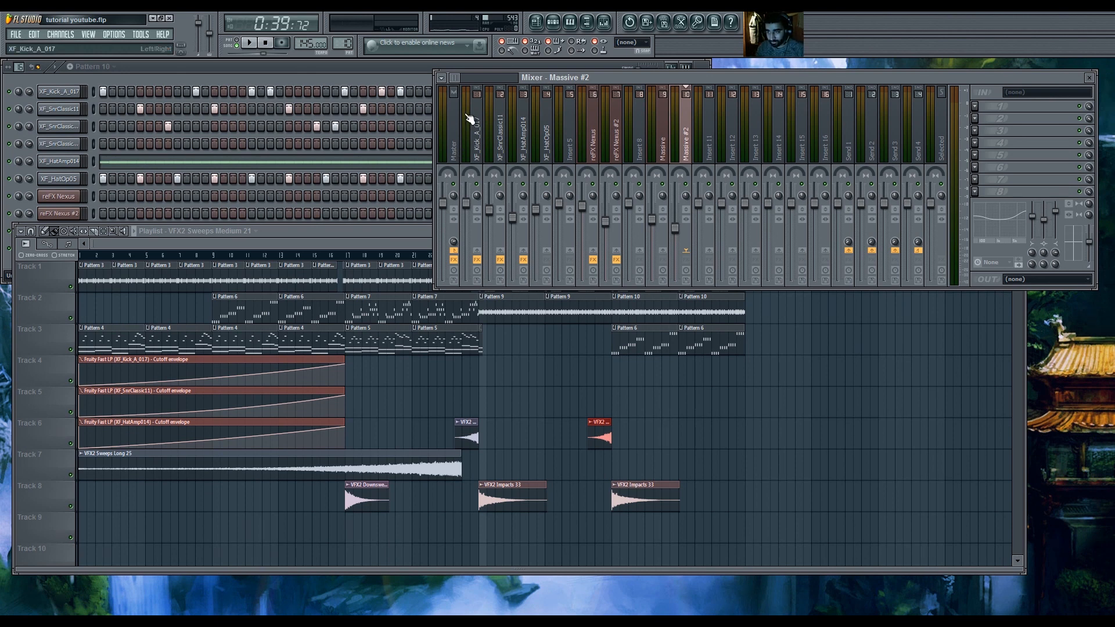
key(space)
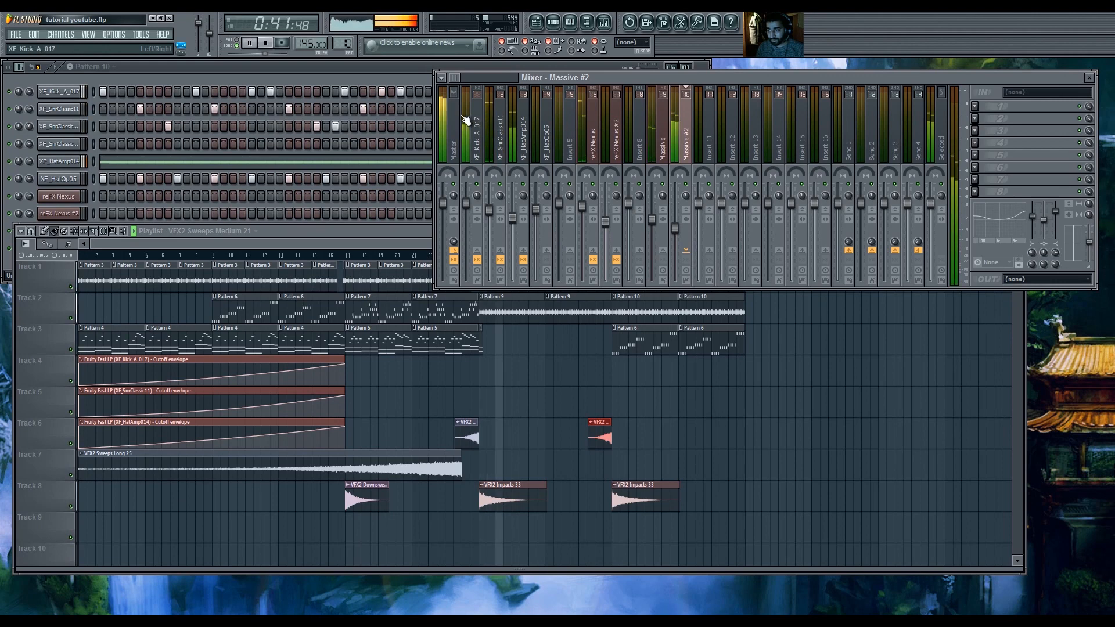
key(space)
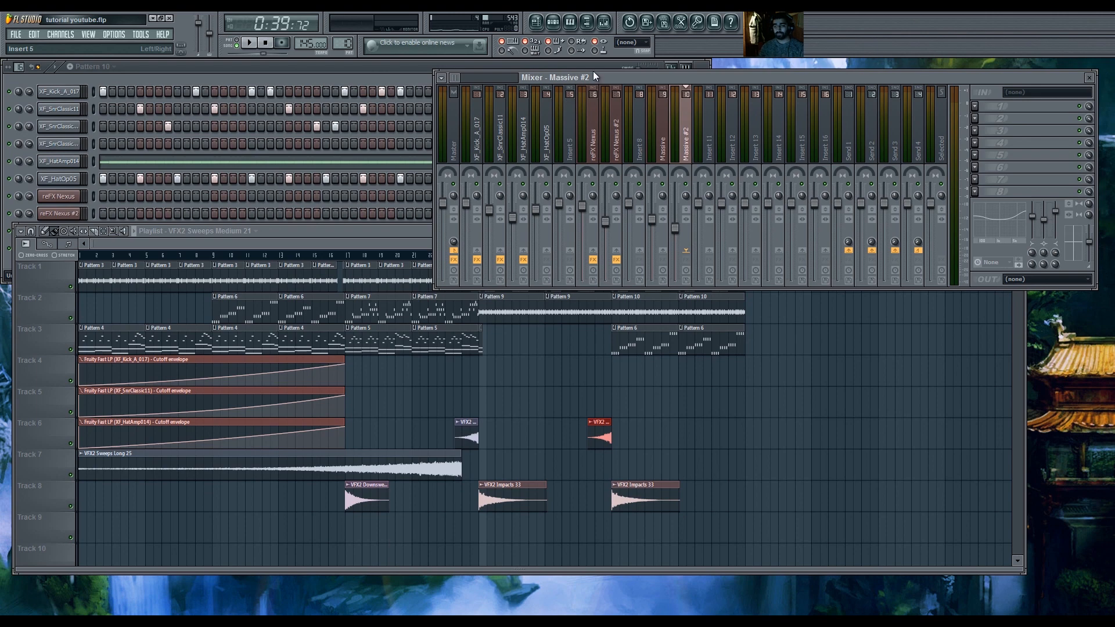
drag(594, 78, 339, 92)
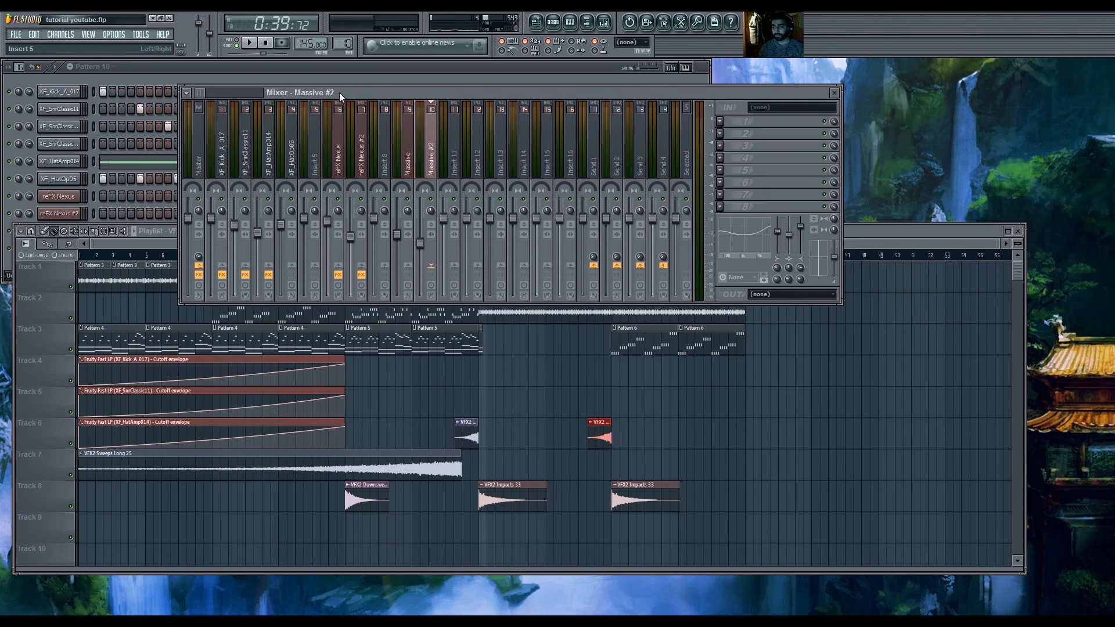
click(835, 93)
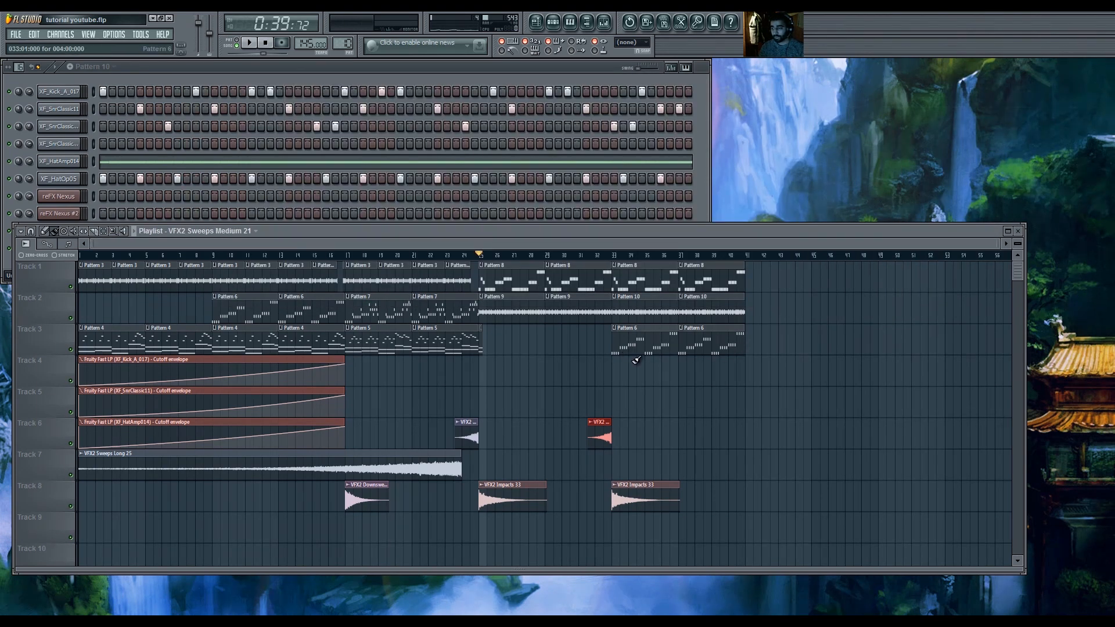